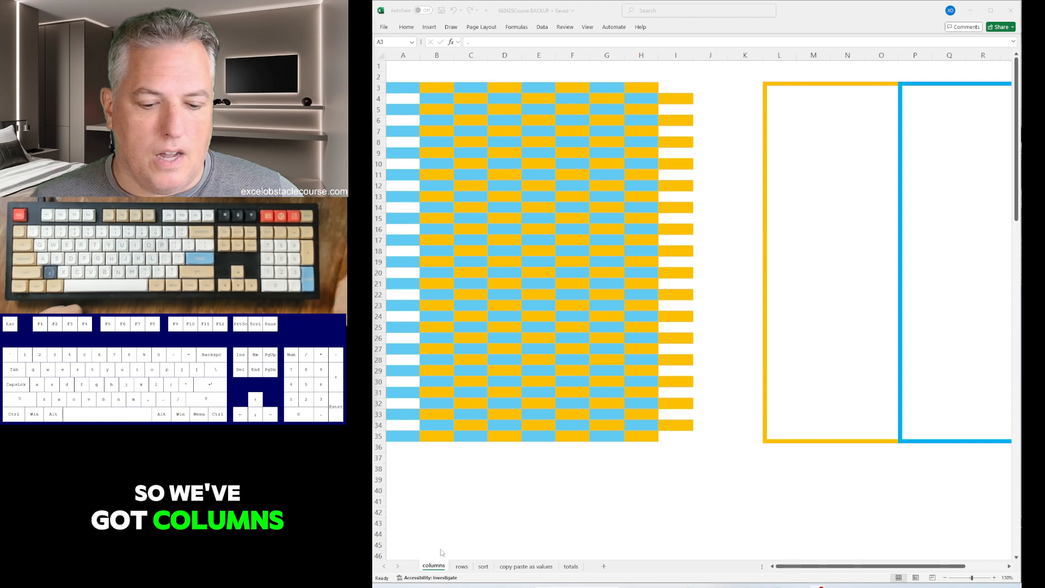
Step: Examine row 3 of the columns sheet across the coloured block and the empty yellow and blue target boxes
click(525, 192)
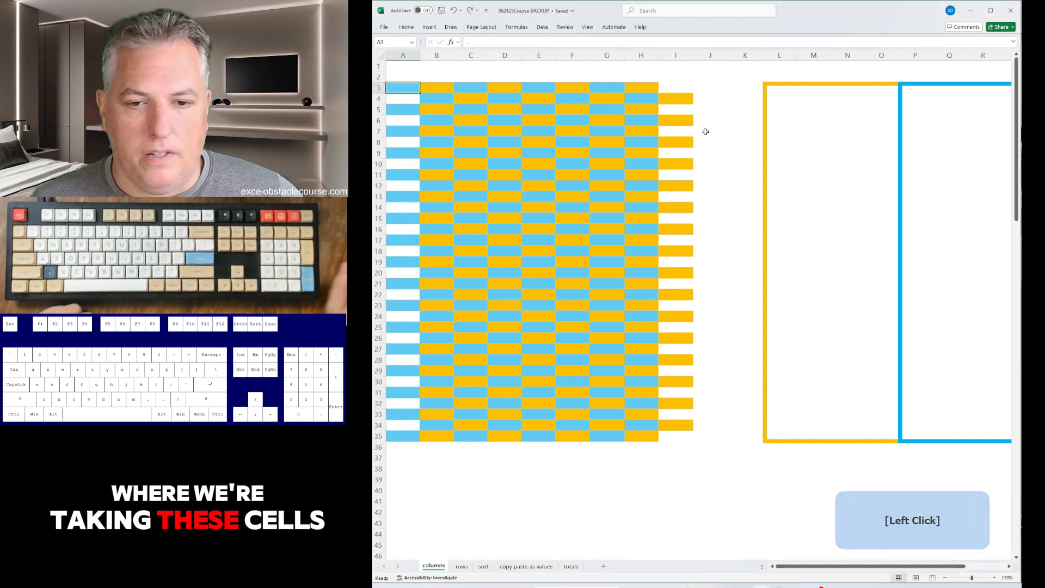
key(Right)
key(Right)
key(Right)
key(Right)
key(Right)
key(Right)
key(Right)
key(Right)
key(Right)
key(Right)
key(Right)
key(Right)
key(Right)
key(Right)
key(Right)
key(Right)
key(Right)
key(Right)
key(Right)
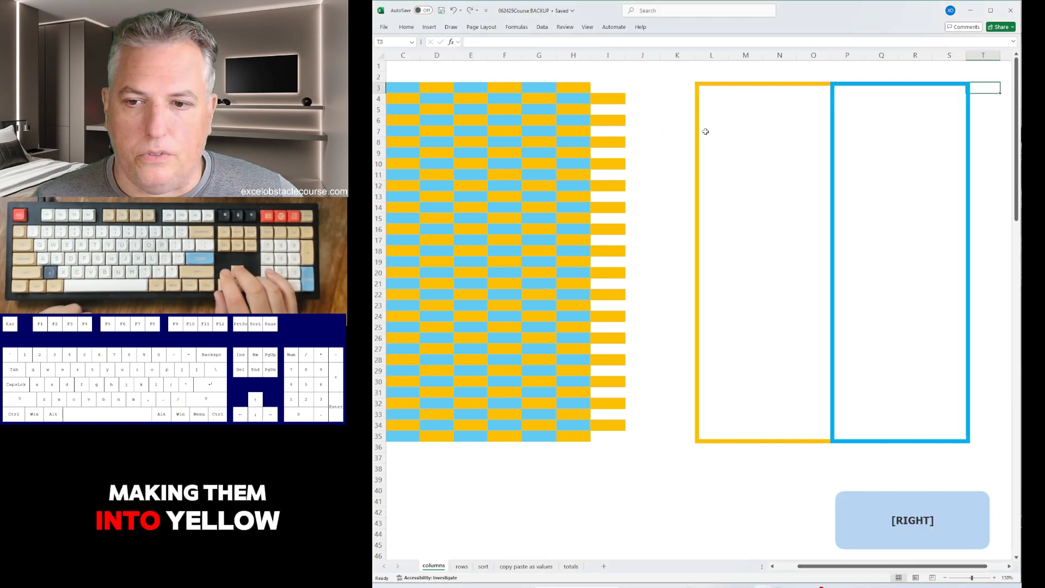
key(Left)
key(Left)
key(Left)
key(Left)
key(Left)
key(Left)
key(Left)
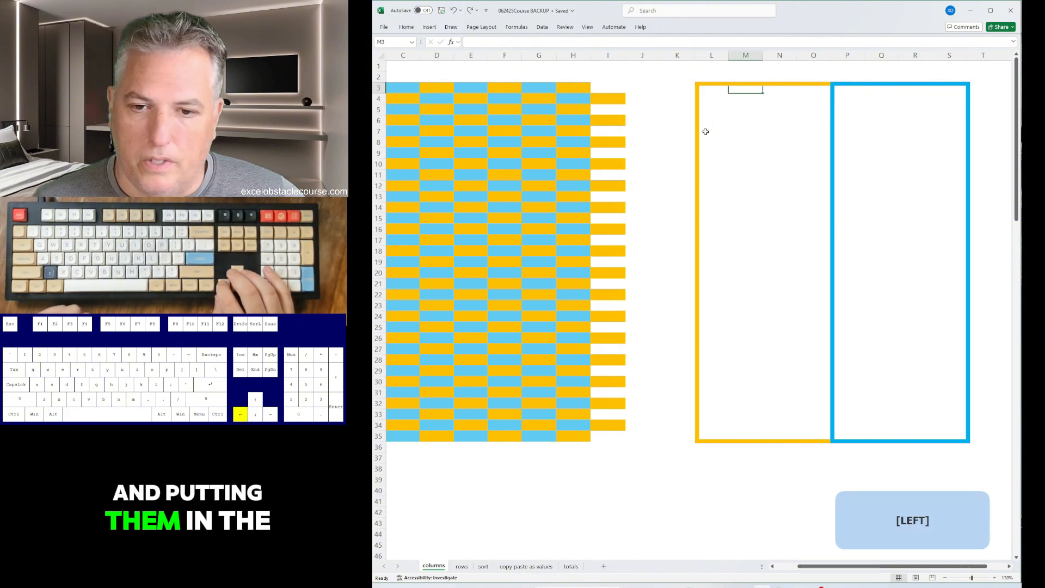
key(ctrl+Left)
Step: Look at the rows sheet and examine the Sort ASC and Sort DESC headings across the sort sheet
key(ctrl+Page_Down)
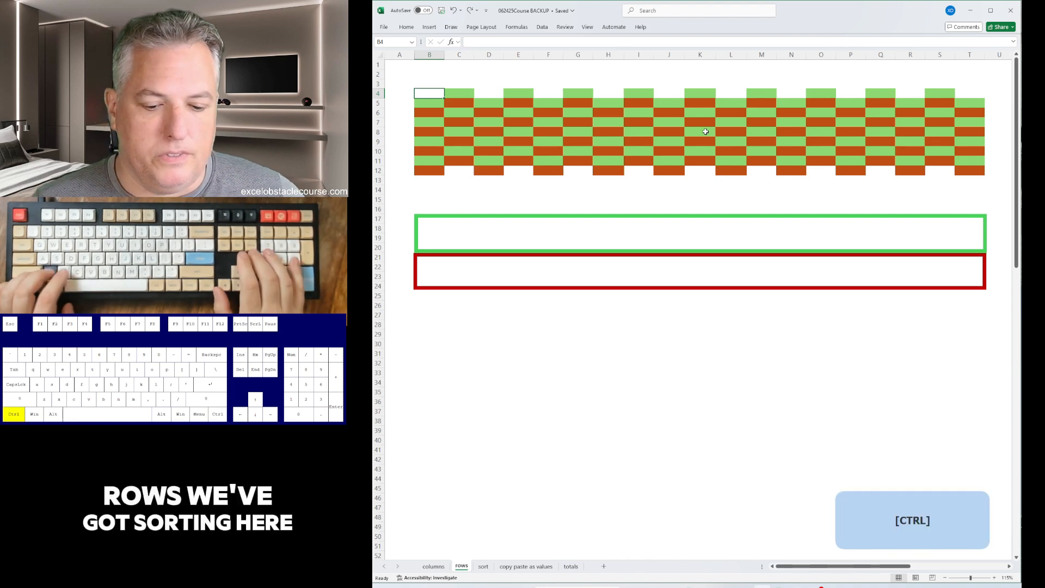
key(ctrl+Page_Down)
key(Up)
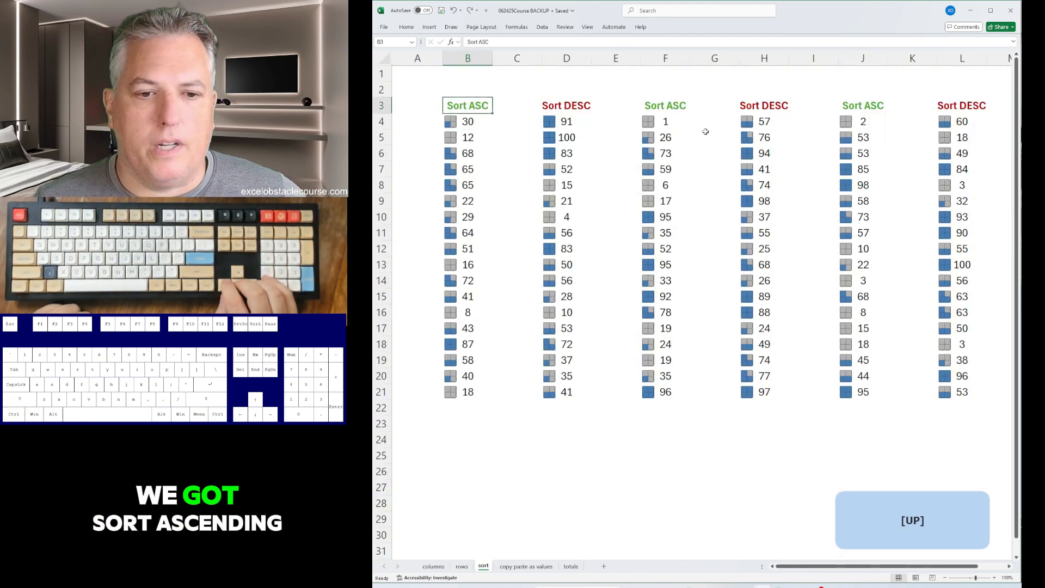
key(Right)
key(Right)
key(Right)
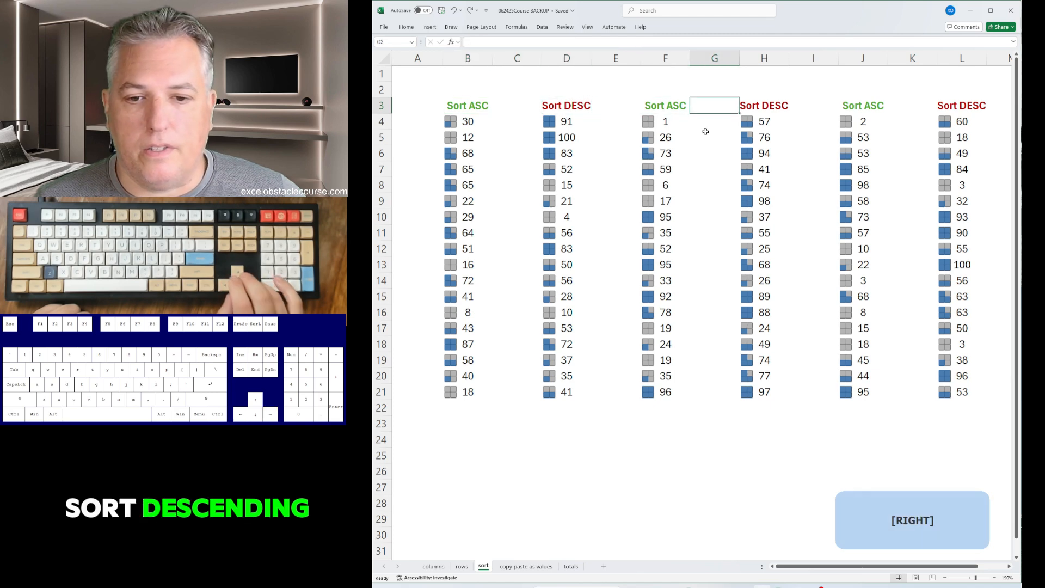
key(Right)
key(Right)
key(Right)
key(Right)
key(Right)
key(ctrl+Left)
key(ctrl+Left)
key(ctrl+Left)
key(ctrl+Left)
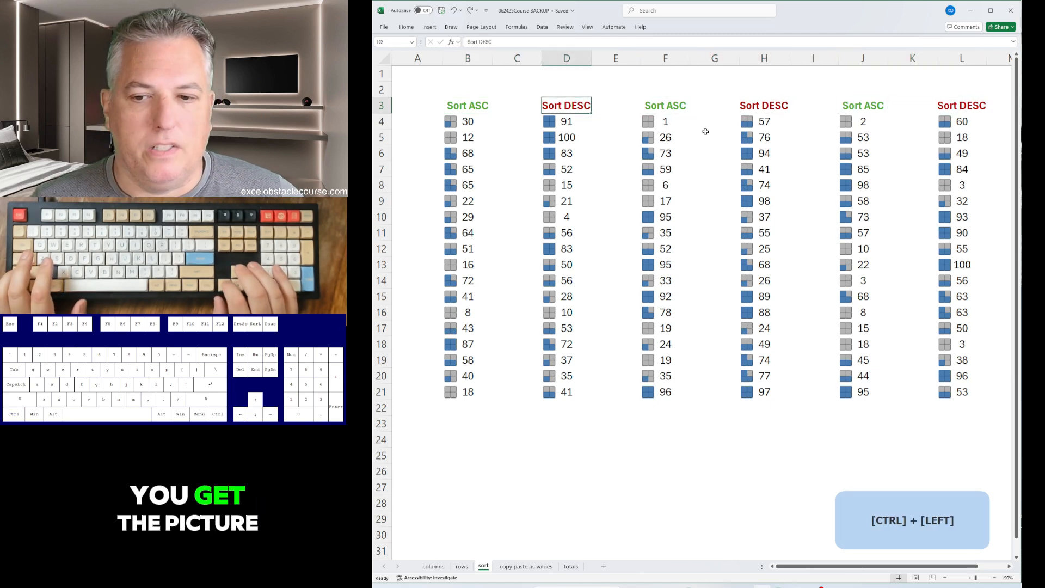
key(ctrl+Left)
Step: On the copy paste as values sheet, examine the formulas in the red-number table and select its full range B5:E13
key(ctrl+Page_Down)
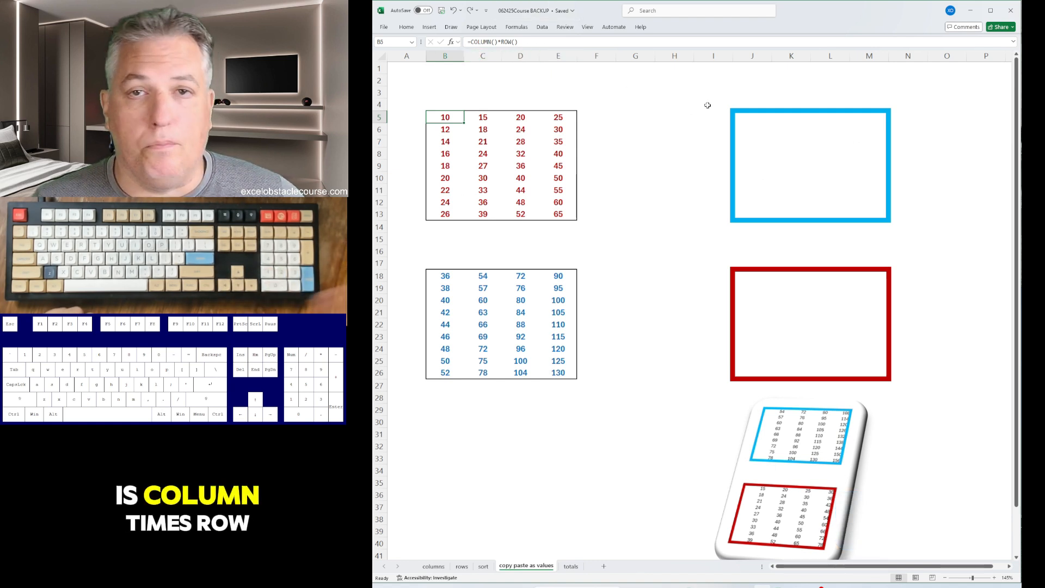
key(Right)
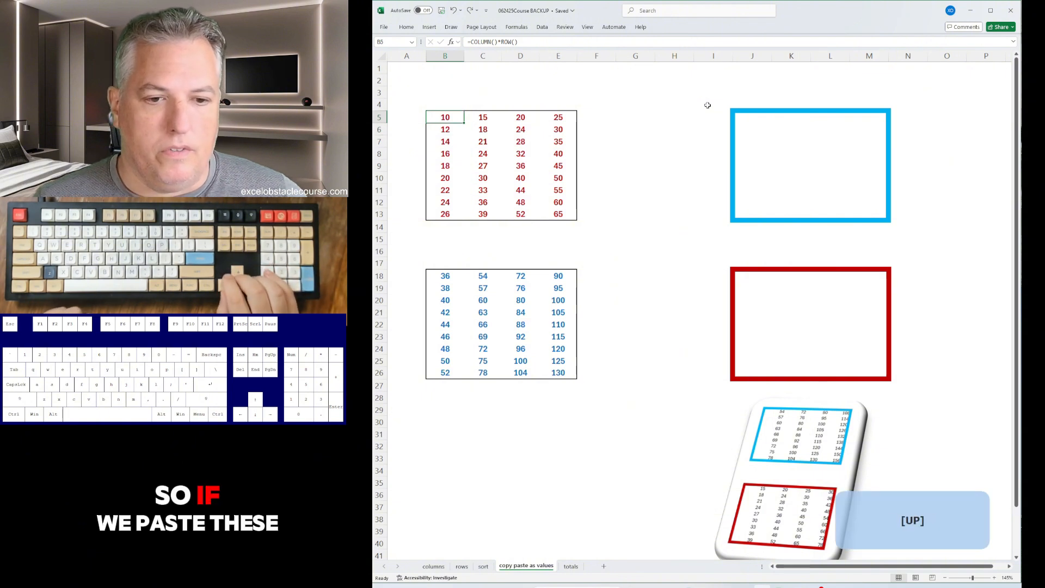
key(Right)
key(Right)
key(Right)
key(Right)
key(Right)
key(Right)
key(Right)
key(Right)
key(Left)
key(Left)
key(Left)
key(Left)
key(Left)
key(Left)
key(Left)
key(Left)
key(Left)
key(Left)
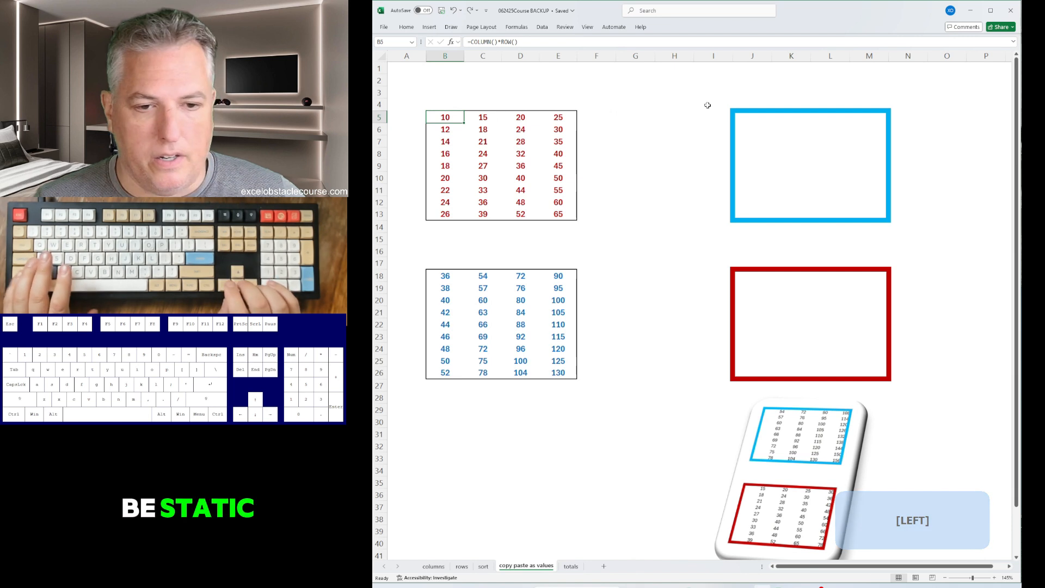
key(ctrl+shift+Right)
key(ctrl+shift+Down)
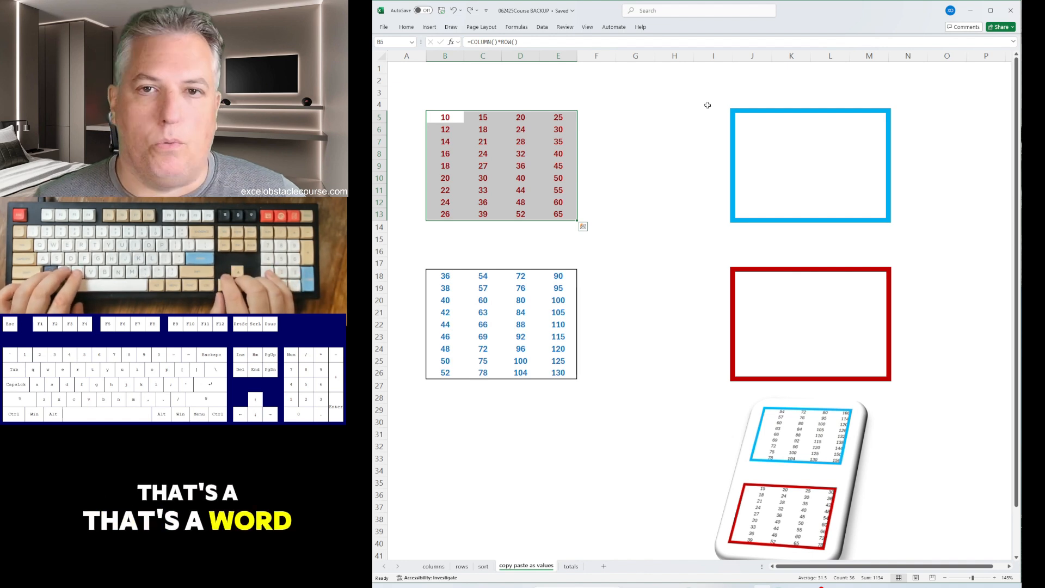
Step: Compare the red and blue number tables with the empty blue and red boxes intended for their pasted values
key(Down)
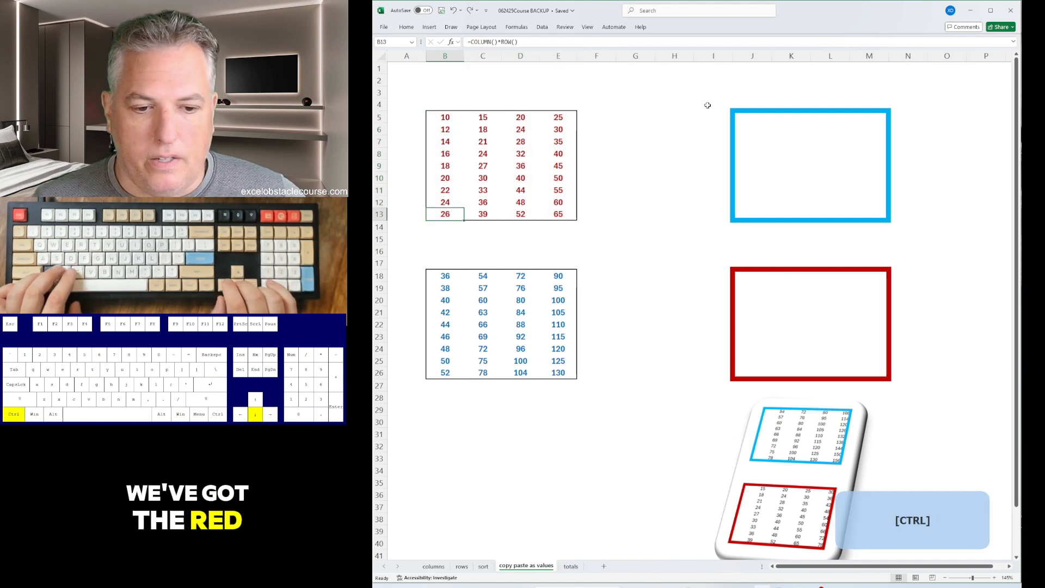
key(ctrl+Down)
key(ctrl+Right)
key(Right)
key(Right)
key(Right)
key(Right)
key(Right)
key(ctrl+Left)
key(ctrl+Left)
key(ctrl+Left)
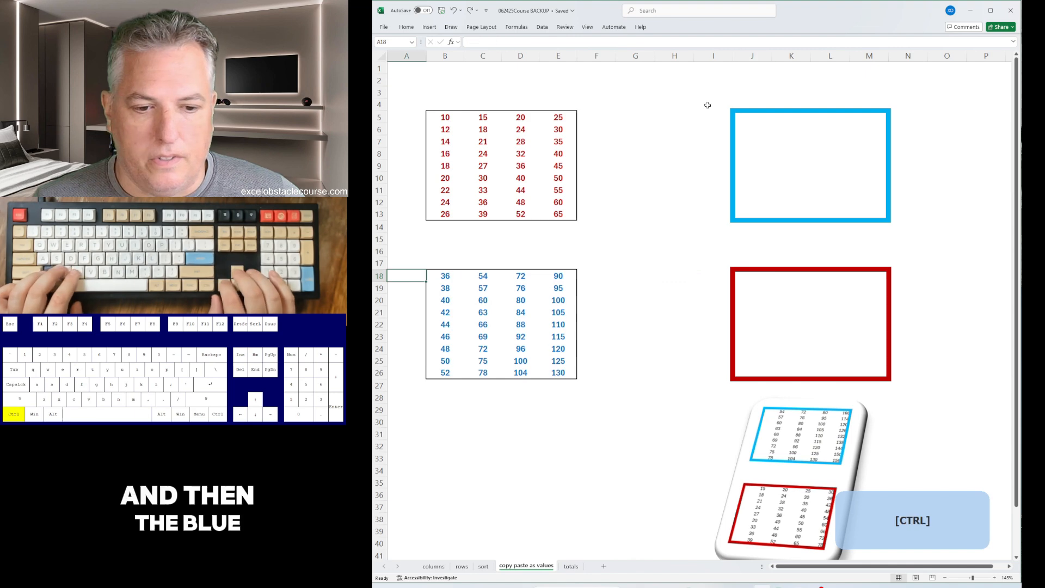
key(Right)
key(ctrl+Up)
key(ctrl+Up)
key(ctrl+Right)
key(Right)
key(Right)
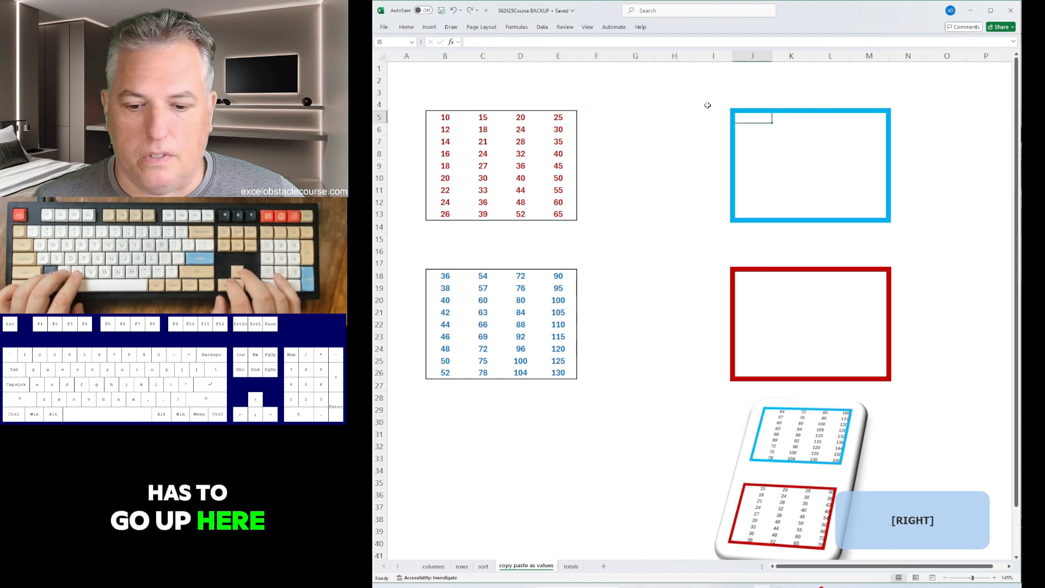
Step: On the totals sheet, look at the empty total cell under column B and highlight that column's red numbers, B9:B13
key(ctrl+Page_Down)
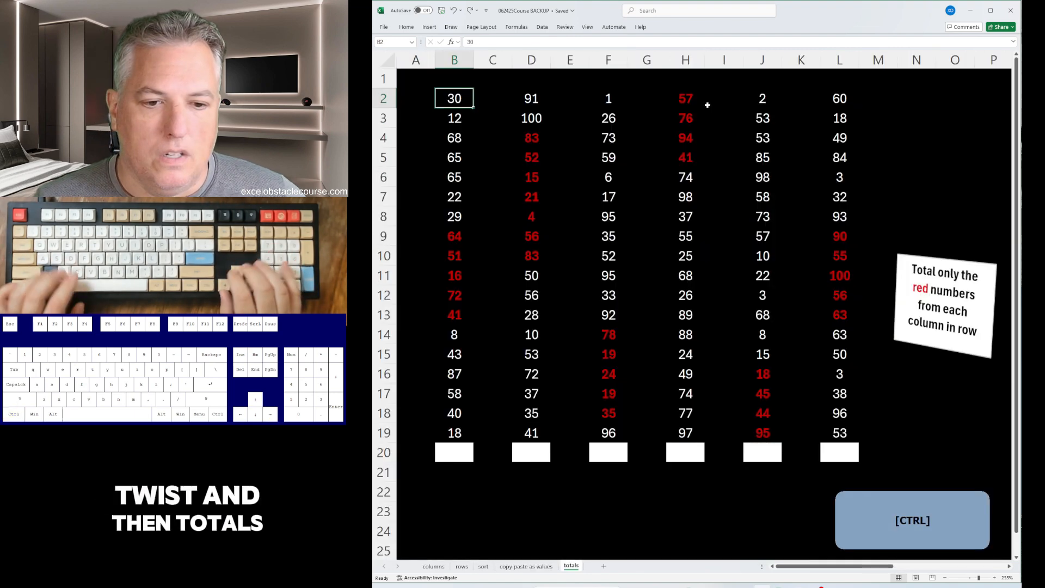
key(ctrl+Down)
key(Down)
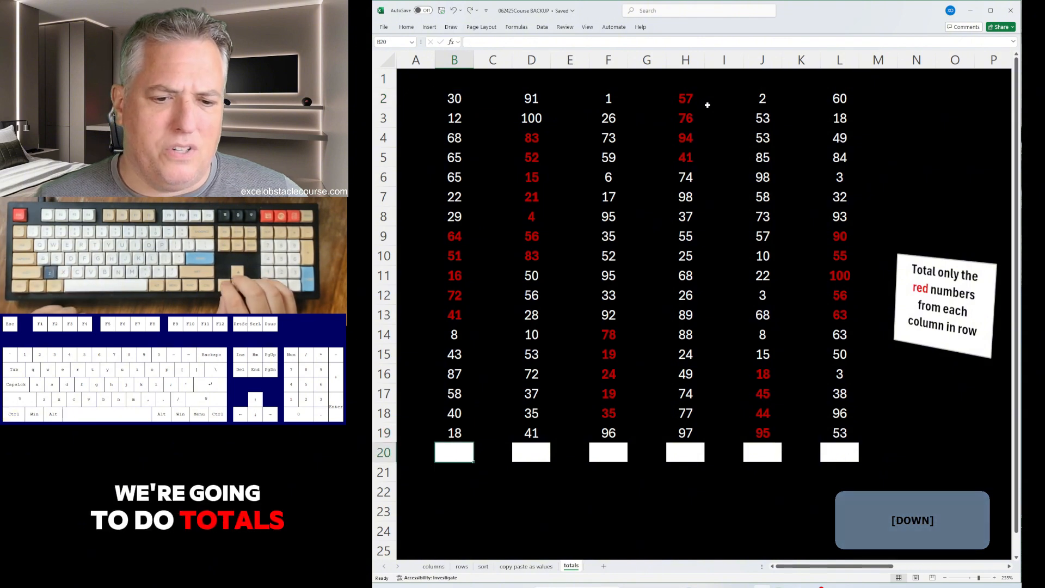
key(Up)
key(Up)
key(Up)
key(Up)
key(Up)
key(Up)
key(Up)
key(shift+Up)
key(shift+Up)
key(shift+Up)
key(shift+Up)
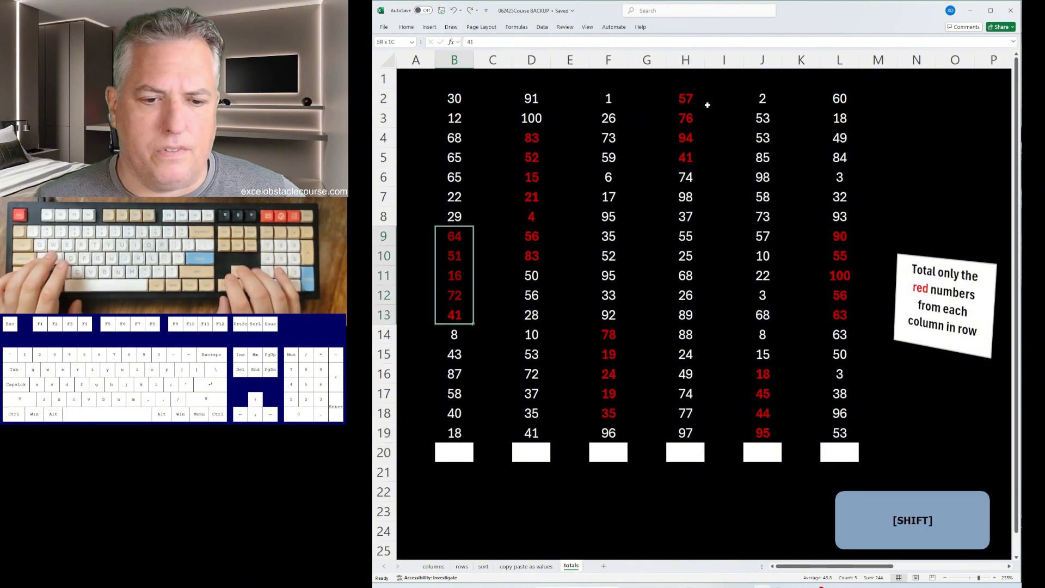
Step: Highlight the red numbers in D4:D10 and F14:F18 for review, and return to cell B2
key(Right)
key(Right)
key(Up)
key(Up)
key(Up)
key(shift+Up)
key(shift+Up)
key(shift+Up)
key(shift+Up)
key(shift+Up)
key(shift+Up)
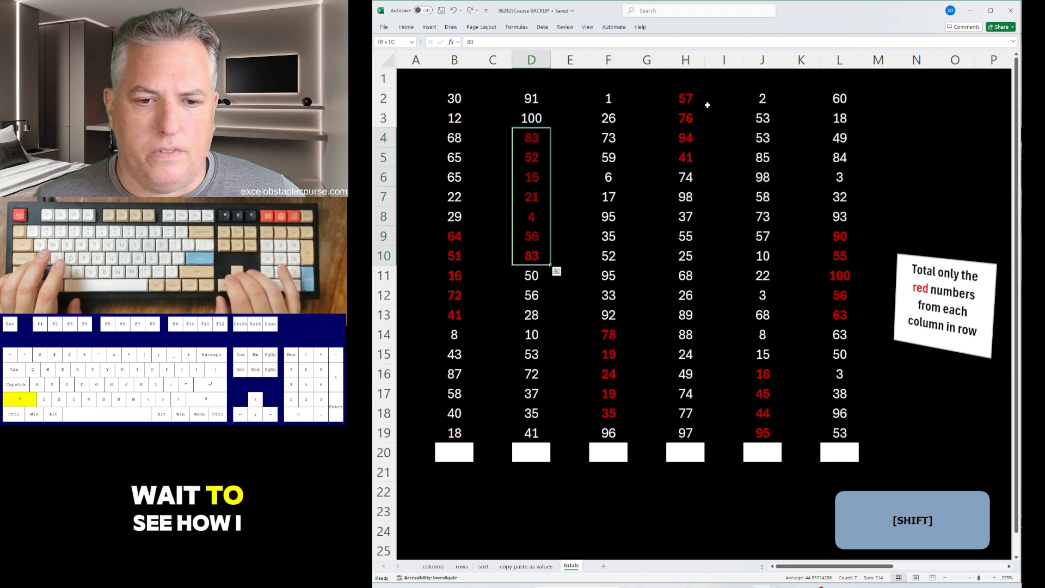
key(Right)
key(Right)
key(Down)
key(Down)
key(Down)
key(Down)
key(shift+Down)
key(shift+Down)
key(shift+Down)
key(shift+Down)
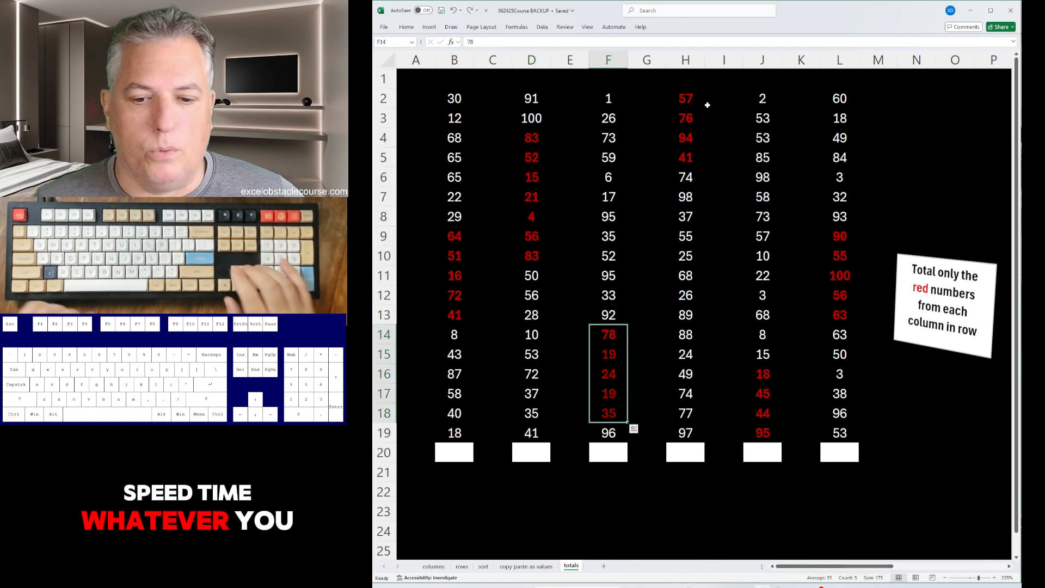
key(ctrl+Up)
key(ctrl+Left)
key(ctrl+Left)
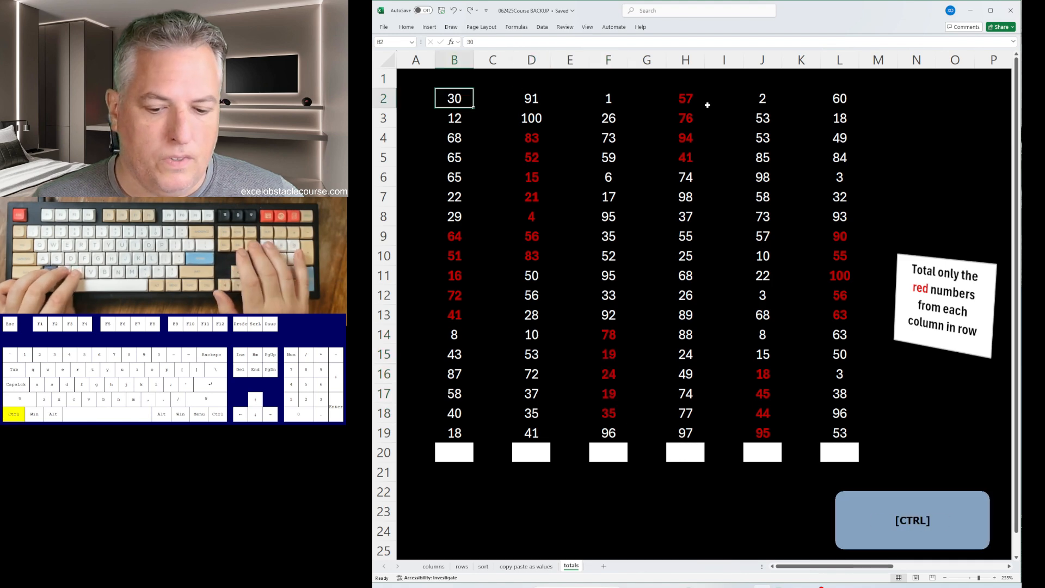
Step: Return to the columns sheet and select the blank cell A4
key(ctrl+Page_Up)
key(ctrl+Page_Up)
key(ctrl+Page_Up)
key(ctrl+Page_Up)
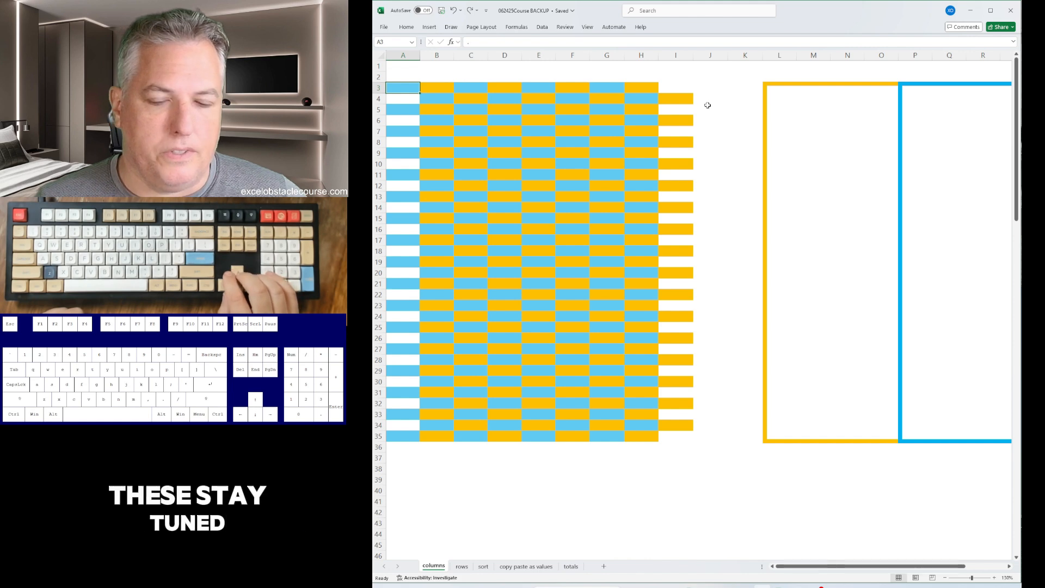
key(Down)
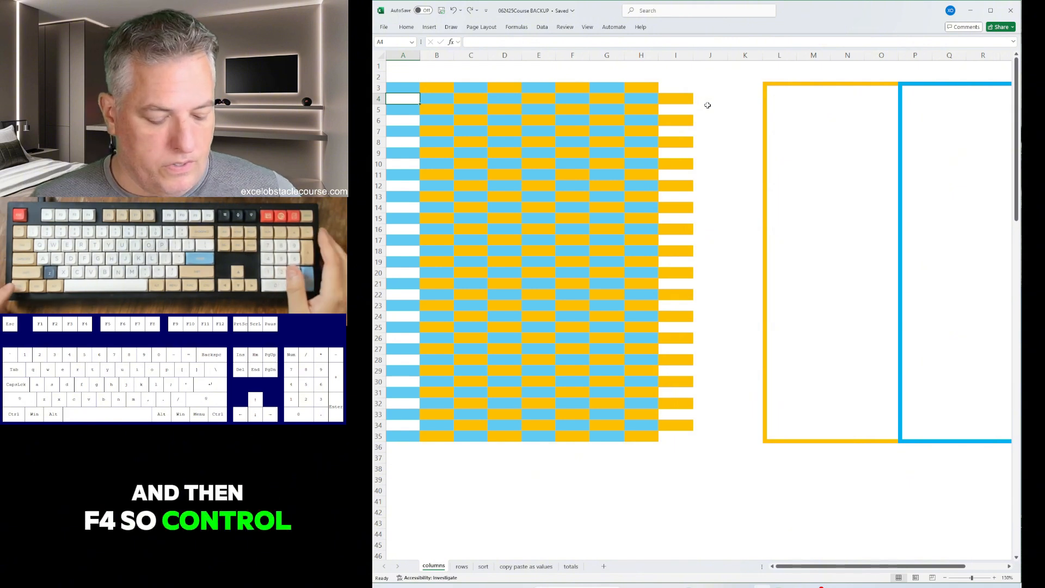
key(ctrl+minus)
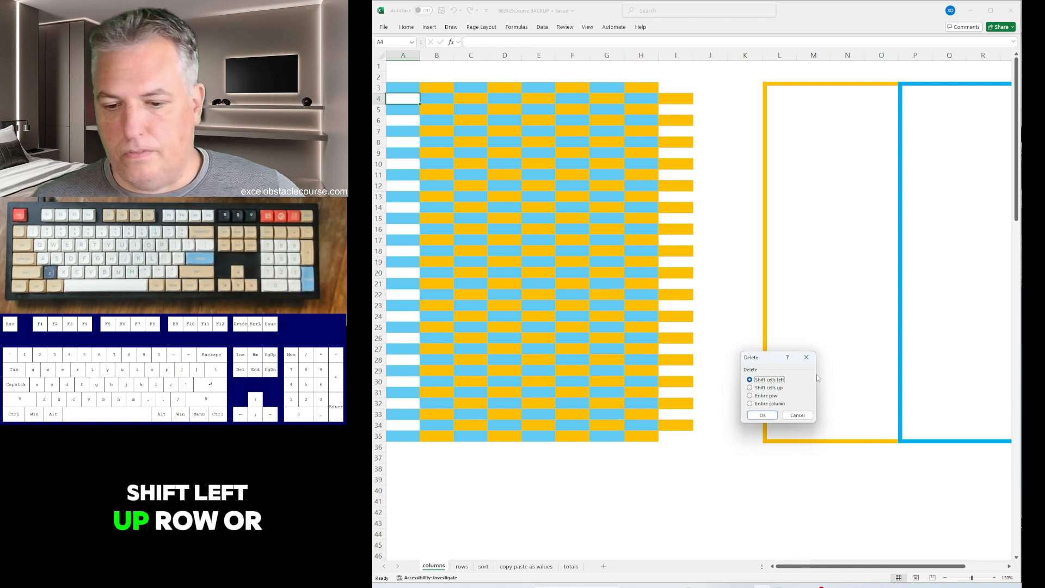
key(Up)
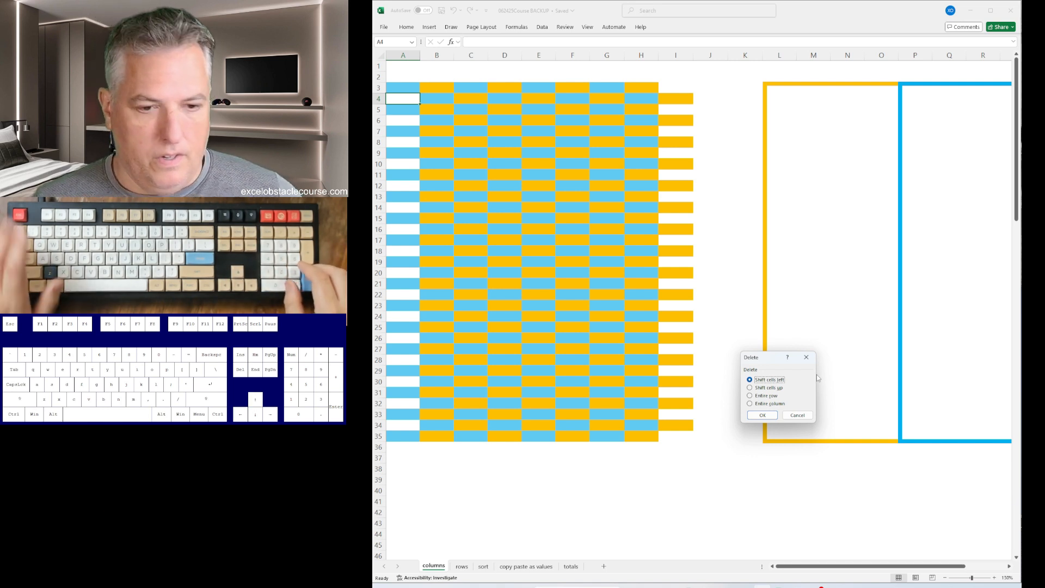
key(Escape)
Step: Delete the blank cell A4 with cells shifted left, and repeat the deletion on blank cell A6
key(ctrl+minus)
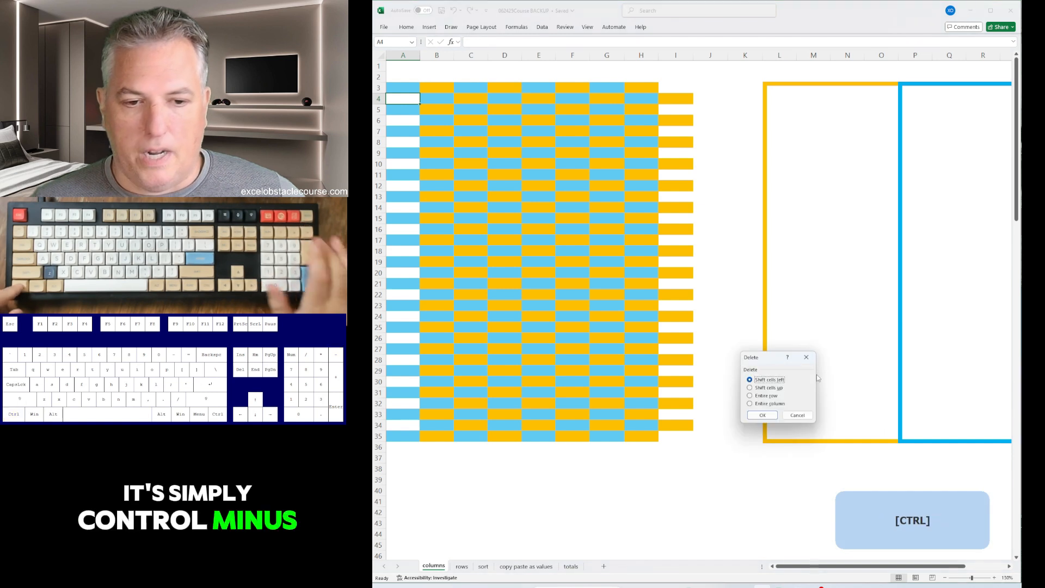
key(Return)
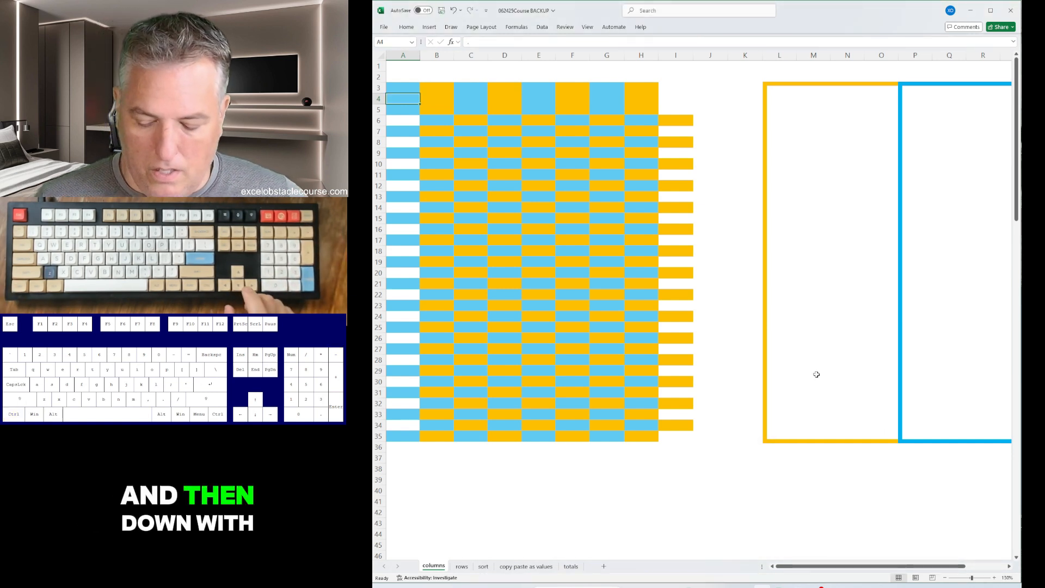
key(Down)
key(Down)
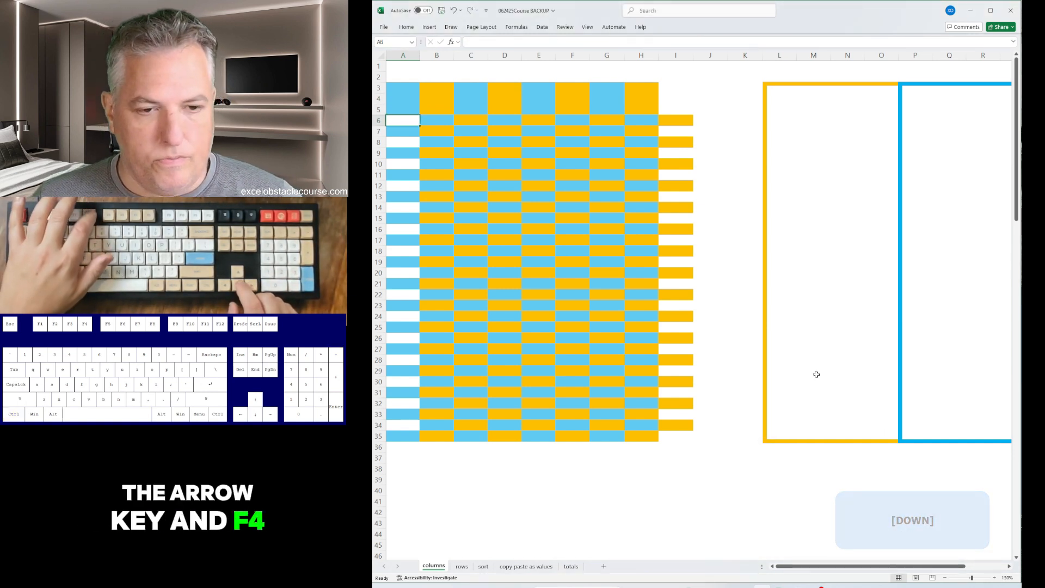
key(F4)
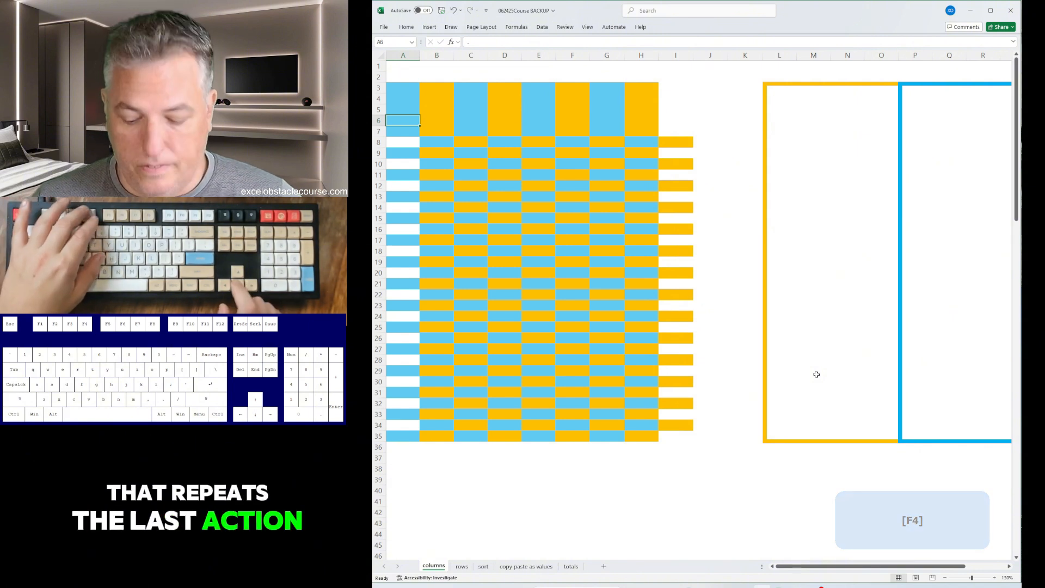
Step: Repeat the shift-left deletion on every remaining blank cell in column A, from A8 down to A34
key(Down)
key(Down)
key(F4)
key(Down)
key(Down)
key(F4)
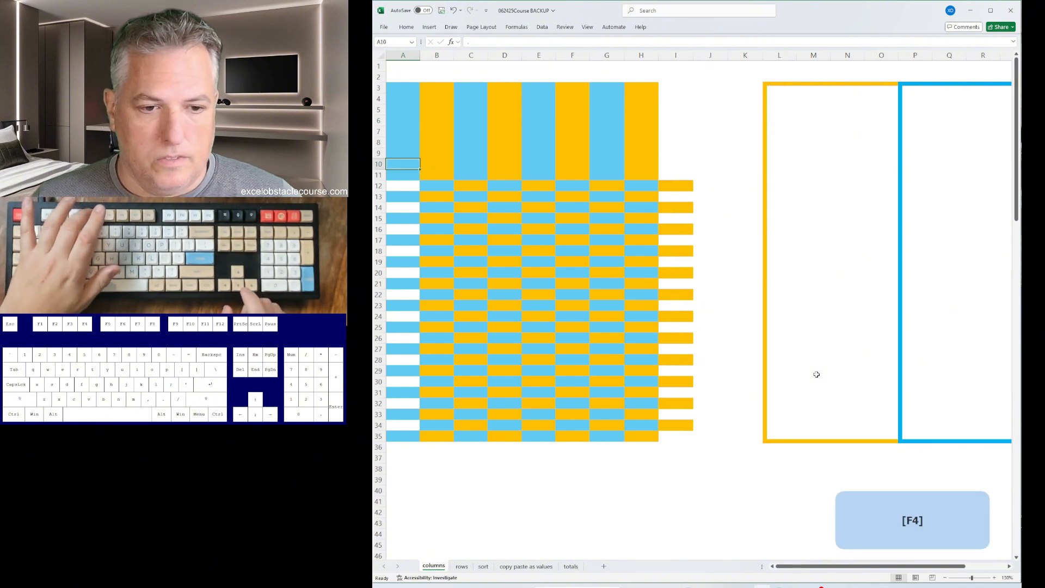
key(Down)
key(Down)
key(F4)
key(Down)
key(Down)
key(F4)
key(Down)
key(F4)
key(Down)
key(Down)
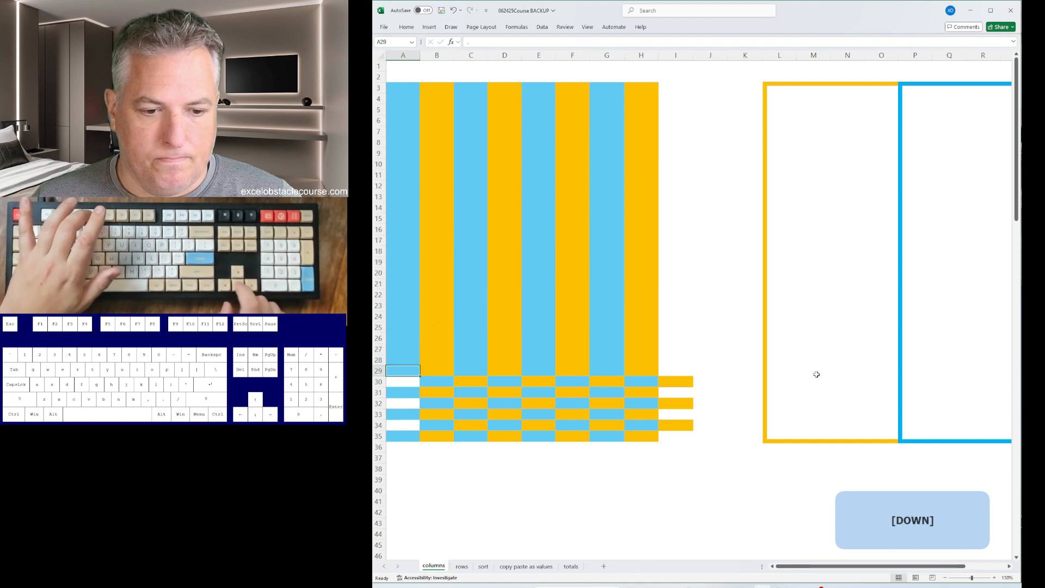
key(Down)
key(F4)
key(Down)
key(Down)
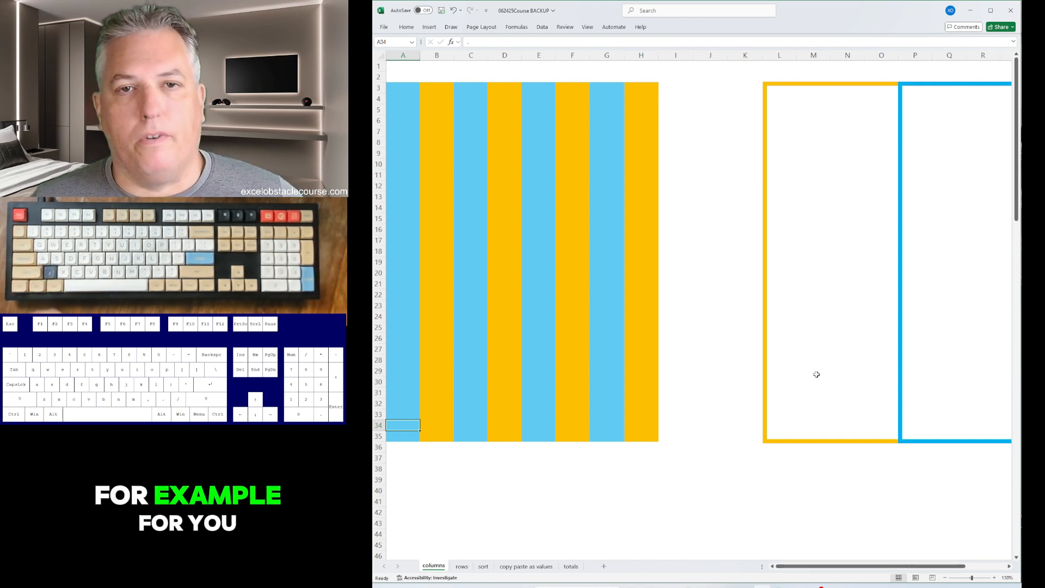
Step: Try to move the yellow column B in front of column A as inserted cut cells
key(Right)
key(ctrl+space)
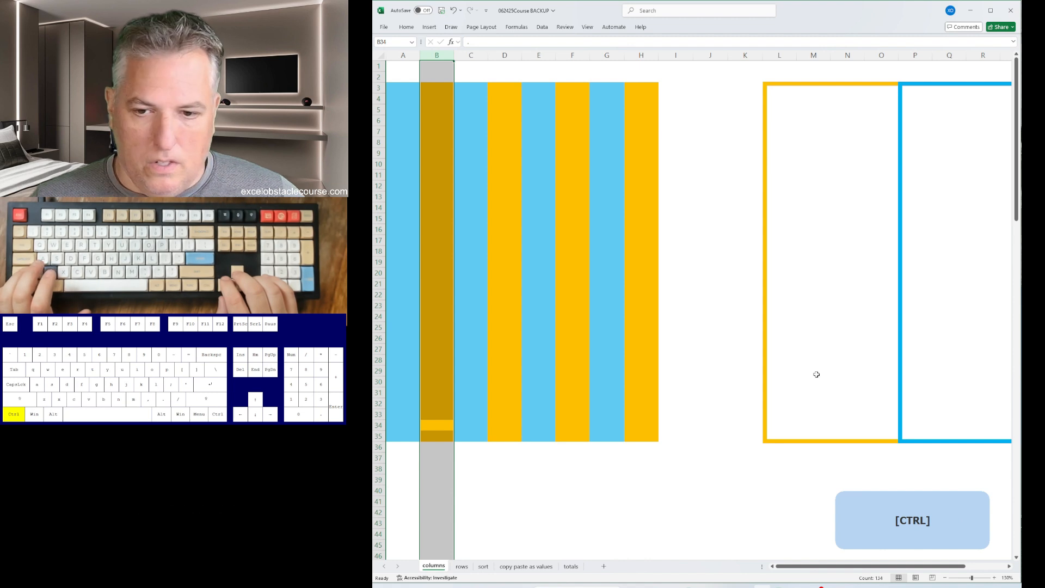
key(ctrl+x)
key(Left)
key(ctrl+space)
key(ctrl+plus)
key(Right)
key(Right)
key(Right)
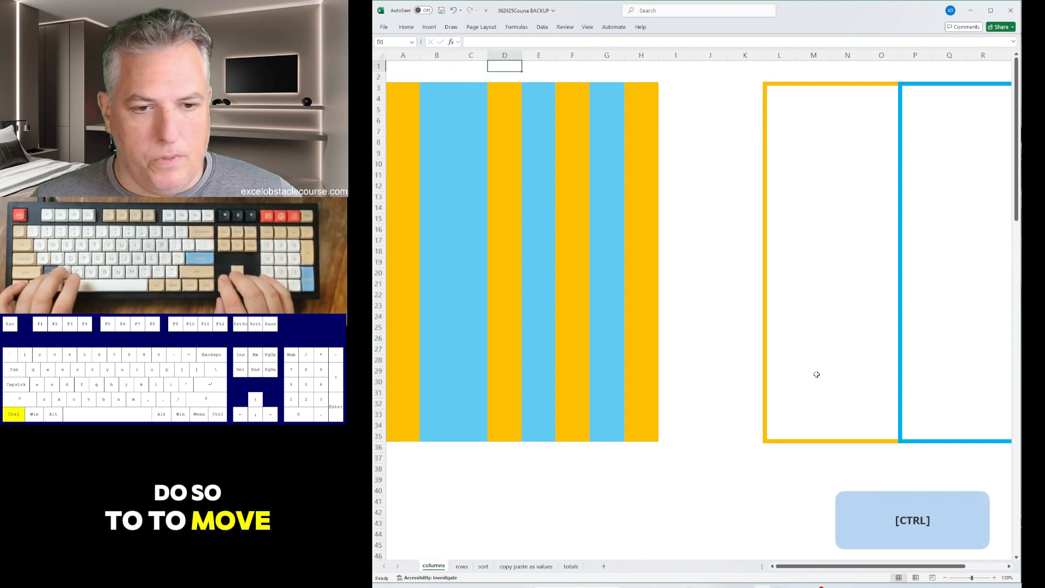
Step: Undo the move of the yellow column and clear the pending cut, staying on cell B34
key(ctrl+z)
key(Left)
key(Right)
key(Escape)
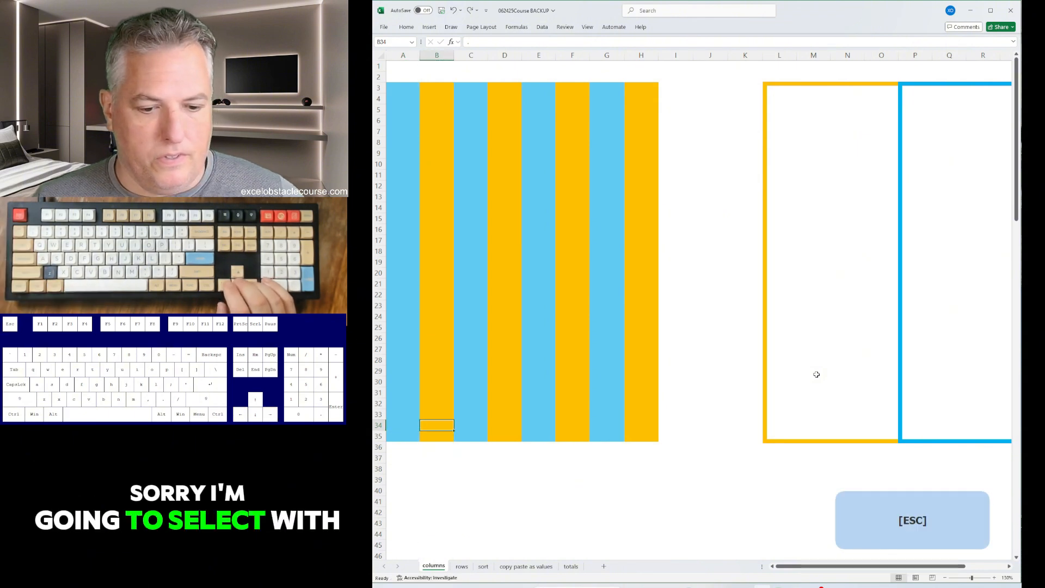
Step: Cut the entire yellow column B and try to paste it at cell A34
key(ctrl+space)
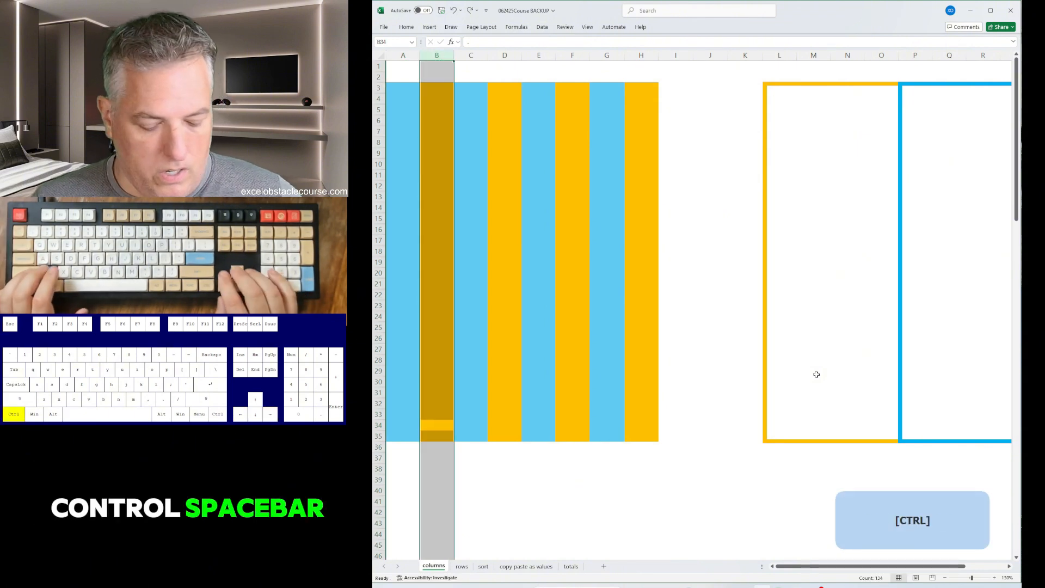
key(ctrl+x)
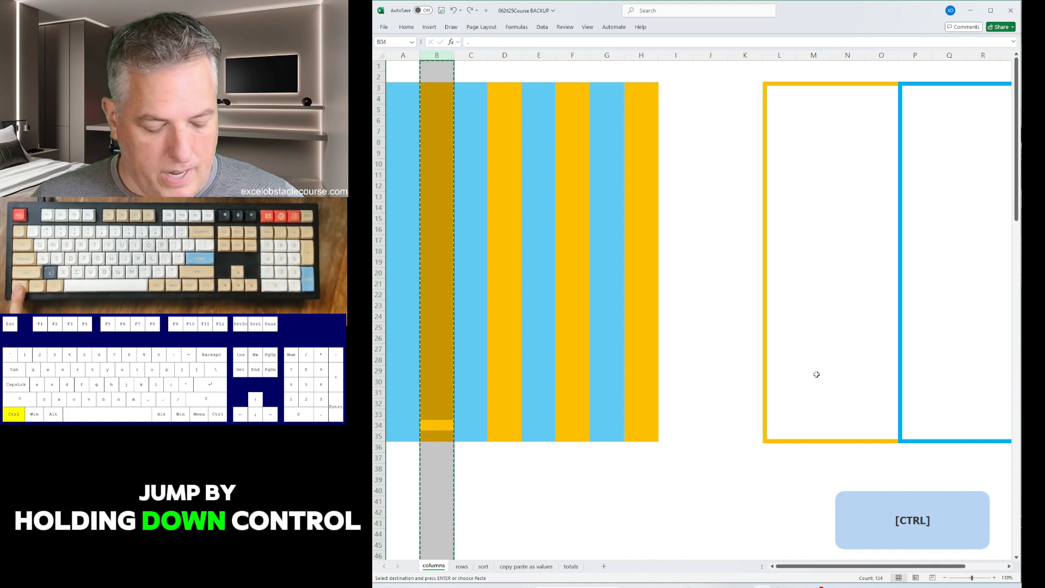
key(ctrl+Left)
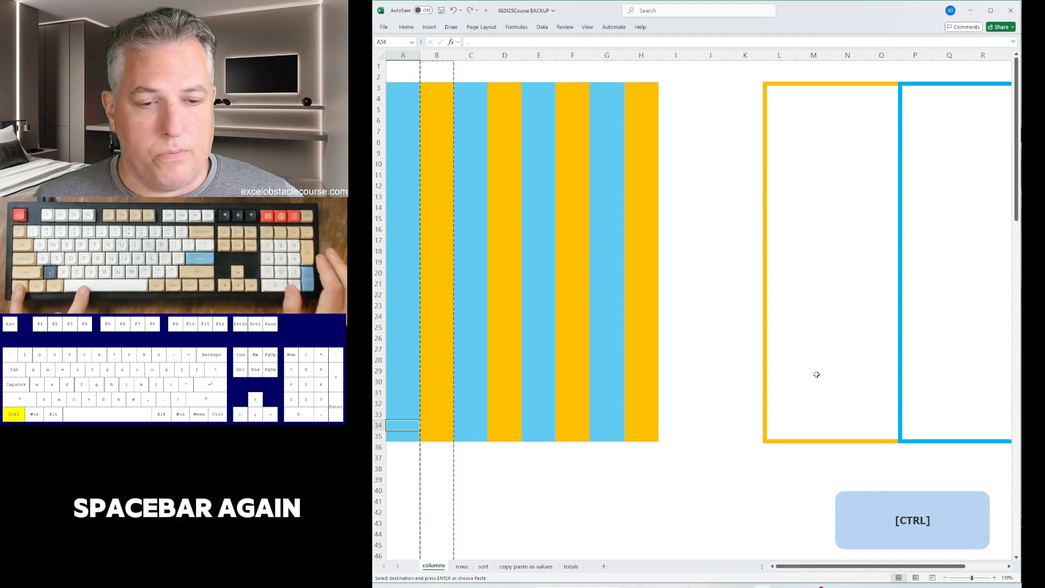
key(ctrl+space)
key(Left)
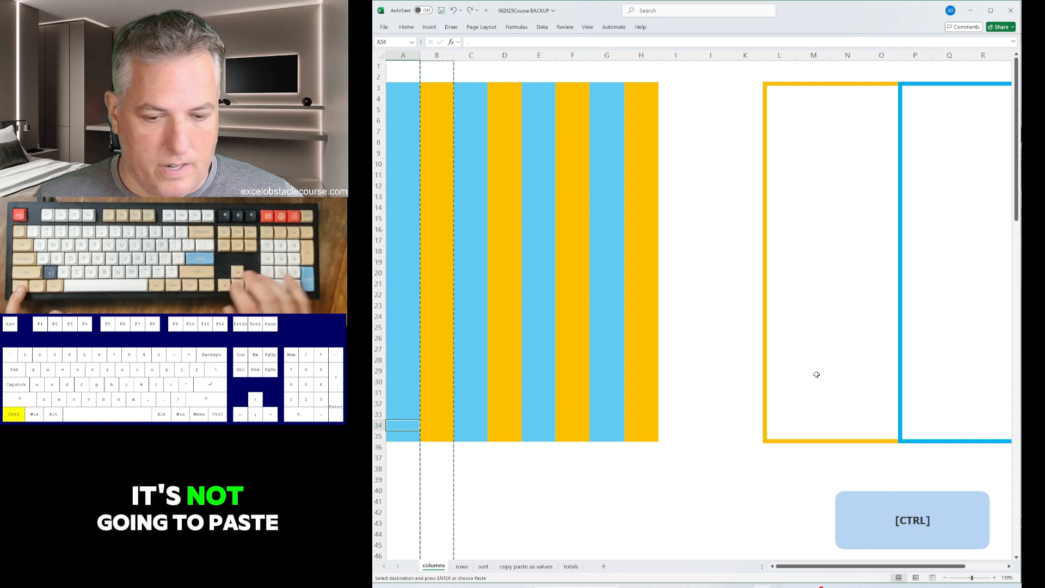
key(ctrl+v)
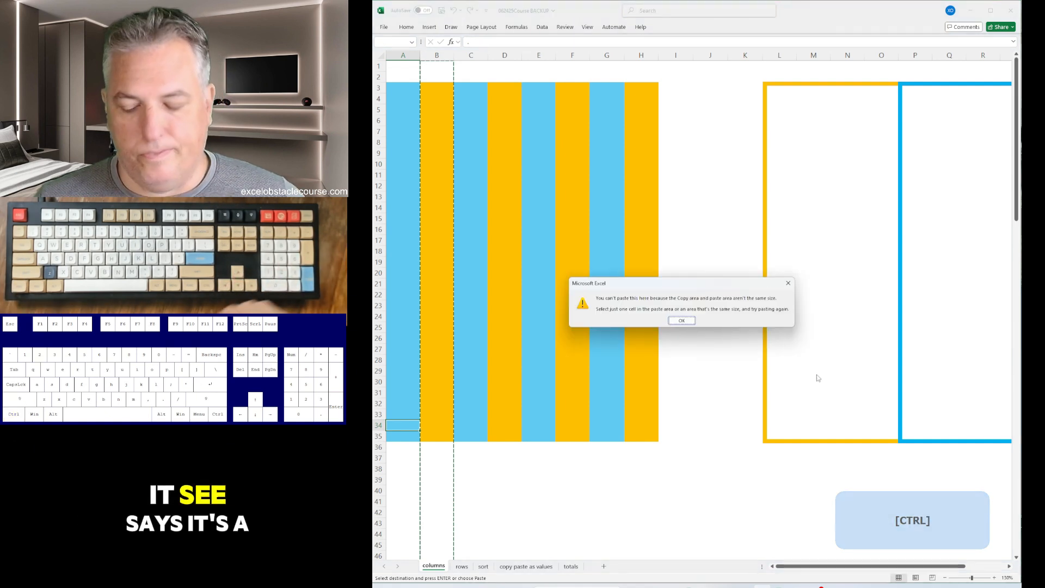
key(Return)
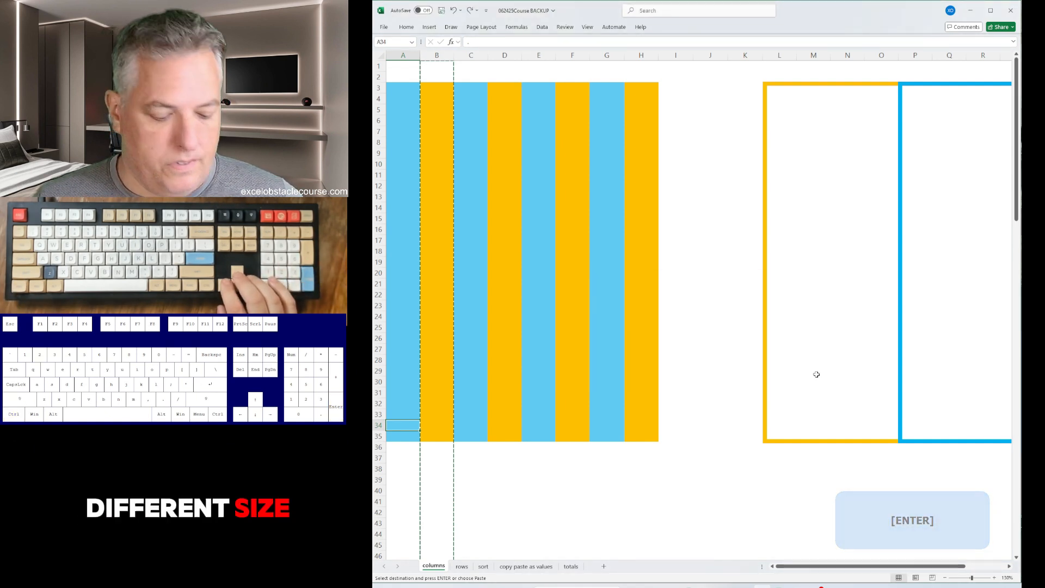
Step: Insert the cut yellow column in front of the whole column A
key(ctrl)
key(ctrl+space)
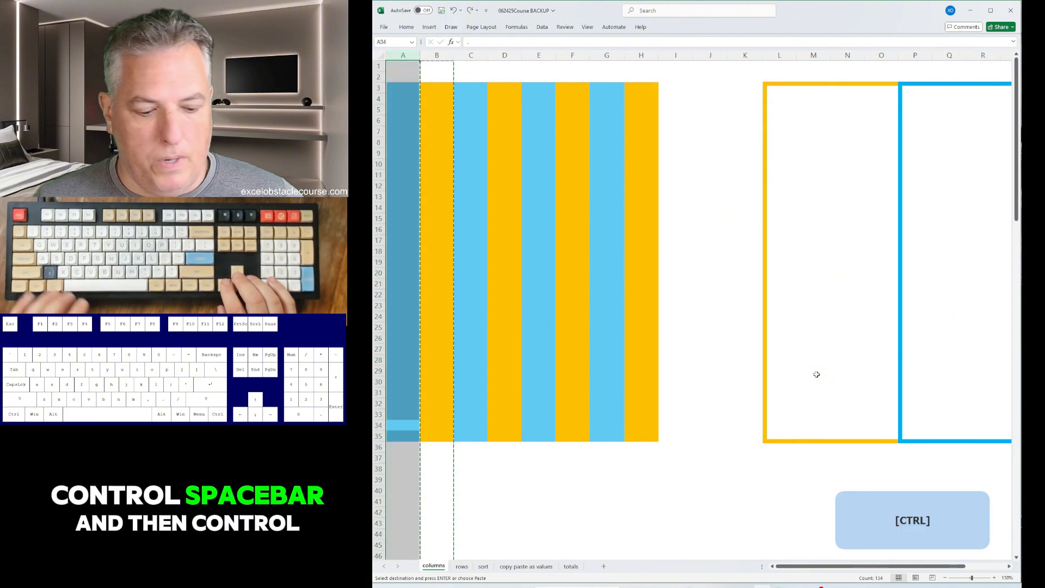
key(ctrl+plus)
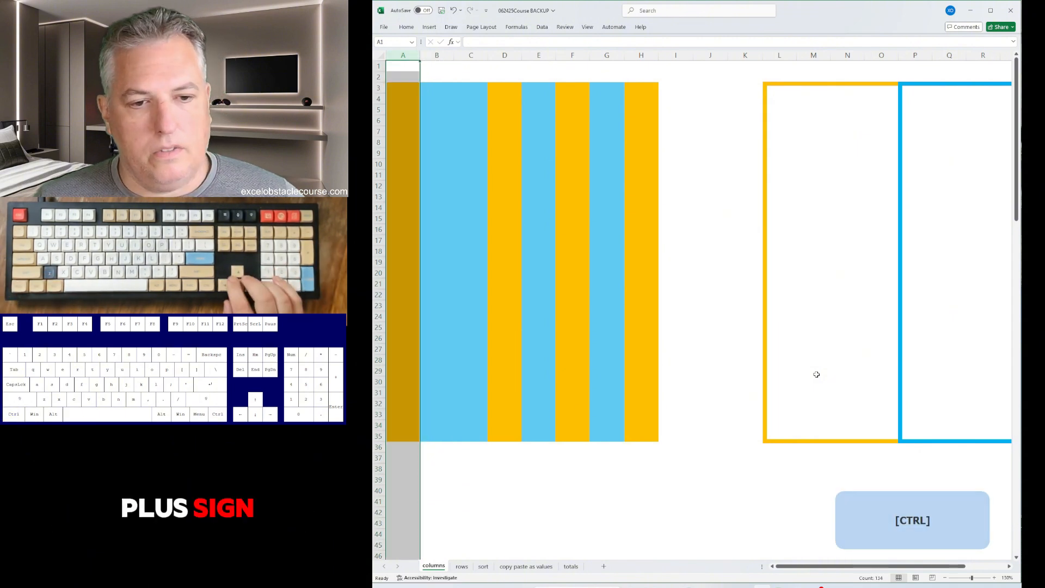
Step: Cut the yellow column D and insert it in front of column A
key(Right)
key(ctrl+space)
key(ctrl+x)
key(ctrl+Left)
key(ctrl+space)
key(ctrl+plus)
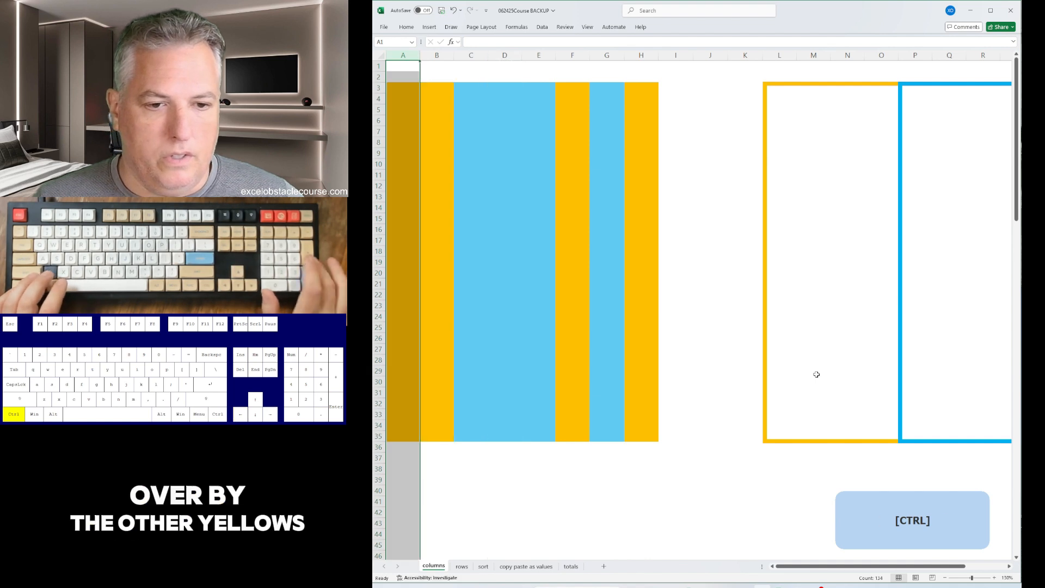
Step: Cut the yellow column F and insert it in front of column A
key(Right)
key(Right)
key(Right)
key(Right)
key(Right)
key(ctrl+space)
key(ctrl+x)
key(ctrl+Left)
key(ctrl+space)
key(ctrl+plus)
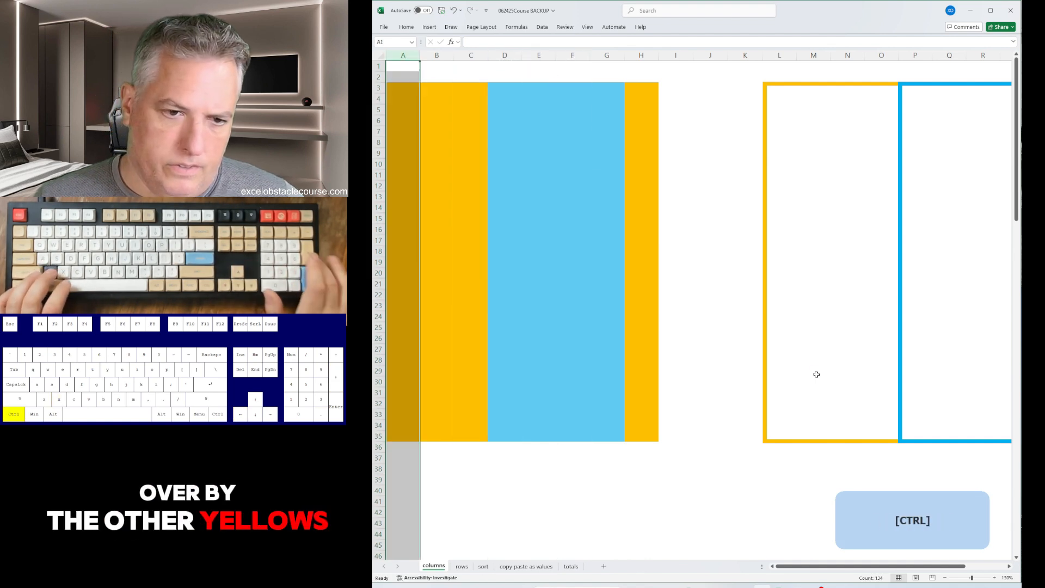
Step: Cut the last yellow column, H, and insert it in front of column A
key(Right)
key(Left)
key(ctrl+space)
key(ctrl+x)
key(ctrl+Left)
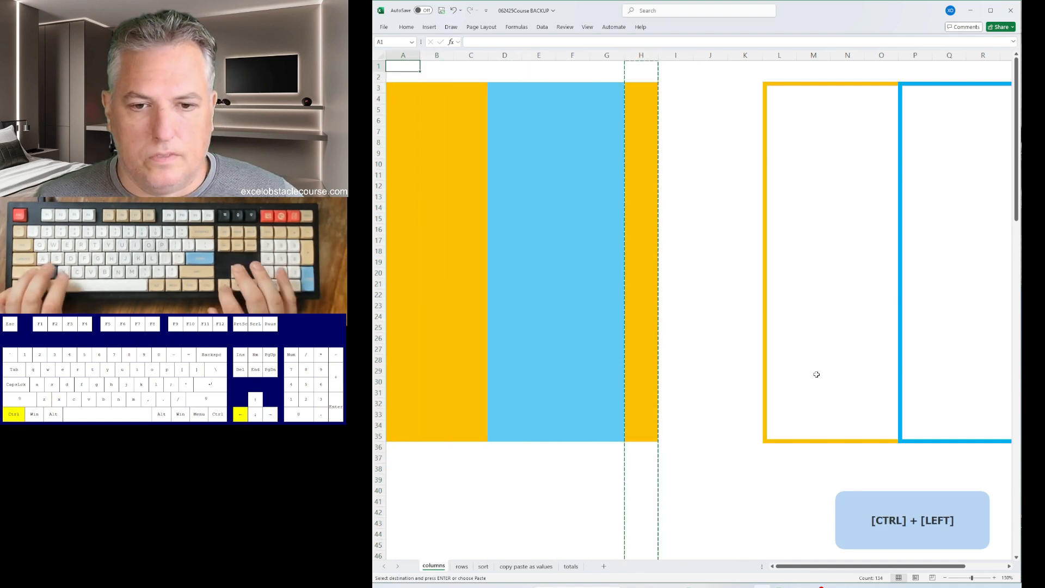
key(ctrl+space)
key(ctrl+plus)
Step: Insert 11 blank columns before column A so the yellow and blue blocks move into their outlined boxes
key(ctrl+plus)
key(ctrl+plus)
key(ctrl+plus)
key(ctrl+plus)
key(ctrl+plus)
key(ctrl+plus)
key(ctrl+plus)
key(ctrl+plus)
key(ctrl+plus)
key(ctrl+plus)
key(ctrl+plus)
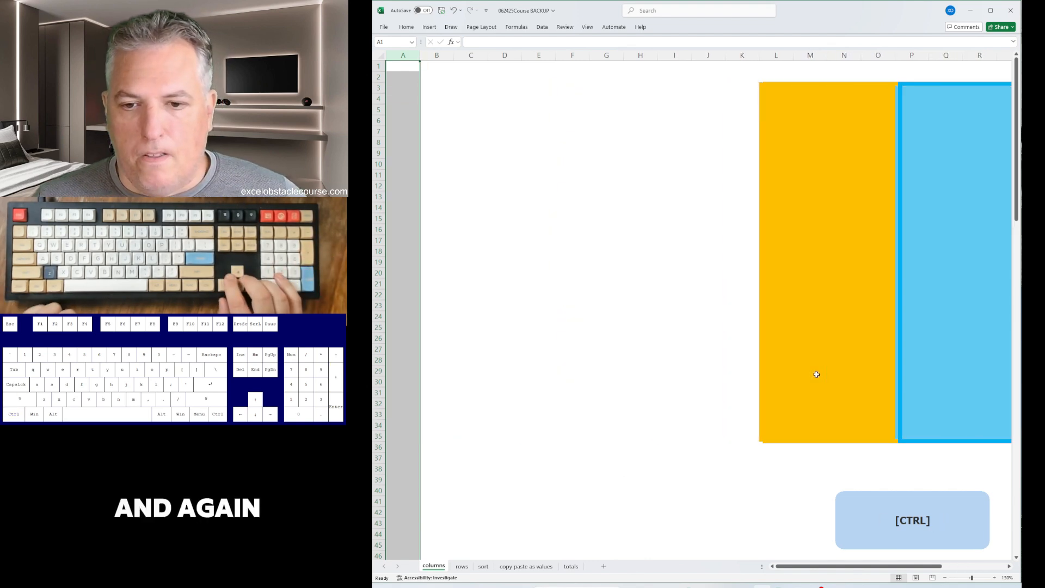
Step: Check the yellow and blue boxes along row 1, ending at cell U1
key(Right)
key(Right)
key(Right)
key(Right)
key(Right)
key(Right)
key(Right)
key(Right)
key(Right)
key(Right)
key(Right)
key(Right)
key(Right)
key(Right)
key(Right)
key(Right)
key(Right)
key(Right)
key(Right)
key(Right)
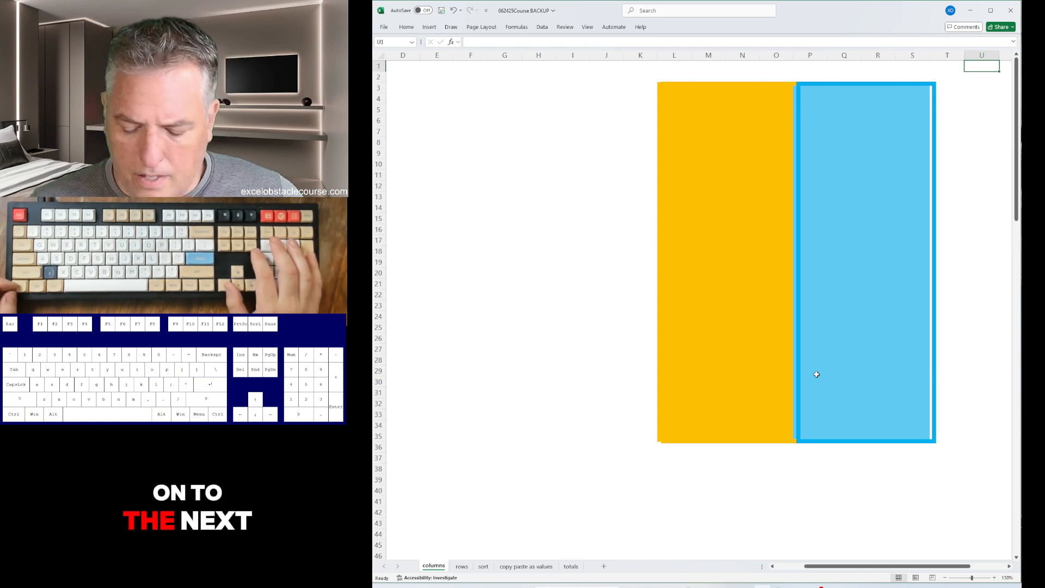
Step: Switch to the rows sheet and delete the blank cell B4 with cells shifted up
key(ctrl+Page_Down)
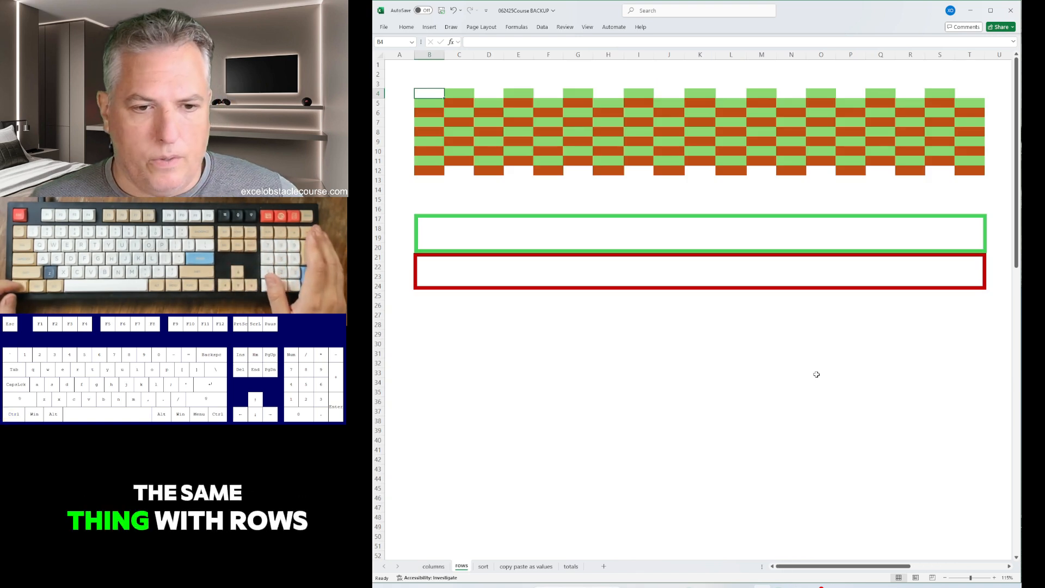
key(ctrl+minus)
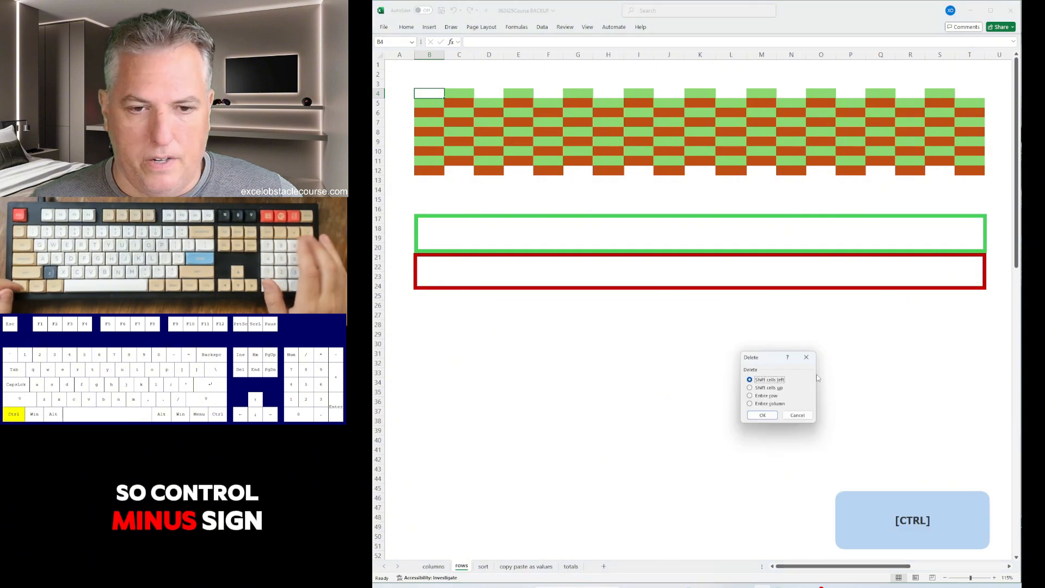
key(Down)
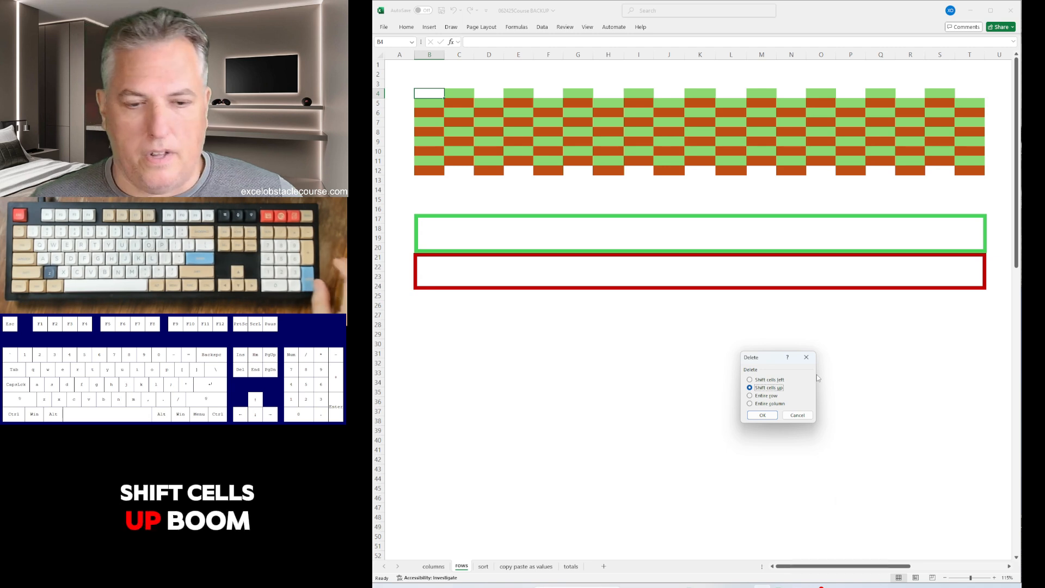
key(Return)
key(Right)
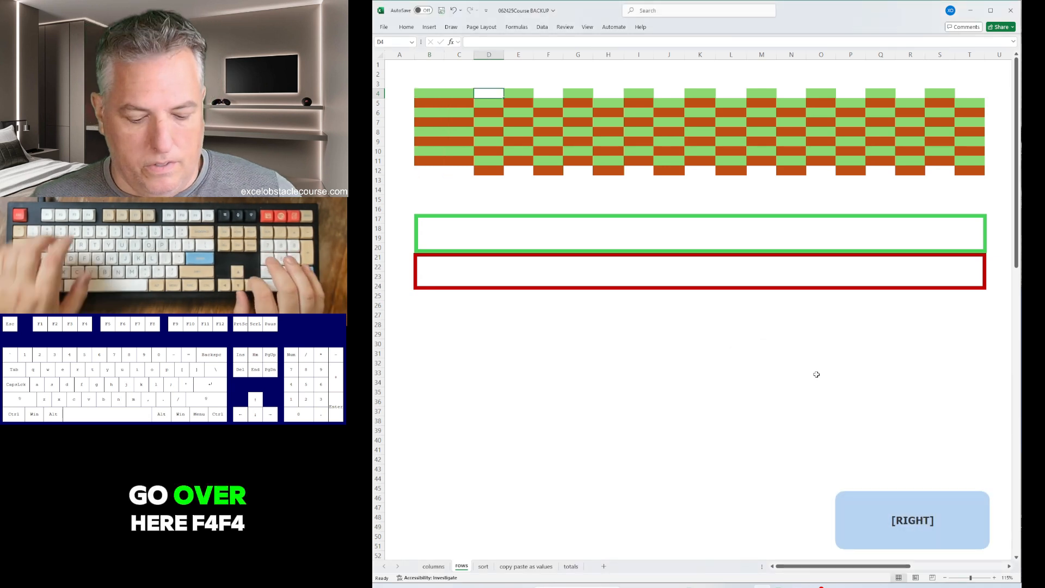
Step: Repeat the shift-up deletion on every remaining blank cell in row 4, from D4 across to T4
key(F4)
key(Right)
key(Right)
key(F4)
key(Right)
key(Right)
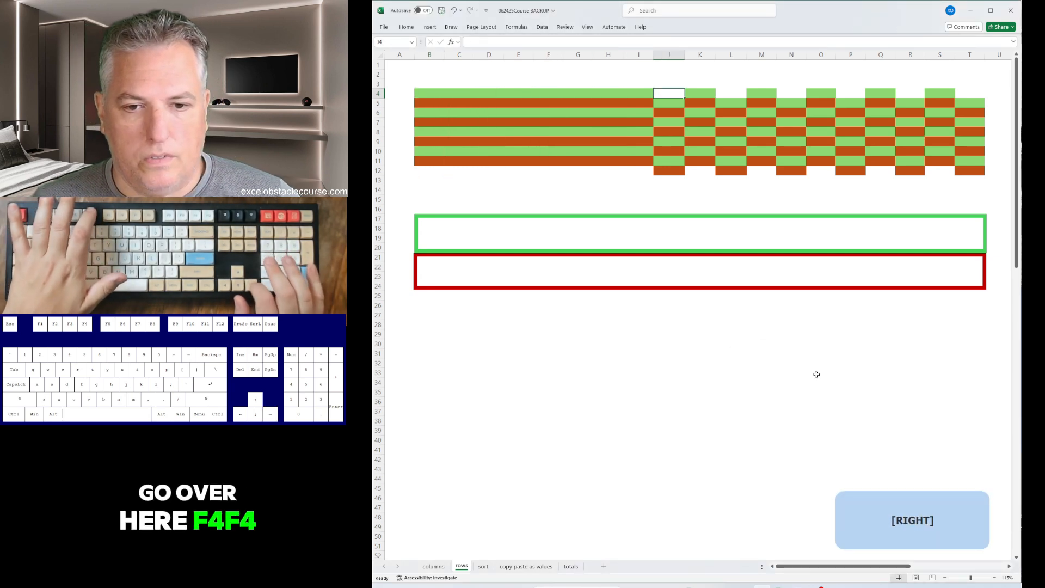
key(F4)
key(Right)
key(Right)
key(F4)
key(Right)
key(F4)
key(Right)
key(Right)
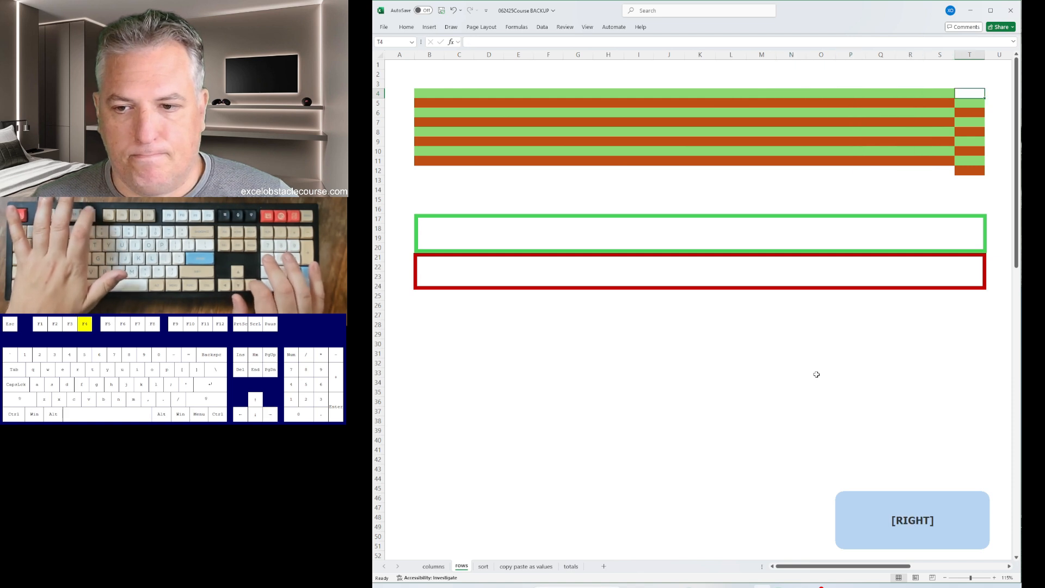
key(F4)
Step: Cut the green row 10 and insert it at row 5, below the first green row
key(ctrl+Left)
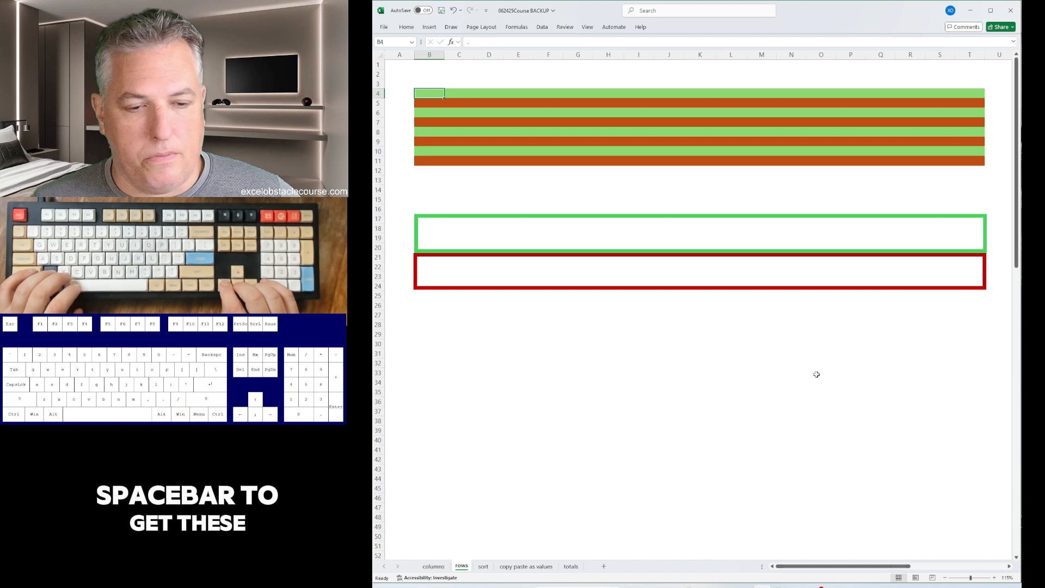
key(ctrl+Down)
key(shift+space)
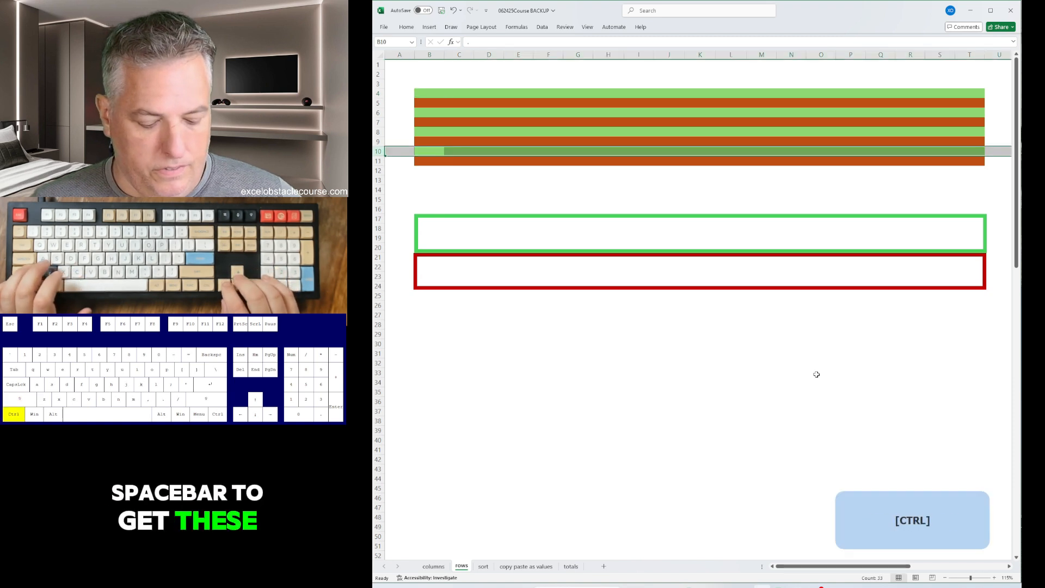
key(ctrl+x)
key(ctrl+Up)
key(Down)
key(shift+space)
key(ctrl+plus)
Step: Cut the green row 7 and insert it among the green rows above
key(Down)
key(Down)
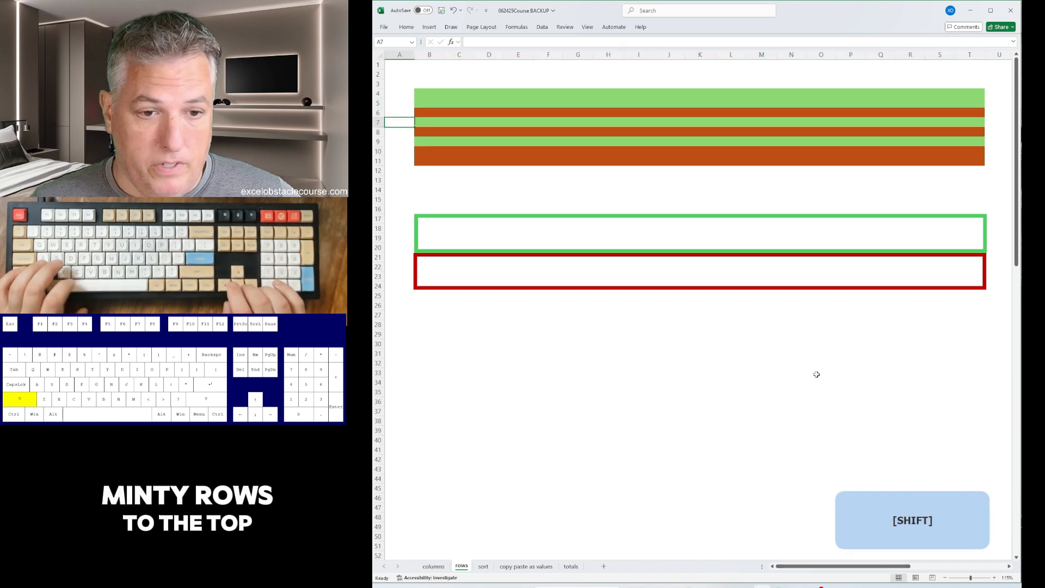
key(shift+space)
key(ctrl+x)
key(ctrl+Up)
key(Down)
key(shift+space)
key(ctrl+plus)
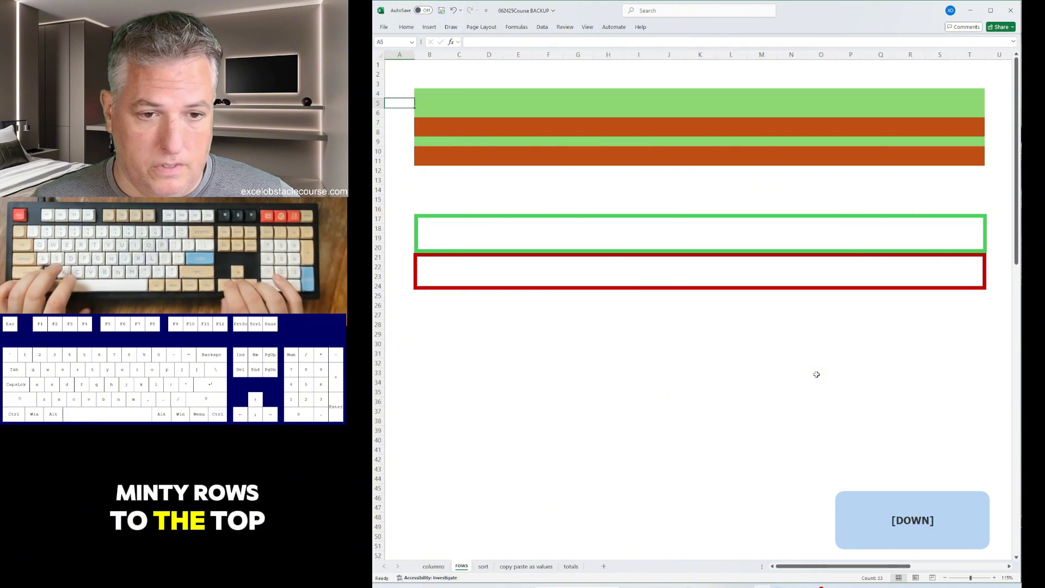
Step: Cut the last separate green row, row 9, and insert it at row 7 with the other green rows
key(shift+space)
key(ctrl+x)
key(ctrl+Up)
key(Down)
key(shift+space)
key(ctrl+plus)
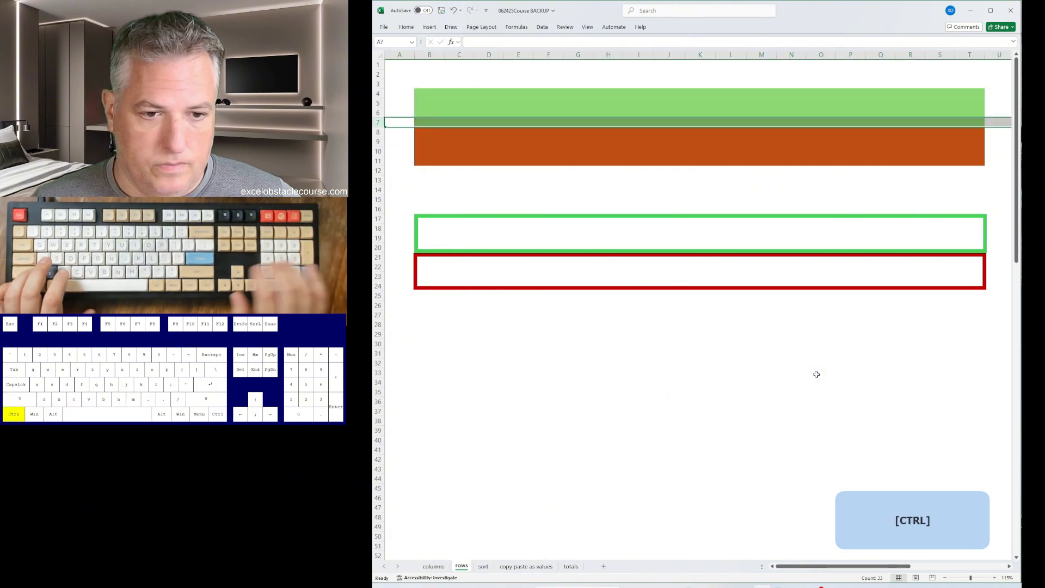
Step: Insert 13 blank rows at row 3 so the green and brown blocks move into their outlined boxes
key(Up)
key(Up)
key(Up)
key(Up)
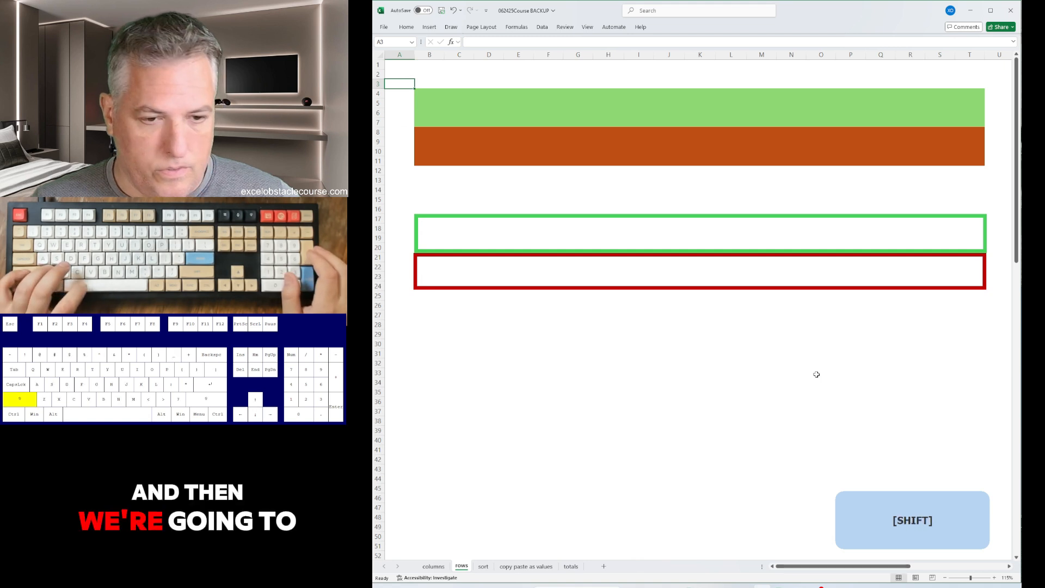
key(shift+space)
key(ctrl+plus)
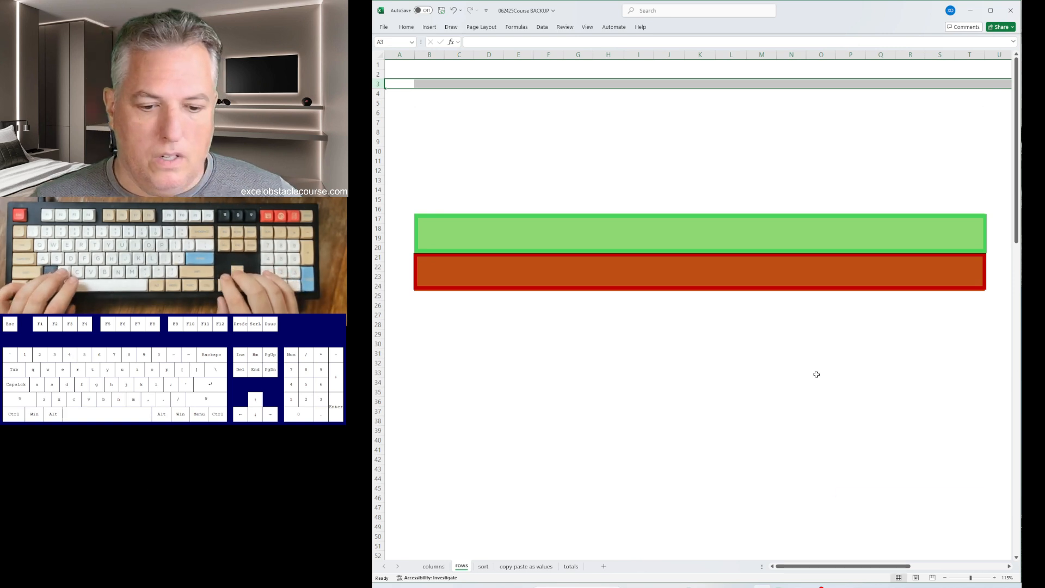
Step: Undo the row insertions, row moves and cell deletions on the rows sheet
key(ctrl+z)
key(ctrl+z)
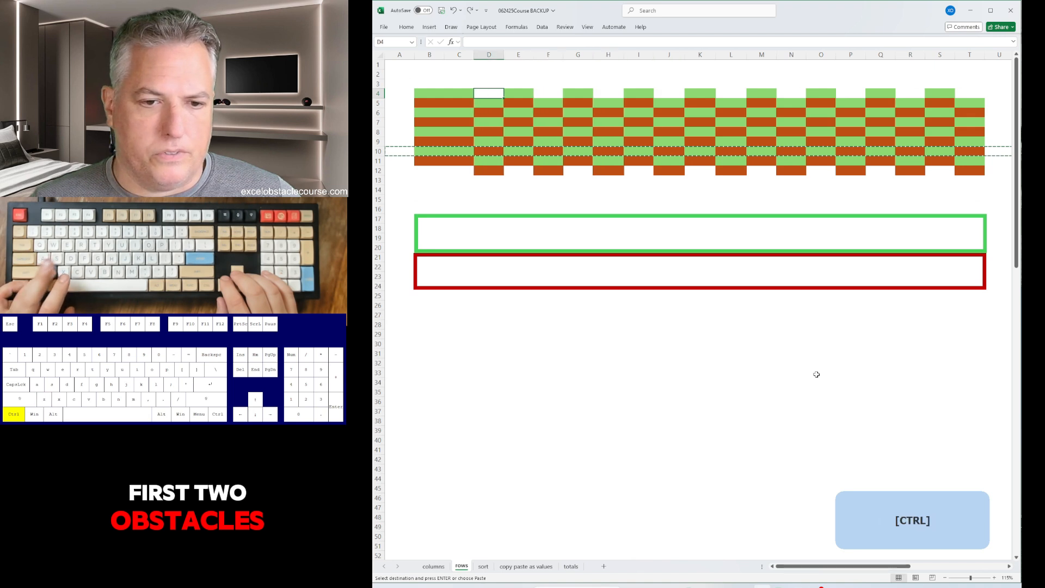
key(ctrl+z)
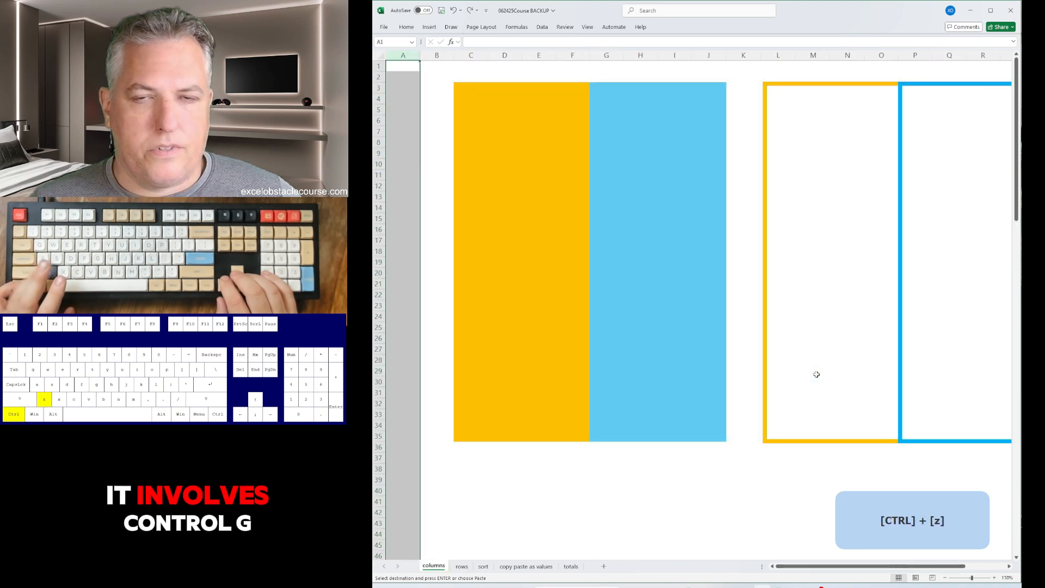
Step: Undo all column moves and cell deletions on the columns sheet, clear the pending cut, and select cell D3
key(ctrl+z)
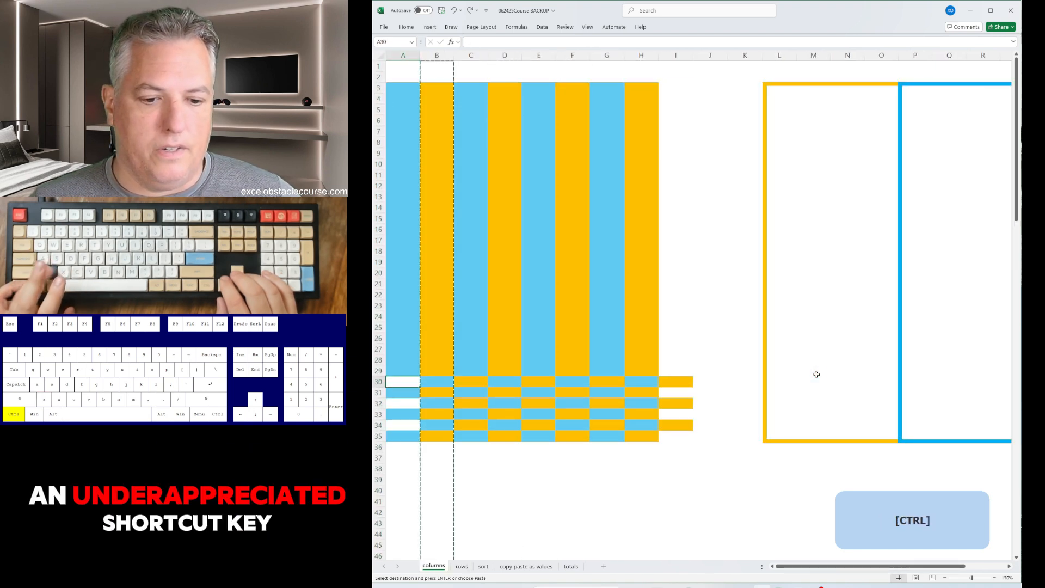
key(ctrl+z)
key(ctrl+z)
key(ctrl+z)
key(ctrl+z)
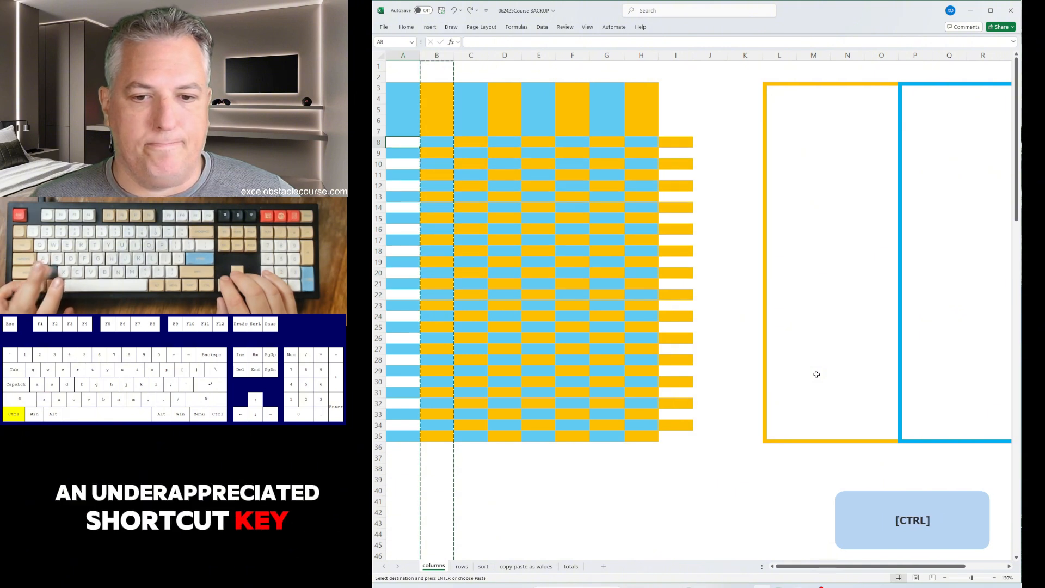
key(ctrl+z)
key(ctrl+z)
key(Escape)
key(Up)
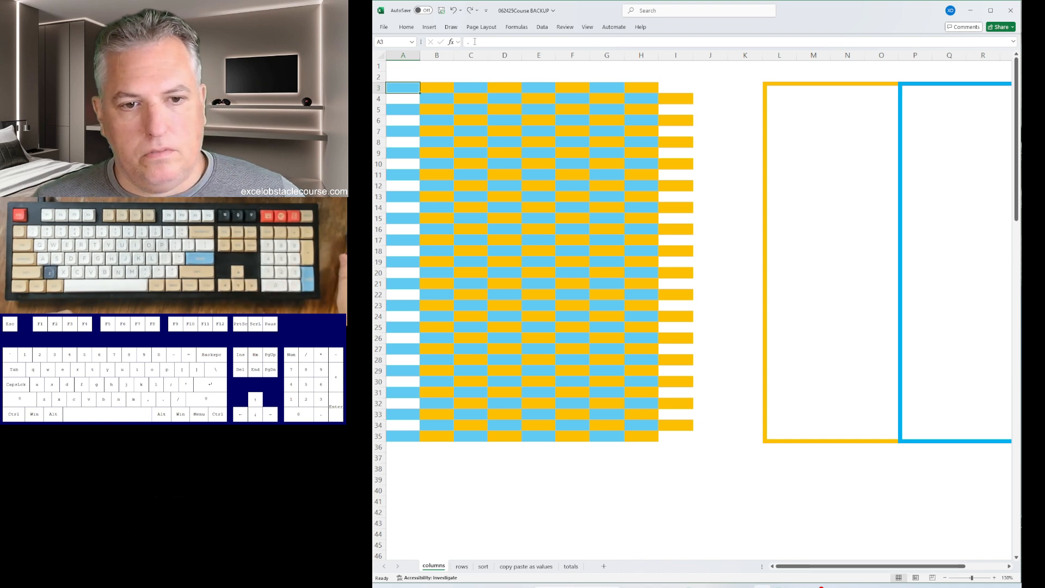
key(Right)
key(Right)
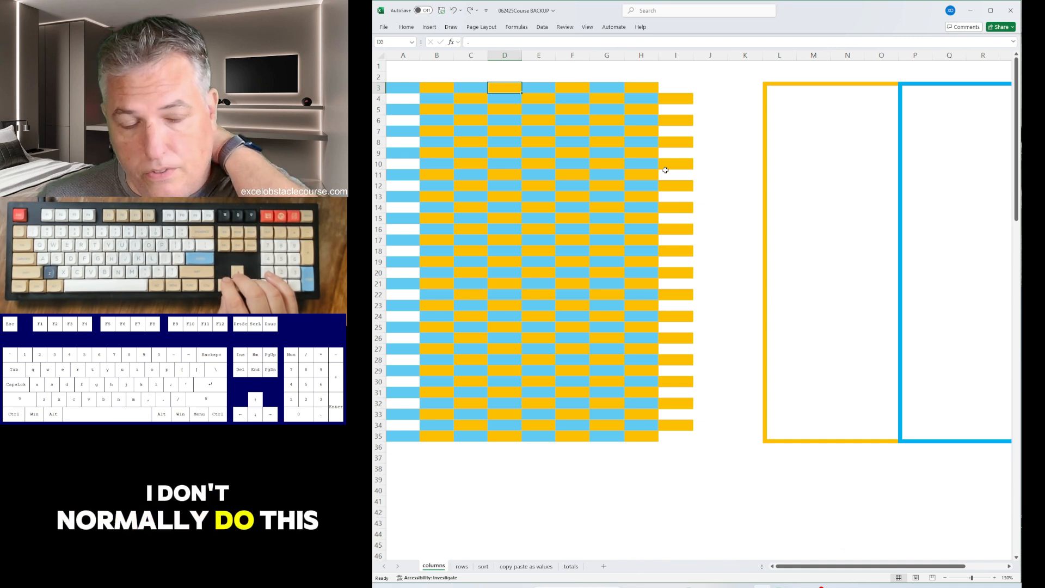
Step: Compare the contents of uncoloured cell A2 with those of the coloured cells in row 3, ending on A3
key(Left)
key(Left)
key(Left)
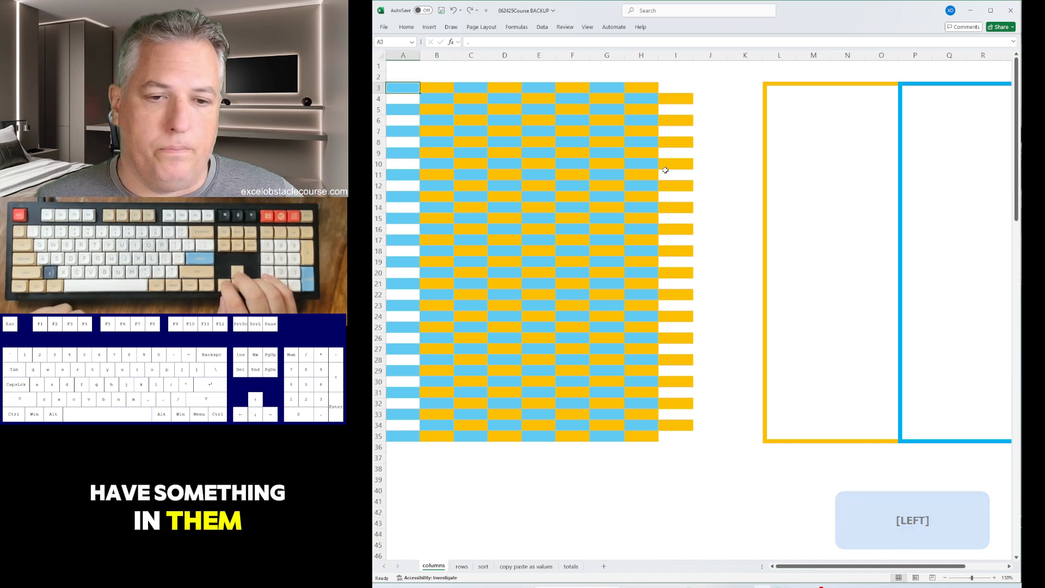
key(Up)
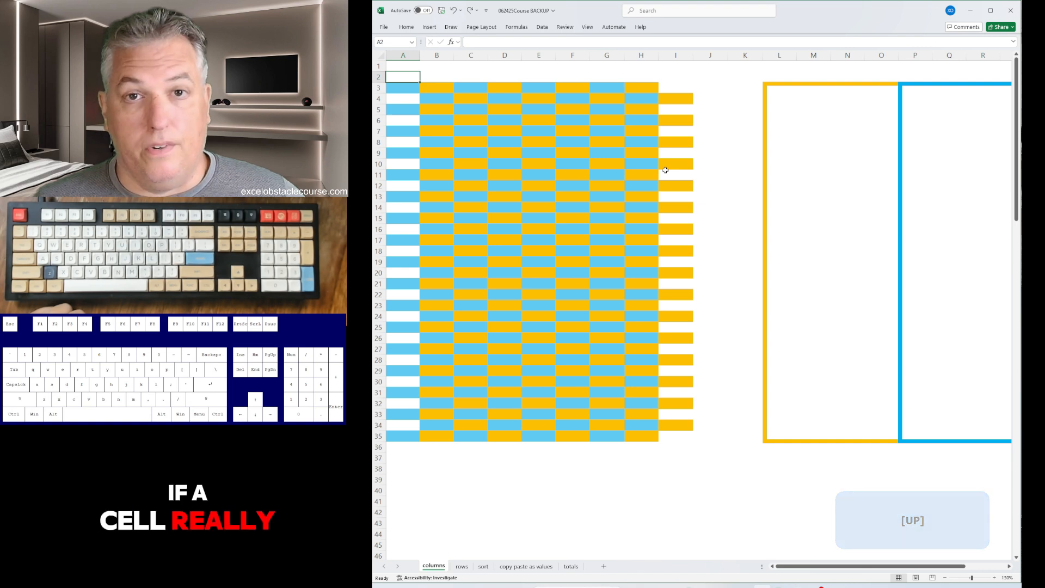
click(497, 42)
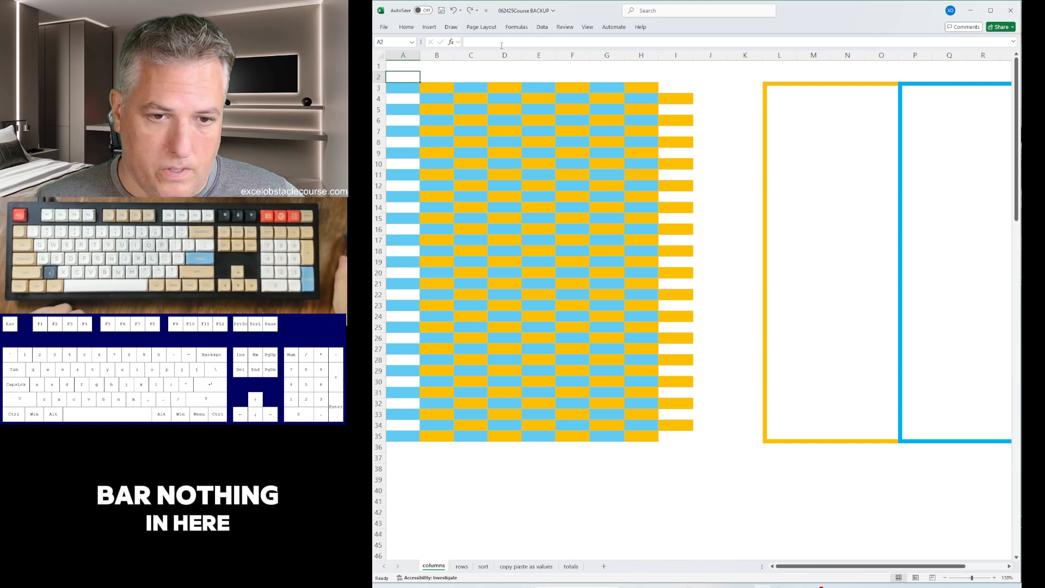
key(Down)
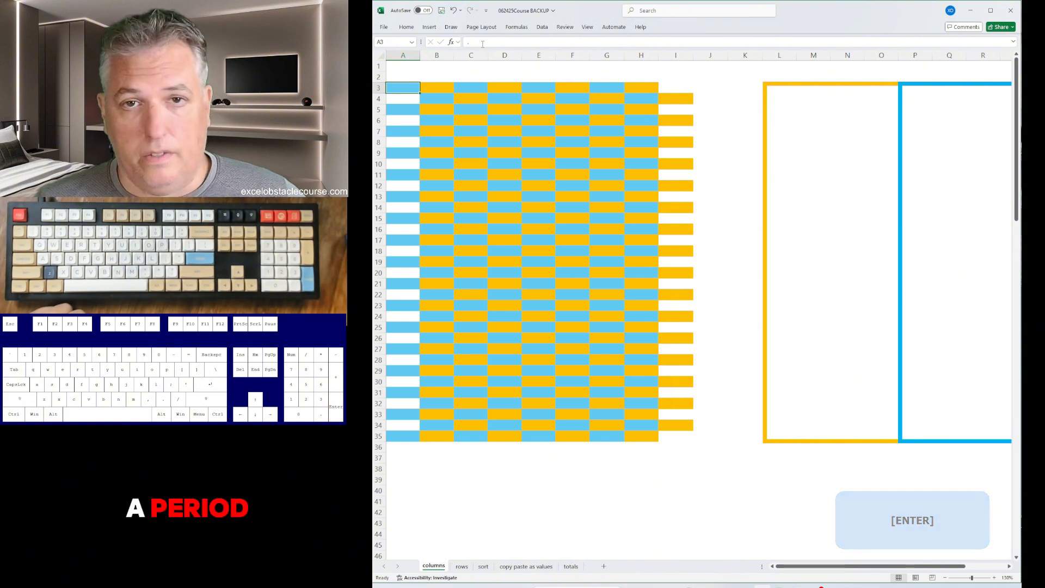
key(Right)
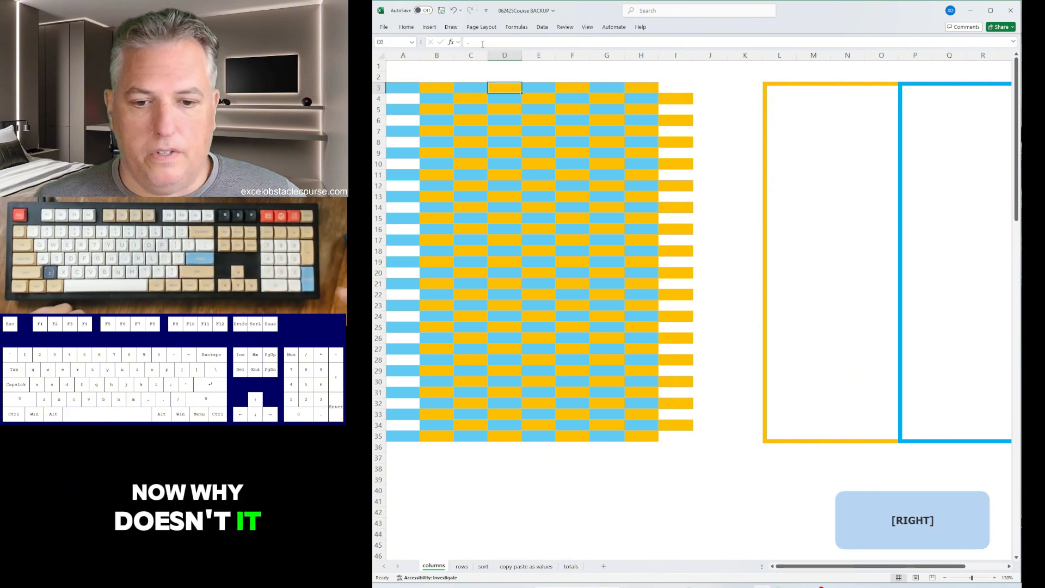
key(ctrl+Left)
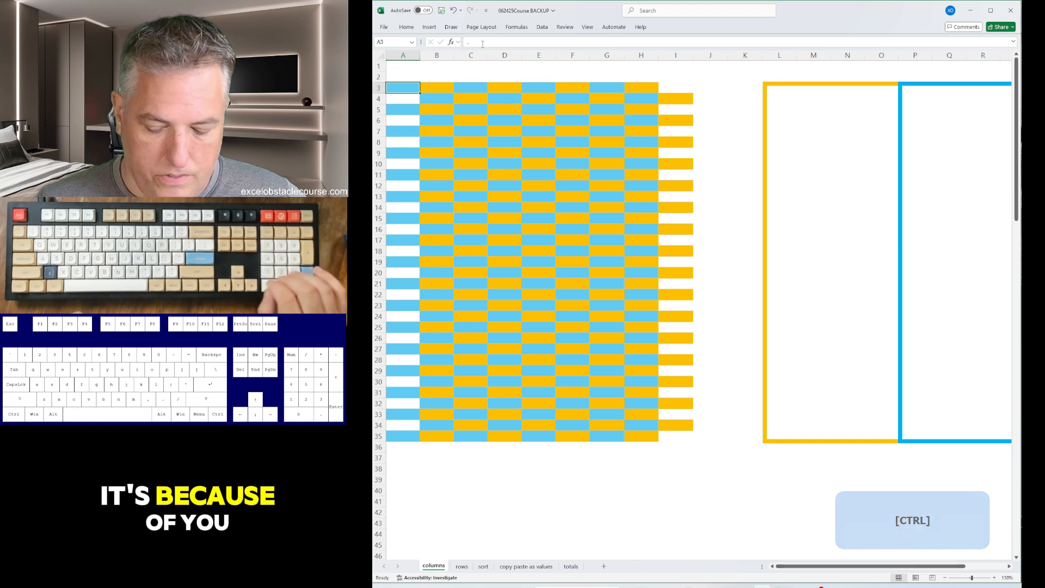
Step: Inspect the custom number format of cell A3 in the Format Cells settings and leave it without changes
key(Menu)
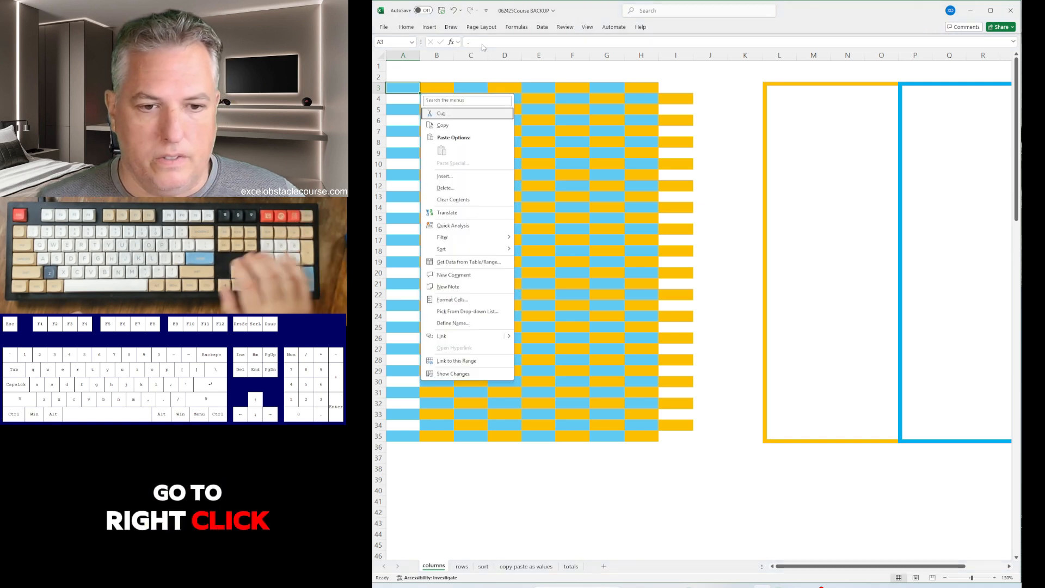
key(f)
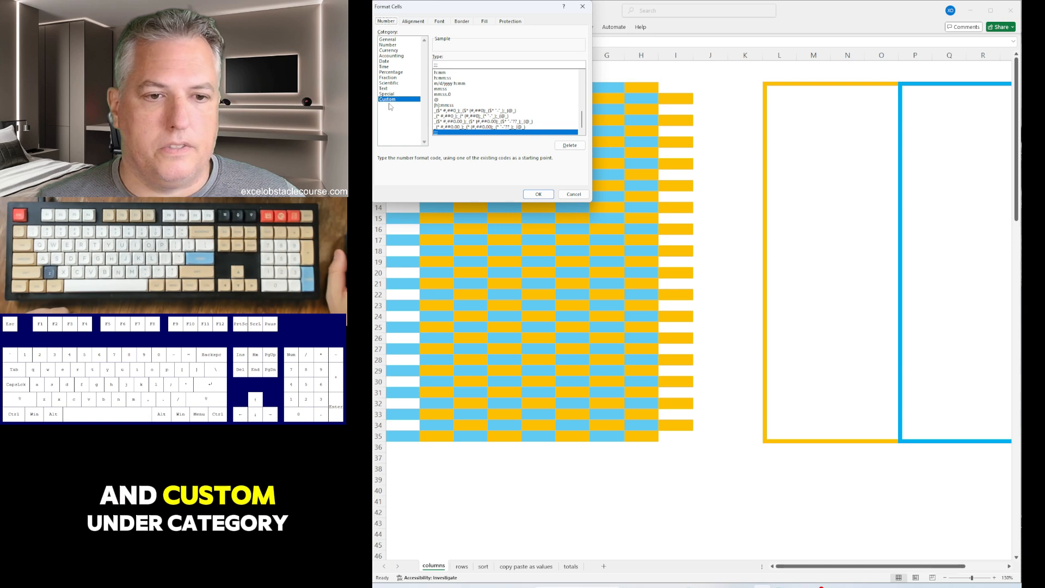
key(Escape)
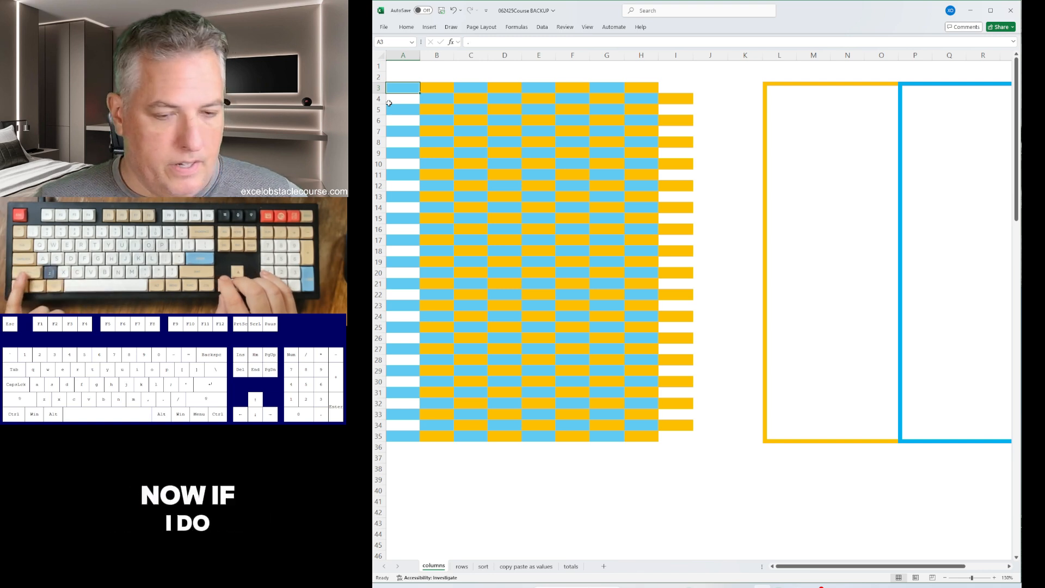
Step: Extend the selection from A3 down column A in jumps between filled cells, as far as A21, and return to A3
key(ctrl+shift+Down)
key(ctrl+shift+Down)
key(ctrl+shift+Down)
key(ctrl+shift+Down)
key(ctrl+shift+Down)
key(ctrl+shift+Down)
key(ctrl+shift+Down)
key(ctrl+shift+Down)
key(ctrl+shift+Down)
key(ctrl+shift+Down)
key(ctrl+shift+Down)
key(ctrl+shift+Down)
key(ctrl+shift+Down)
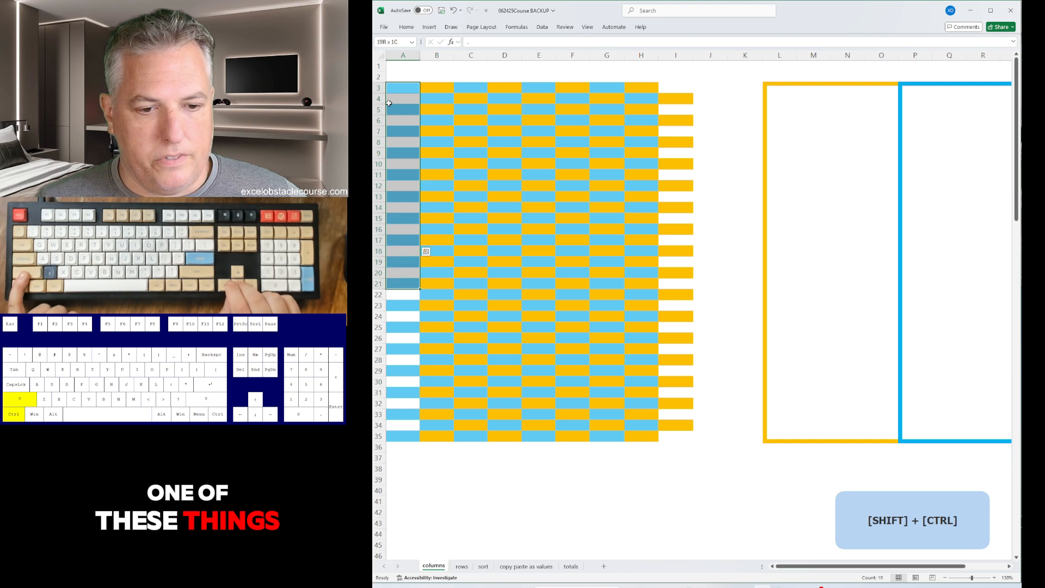
key(Down)
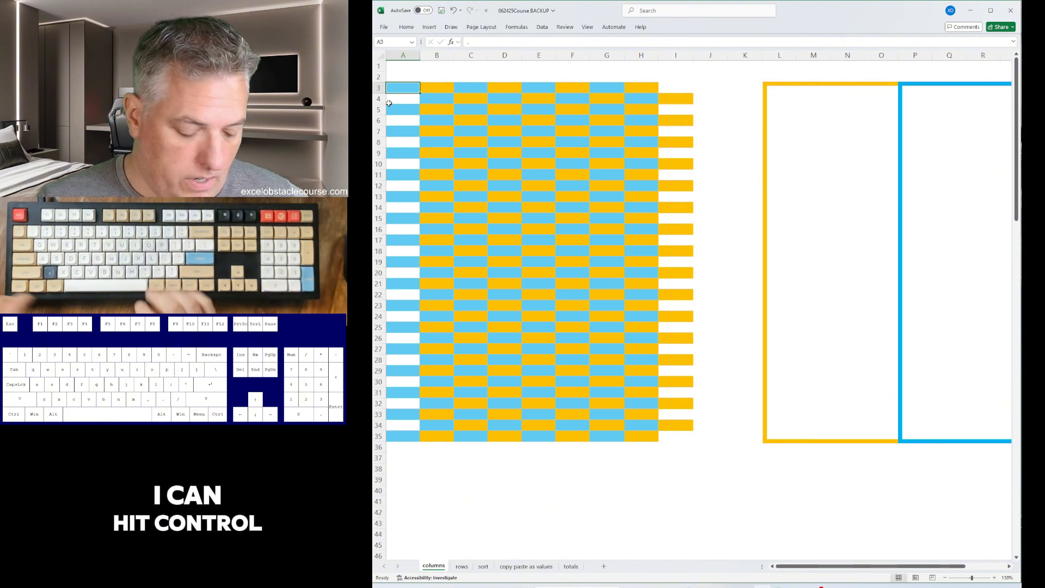
Step: Select all blank cells on the columns sheet with Go To Special and delete them, shifting cells left
key(ctrl+g)
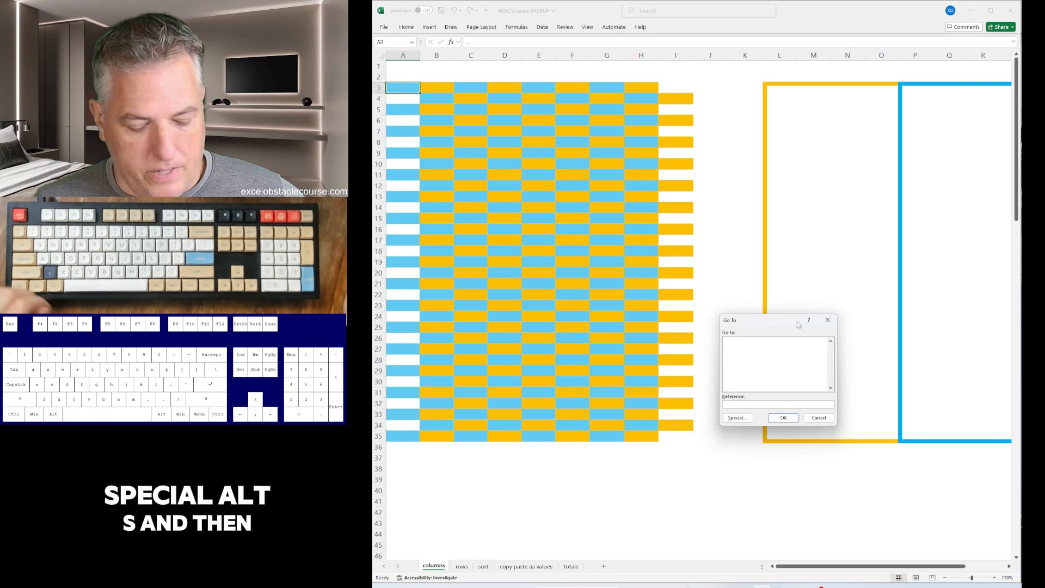
key(alt+s)
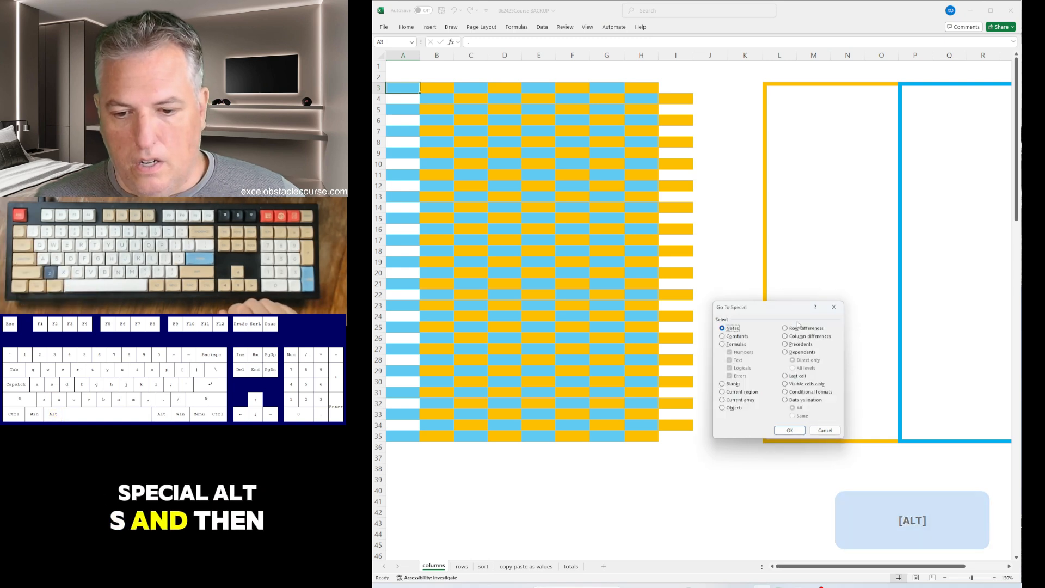
key(k)
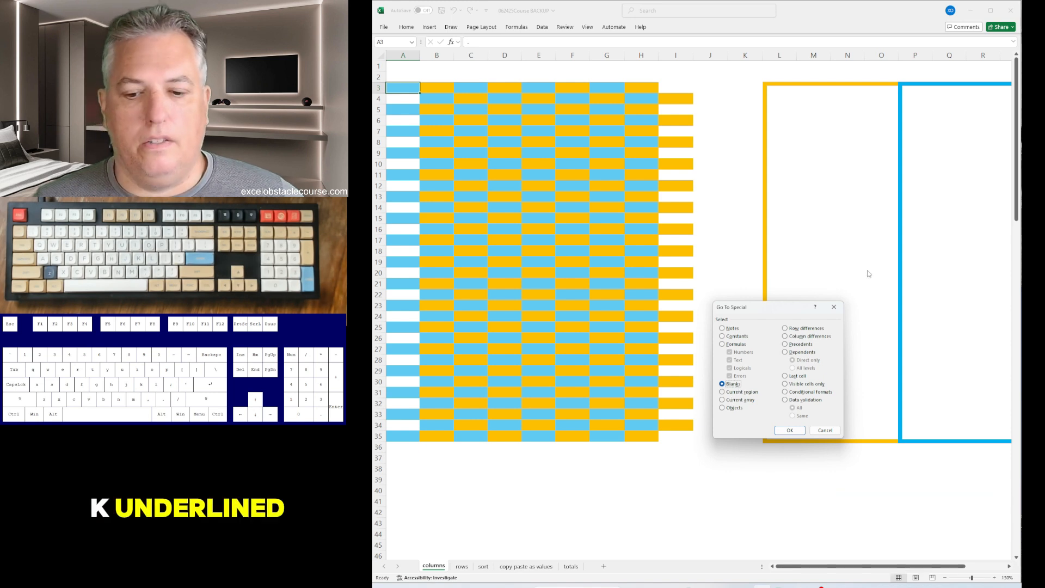
key(Return)
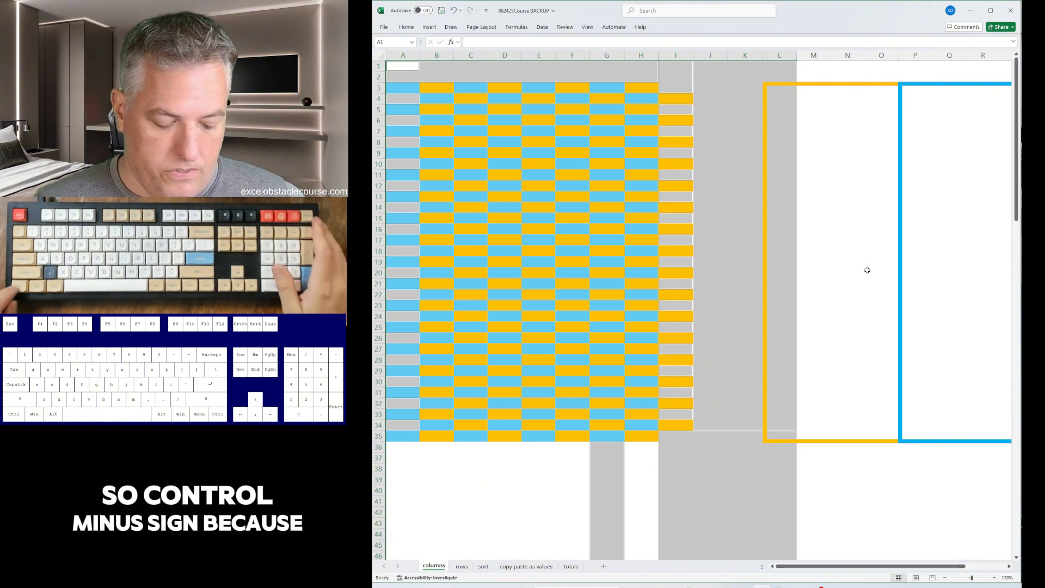
key(ctrl+minus)
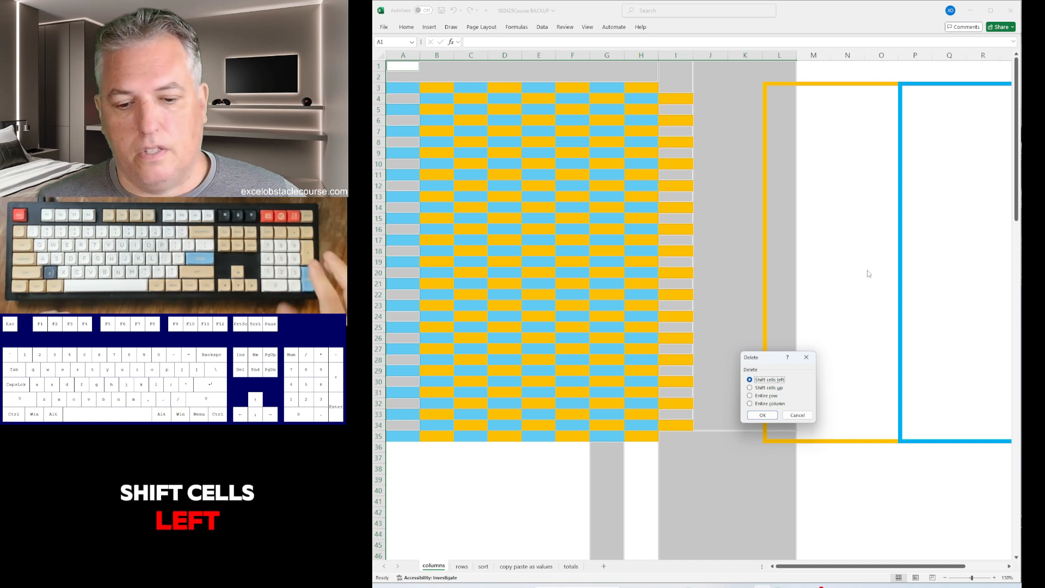
key(Return)
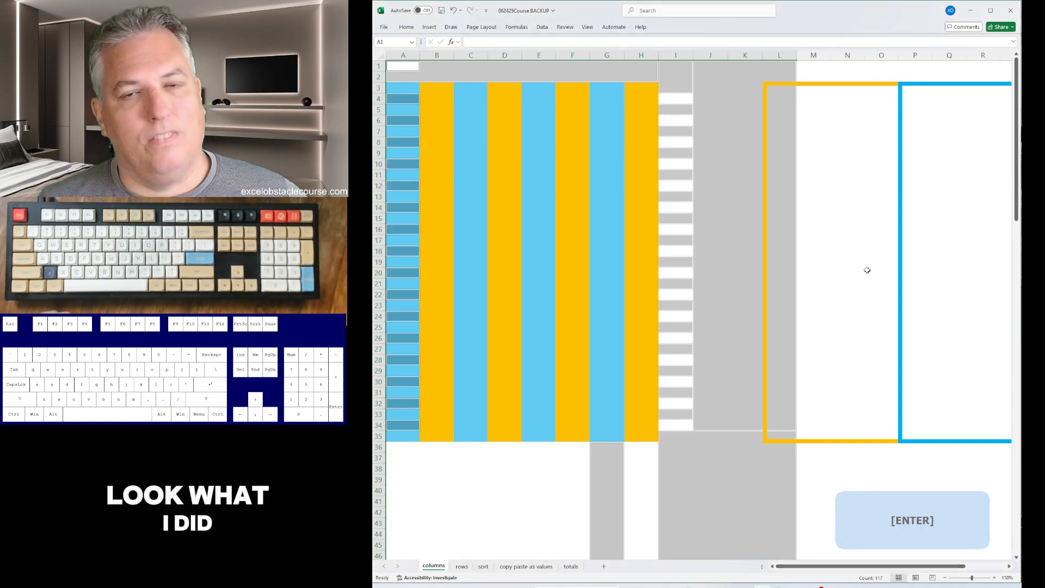
key(Left)
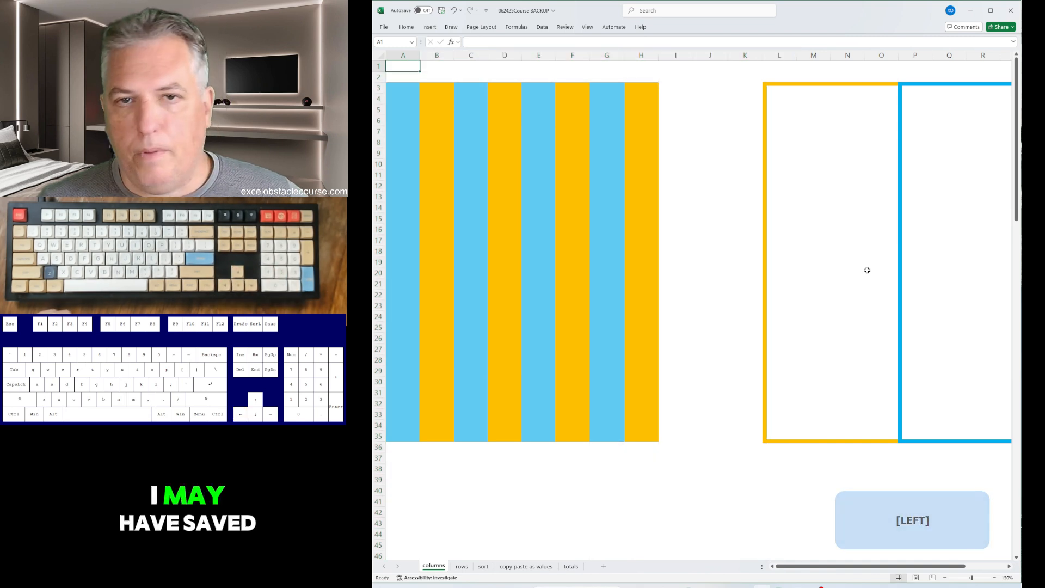
Step: Undo the deletion of the blank cells on the columns sheet
key(ctrl)
key(ctrl+z)
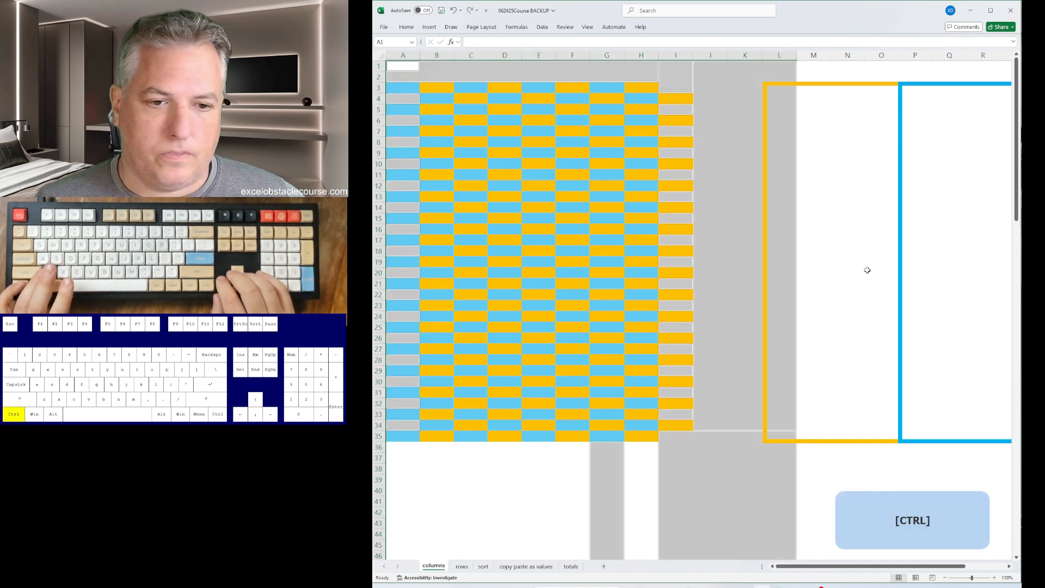
Step: Select all blank cells on the rows sheet with Go To Special and delete them, shifting cells up
key(ctrl+Page_Down)
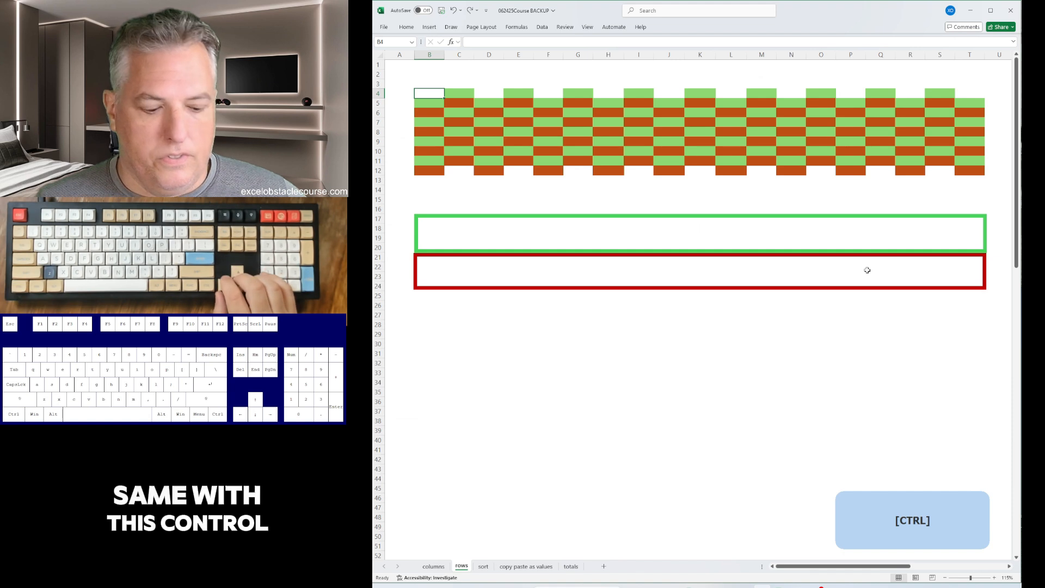
key(ctrl+g)
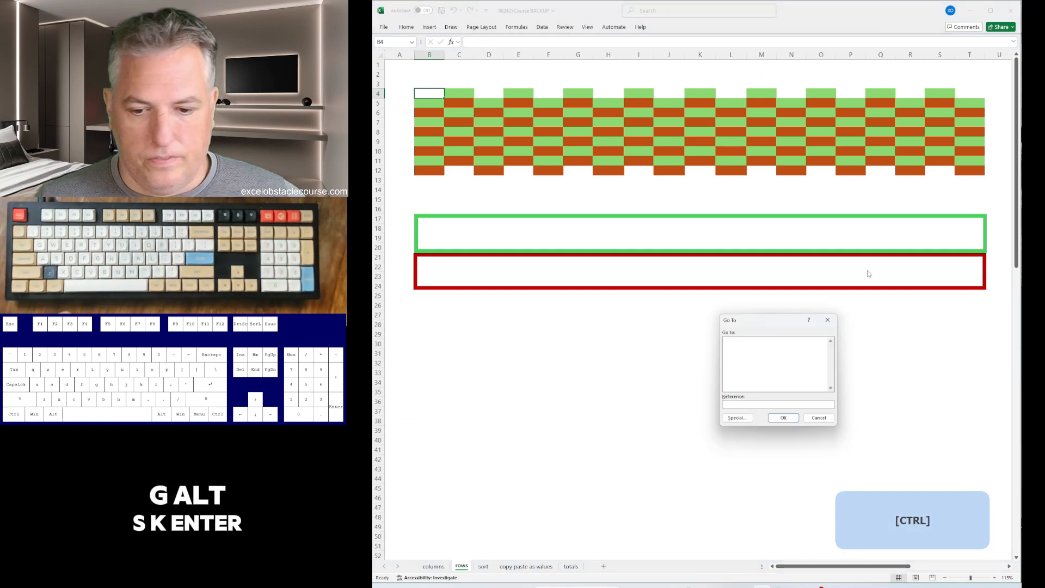
key(alt)
key(alt+s)
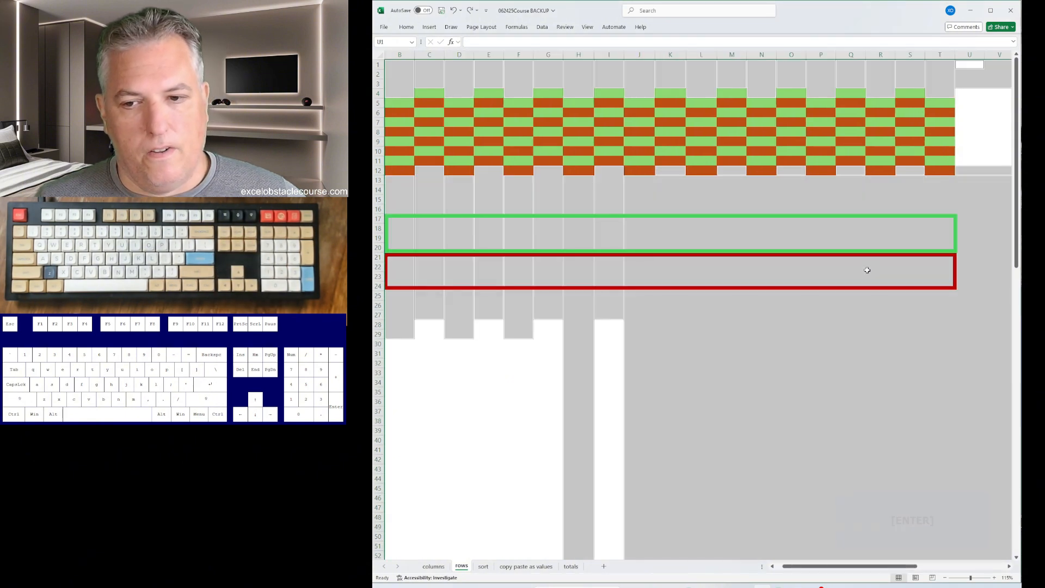
key(ctrl+minus)
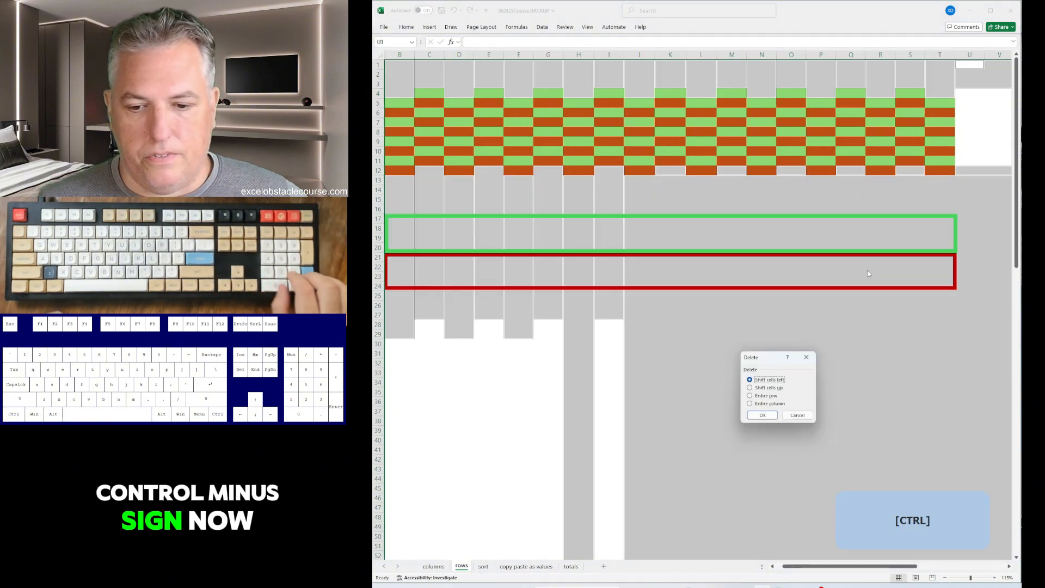
key(Down)
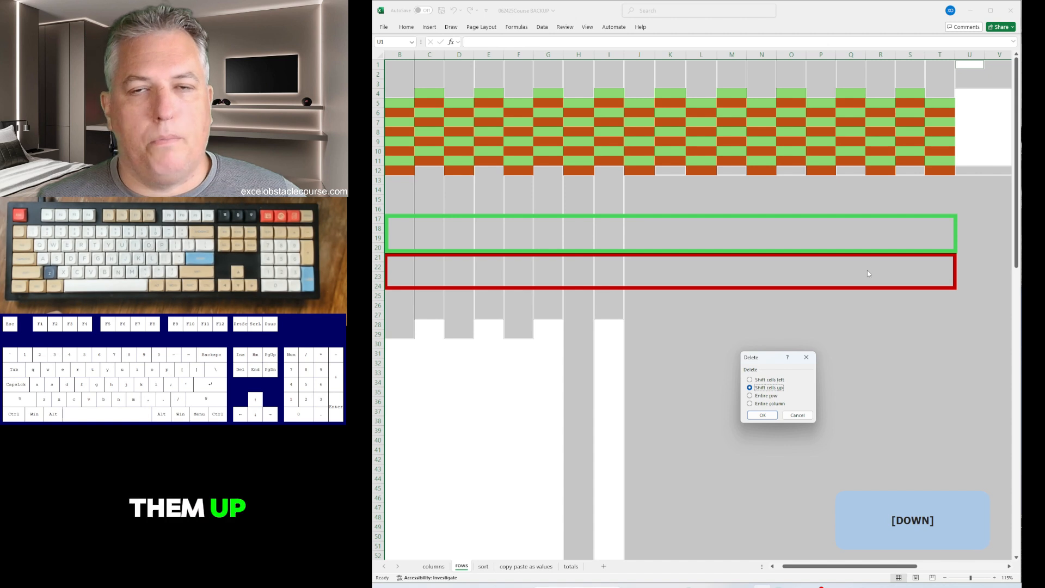
key(Return)
key(Up)
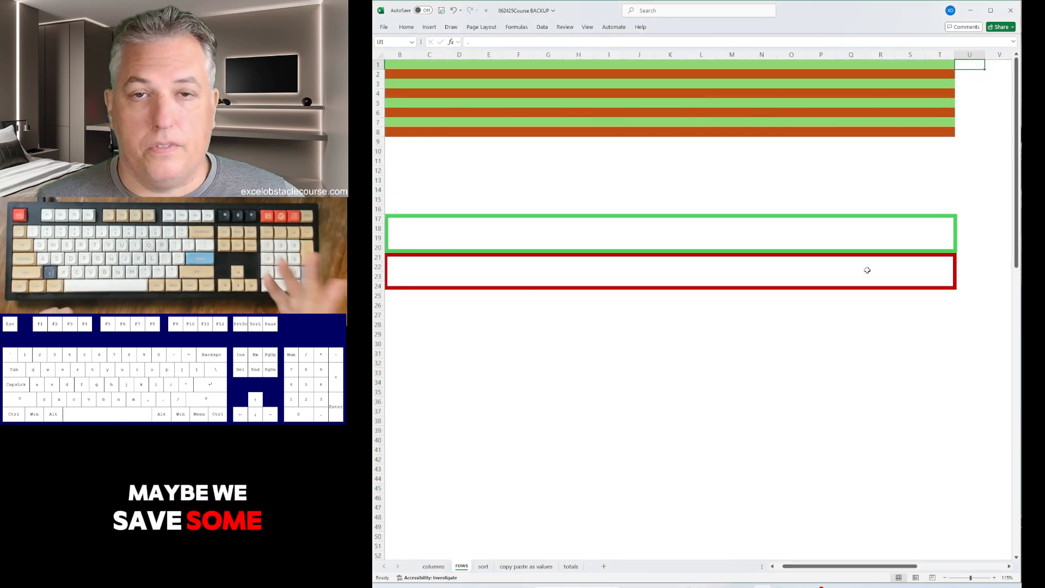
Step: Return to the columns sheet and delete its blank cells again using Go To Special, shifting cells left
key(ctrl+Page_Up)
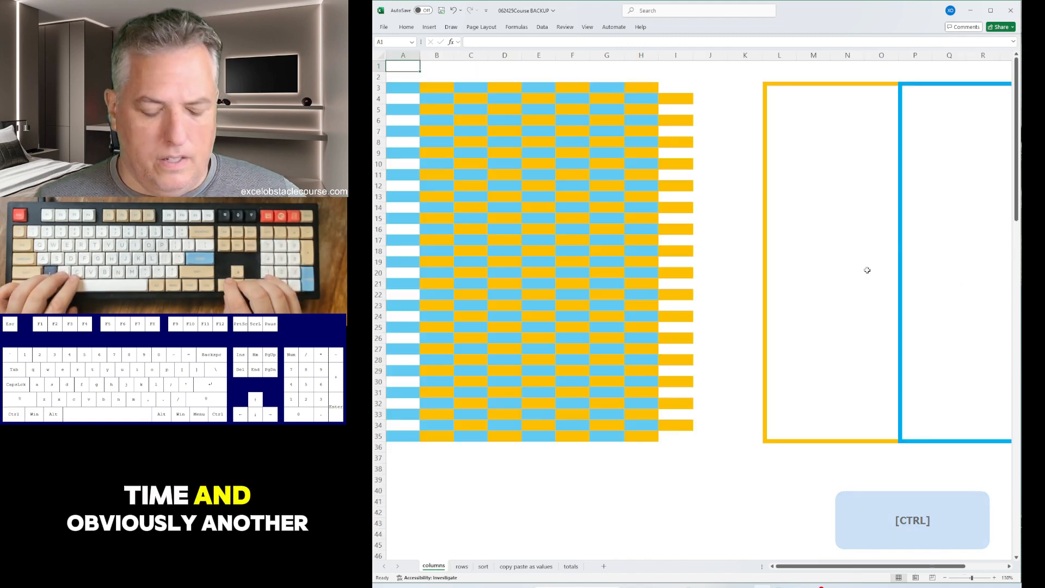
key(ctrl+g)
key(alt+s)
key(Return)
key(ctrl+minus)
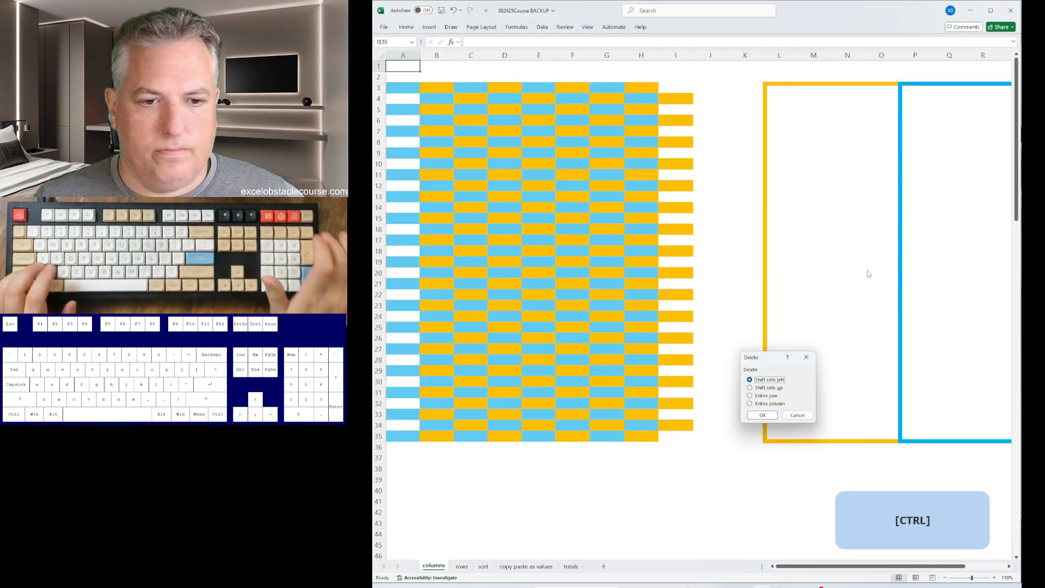
key(Return)
Step: Label the coloured columns in A2:H2 with alternating values, 1 for blue and 2 for orange
key(Left)
key(Down)
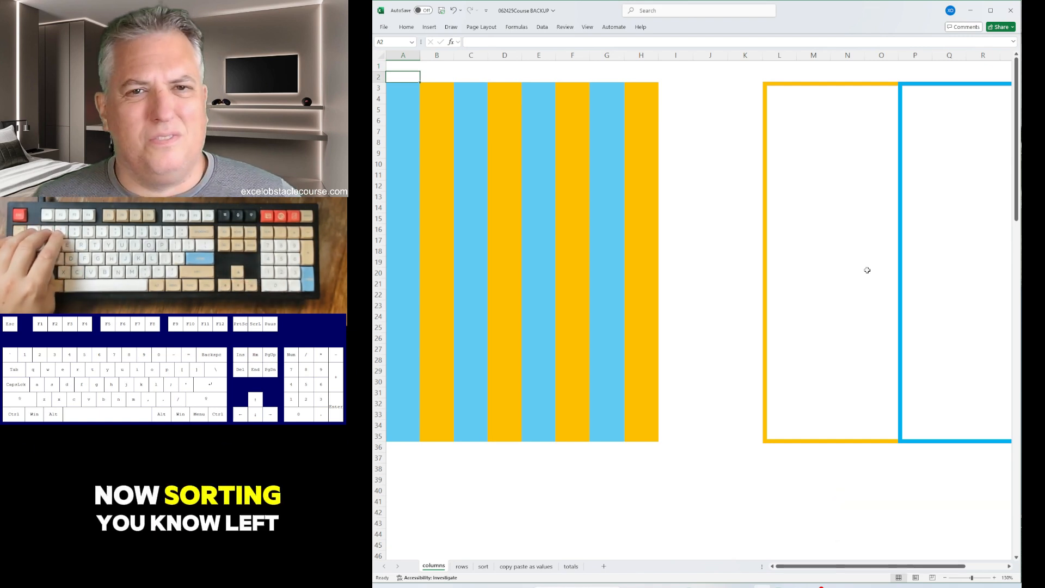
text(1)
key(Right)
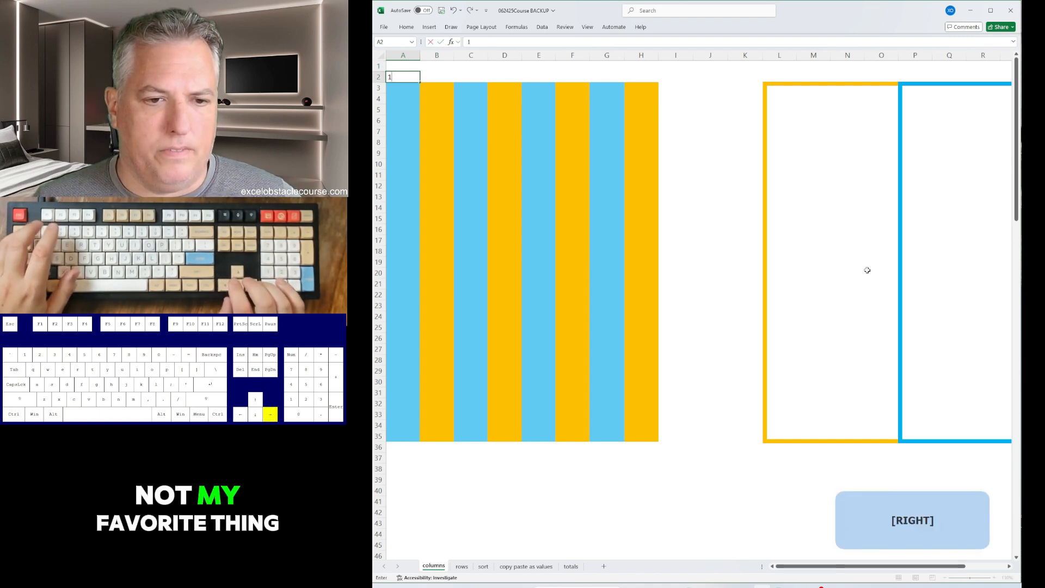
text(2)
key(Right)
text(1)
key(Right)
key(2)
key(Right)
key(1)
key(Right)
key(2)
key(Right)
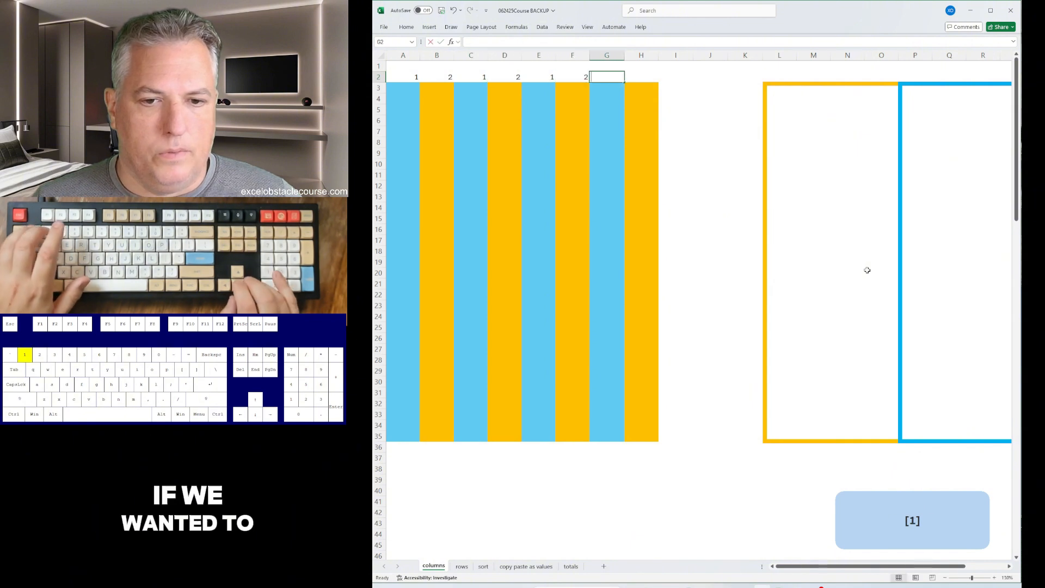
key(1)
key(Right)
key(2)
key(Left)
Step: Start a custom sort on the whole numbered colour block and set its orientation to Sort left to right
key(ctrl+Left)
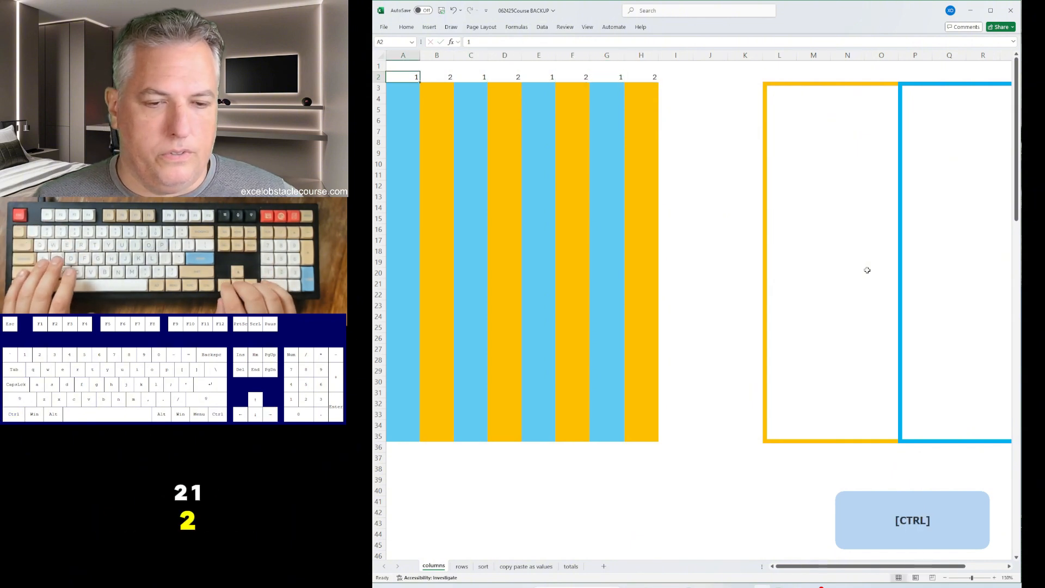
key(ctrl+a)
key(alt)
key(d)
key(s)
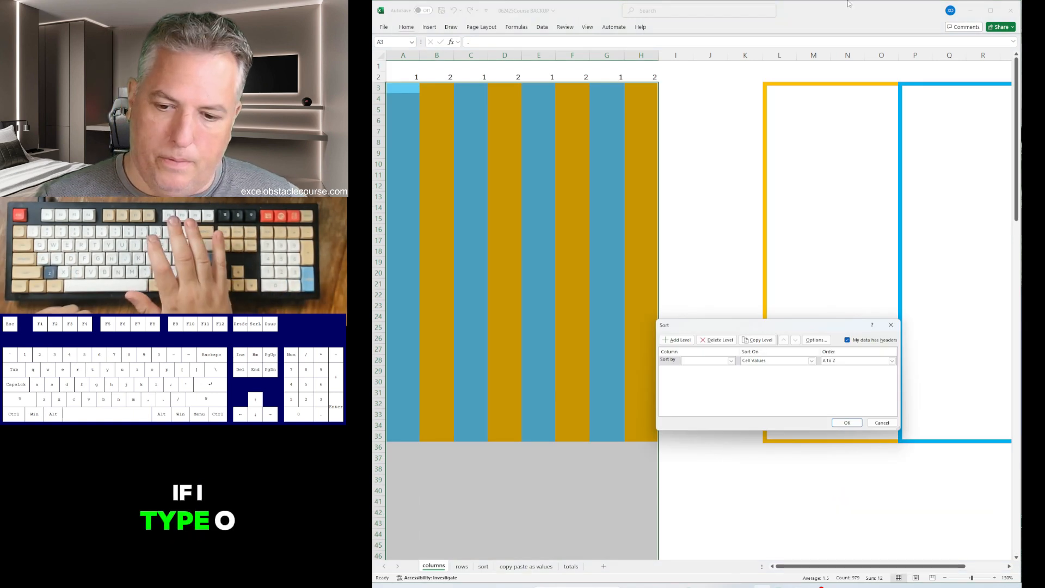
key(o)
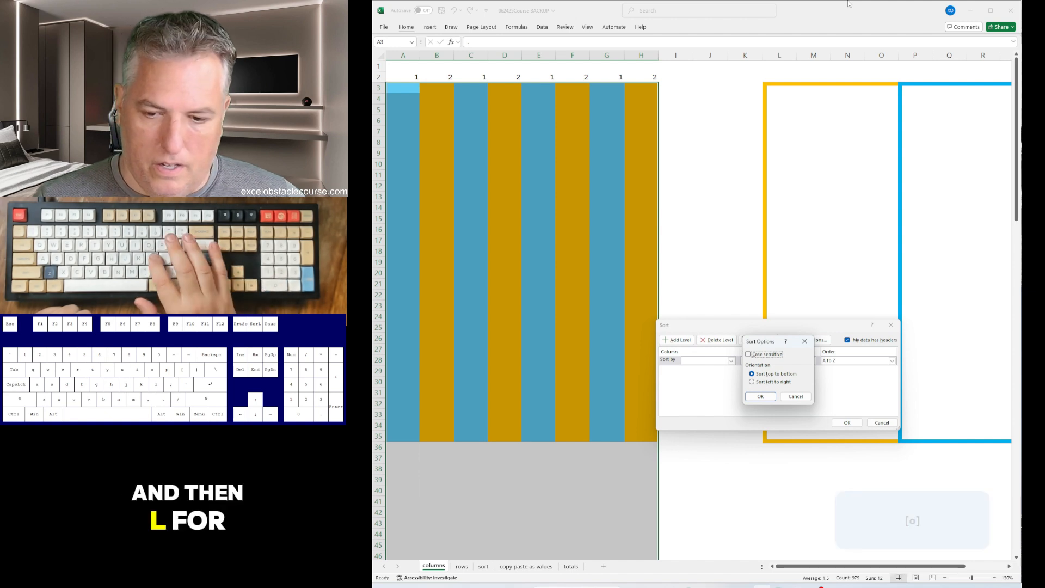
key(l)
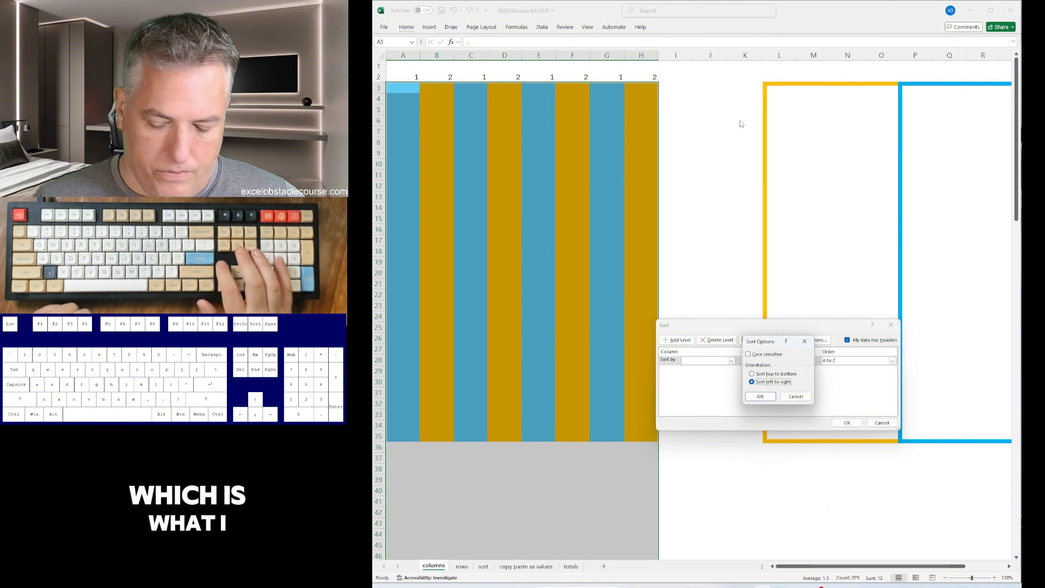
key(Return)
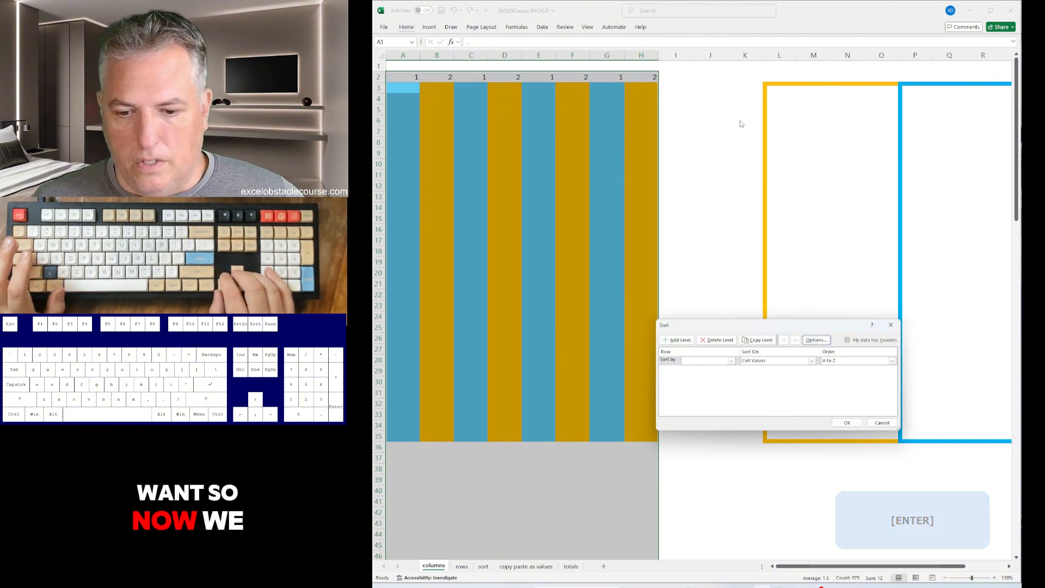
Step: Sort the coloured columns left to right by Row 2 and apply the sort
key(Tab)
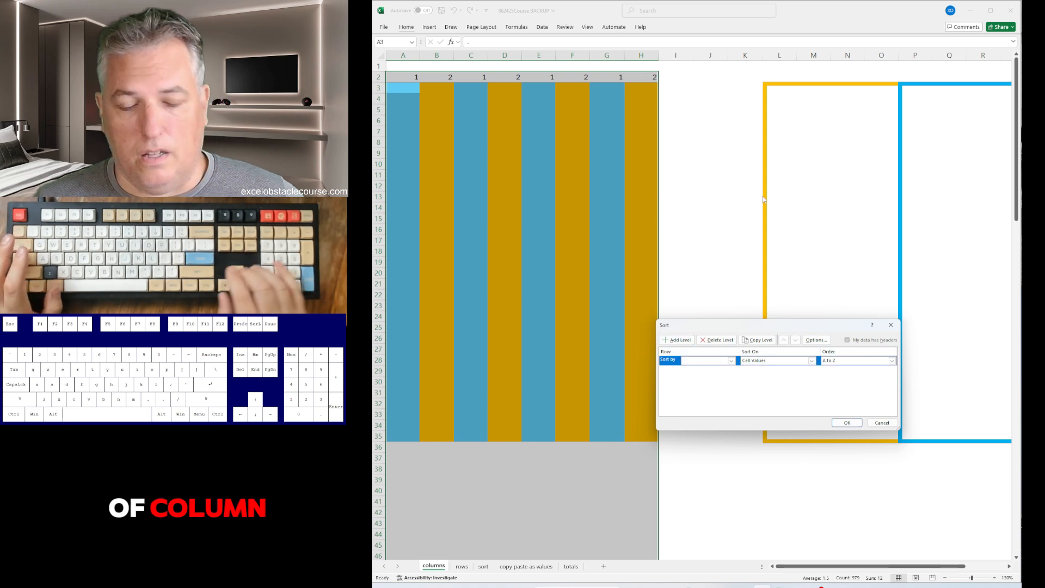
click(685, 355)
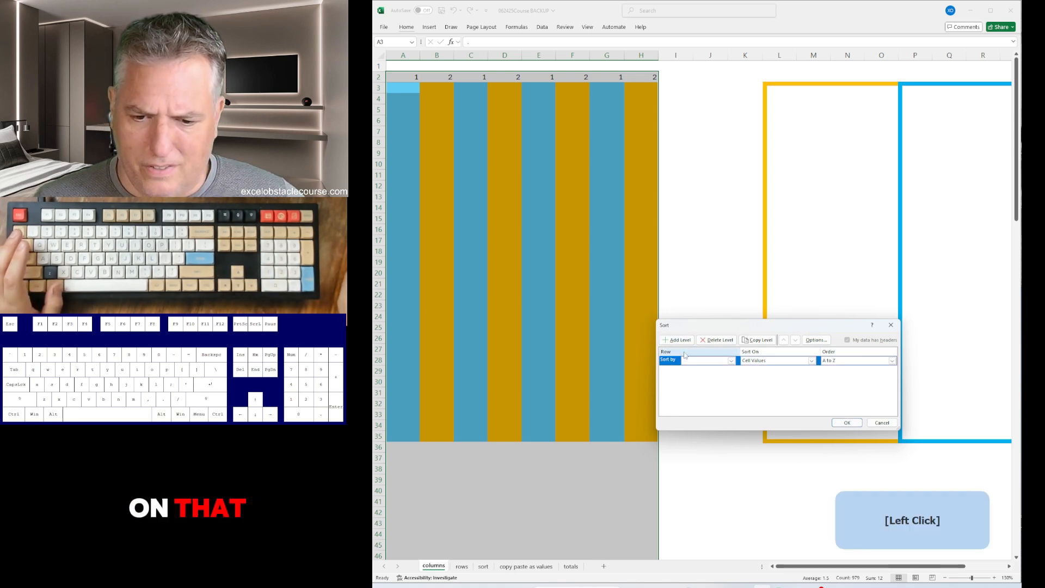
click(684, 355)
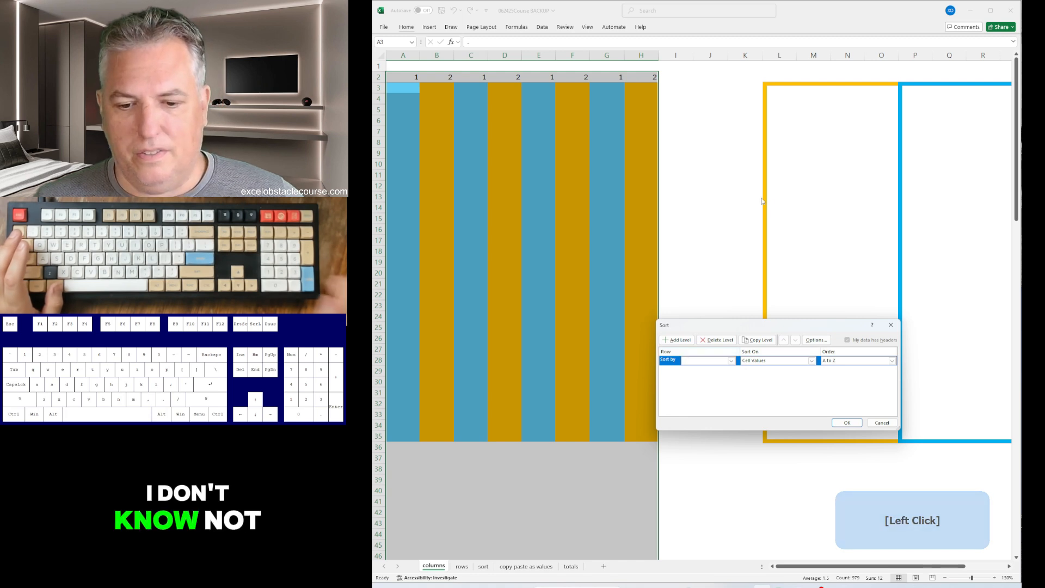
key(Tab)
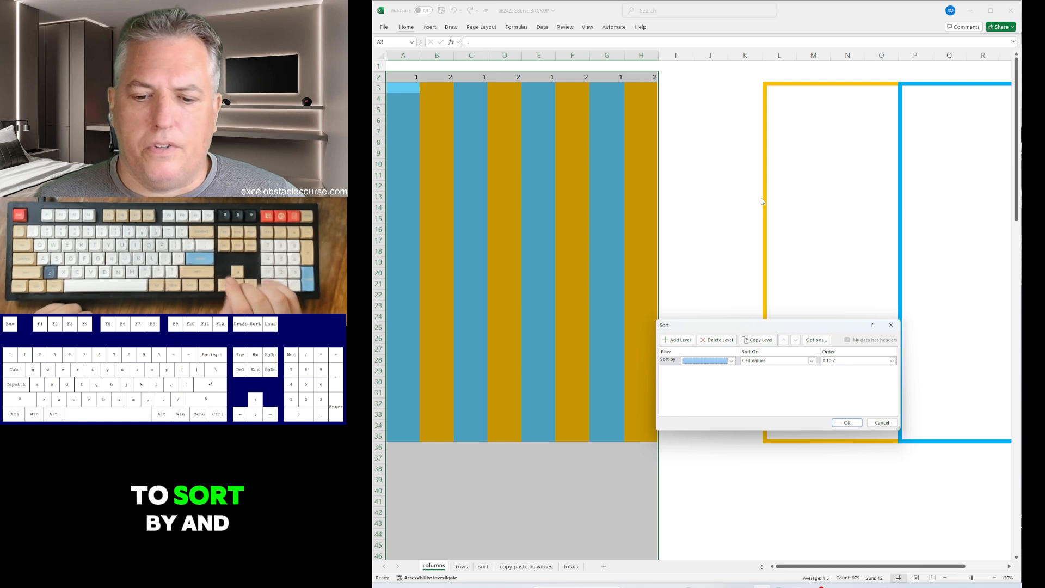
key(Down)
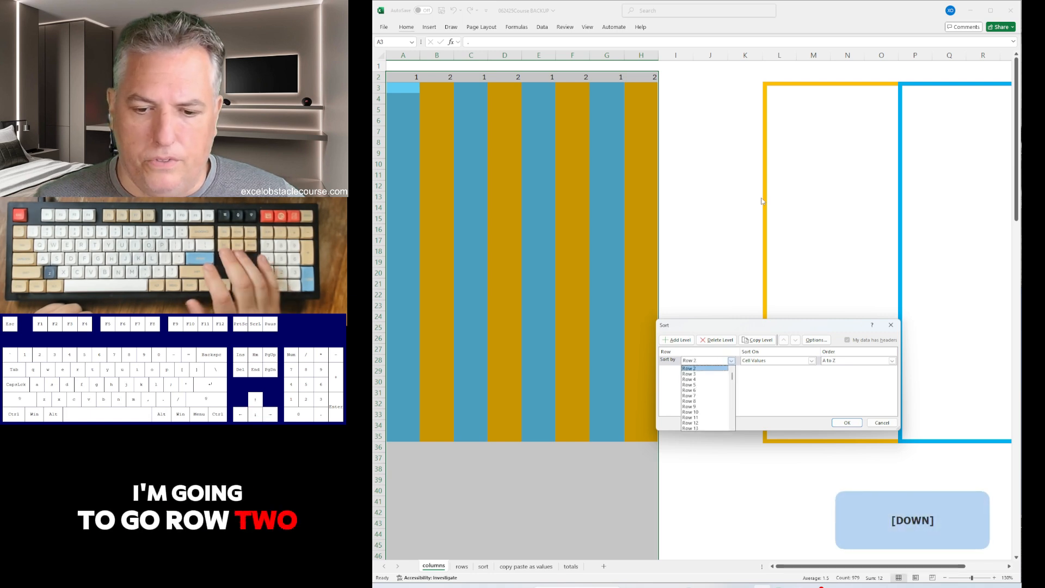
key(Return)
key(Return)
Step: Clear the helper numbers from A2:H2 above the sorted columns
key(Left)
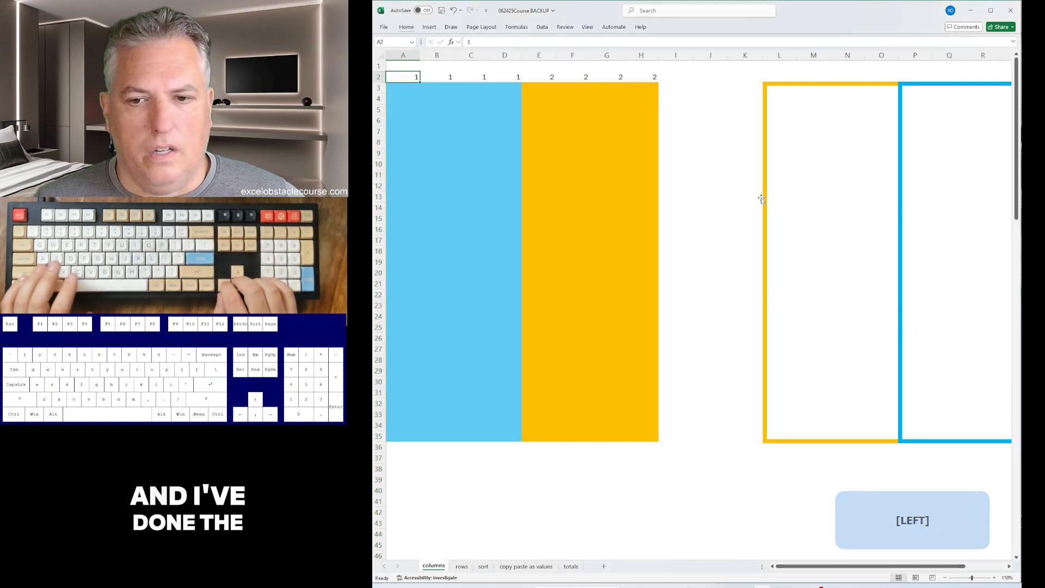
key(shift+ctrl+Right)
key(Delete)
Step: Cut the four orange columns E:H and insert them in front of the blue columns at column A
key(Right)
key(Right)
key(Right)
key(Right)
key(ctrl+space)
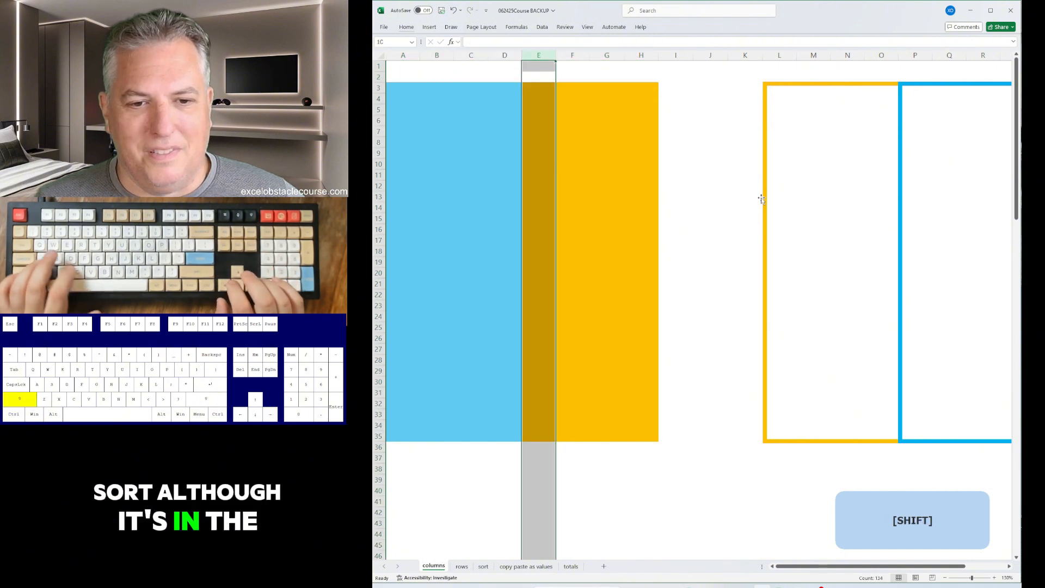
key(shift+Right)
key(shift+Right)
key(shift+Right)
key(ctrl+x)
key(ctrl+Home)
key(ctrl+shift+plus)
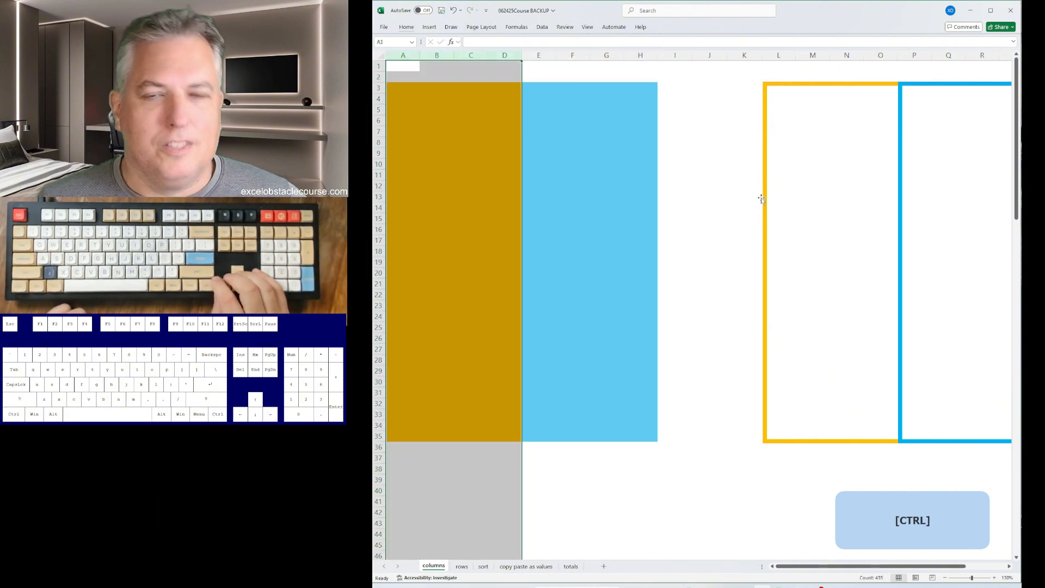
Step: On the rows sheet, label the striped rows in U1:U8 with alternating values, 1 for green and 2 for orange
key(ctrl+Page_Down)
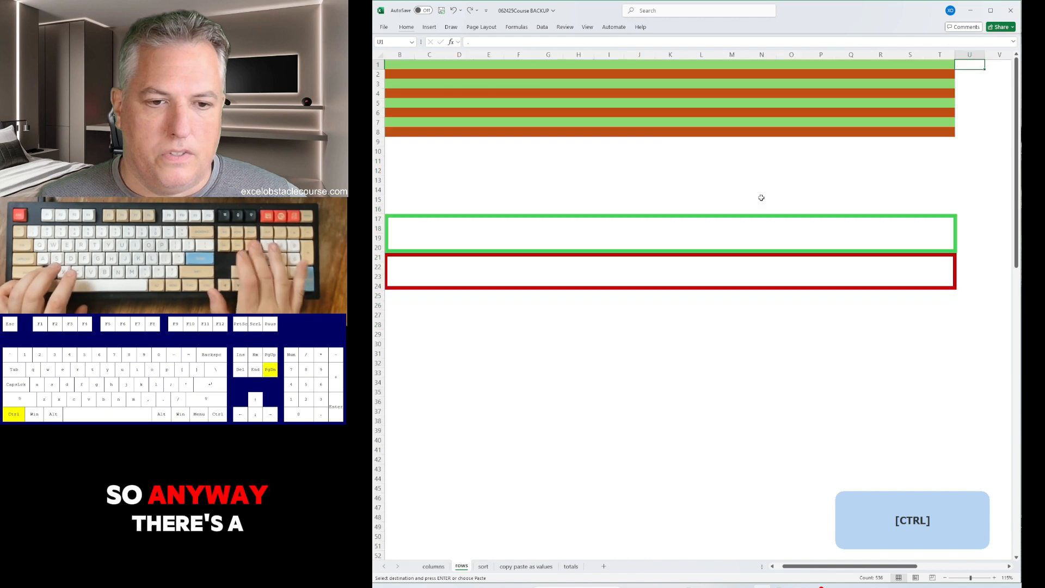
key(ctrl+Up)
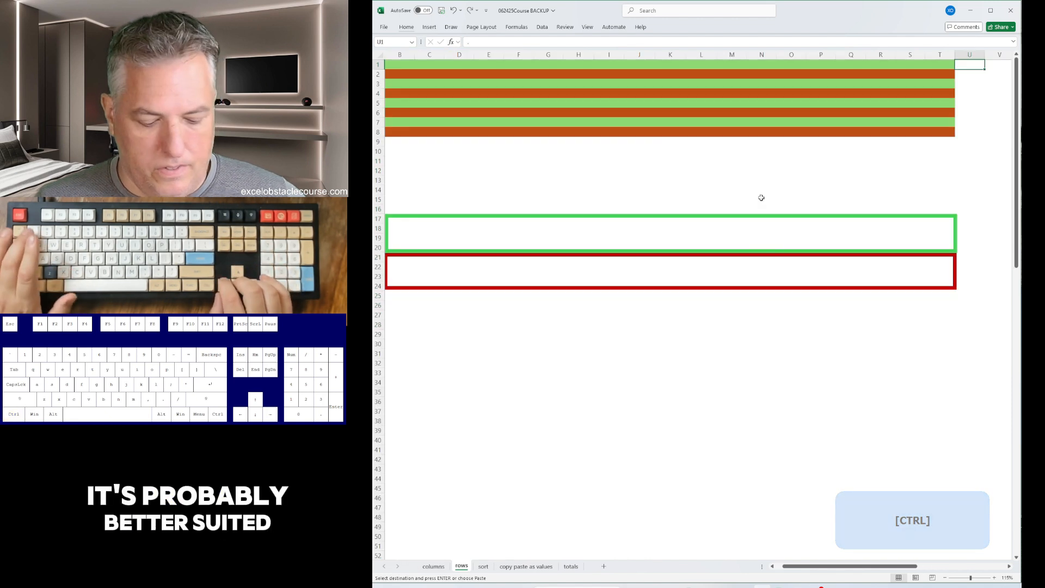
key(Down)
key(Down)
key(Down)
key(Down)
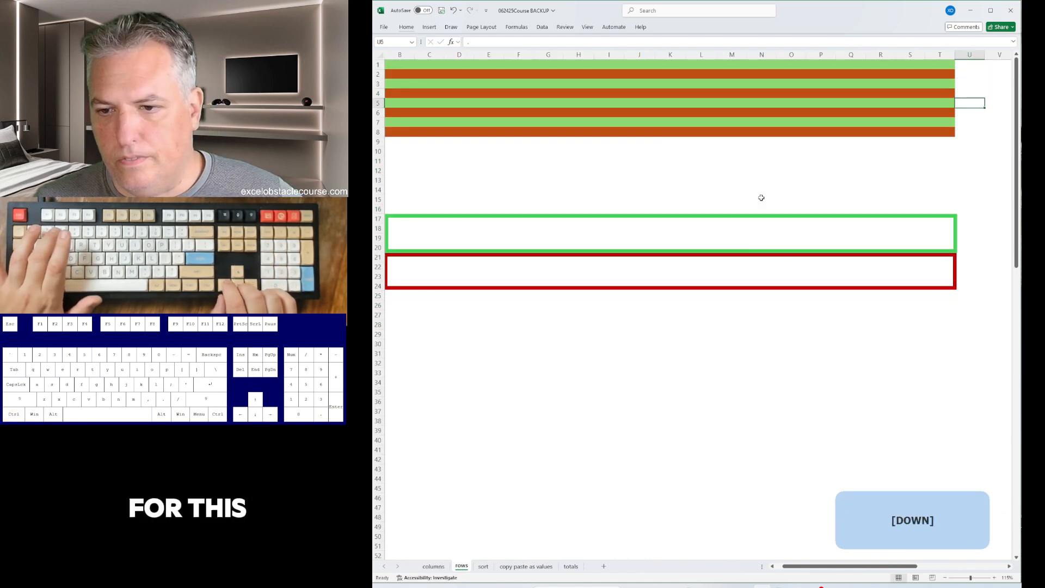
key(Up)
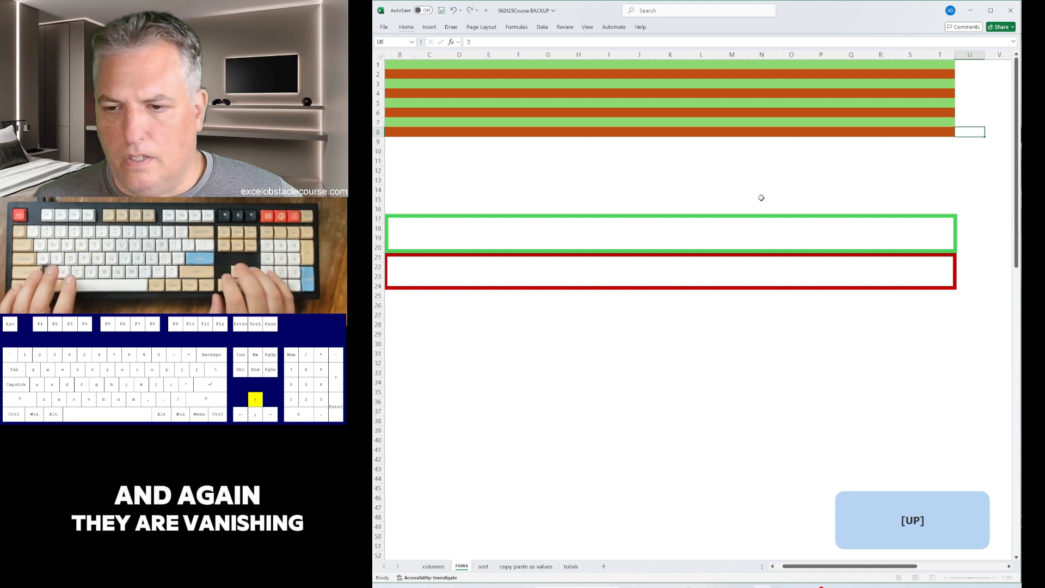
key(Down)
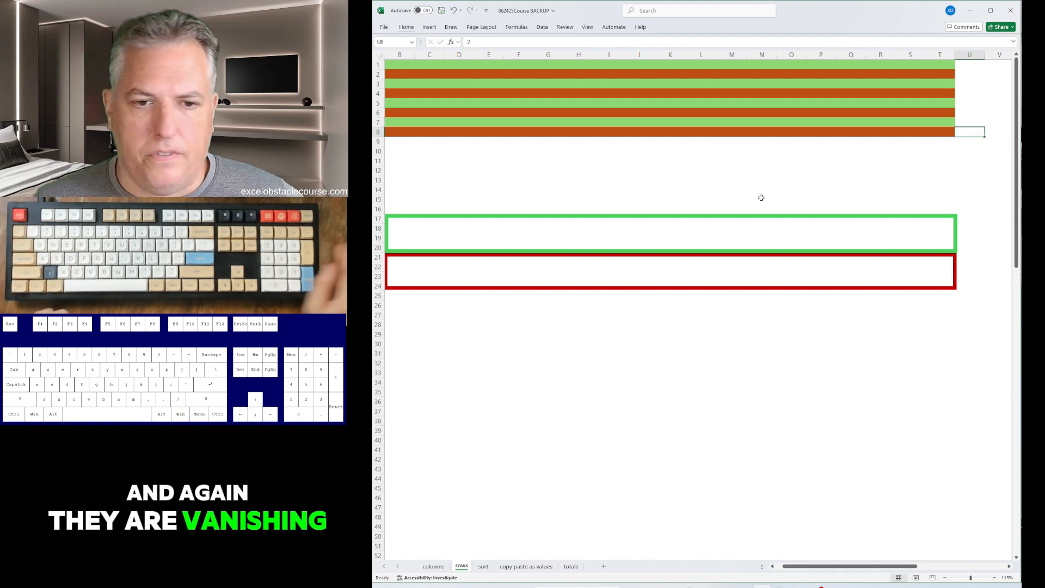
key(Up)
key(Up)
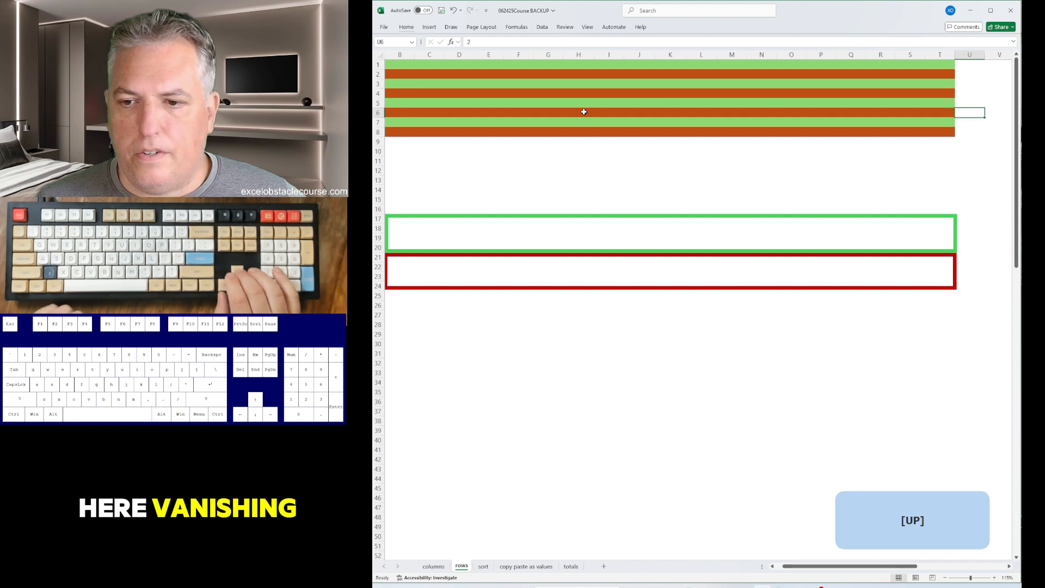
Step: Select the striped rows with their column U numbers, sort them ascending, and clear the helper numbers from column U
key(ctrl+Up)
key(ctrl+shift+Down)
key(ctrl+shift+Left)
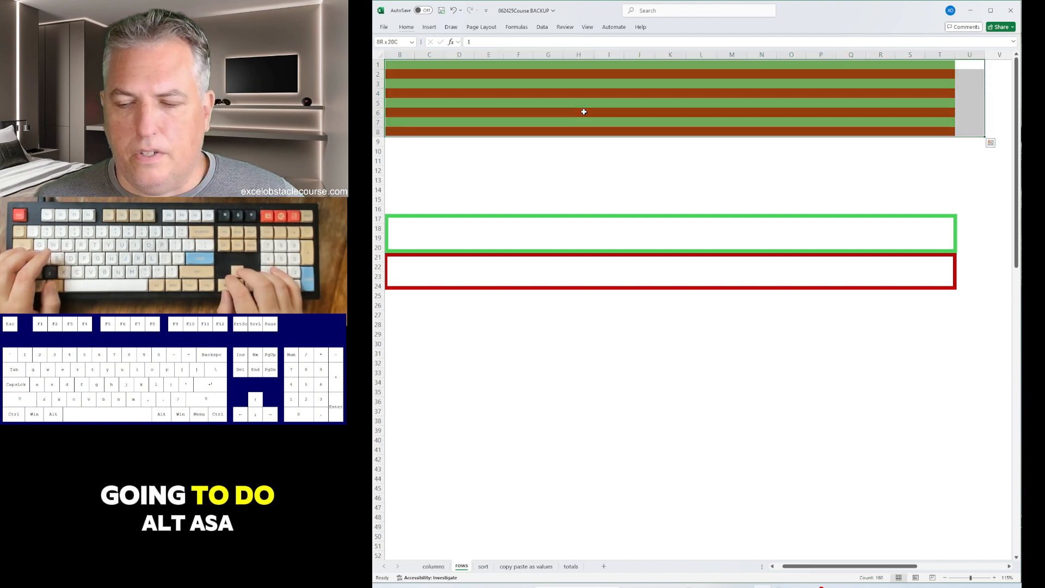
key(alt)
key(a)
key(s)
key(a)
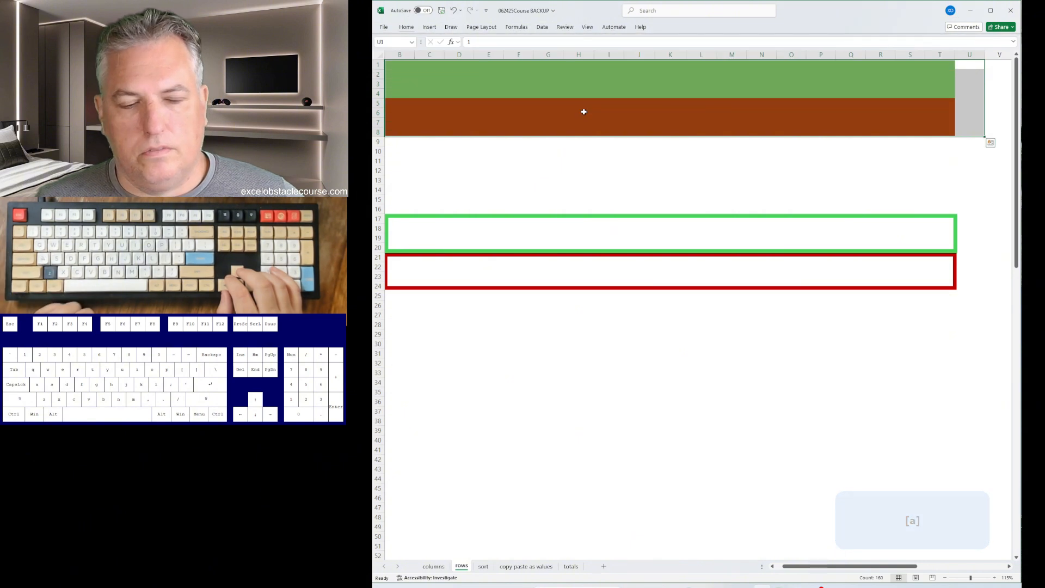
key(Up)
key(ctrl+space)
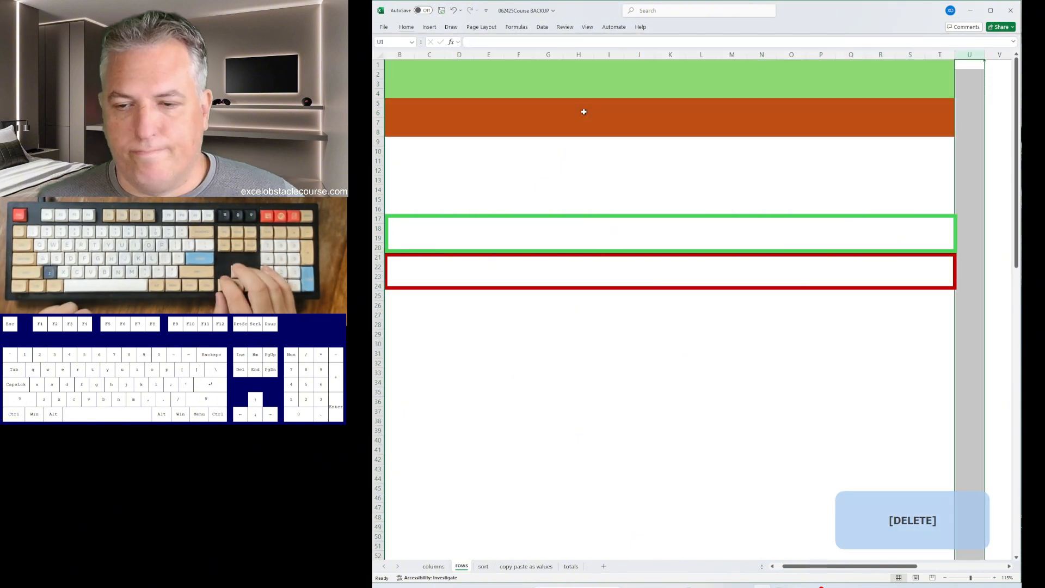
Step: Undo the sorts, helper numbers and blank-cell deletions on the rows and columns sheets to restore the original staggered layout
key(ctrl+z)
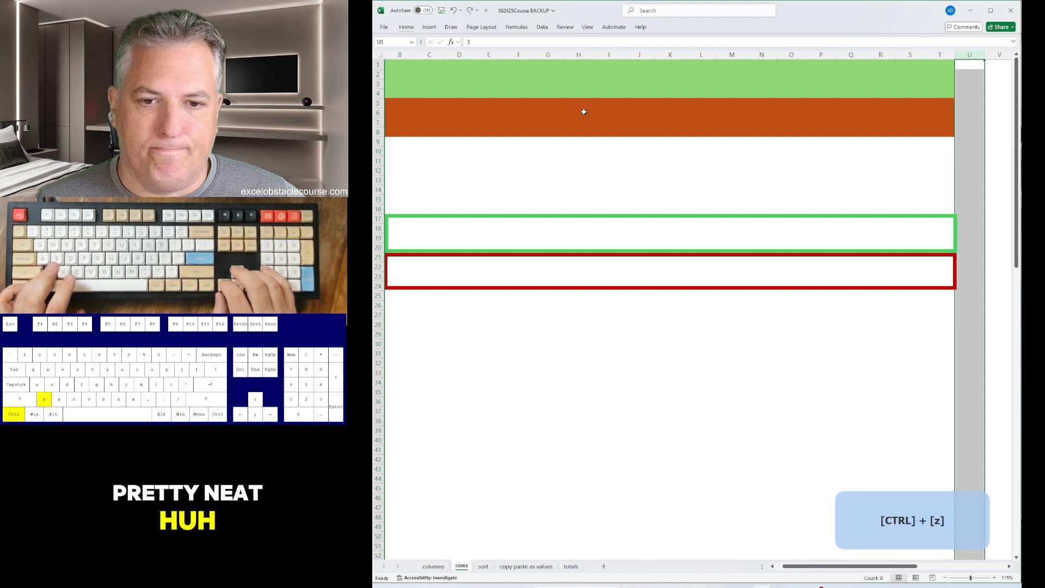
key(ctrl+z)
key(ctrl+z)
key(ctrl+z)
key(ctrl+z)
key(ctrl+z)
key(ctrl+z)
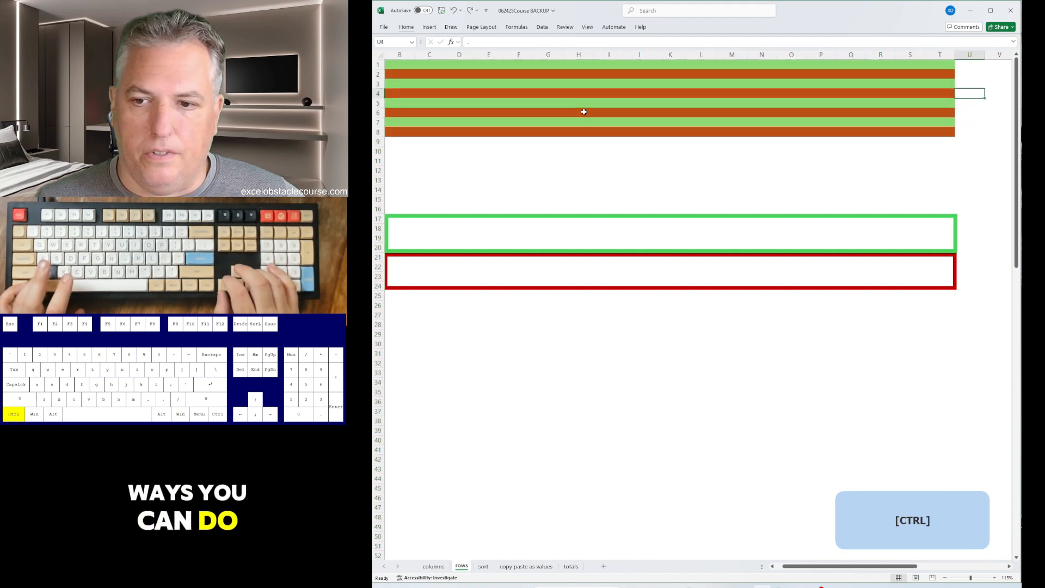
key(ctrl+z)
key(ctrl+z)
key(ctrl+z)
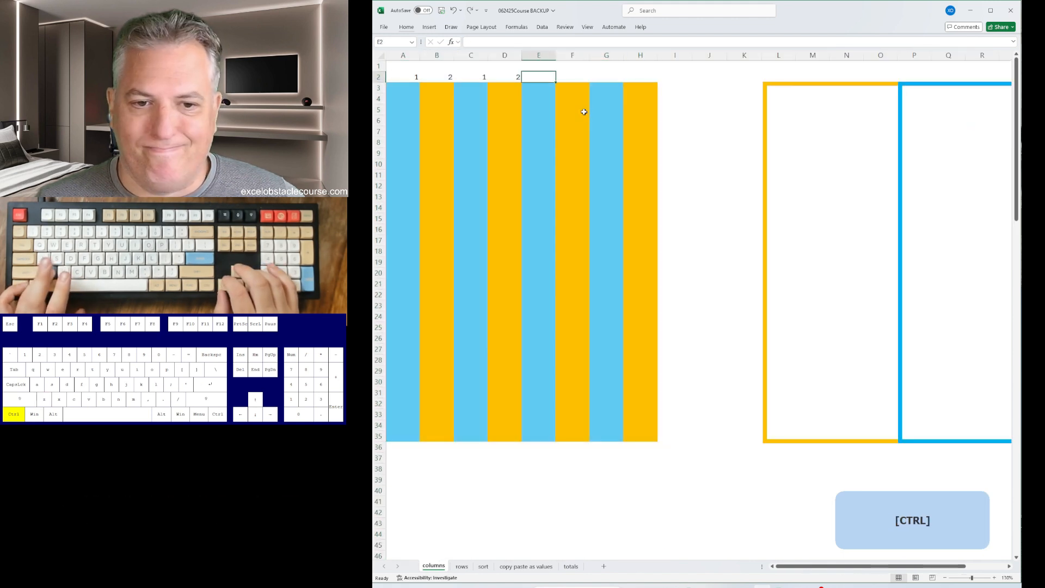
key(ctrl+z)
key(ctrl+z)
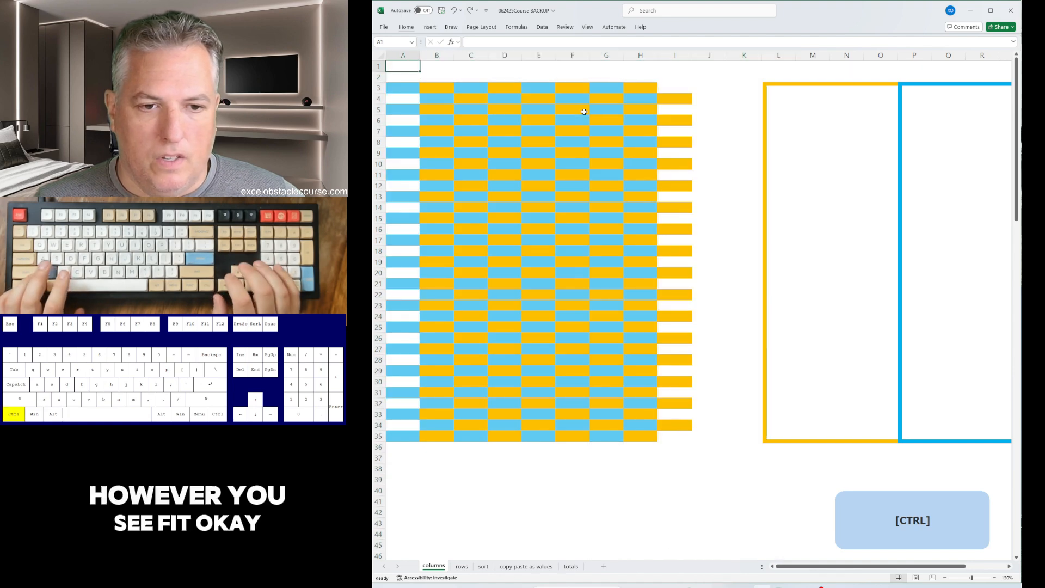
Step: Check that the rows and columns sheets are reset, and go to the Sort ASC header in B3 of the sort sheet
key(ctrl+Page_Down)
key(ctrl+Page_Up)
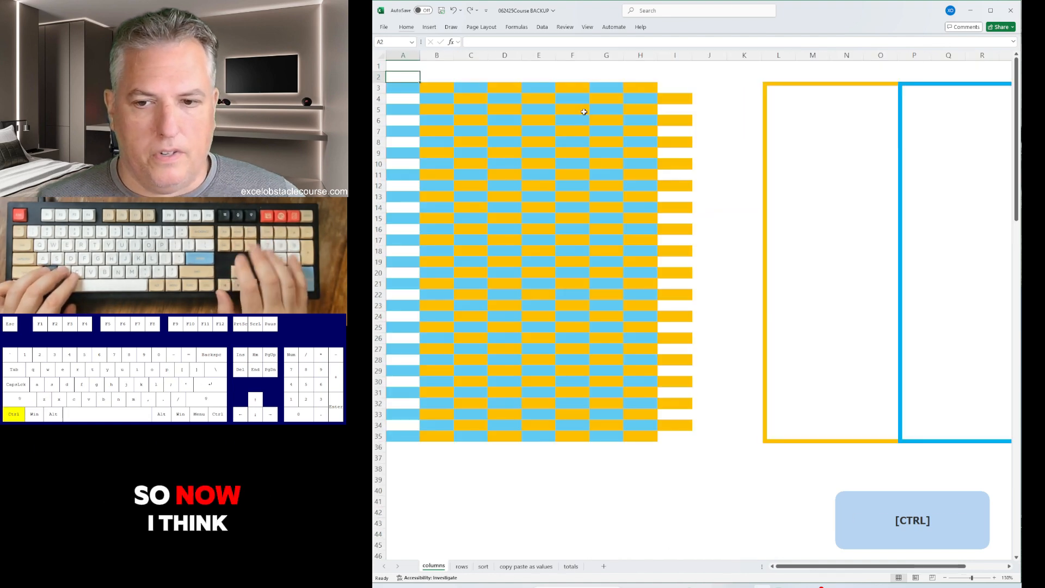
key(ctrl+Page_Down)
key(ctrl+Page_Down)
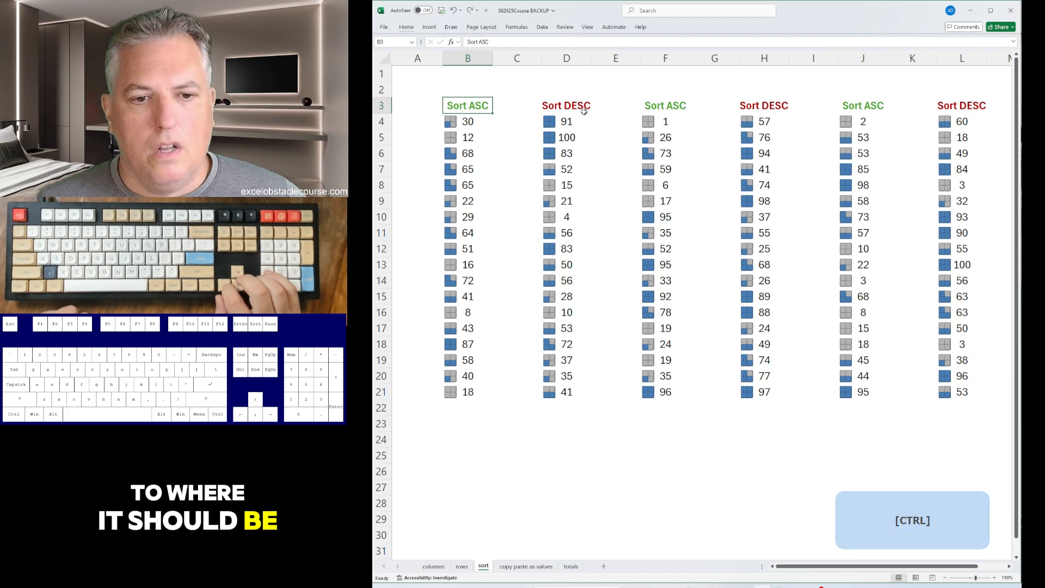
key(Left)
key(Right)
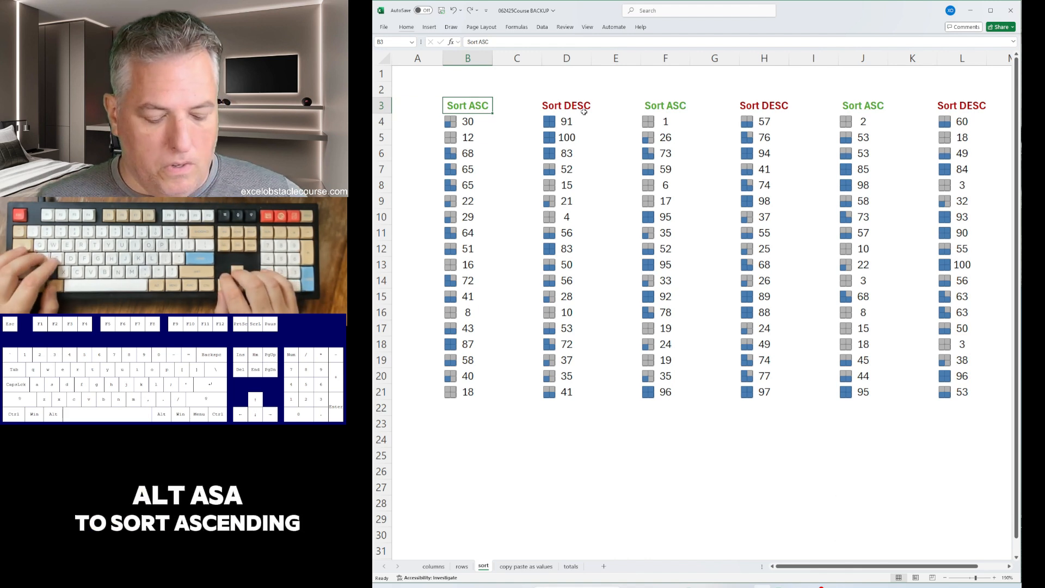
Step: Sort the list in column B ascending and the list in column D descending
key(alt+a)
key(s)
key(a)
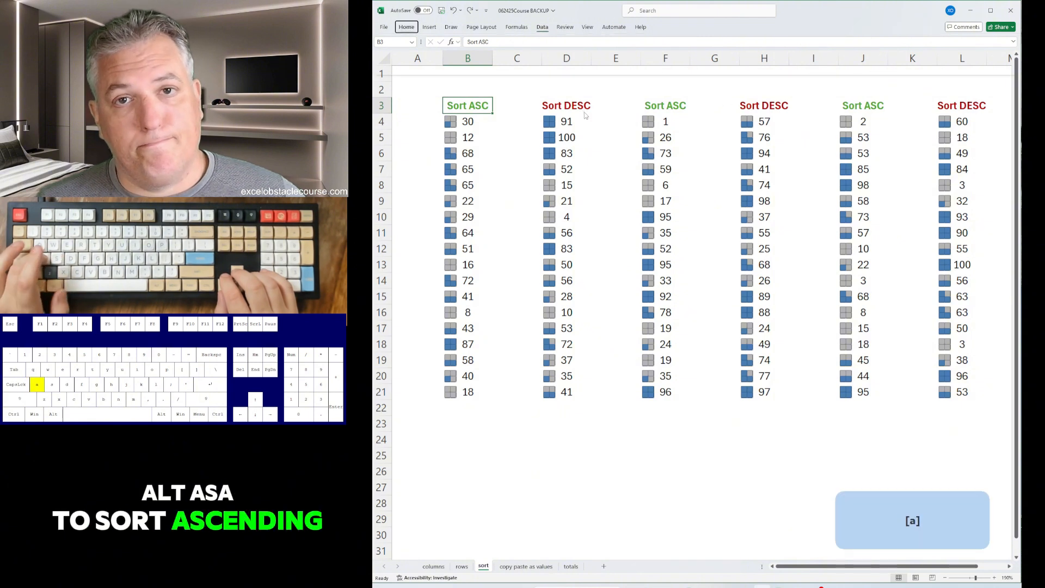
key(ctrl+Right)
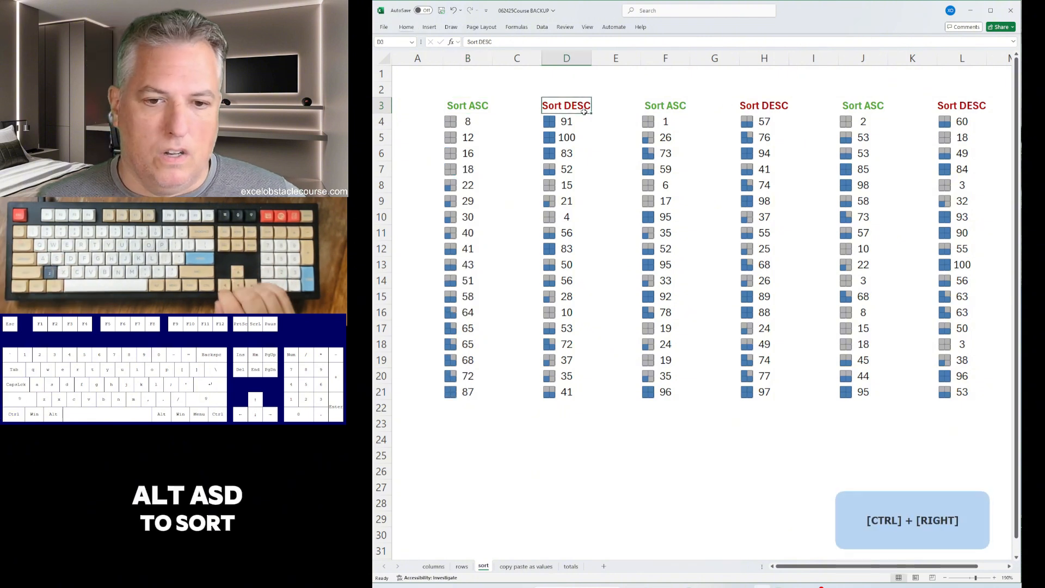
key(alt+a)
key(s)
key(d)
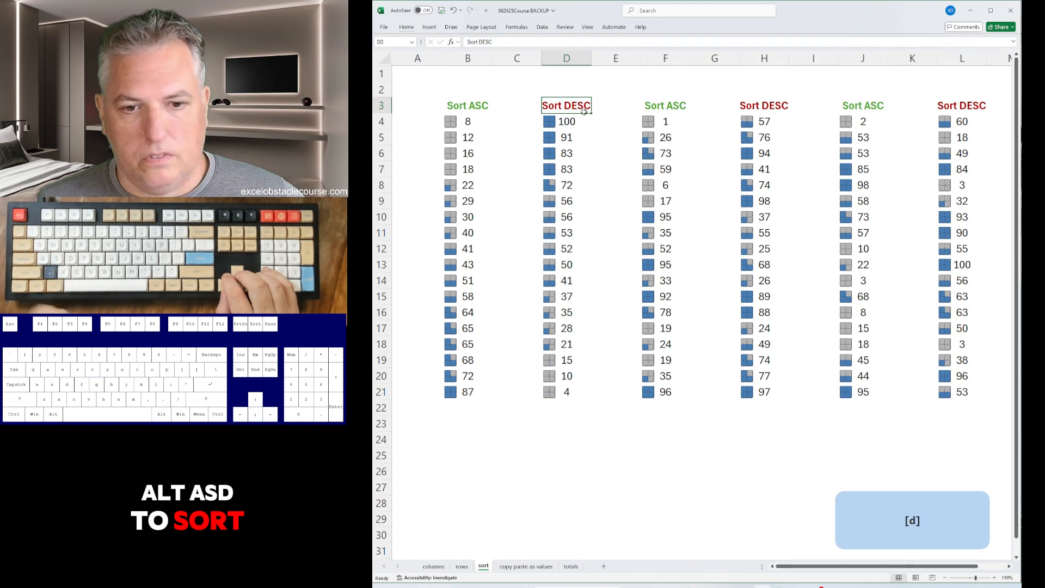
Step: Sort the list in column F ascending and the list in column H descending
key(ctrl)
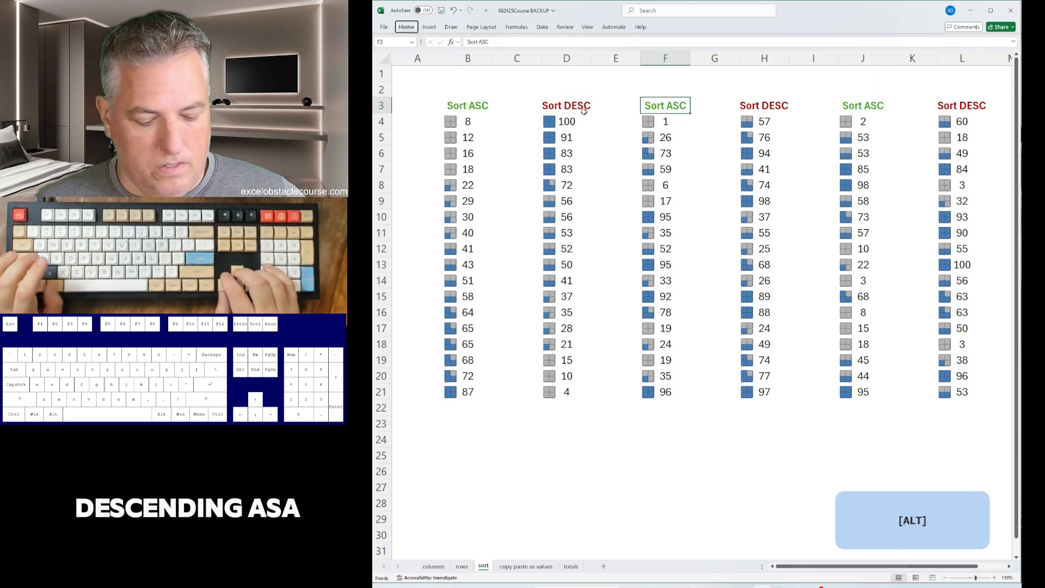
key(a)
key(s)
key(a)
key(alt+a)
key(s)
key(d)
Step: Sort the list in column J ascending and the list in column L descending
key(Right)
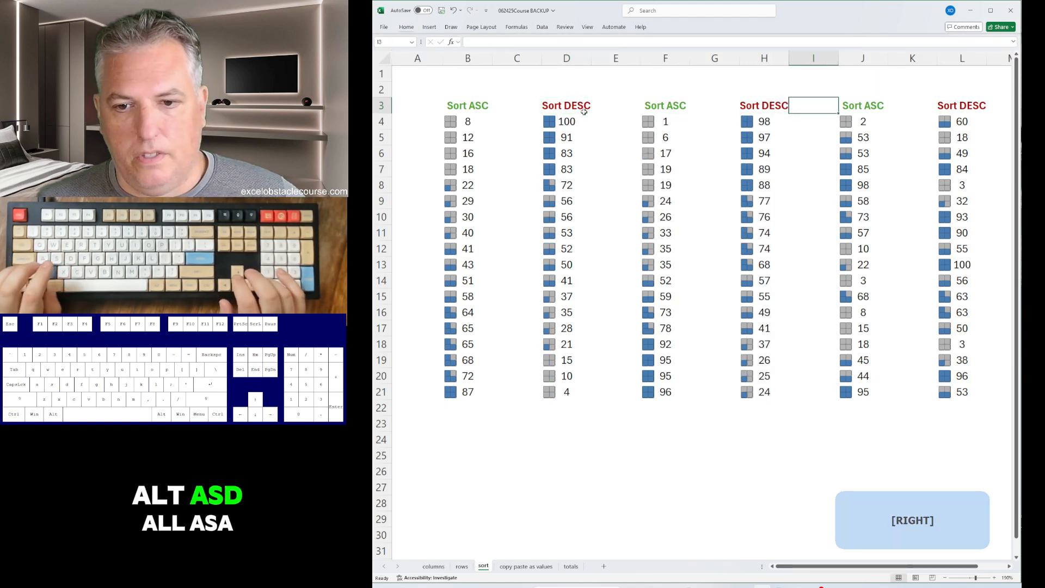
key(a)
key(s)
key(a)
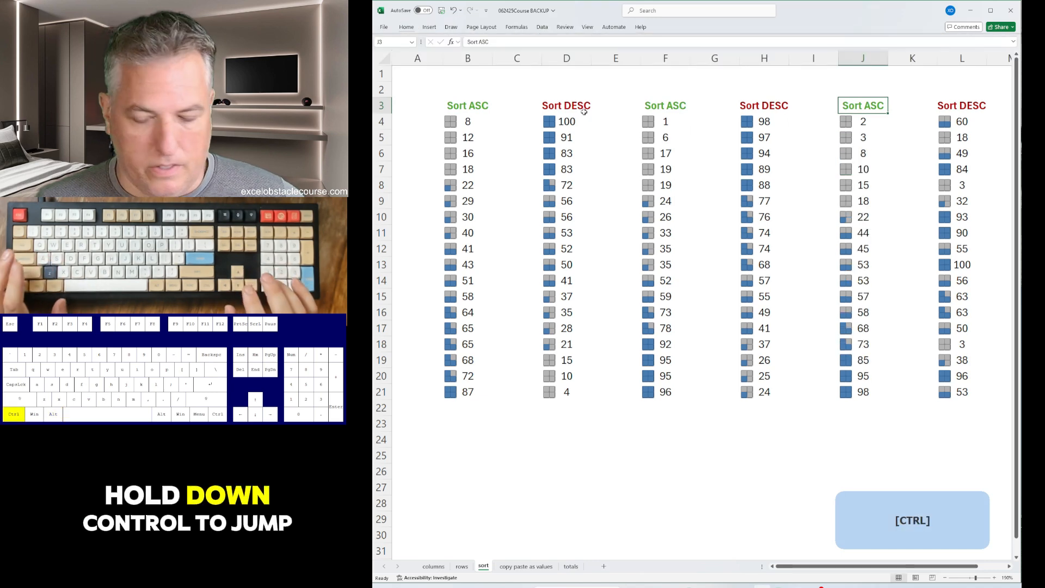
key(ctrl+Right)
key(alt+a)
key(s)
key(d)
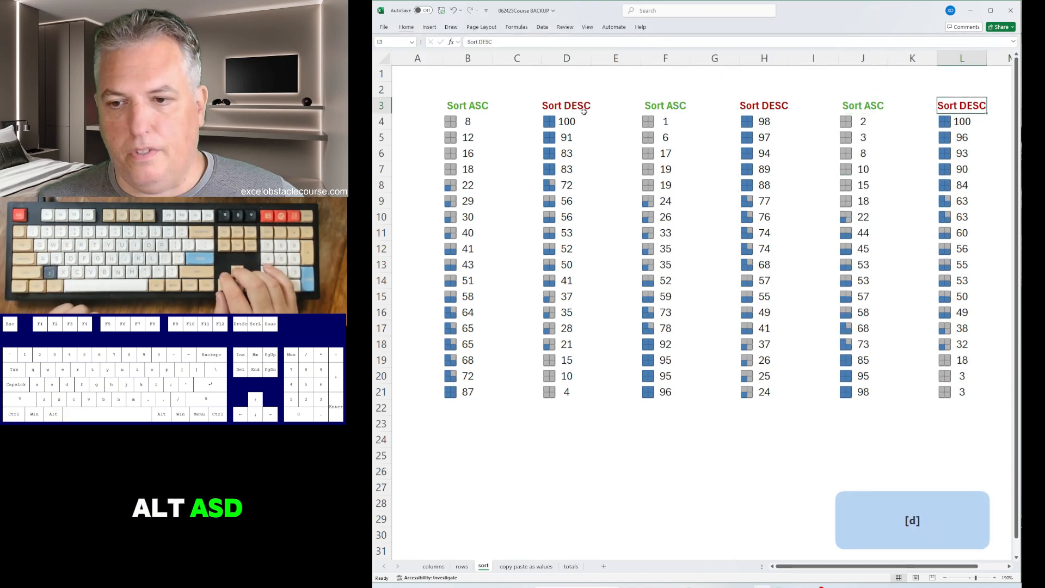
Step: Undo all six list sorts on the sort sheet
key(ctrl+z)
key(ctrl+z)
key(ctrl+z)
key(ctrl+z)
key(ctrl+z)
key(ctrl+z)
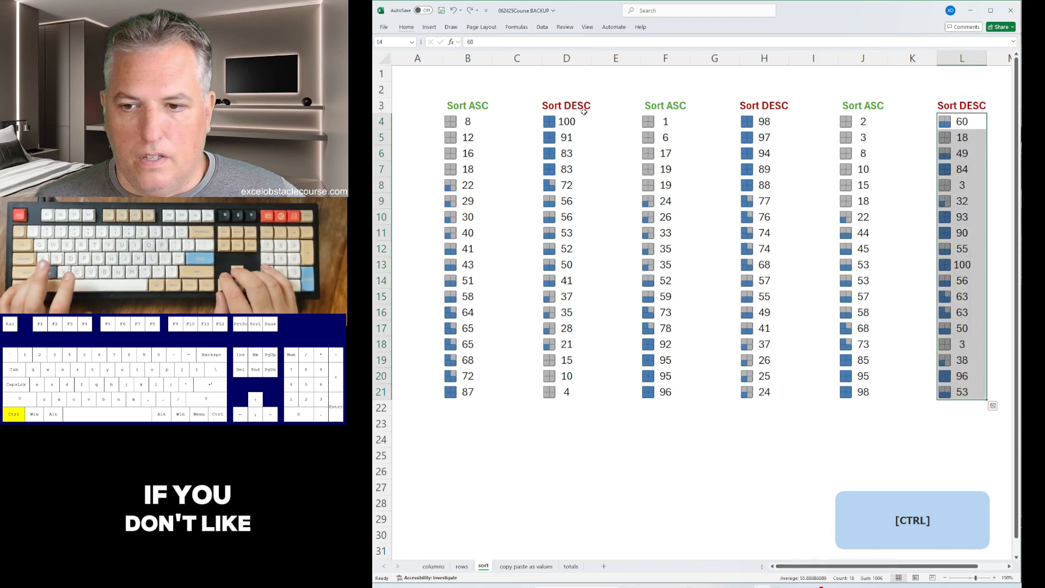
Step: Sort the list in column B from smallest to largest through the Sort dialog, treating the top cell as a header
key(Down)
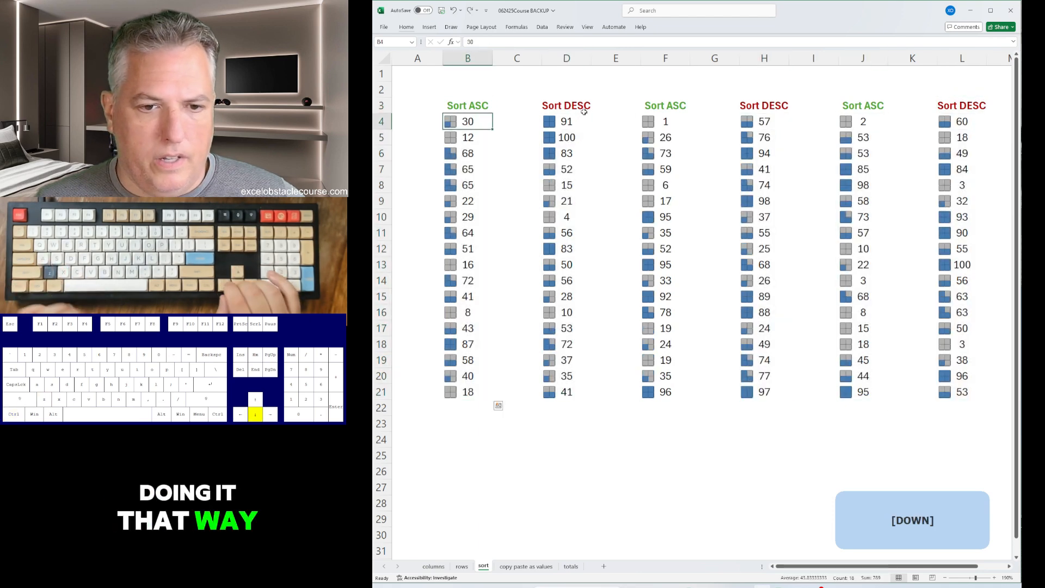
key(Up)
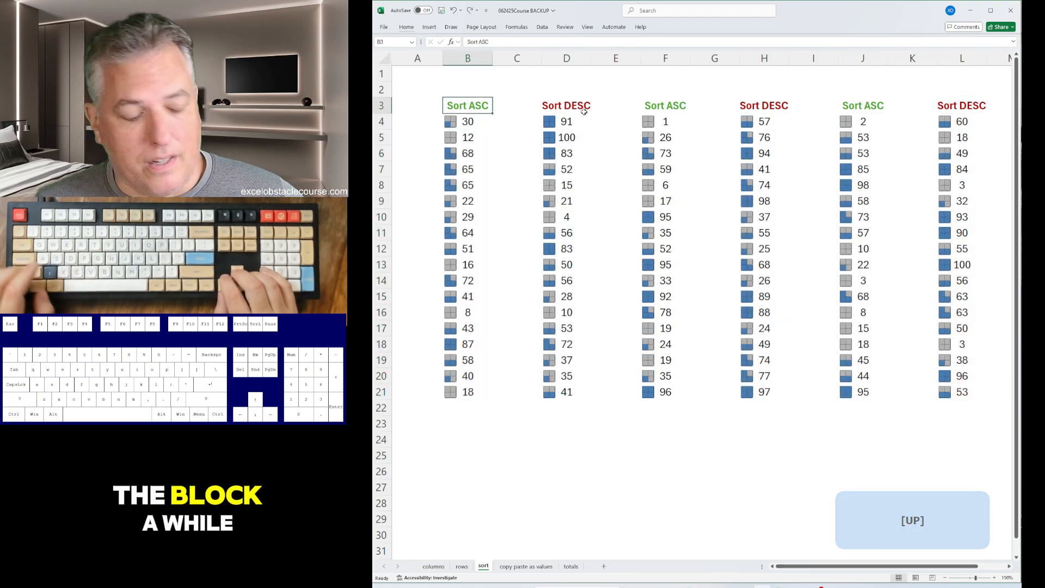
key(alt)
key(d)
key(s)
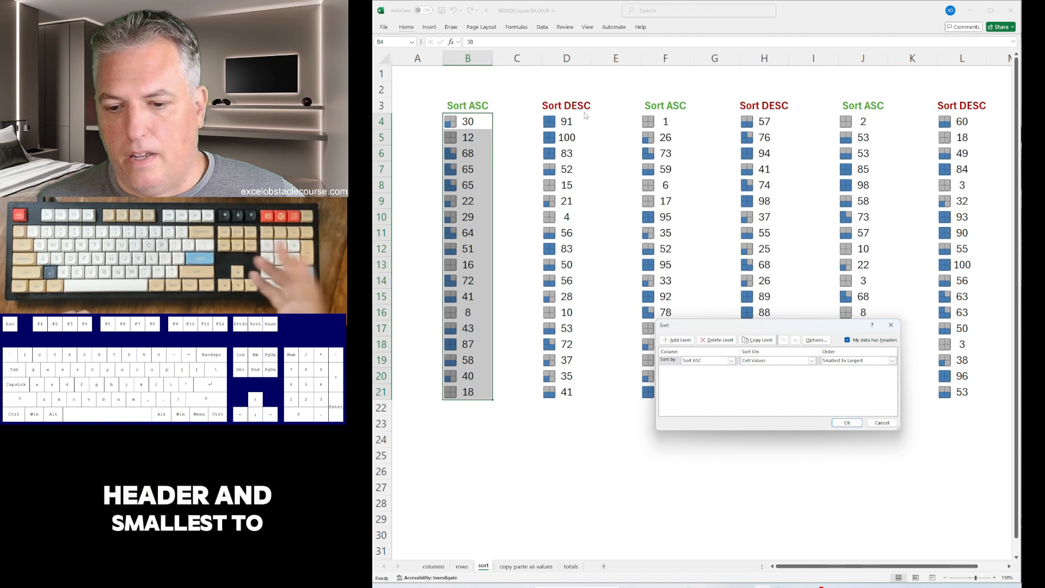
key(Return)
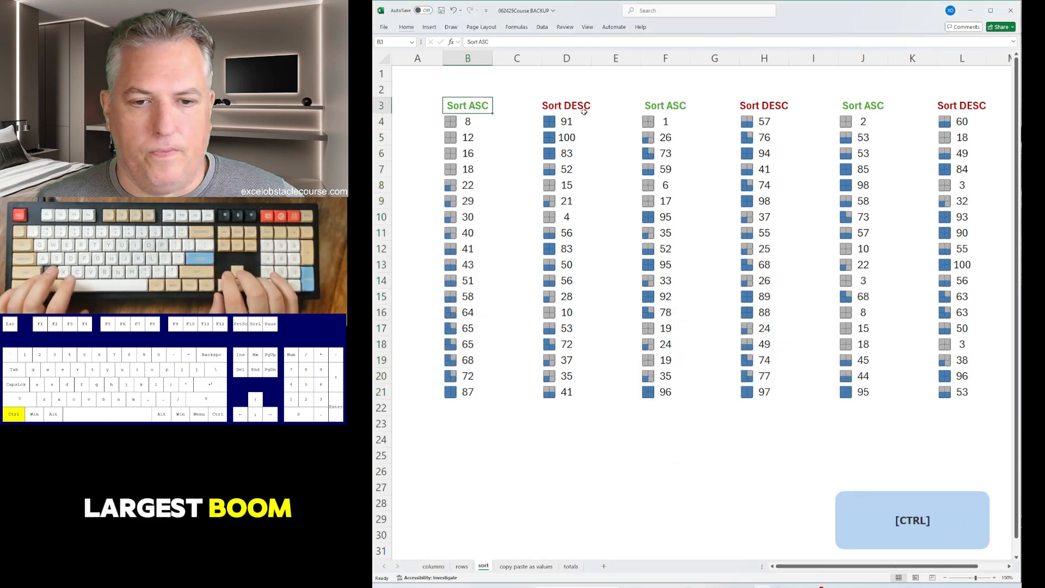
Step: Sort the list in column D by cell values from largest to smallest through the Sort dialog
key(ctrl+Right)
key(alt+d)
key(s)
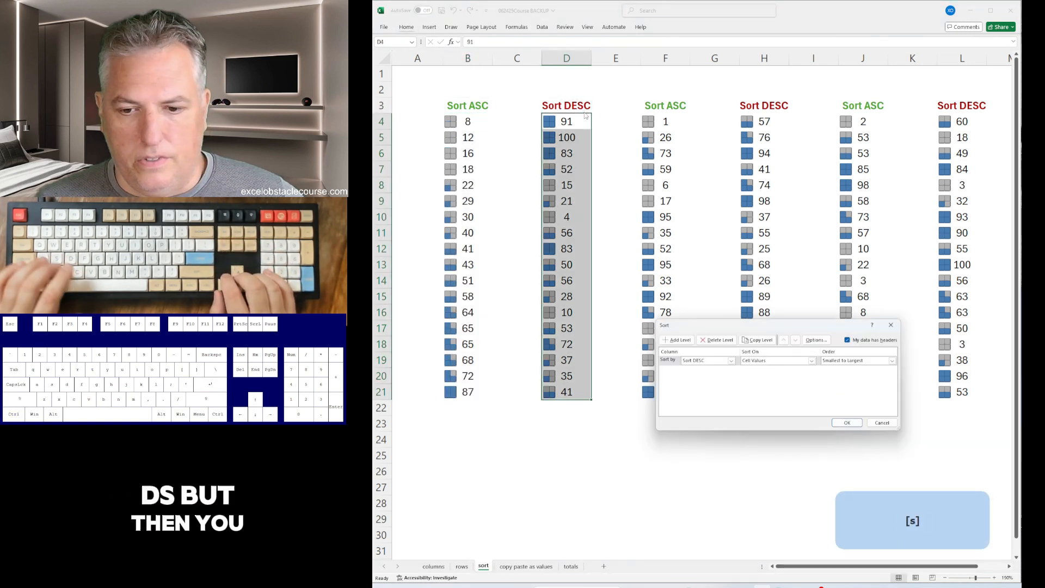
key(Tab)
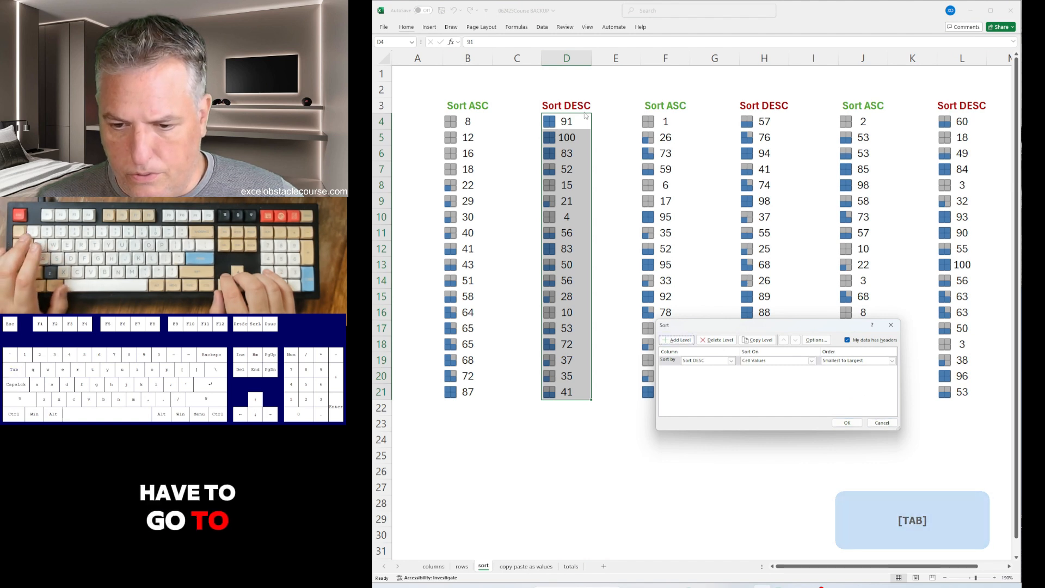
key(shift)
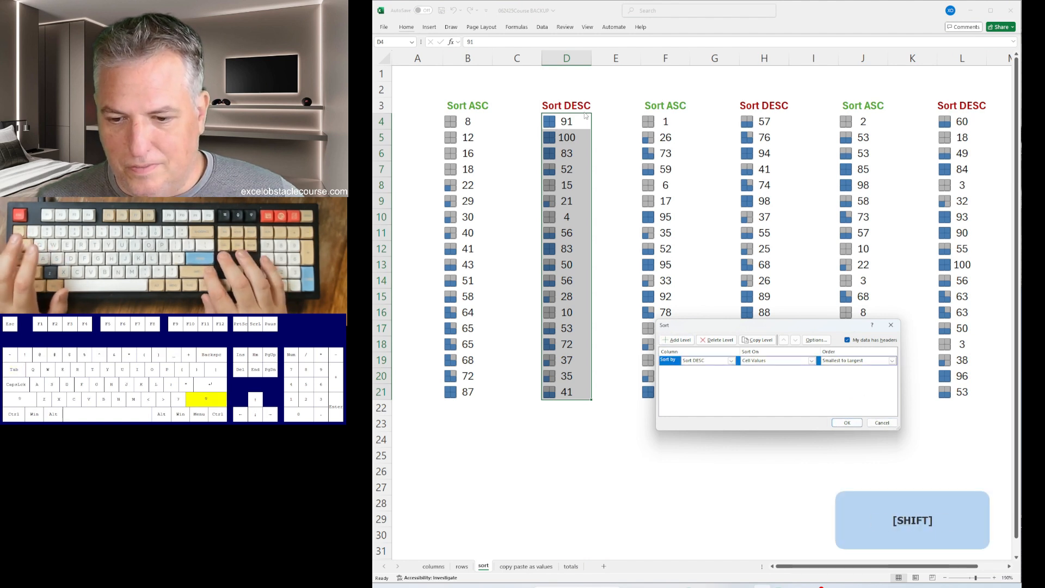
key(shift+Tab)
key(alt+Down)
key(Down)
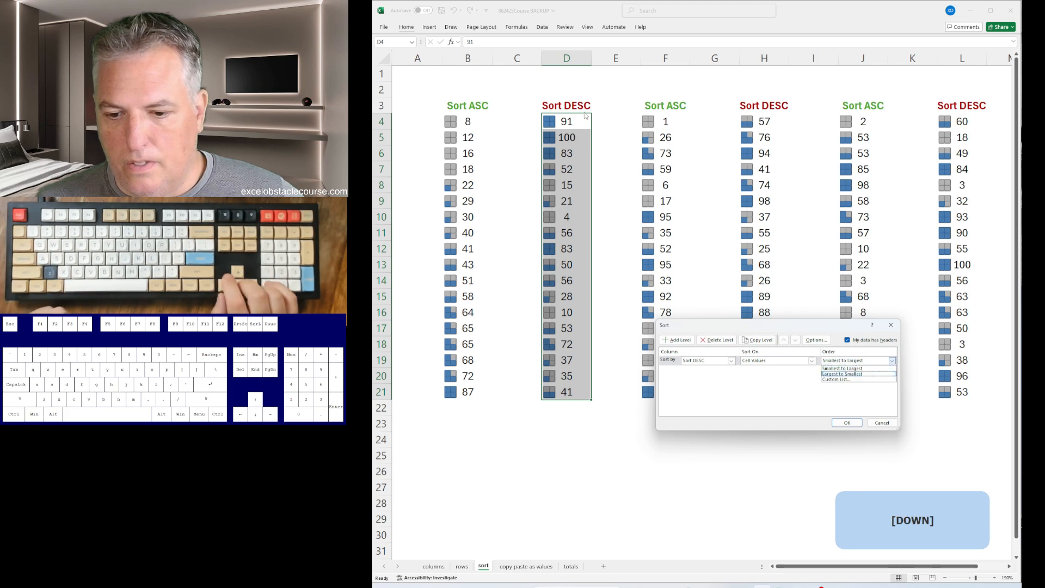
key(Return)
Step: Undo the sorts of columns D and B
key(ctrl+z)
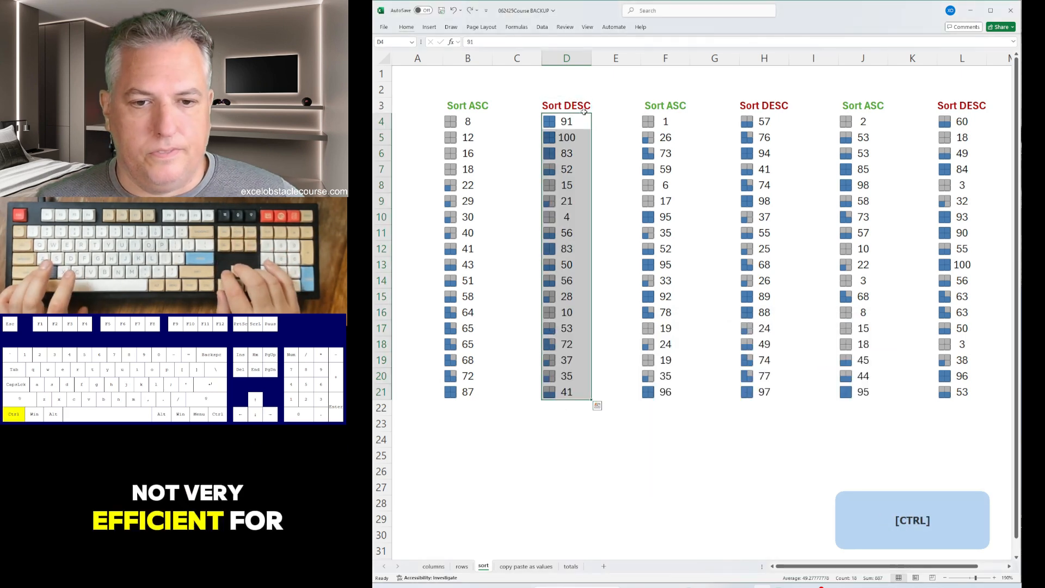
key(ctrl+z)
key(Up)
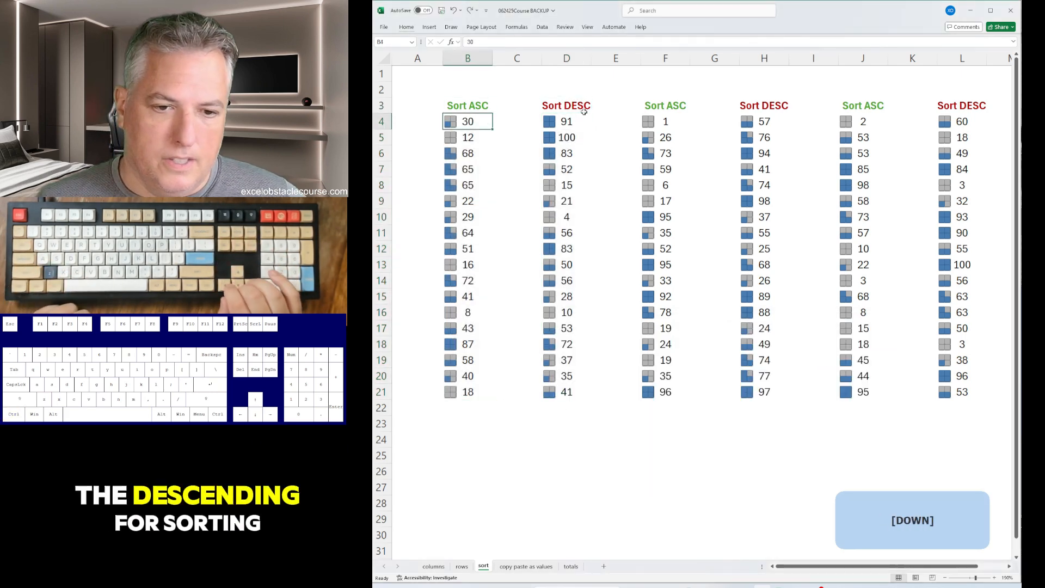
Step: Sort the list in column B ascending through the Sort dialog with its header and values selected, and undo that sort
key(Up)
key(ctrl+shift+Down)
key(alt+a)
key(s)
key(s)
key(Return)
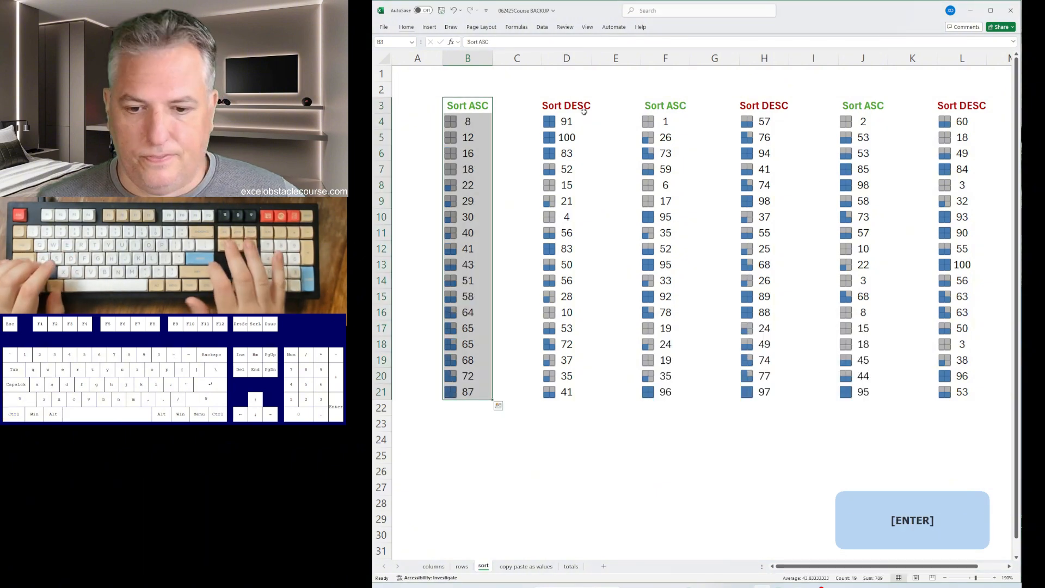
key(ctrl+z)
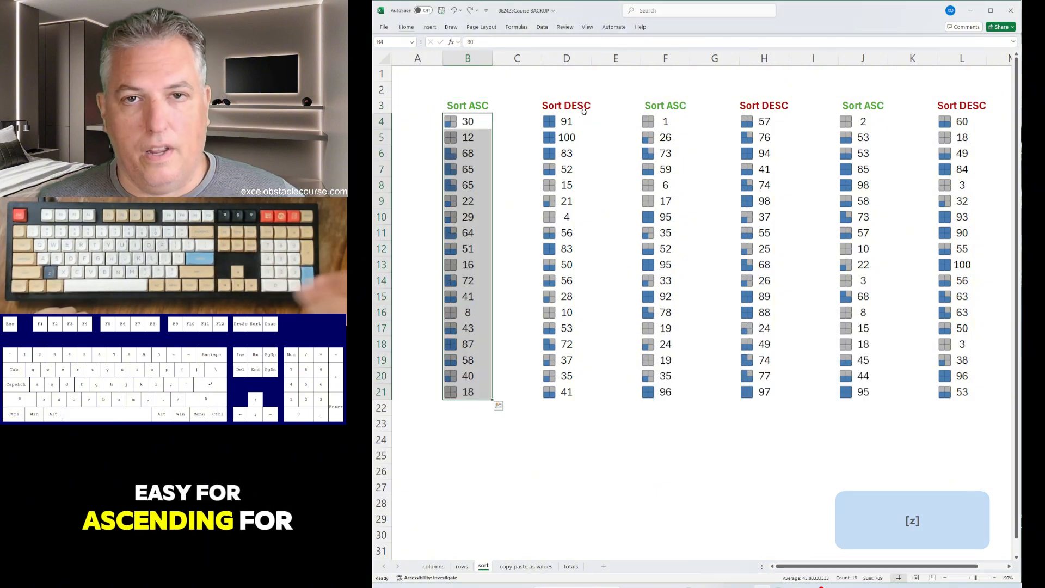
Step: Sort the list in column B ascending and the list in column D descending, using the direct sort commands from the header cells
key(Up)
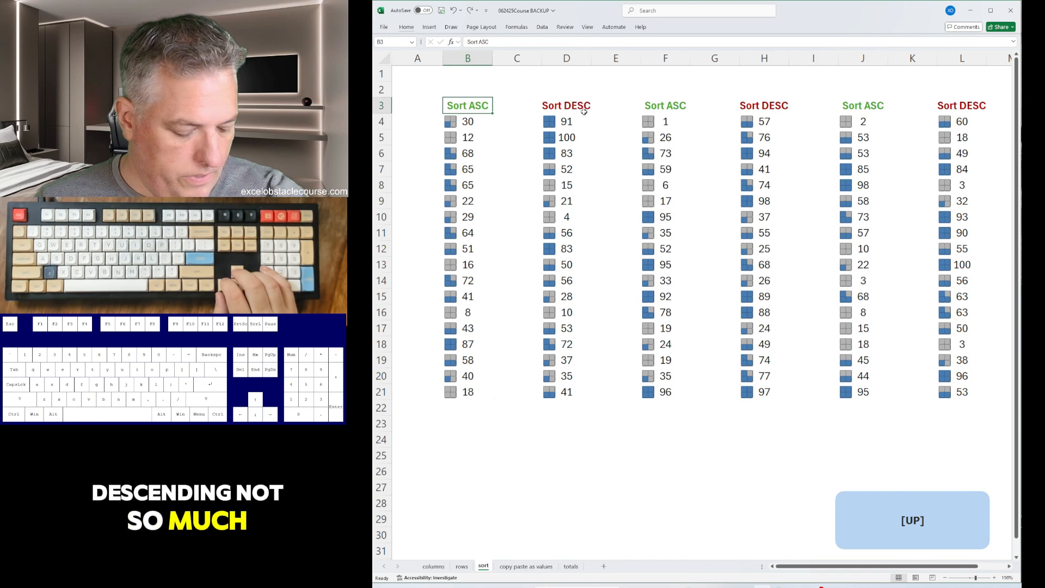
key(alt+a)
key(s)
key(a)
key(Right)
key(Right)
key(alt+a)
key(s)
key(d)
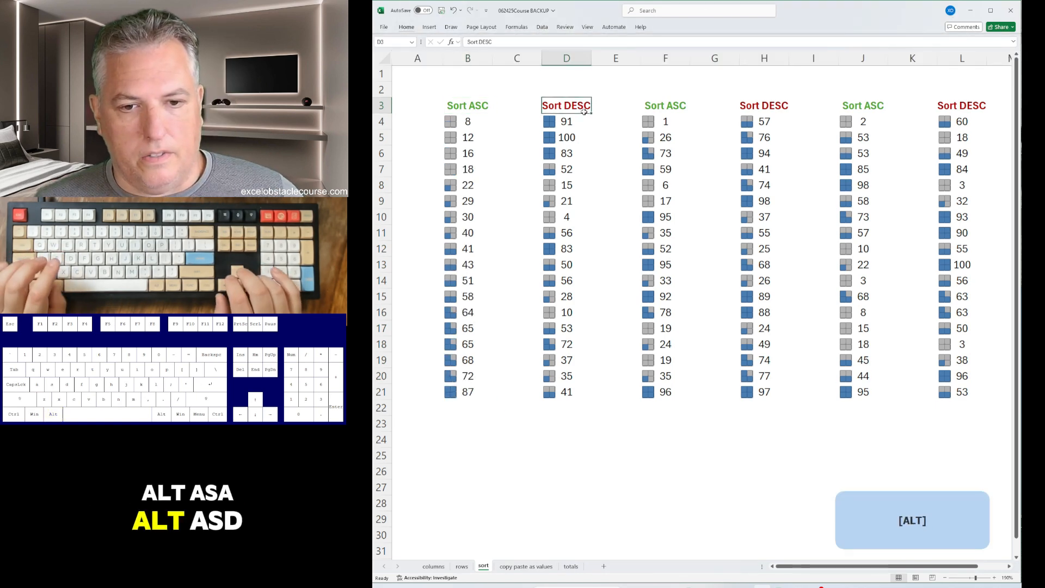
Step: Sort the list in column F ascending and the list in column H descending from their header cells
key(Right)
key(Right)
key(alt+a)
key(s)
key(a)
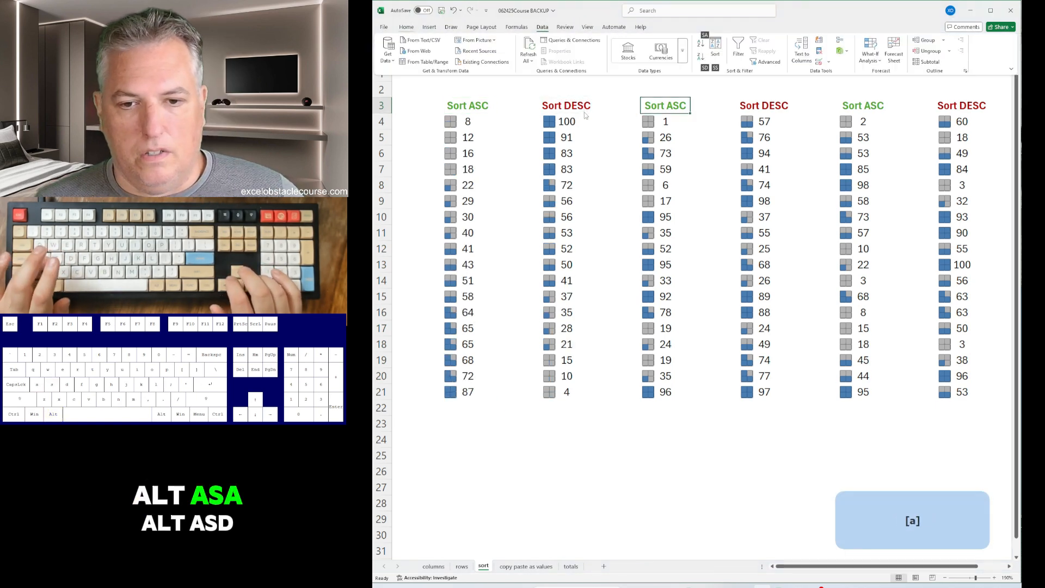
key(ctrl+Right)
key(alt+a)
key(s)
key(d)
Step: Sort the list in column J ascending and the list in column L descending from their header cells
key(Right)
key(Right)
key(alt+a)
key(s)
key(a)
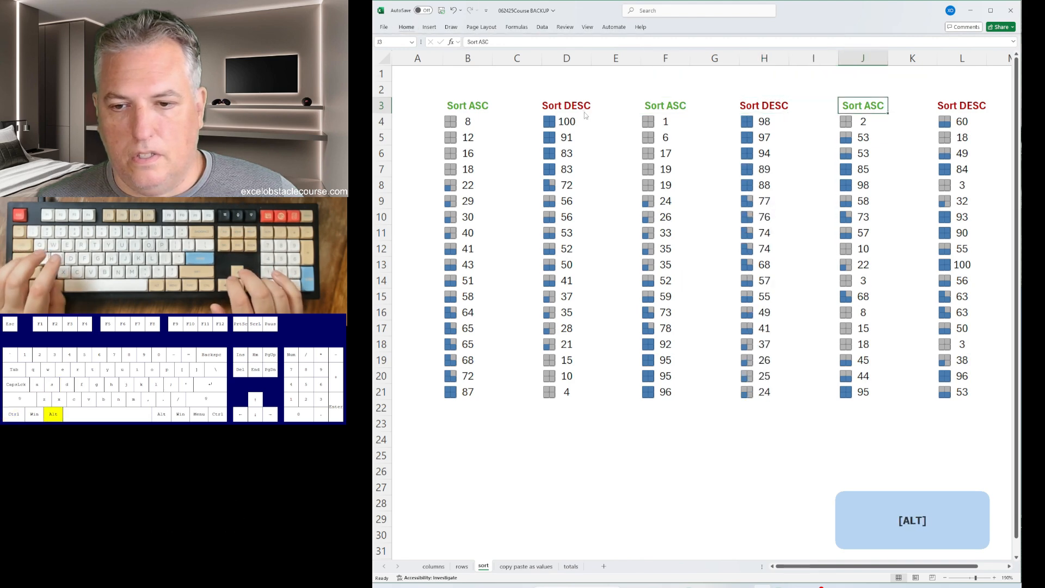
key(ctrl+Right)
key(alt+a)
key(s)
key(d)
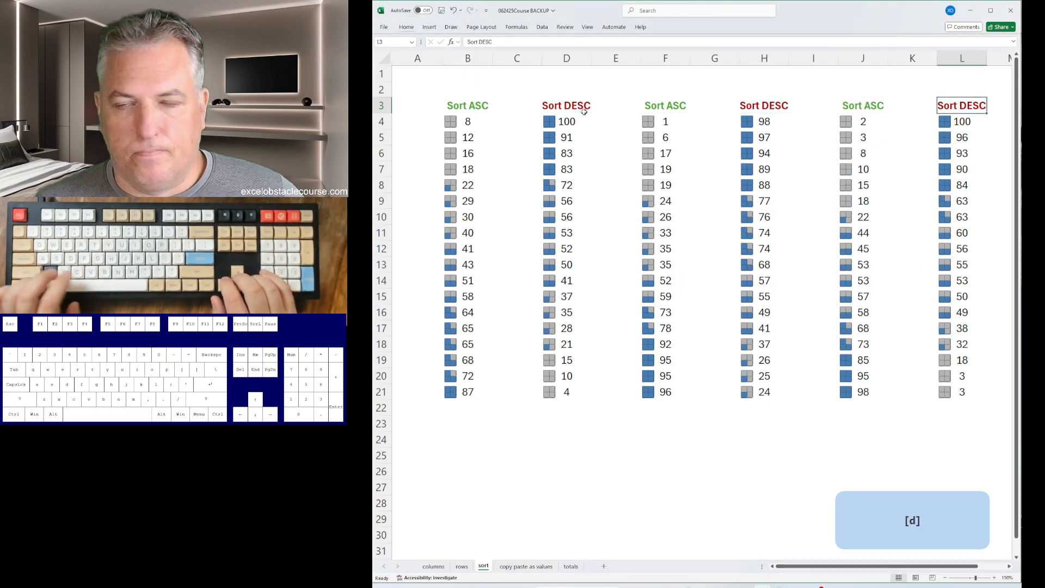
Step: Switch to the "copy paste as values" sheet and copy the red-number table B5:E13
key(ctrl+Page_Down)
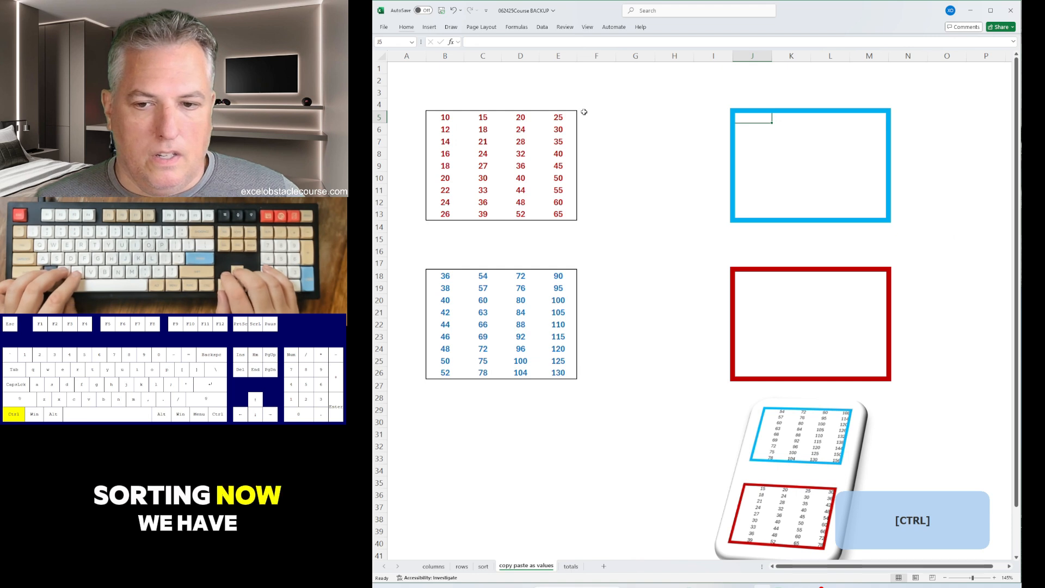
key(ctrl+Left)
key(ctrl+Left)
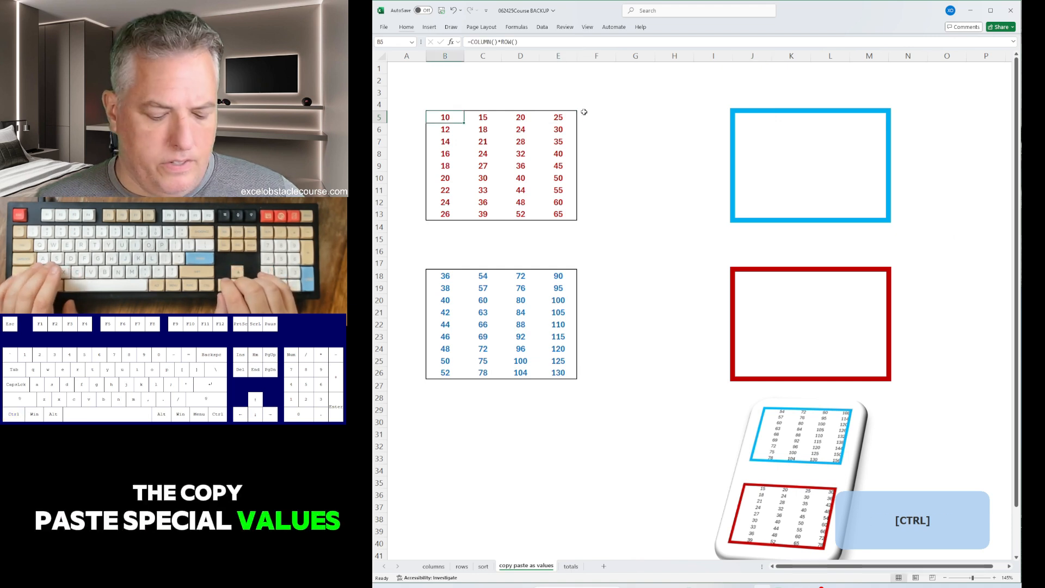
key(ctrl+a)
key(ctrl+c)
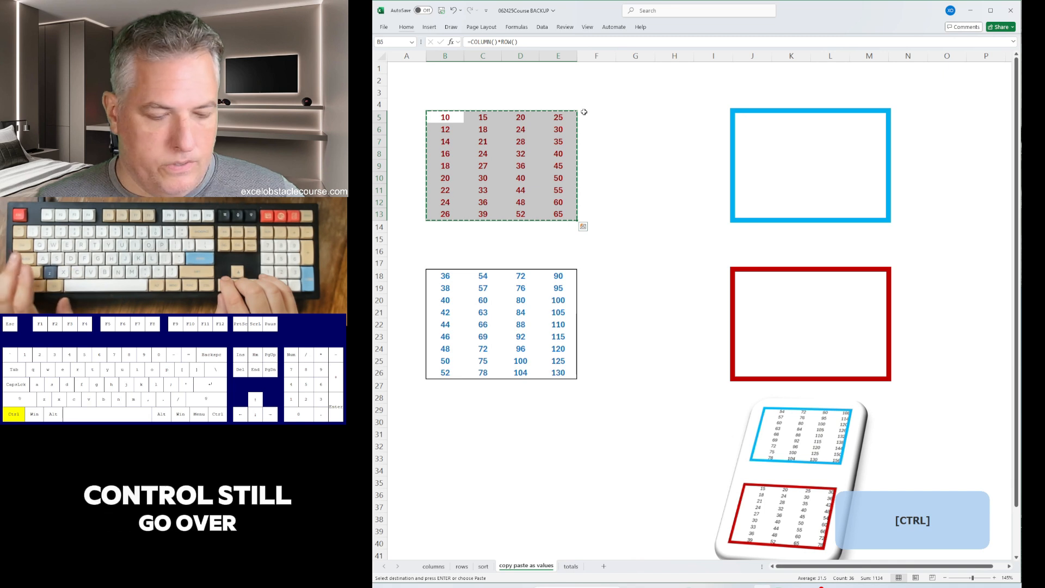
Step: Paste the copied red-number table as values into the red frame starting at cell J18, and dismiss the paste options
key(ctrl+Down)
key(ctrl+Right)
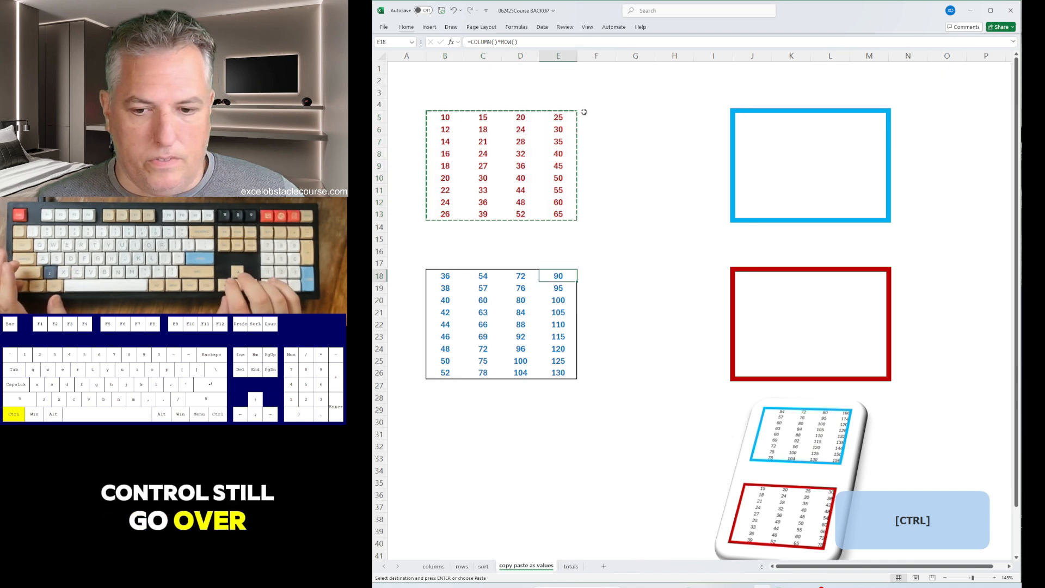
key(Right)
key(Right)
key(Right)
key(Right)
key(Right)
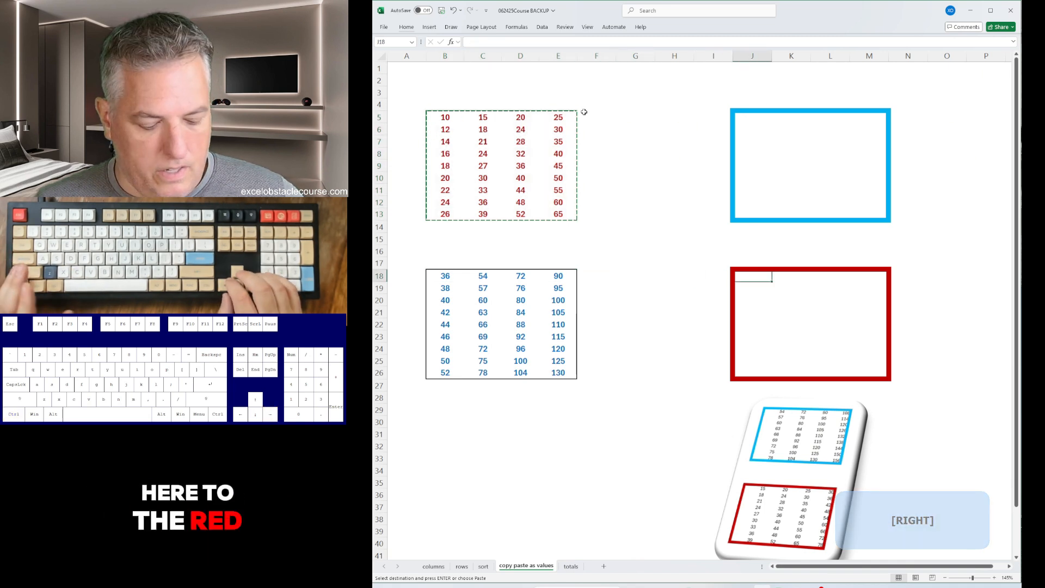
key(ctrl+shift+v)
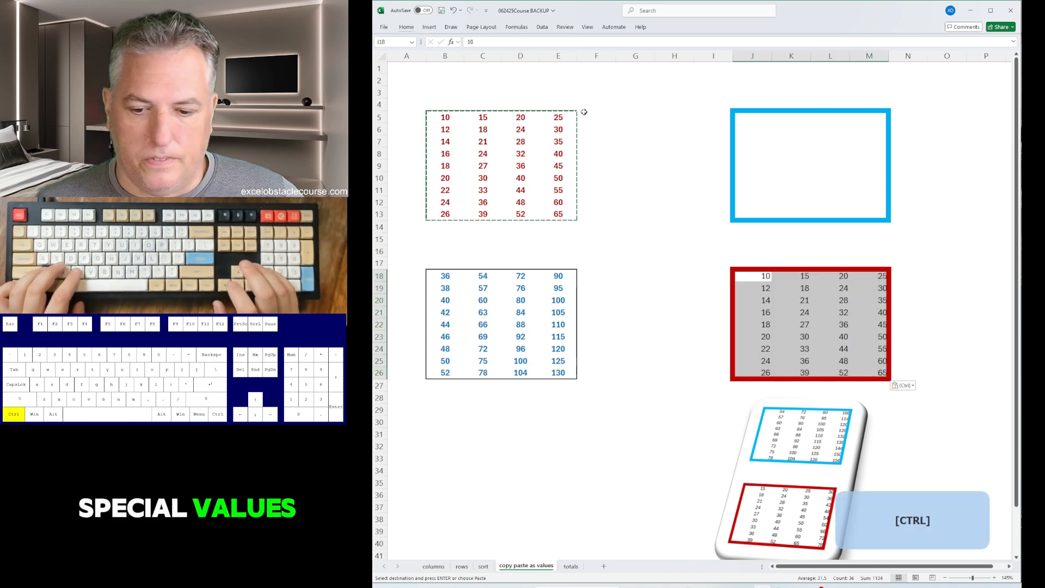
key(ctrl)
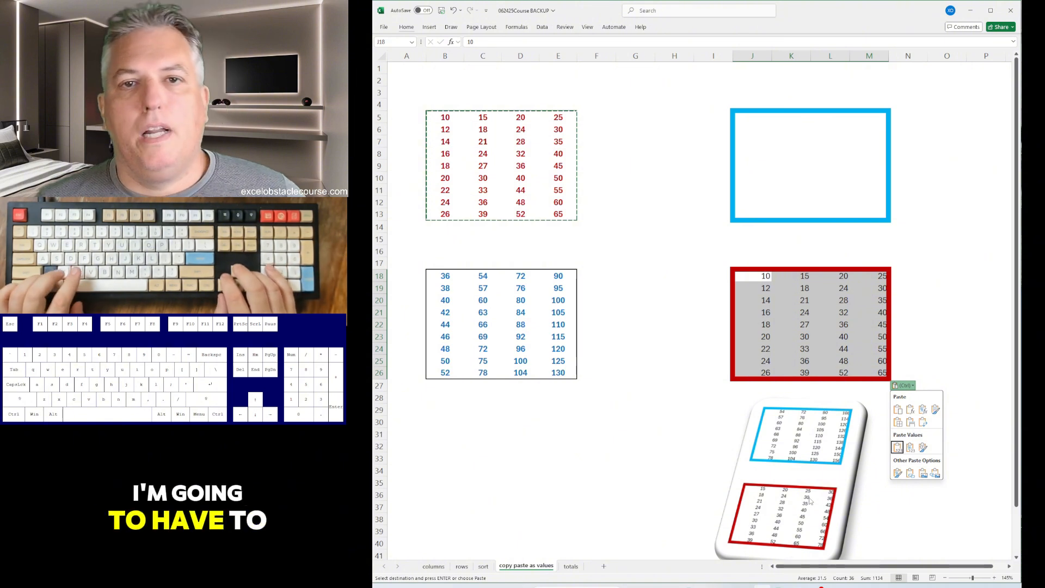
key(Left)
key(Escape)
Step: Insert three blank rows at row 4, above the red-number table
key(Left)
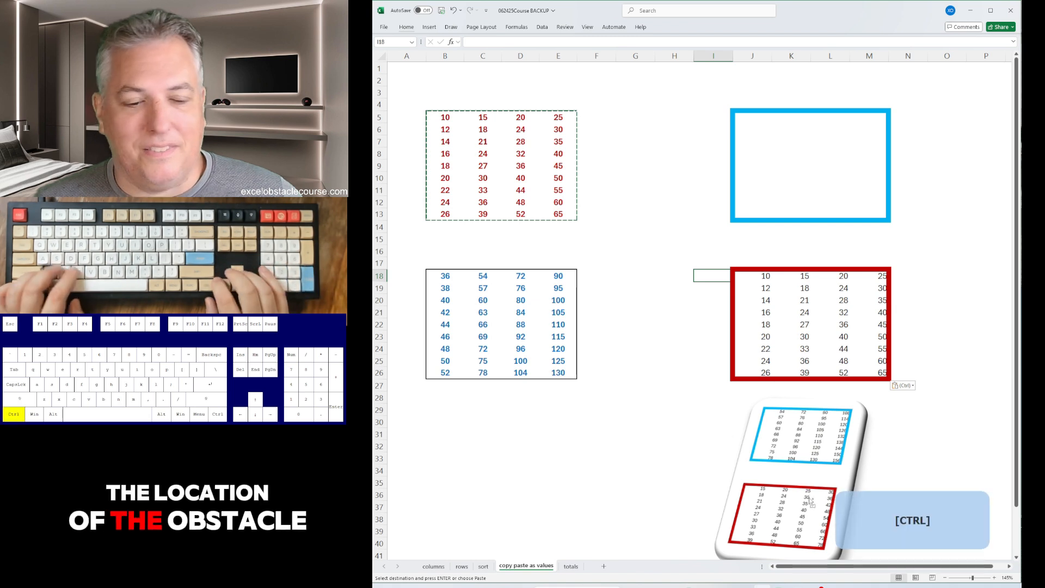
key(ctrl+Left)
key(ctrl+Left)
key(ctrl+Up)
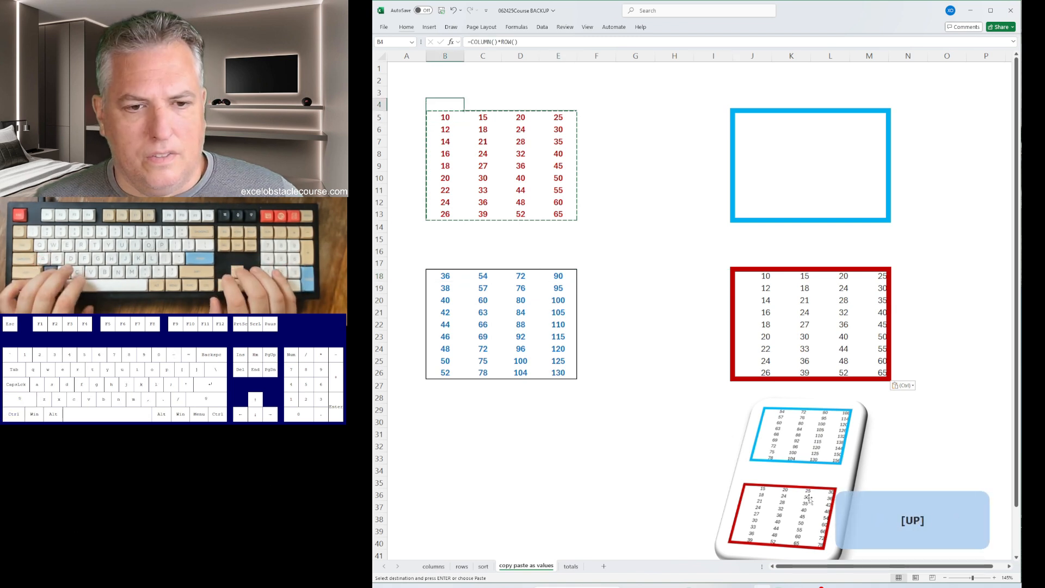
key(shift+space)
key(ctrl+plus)
key(ctrl+plus)
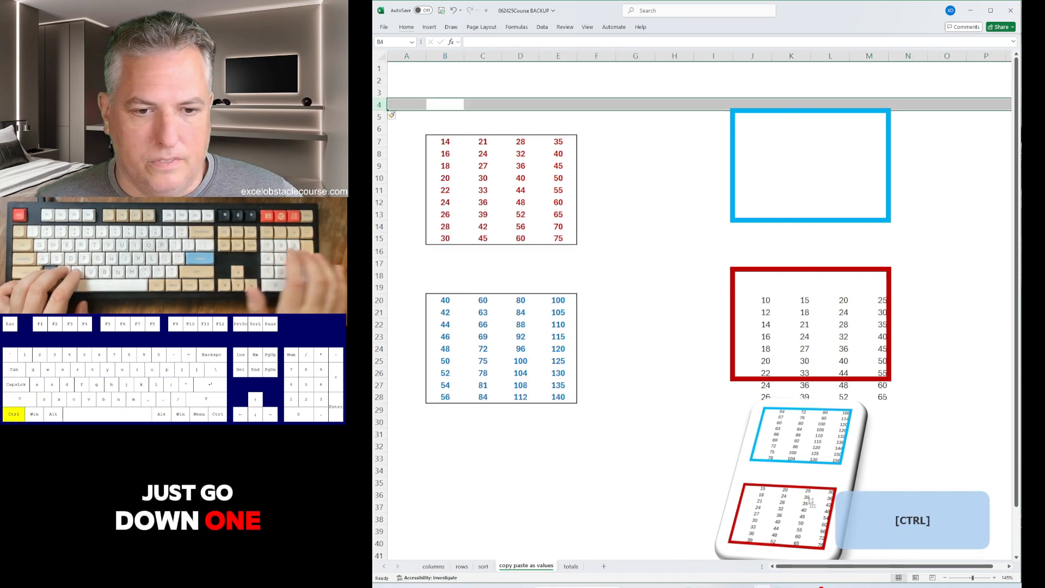
key(ctrl+plus)
Step: Undo the three row insertions above the red-number table
key(ctrl+z)
key(ctrl+z)
key(ctrl+z)
Step: Insert a blank column before column A to shift the source tables over
key(Left)
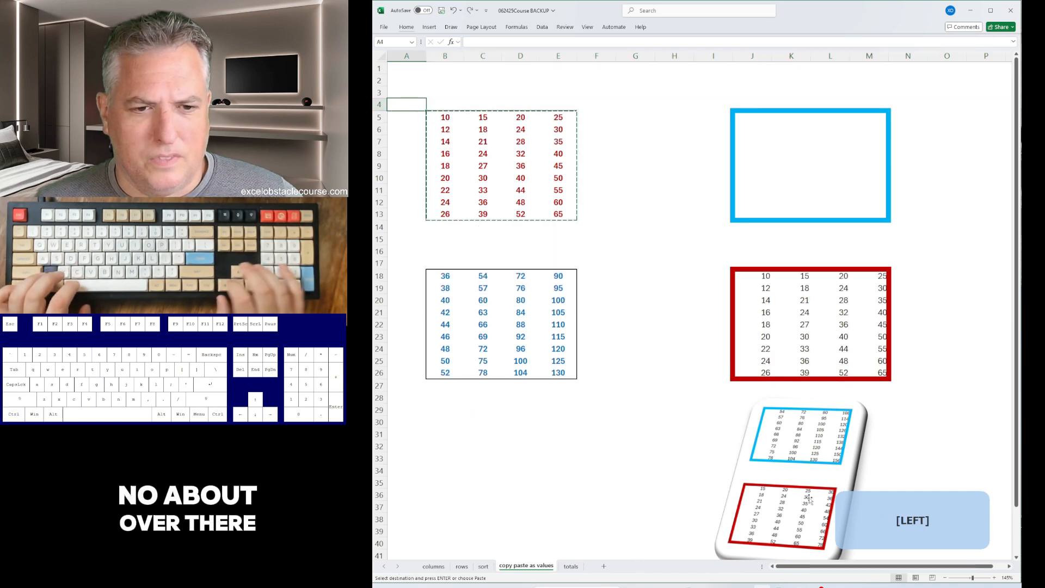
key(ctrl+space)
key(ctrl+plus)
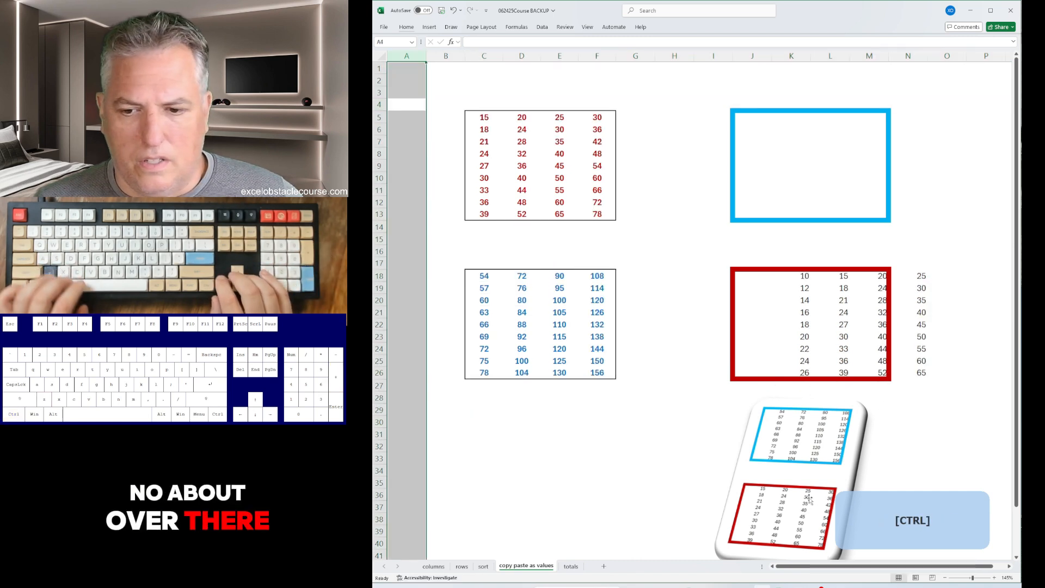
Step: Delete the previously pasted values in K18:N26 to empty the red frame
key(Right)
key(Right)
key(Right)
key(Right)
key(Right)
key(Right)
key(Right)
key(Right)
key(Right)
key(Right)
key(Right)
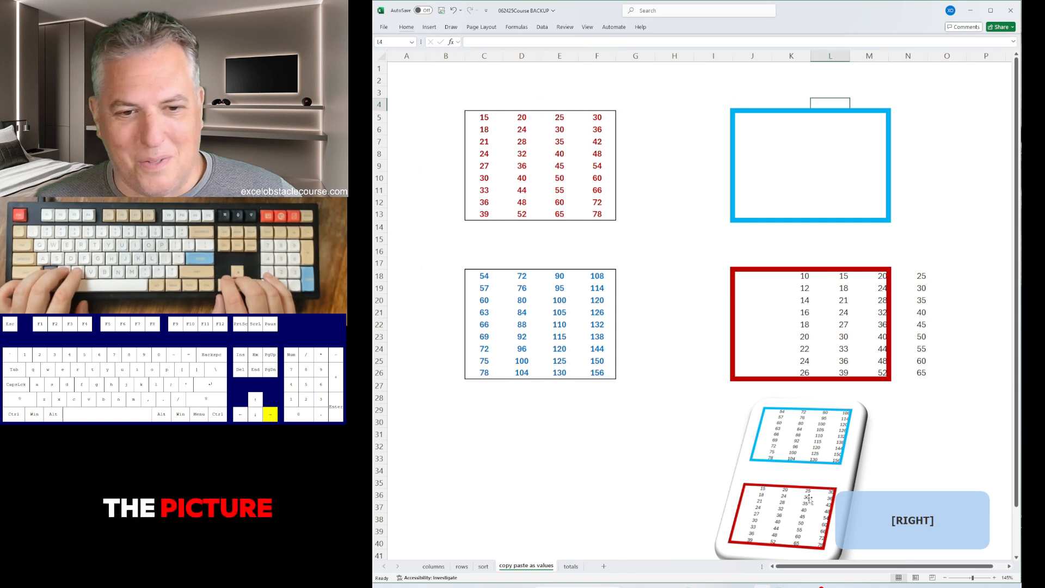
key(ctrl+Down)
key(ctrl+Left)
key(ctrl+shift+Right)
key(ctrl+shift+Down)
key(Delete)
Step: Copy the red-number table C5:F13 and paste it as values into the red frame starting at cell J18
key(ctrl+Left)
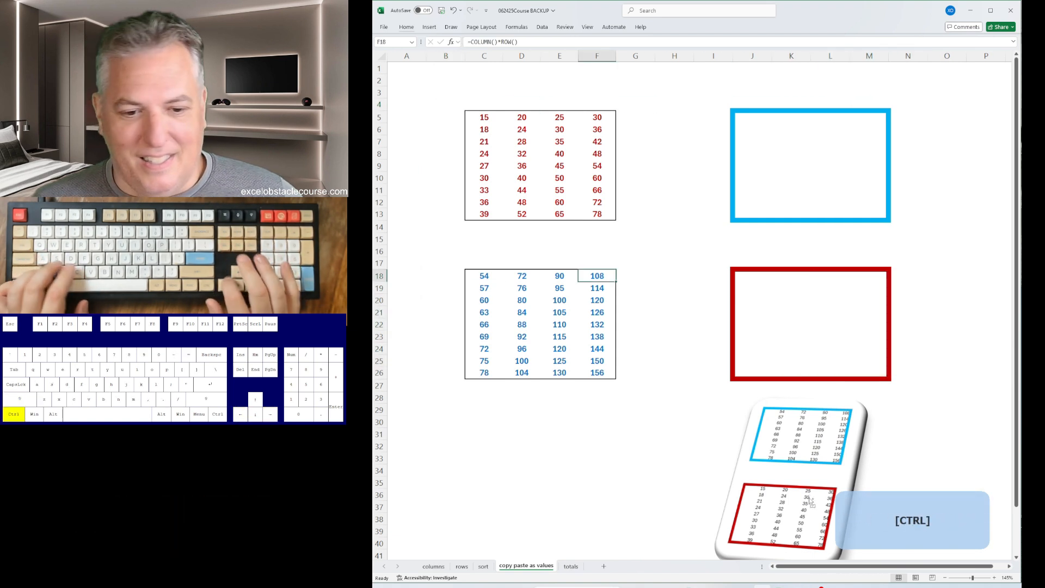
key(ctrl+Left)
key(ctrl+Up)
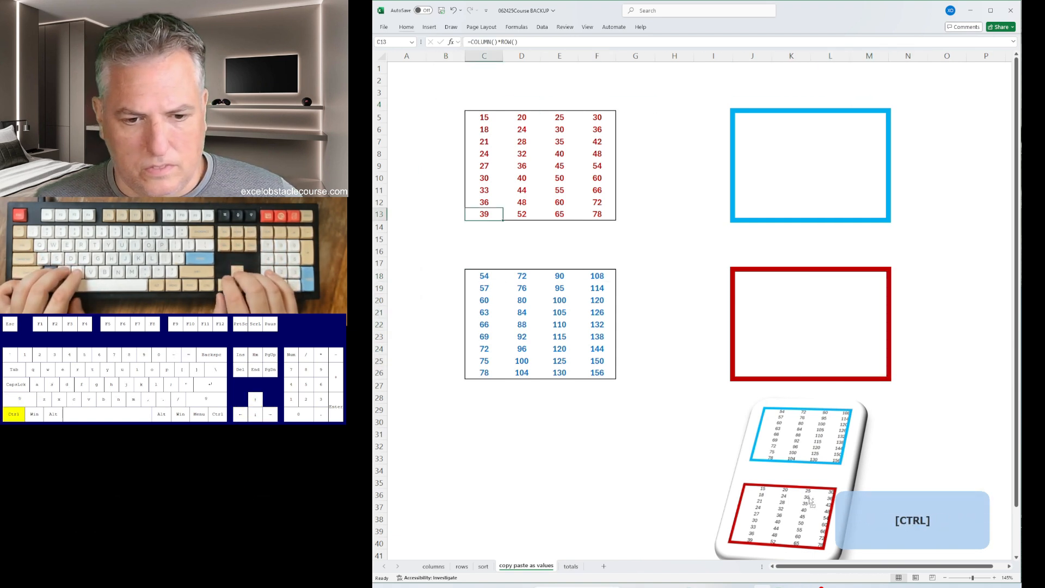
key(ctrl+a)
key(ctrl+c)
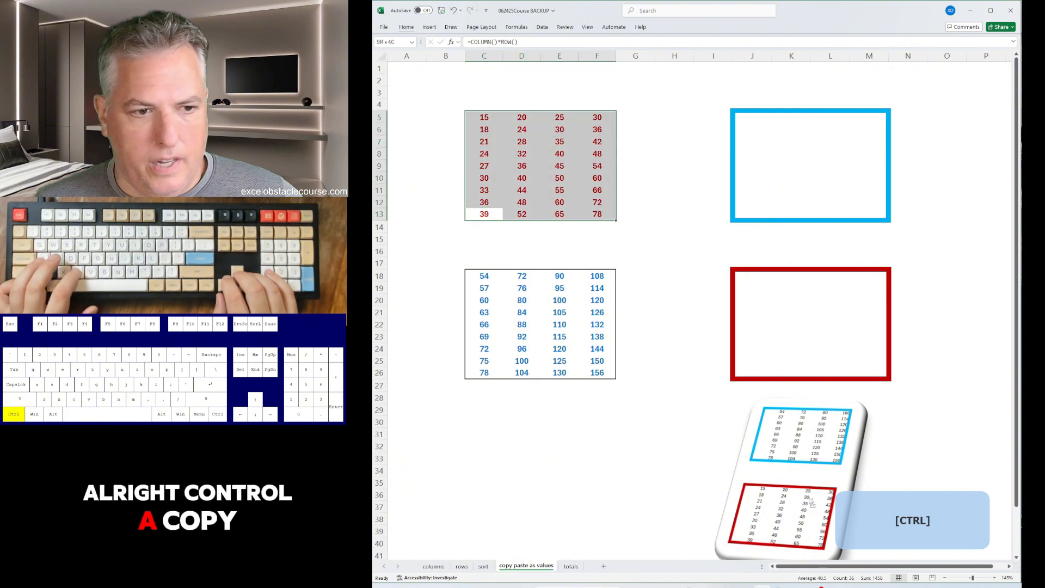
key(ctrl+Down)
key(ctrl+Right)
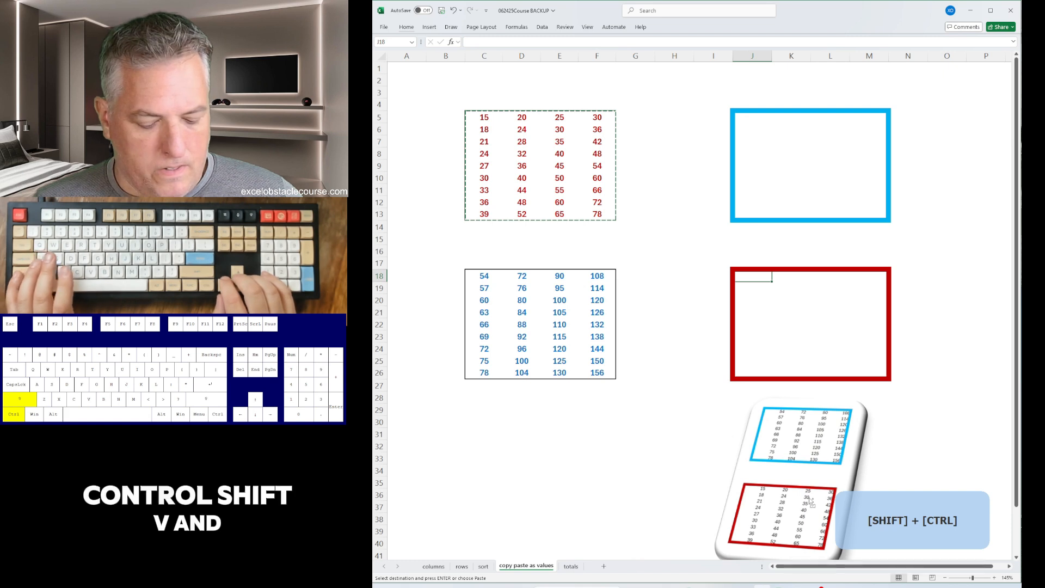
key(ctrl+shift+v)
Step: Copy the blue-number table C18:F26 and paste it as values into the blue frame starting at cell J5
key(ctrl+Left)
key(ctrl+Left)
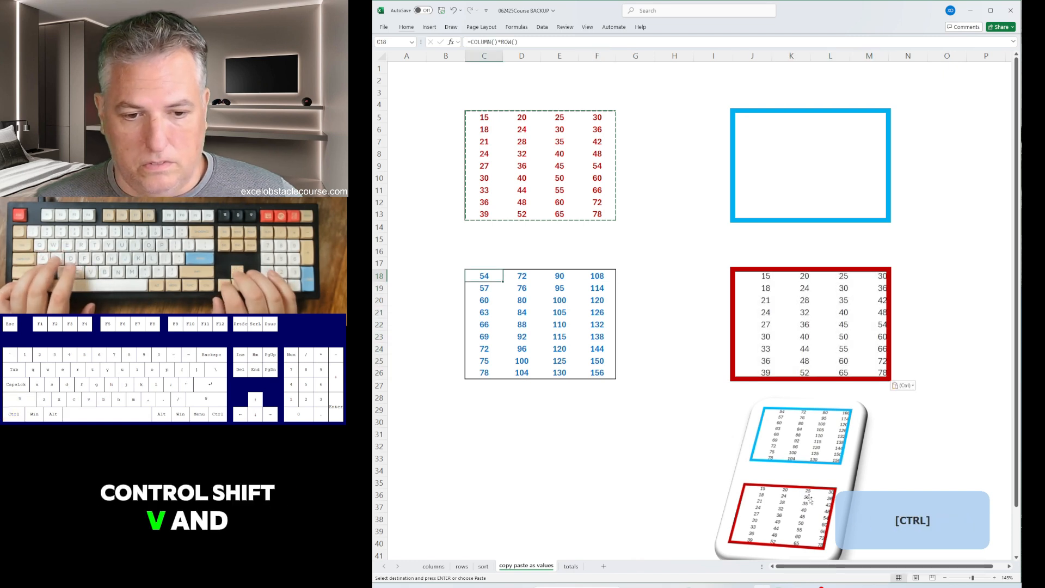
key(ctrl+a)
key(ctrl+c)
key(ctrl+Up)
key(ctrl+Up)
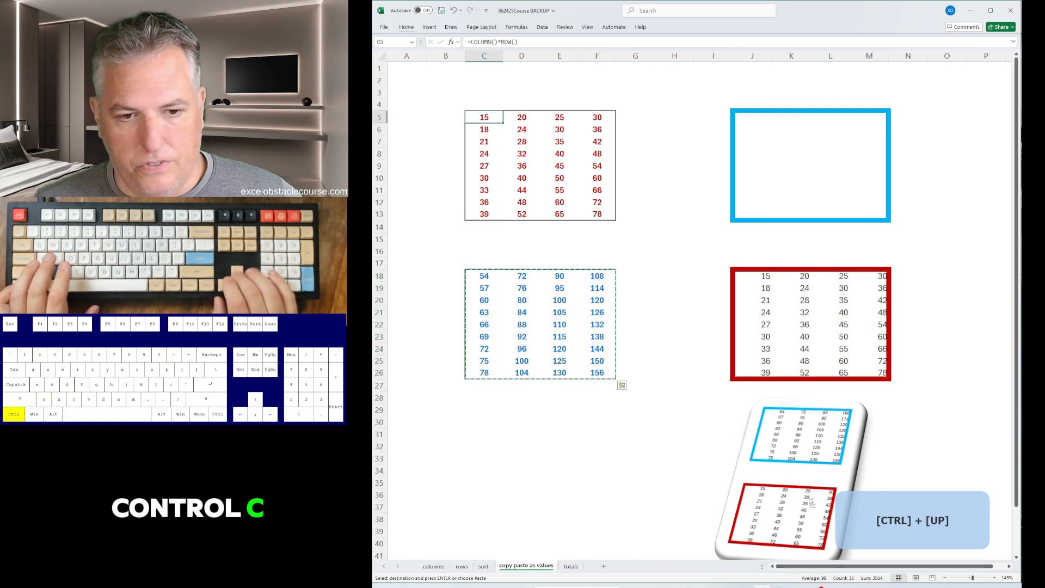
key(ctrl+Right)
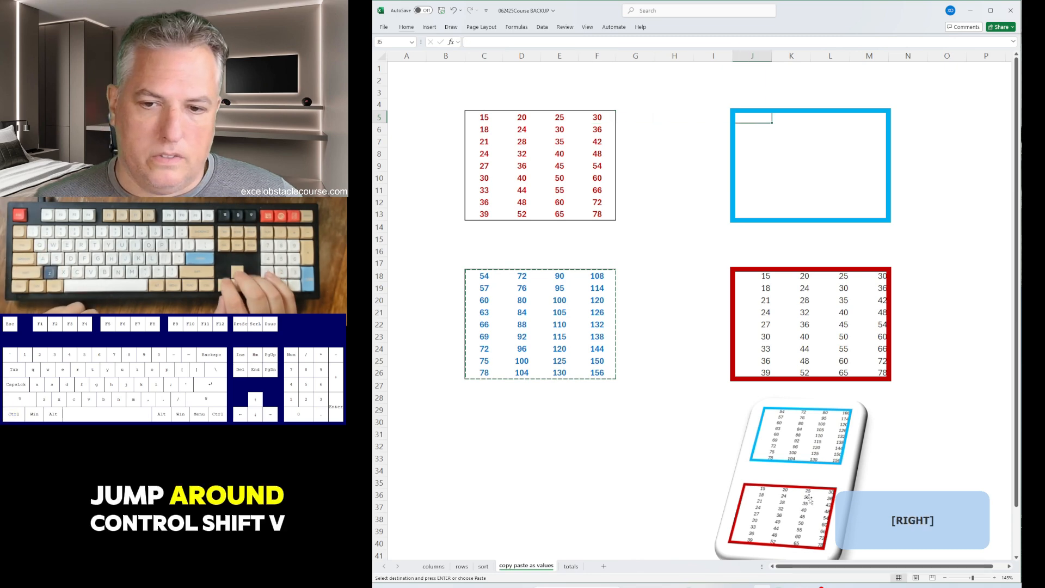
key(ctrl+shift+v)
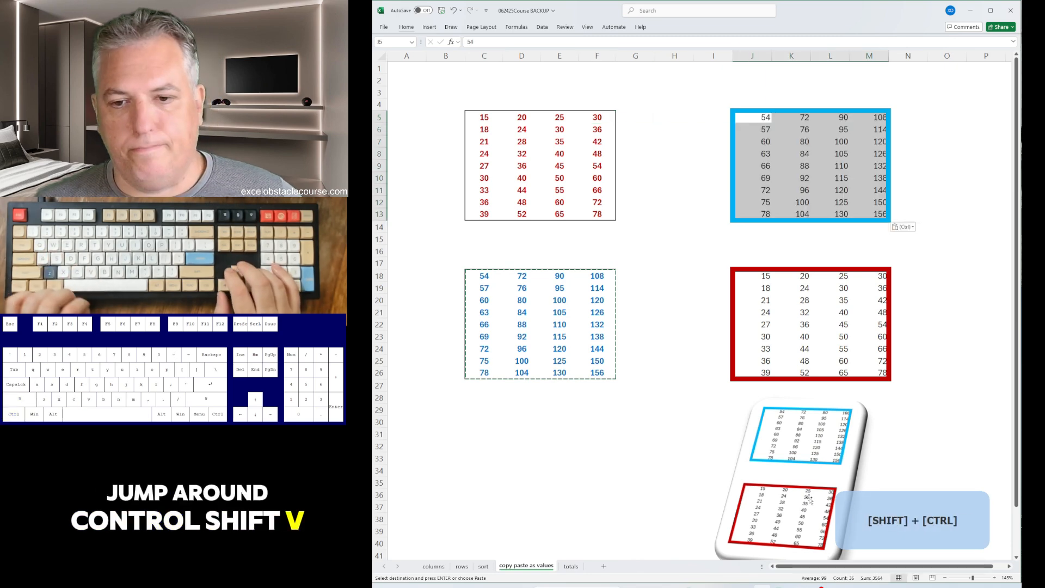
Step: Open the totals sheet, deselect the text box and make B20 the active cell
key(ctrl+Page_Down)
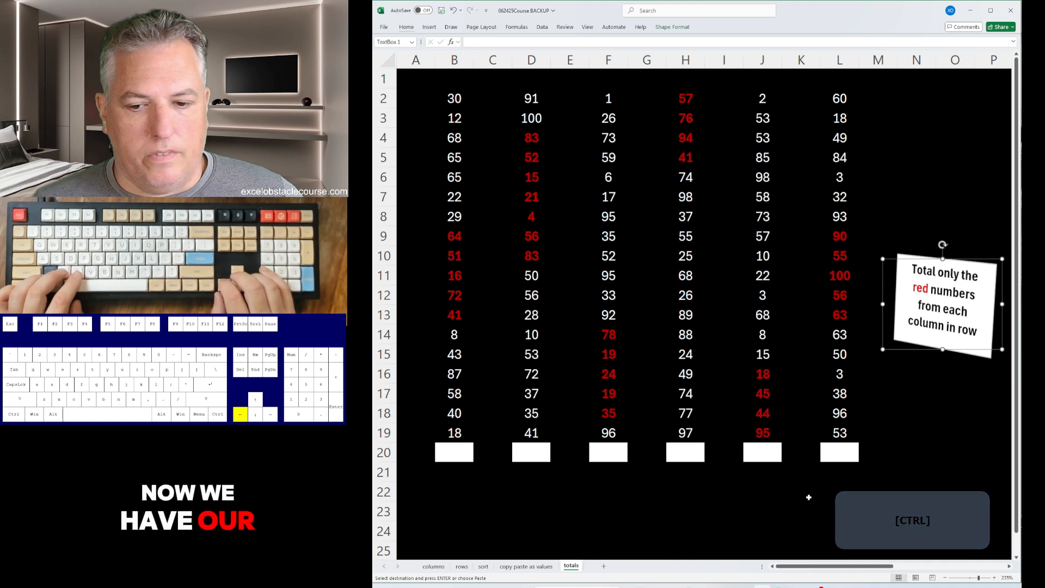
key(Left)
key(Right)
key(Escape)
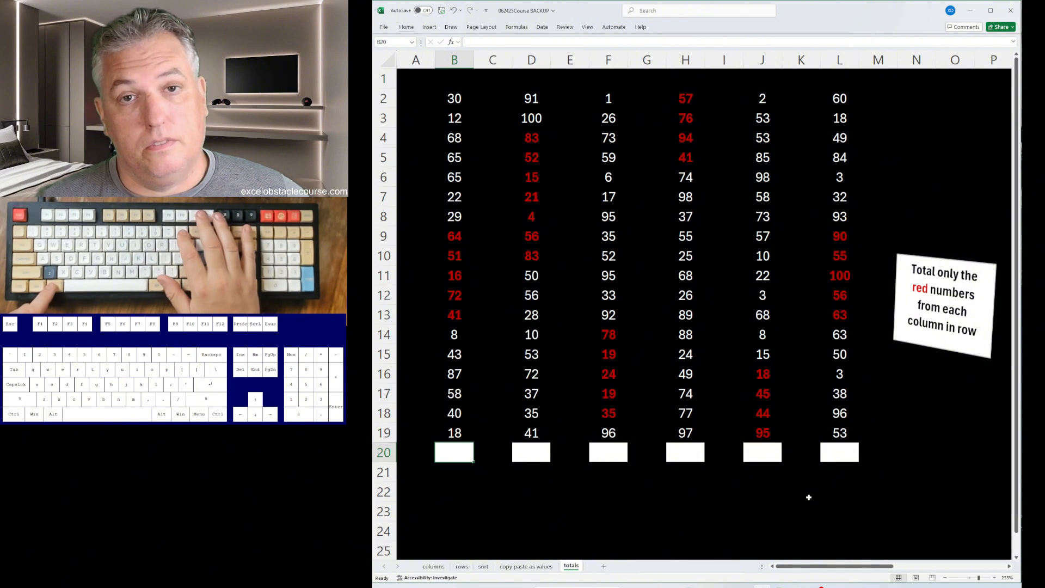
Step: Total the red numbers of column B in B20 with =SUM(B9:B13)
key(alt+equal)
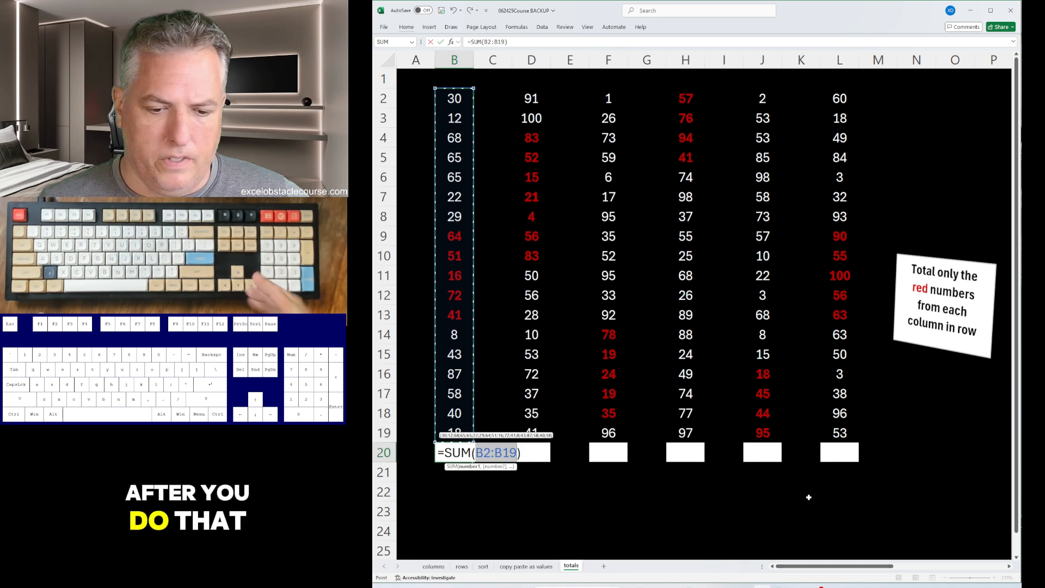
key(Down)
key(Down)
key(Down)
key(Up)
key(Up)
key(Up)
key(Up)
key(Down)
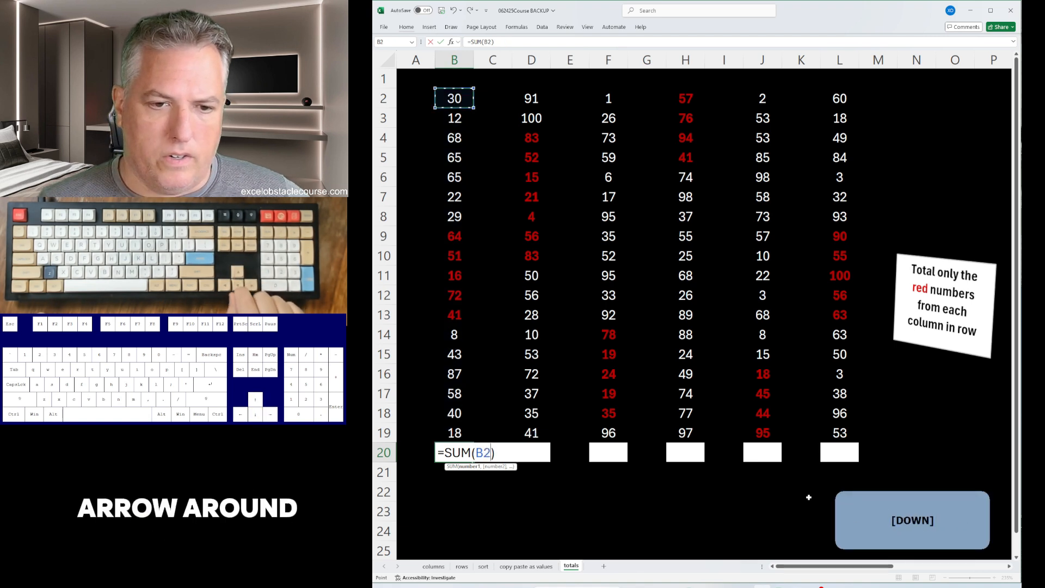
key(Down)
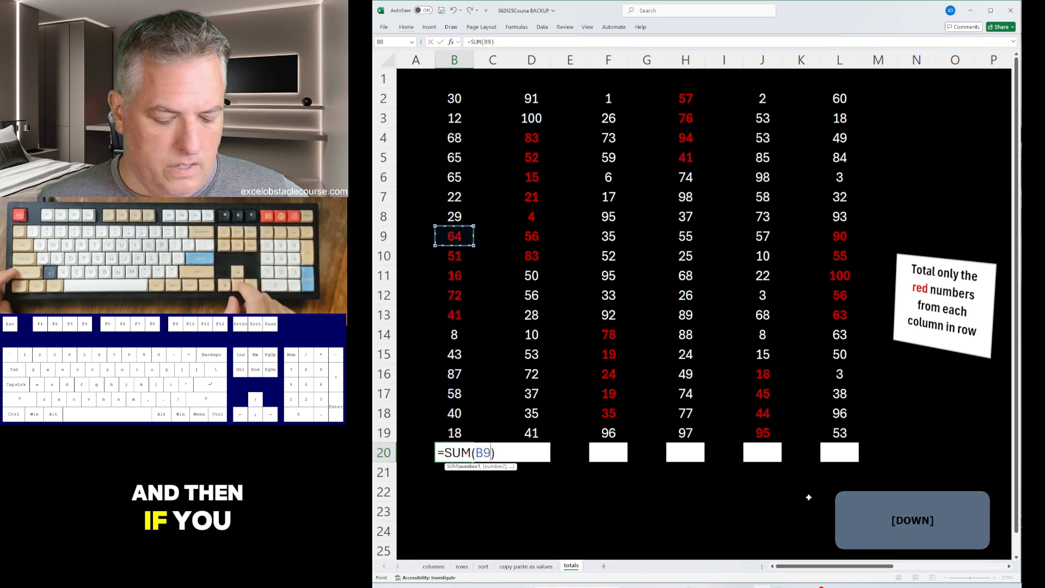
key(shift+Down)
key(shift+Down)
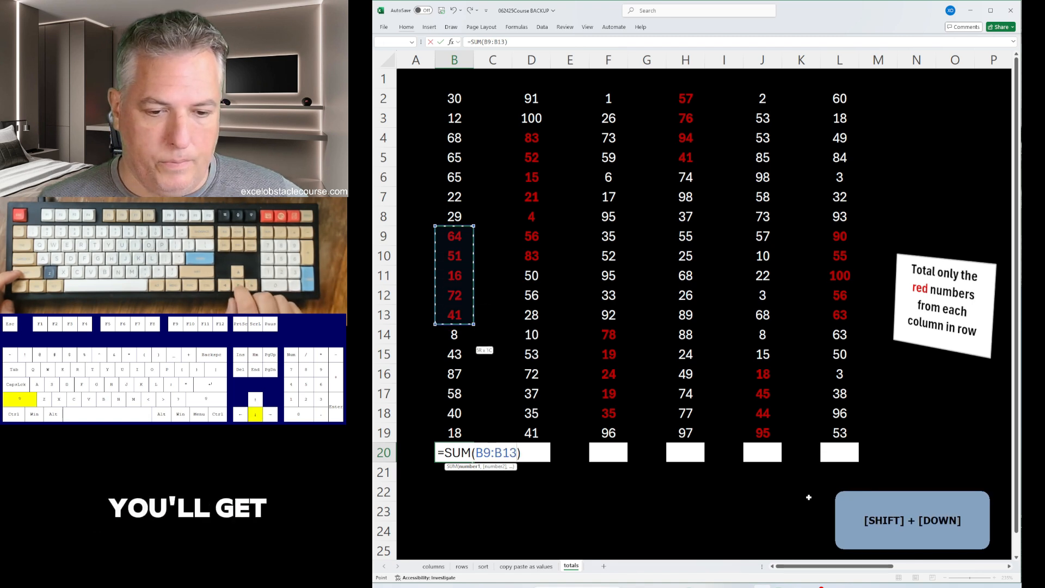
key(shift+Down)
key(shift+Up)
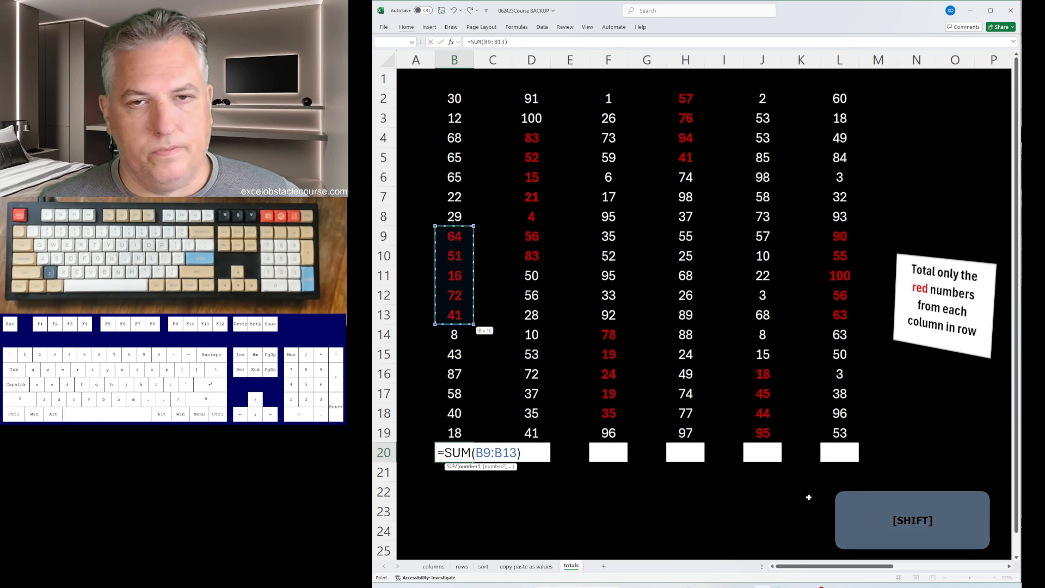
key(Return)
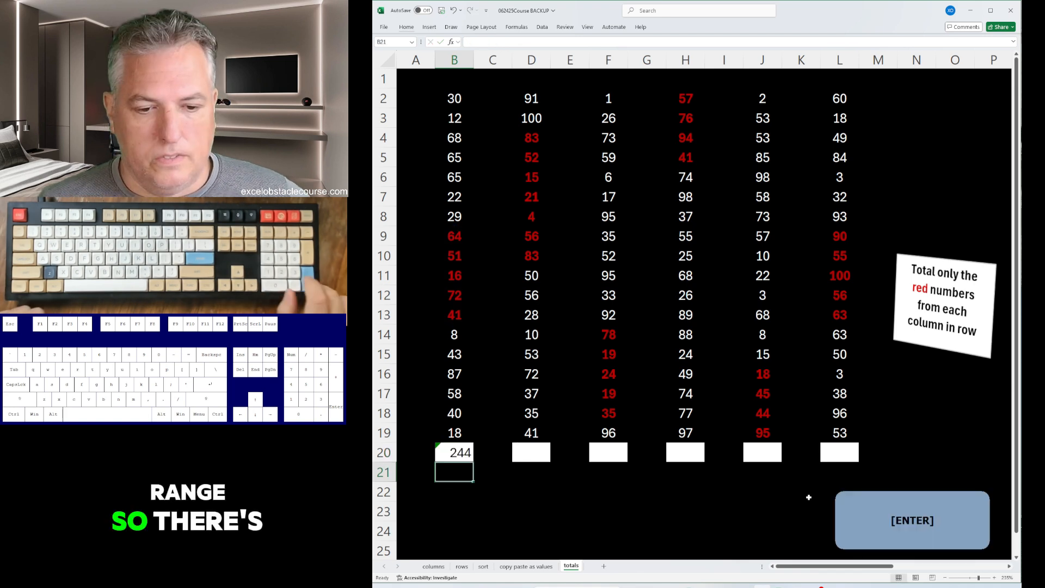
Step: Total the red numbers of column D in D20 by summing D4:D10
key(Up)
key(Right)
key(Right)
key(alt+equal)
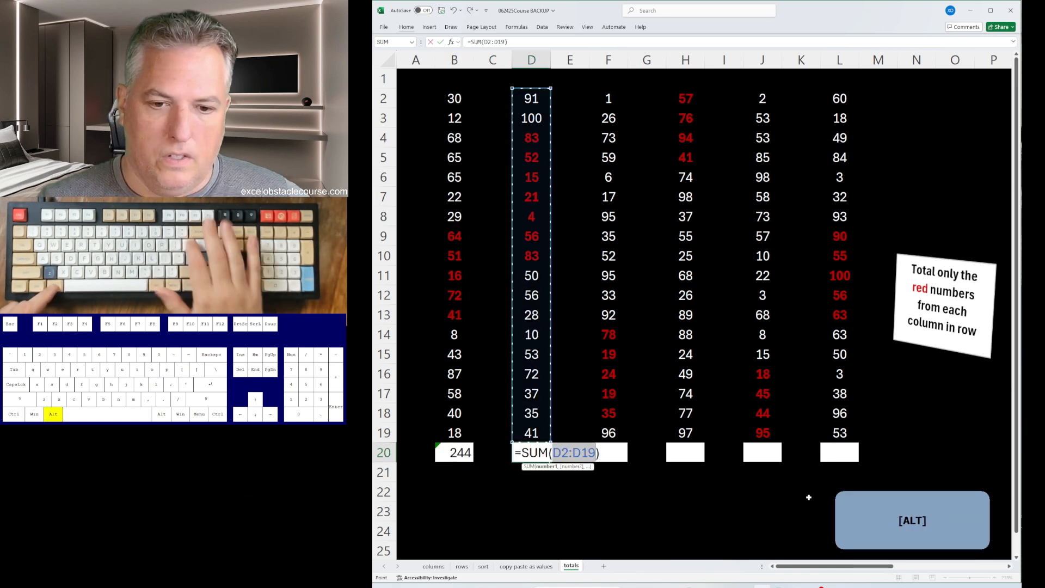
key(Up)
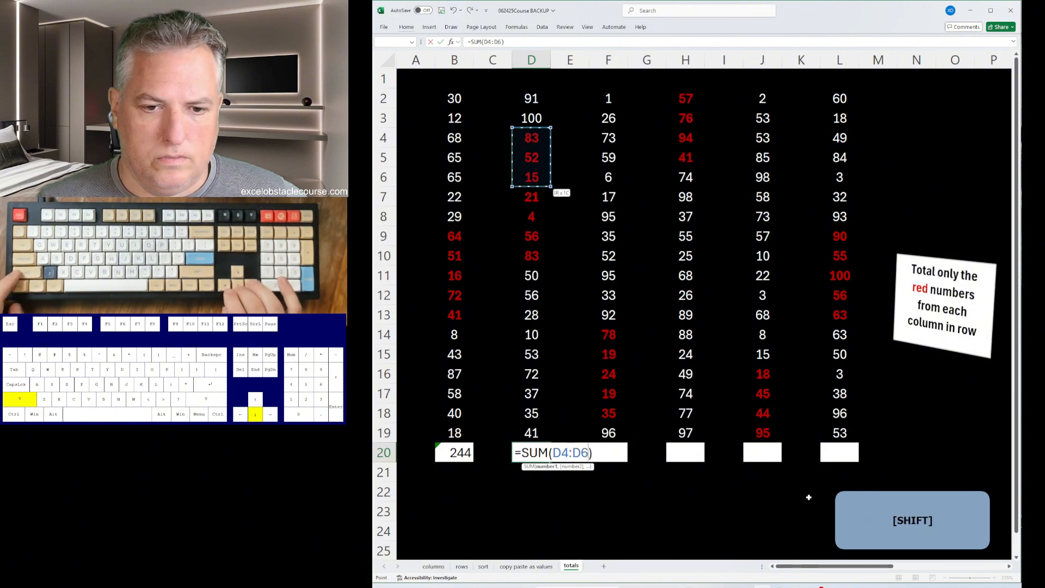
key(Return)
Step: Total the red numbers of column F in F20 by summing F14:F18
key(Right)
key(Right)
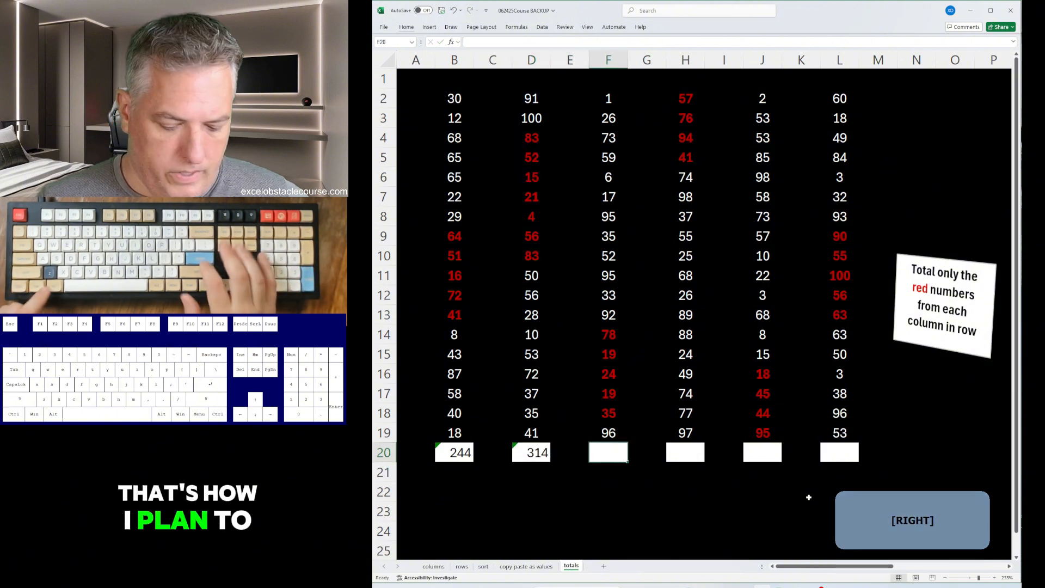
key(alt+equal)
key(Up)
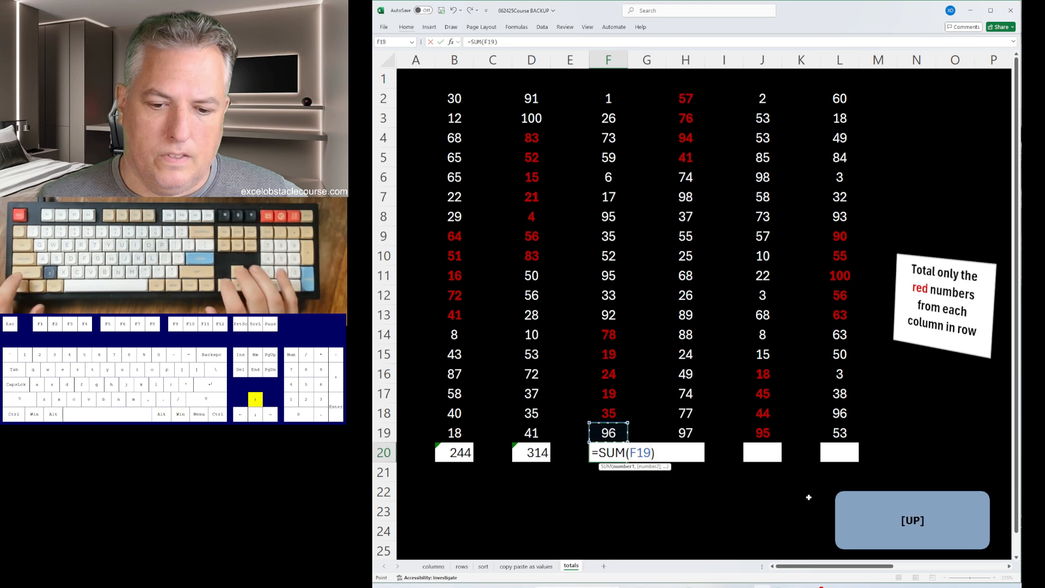
key(Return)
Step: Total the red numbers of column H in H20 with =SUM(H2:H5)
key(Right)
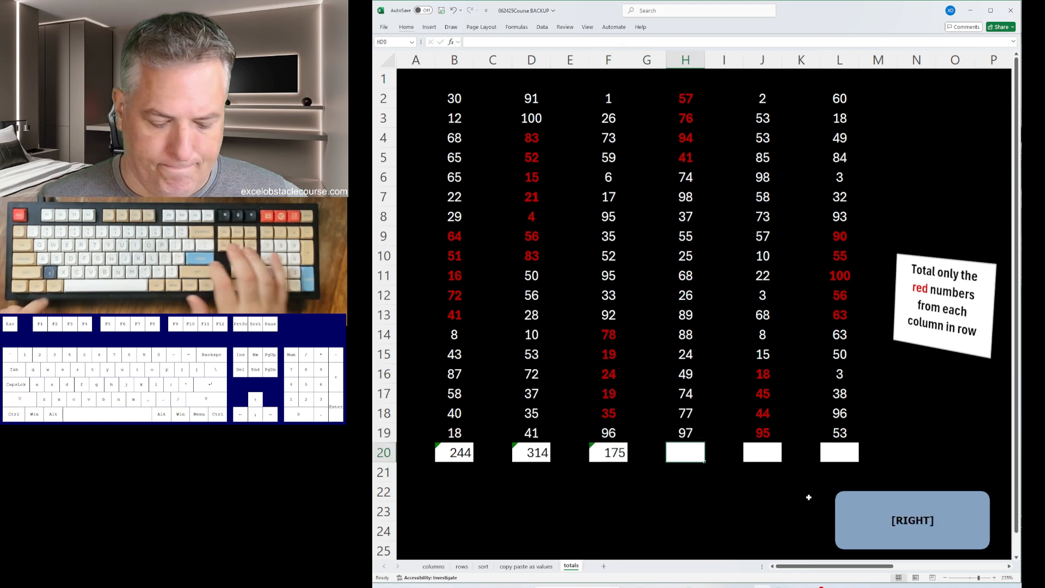
key(alt+equal)
key(Up)
key(Down)
key(shift+Down)
key(shift+Down)
key(shift+Down)
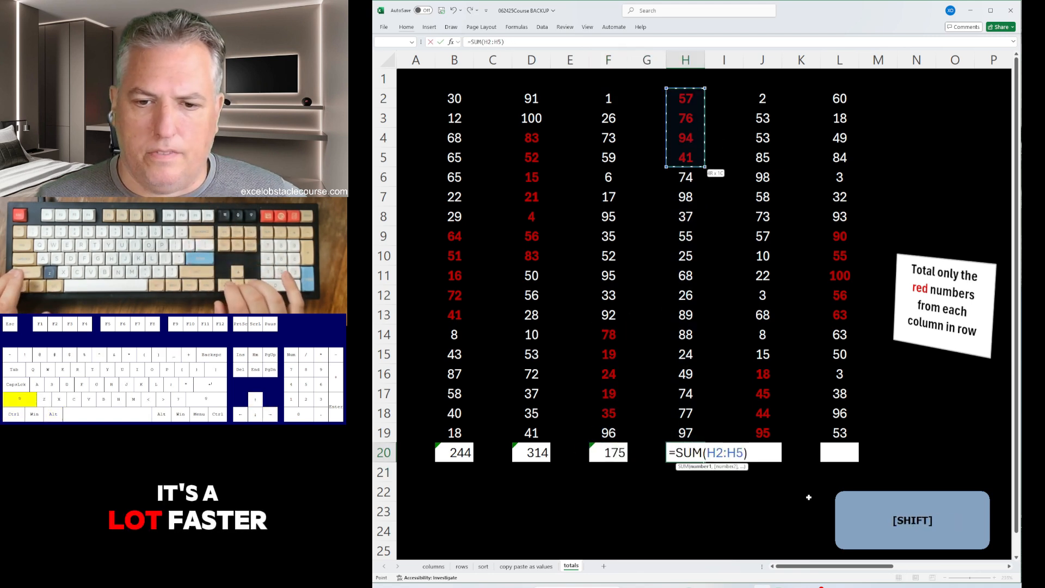
key(Return)
Step: Total the red numbers of column J in J20 by summing J16:J19
key(Up)
key(Right)
key(Right)
key(alt+equal)
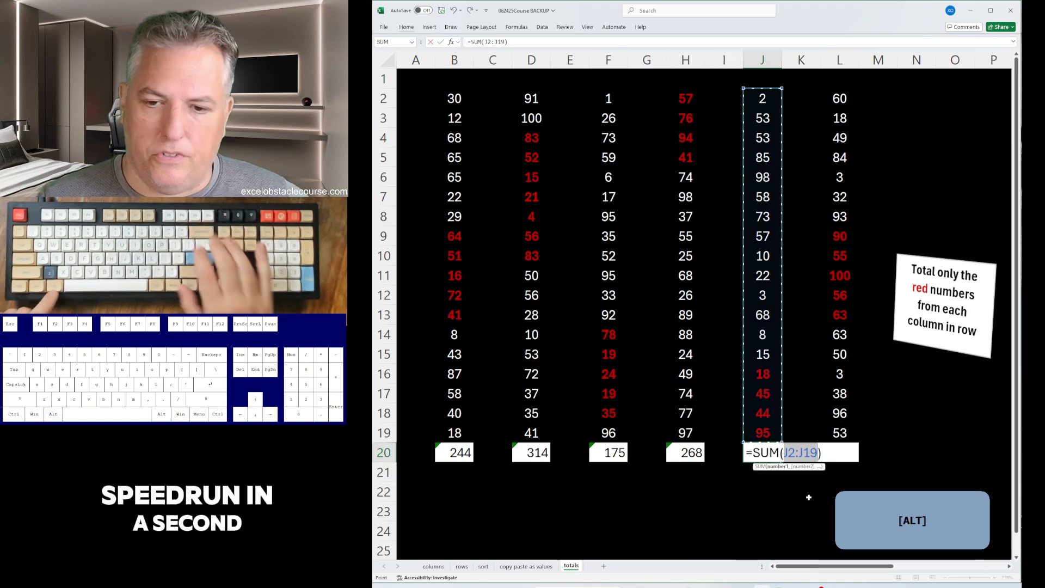
key(Down)
key(ctrl+Down)
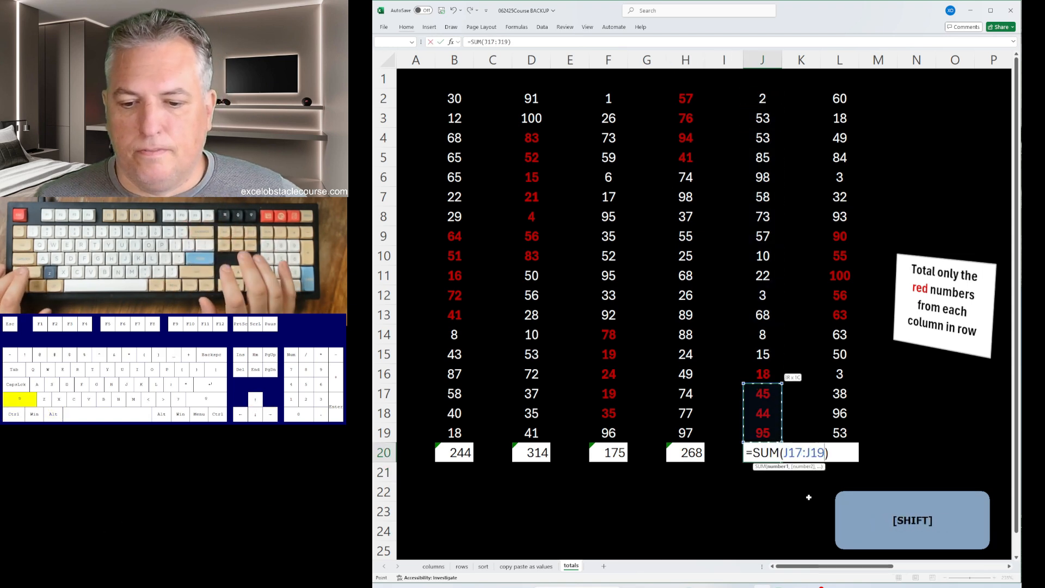
key(Return)
Step: Total the red numbers of column L in L20 by summing L9:L13
key(Up)
key(Right)
key(Right)
key(alt+equal)
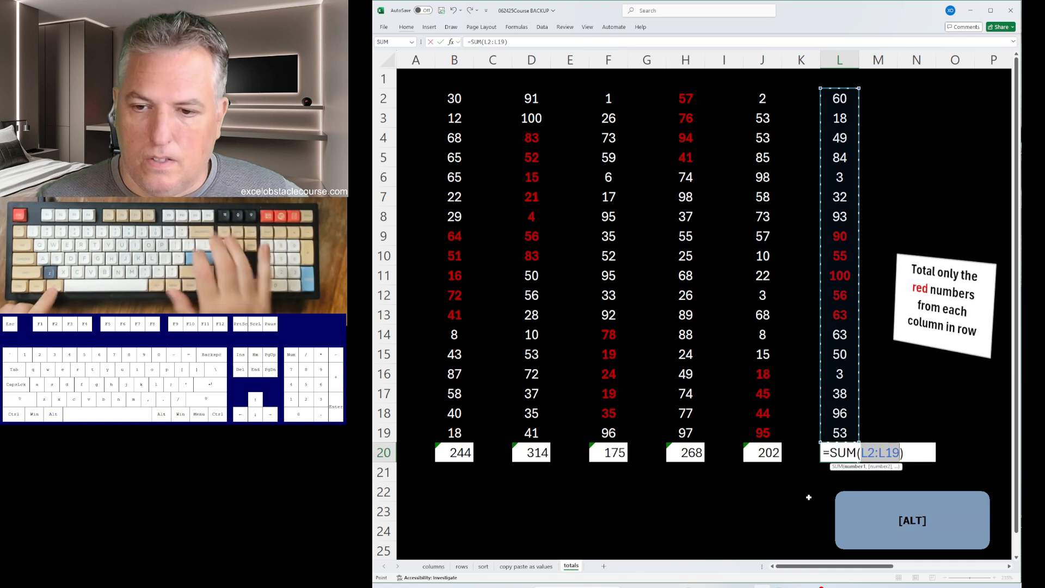
key(Up)
key(Down)
key(Down)
key(Up)
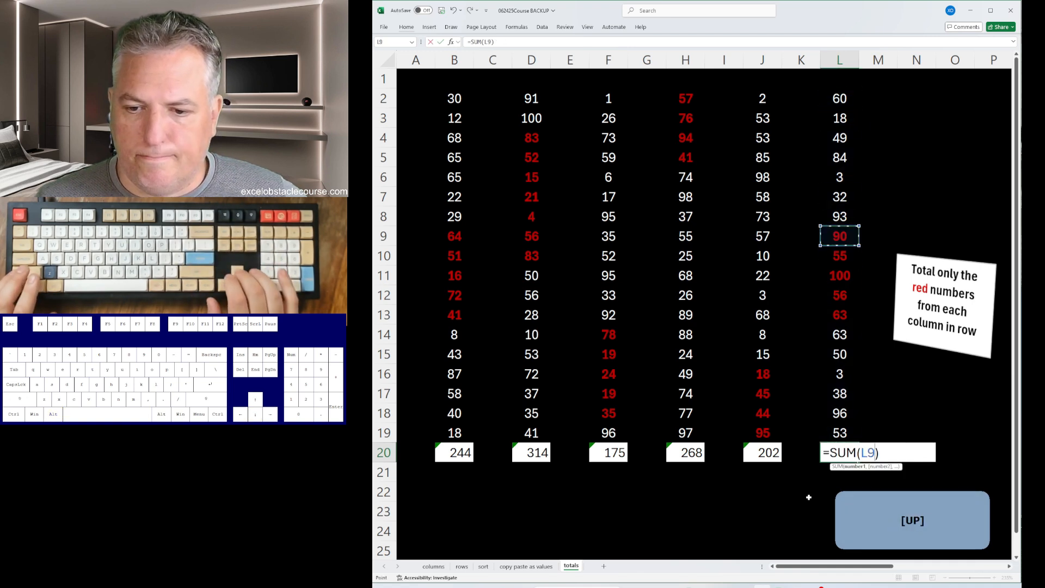
key(shift+Down)
key(shift+Down)
key(shift+Down)
key(shift+Down)
key(Return)
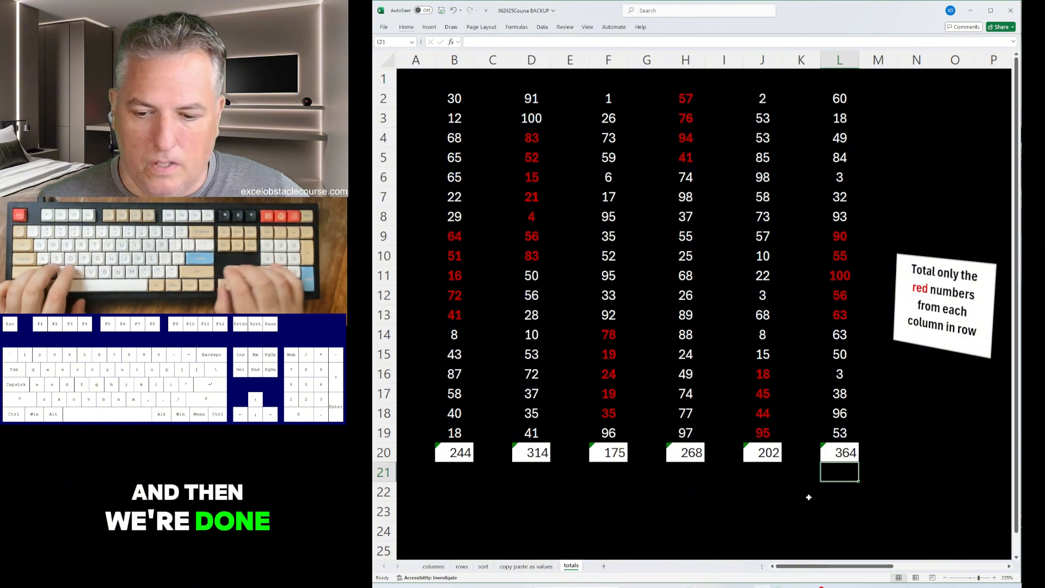
Step: Undo the red-number totals entered in row 20
key(ctrl+z)
key(ctrl+z)
key(ctrl+z)
key(ctrl+z)
key(ctrl+z)
key(ctrl+z)
key(ctrl+z)
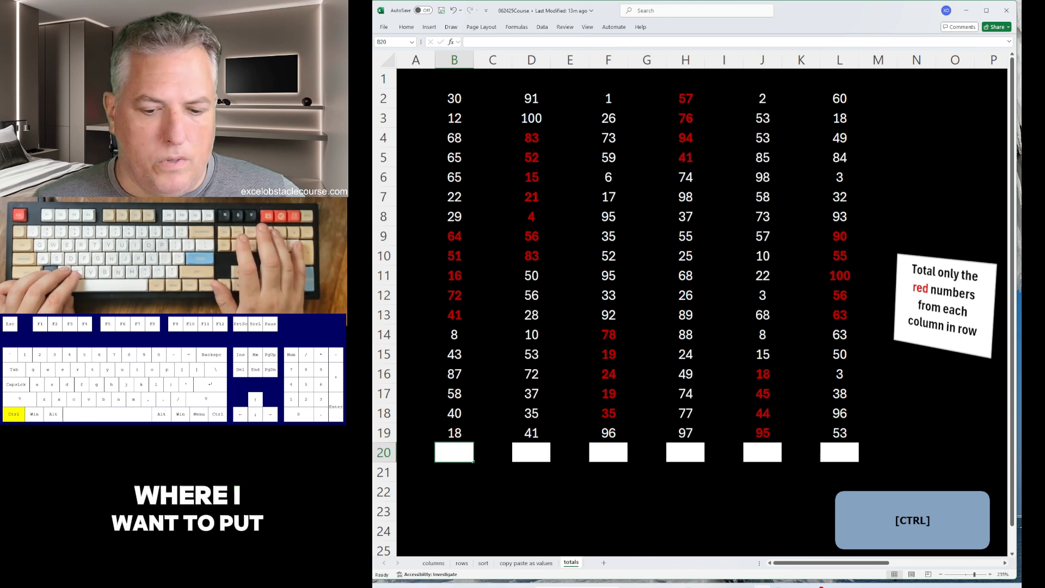
Step: Go back to the columns sheet and set its starting cell to A4
key(ctrl+Page_Up)
key(ctrl+Page_Up)
key(ctrl+Page_Up)
key(ctrl+Page_Up)
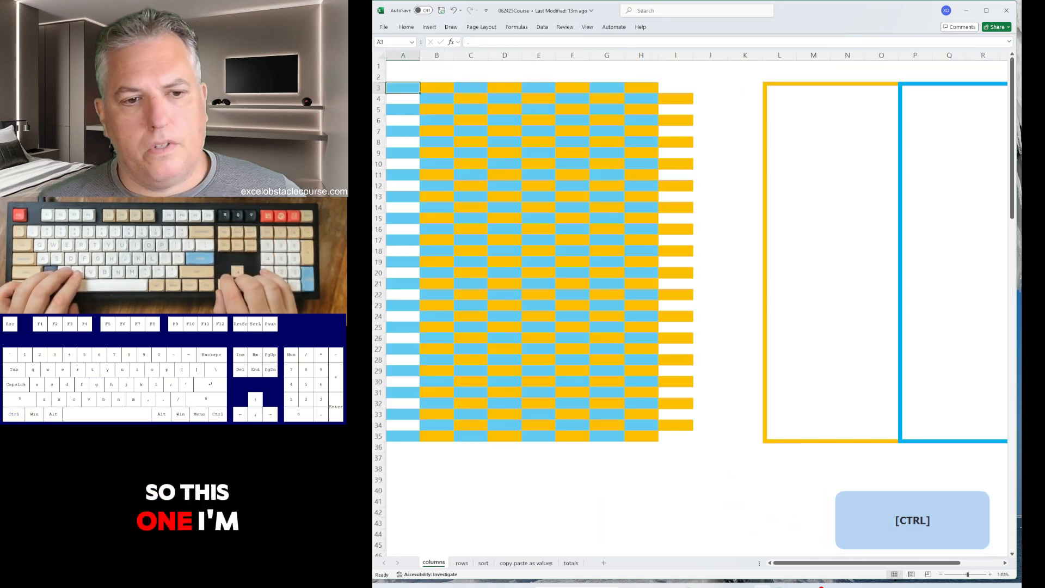
key(Down)
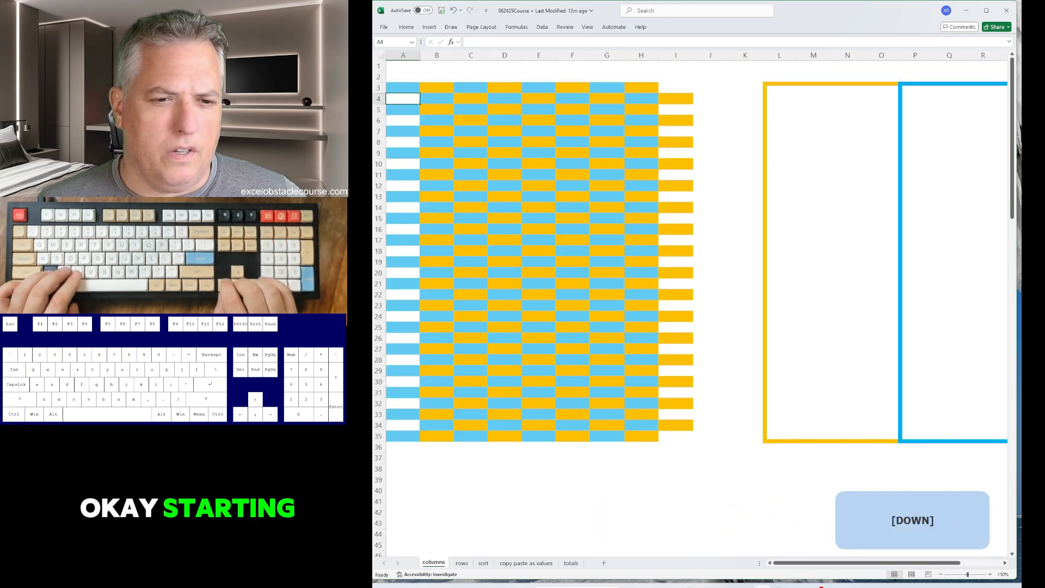
Step: Pass through the rows sheet to the sort sheet and select the header cell B3 as its starting cell
key(ctrl+Page_Down)
key(ctrl+Page_Down)
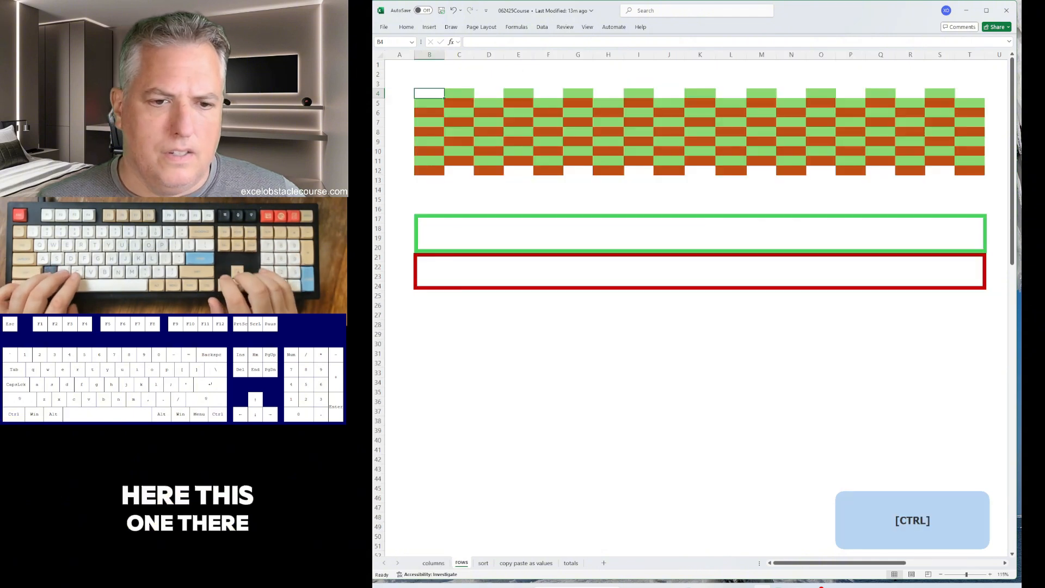
key(Up)
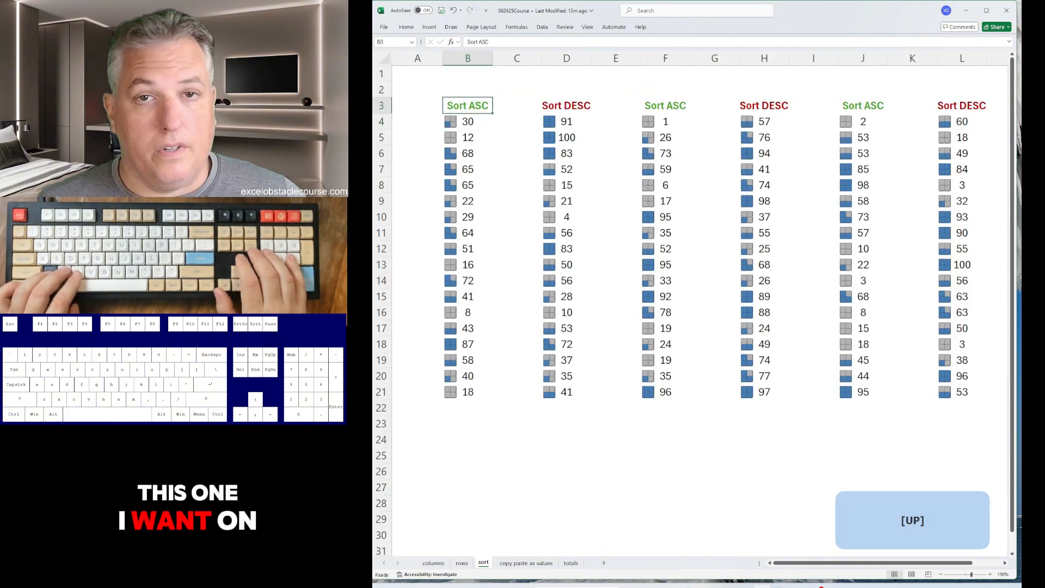
Step: Try an ascending sort of the column B list from cell B21, undo it and return to the header
key(ctrl+Down)
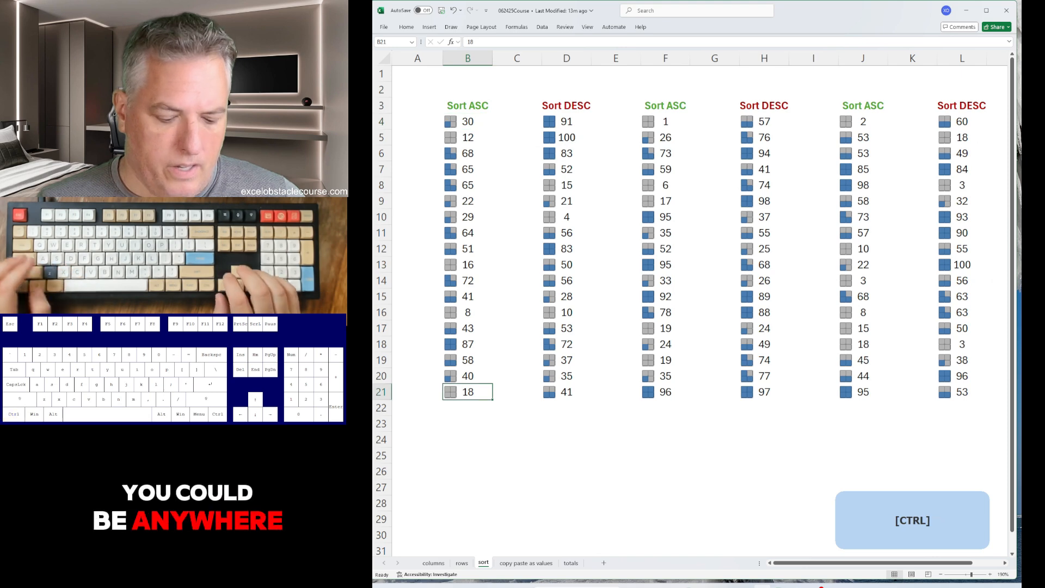
key(alt+a)
key(s)
key(a)
key(ctrl+z)
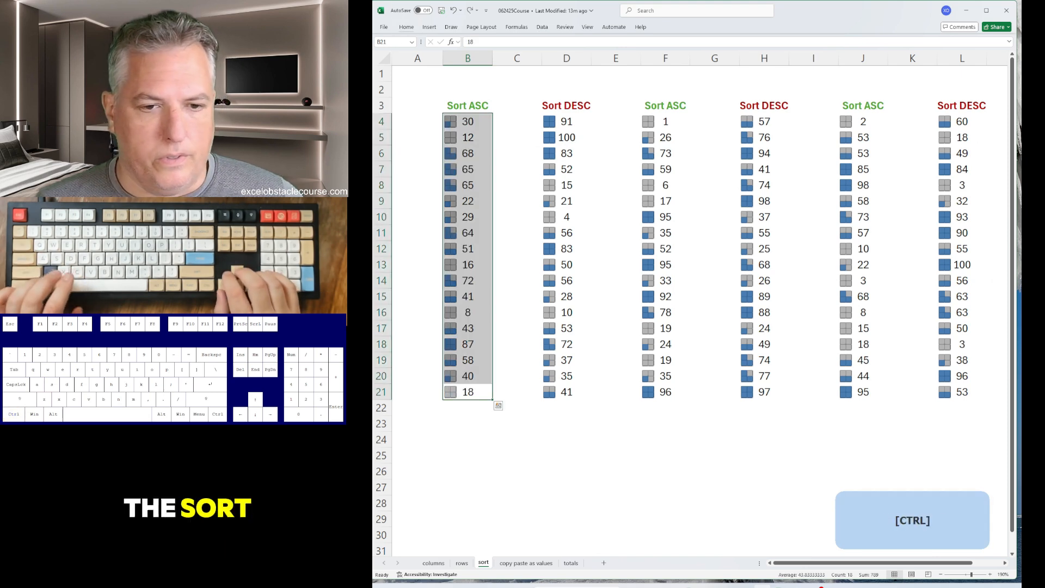
key(ctrl+Up)
Step: Check the starting cells on the copy paste as values and totals sheets, keeping B20 selected on totals
key(ctrl+Page_Down)
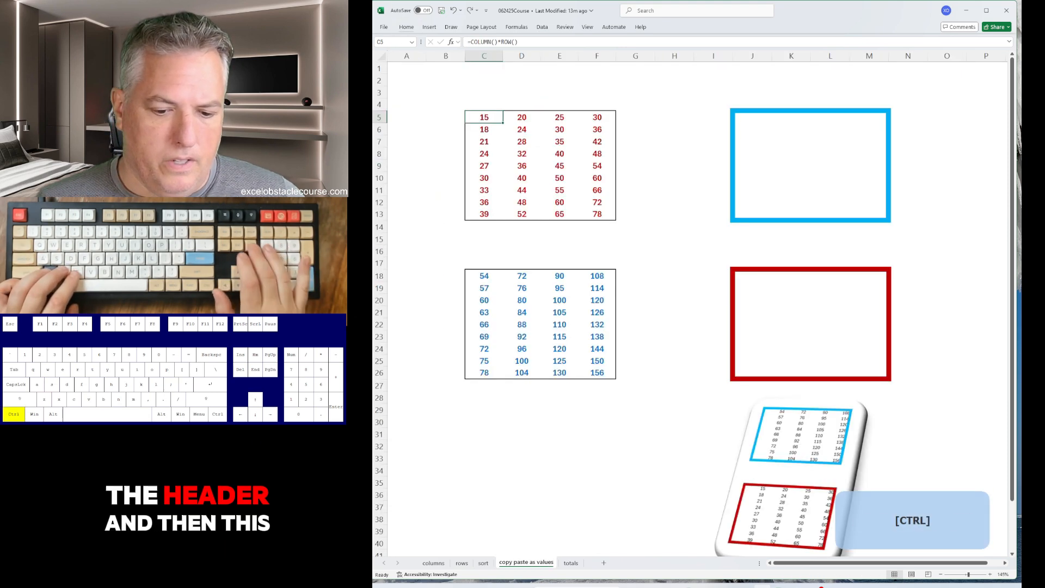
key(ctrl+Page_Down)
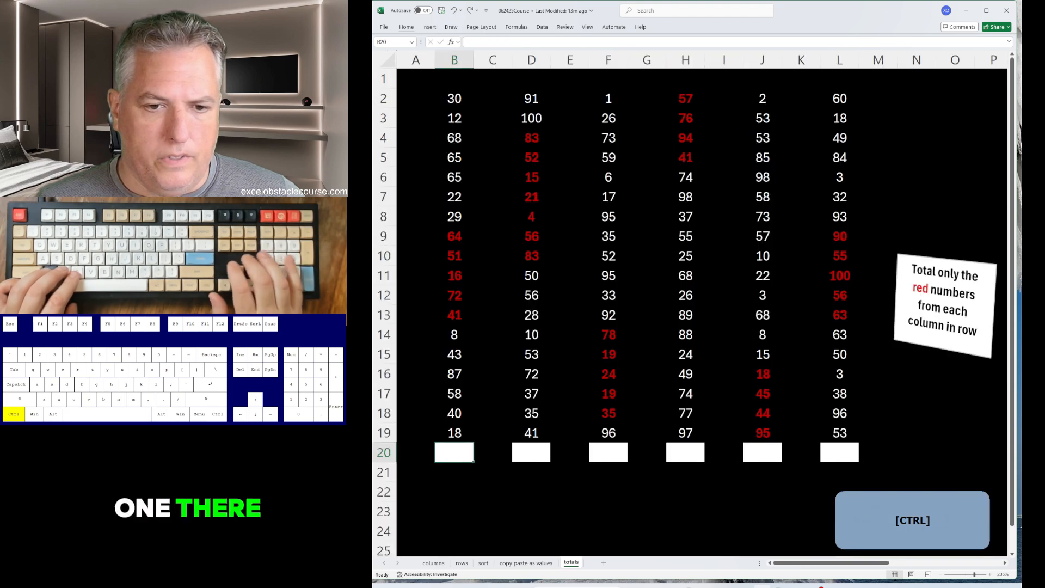
key(ctrl+Left)
key(ctrl+Right)
key(ctrl+Left)
key(Right)
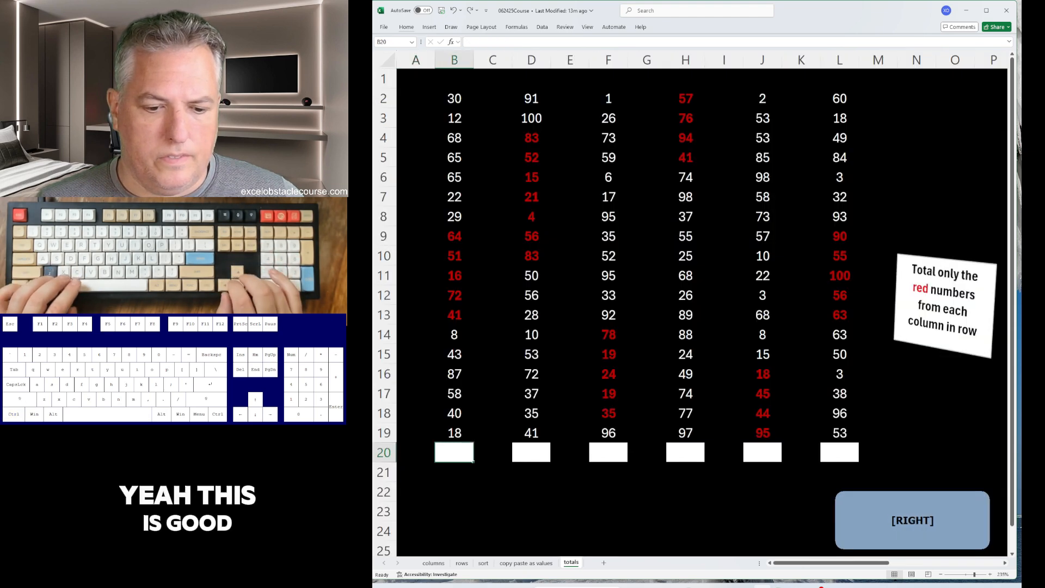
Step: Return to the columns sheet at the beginning of the obstacle course workbook
key(ctrl+Page_Up)
key(ctrl+Page_Up)
key(ctrl+Page_Up)
key(ctrl+Page_Up)
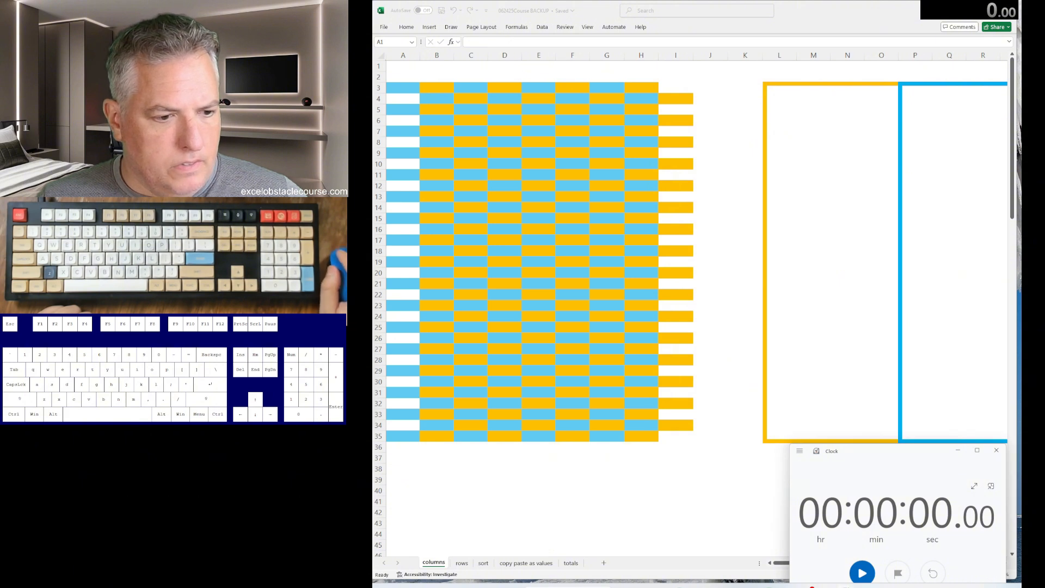
click(968, 11)
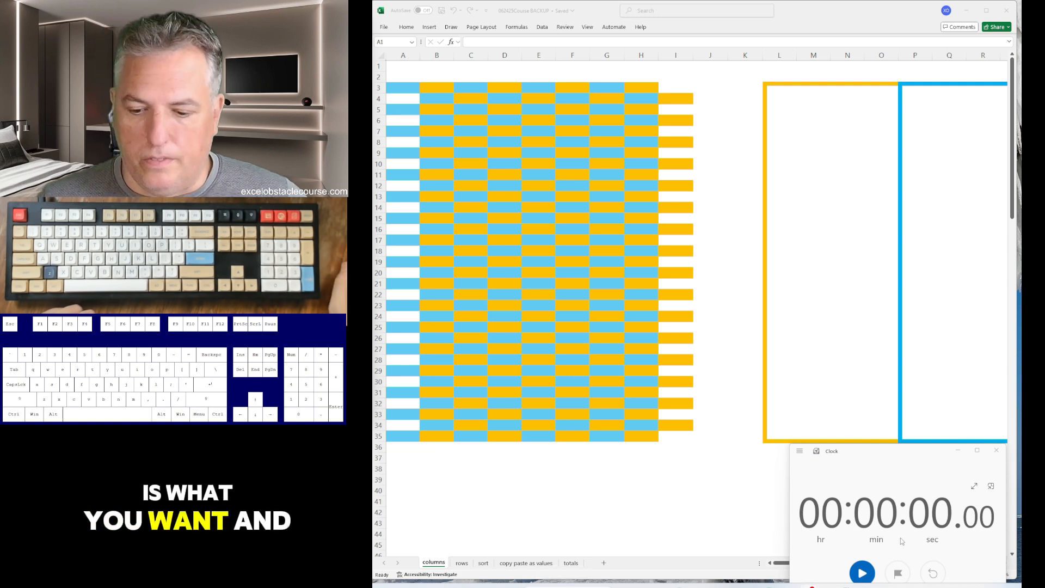
Step: Close the Clock navigation pane and move the stopwatch window up so its controls are fully in view
click(889, 461)
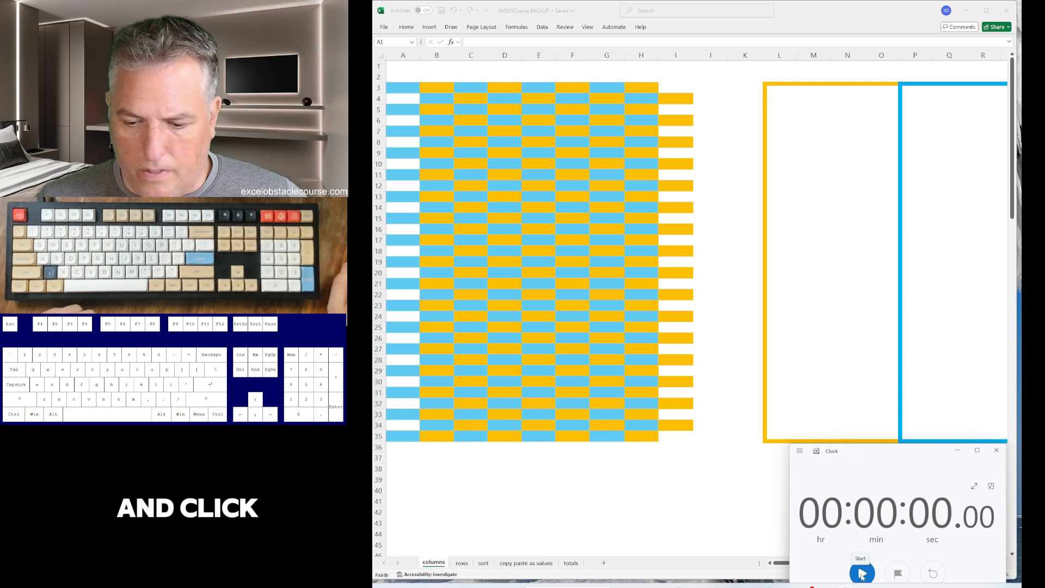
click(899, 457)
key(space)
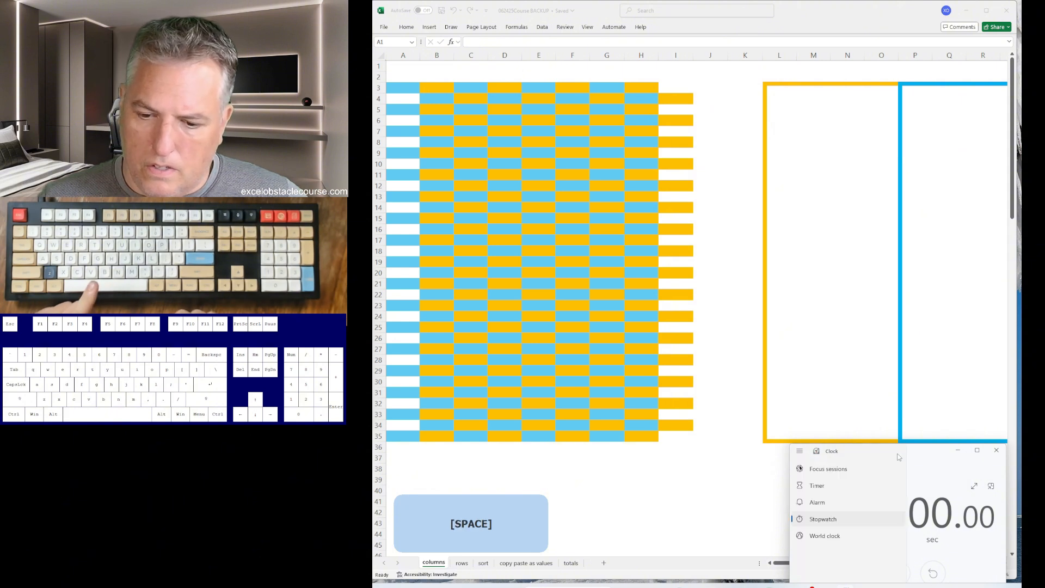
click(923, 457)
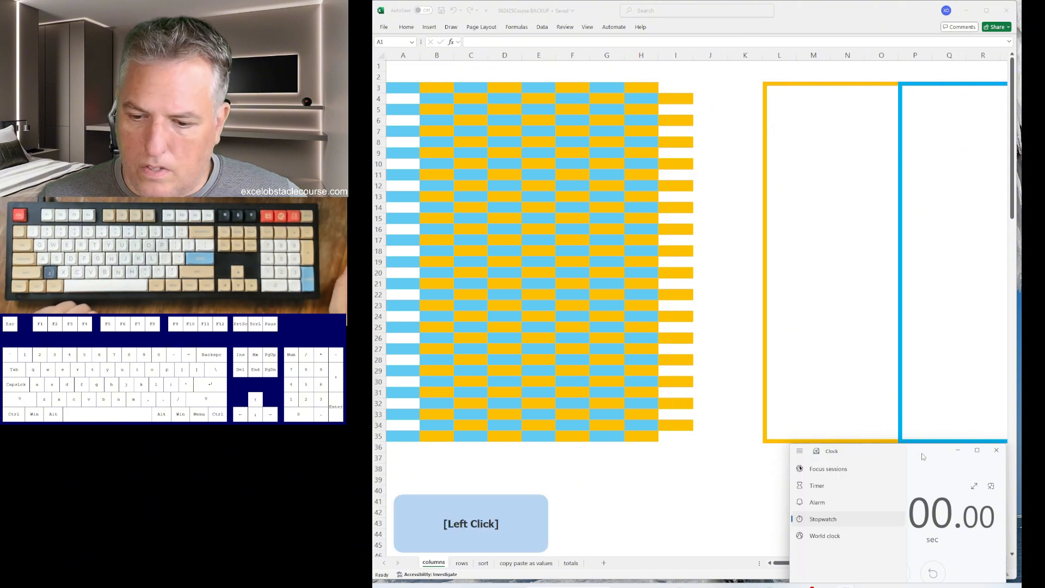
click(934, 481)
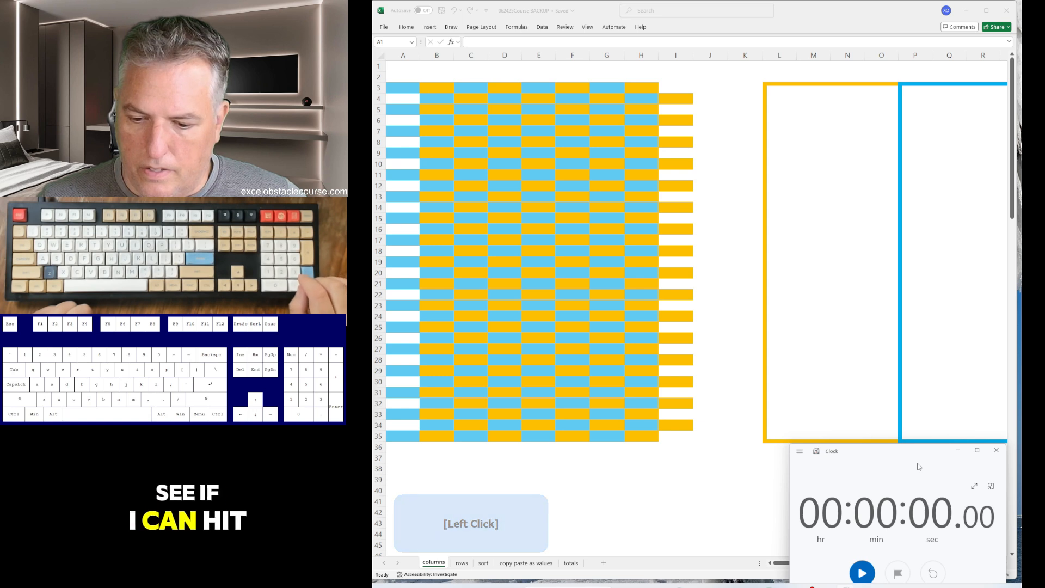
key(Return)
click(919, 467)
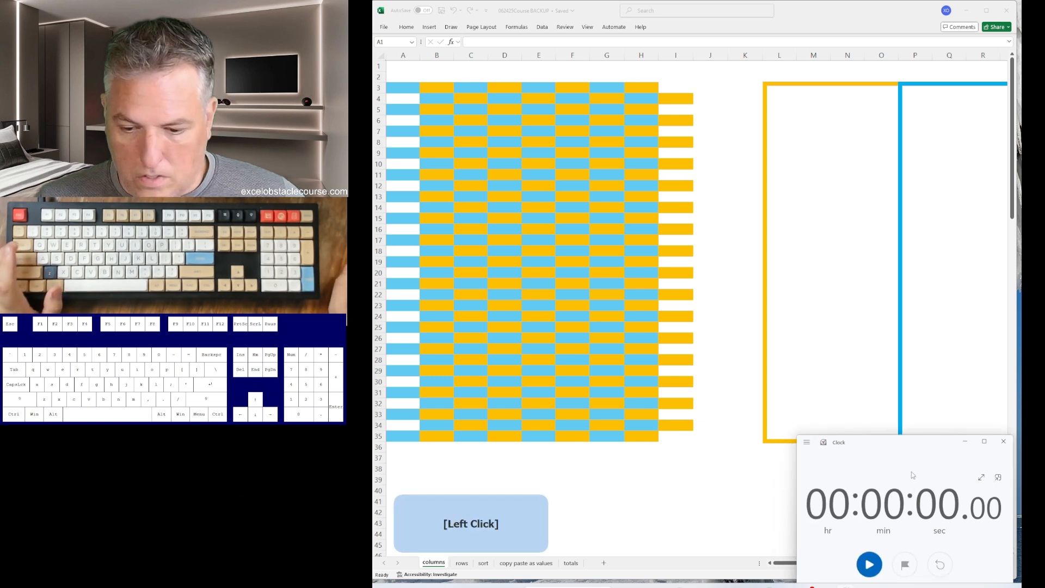
Step: Start the stopwatch as a trial, switch to the Excel workbook and back to Clock, and stop it
key(Tab)
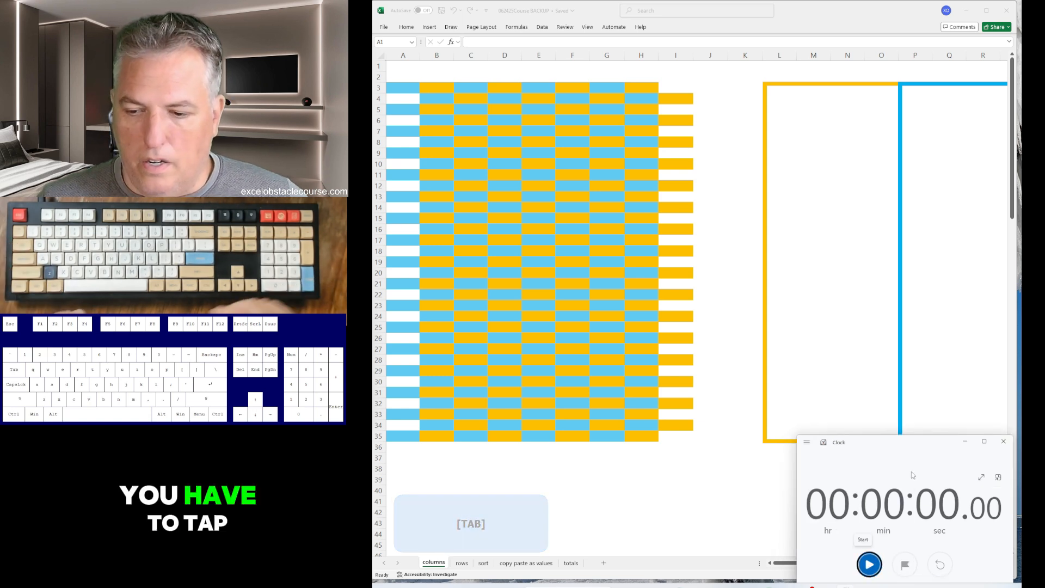
key(space)
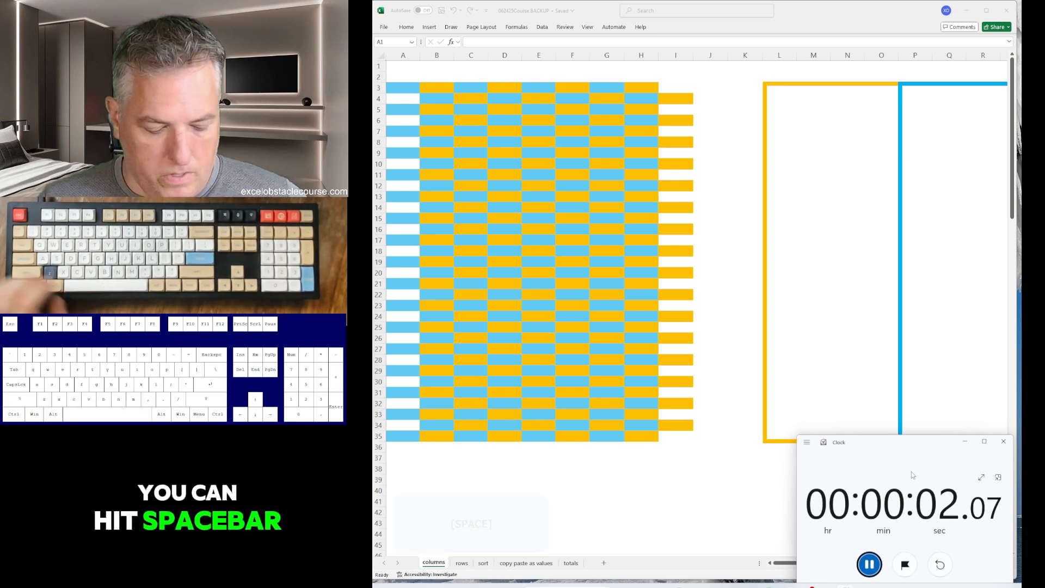
key(alt+Tab)
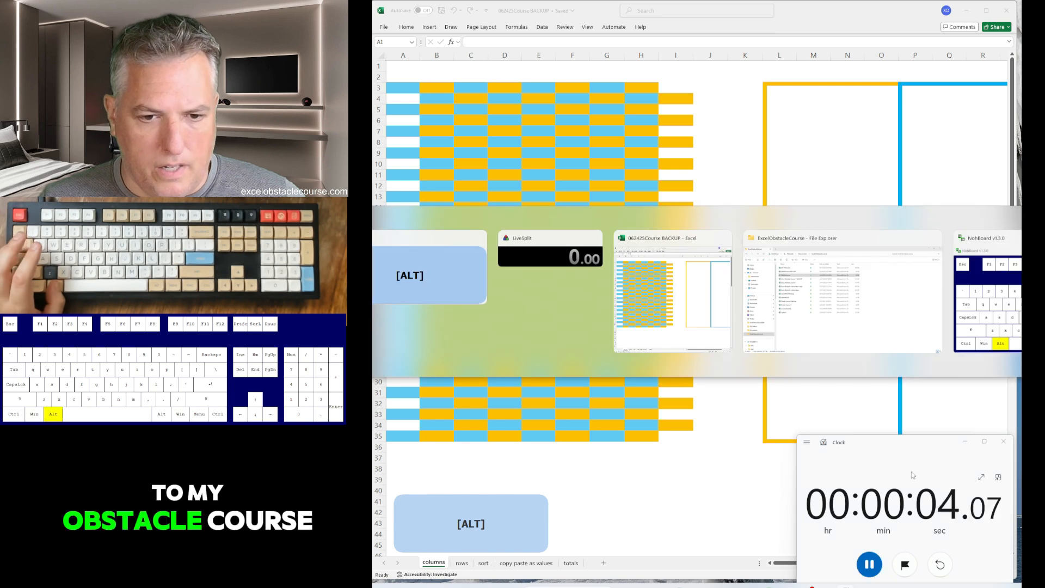
key(alt+Tab)
key(alt+Tab)
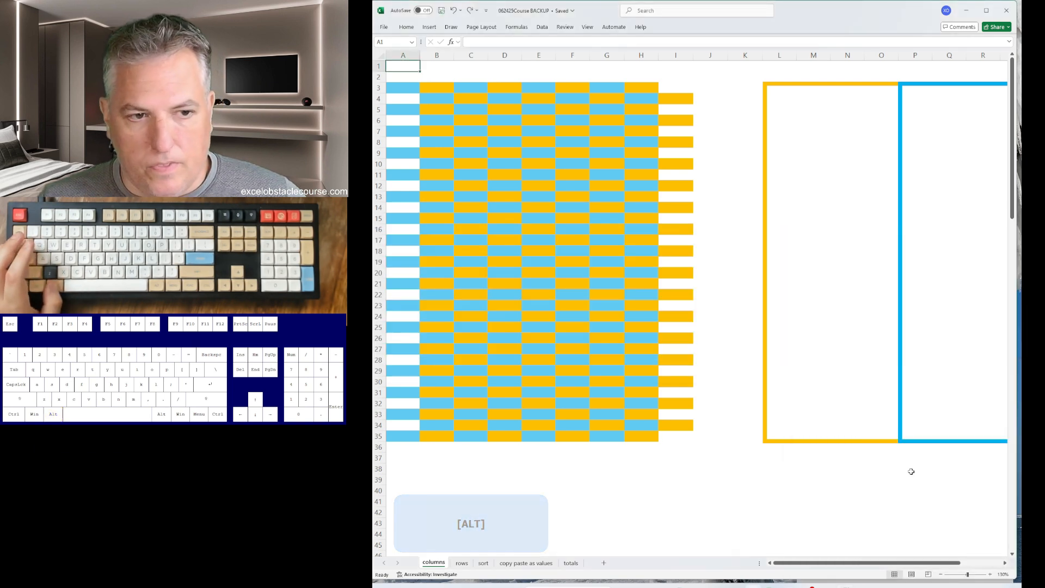
key(alt+Tab)
key(space)
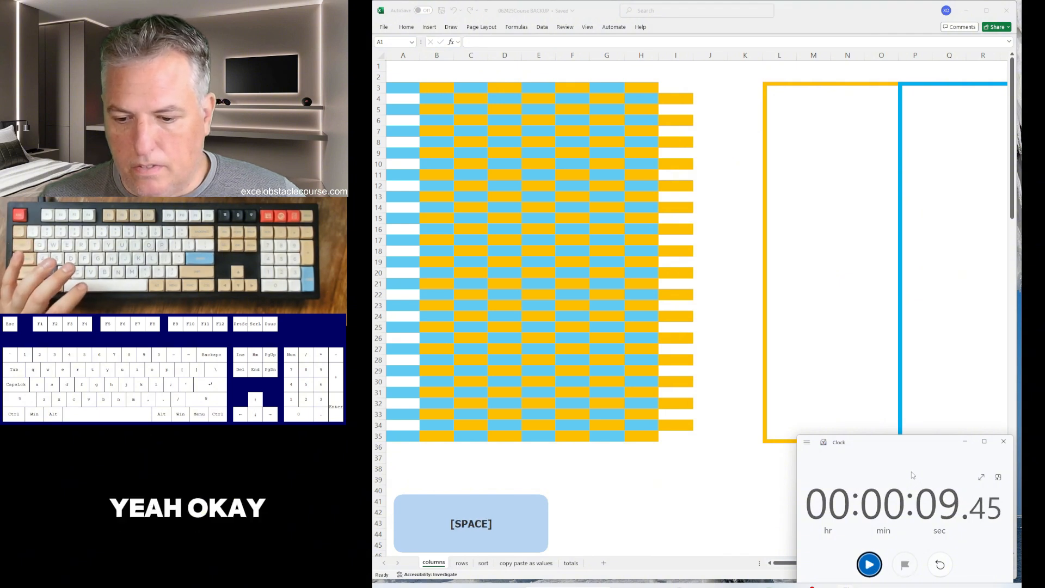
Step: Reset the stopwatch to zero and put the focus back on its start control
key(Right)
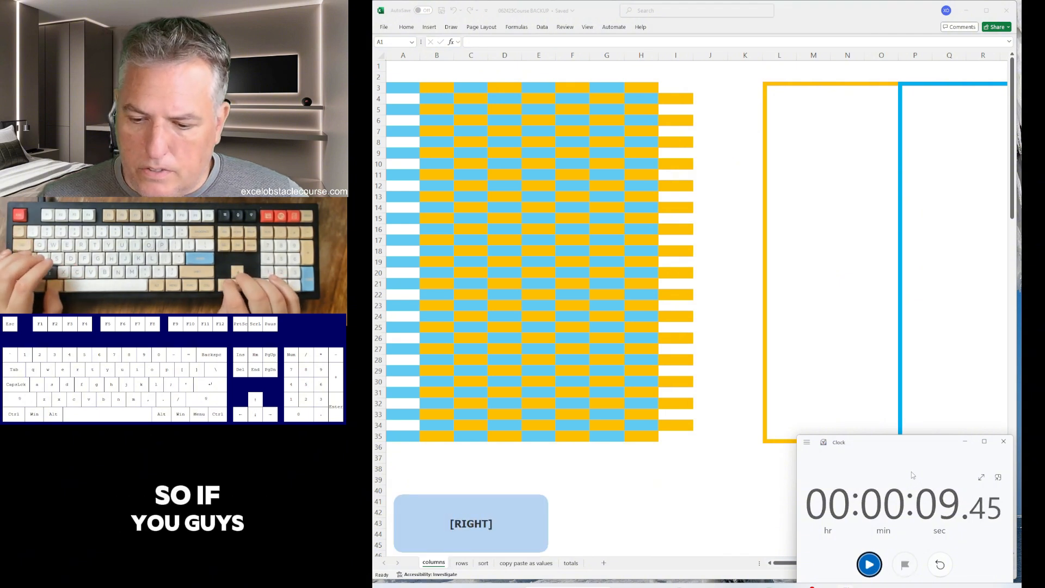
key(Tab)
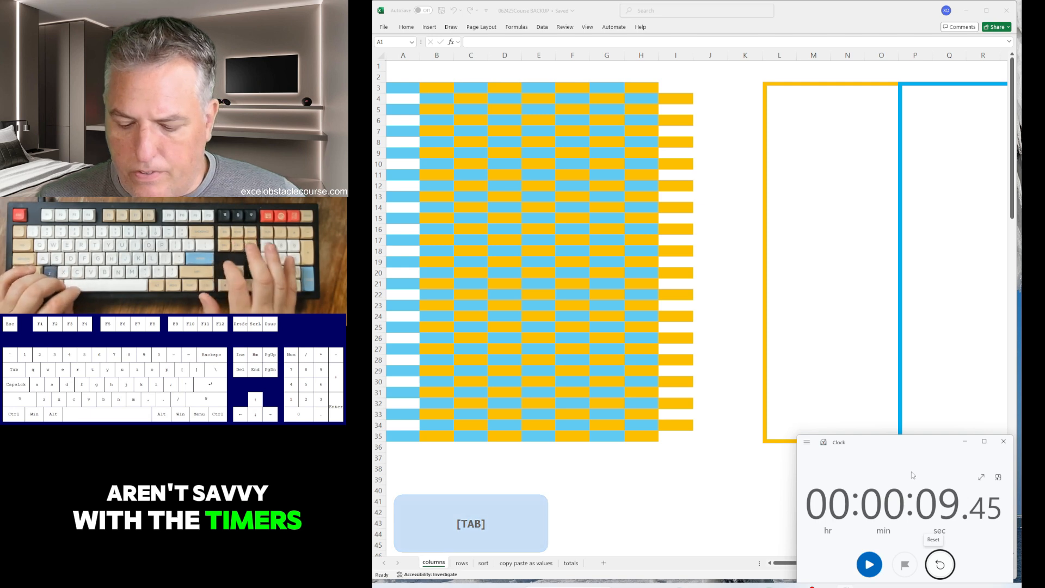
key(space)
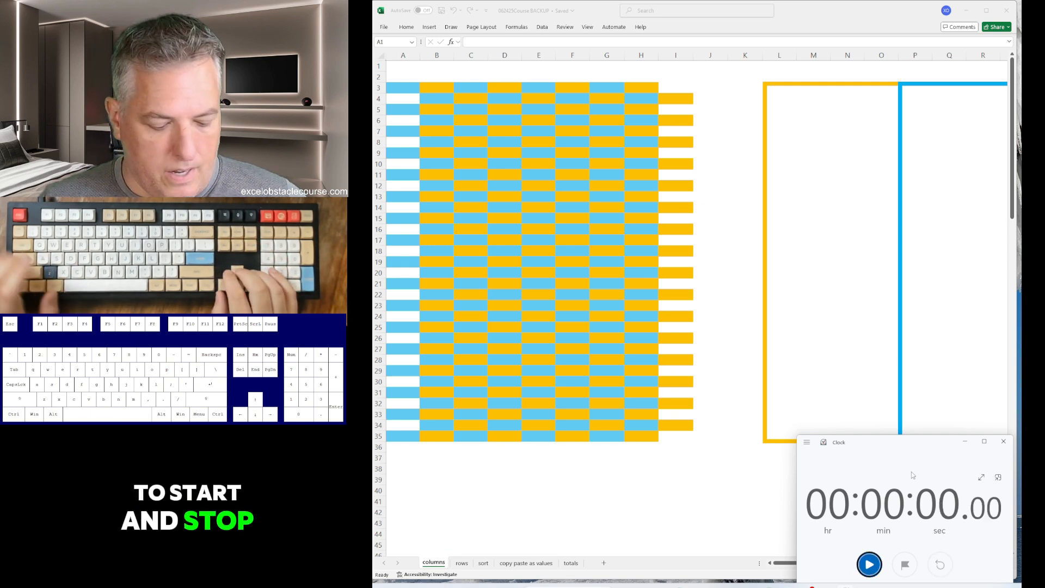
key(Tab)
key(Tab)
key(Tab)
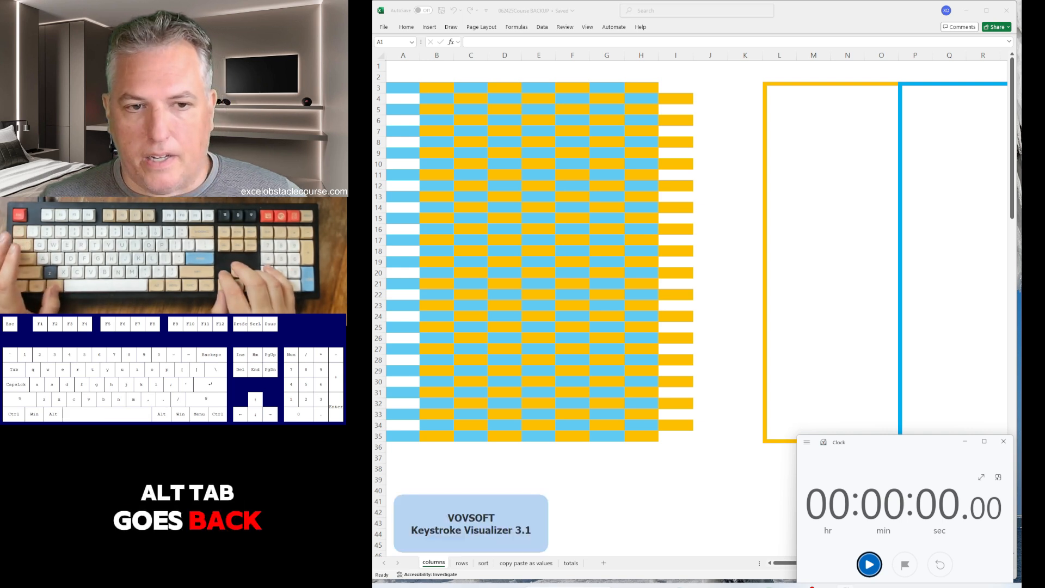
Step: Switch back and forth between the Clock stopwatch and the Excel workbook, ending on the stopwatch
key(alt+Tab)
key(alt+Tab)
key(alt+Tab)
key(alt+Tab)
key(alt+Tab)
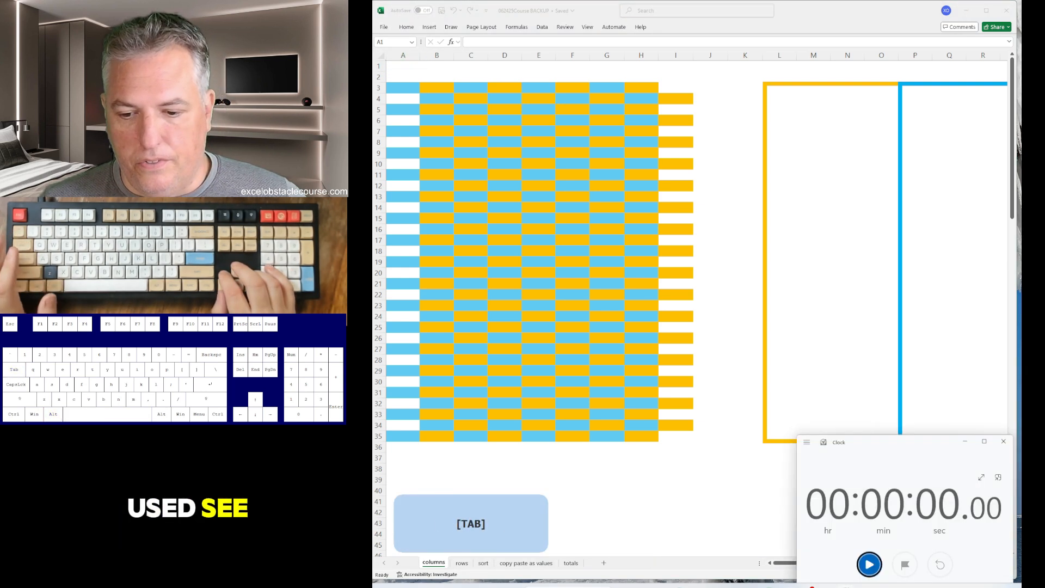
key(alt+Tab)
key(alt+Tab)
key(alt+Tab)
key(alt+Tab)
key(alt+Tab)
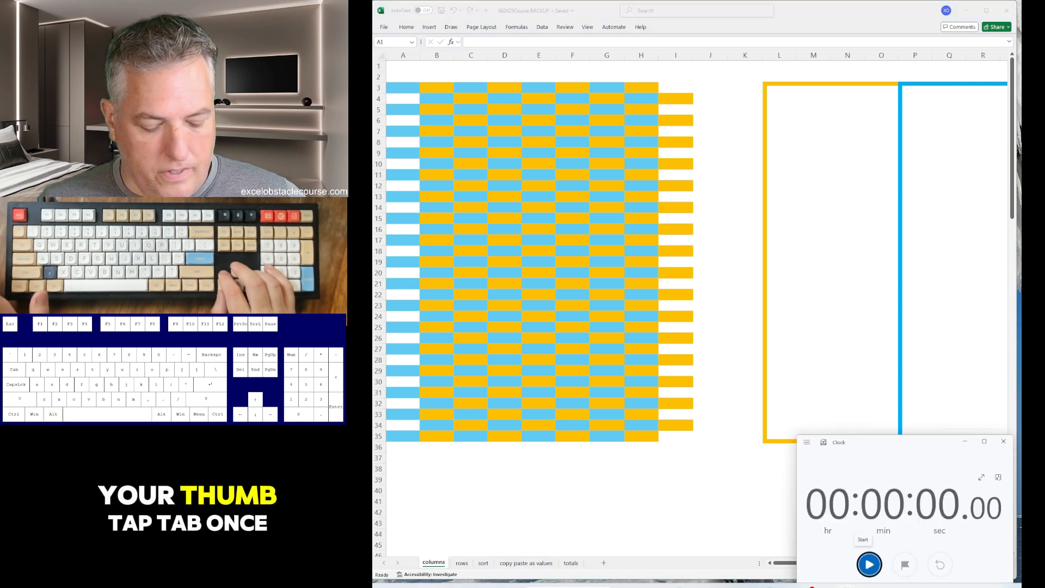
key(alt)
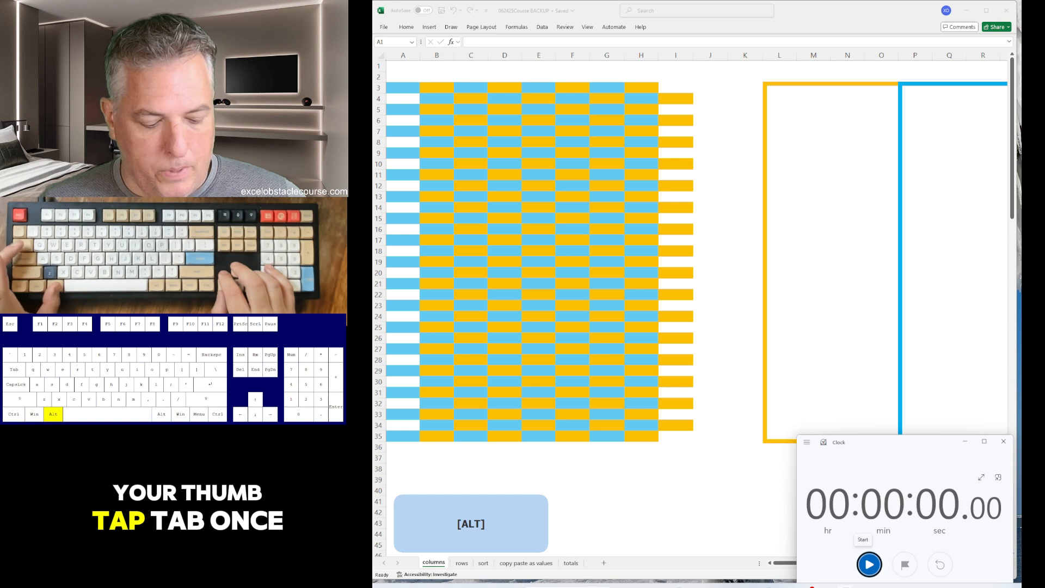
key(alt+Tab)
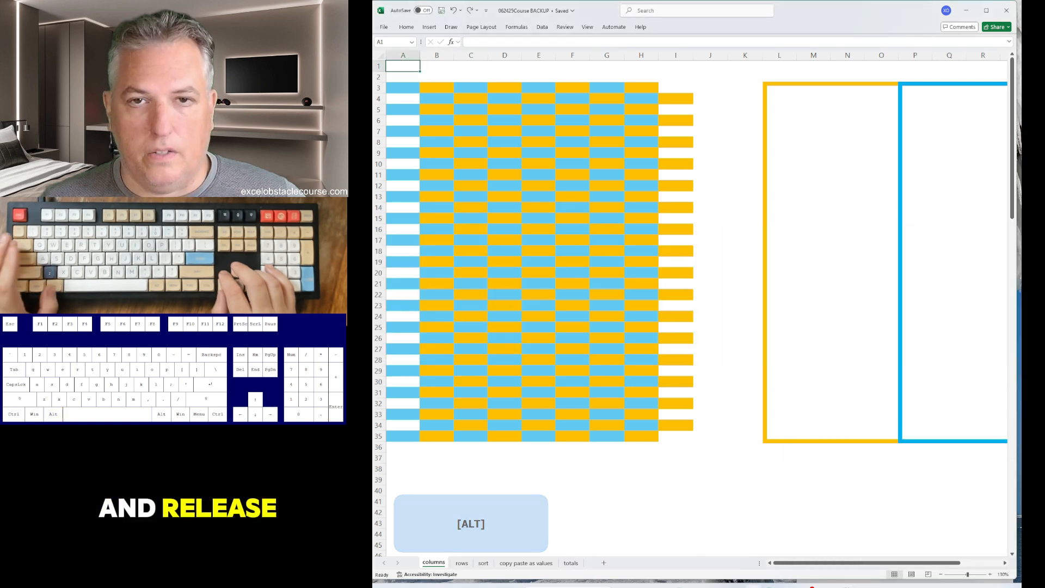
key(alt+Tab)
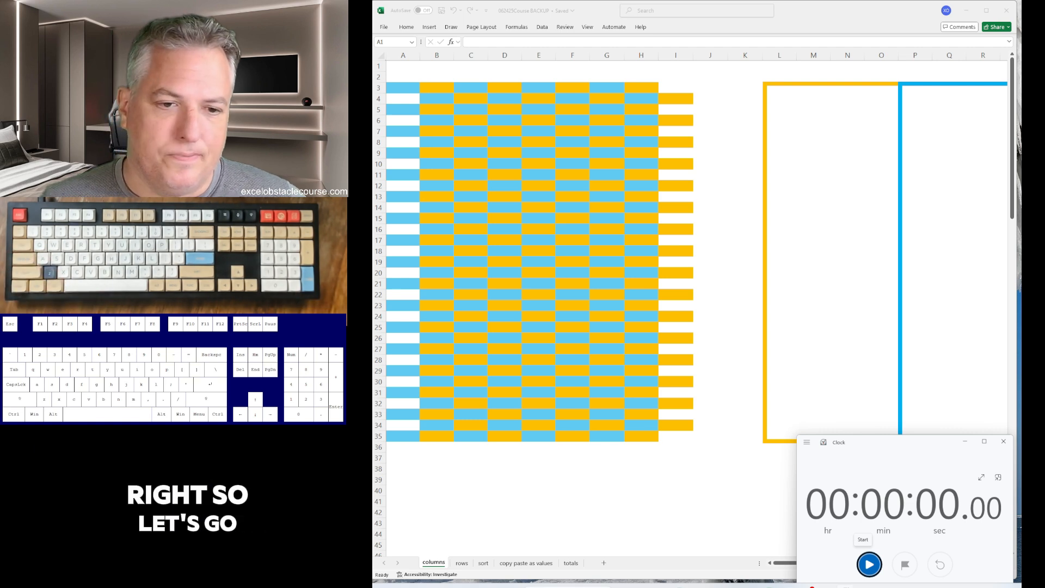
Step: Start the stopwatch and, in the Excel workbook, delete all blank cells on the columns sheet, shifting cells left
key(space)
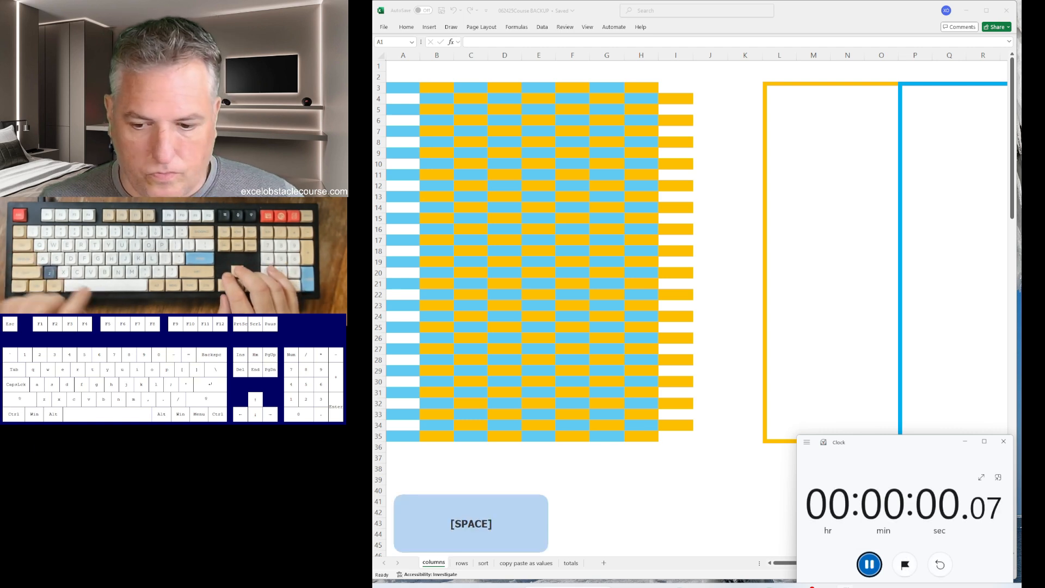
key(alt+Tab)
key(ctrl+g)
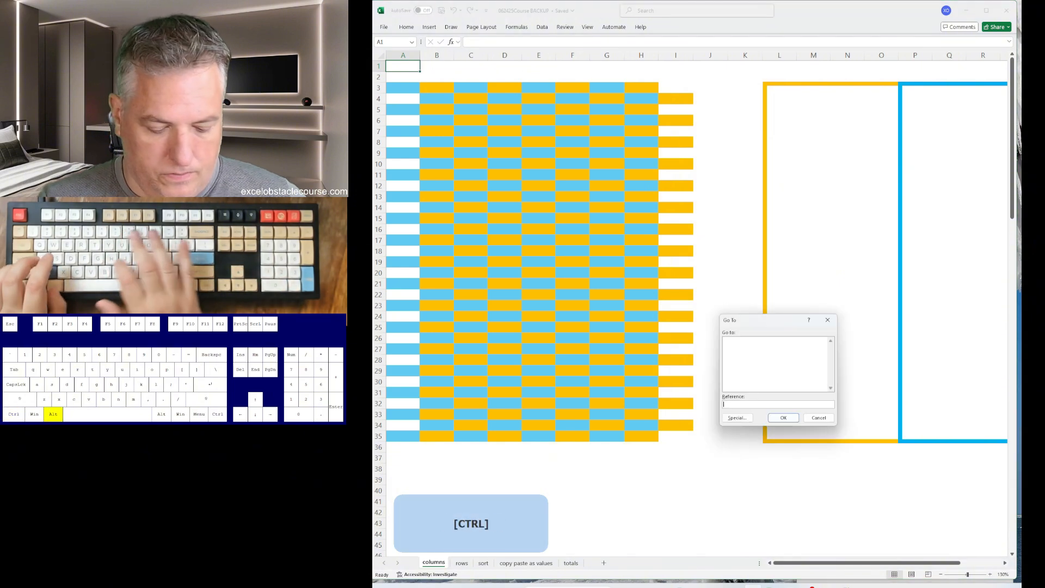
key(alt+s)
key(k)
key(Return)
key(ctrl+minus)
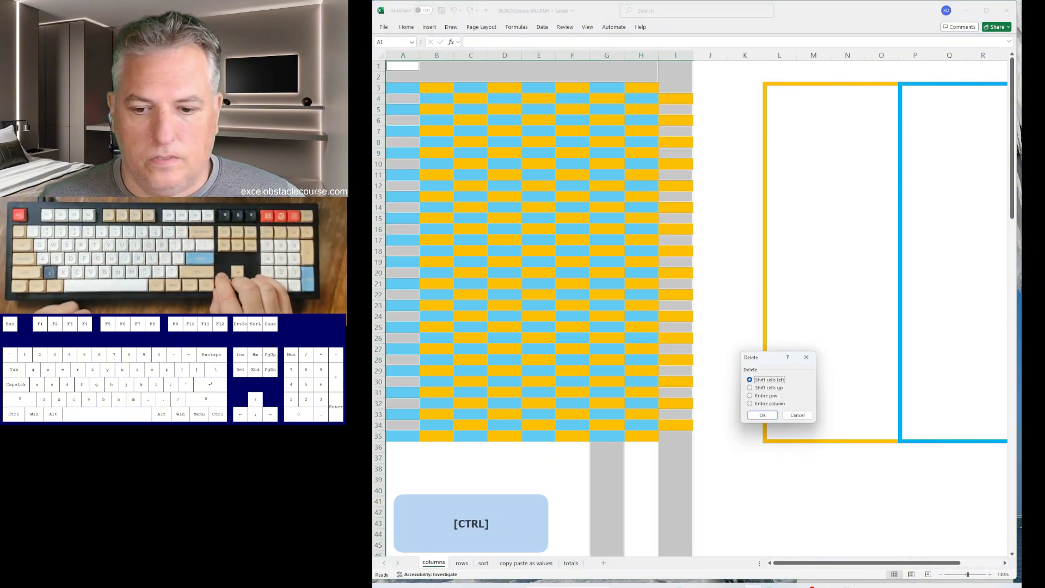
key(Return)
Step: Move the orange column B in front of column A
key(ctrl+Home)
key(Right)
key(ctrl+space)
key(ctrl+x)
key(Left)
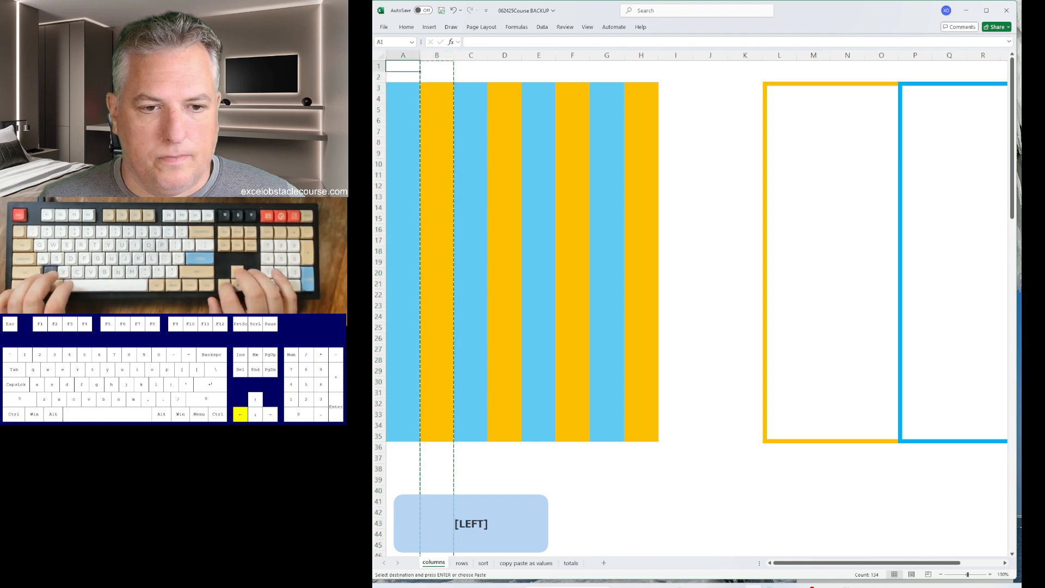
key(ctrl+space)
key(ctrl+plus)
Step: Cut the orange column D and insert it before column A
key(Right)
key(Right)
key(Right)
key(ctrl+space)
key(ctrl+x)
key(ctrl+Left)
key(ctrl+space)
key(ctrl+plus)
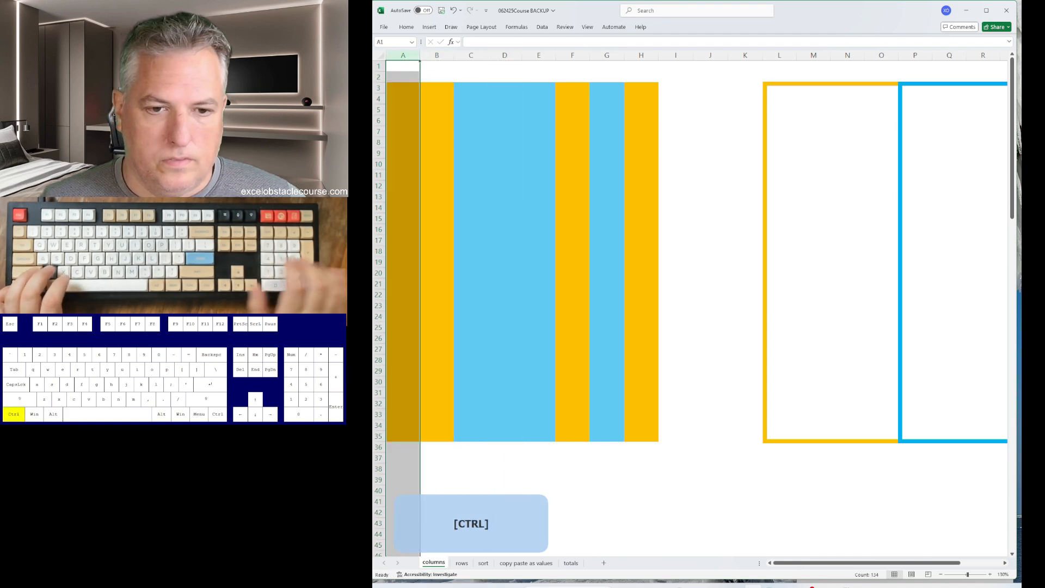
Step: Cut the orange column F and insert it before column A
key(Right)
key(Right)
key(Right)
key(Right)
key(Right)
key(ctrl+space)
key(ctrl+x)
key(ctrl+Left)
key(ctrl+space)
key(ctrl+plus)
Step: Move the last orange column, H, in front of column A to group all orange columns together
key(Right)
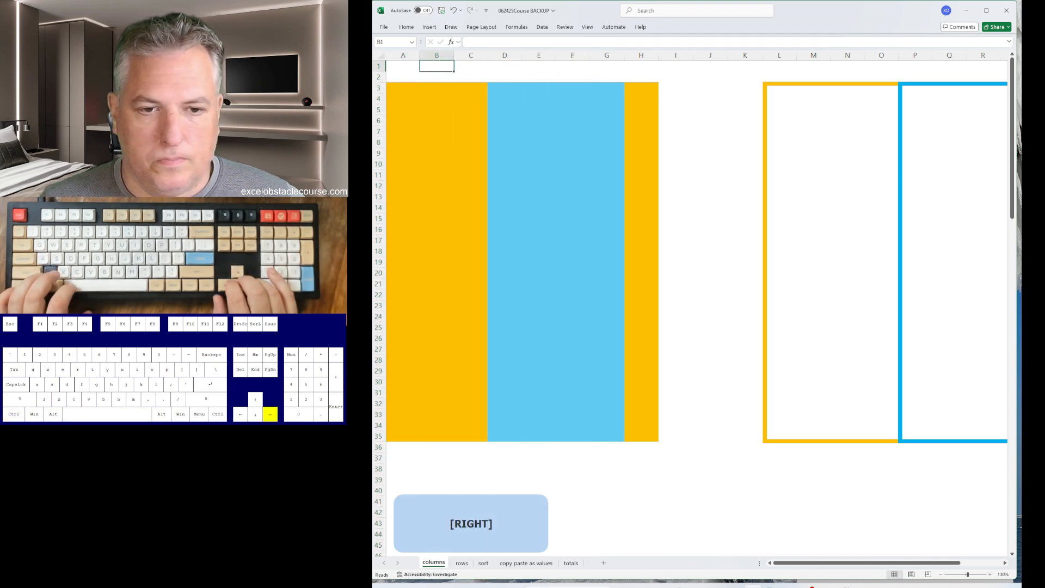
key(Left)
key(ctrl+space)
key(ctrl+x)
key(ctrl+Left)
key(ctrl+space)
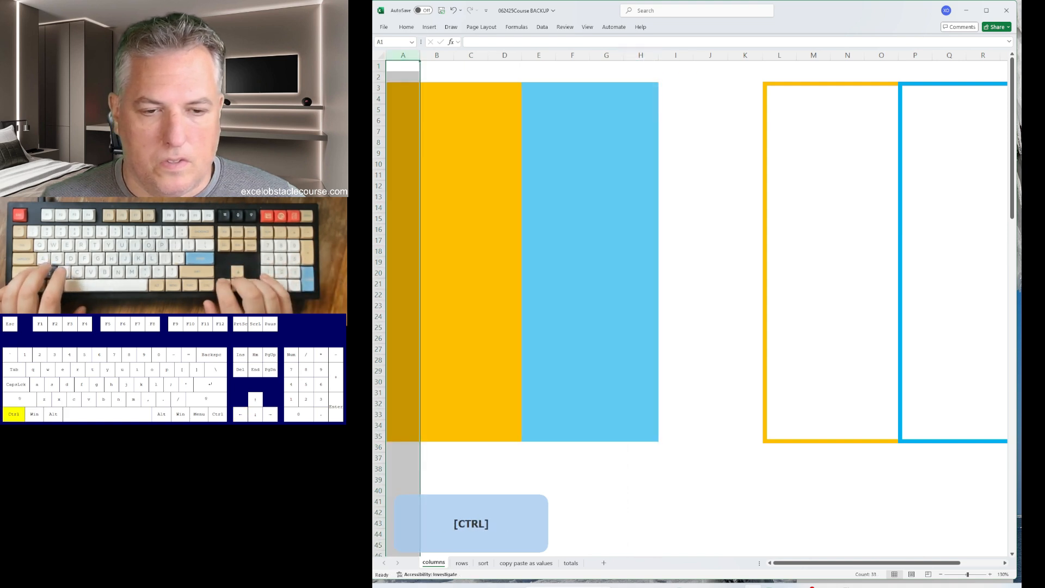
key(ctrl+plus)
Step: Insert blank columns before column A to shift the orange and blue blocks into their matching outlined frames
key(ctrl+plus)
key(ctrl+plus)
key(ctrl+plus)
key(ctrl+plus)
key(ctrl+plus)
key(ctrl+plus)
key(ctrl+plus)
key(ctrl+plus)
key(ctrl+plus)
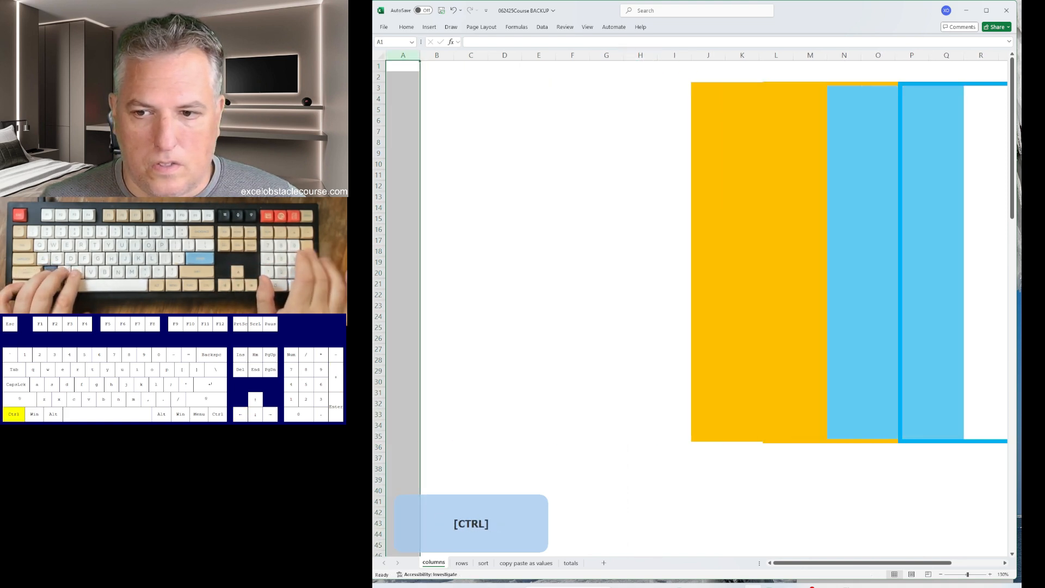
key(ctrl+minus)
Step: On the rows sheet, delete the blank cell B4 and shift the cells below it up
key(ctrl+Page_Down)
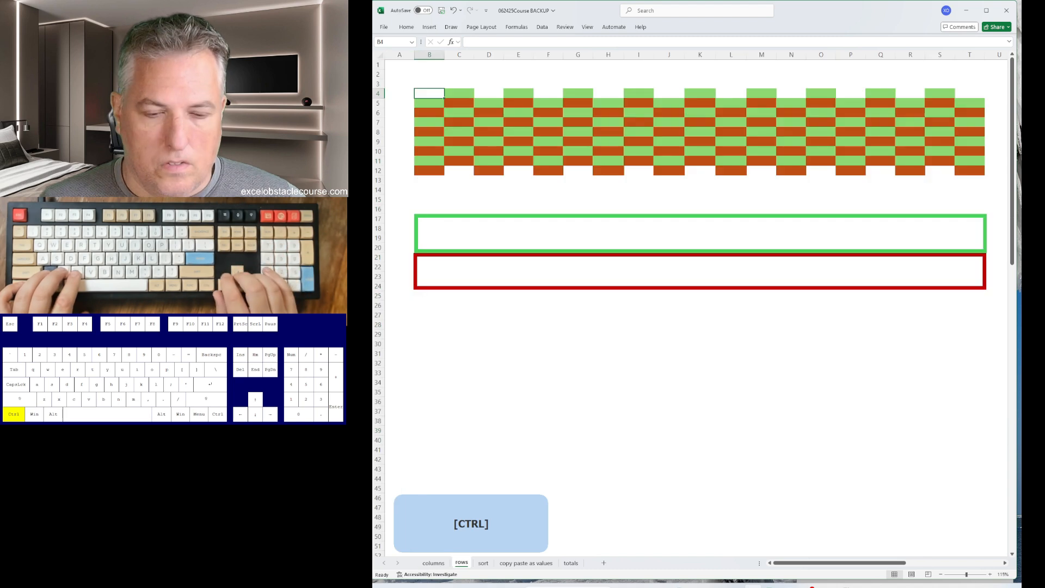
key(ctrl+minus)
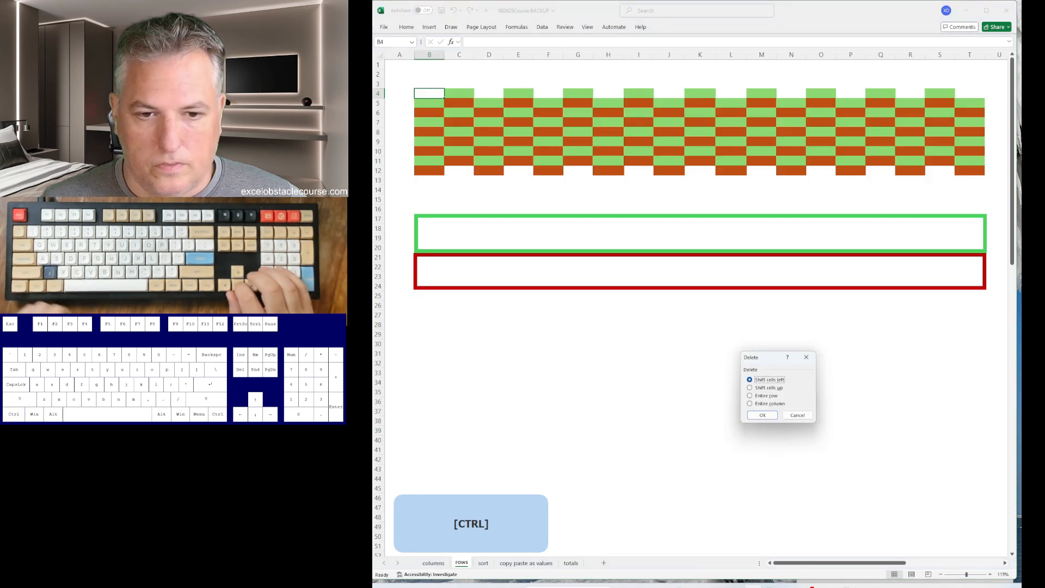
key(Return)
Step: Repeat the shift-up deletion on the blank cells D4, F4, H4, J4, L4, N4, P4, R4 and T4
key(Right)
key(Right)
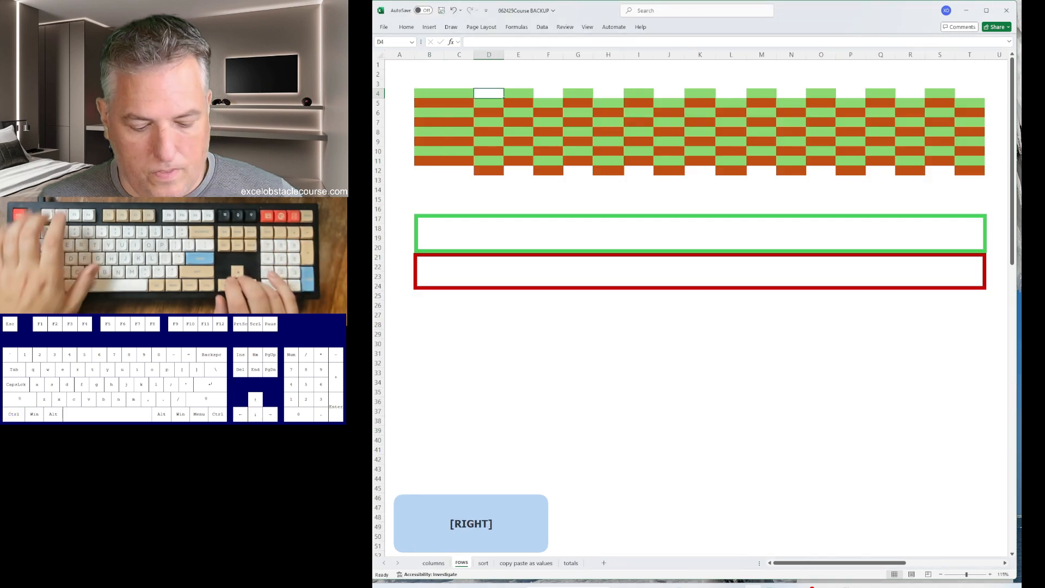
key(F4)
key(Right)
key(Right)
key(F4)
key(Right)
key(Right)
key(F4)
key(Right)
key(Right)
key(F4)
key(Right)
key(Right)
key(F4)
key(Right)
key(Right)
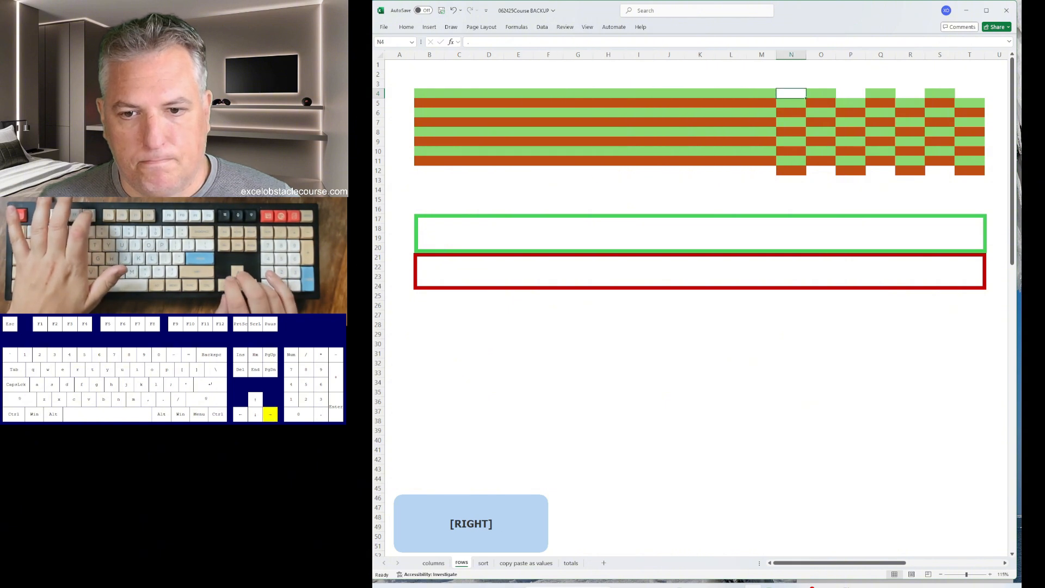
key(F4)
key(Right)
key(Right)
key(F4)
key(Right)
key(Right)
key(F4)
key(Right)
key(Right)
key(F4)
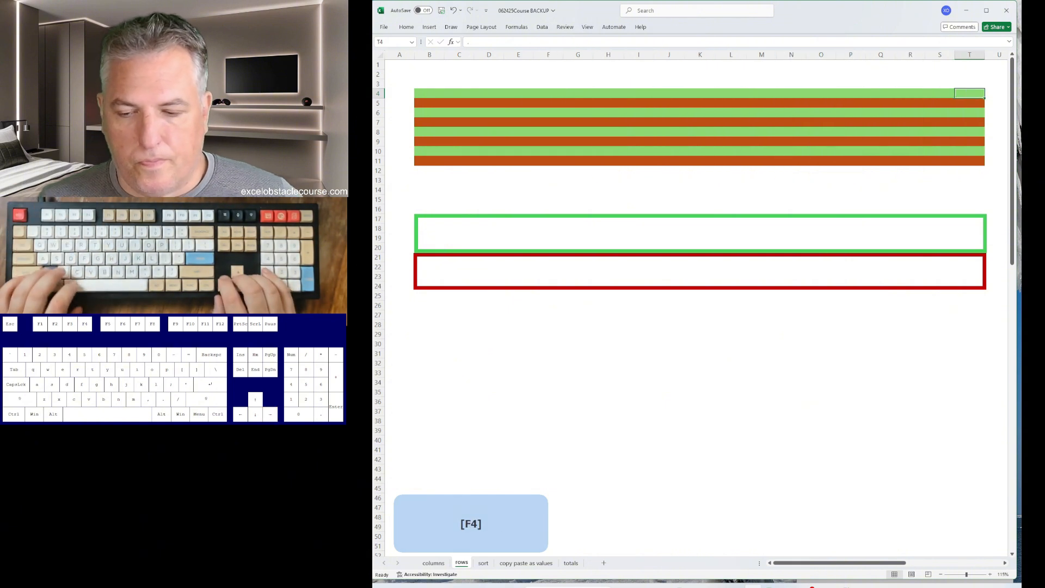
Step: Cut the red row 5 and insert it directly above the last red row of the striped block
key(Down)
key(shift+space)
key(ctrl+x)
key(Down)
key(Down)
key(Down)
key(Down)
key(Down)
key(Down)
key(Down)
key(shift+space)
key(ctrl+shift+equal)
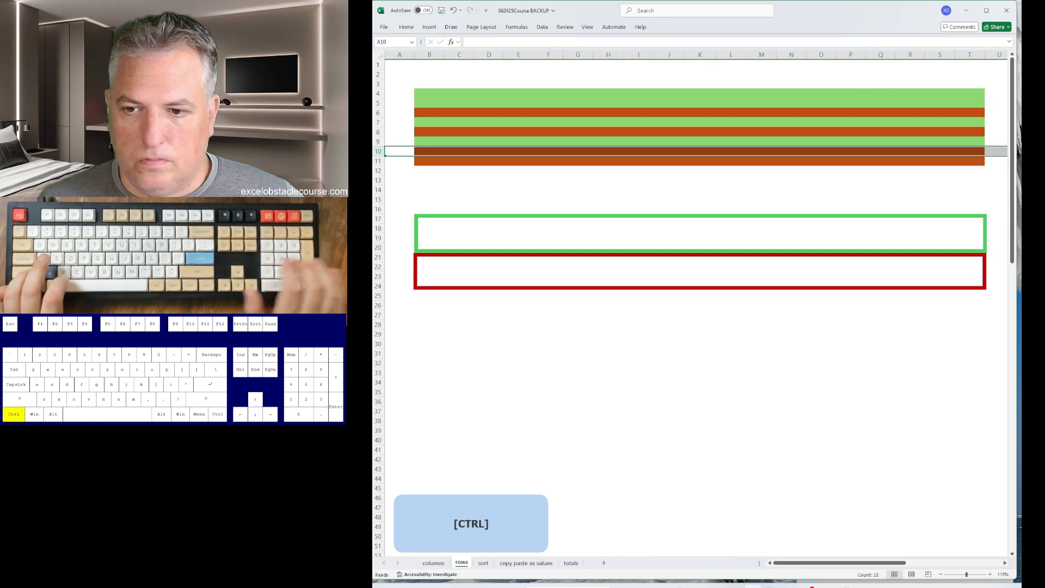
Step: Cut the red row 6 and insert it among the red rows at the bottom of the striped block
key(Up)
key(Up)
key(Up)
key(Up)
key(shift+space)
key(Up)
key(Right)
key(shift+space)
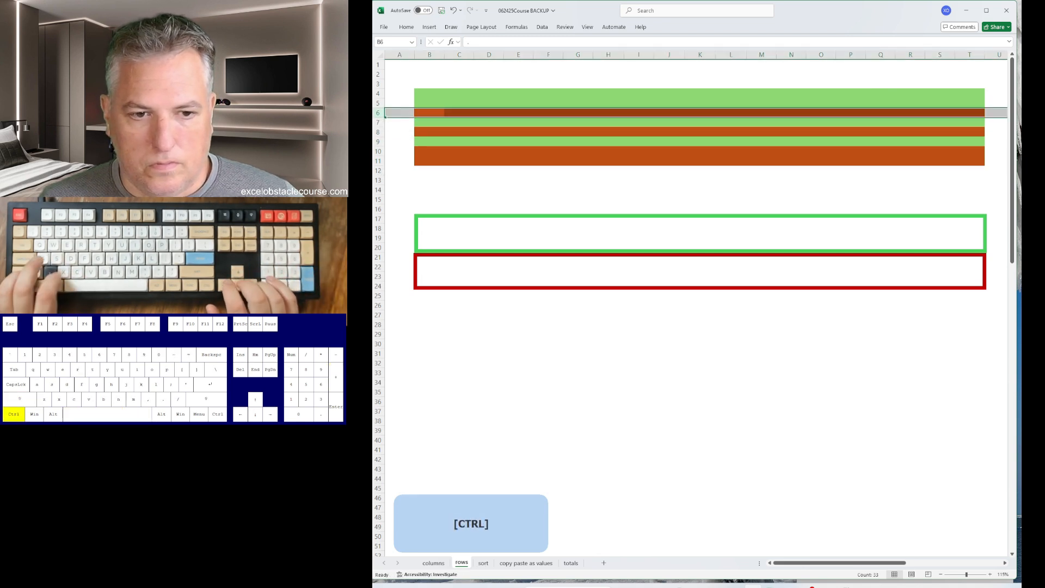
key(ctrl+x)
key(ctrl+Down)
key(shift+space)
key(ctrl+plus)
Step: Cut the remaining red row 7 and insert it among the red rows at the bottom of the striped block
key(Up)
key(Up)
key(Up)
key(Right)
key(shift+space)
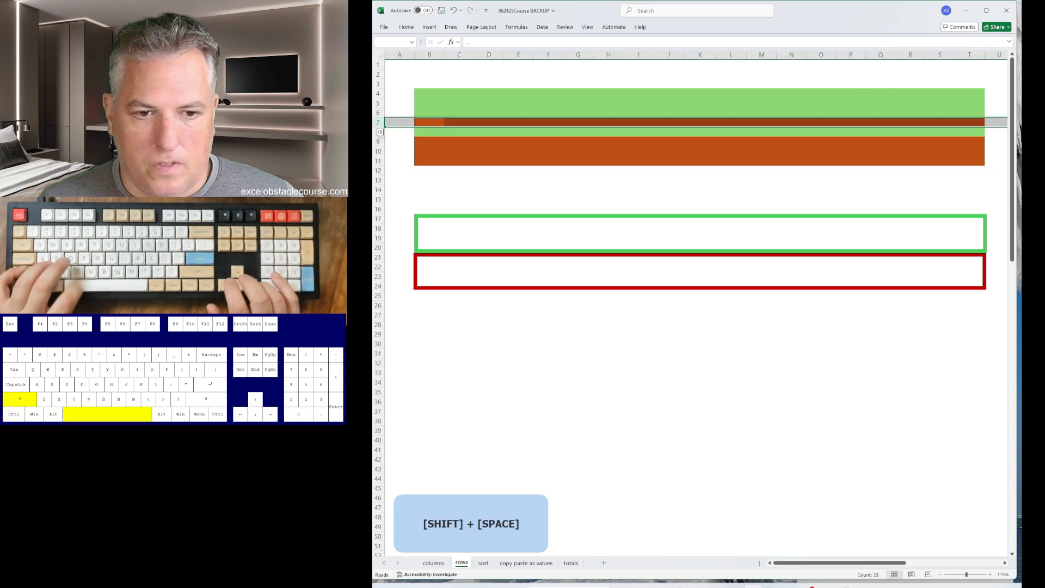
key(ctrl+x)
key(ctrl+Down)
key(shift+space)
key(ctrl+plus)
Step: Insert 13 blank rows above row 1 to move the green and red blocks into their outlined frames
key(ctrl+Up)
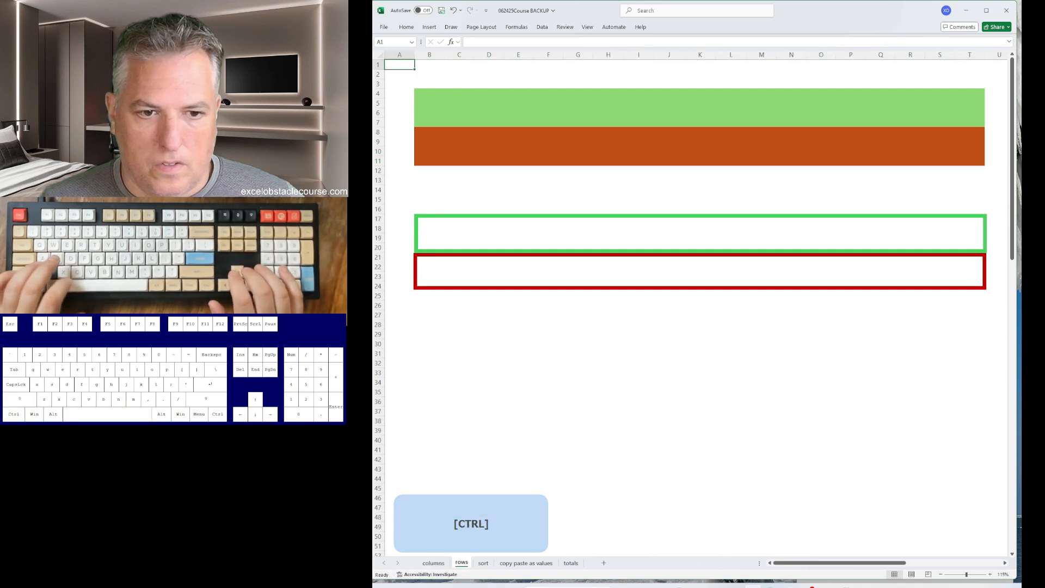
key(shift+space)
key(ctrl+plus)
key(ctrl+plus)
key(ctrl+plus)
key(ctrl+plus)
key(ctrl+plus)
key(ctrl+plus)
key(ctrl+plus)
key(ctrl+plus)
key(ctrl+plus)
key(ctrl+plus)
key(ctrl+plus)
key(ctrl+plus)
key(ctrl+plus)
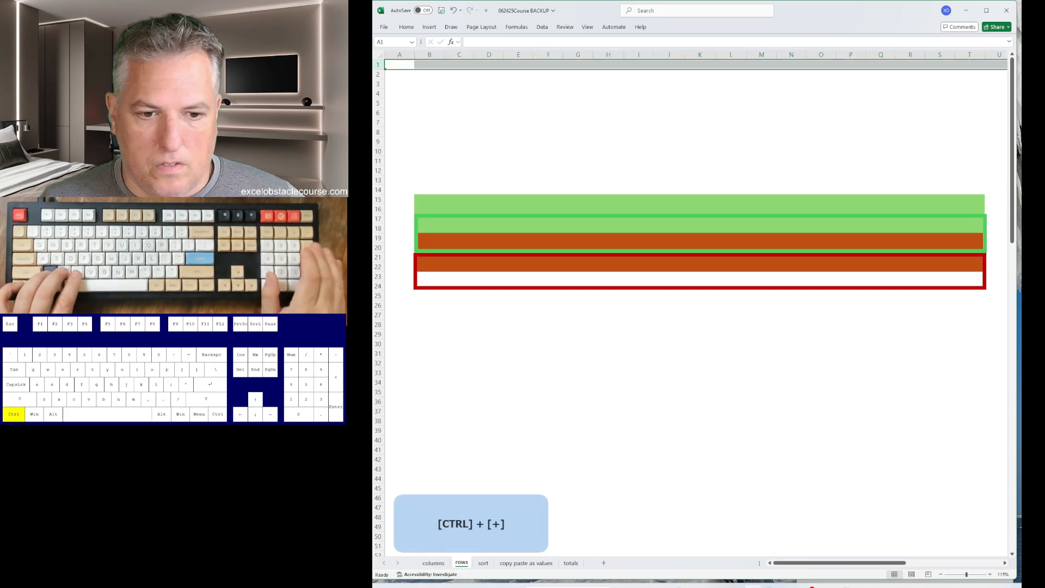
Step: On the sort sheet, sort column B ascending and column D descending
key(ctrl+Page_Down)
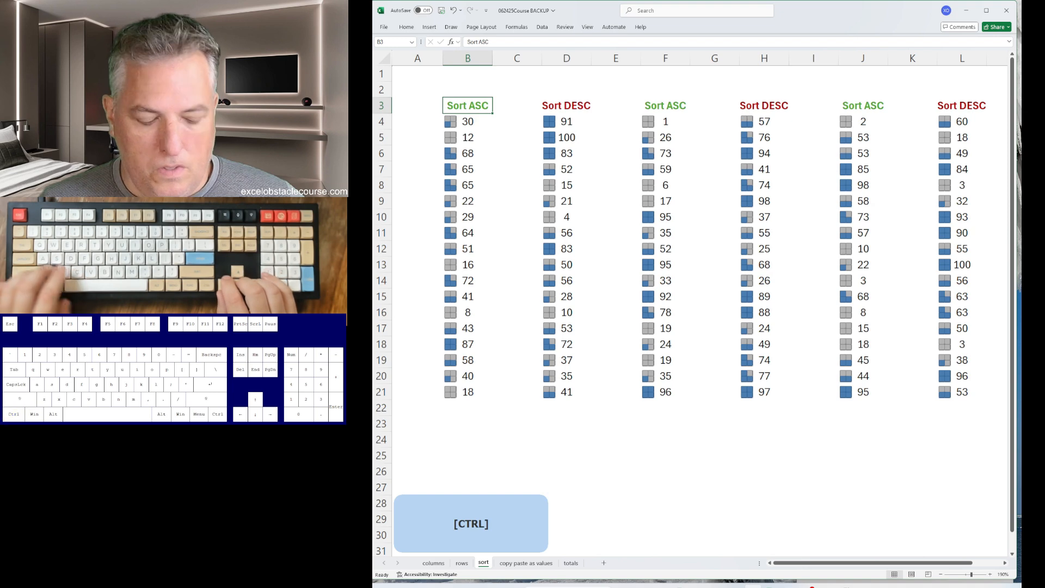
key(a)
key(s)
key(a)
key(alt+a)
key(s)
key(d)
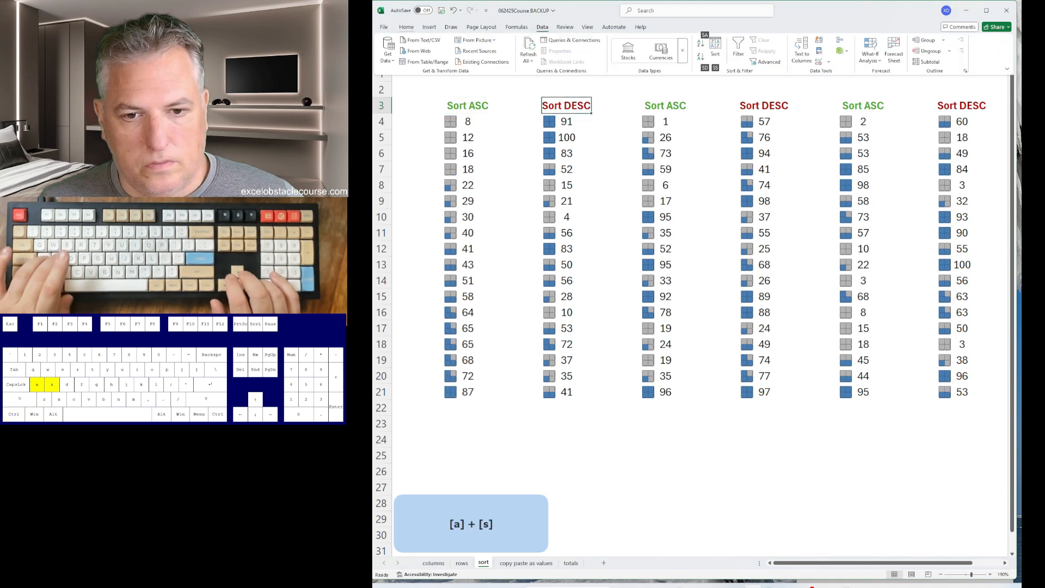
Step: Sort column F ascending and column H descending
key(ctrl+Right)
key(alt+a)
key(s)
key(d)
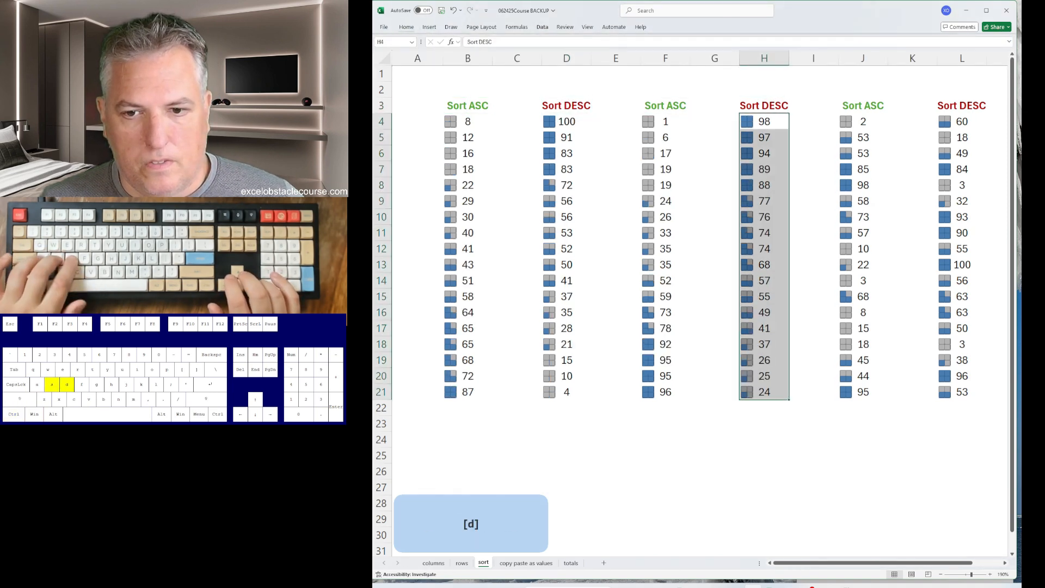
Step: Sort column J ascending and column L descending
key(ctrl+Right)
key(alt)
key(a)
key(s)
key(a)
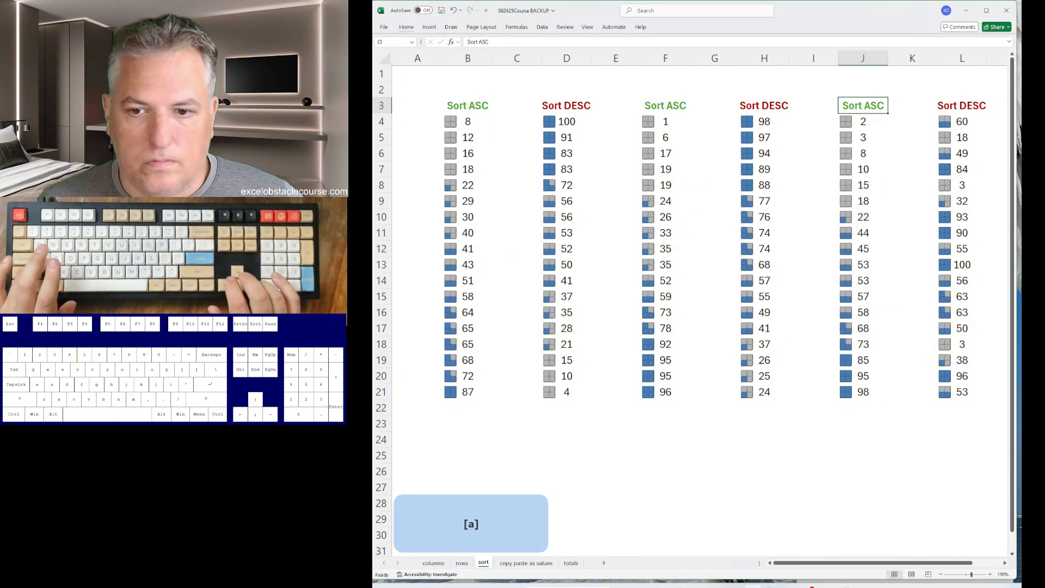
key(ctrl+Right)
key(alt+a)
key(s)
key(d)
Step: On the copy paste as values sheet, copy the red-number table C5:F13 and paste its values into the red frame starting at J18
key(ctrl+Page_Down)
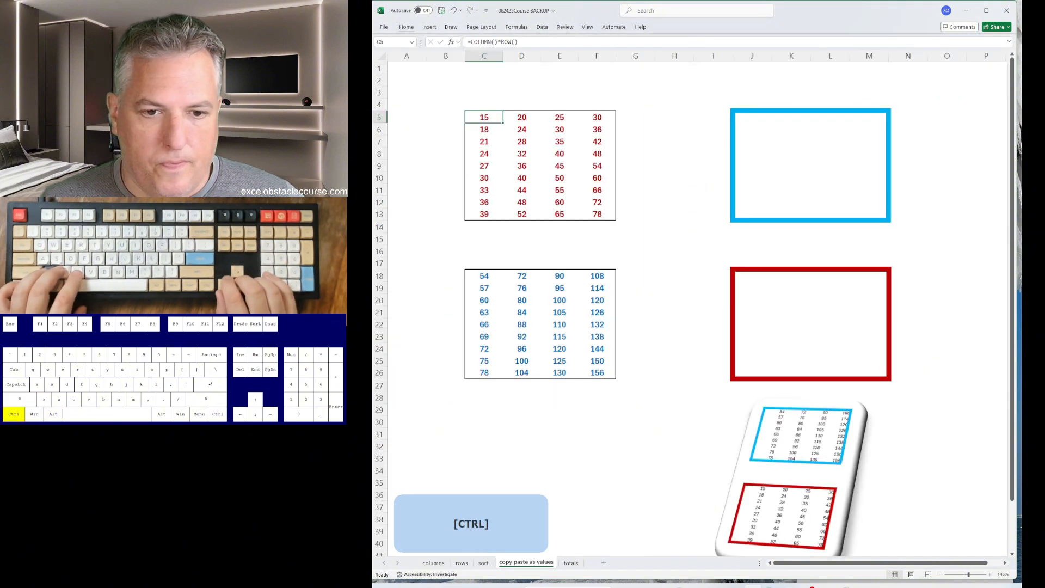
key(ctrl+a)
key(ctrl+c)
key(ctrl+Down)
key(ctrl+Down)
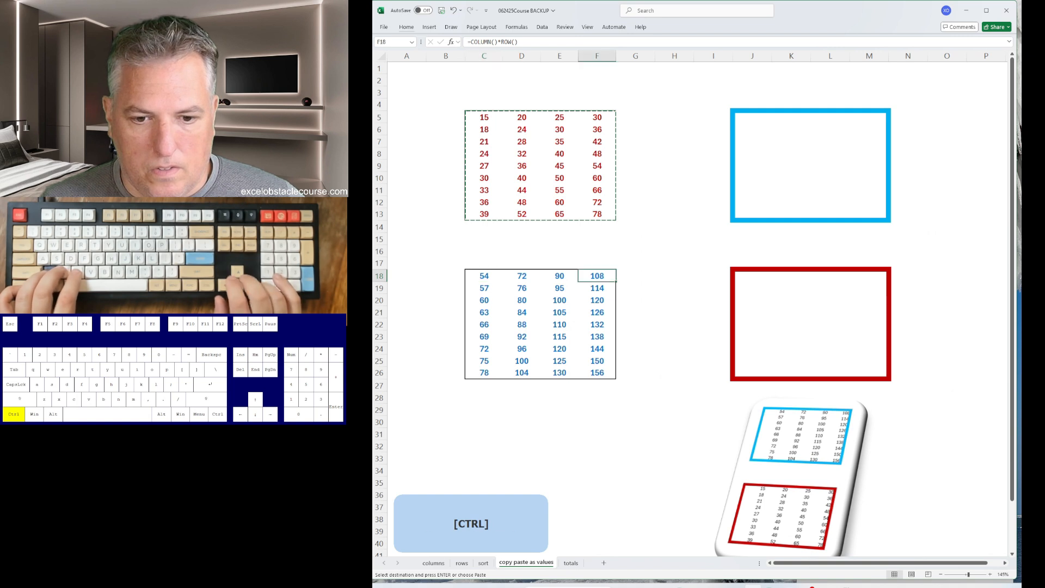
key(Right)
key(ctrl+shift+v)
Step: Copy the blue-number table C18:F26 and paste its values into the blue frame starting at J5
key(ctrl+Left)
key(ctrl+Left)
key(ctrl+shift+Down)
key(ctrl+shift+Right)
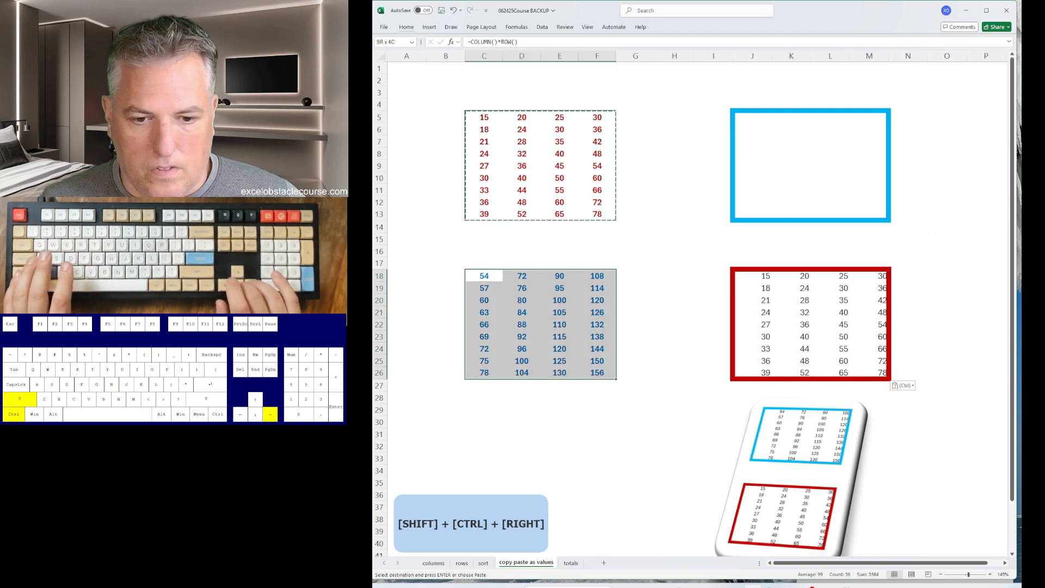
key(ctrl+c)
key(ctrl+Up)
key(ctrl+Up)
key(ctrl+Up)
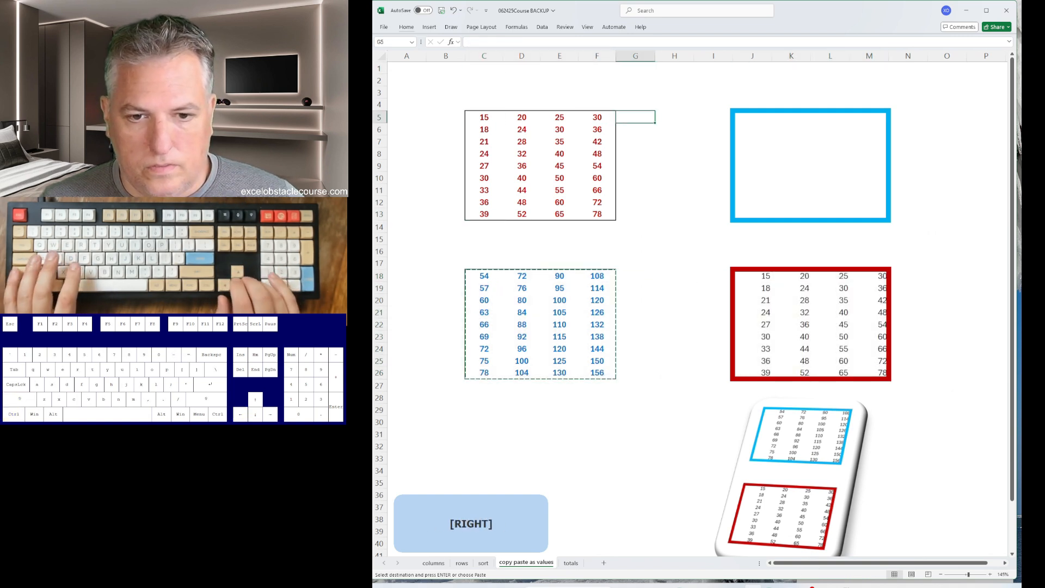
key(Right)
key(Right)
key(Right)
key(ctrl+shift+v)
Step: On the totals sheet, sum the red numbers B9:B13 in cell B20
key(ctrl+Page_Down)
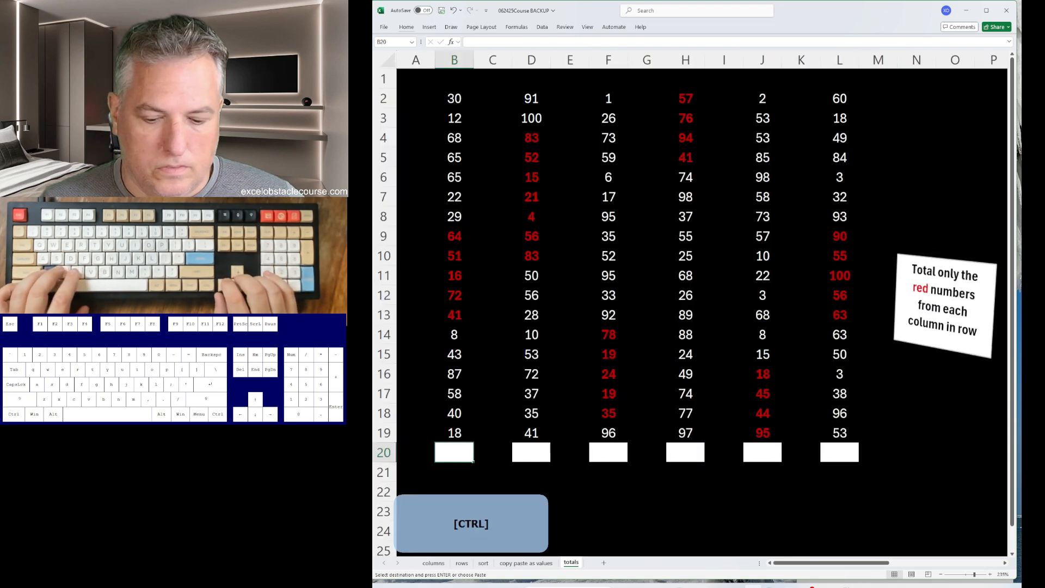
key(alt+equal)
key(Down)
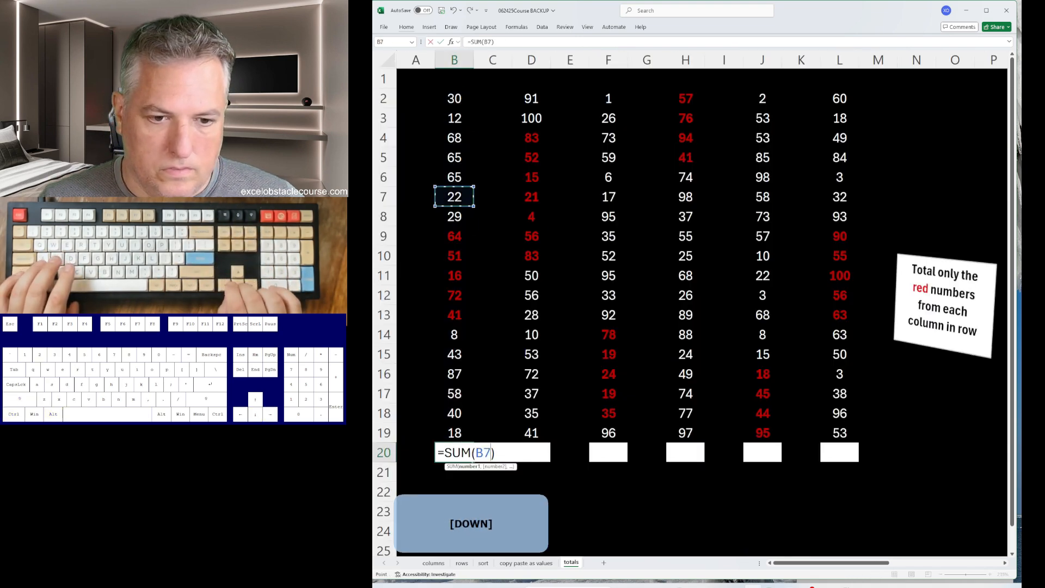
key(Up)
Step: Sum the red numbers D4:D10 in cell D20
key(Right)
key(Right)
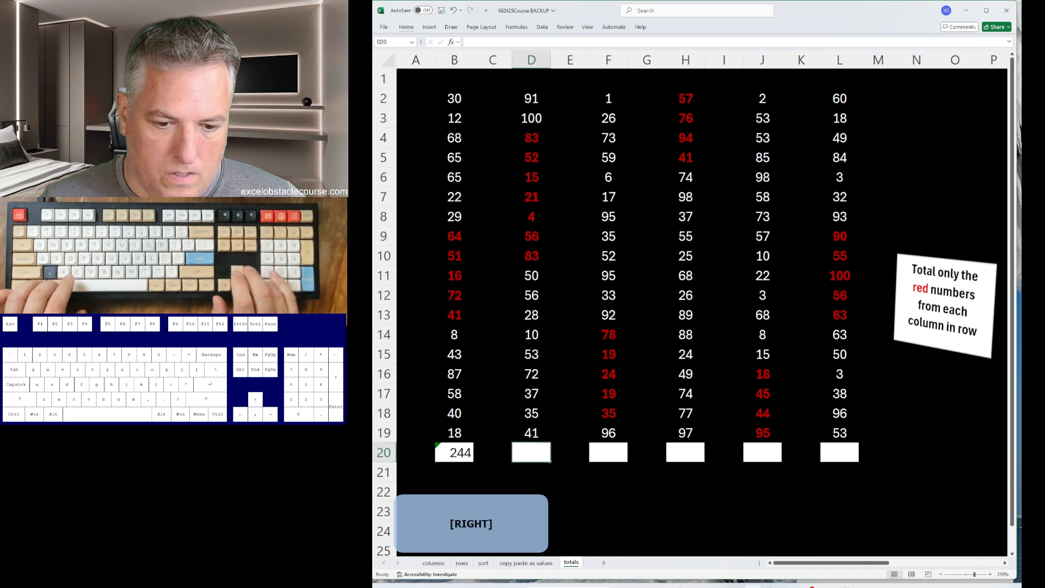
key(alt+equal)
key(Up)
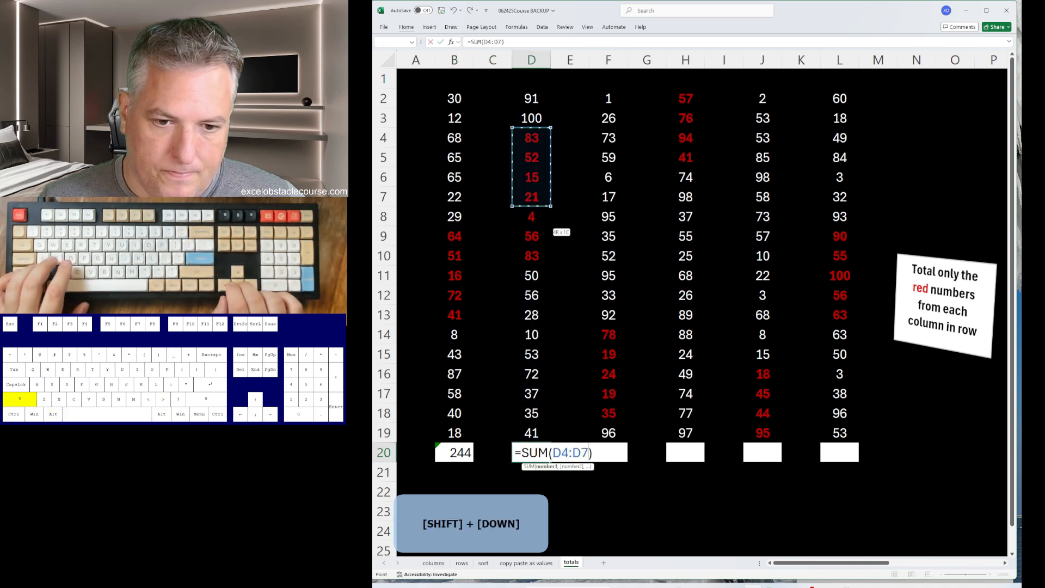
key(Return)
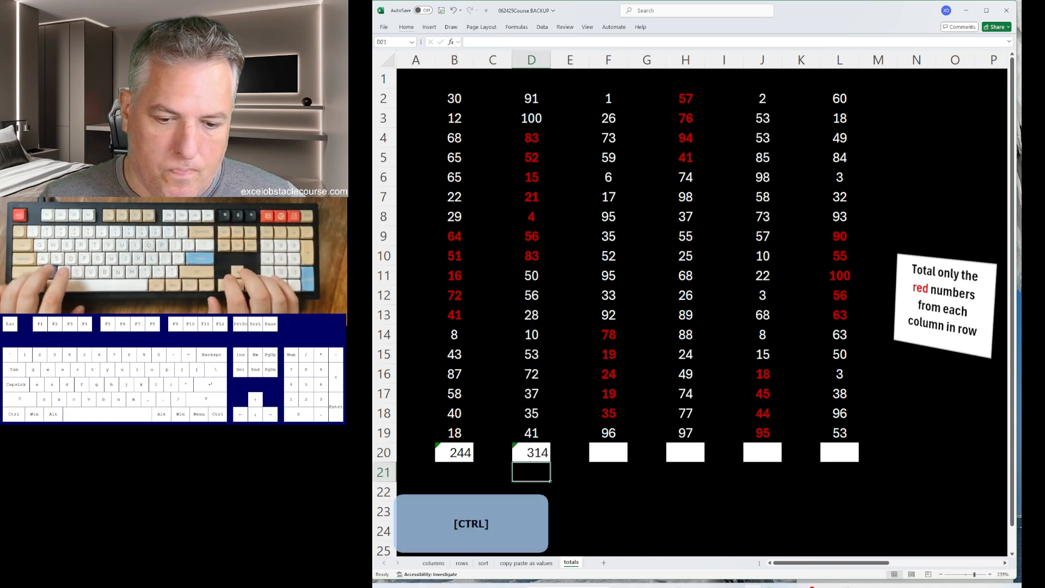
Step: Sum the red numbers F14:F18 in cell F20
key(Up)
key(ctrl+Up)
key(Right)
key(Right)
key(ctrl+Down)
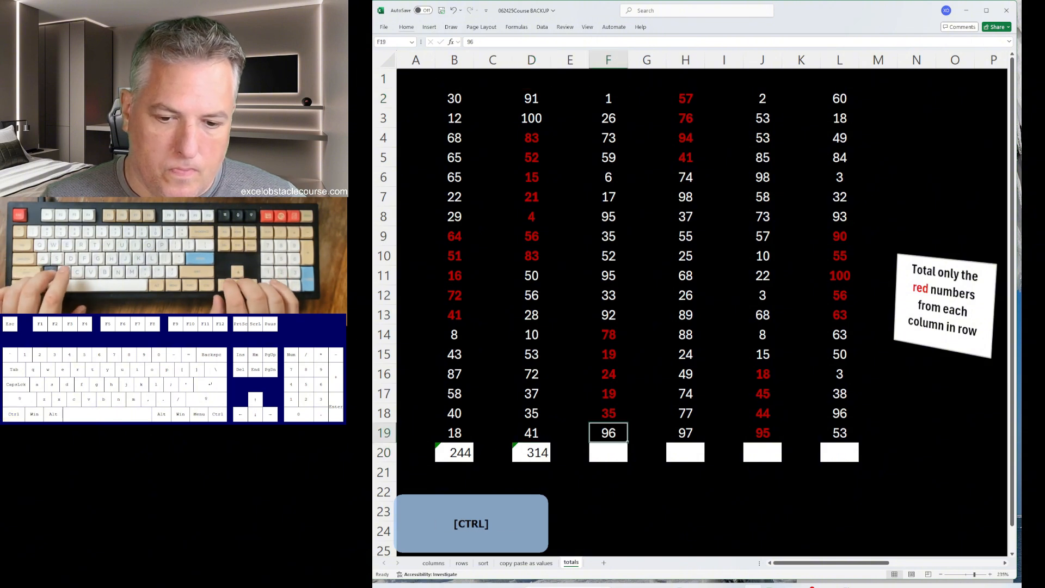
key(alt+equal)
key(Up)
key(Down)
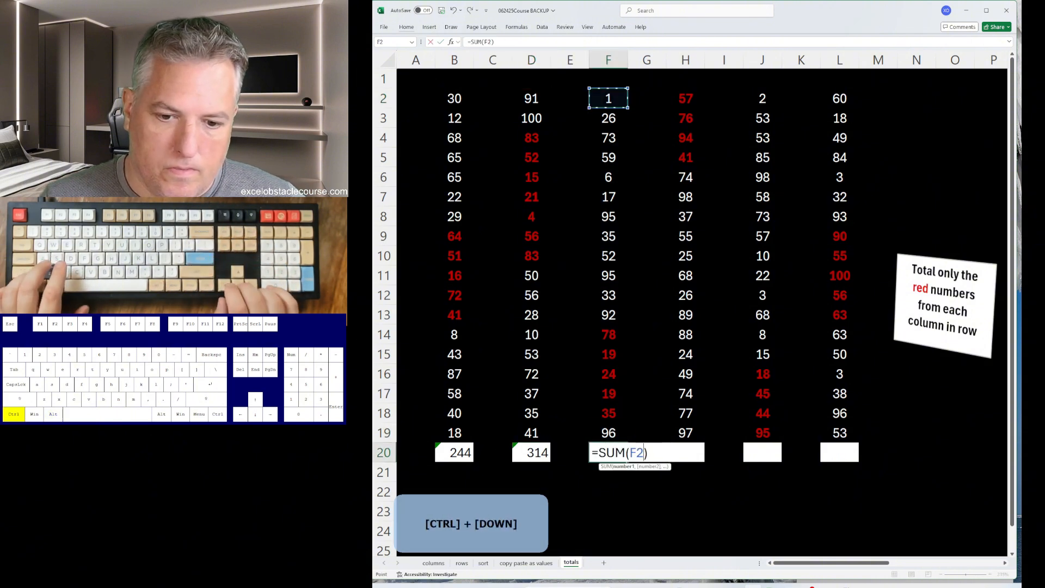
key(Return)
key(Up)
Step: Sum the red numbers H2:H5 in cell H20
key(Right)
key(Right)
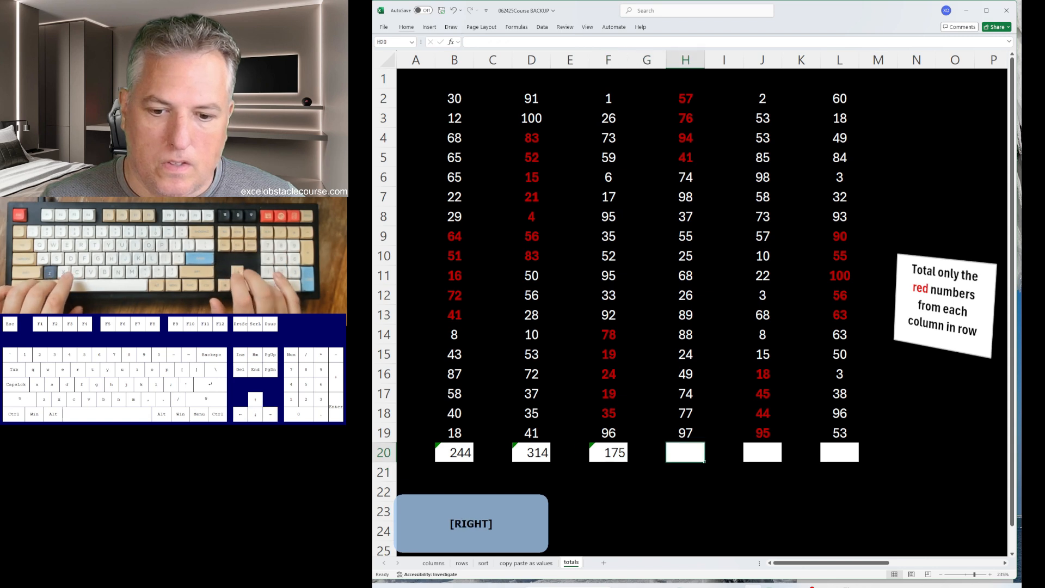
key(alt+equal)
key(Up)
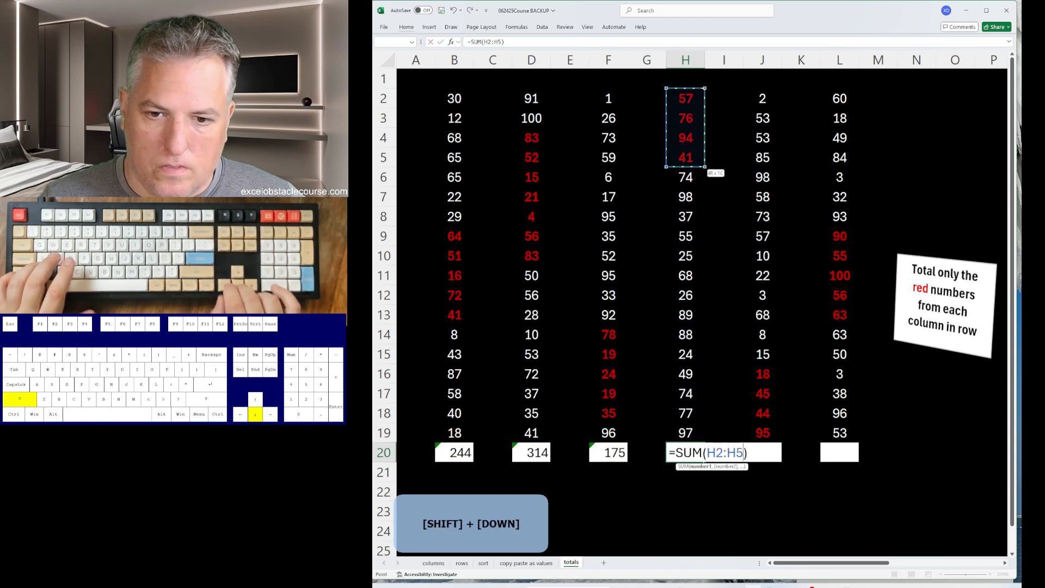
key(Return)
Step: Sum the red numbers J16:J19 in cell J20
key(Right)
key(Right)
key(alt+equal)
key(Up)
key(Down)
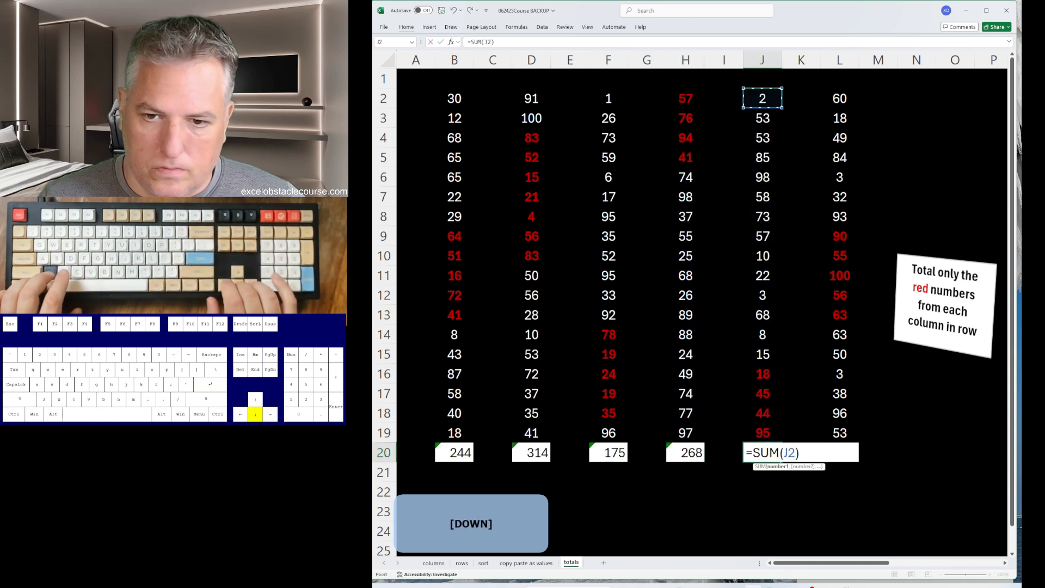
key(shift+Up)
key(shift+Up)
key(shift+Up)
key(Return)
key(Up)
Step: Sum the red numbers L9:L13 in cell L20
key(Right)
key(Right)
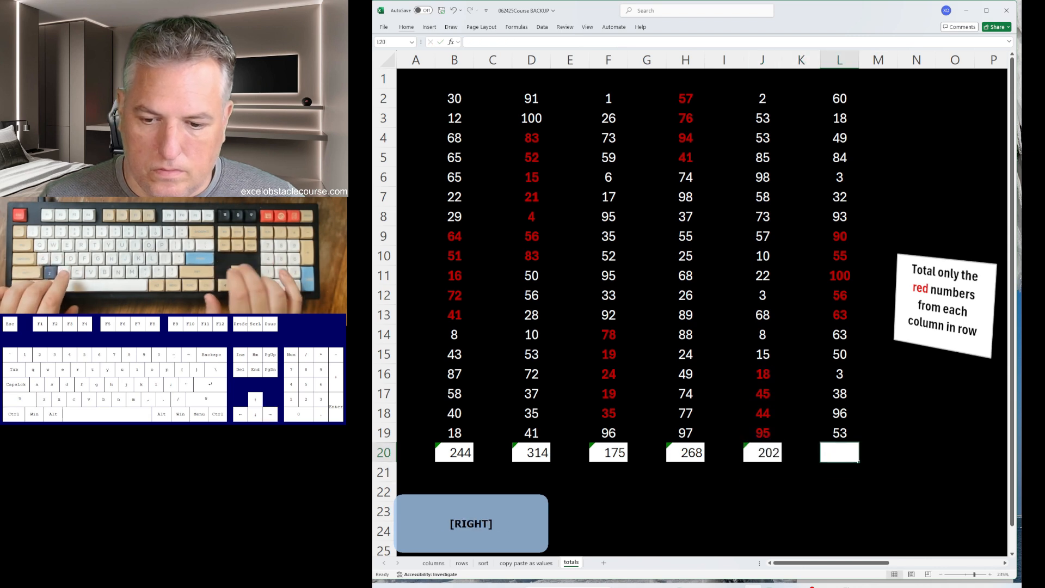
key(alt+equal)
key(Up)
key(Down)
key(Down)
key(Down)
key(Down)
key(Down)
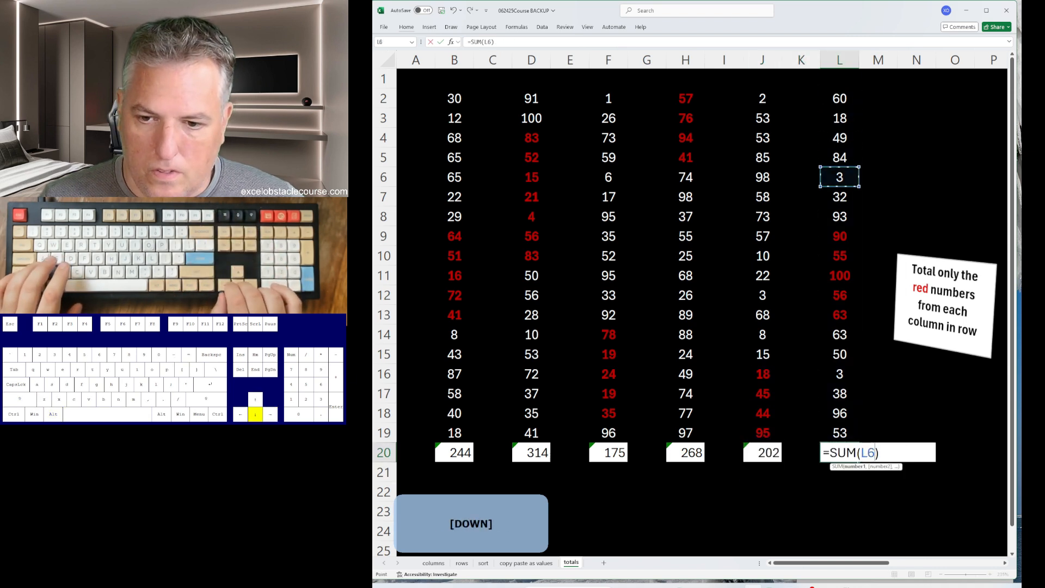
key(Return)
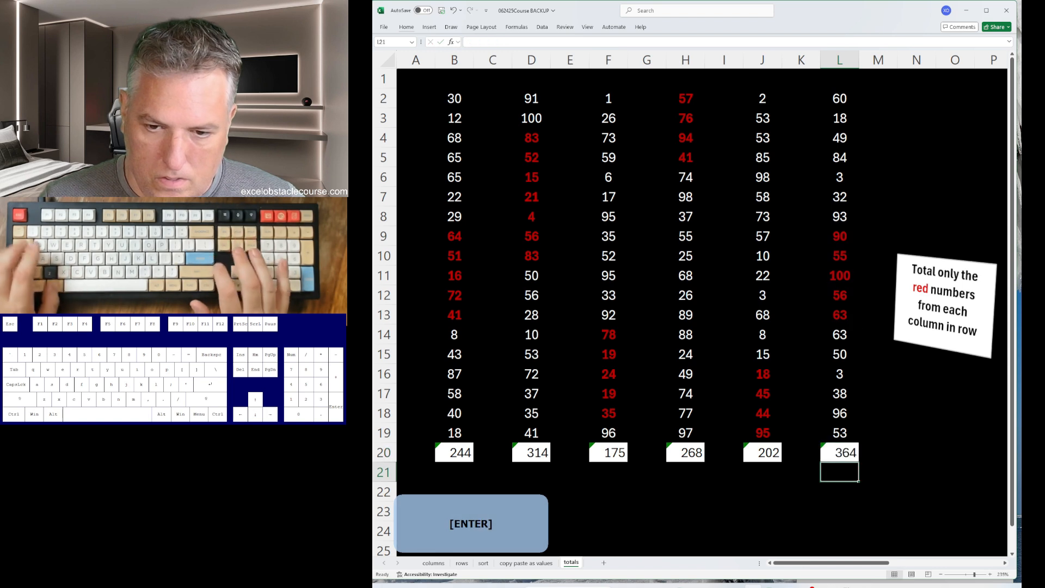
Step: Switch to the Clock app and stop the running stopwatch
key(alt+Tab)
key(space)
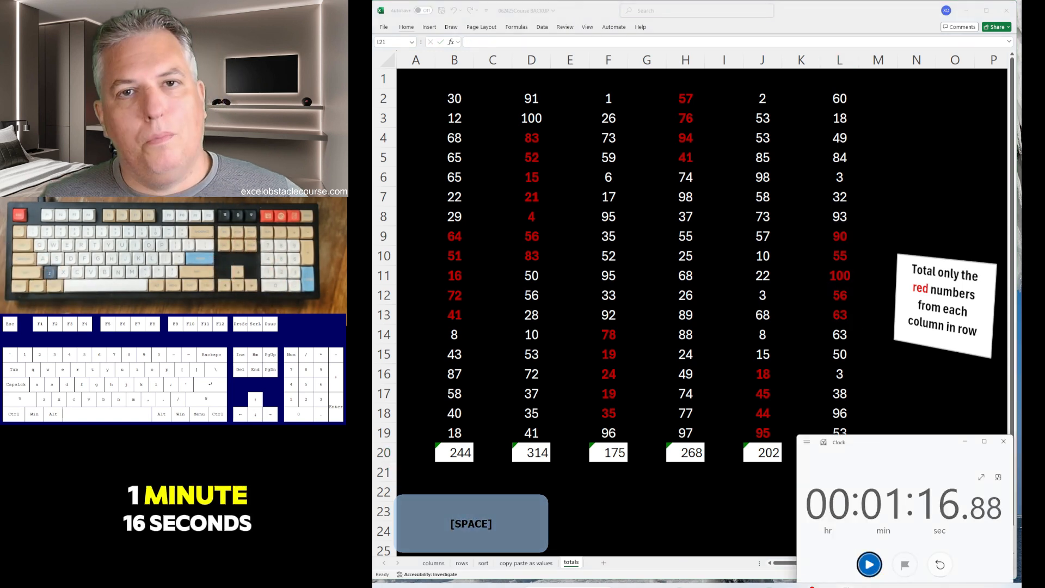
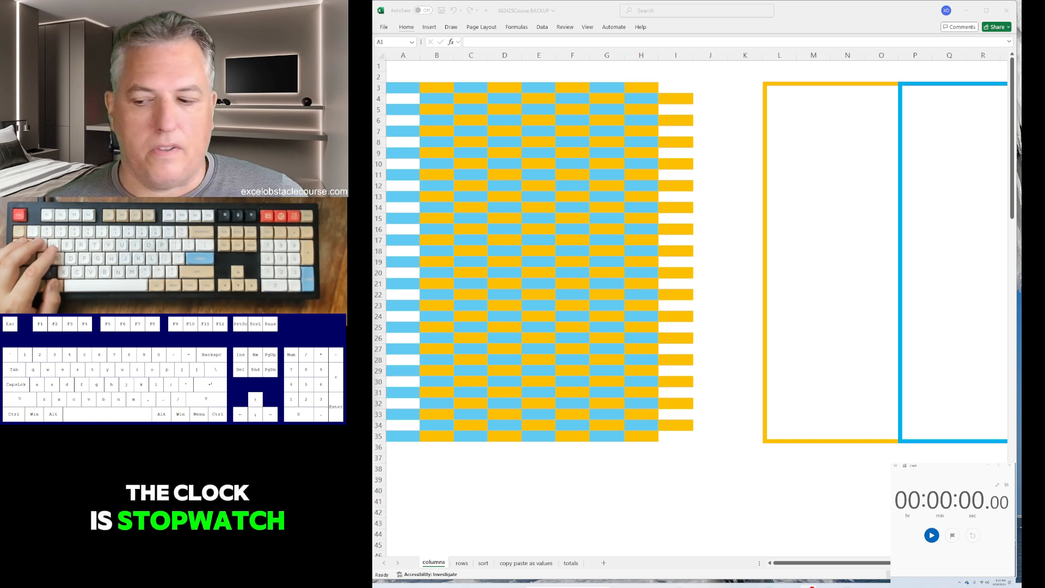
Step: Try out the Clock stopwatch with a brief start and stop, and reset it to zero
key(alt+Tab)
key(Tab)
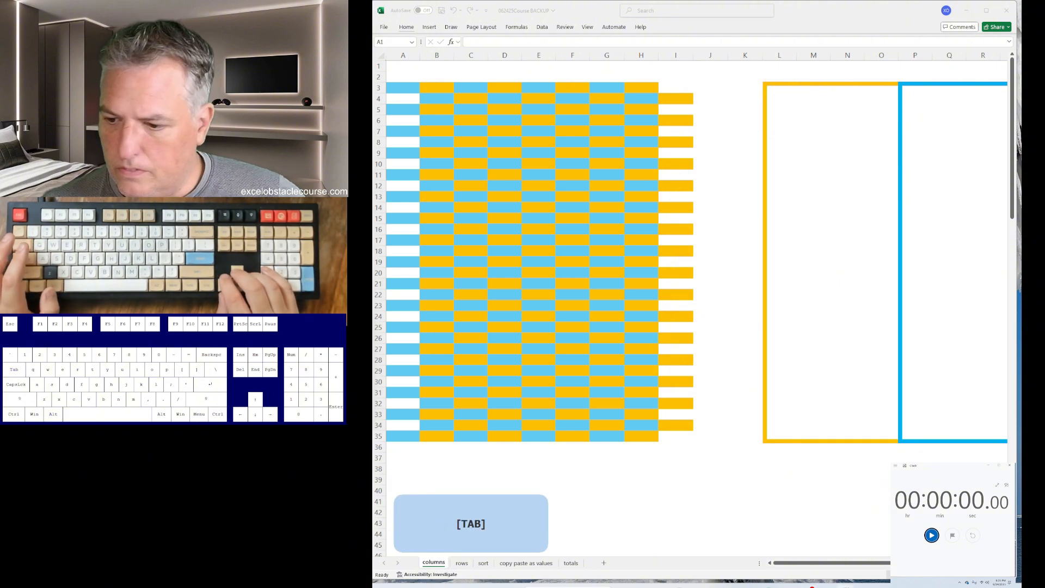
key(Tab)
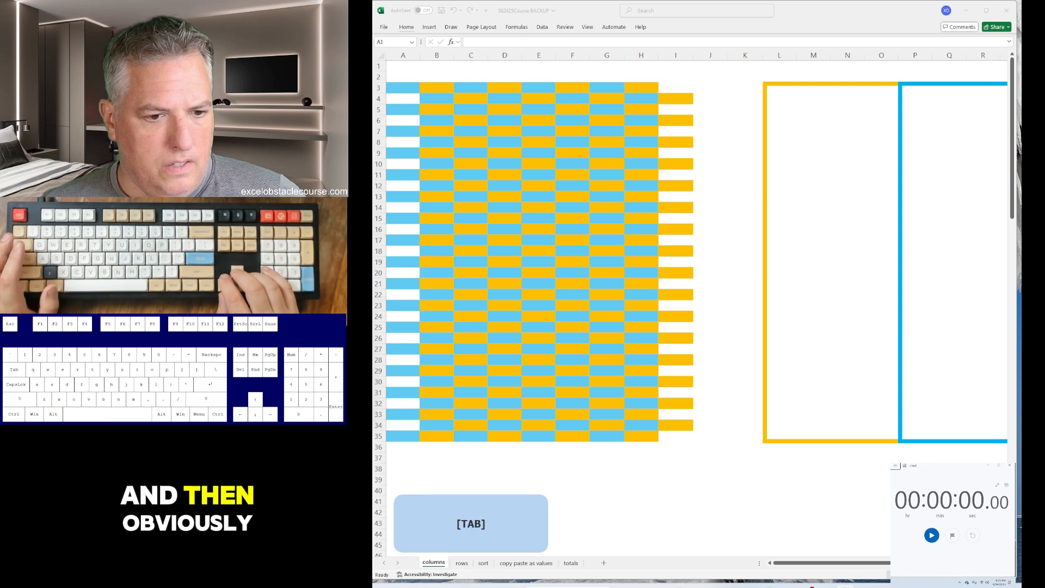
key(Tab)
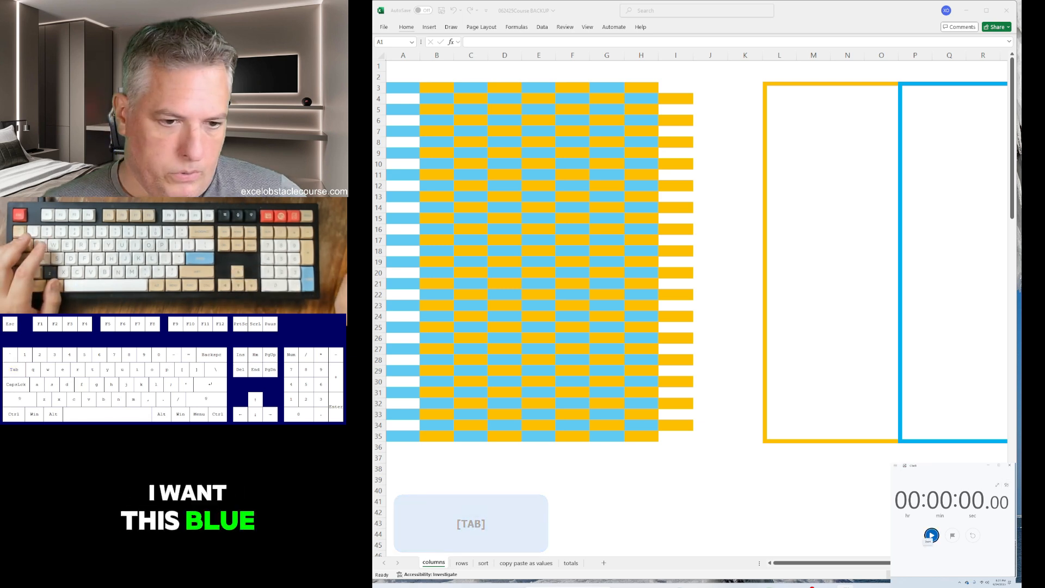
key(Tab)
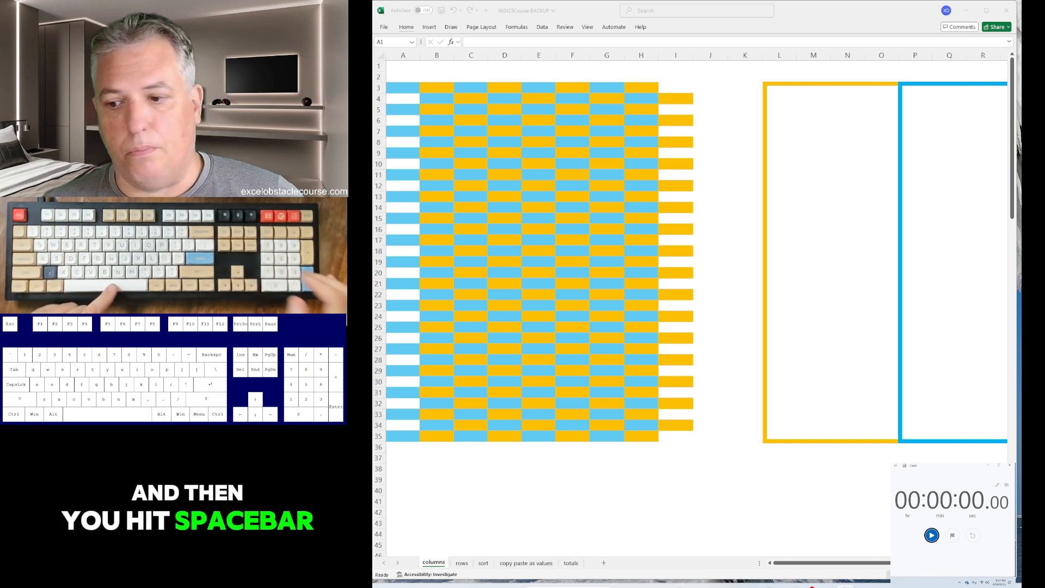
key(space)
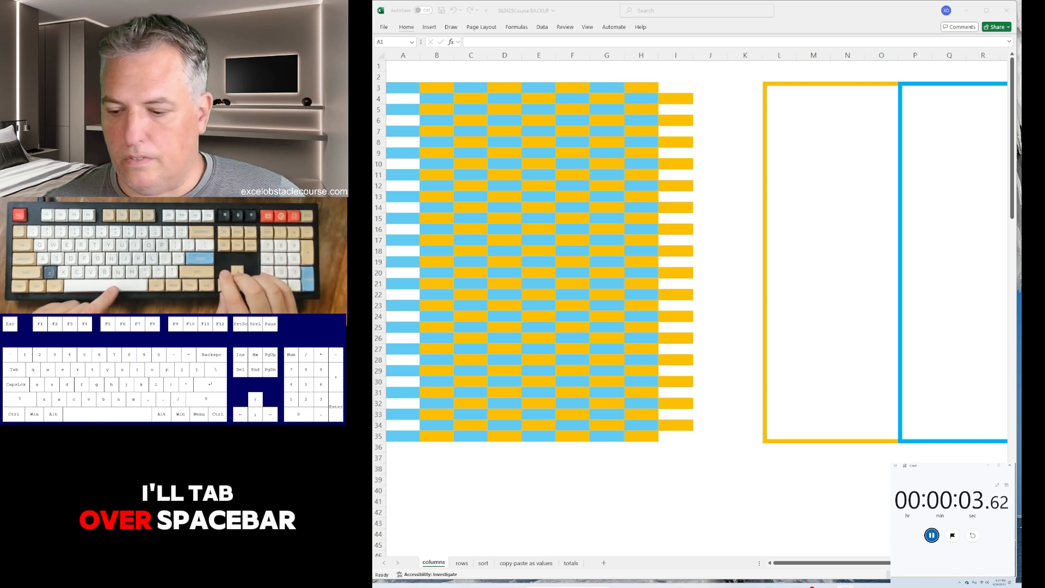
key(space)
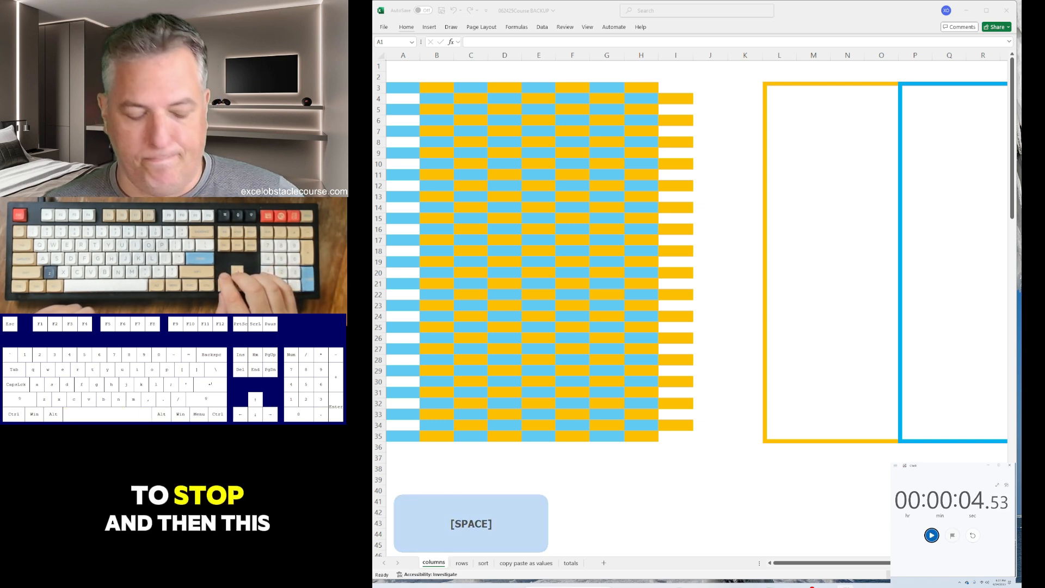
key(Right)
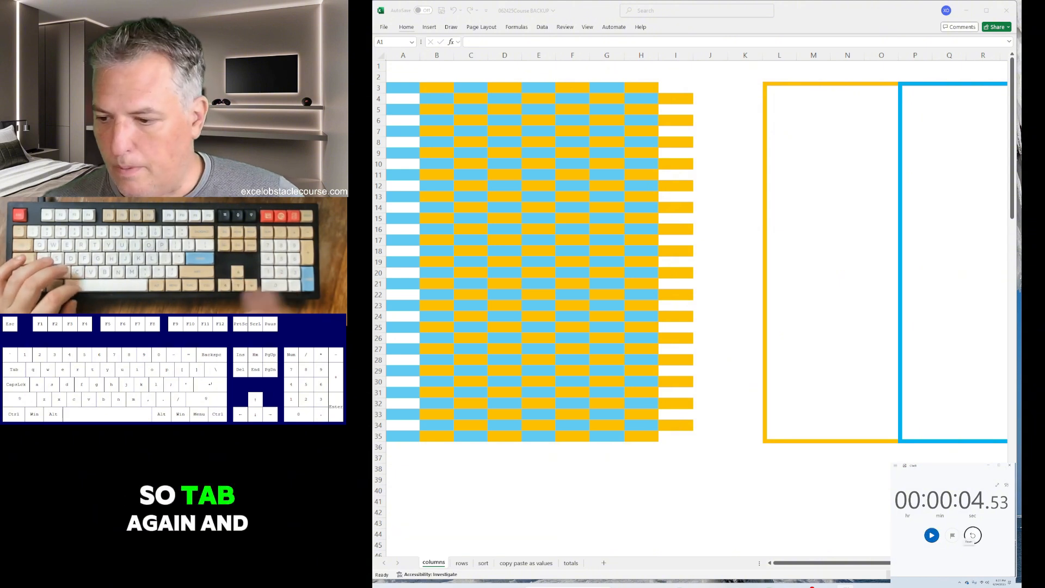
key(space)
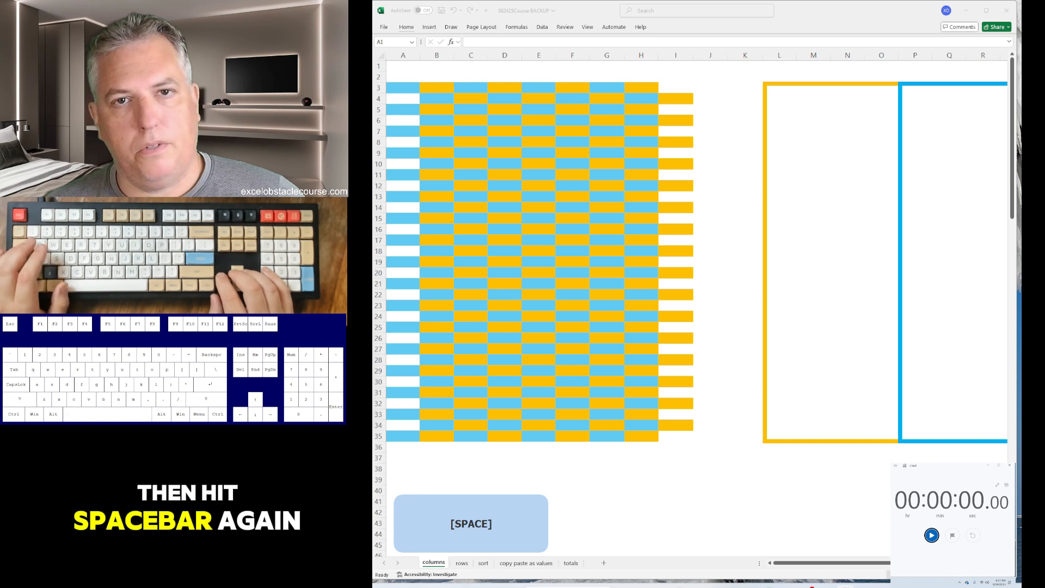
key(Tab)
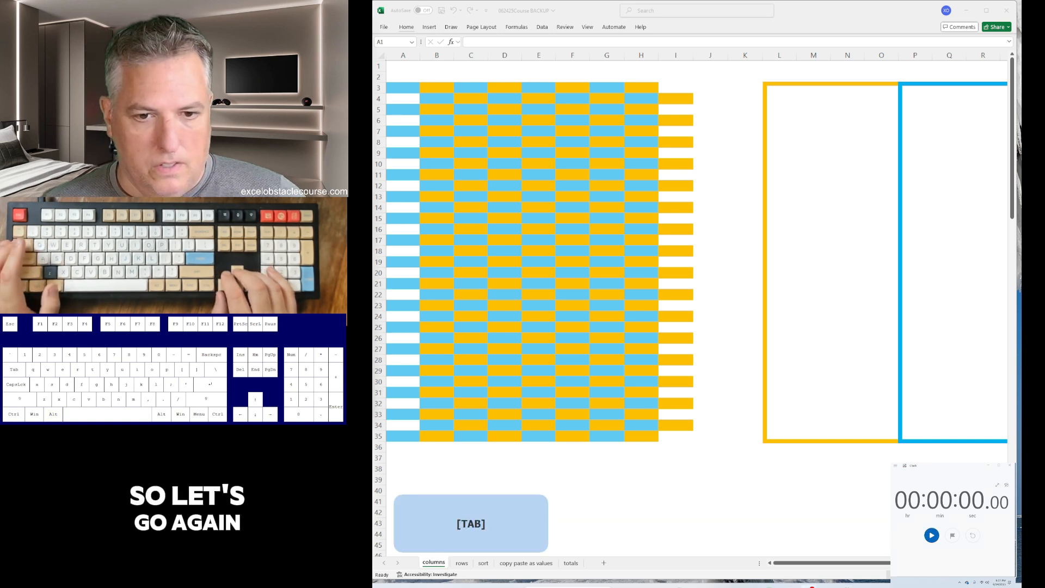
Step: Make A4 the active cell on the columns sheet, start the Clock stopwatch and return to the workbook
key(alt+Tab)
key(Left)
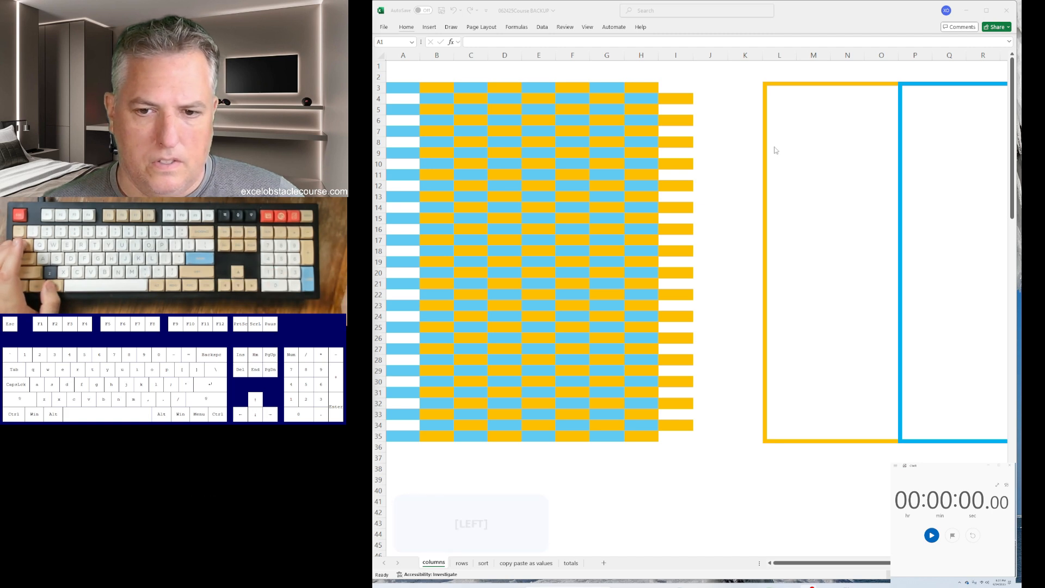
click(754, 143)
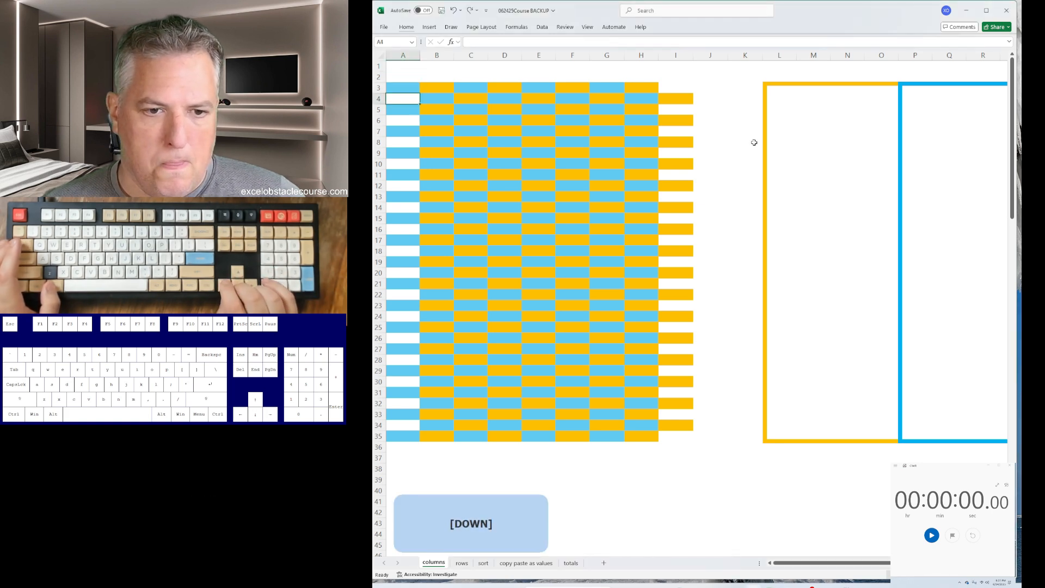
key(alt+Tab)
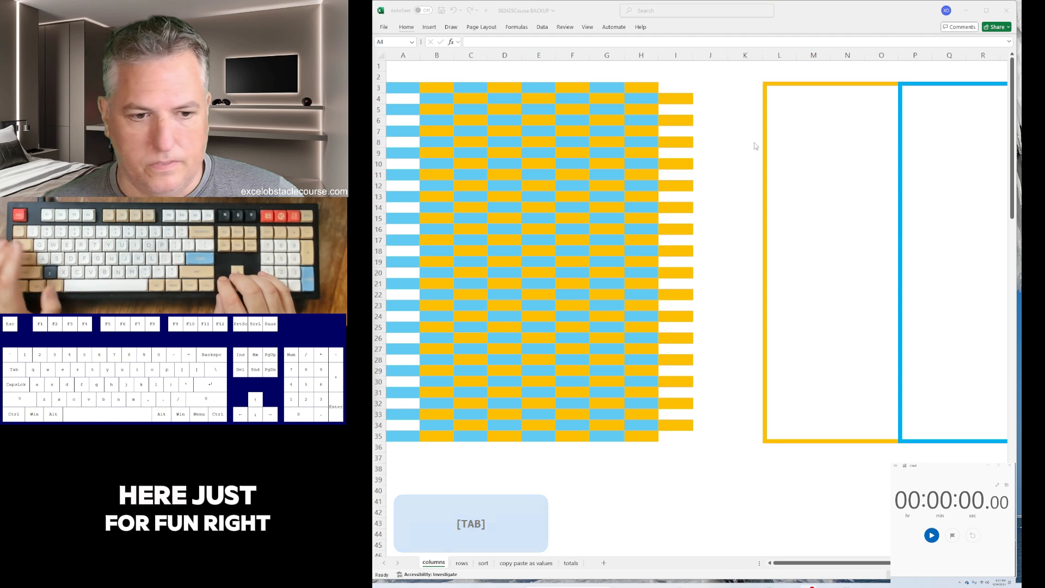
key(Tab)
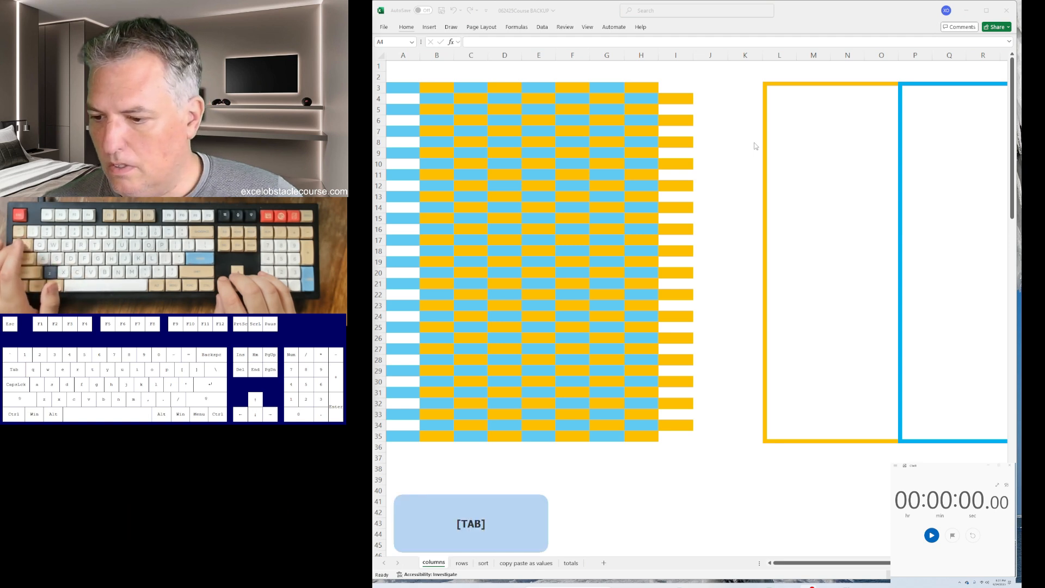
key(alt+Tab)
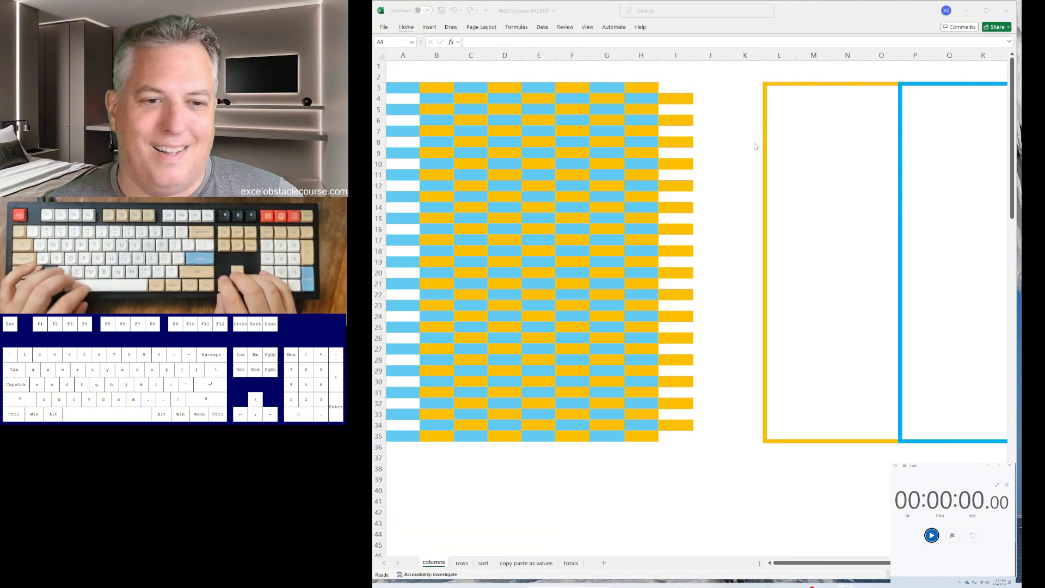
key(alt+Tab)
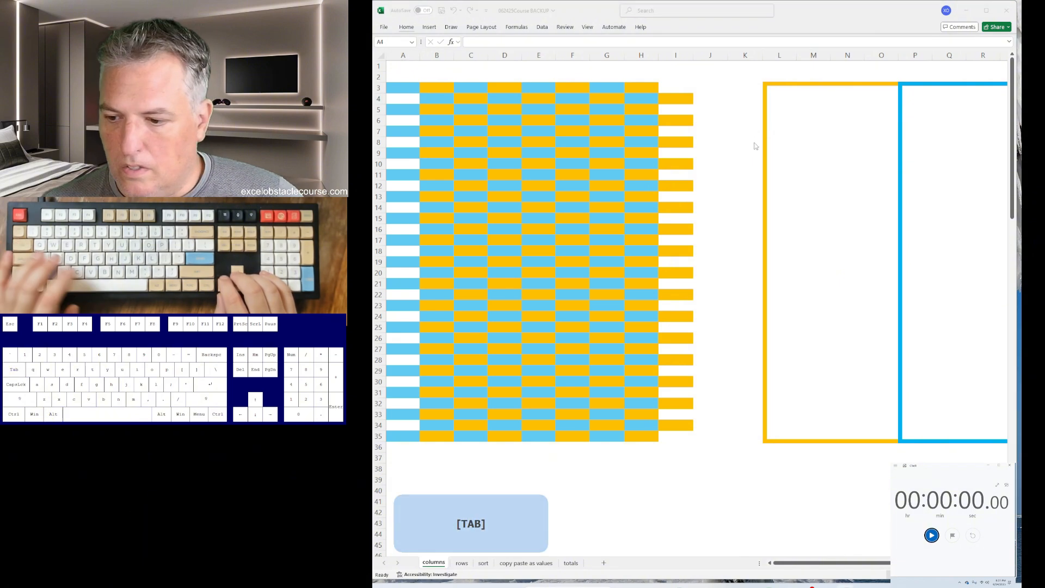
key(alt+Tab)
Step: Delete every blank cell in column A from A4 to A34, shifting the remaining cells left
key(ctrl+minus)
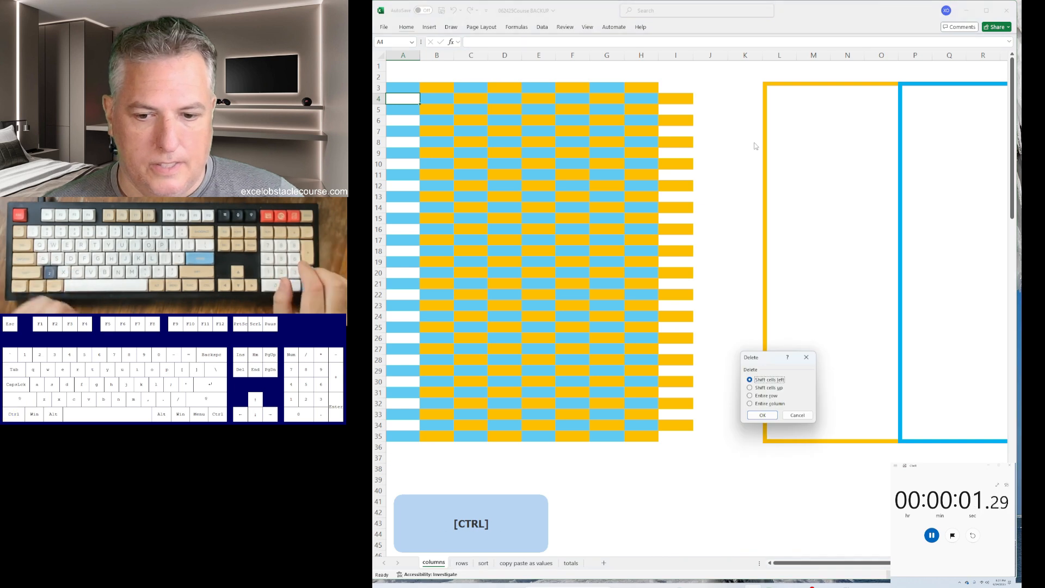
key(Return)
key(F4)
key(Down)
key(F4)
key(Down)
key(F4)
key(Down)
key(F4)
key(Down)
key(F4)
key(Down)
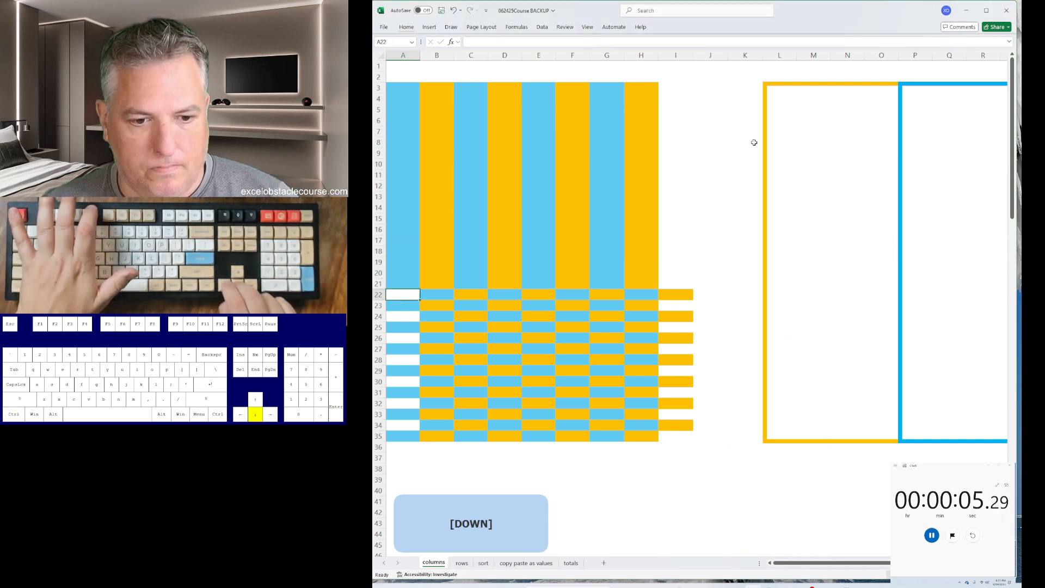
key(Down)
key(F4)
key(Down)
key(F4)
key(Down)
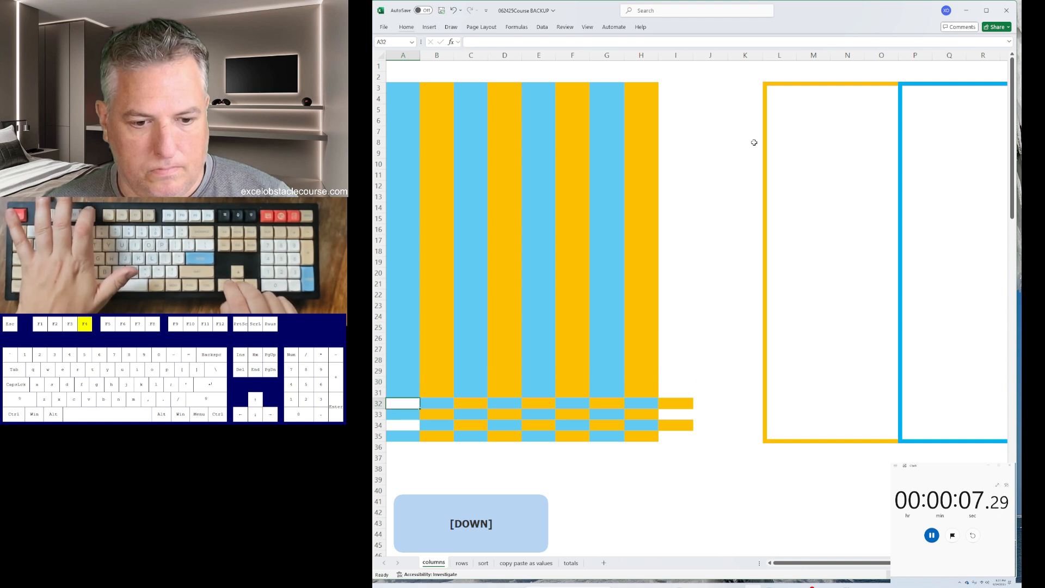
Step: Cut the orange column B and insert it in front of column A
key(ctrl+space)
key(ctrl+x)
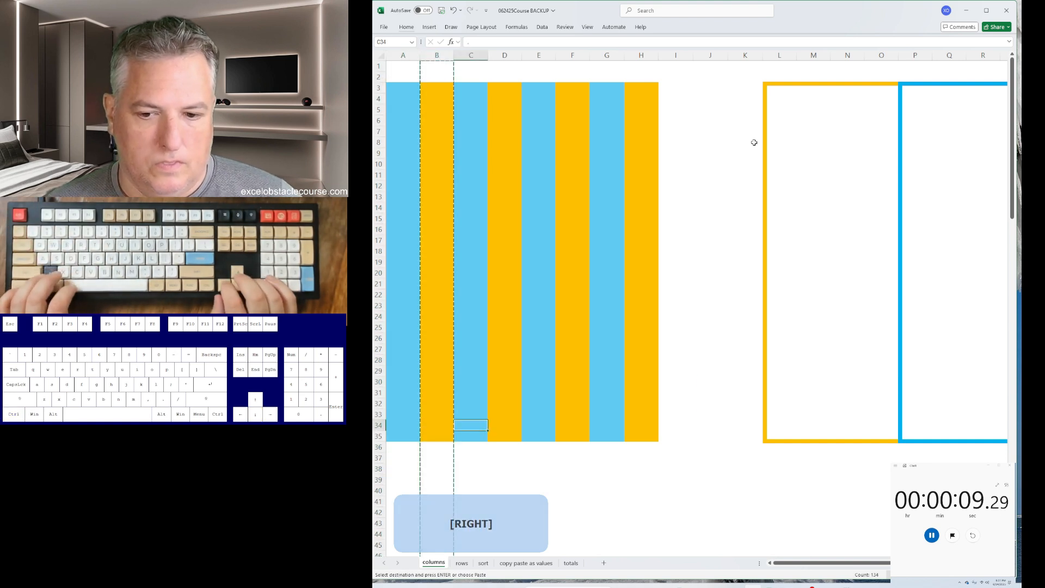
key(Left)
key(ctrl+space)
key(ctrl+plus)
Step: Cut the orange column D and insert it in front of column A
key(ctrl+space)
key(ctrl+x)
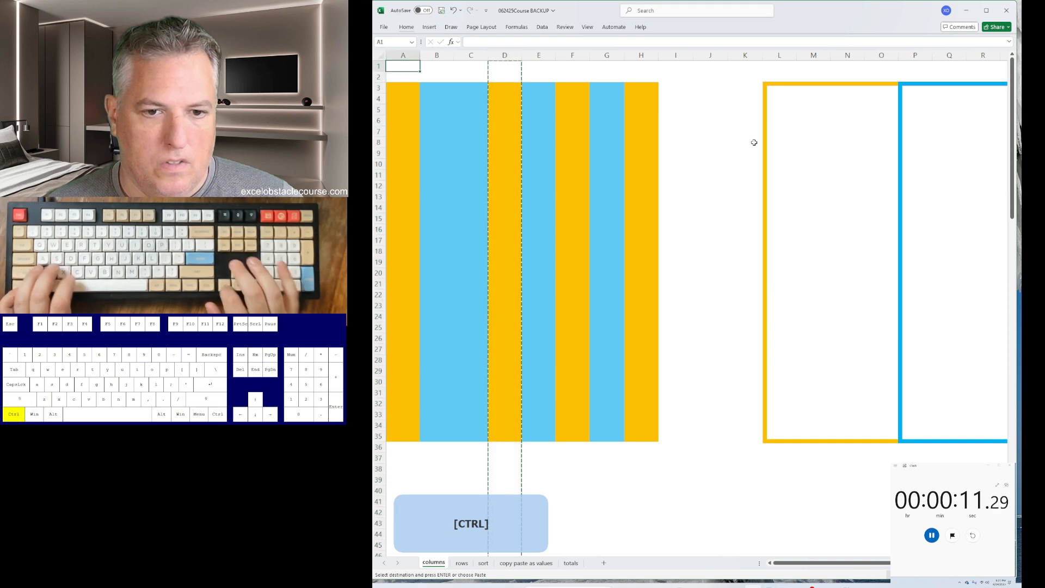
key(Left)
key(Left)
key(Left)
key(ctrl+space)
key(ctrl+plus)
Step: Cut the orange column F and insert it in front of column A
key(Right)
key(Right)
key(Right)
key(Right)
key(Right)
key(ctrl+space)
key(ctrl+x)
key(Left)
key(Left)
key(Left)
key(Left)
key(Left)
key(ctrl+space)
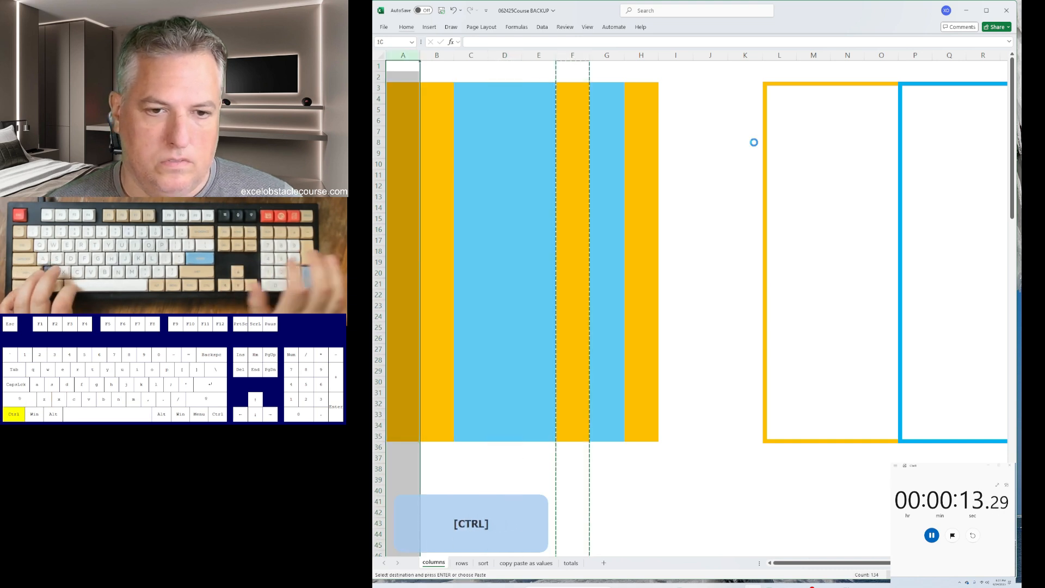
key(ctrl+plus)
Step: Cut the orange column H and insert it in front of column A
key(ctrl+Right)
key(ctrl+space)
key(ctrl+x)
key(ctrl+Left)
key(ctrl+space)
key(ctrl+plus)
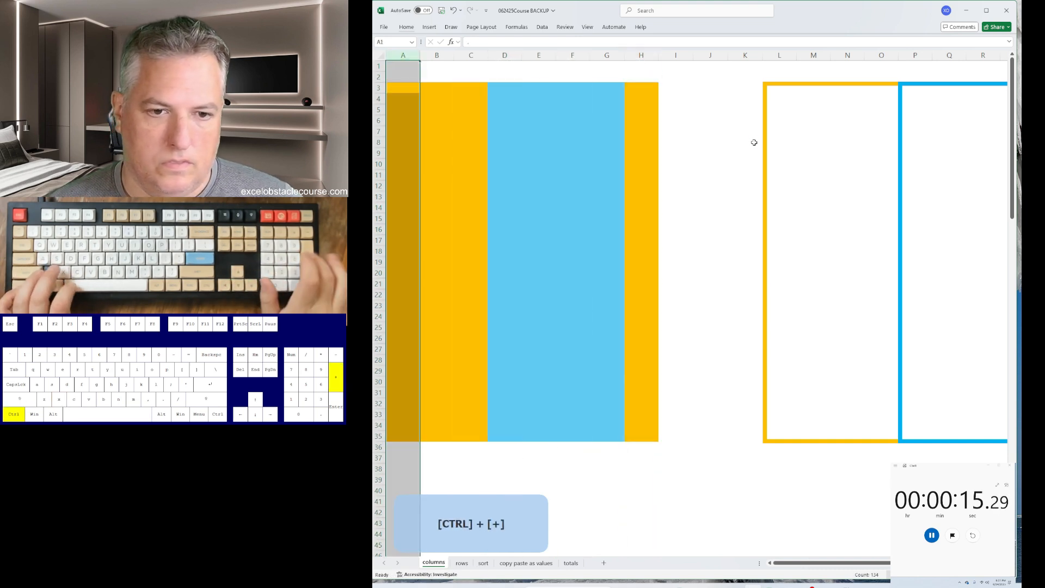
Step: Insert blank columns before column A until the orange and blue blocks sit inside their matching frames
key(ctrl+plus)
key(ctrl+plus)
key(ctrl+plus)
key(ctrl+plus)
key(ctrl+plus)
key(ctrl+plus)
key(ctrl+plus)
key(ctrl+plus)
key(ctrl+plus)
key(ctrl+plus)
key(ctrl+plus)
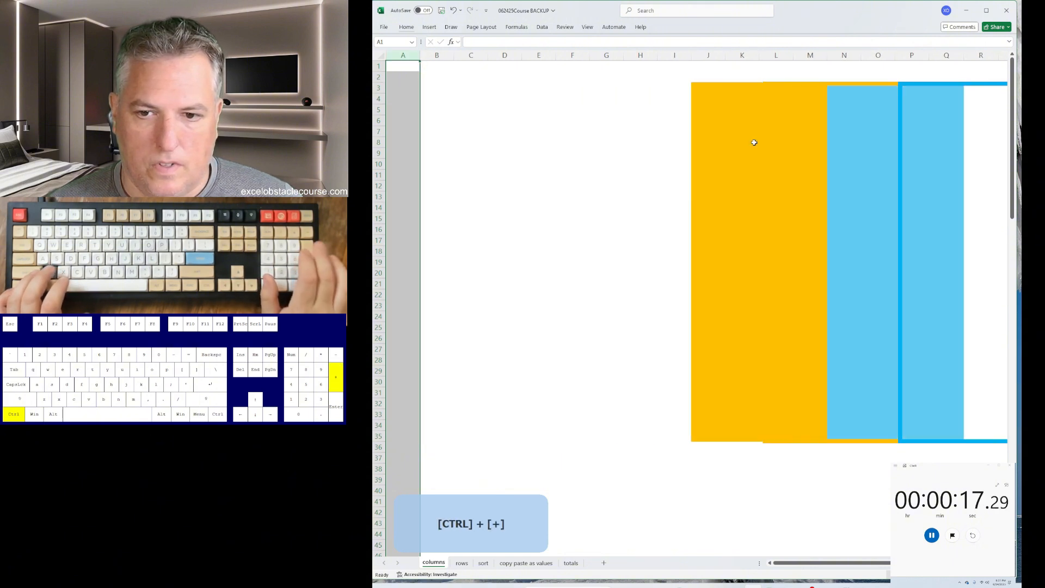
Step: On the rows sheet, delete every blank cell in row 4 from B4 to T4, shifting the cells below up
key(ctrl+Page_Down)
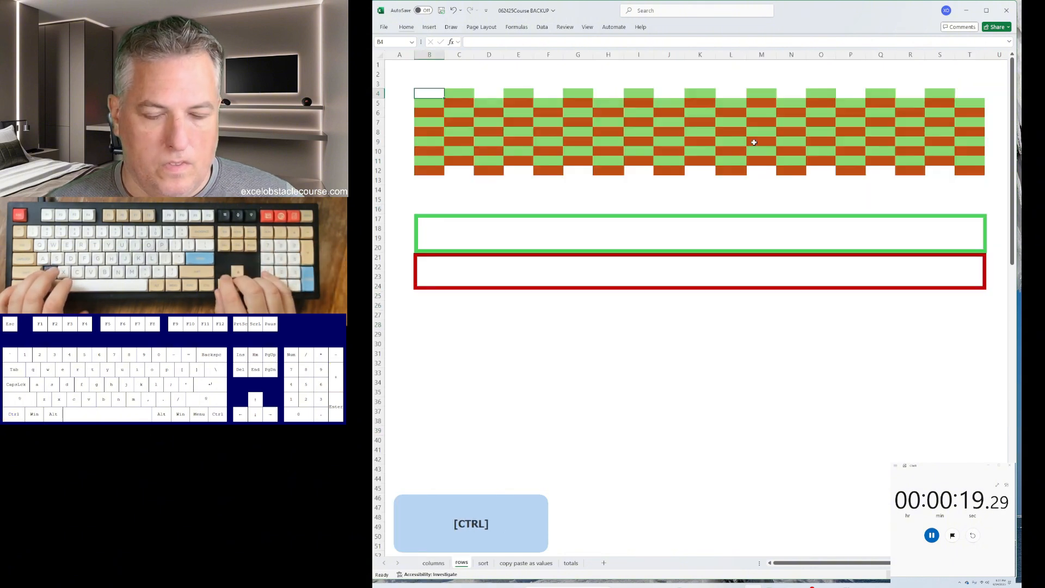
key(ctrl+minus)
key(Return)
key(Right)
key(Right)
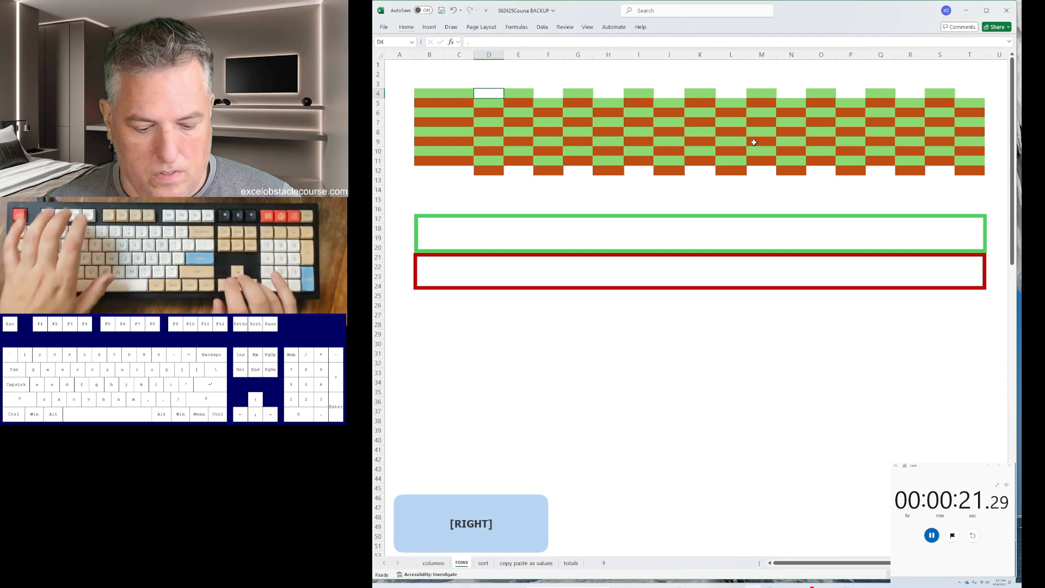
key(F4)
key(Right)
key(Right)
key(F4)
key(Right)
key(Right)
key(F4)
key(Right)
key(Right)
key(F4)
key(Right)
key(Right)
key(F4)
key(Right)
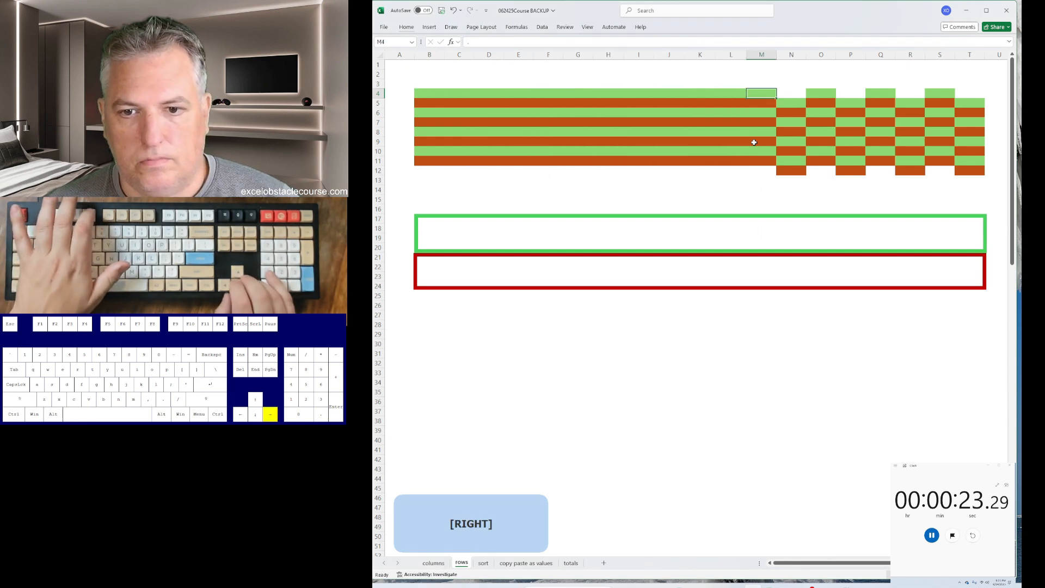
key(Right)
key(F4)
key(Right)
key(Right)
key(F4)
key(Right)
key(Right)
key(F4)
key(Right)
key(Right)
key(F4)
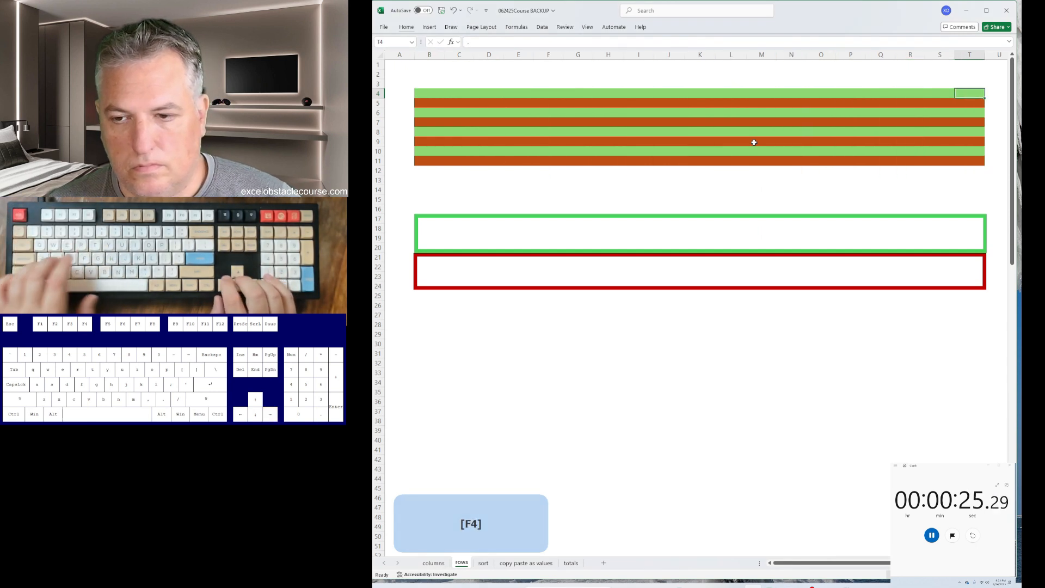
Step: Enter helper numbers beside the striped rows in U4:U11, ending with 2 in U11
key(Right)
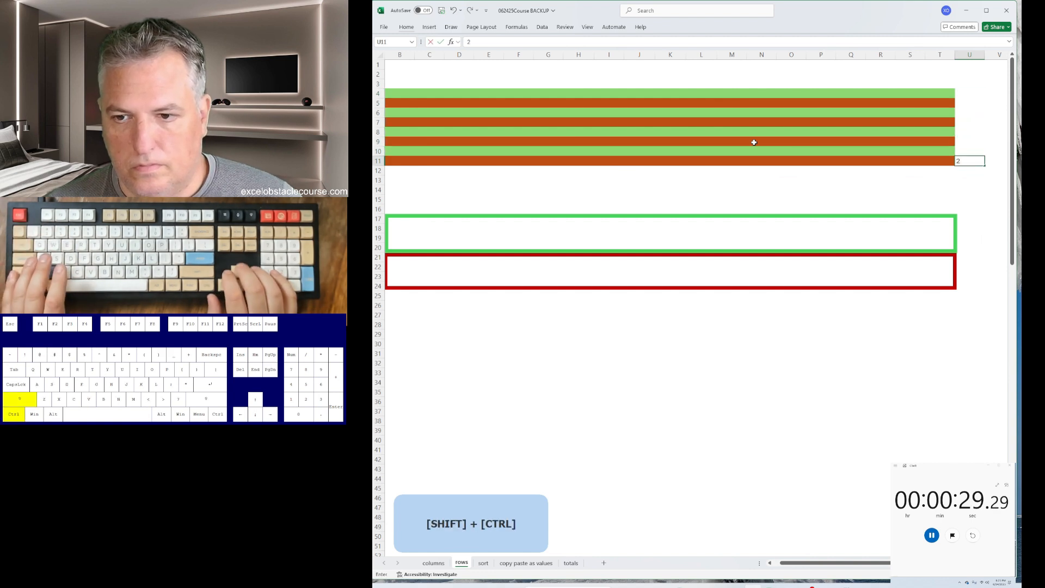
key(ctrl+Return)
key(a)
key(s)
key(a)
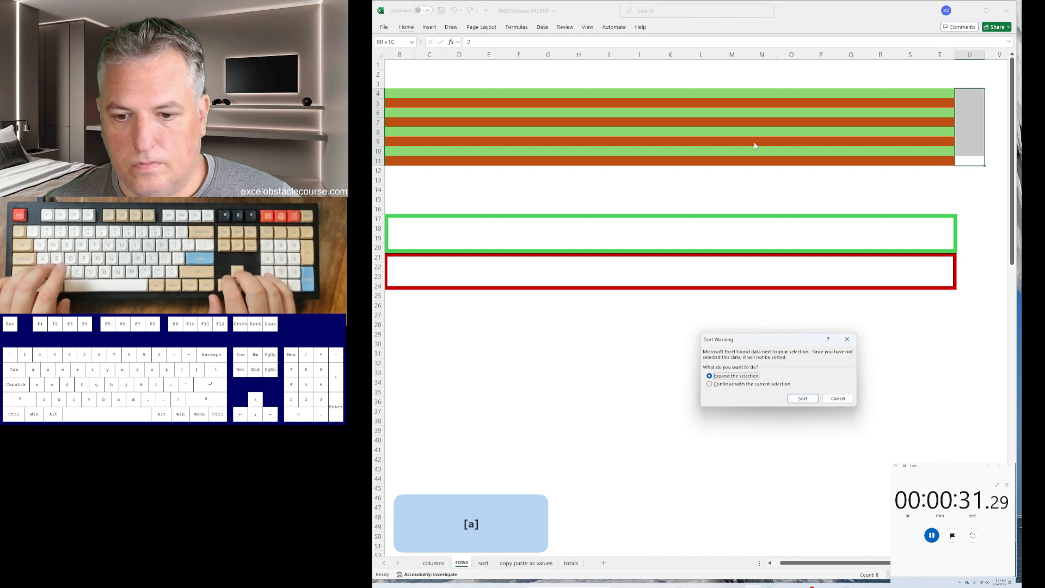
key(Escape)
Step: Sort the striped rows together with the helper numbers in ascending order, and clear the helper numbers from column U
key(ctrl+shift+Left)
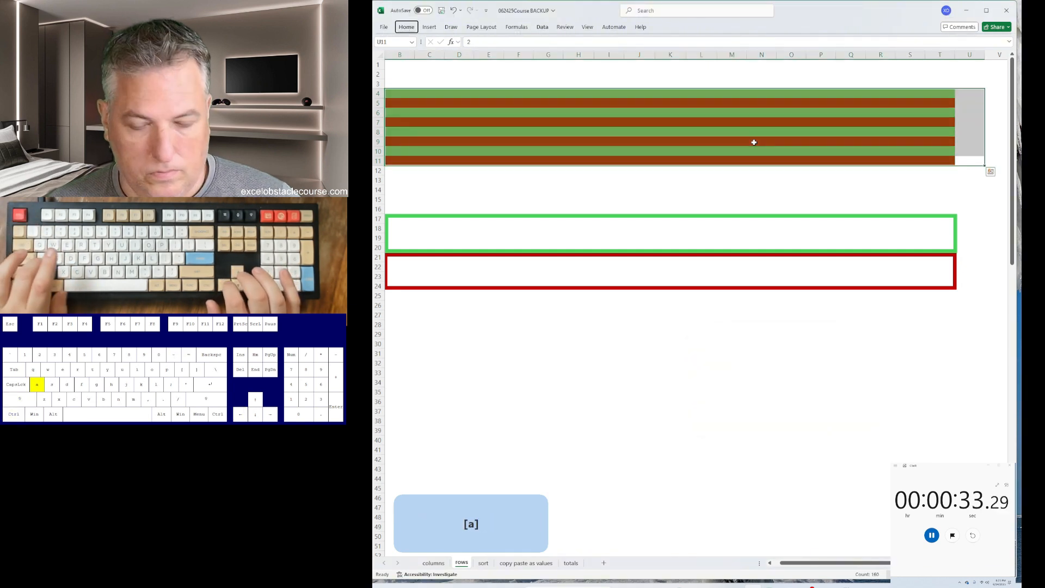
key(s)
key(a)
key(Up)
key(ctrl+space)
key(Delete)
key(Left)
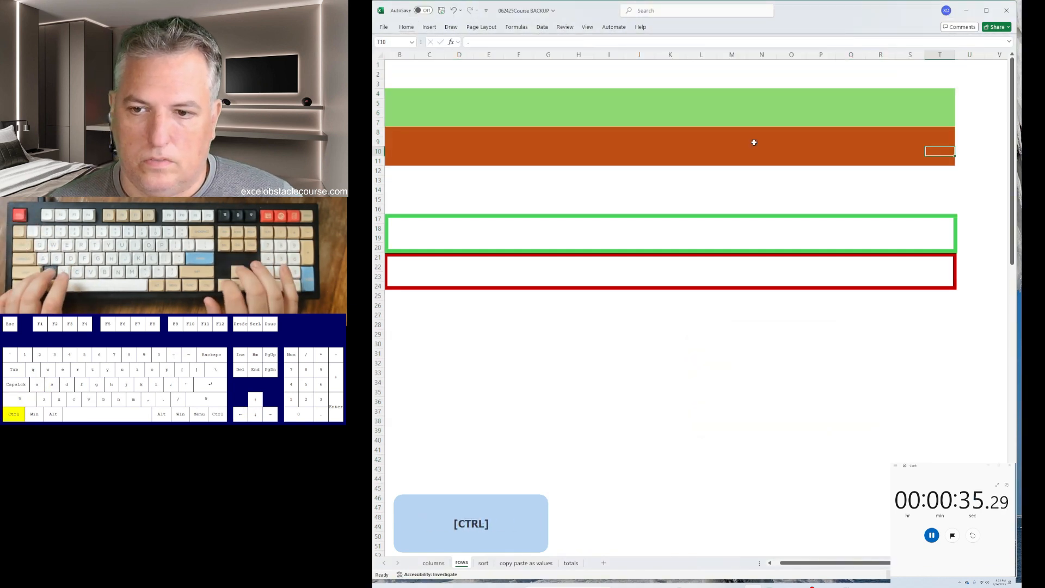
Step: Insert blank rows at row 4 until the green and red blocks sit inside their matching frames
key(shift+space)
key(ctrl+plus)
key(ctrl+plus)
key(ctrl+plus)
key(ctrl+plus)
key(ctrl+plus)
key(ctrl+plus)
key(ctrl+plus)
key(ctrl+plus)
key(ctrl+plus)
key(ctrl+plus)
key(ctrl+plus)
key(ctrl+plus)
key(ctrl+plus)
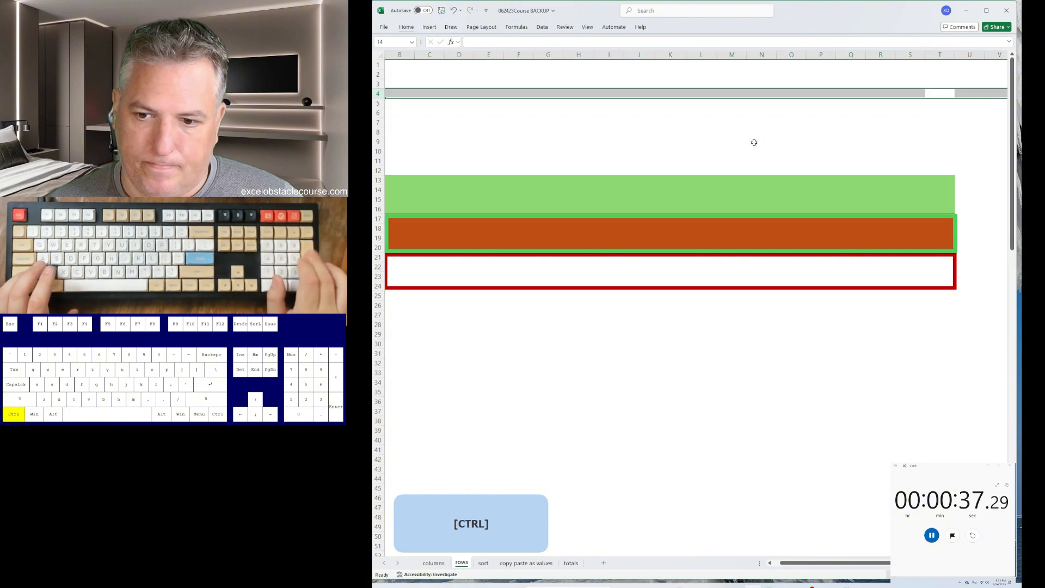
Step: On the sort sheet, sort the list in column B ascending and the list in column D descending
key(ctrl+Page_Down)
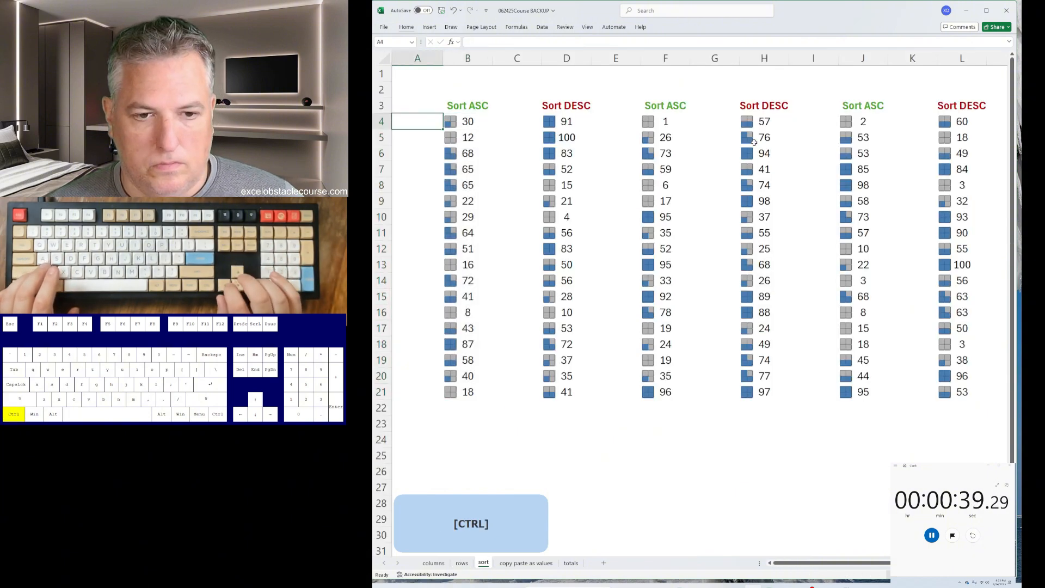
key(a)
key(s)
key(a)
key(ctrl+Right)
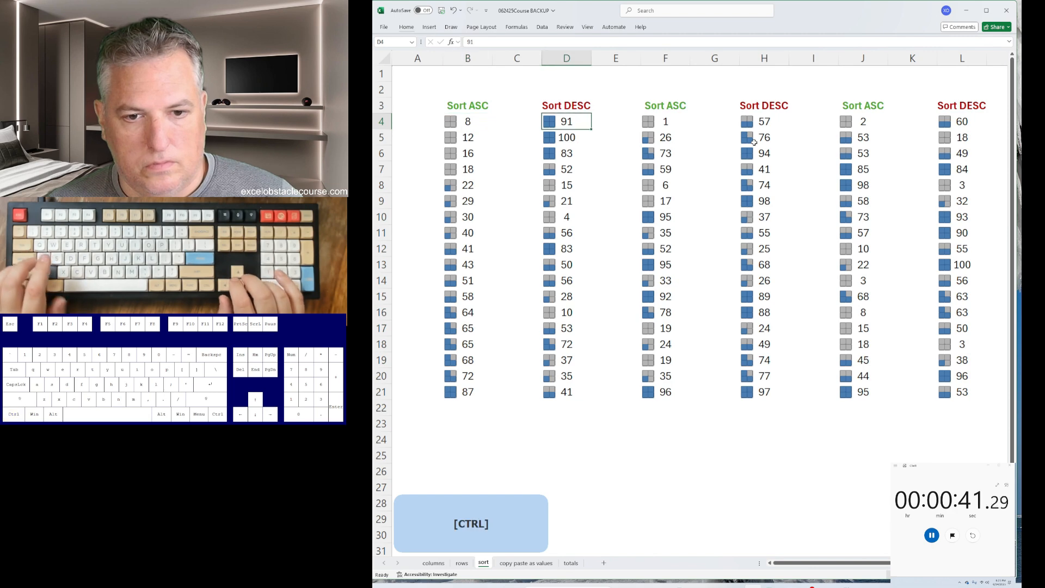
key(alt+a)
key(s)
key(d)
Step: Sort the list in column F ascending and the list in column H descending
key(ctrl+Right)
key(alt+a)
text(saa)
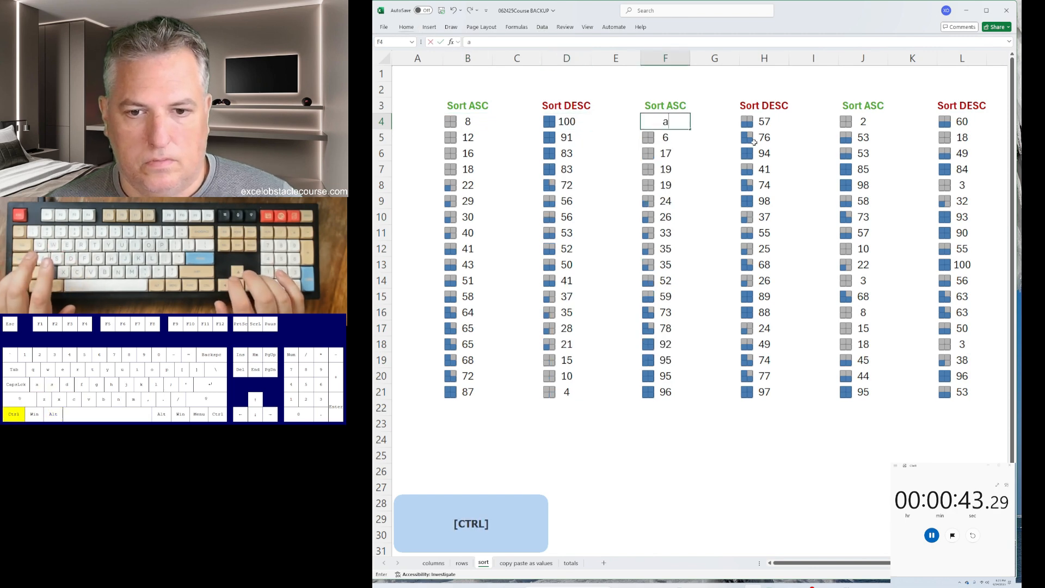
key(ctrl+Down)
key(alt+a)
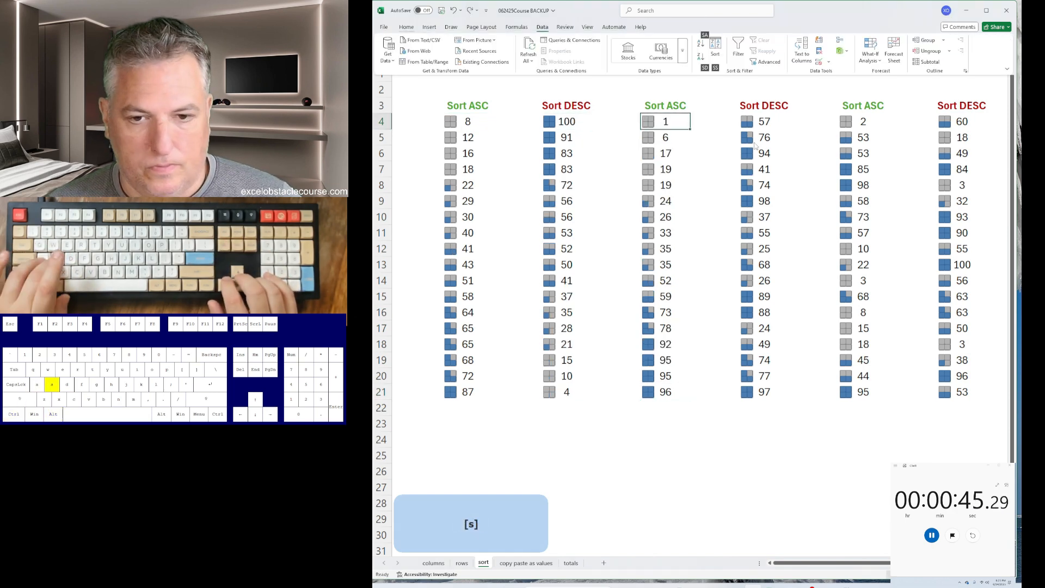
key(ctrl+Right)
key(alt+a)
key(s)
key(d)
Step: Sort the list in column J ascending and the list in column L descending
key(ctrl+Right)
key(alt+a)
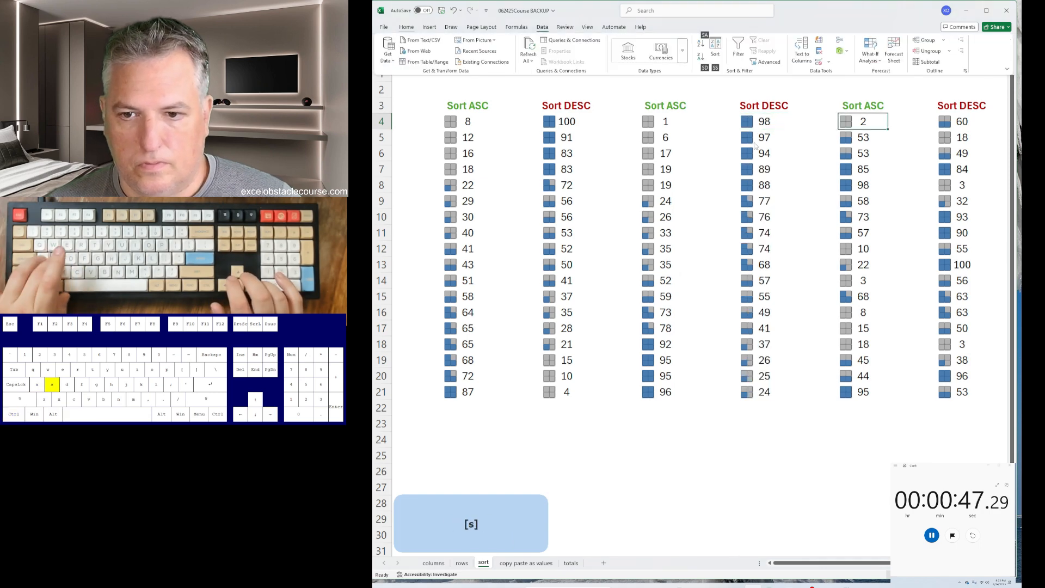
key(s)
key(a)
key(ctrl+Right)
key(alt+a)
key(s)
key(d)
Step: On the copy paste as values sheet, copy the red table C5:F13 and paste it as values into the red frame at J18
key(ctrl+Page_Down)
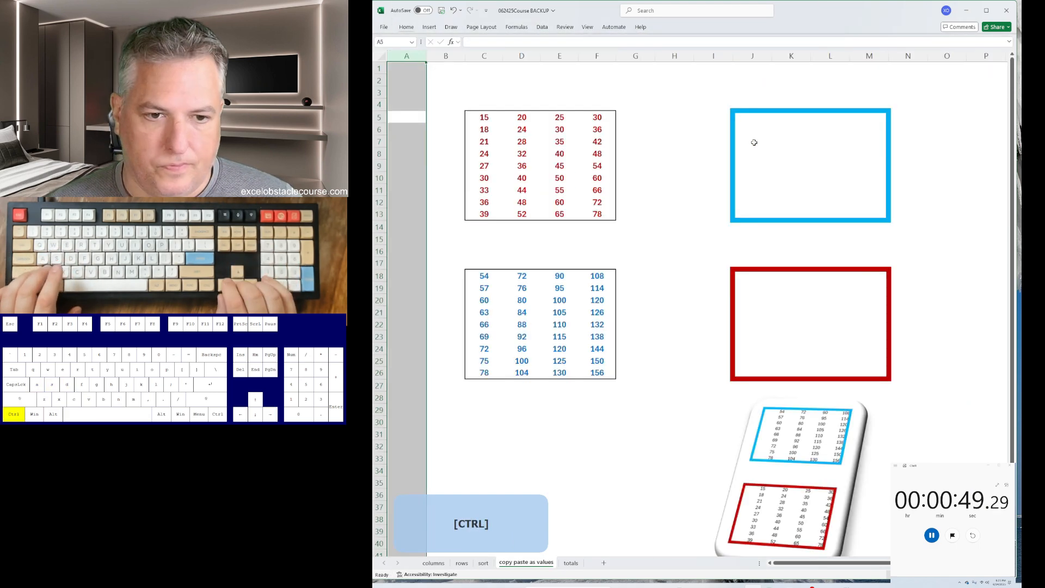
key(Down)
key(ctrl+Right)
key(ctrl+a)
key(ctrl+c)
key(ctrl+Right)
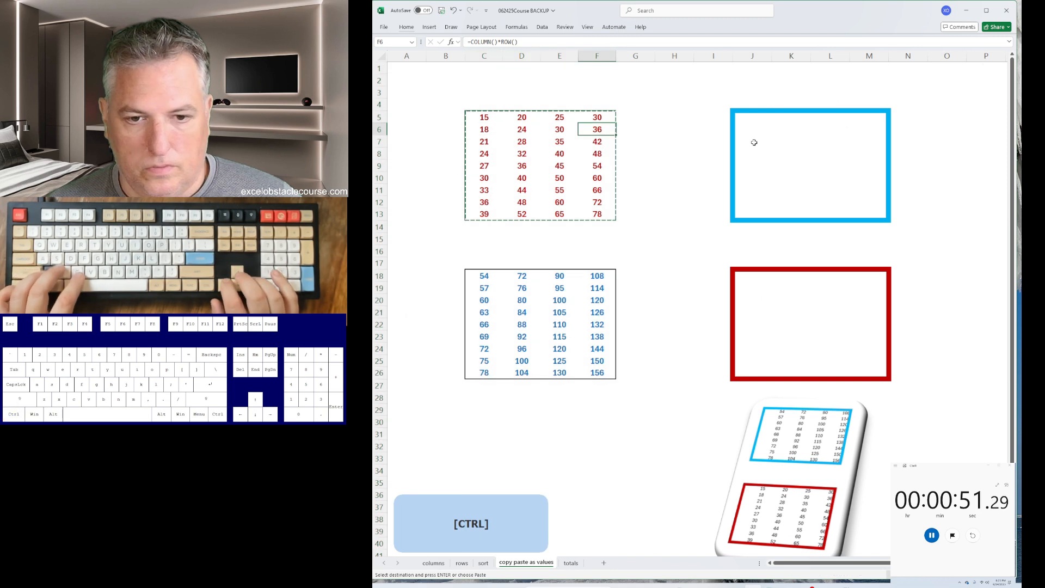
key(Right)
key(Right)
key(ctrl+shift+v)
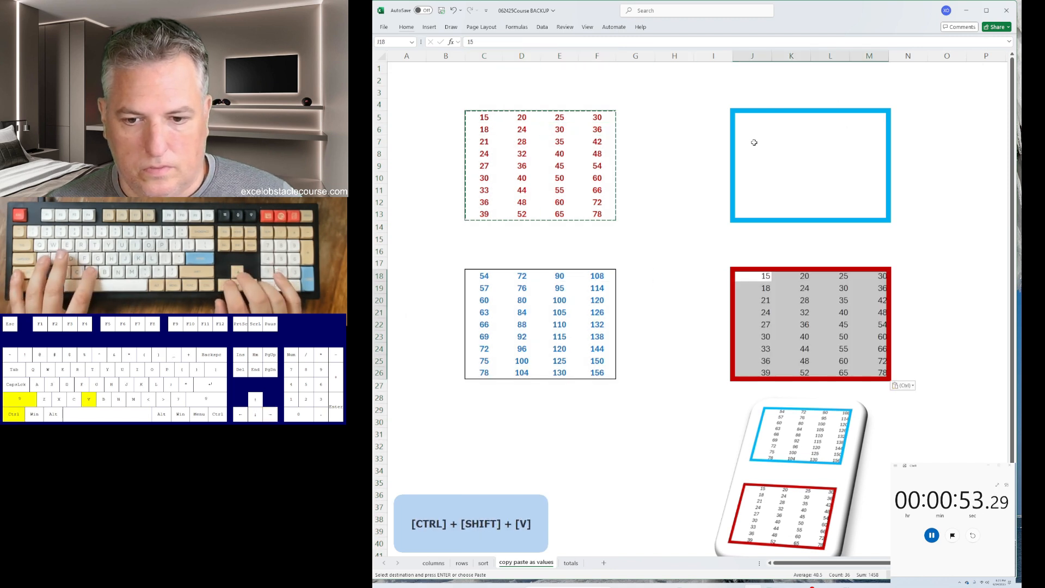
Step: Copy the blue table C18:F26 and paste it as values into the blue frame at J5
key(ctrl+Left)
key(ctrl+shift+Left)
key(ctrl+shift+Down)
key(ctrl+c)
key(ctrl+Up)
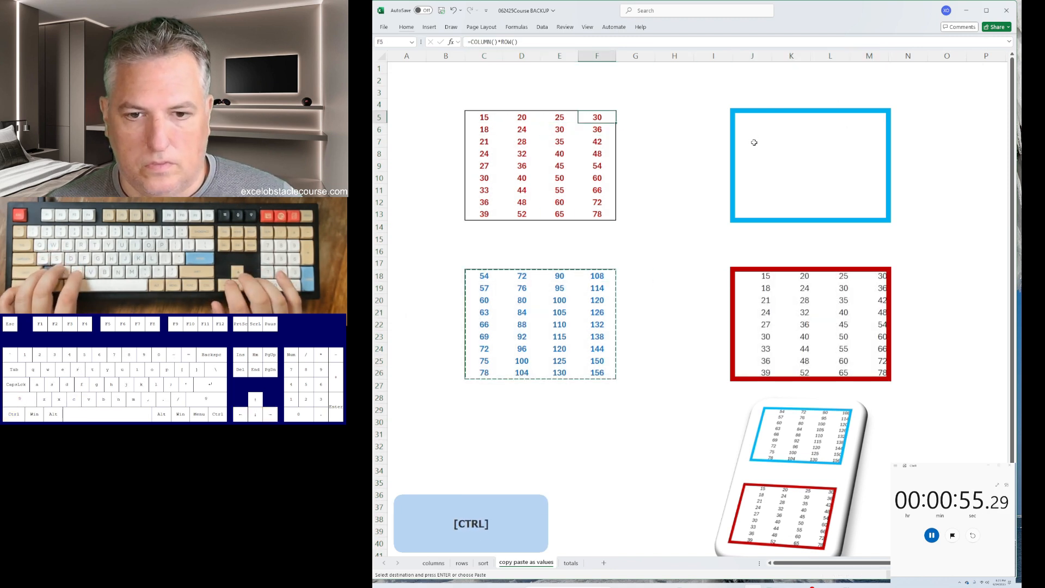
key(ctrl+shift+v)
Step: On the totals sheet, total the red numbers B9:B13 in cell B20
key(ctrl+Page_Down)
key(Left)
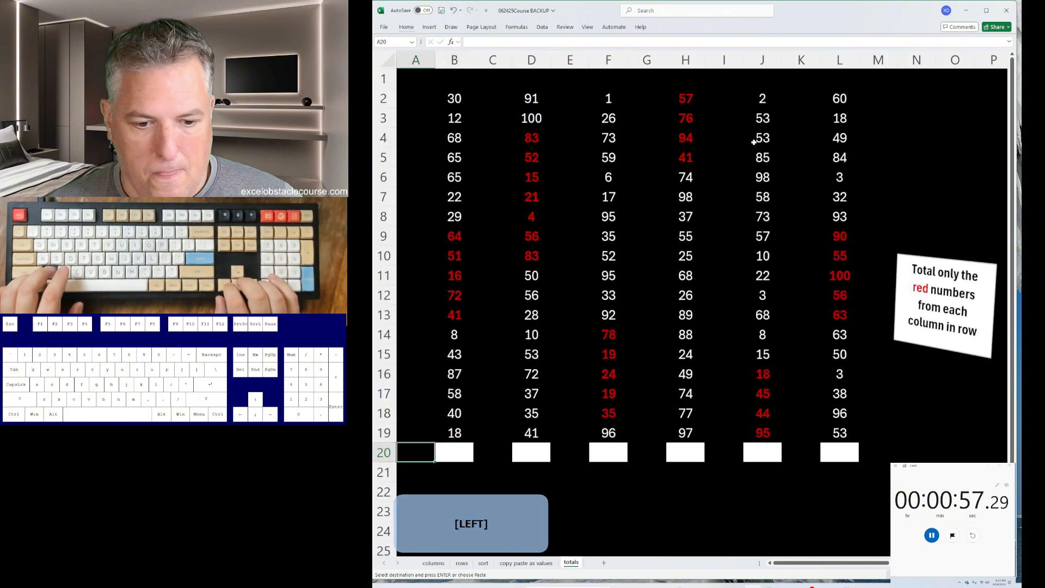
key(alt+equal)
key(Down)
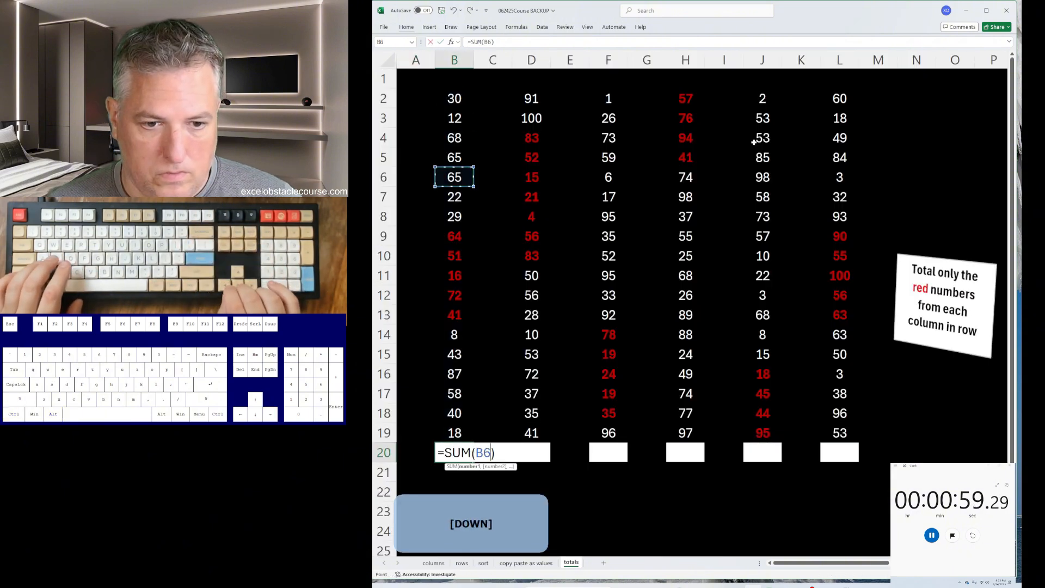
key(shift+Down)
key(Return)
Step: Total the red numbers D4:D10 in cell D20
key(Up)
key(Right)
key(Right)
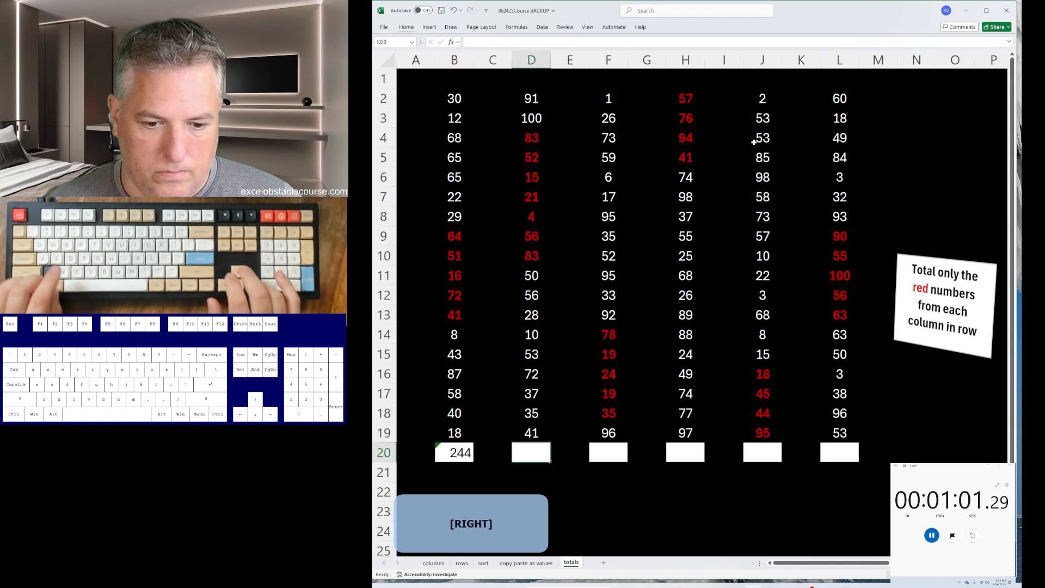
key(alt+equal)
key(Down)
key(Down)
key(Down)
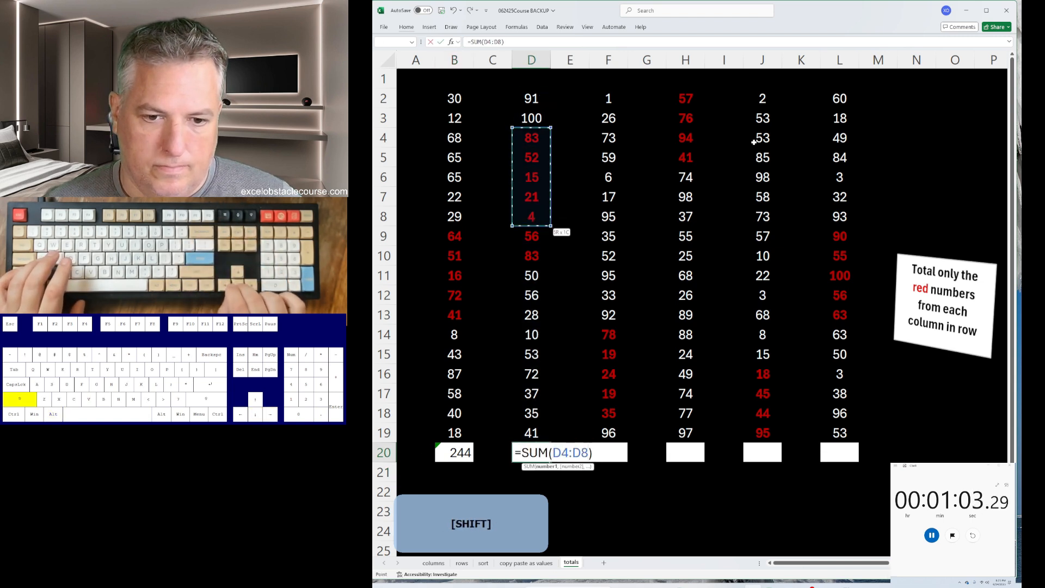
key(shift+Down)
key(shift+Down)
key(Return)
Step: Enter a sum of F14:F19 in cell F20
key(Right)
key(Right)
key(alt+equal)
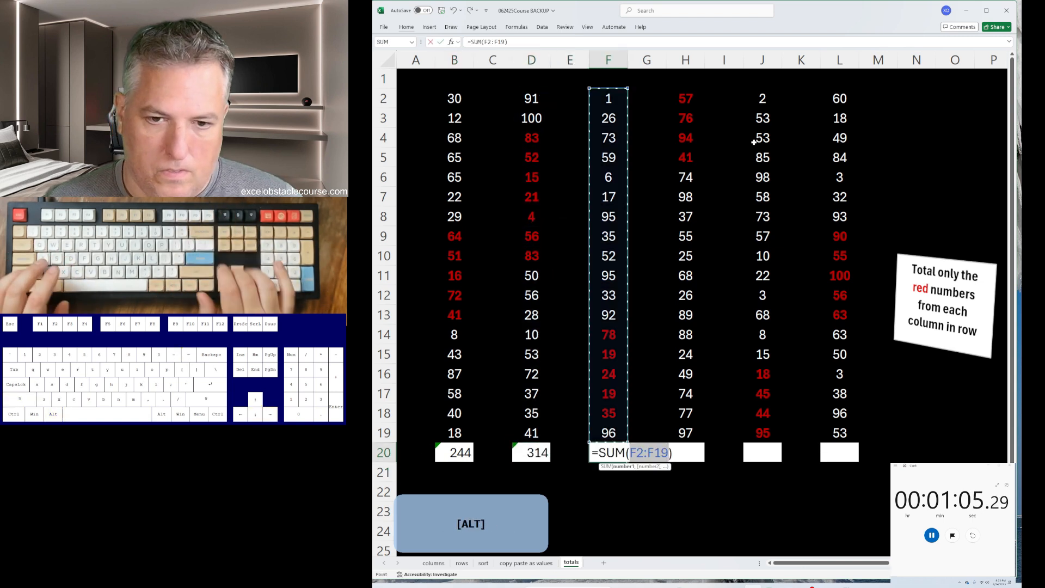
key(Down)
key(Down)
key(Down)
key(Down)
key(ctrl+shift+Down)
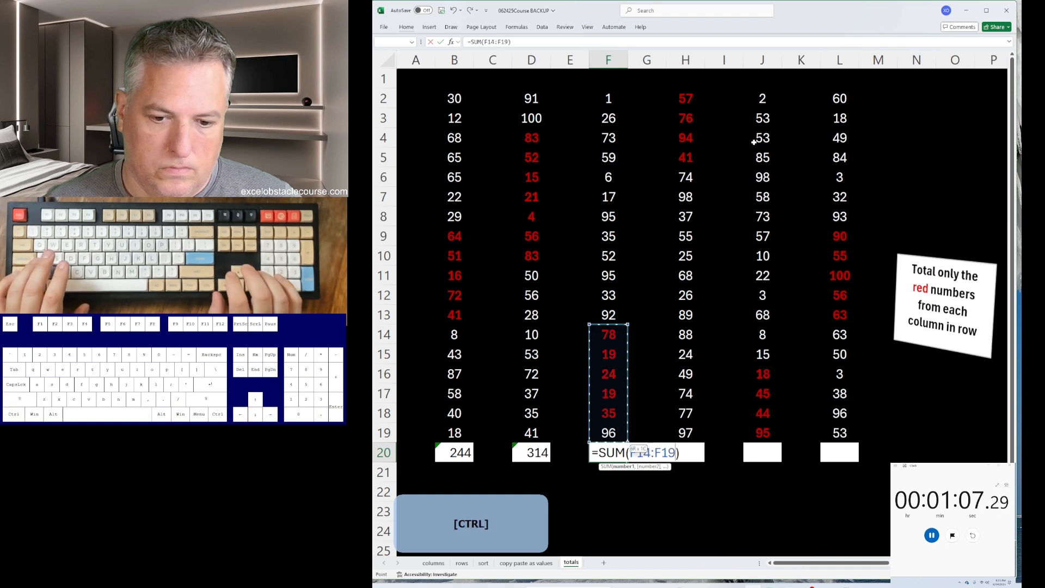
key(Return)
Step: Return to cell F20 and replace its formula with a sum of only the red numbers F14:F18
key(Right)
key(Up)
key(Right)
key(Left)
key(Left)
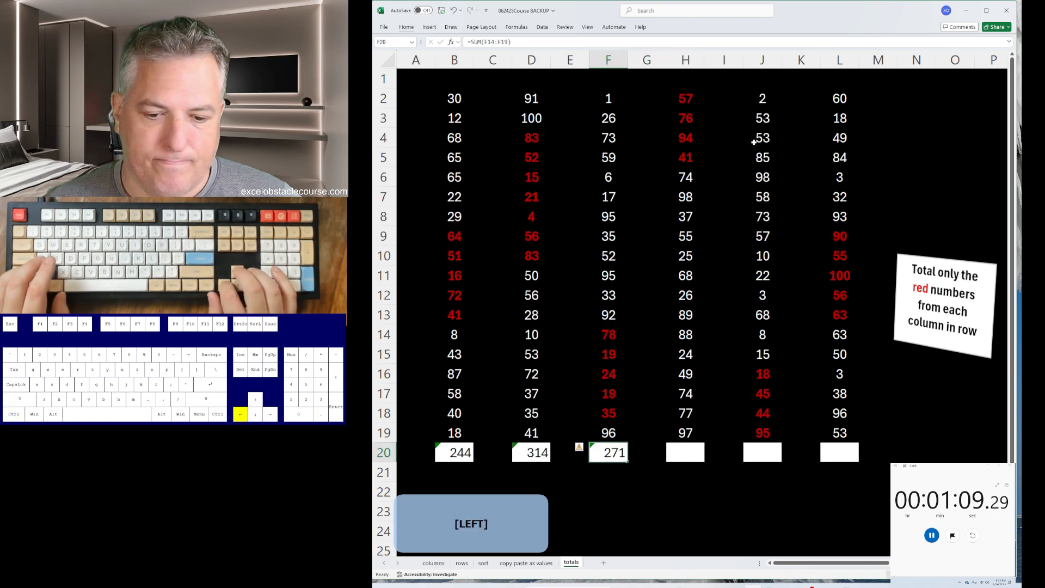
key(alt+equal)
key(Up)
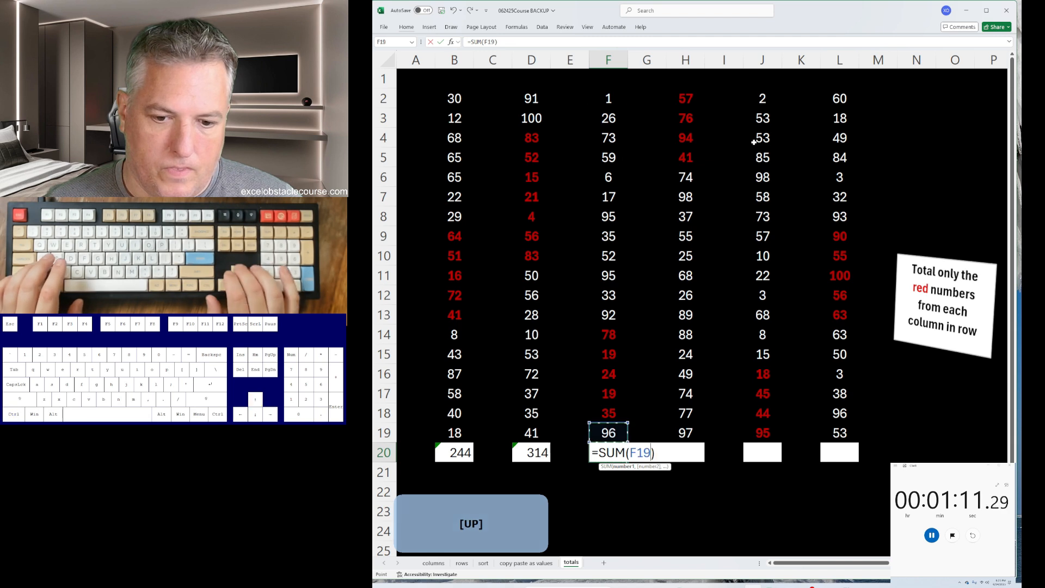
key(Up)
key(shift+Up)
key(shift+Up)
key(shift+Up)
key(shift+Up)
key(Return)
Step: Total the red numbers H2:H5 in cell H20
key(Up)
key(Right)
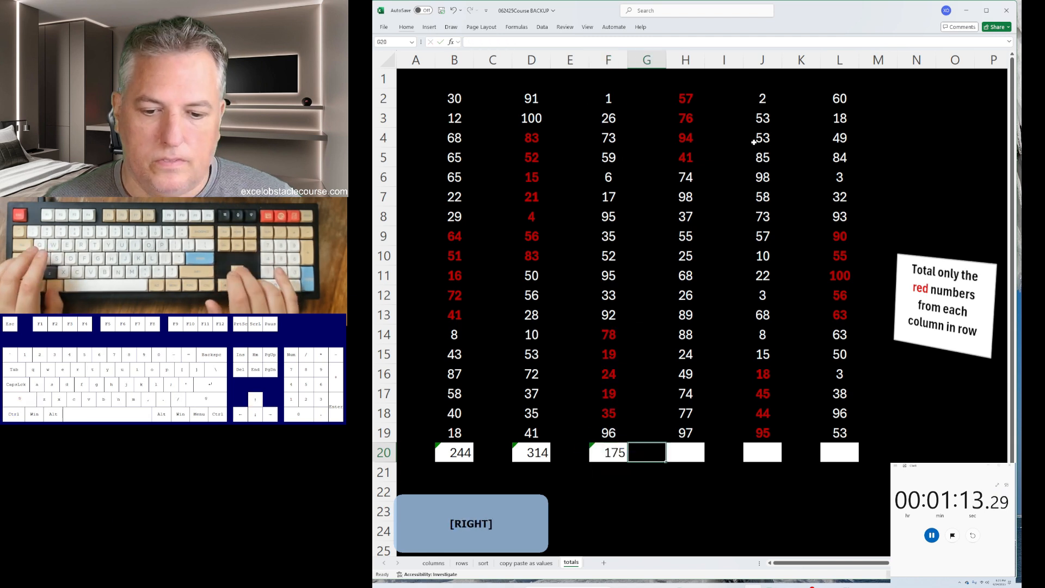
key(Right)
key(alt+equal)
key(Up)
key(shift+Down)
key(shift+Down)
key(shift+Down)
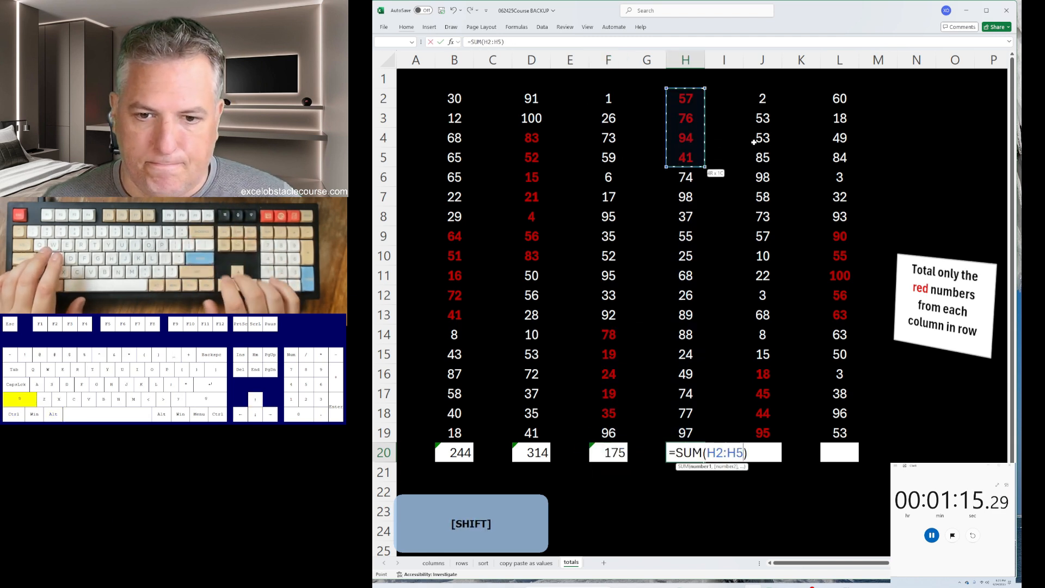
key(Return)
Step: Total the red numbers J16:J19 in cell J20
key(Up)
key(Right)
key(Right)
key(alt+equal)
key(Up)
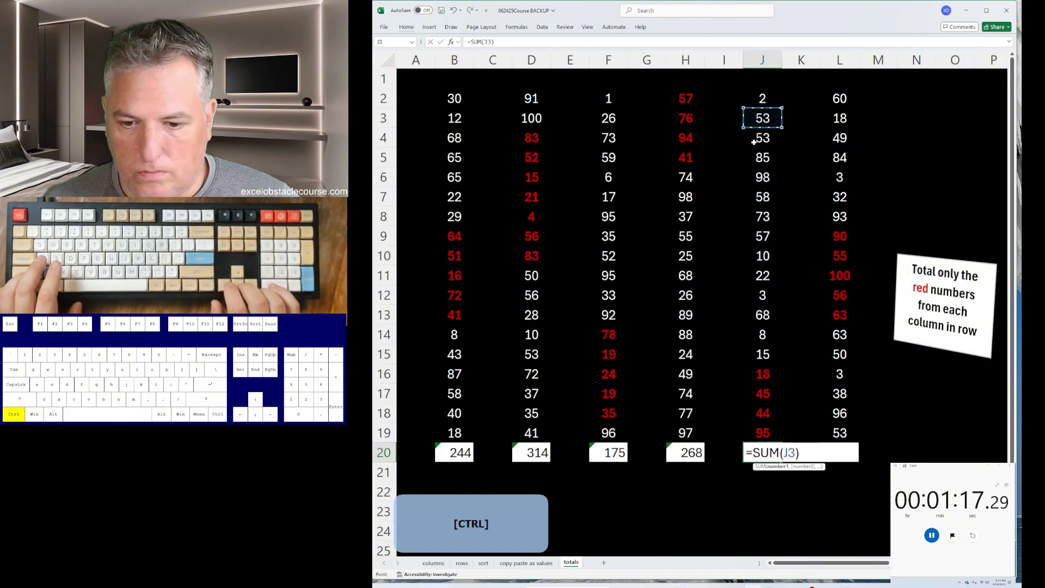
key(Return)
Step: Total the red numbers L9:L13 in cell L20, and switch to the stopwatch to stop it
key(Up)
key(Right)
key(Right)
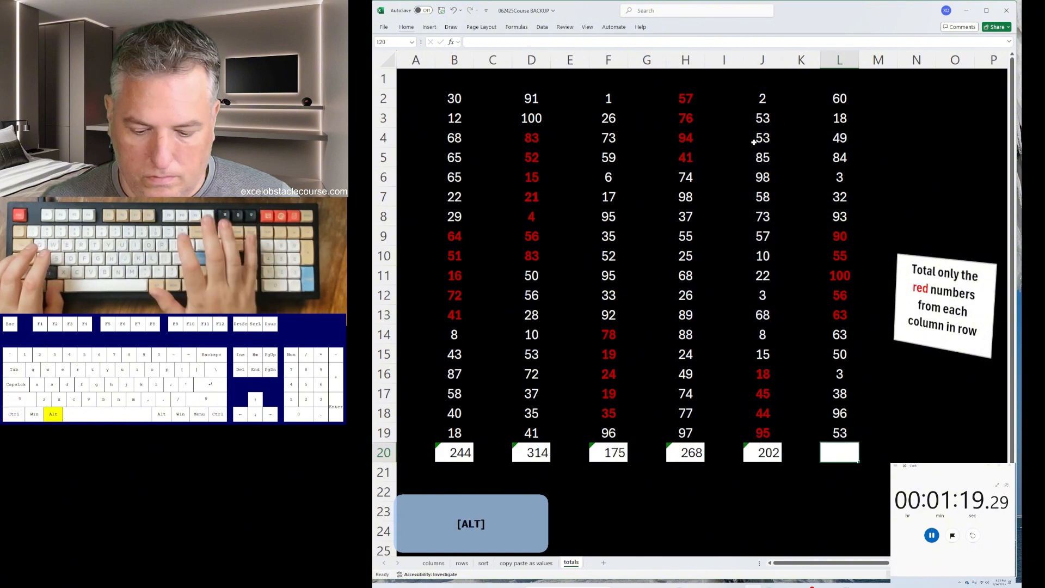
key(alt+equal)
key(Up)
key(Down)
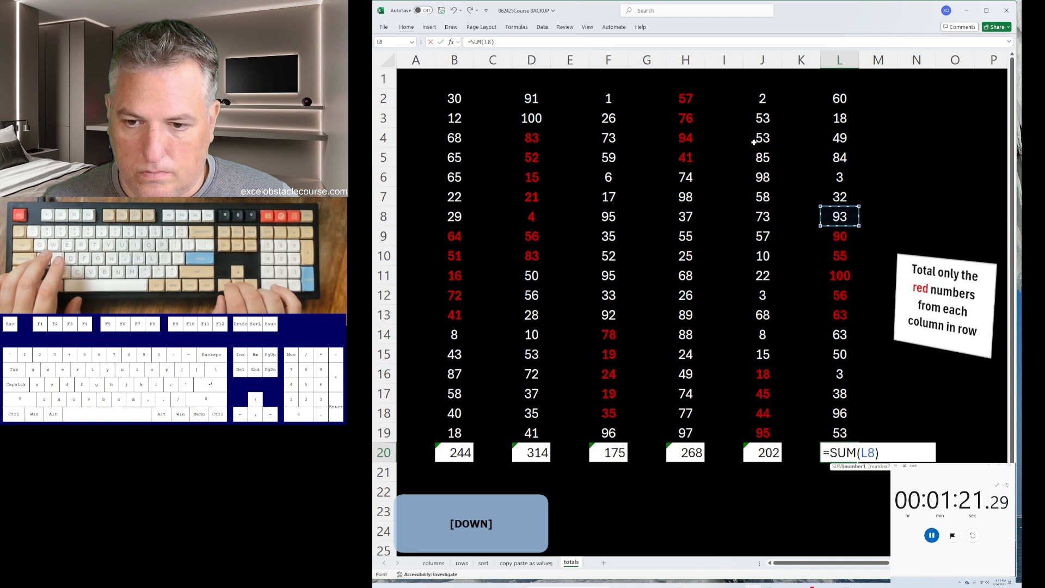
key(Return)
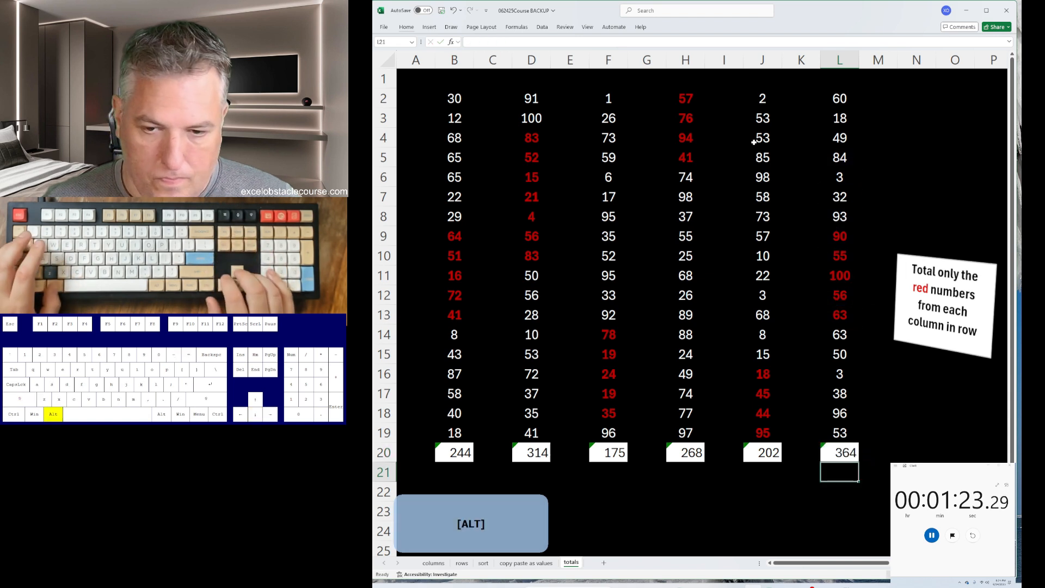
key(alt+Tab)
key(space)
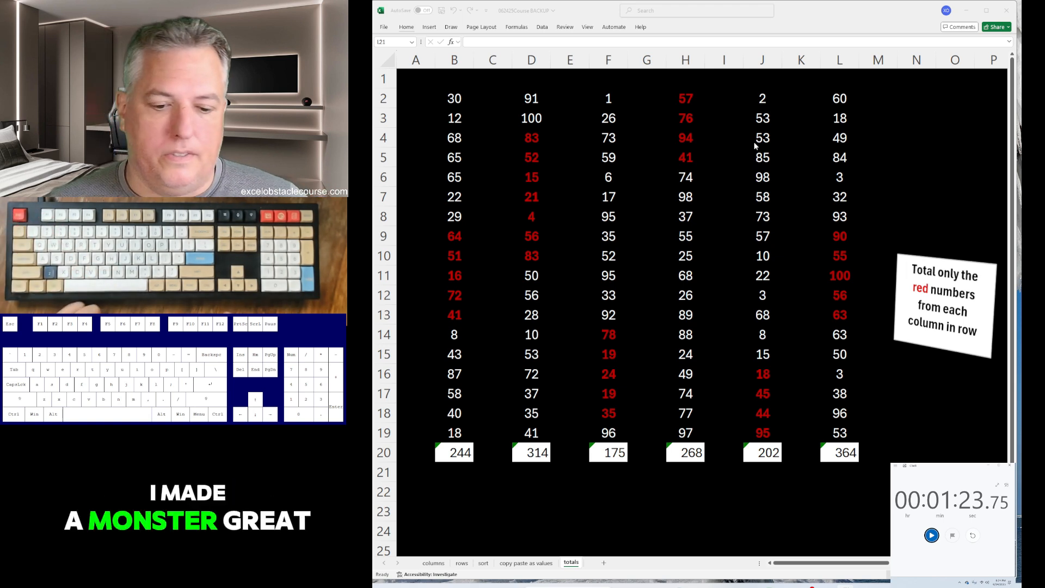
Step: Return to the workbook and undo all edits of the run back to the original columns sheet, clearing the copy selection
key(ctrl)
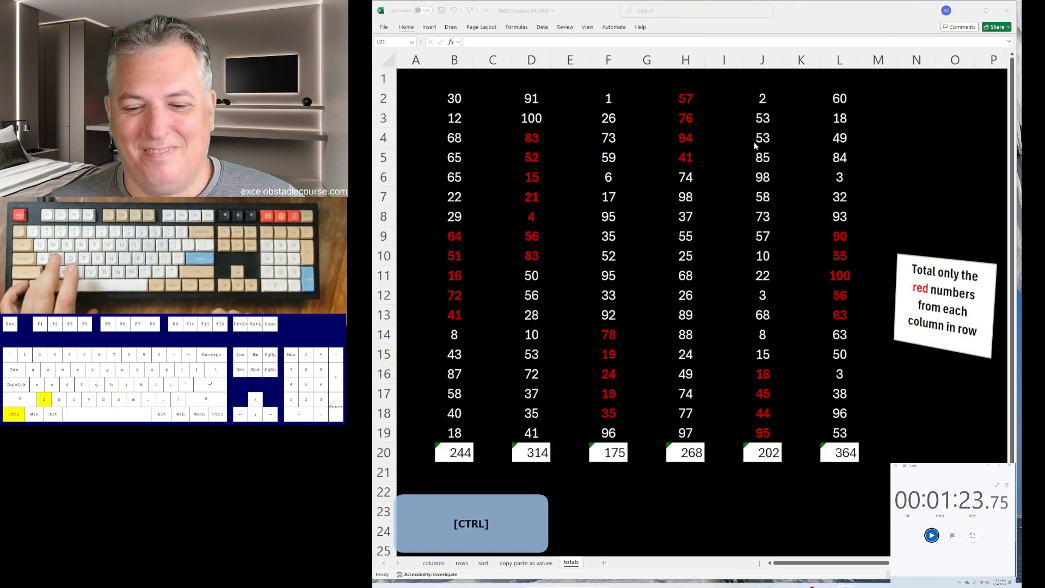
click(894, 157)
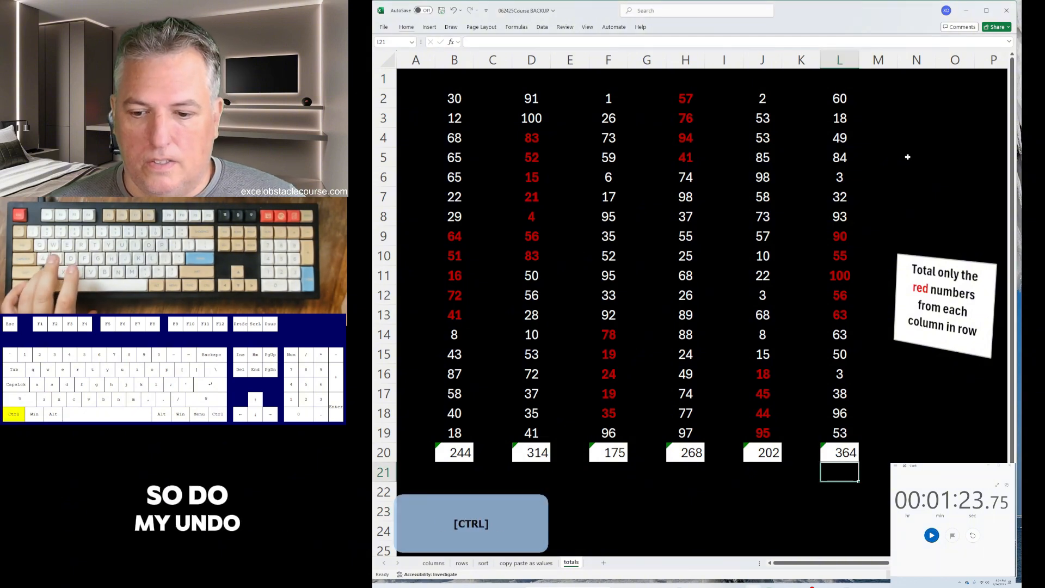
key(ctrl+z)
key(ctrl+z)
key(ctrl+z)
key(ctrl+z)
key(ctrl+z)
key(ctrl+z)
key(ctrl+z)
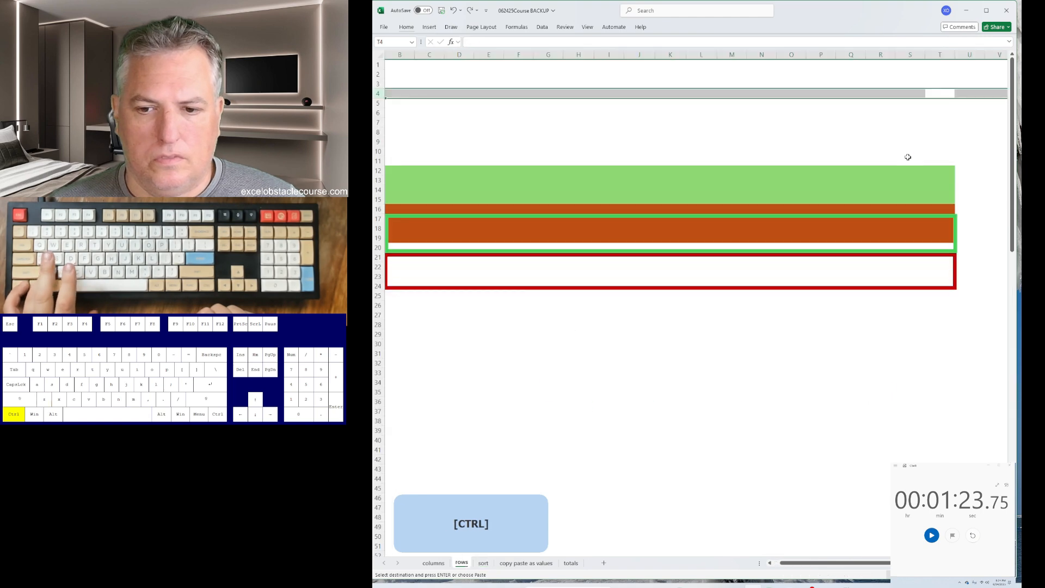
key(ctrl+z)
key(ctrl+z)
key(ctrl+z)
key(ctrl+z)
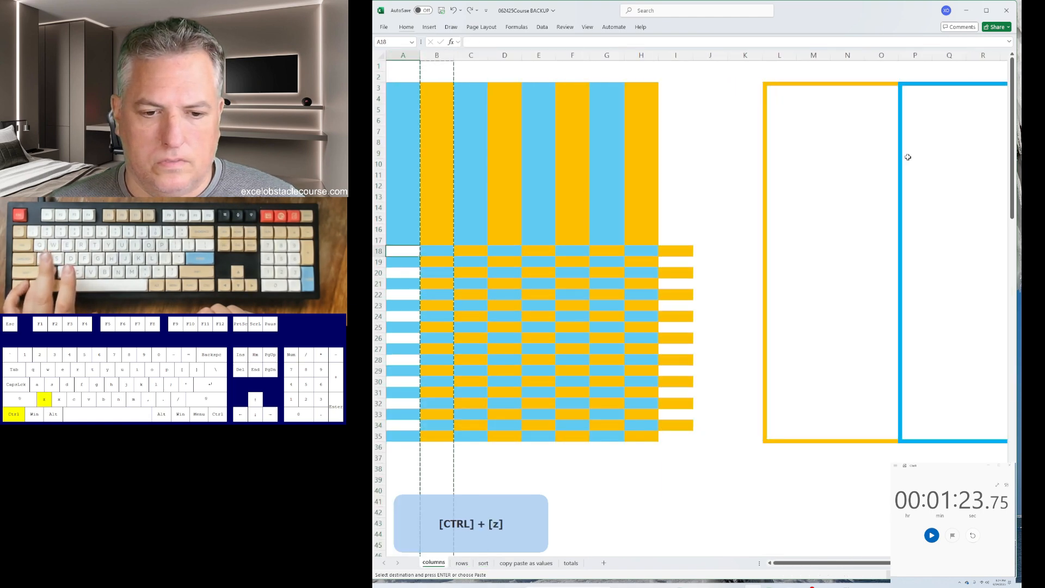
key(Escape)
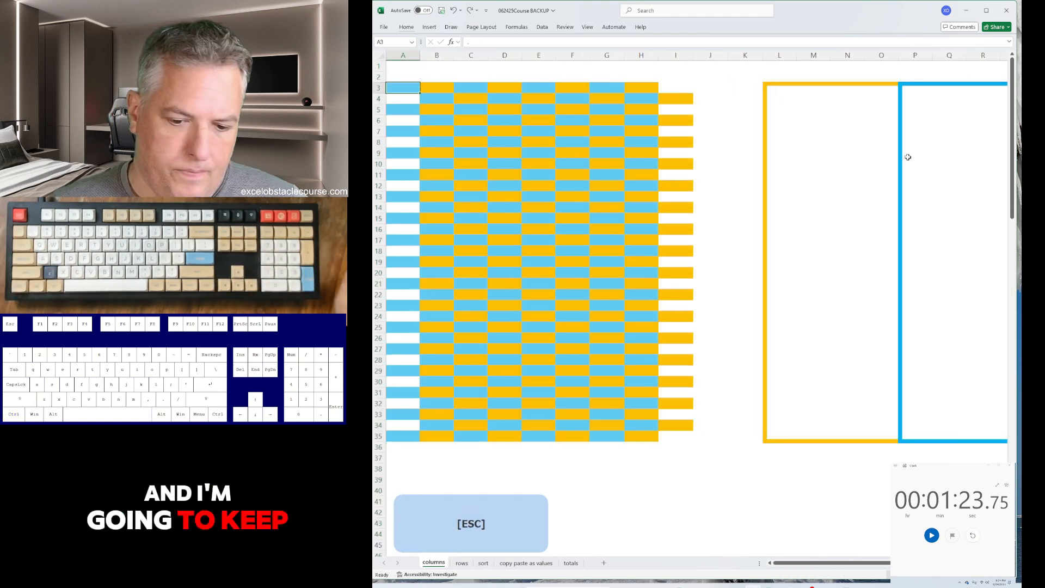
Step: Insert a new worksheet in front of the columns sheet
key(ctrl)
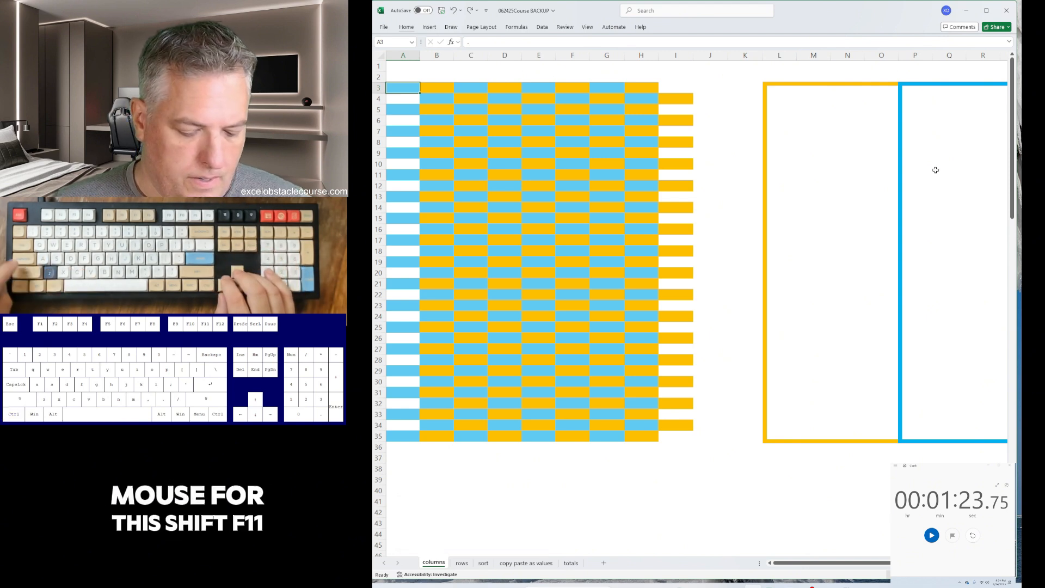
key(shift)
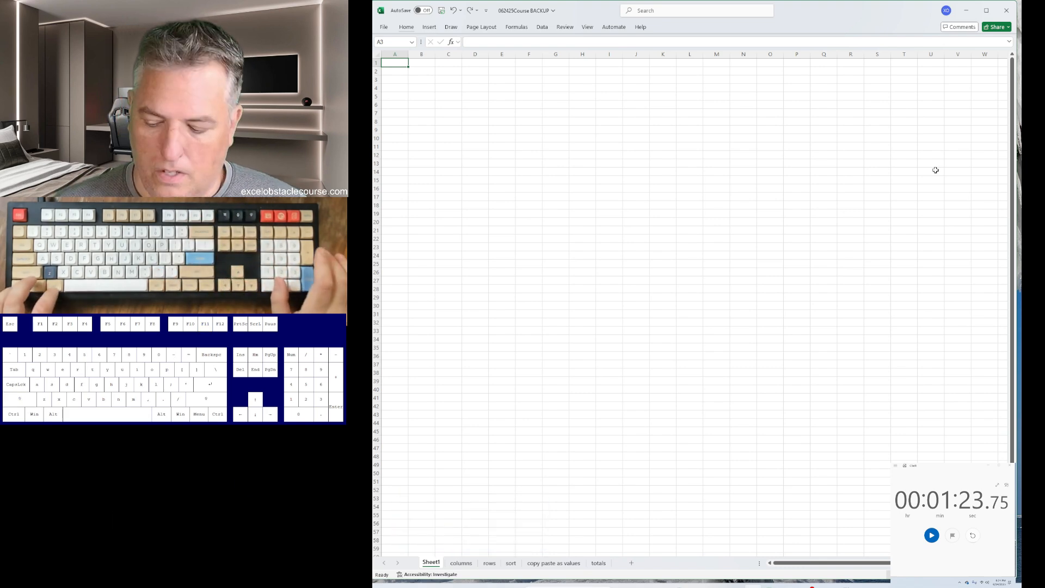
key(ctrl+alt+equal)
key(ctrl+alt+equal)
key(ctrl+alt+equal)
key(ctrl+alt+equal)
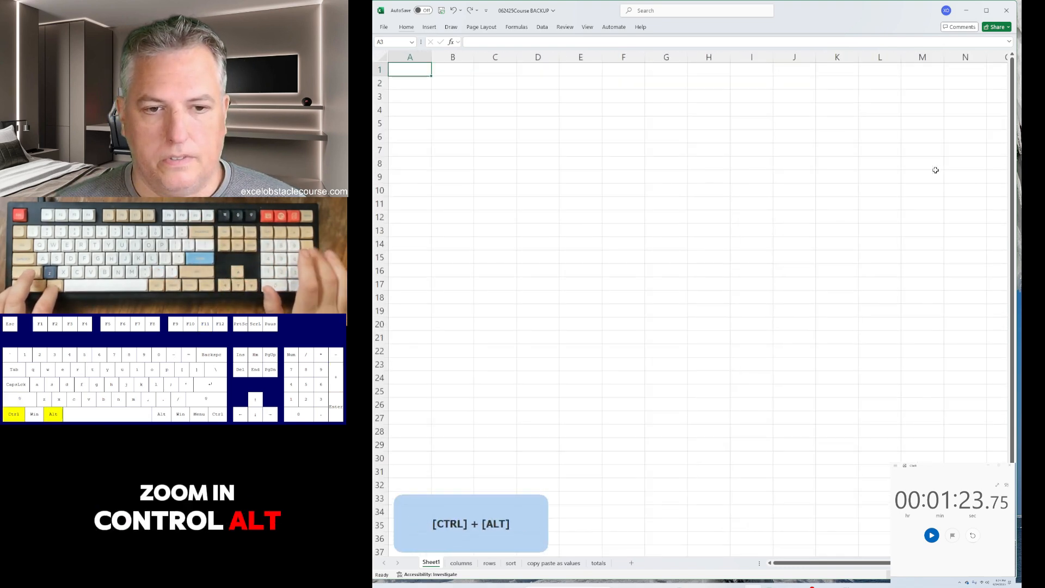
Step: Enter the heading My Times in cell B2 and the run time 1:23.8 in B3
key(Down)
key(Right)
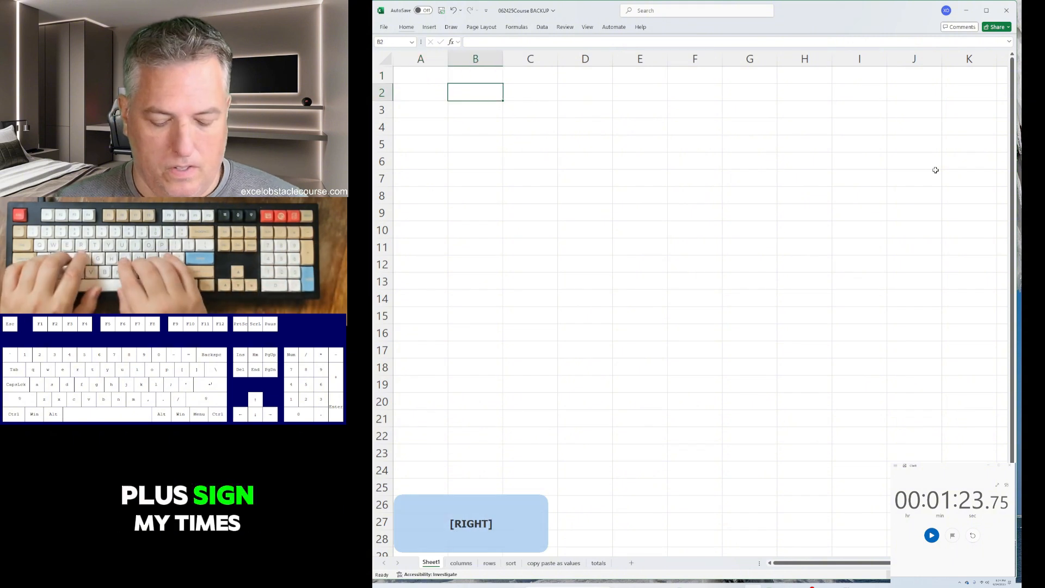
text(My Times)
key(Return)
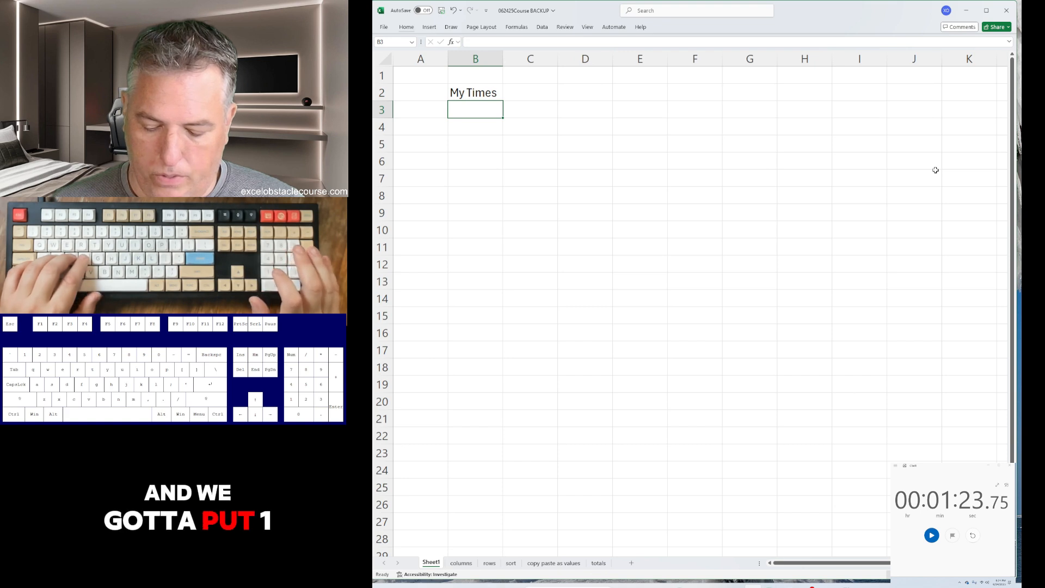
text(1:23.8)
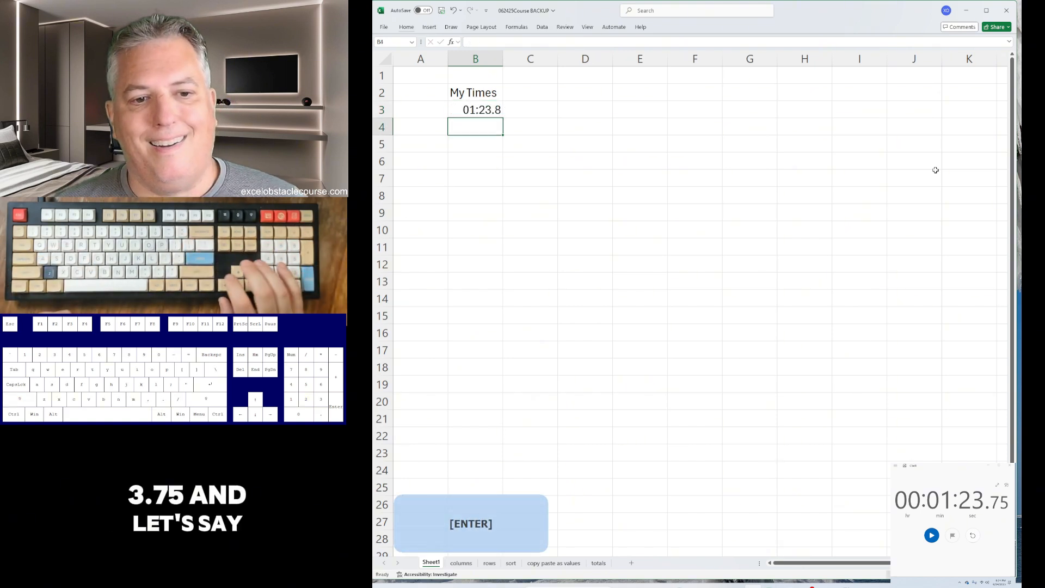
Step: Number the attempts in A3:A17 by entering 1 in A3 and filling a linear column series with stop value 15
key(Up)
key(Left)
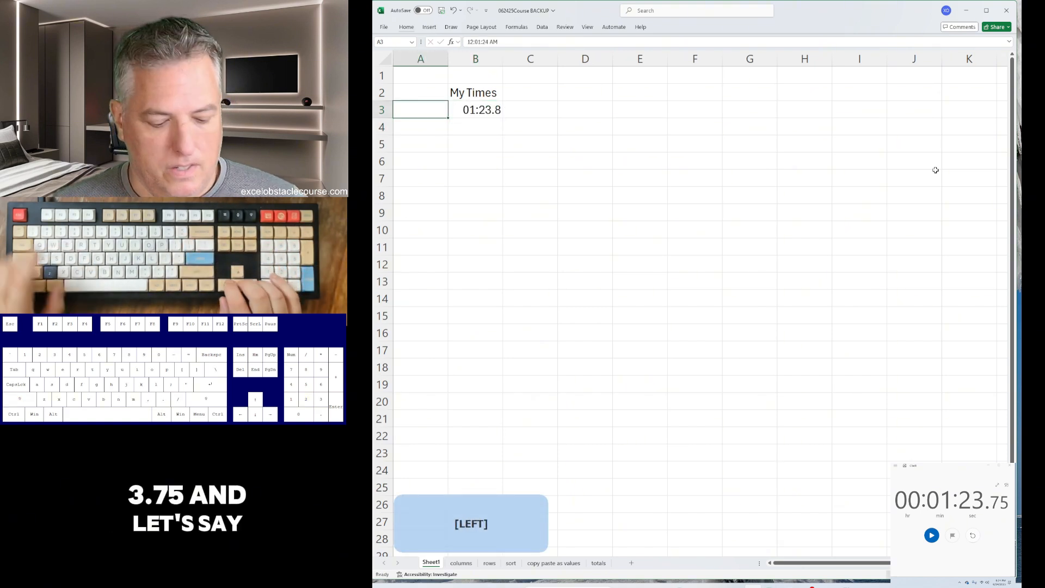
text(1)
key(Down)
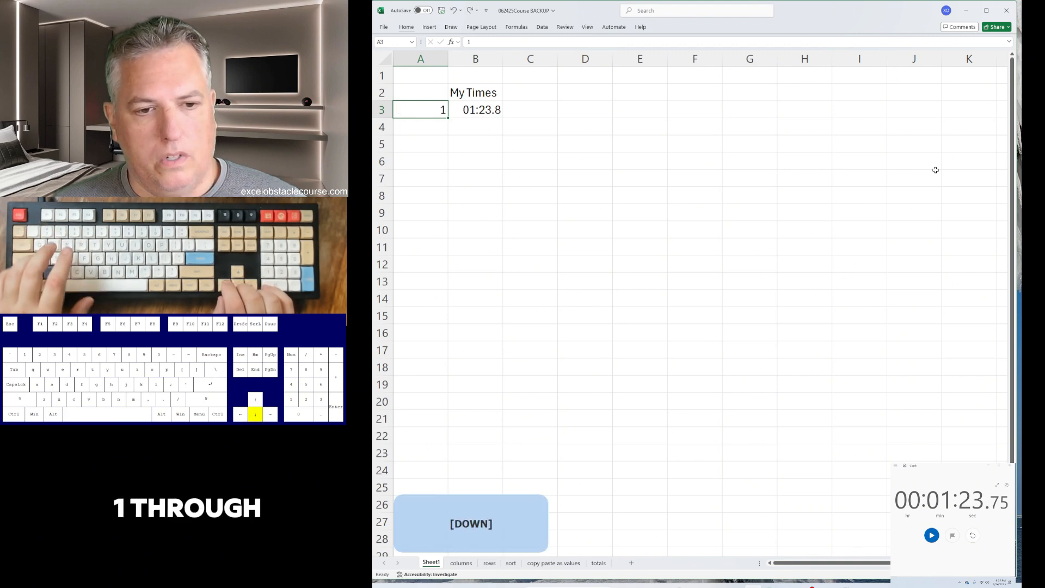
key(shift+Down)
key(shift+Down)
key(shift+Down)
key(shift+Down)
key(shift+Down)
key(shift+Down)
key(shift+Down)
key(shift+Down)
key(shift+Down)
key(shift+Down)
key(shift+Down)
key(shift+Down)
key(shift+Down)
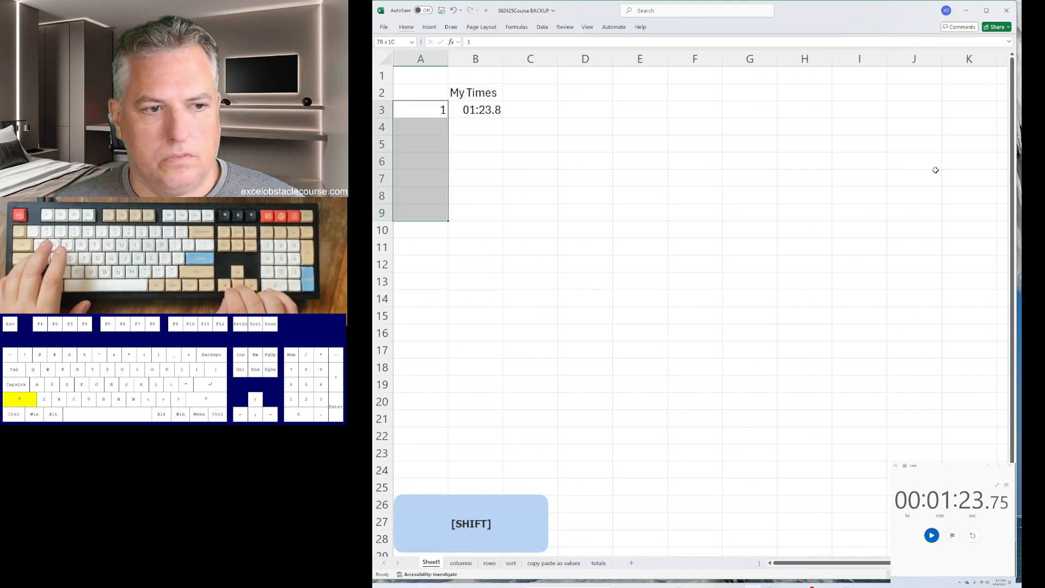
key(shift+Down)
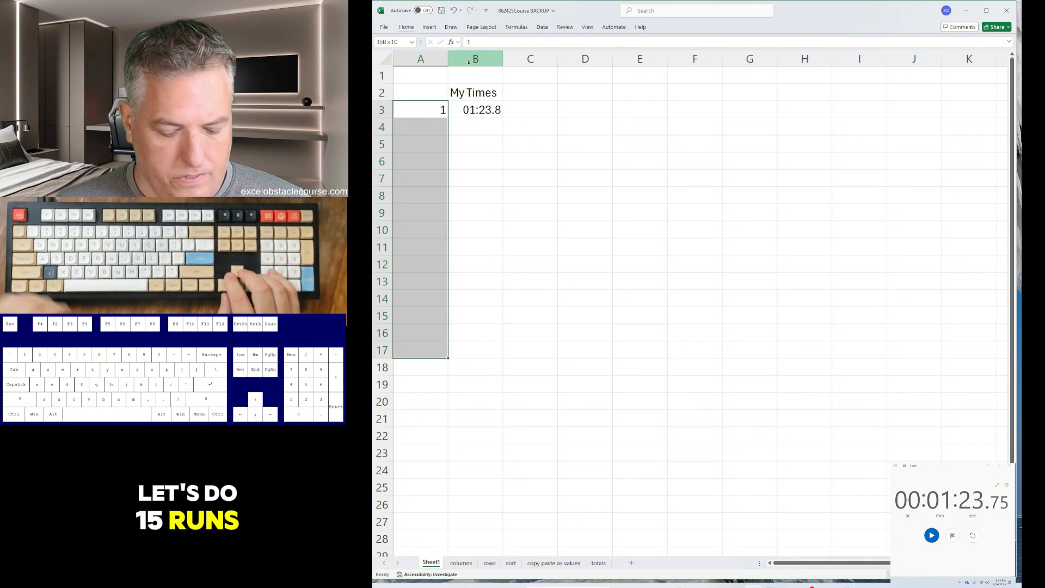
key(alt)
key(h)
key(f)
key(i)
key(s)
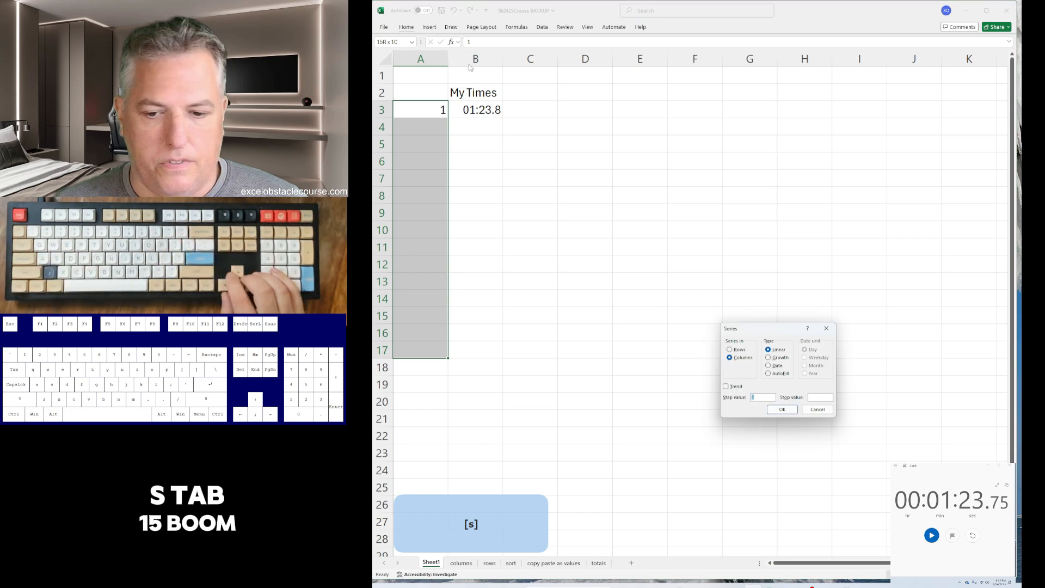
key(Tab)
text(15)
key(Return)
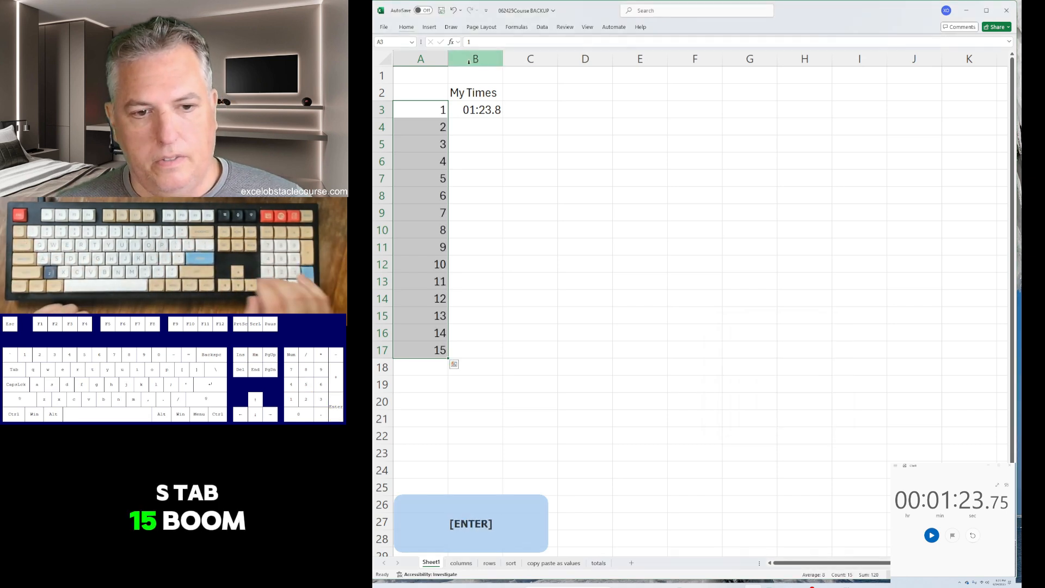
Step: Add the heading Attempt in cell A2 above the run numbers
key(Left)
key(Right)
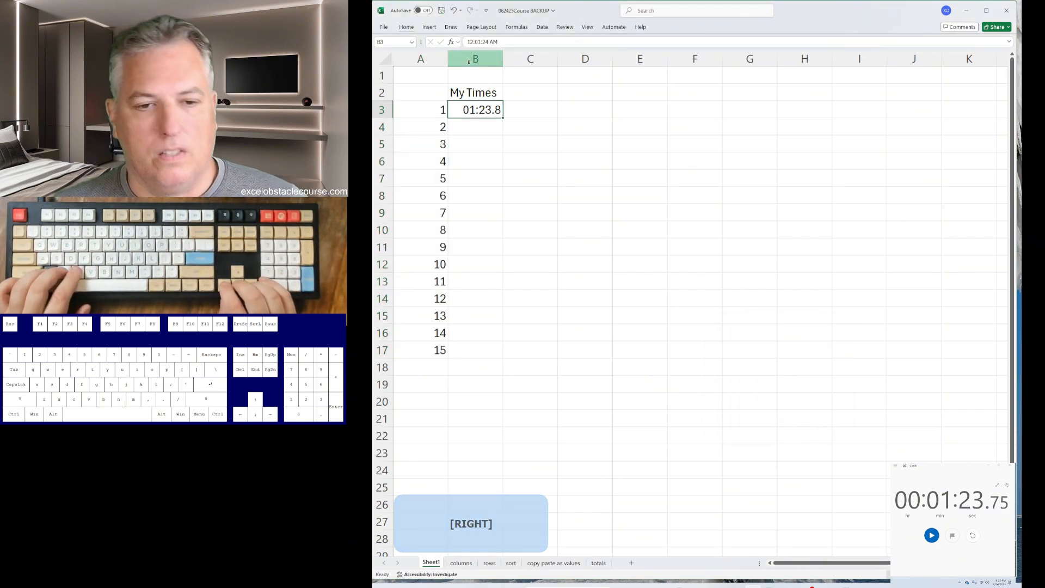
key(Right)
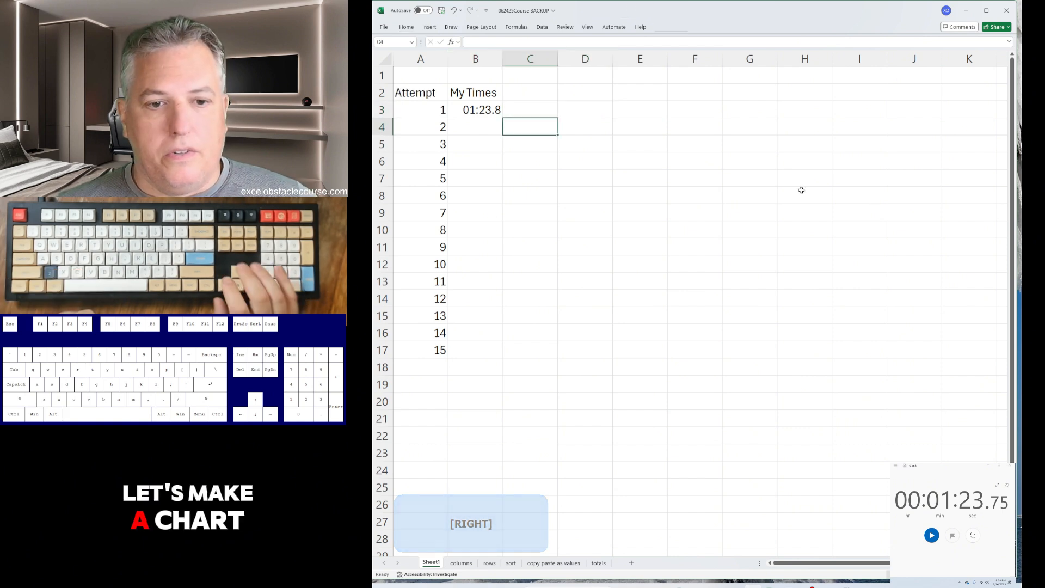
Step: Enter dummy times of 2:00 in cell B4 and 3:00 in cell B5 for attempts 2 and 3
key(Down)
key(Left)
text(2:00)
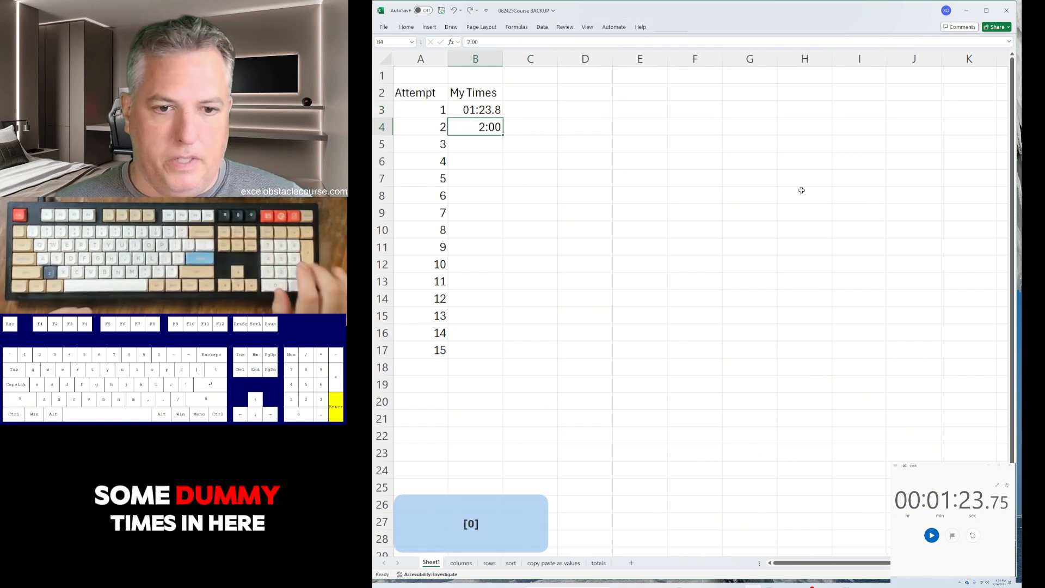
key(Return)
text(3:00)
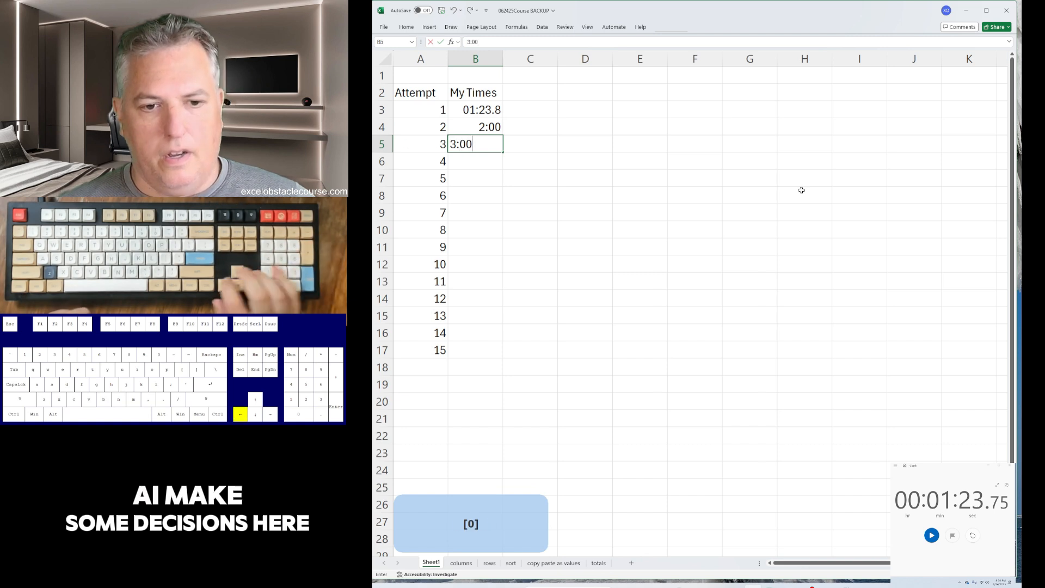
key(Up)
Step: Insert a basic 2-D line chart from the My Times column, range B2:B17
key(Left)
key(Up)
key(Up)
key(Right)
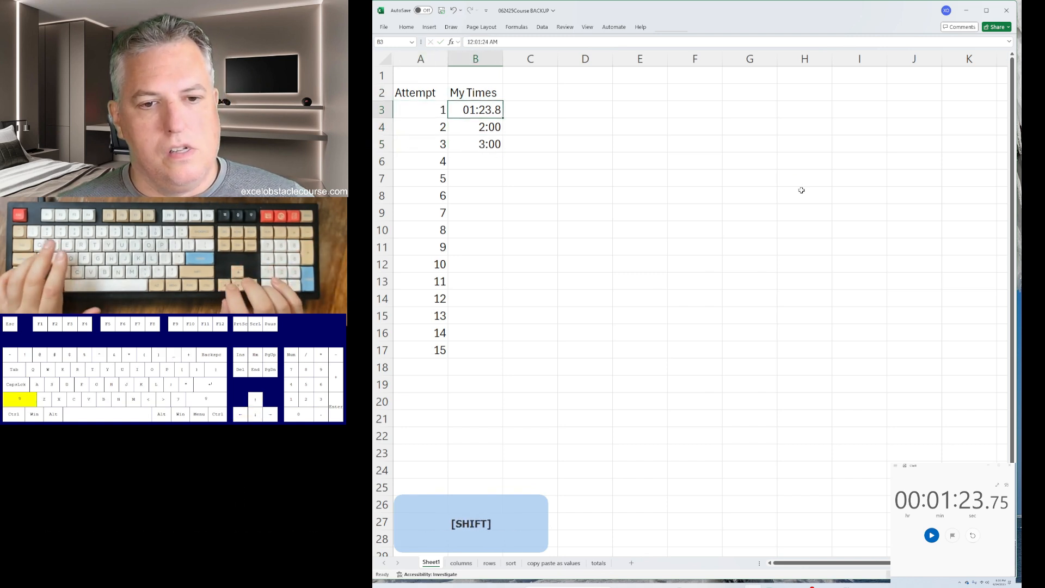
key(shift+Down)
key(shift+Down)
key(shift+Down)
key(shift+Down)
key(shift+Down)
key(shift+Down)
key(shift+Down)
key(shift+Down)
key(shift+Down)
key(shift+Down)
key(shift+Down)
key(shift+Down)
key(shift+Down)
key(shift+Down)
key(shift+Down)
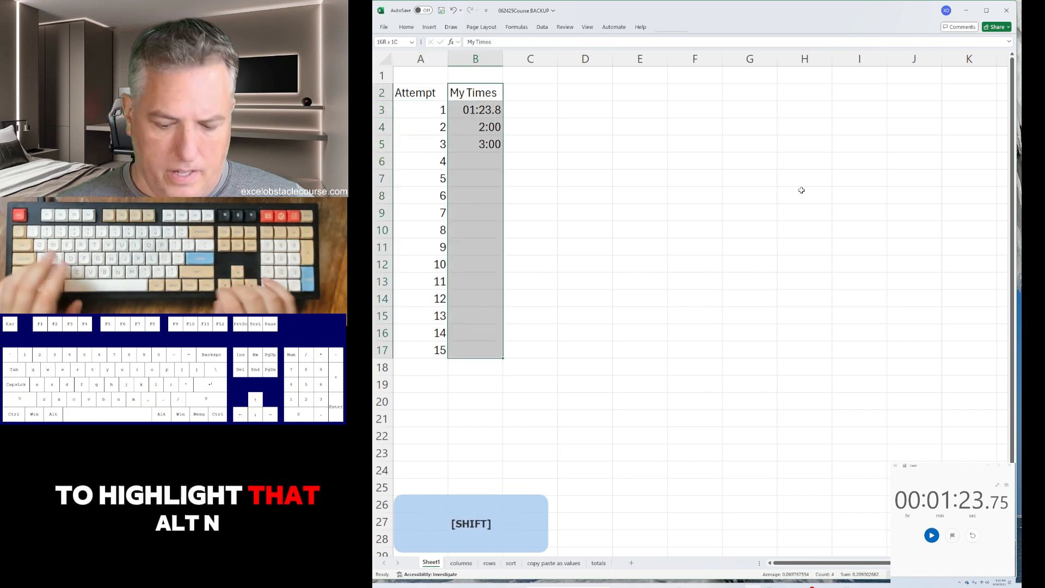
key(n)
key(n)
key(1)
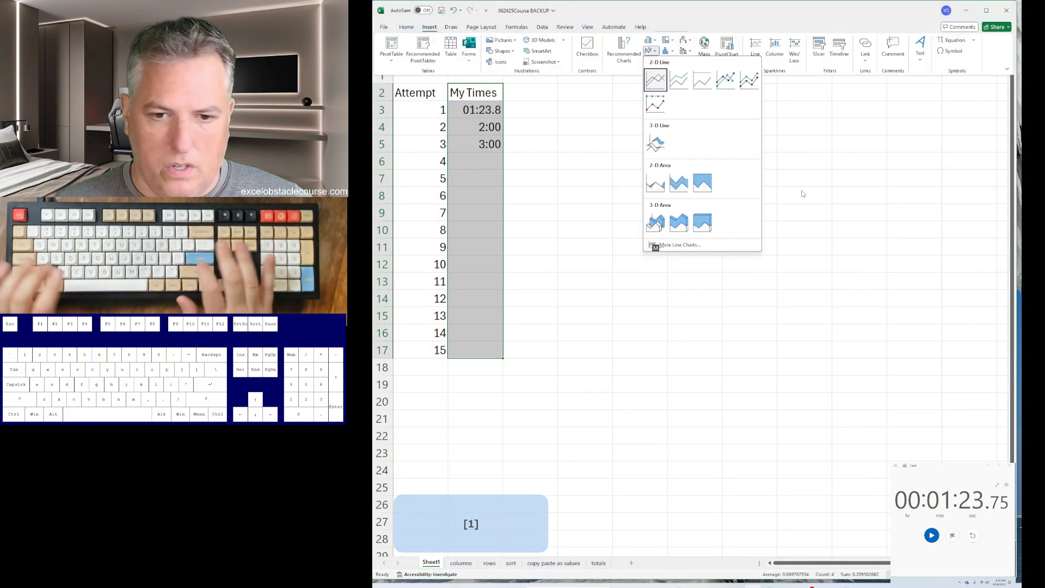
key(Return)
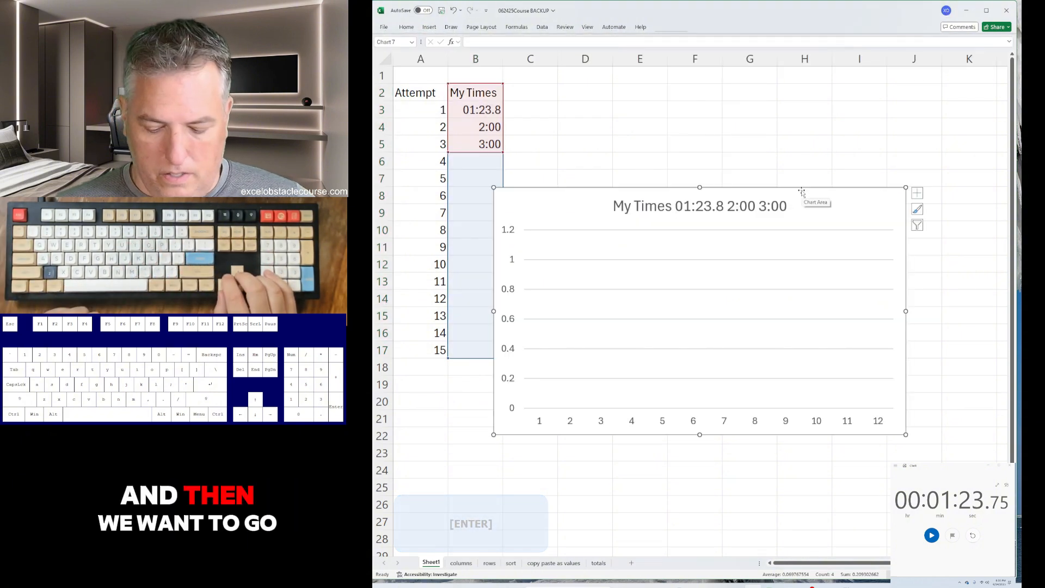
Step: Replace the chart's source data with a new series that takes its name from cell B2
right_click(802, 192)
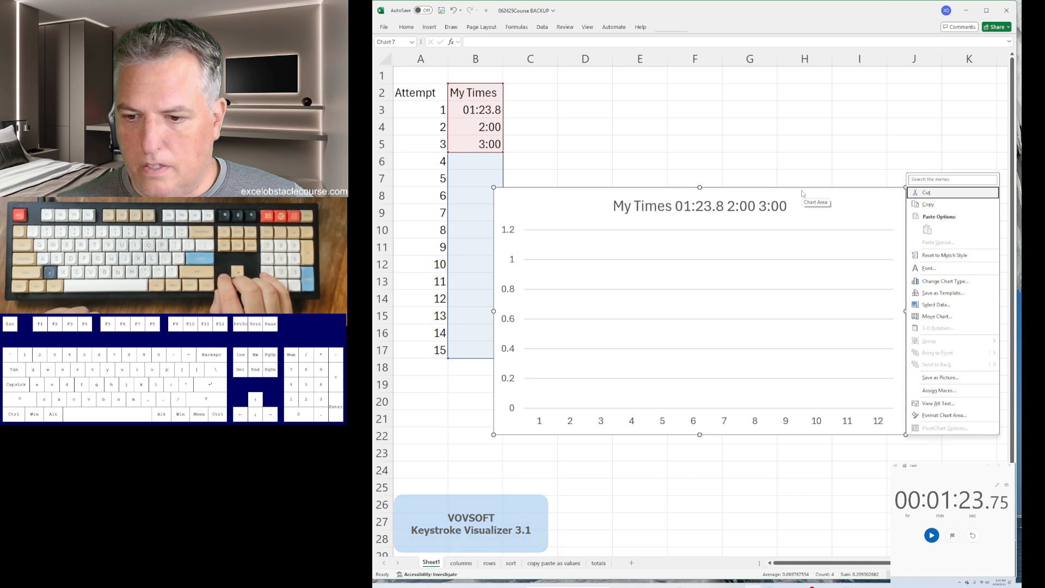
key(e)
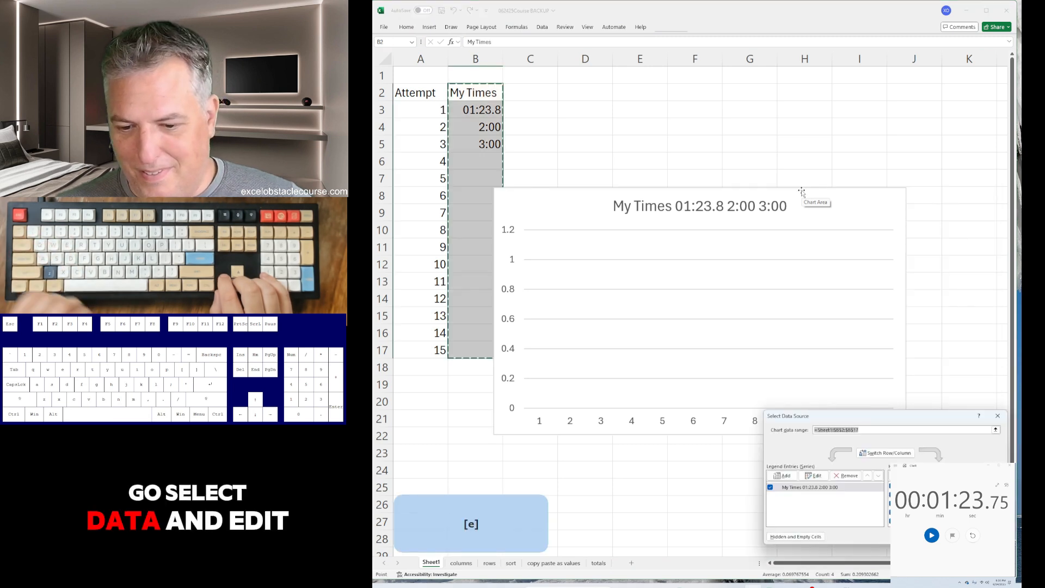
text(e)
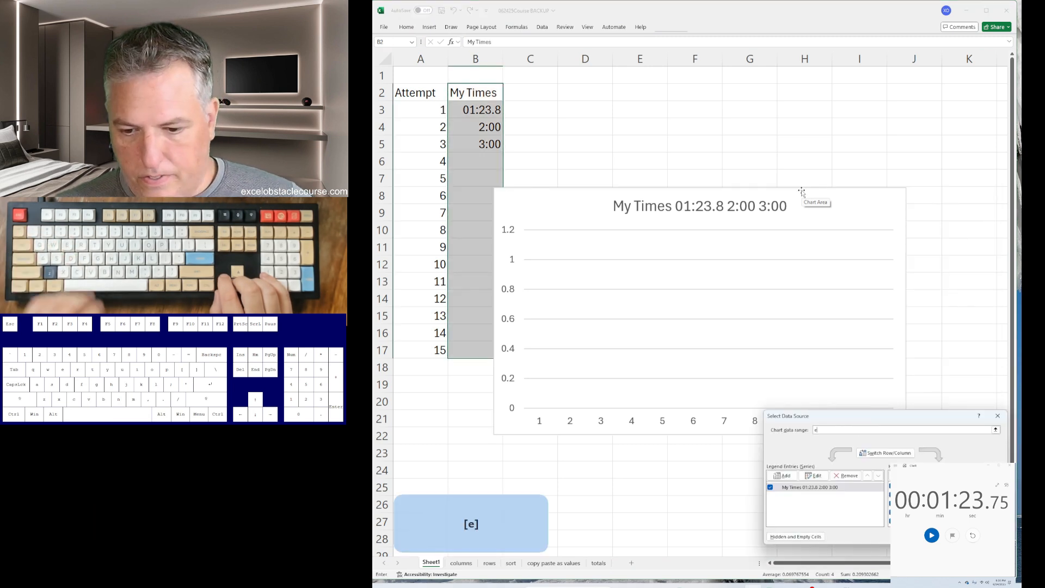
key(Tab)
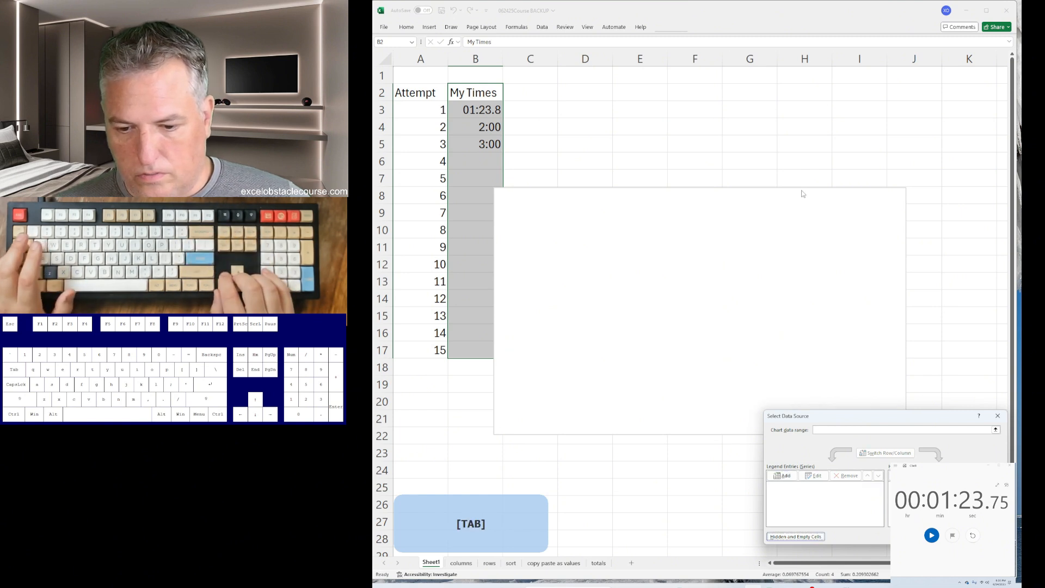
key(space)
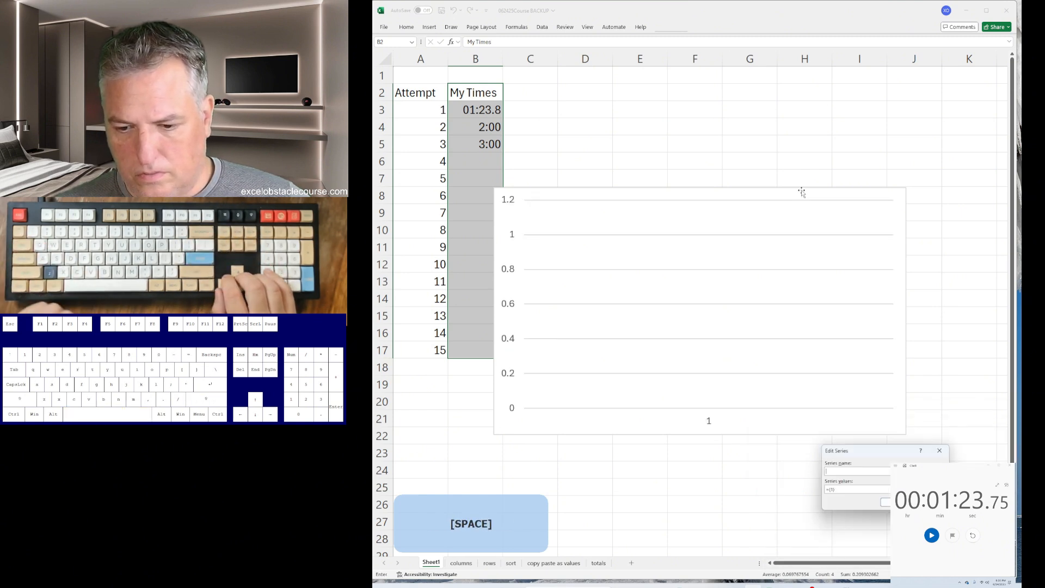
key(Tab)
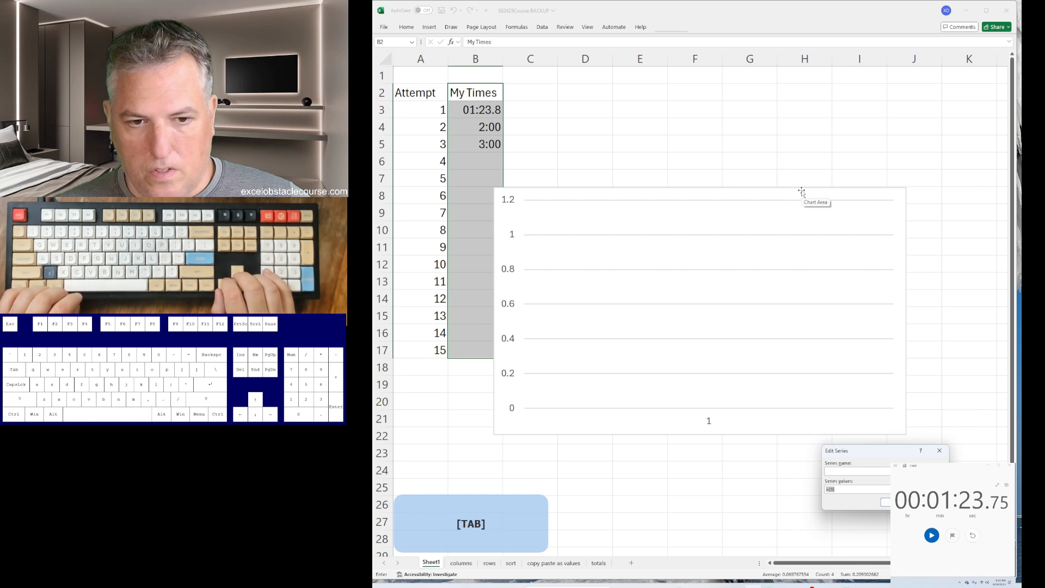
key(shift+Tab)
key(Left)
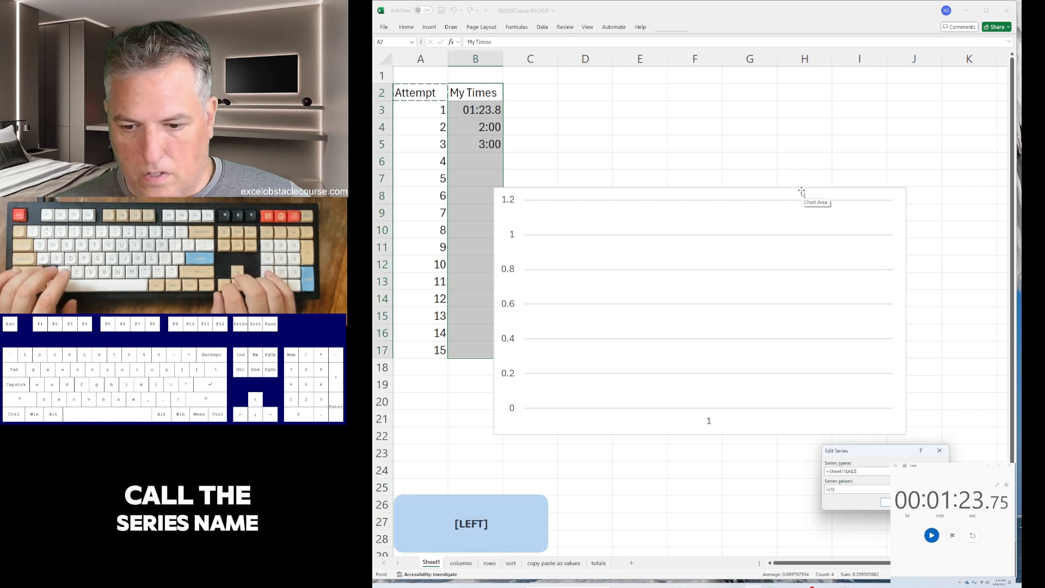
key(Right)
key(Tab)
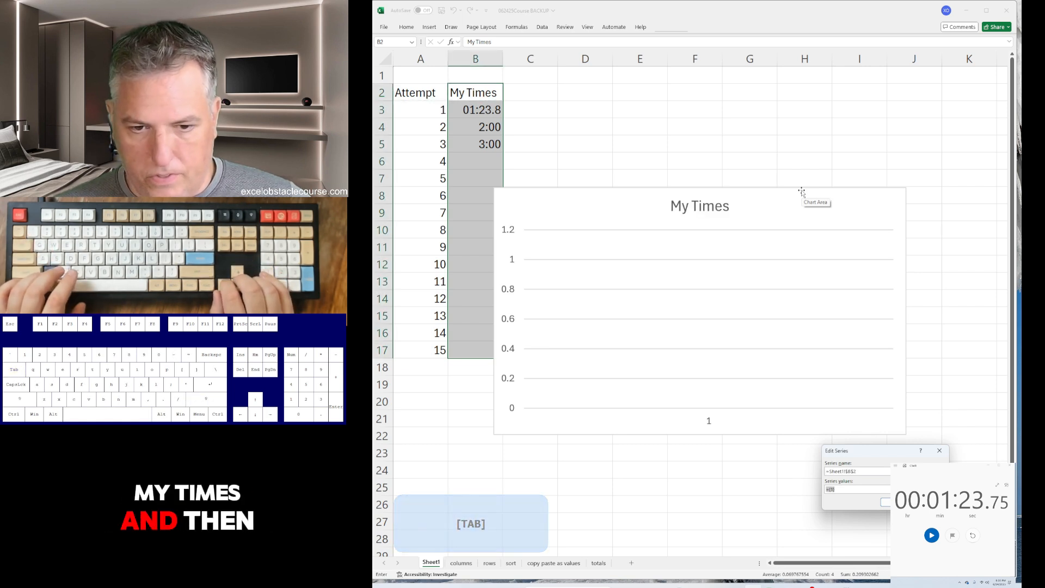
Step: Set the new series' values to B3:B17, apply the data source and shift the chart clear of column B
key(BackSpace)
key(Down)
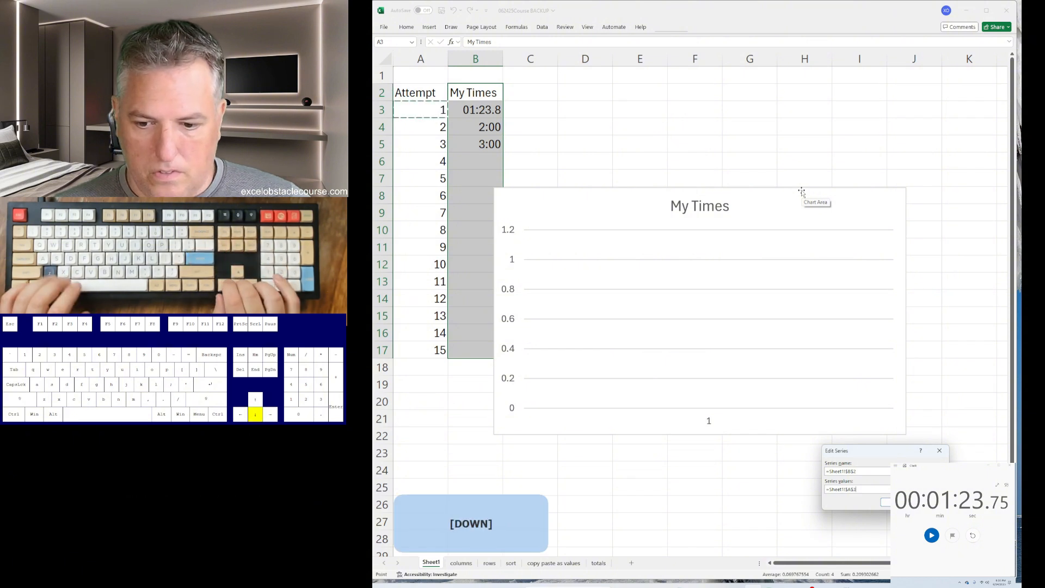
key(shift+Down)
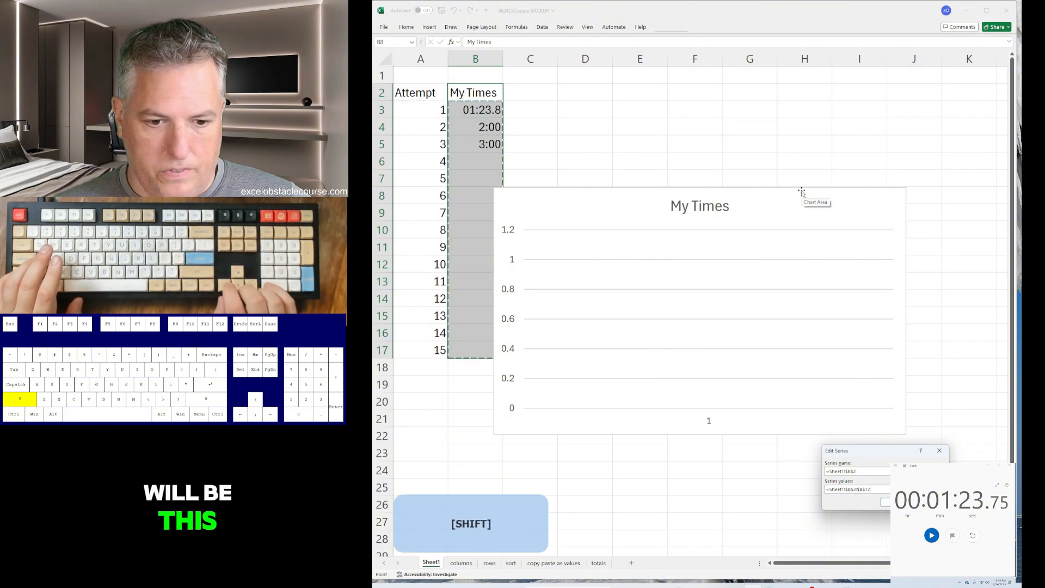
key(Return)
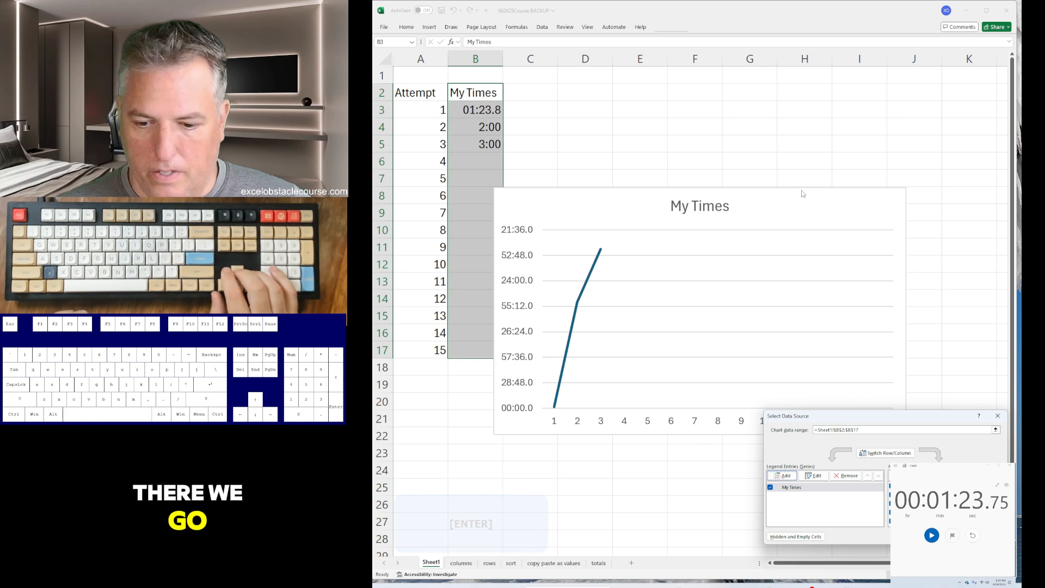
key(Return)
key(Escape)
Step: Delete the dummy times in cells B4:B5
key(Up)
key(ctrl+Up)
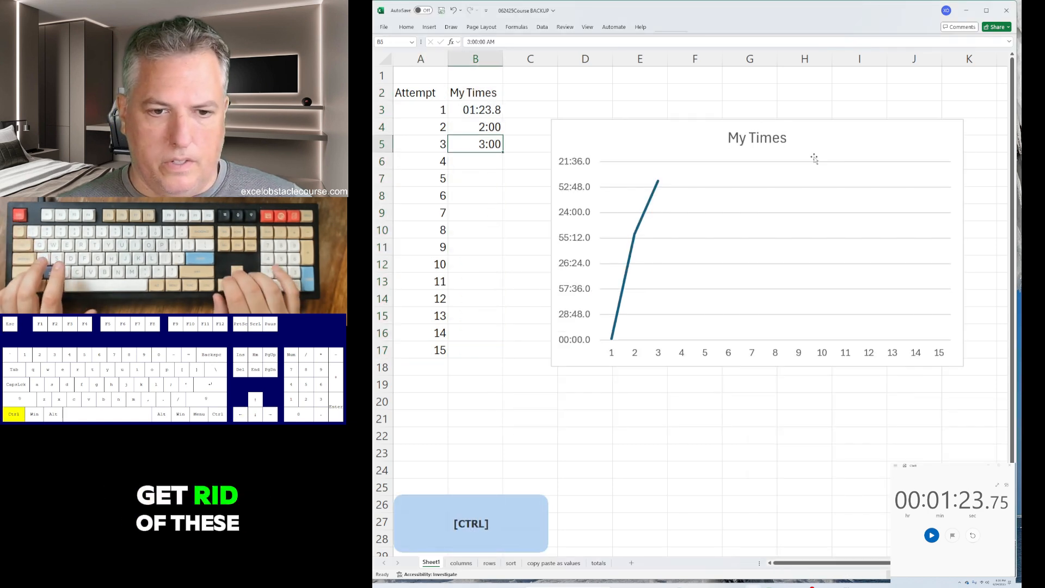
key(shift+Up)
key(Delete)
Step: Enter the time 1:33 for attempt 2 in cell B4
key(Left)
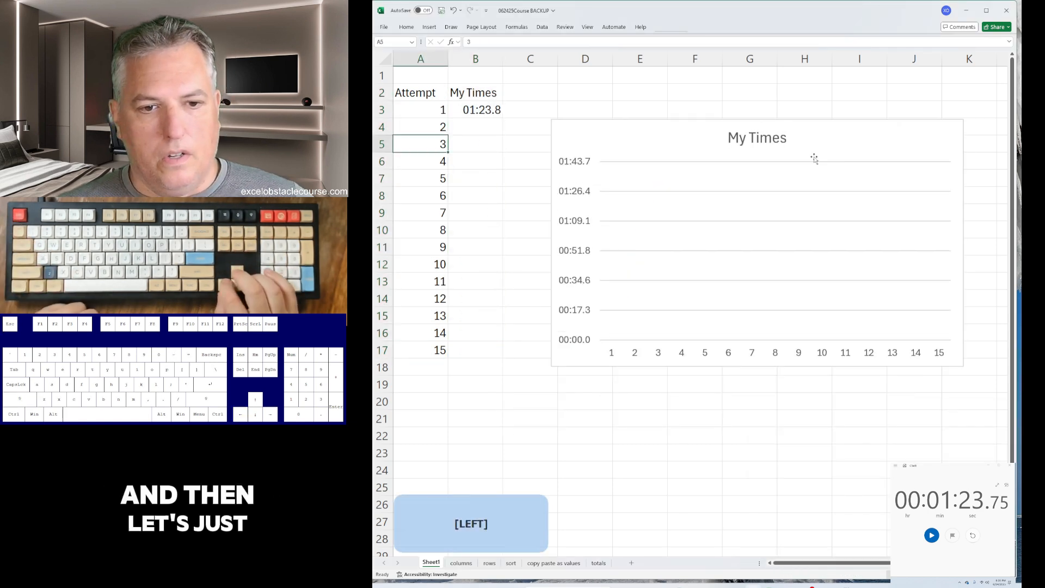
key(Up)
text(1:33)
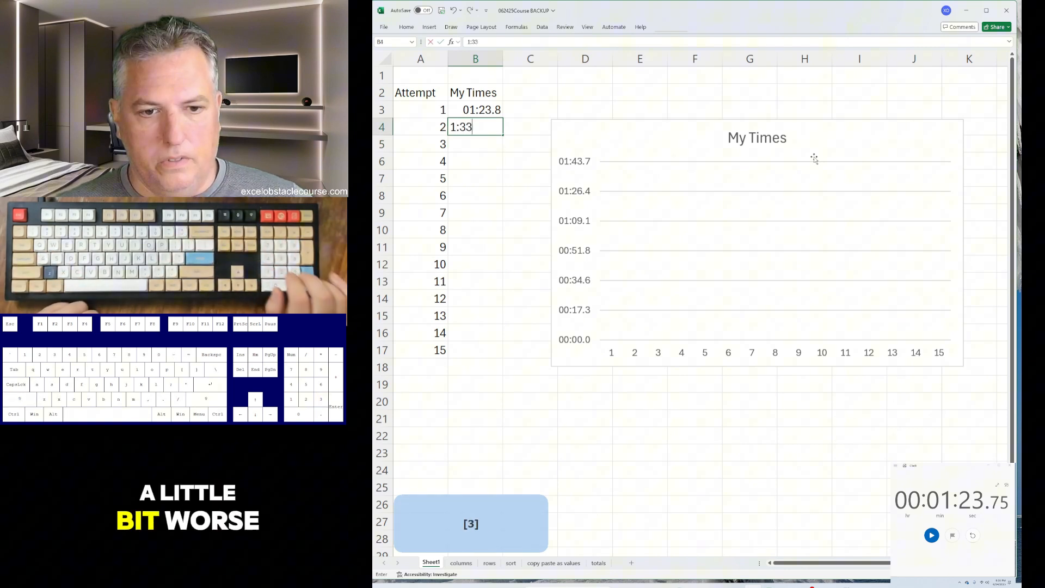
key(Return)
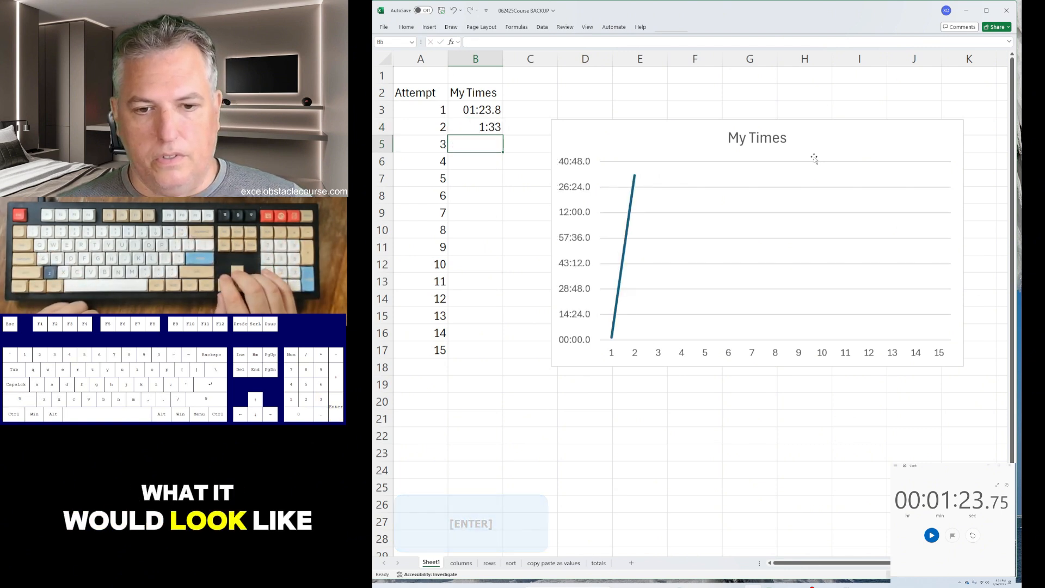
Step: Re-enter the time for attempt 2 in cell B4
key(Up)
text(1)
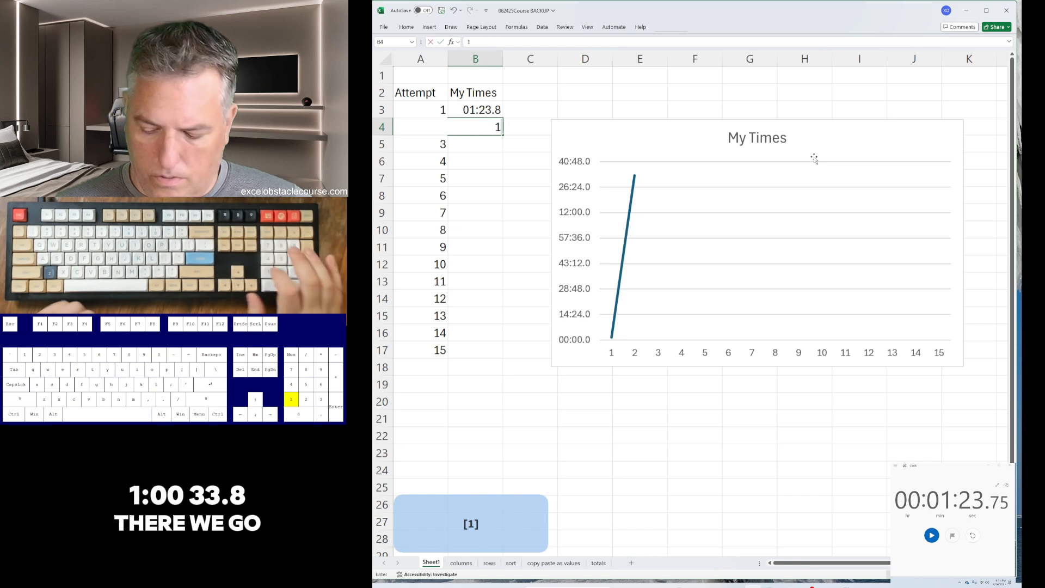
Step: Enter 1:33.8 as the trial time for attempt 2 and clear that cell
text(:33.8)
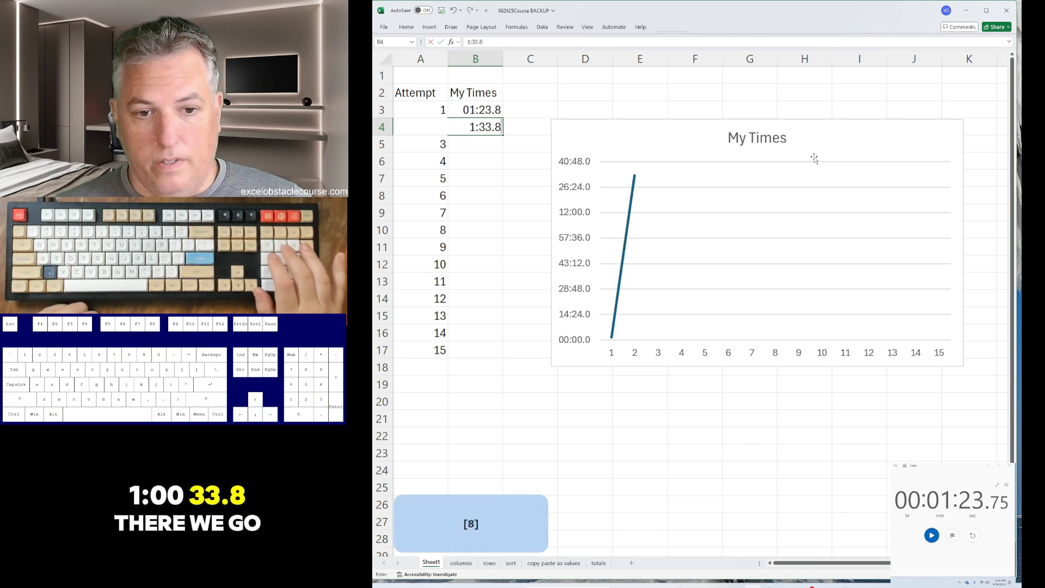
key(Return)
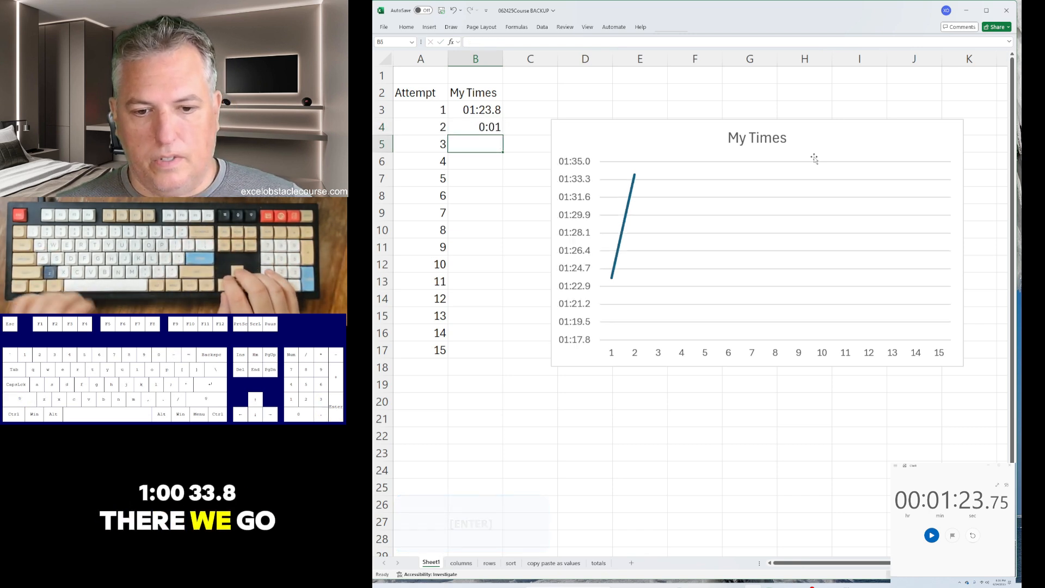
key(Up)
key(Delete)
Step: Rename Sheet1 as times
key(ctrl+Page_Down)
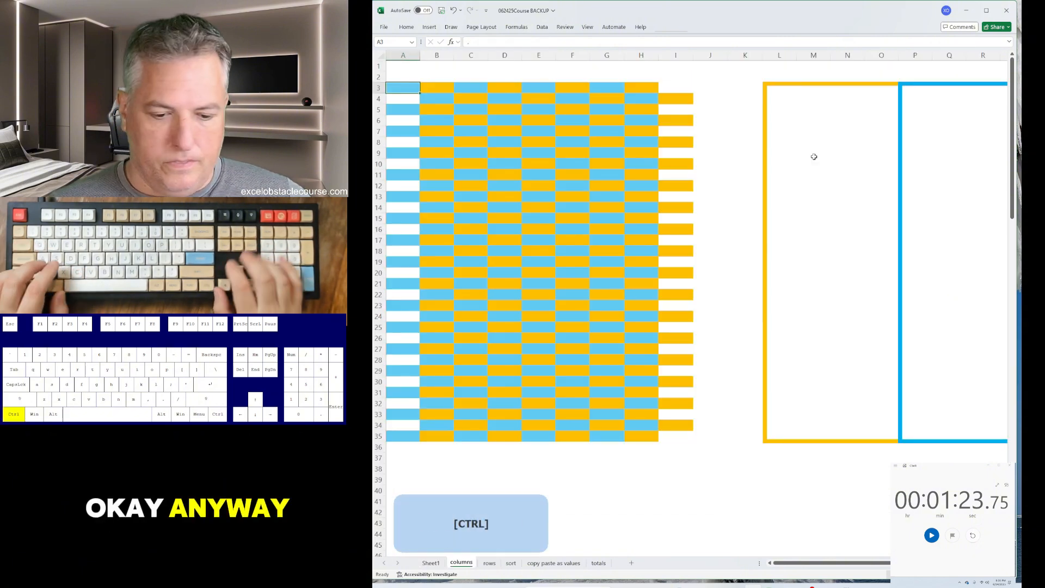
key(ctrl+Page_Up)
double_click(430, 562)
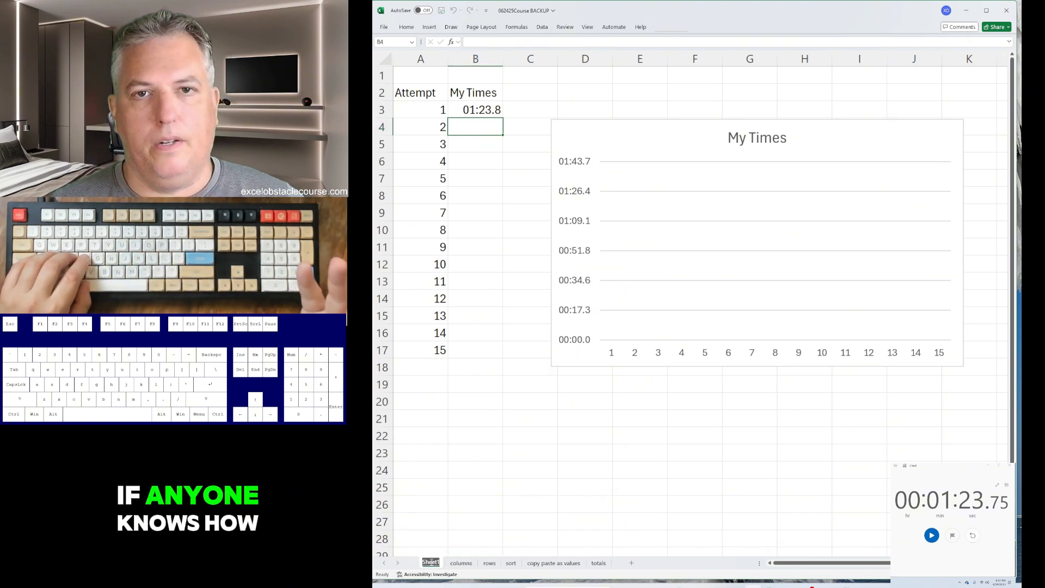
text(times)
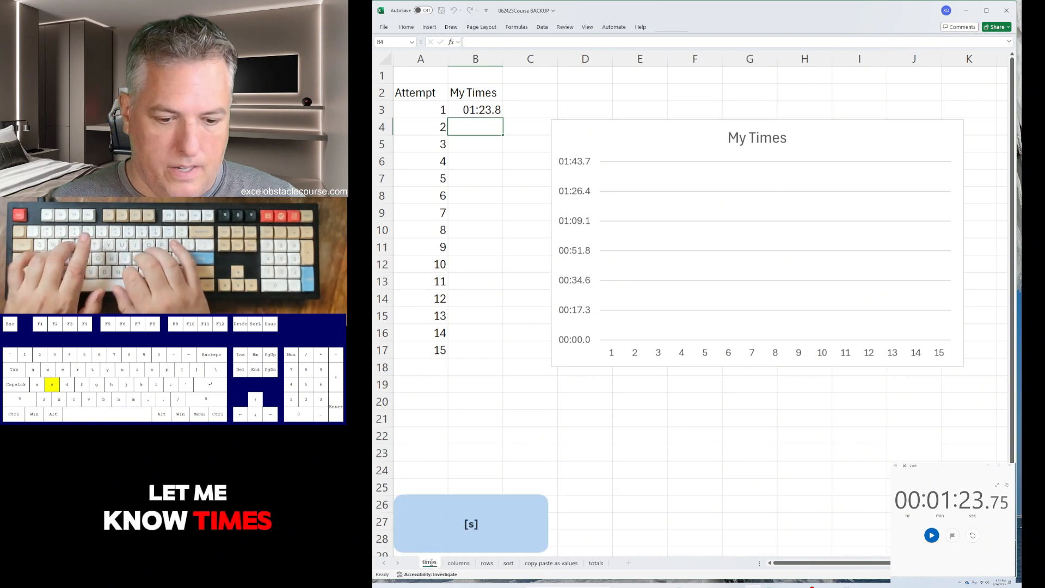
key(Return)
Step: Switch to the stopwatch to reset it, and return to the workbook on the columns sheet
key(alt+Tab)
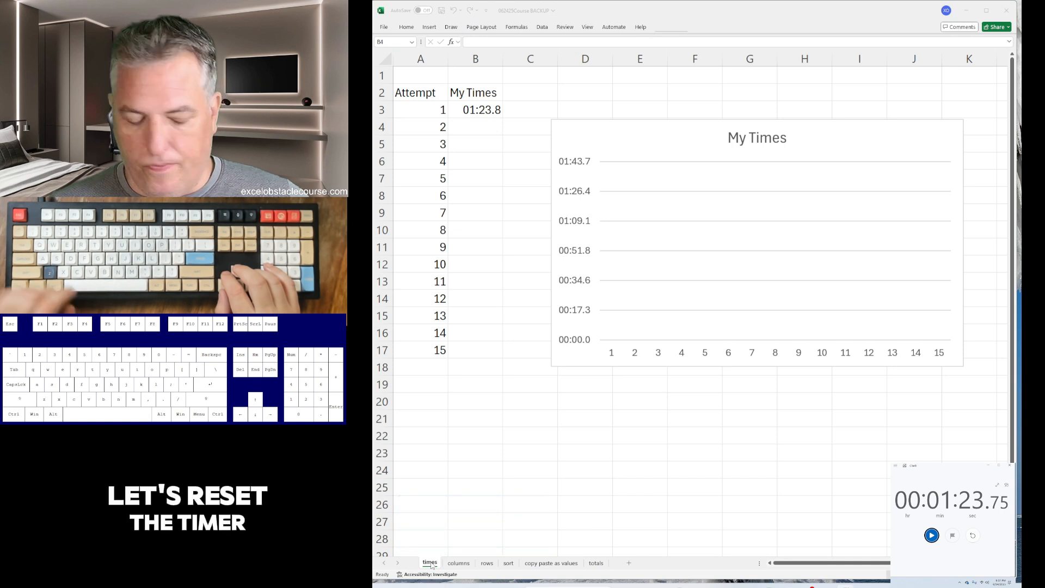
key(Tab)
key(space)
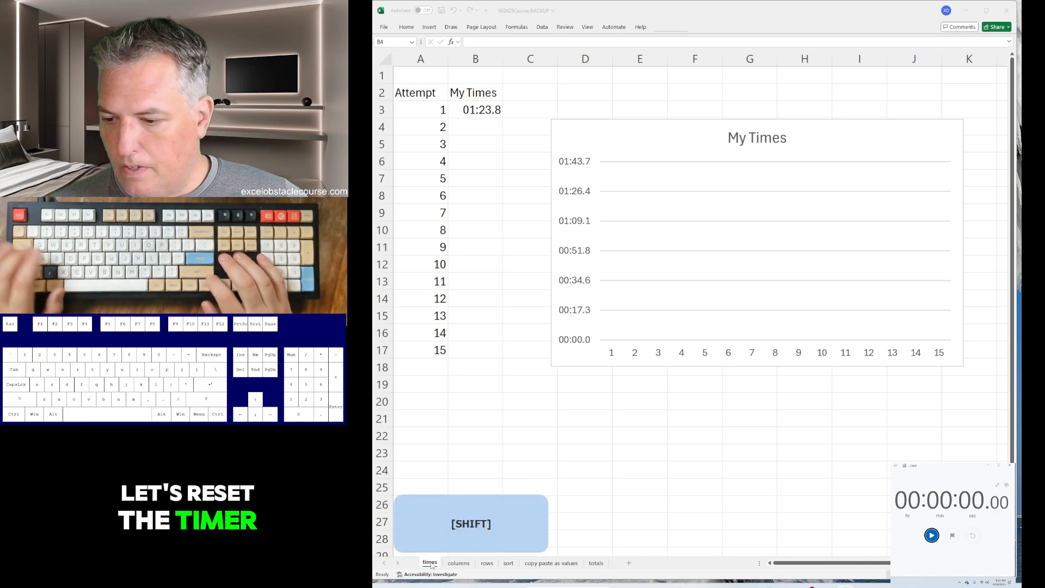
key(alt+Tab)
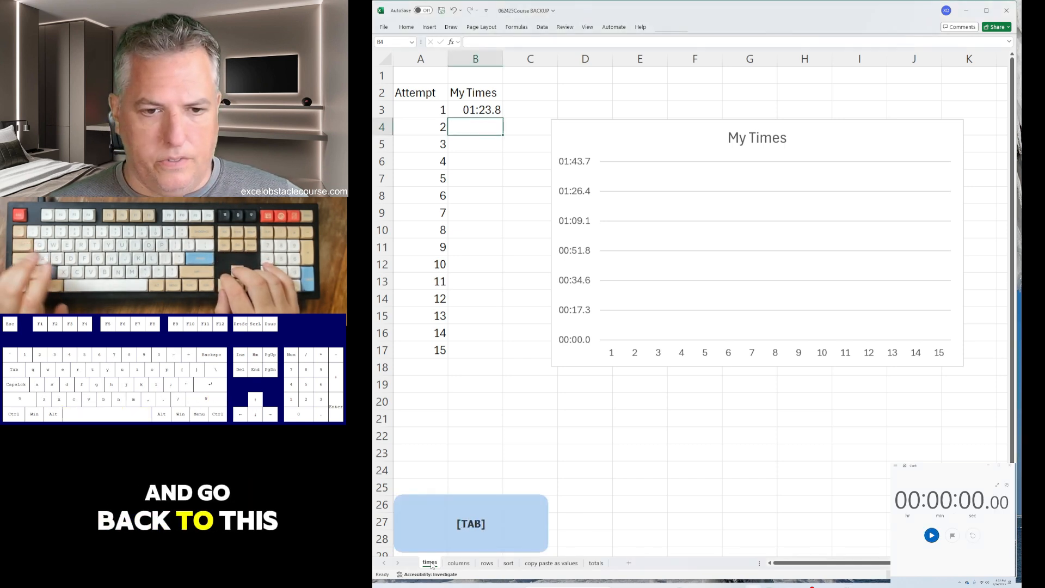
key(ctrl+Page_Down)
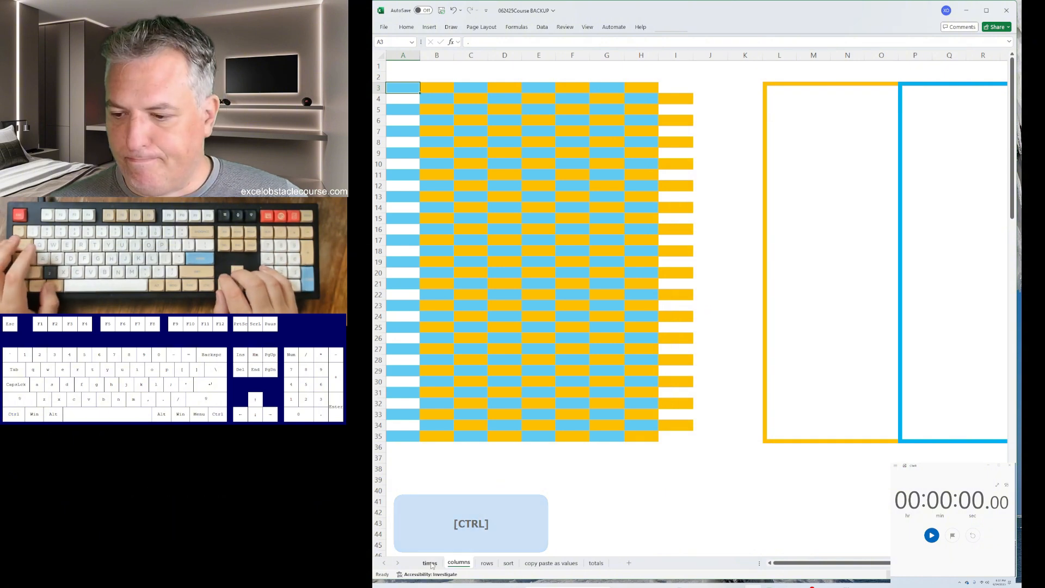
Step: Start the stopwatch and switch back to the Excel workbook
key(alt+Tab)
key(space)
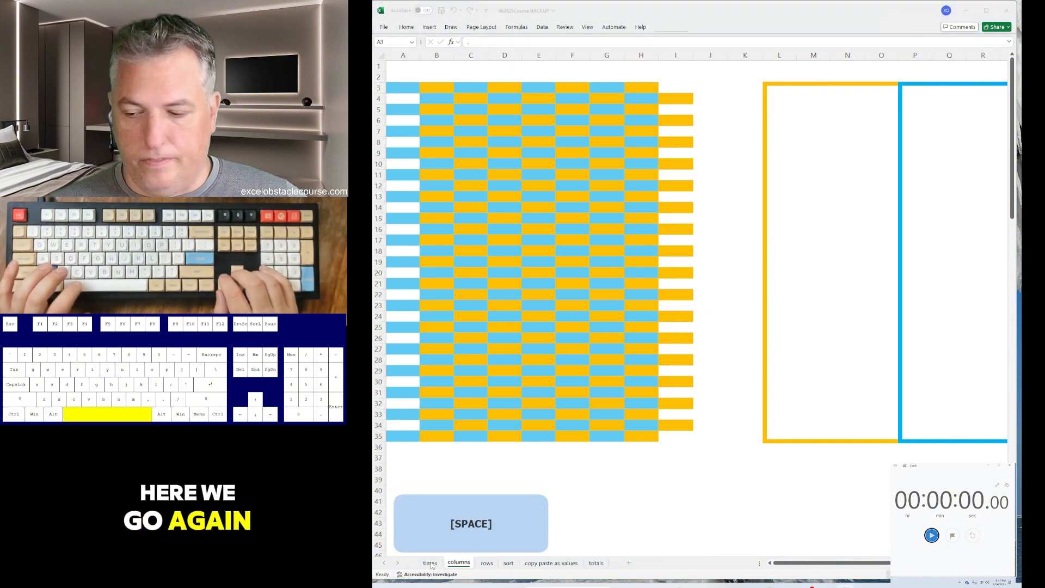
key(alt+Tab)
Step: Delete the blank cells in column A on every second row from row 4 down, shifting the cells left
key(ctrl+minus)
key(Return)
key(Down)
key(Down)
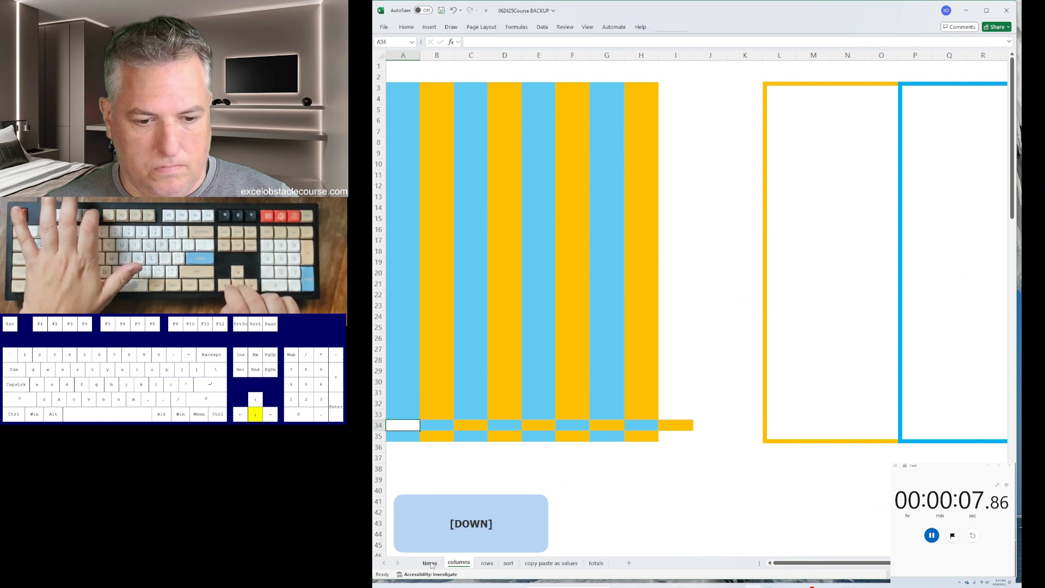
Step: Cut the orange column B and insert it before column A
key(ctrl+space)
key(ctrl+x)
key(Left)
key(ctrl+space)
key(ctrl+plus)
Step: Cut the orange column D and insert it before column A
key(Right)
key(Right)
key(Right)
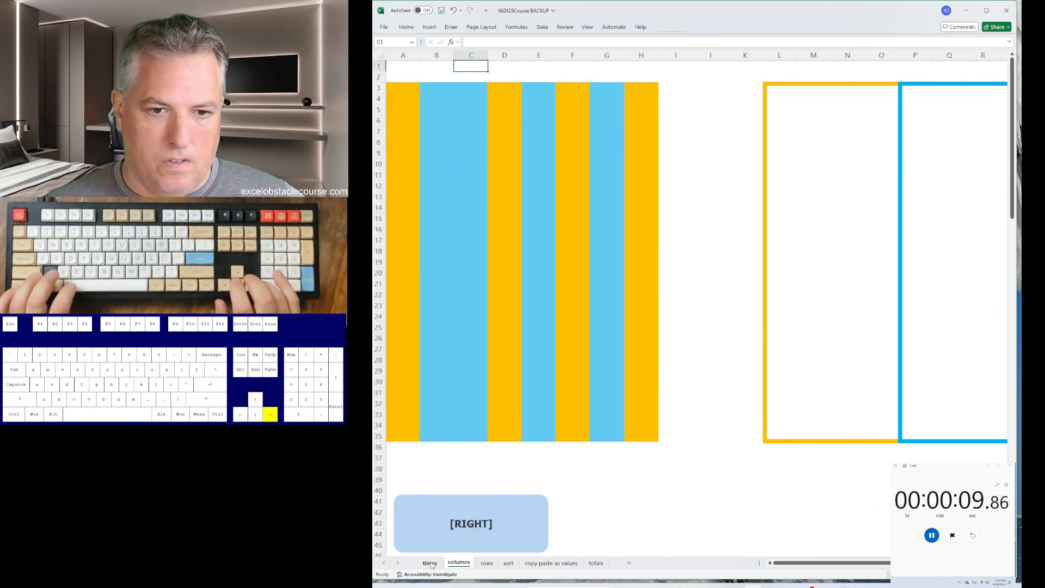
key(ctrl+space)
key(ctrl+x)
key(Left)
key(Left)
key(Left)
key(ctrl+space)
key(ctrl+plus)
Step: Cut the orange column F and insert it before column A
key(Right)
key(Right)
key(Right)
key(Right)
key(Right)
key(ctrl+space)
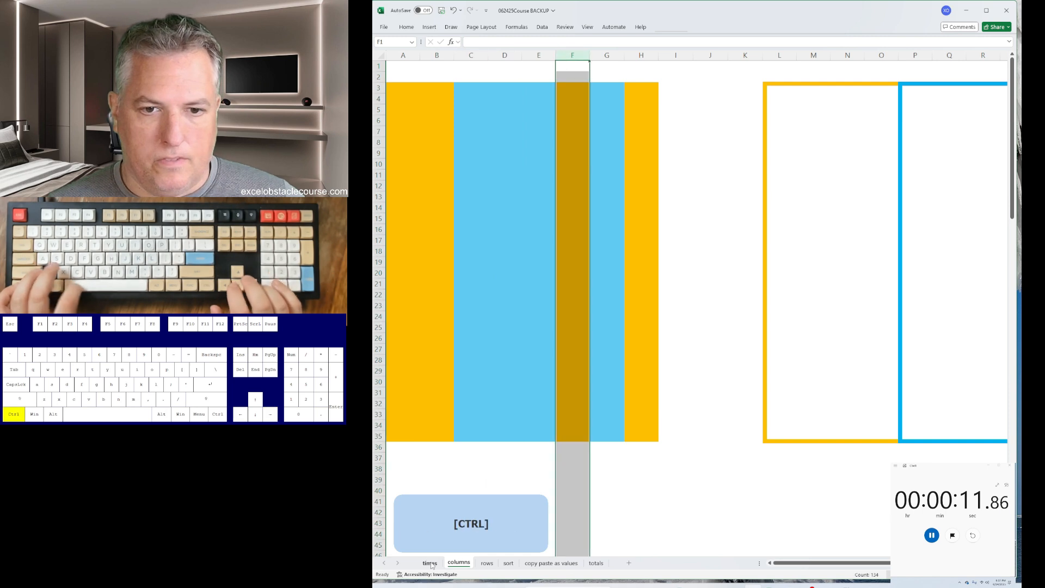
key(ctrl+x)
key(Left)
key(Left)
key(Left)
key(Left)
key(Left)
key(ctrl+space)
key(ctrl+plus)
Step: Move the orange column H before column A and insert blank columns there to shift the colour blocks toward their outlined boxes
key(Down)
key(Right)
key(Right)
key(Right)
key(Right)
key(Right)
key(Right)
key(Right)
key(ctrl+space)
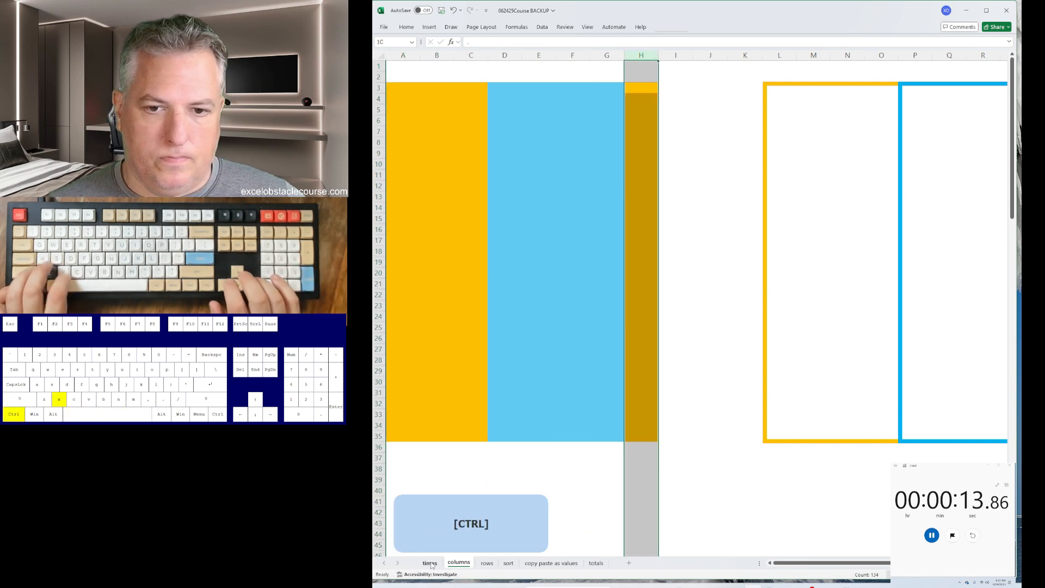
key(ctrl+x)
key(Left)
key(Left)
key(Left)
key(Left)
key(Left)
key(Left)
key(Left)
key(ctrl+space)
key(ctrl+plus)
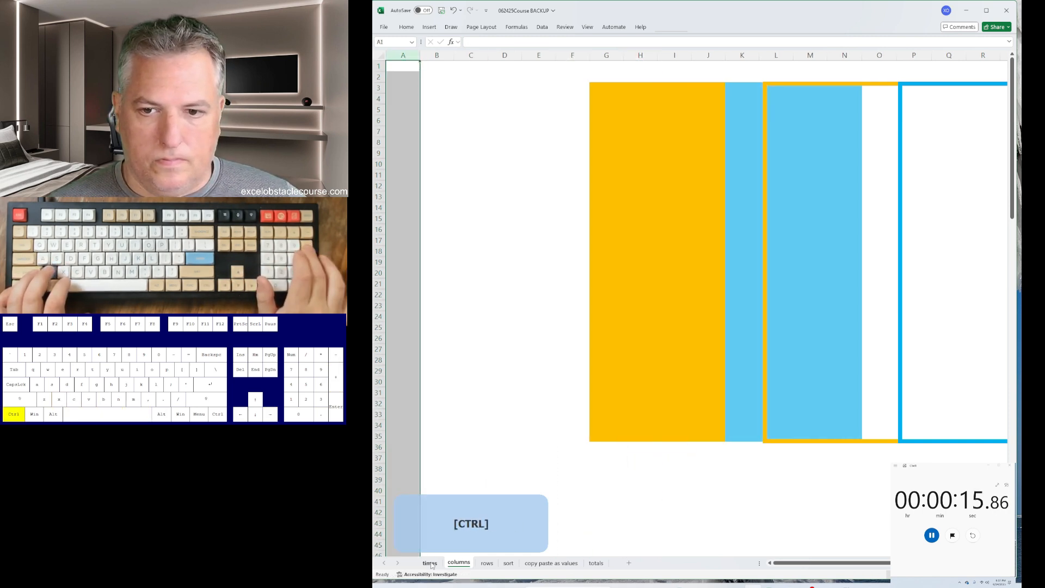
Step: On the rows sheet, delete every blank cell in row 4 from B4 to T4, shifting the cells up
key(ctrl+Page_Down)
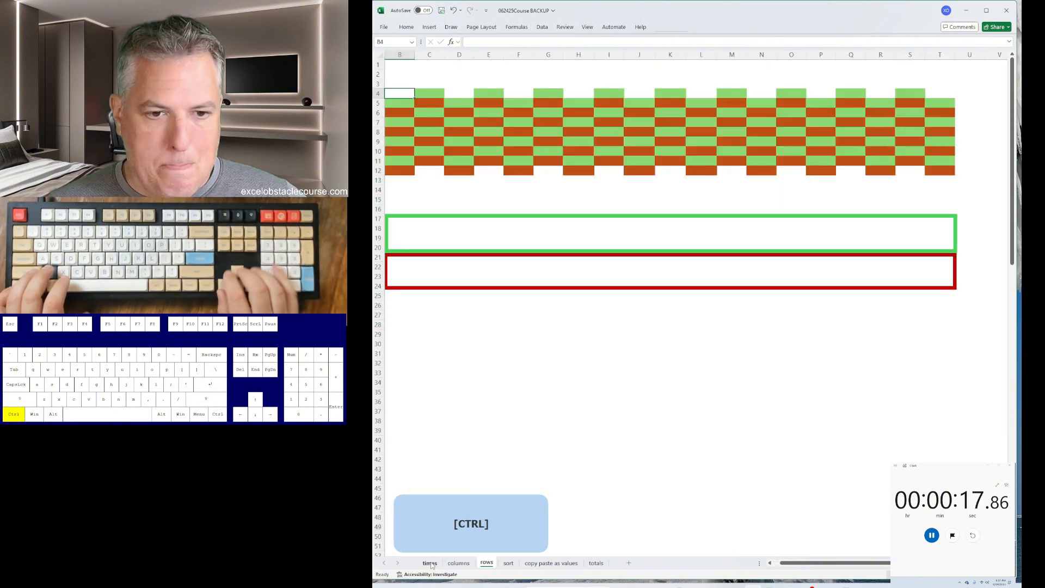
key(ctrl+minus)
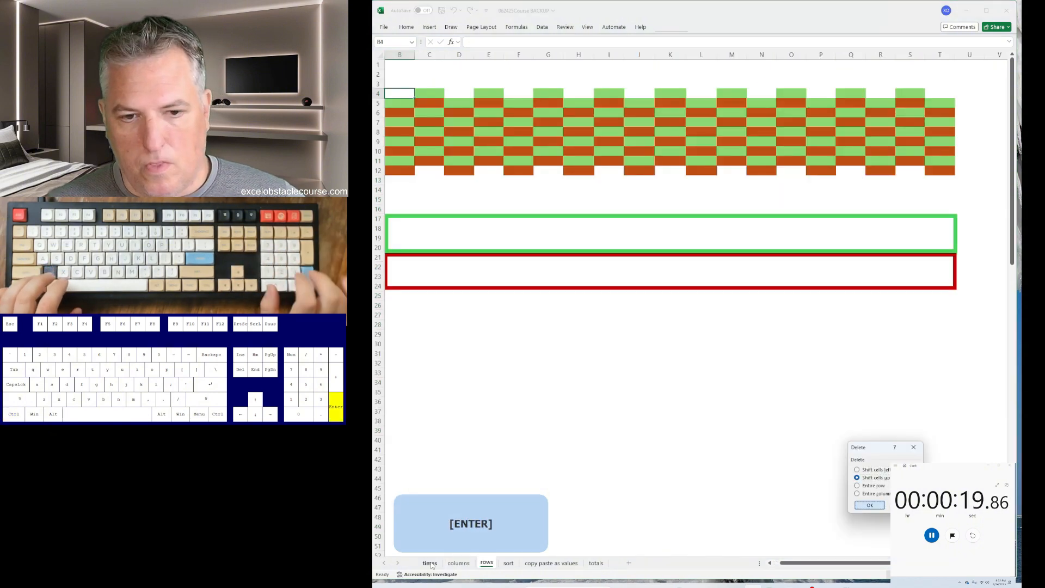
key(Return)
key(Right)
key(Right)
key(F4)
key(Right)
key(Right)
key(F4)
key(Right)
key(Right)
key(F4)
key(Right)
key(Right)
key(F4)
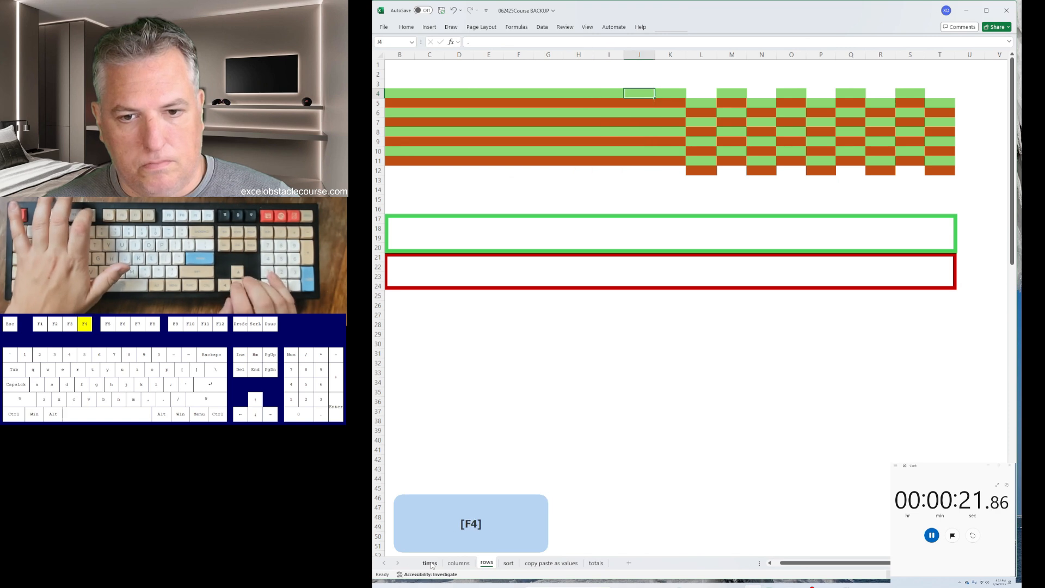
key(Right)
key(Right)
key(F4)
key(Right)
key(Right)
key(F4)
key(Right)
key(Right)
key(F4)
key(Right)
key(Right)
key(F4)
key(Right)
key(Right)
key(F4)
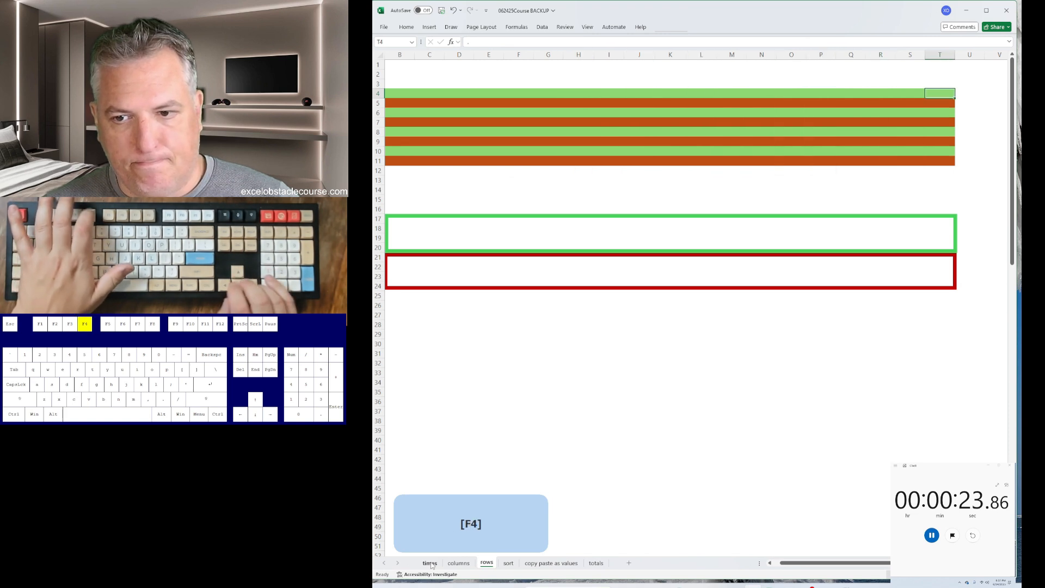
Step: Cut the orange row 5 and insert it directly above row 11
key(shift+space)
key(ctrl+x)
key(ctrl+Down)
key(shift+space)
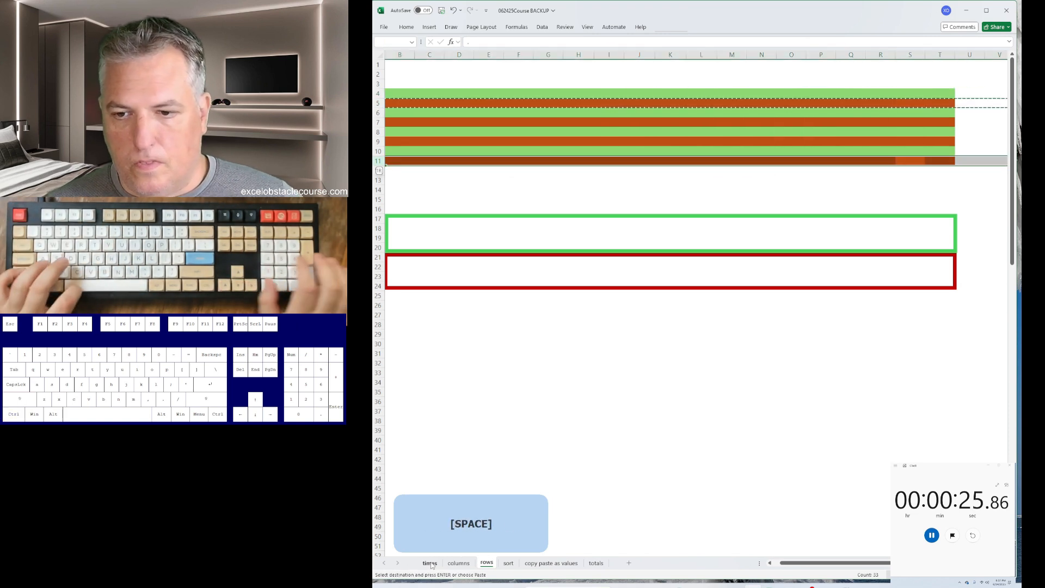
key(ctrl+plus)
key(Up)
key(Up)
key(Up)
key(shift+space)
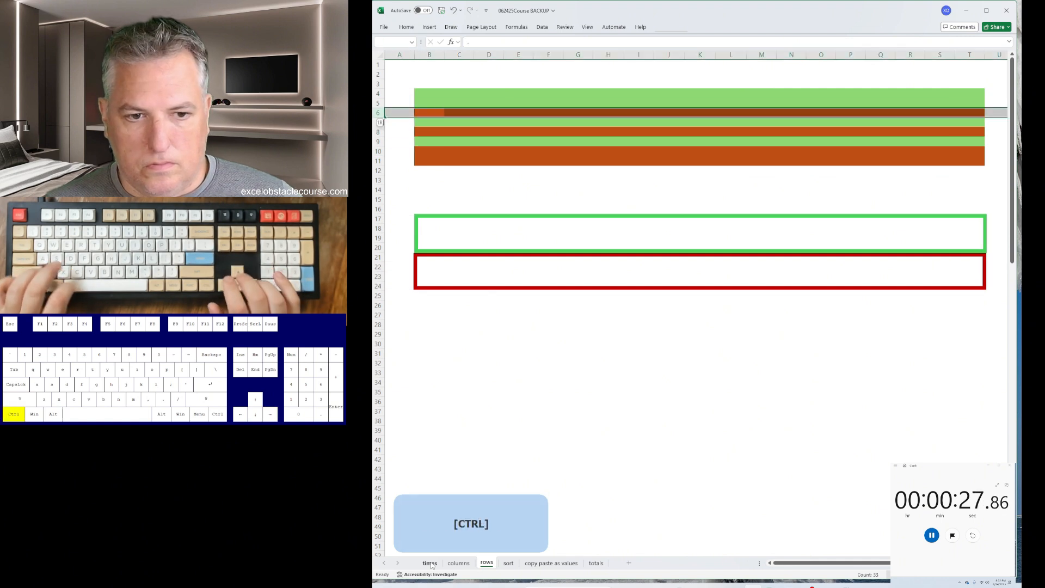
key(ctrl+z)
key(ctrl+x)
key(ctrl+y)
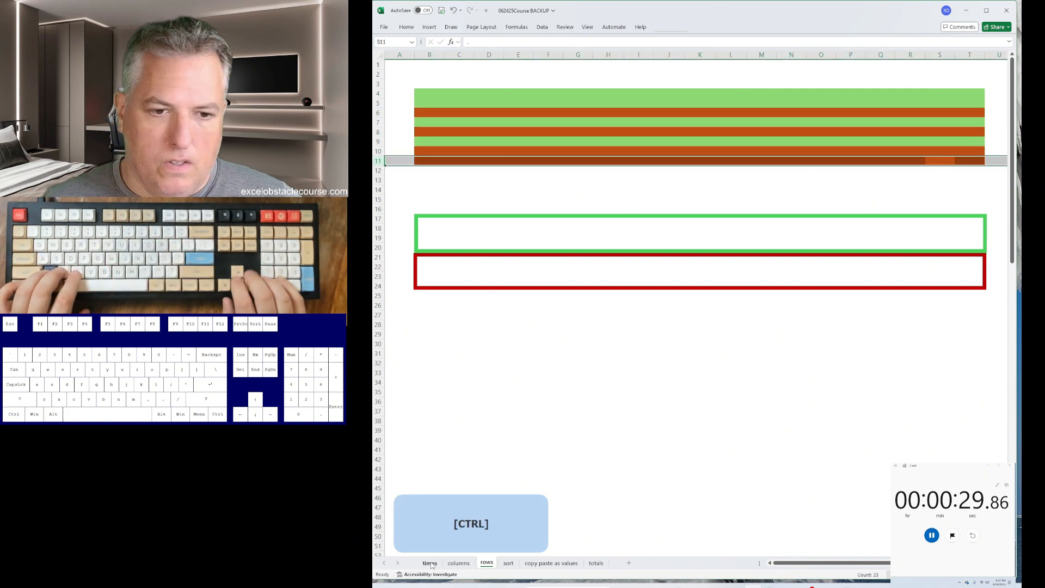
Step: Cut the orange row 6 and insert it directly above row 11
key(Right)
key(shift+space)
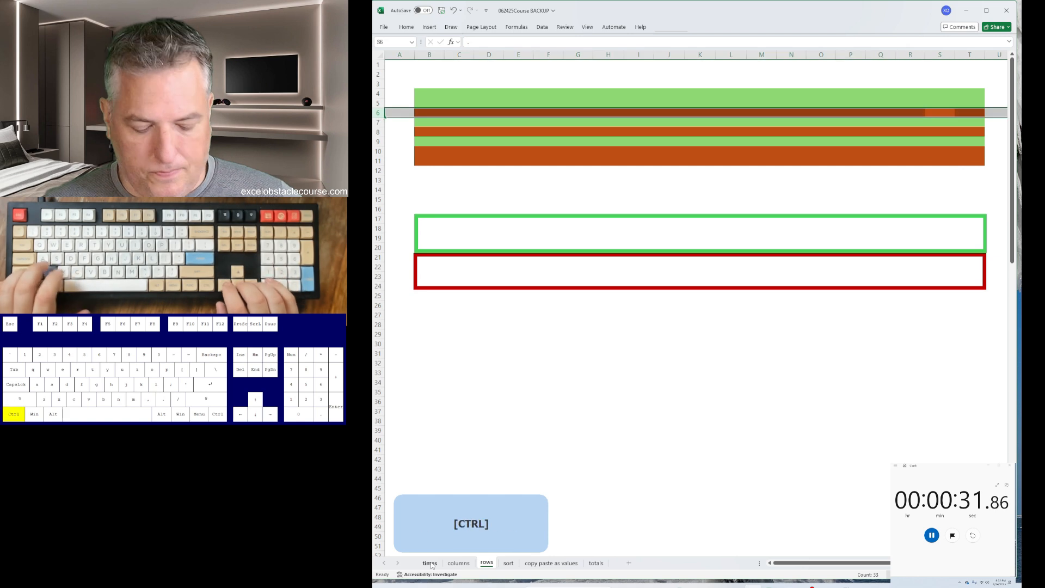
key(ctrl+Down)
key(shift+space)
key(ctrl+plus)
Step: Cut the orange row 7 and insert it directly above row 11
key(Up)
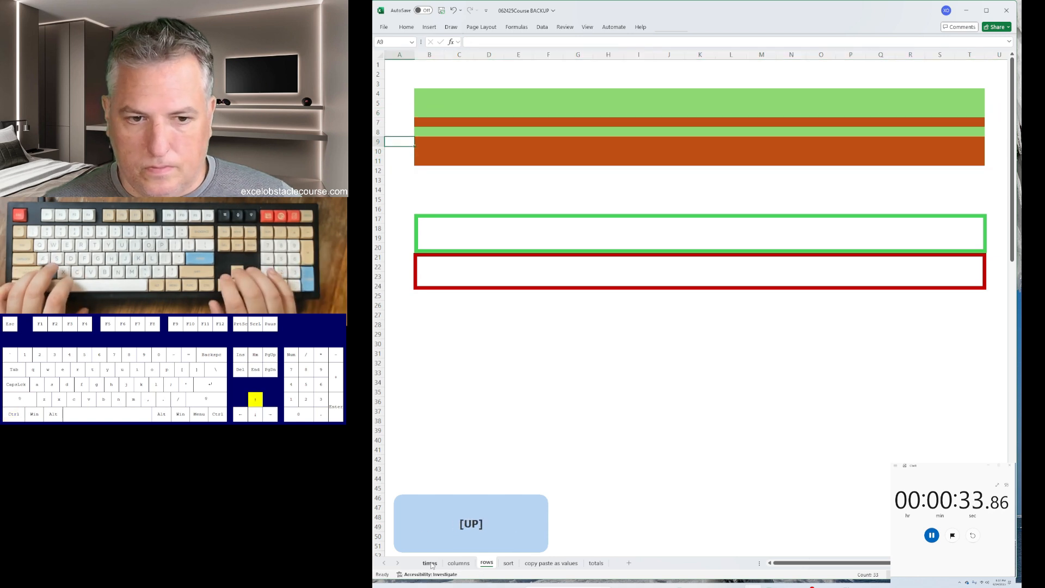
key(shift+space)
key(ctrl+x)
key(ctrl+Down)
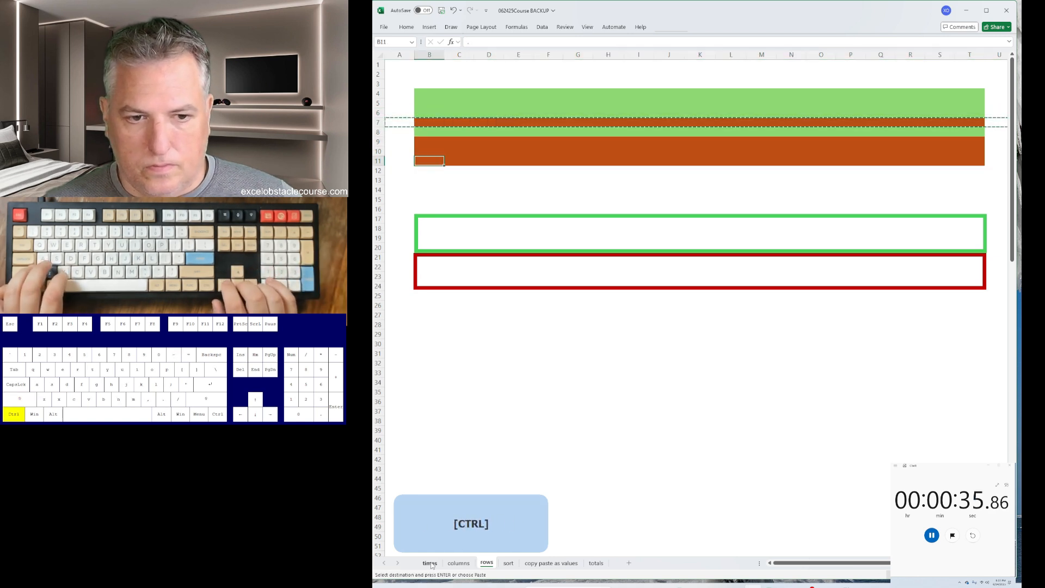
key(shift+space)
key(ctrl+plus)
Step: Insert blank rows above row 1 until the green and orange blocks fill their outlined boxes
key(ctrl+Up)
key(shift+space)
key(ctrl+plus)
key(ctrl+plus)
key(ctrl+plus)
key(ctrl+plus)
key(ctrl+plus)
key(ctrl+plus)
key(ctrl+plus)
key(ctrl+plus)
key(ctrl+plus)
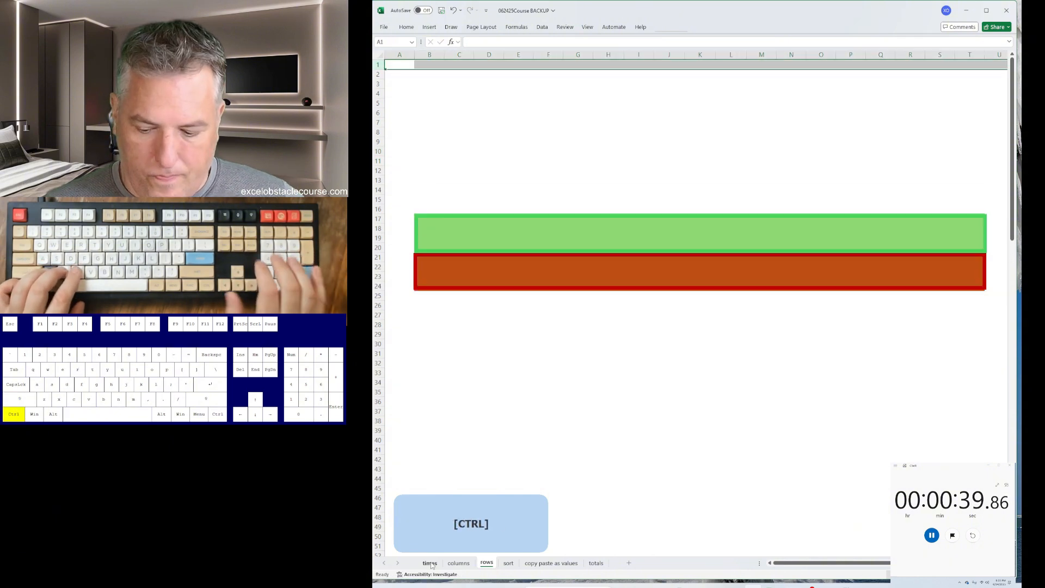
Step: On the sort sheet, sort the column B list ascending and the column D list descending
key(ctrl+Page_Down)
key(Right)
key(a)
key(s)
key(a)
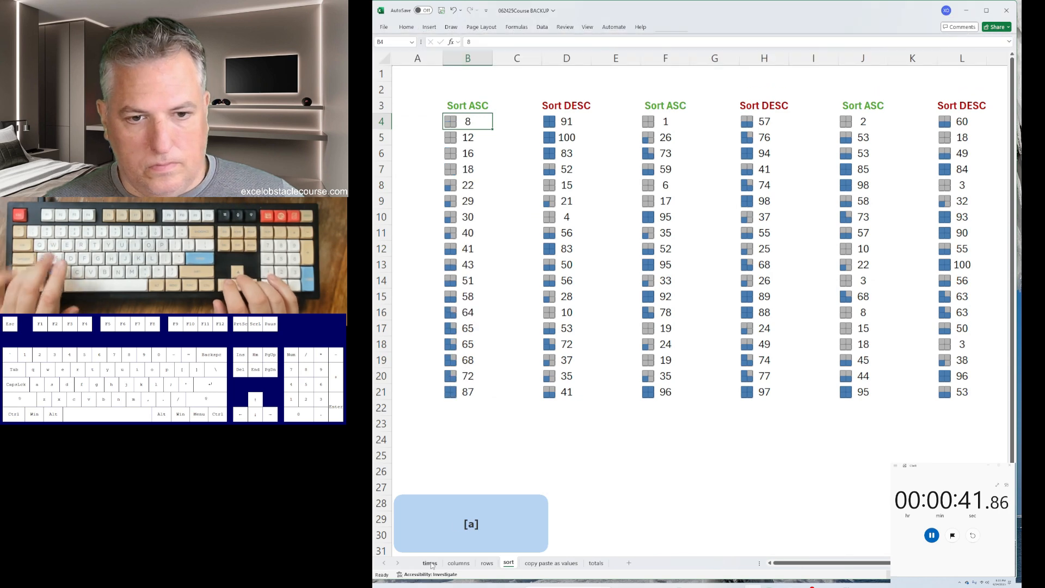
key(s)
key(d)
key(ctrl+Right)
key(alt+space)
key(a)
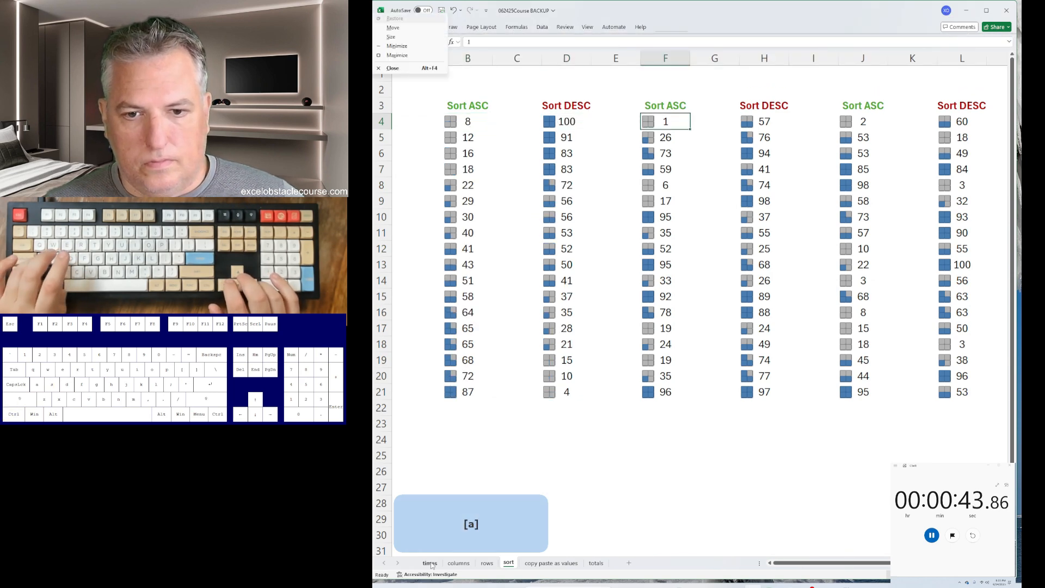
key(Escape)
key(ctrl+z)
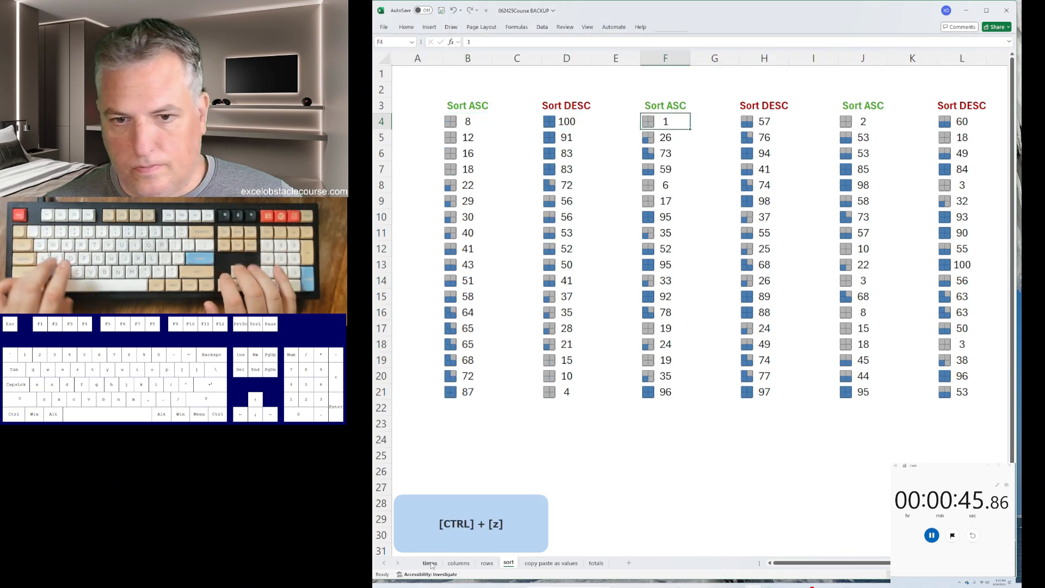
Step: Sort the column F list ascending and the column H list descending
key(alt+a)
key(s)
key(a)
key(ctrl+Right)
key(alt+a)
key(s)
key(d)
key(ctrl+Right)
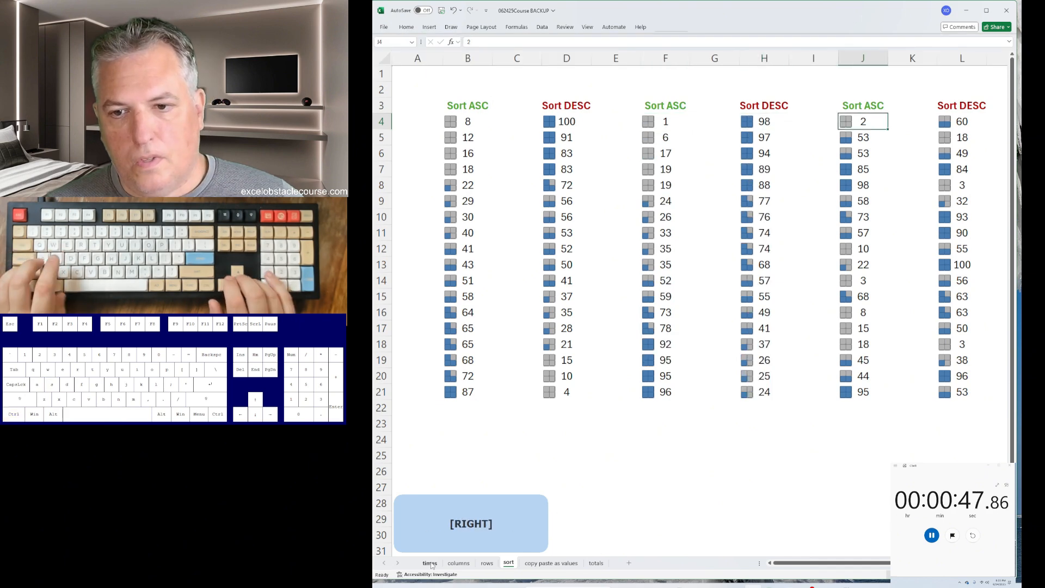
Step: Sort the column J list ascending and the column L list descending
key(alt+a)
key(s)
key(a)
key(ctrl+Right)
key(alt+a)
key(s)
key(d)
Step: On the copy paste as values sheet, copy the red numbers C5:F13 and paste them as values into the red outlined box starting at J18
key(ctrl+Page_Down)
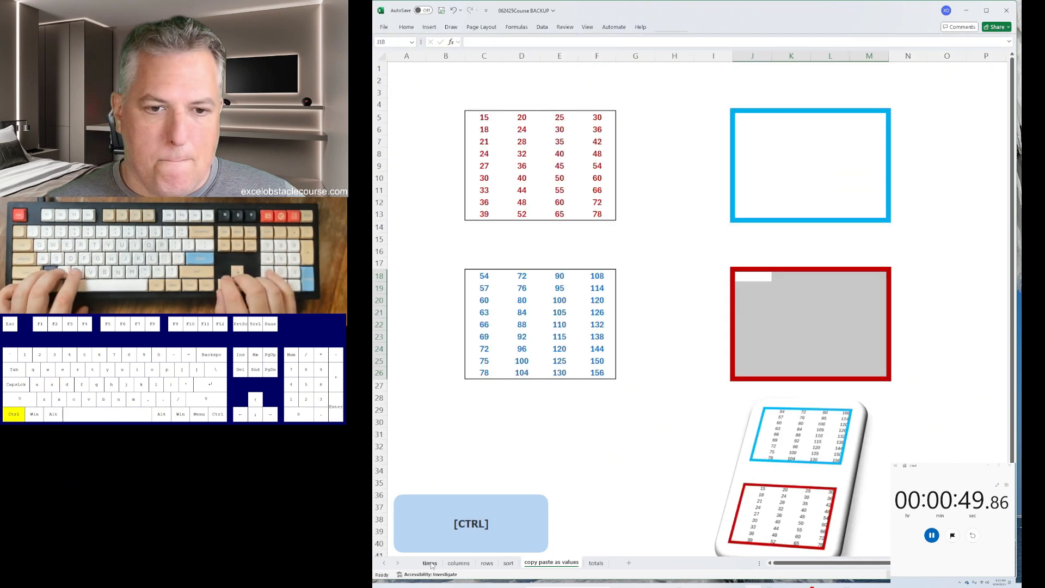
key(ctrl+a)
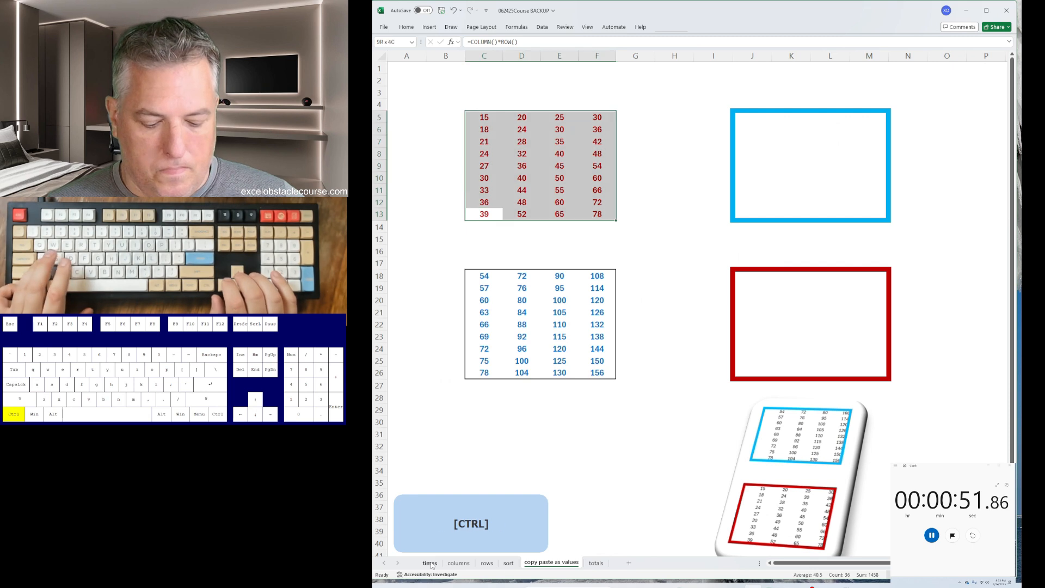
key(ctrl+c)
key(ctrl+Down)
key(ctrl+Right)
key(Right)
key(Right)
key(Right)
key(Right)
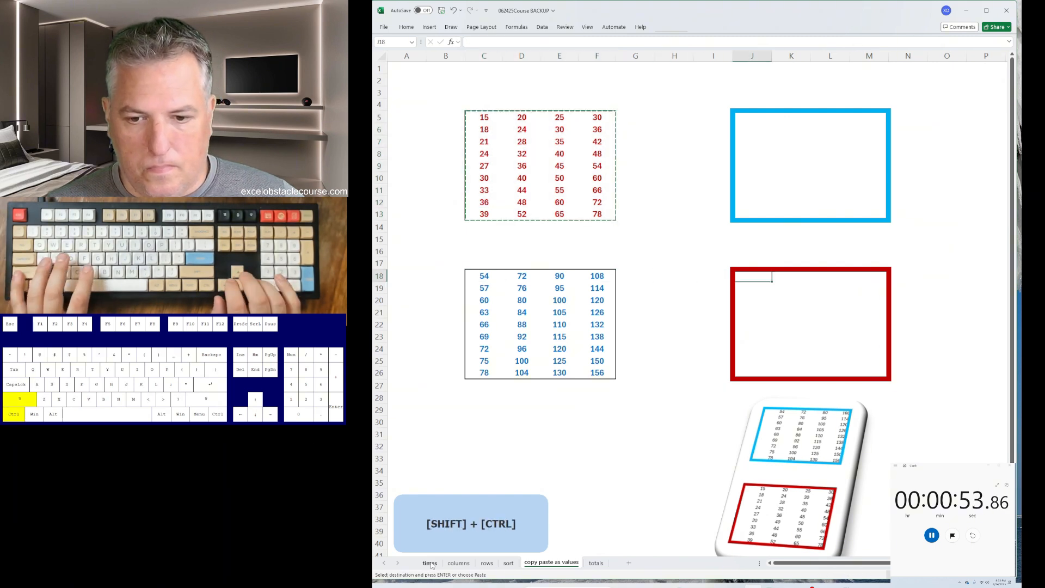
key(ctrl+shift+v)
key(ctrl+z)
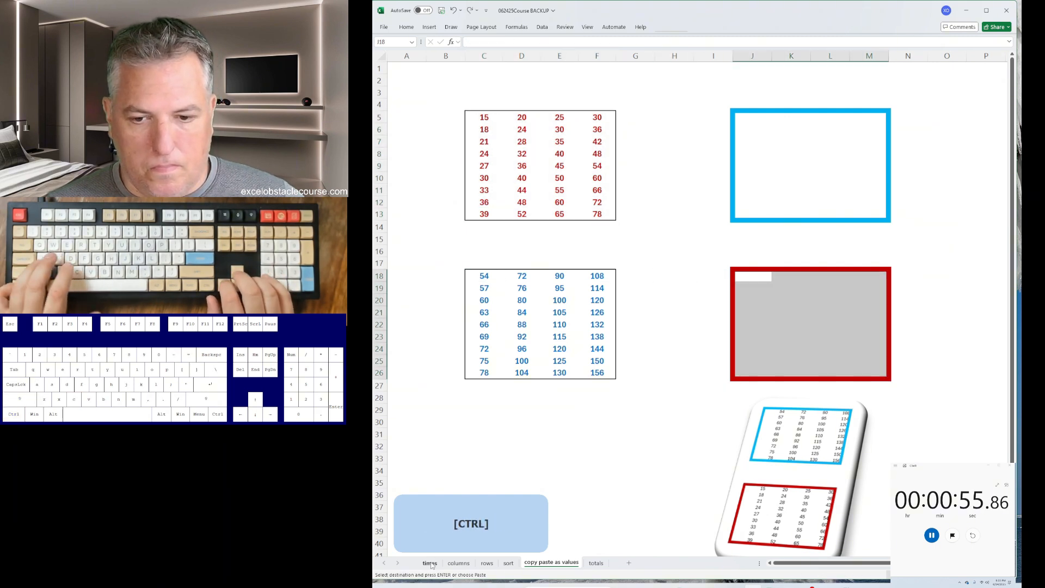
key(ctrl+shift+v)
Step: Copy the blue numbers C18:F26 and paste them as values into the blue outlined box starting at J5
key(ctrl+Left)
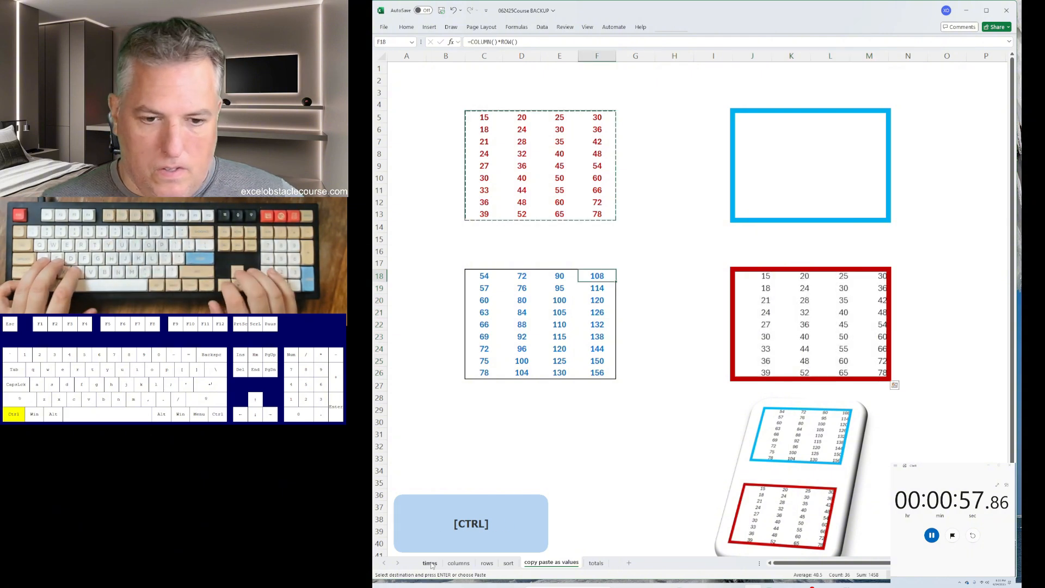
key(ctrl+a)
key(ctrl+c)
key(ctrl+Up)
key(ctrl+Up)
key(ctrl+Right)
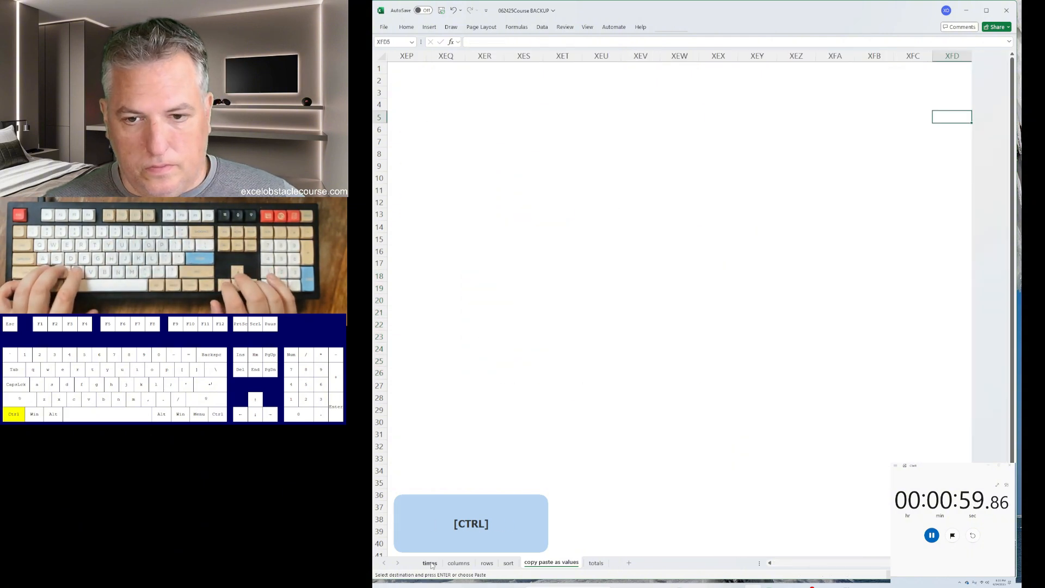
key(ctrl+Left)
key(Right)
key(Right)
key(Right)
key(Right)
key(ctrl+shift+v)
Step: On the totals sheet, enter a SUM of the red numbers B9:B13 in cell B20
key(ctrl+Page_Down)
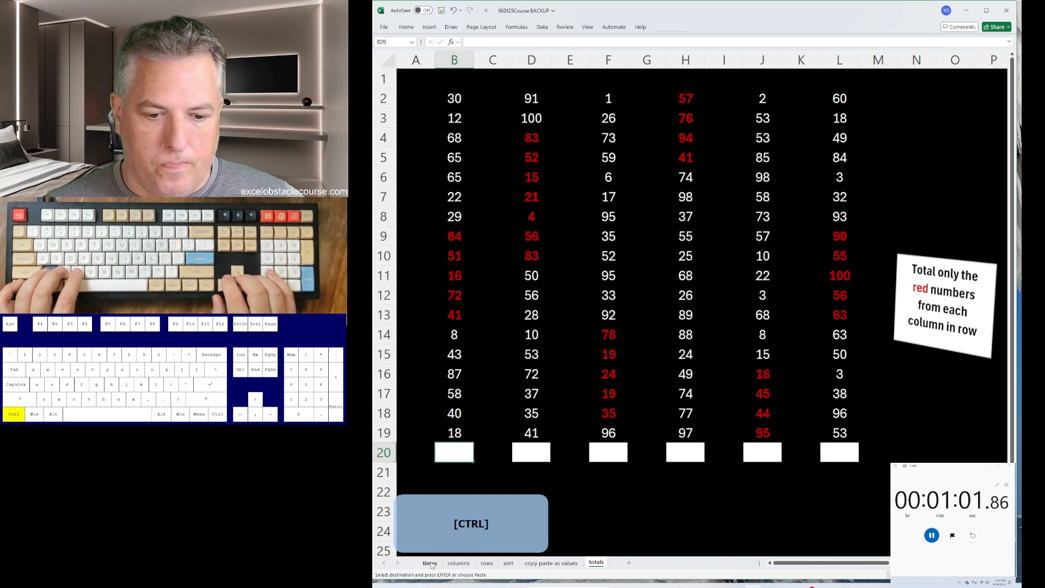
key(alt+equal)
key(Down)
key(Down)
key(Down)
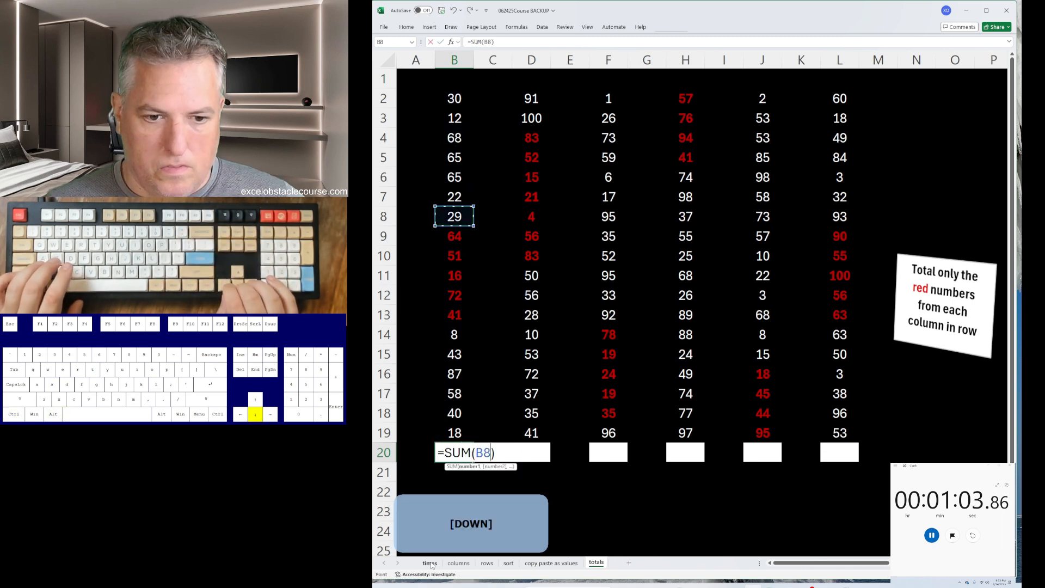
key(Tab)
Step: Sum the red numbers D4:D10 in cell D20 and the red numbers F14:F18 in cell F20
key(Right)
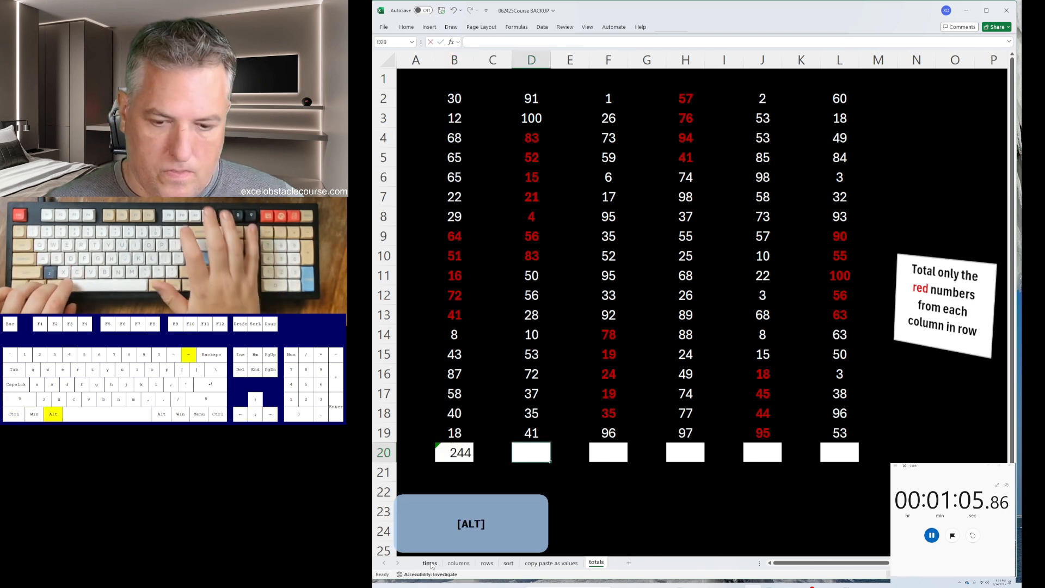
key(alt+equal)
key(Down)
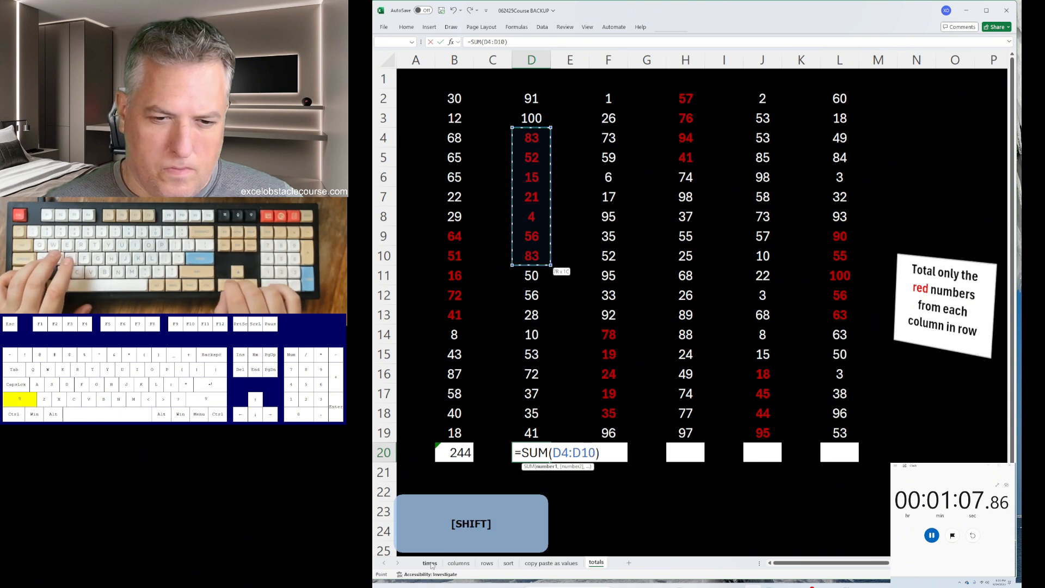
key(Tab)
key(alt+equal)
key(Down)
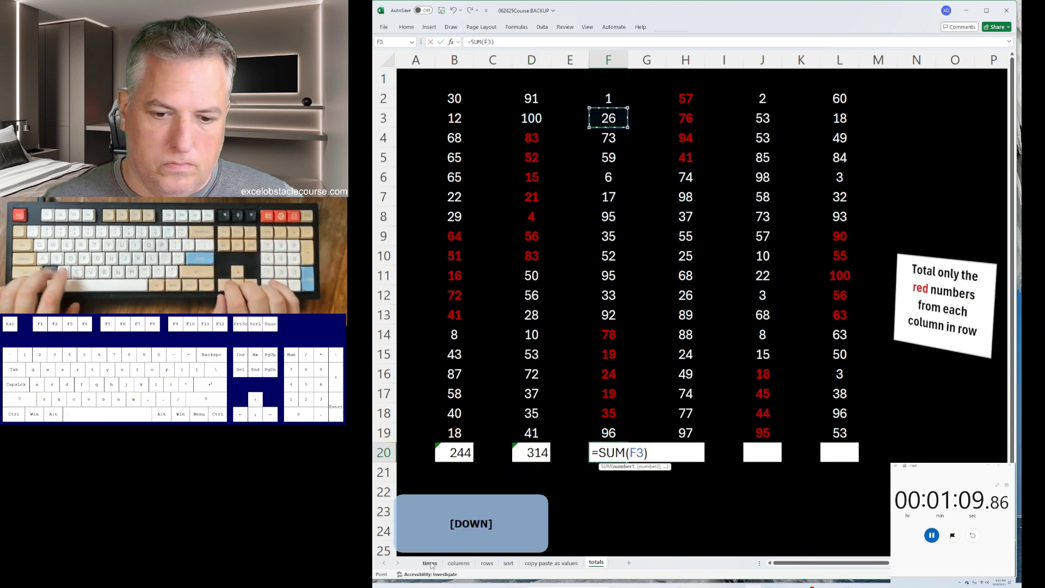
key(Return)
Step: Sum the red numbers H2:H5 in cell H20
key(Right)
key(Right)
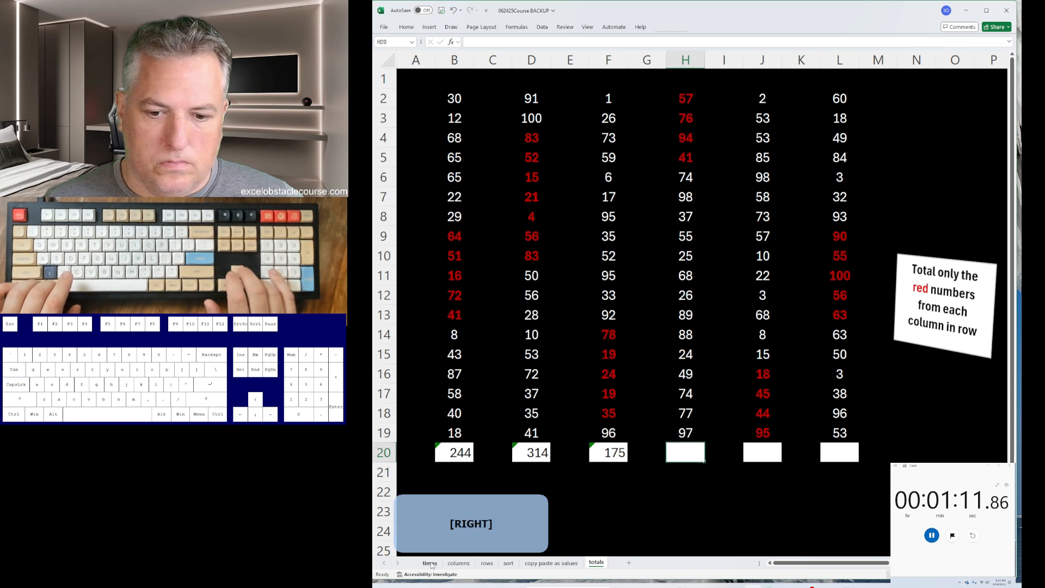
key(alt+equal)
key(Up)
key(shift+Down)
key(shift+Down)
key(Return)
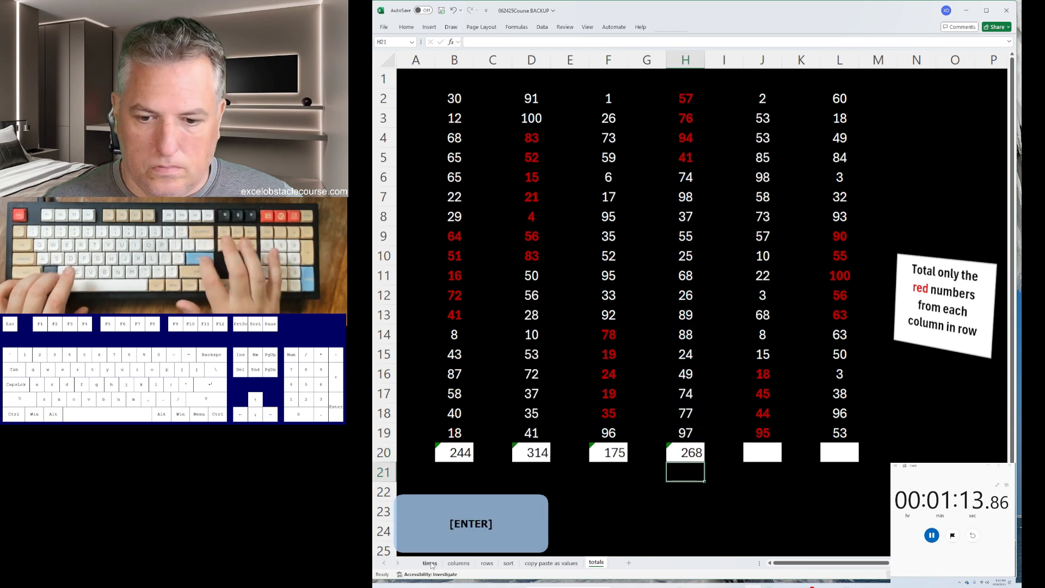
Step: Sum the red numbers J16:J19 in cell J20
key(Right)
key(Right)
key(alt+equal)
key(Down)
key(ctrl+Down)
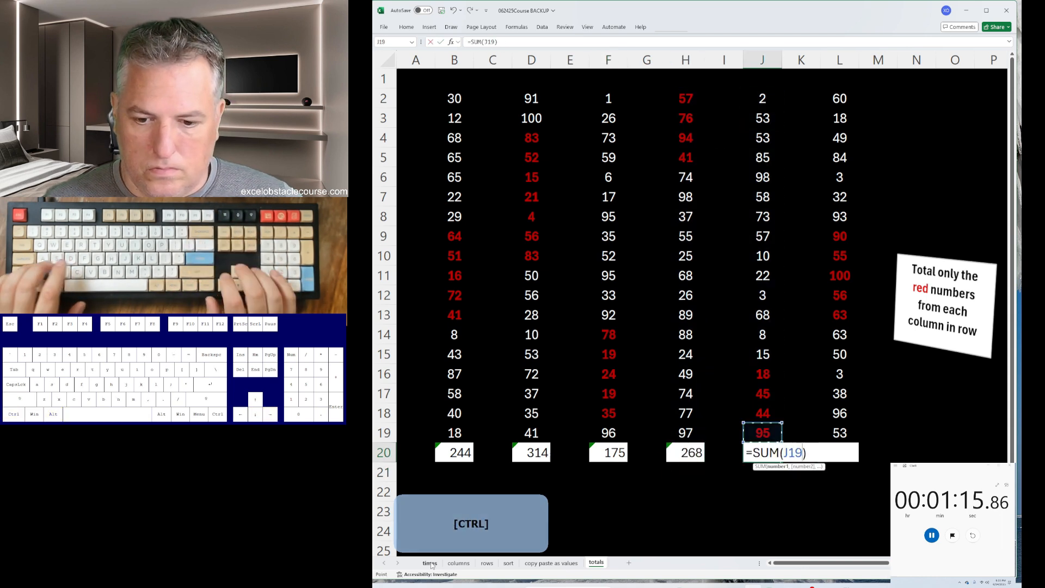
key(shift+Up)
key(shift+Up)
key(shift+Up)
key(Return)
Step: Sum the red numbers L9:L13 in cell L20, and stop the stopwatch in the Clock window
key(Right)
key(Right)
key(alt+equal)
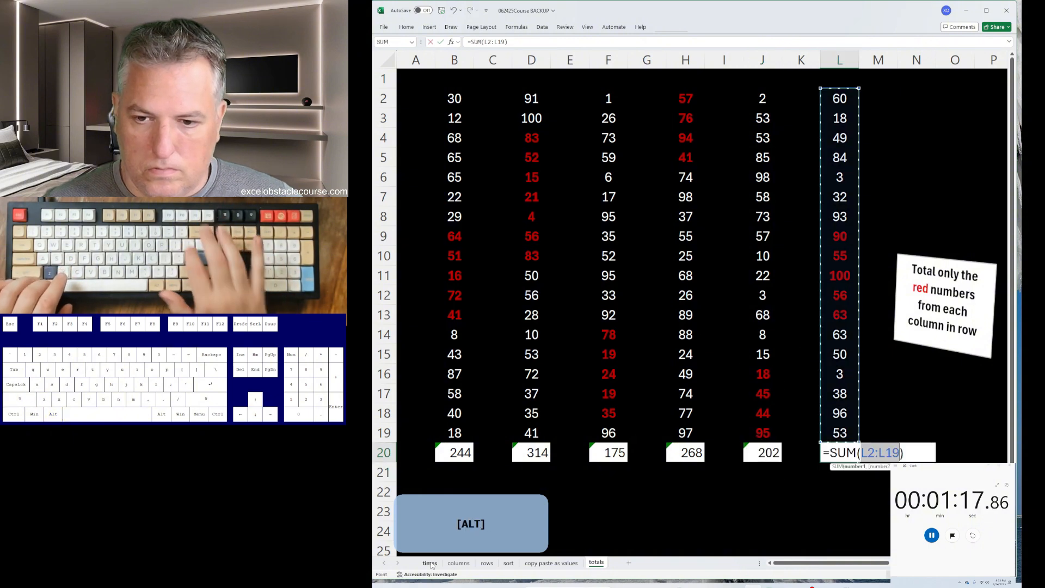
key(Left)
key(Down)
key(Down)
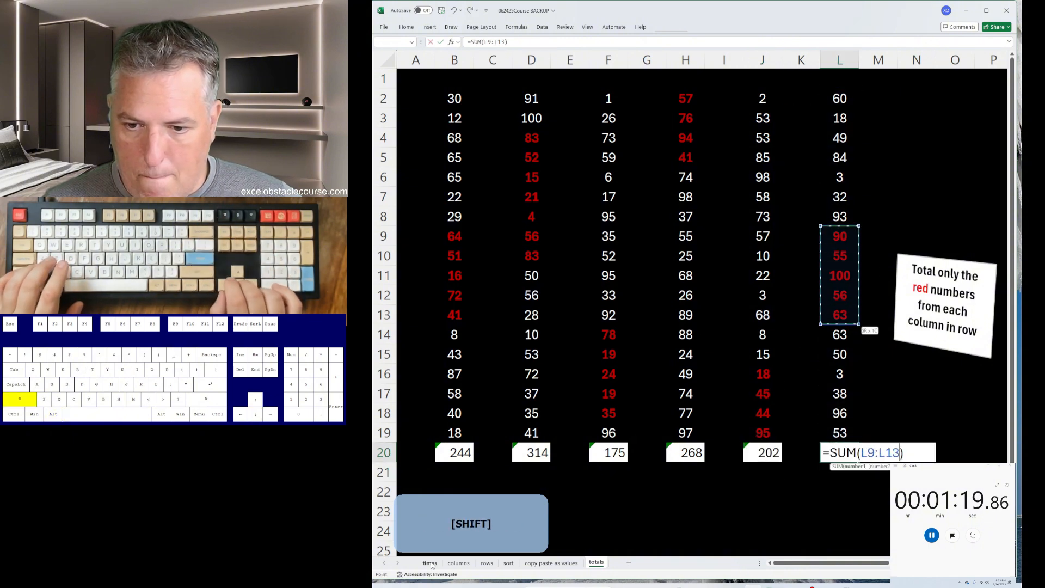
key(Return)
key(alt+Tab)
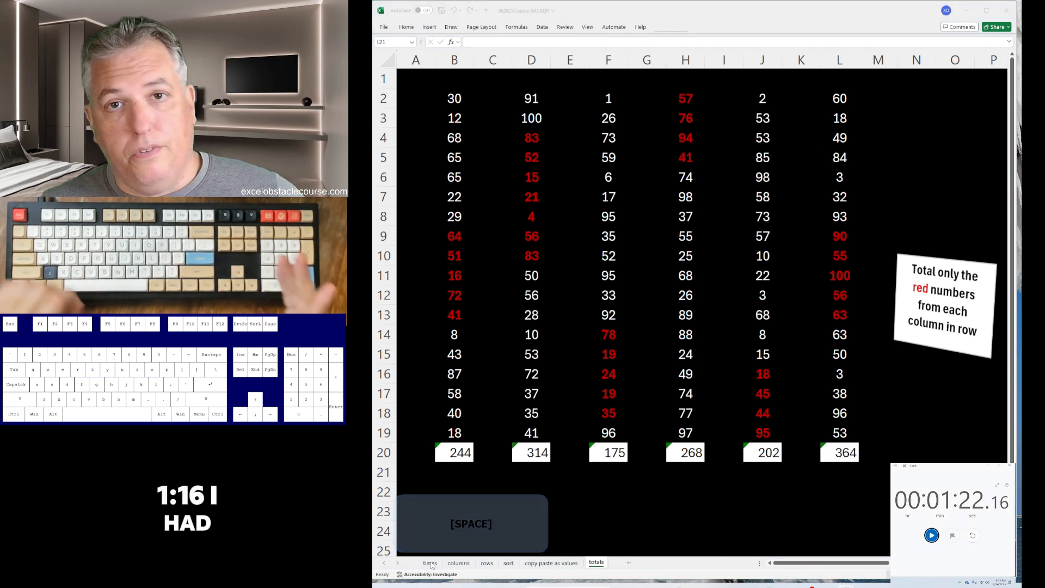
Step: Undo all edits of this attempt on the totals, copy paste as values, sort, rows and columns sheets to restore the original course
key(ctrl)
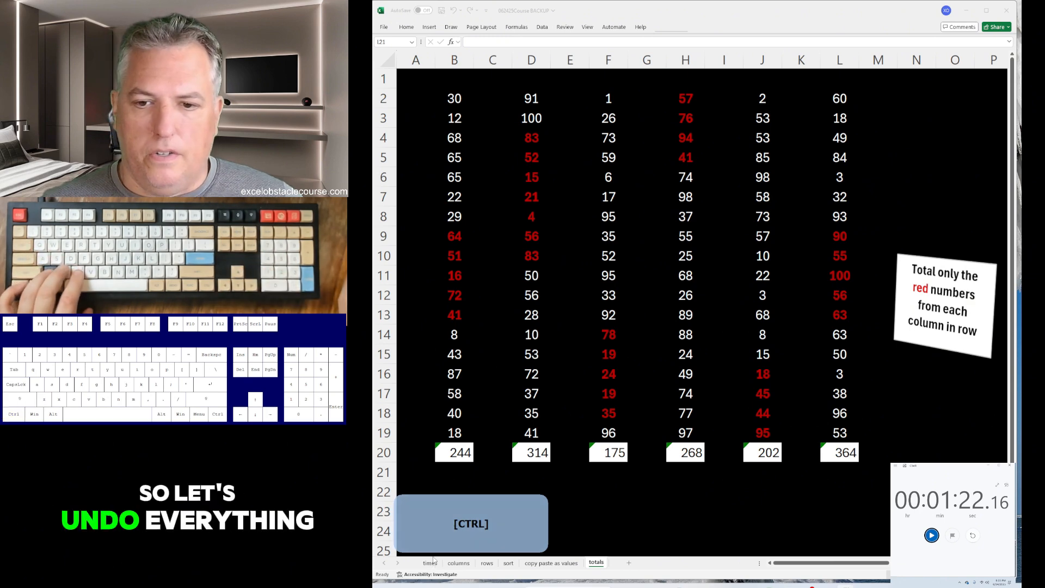
click(885, 394)
key(ctrl+z)
key(ctrl+z)
key(ctrl+z)
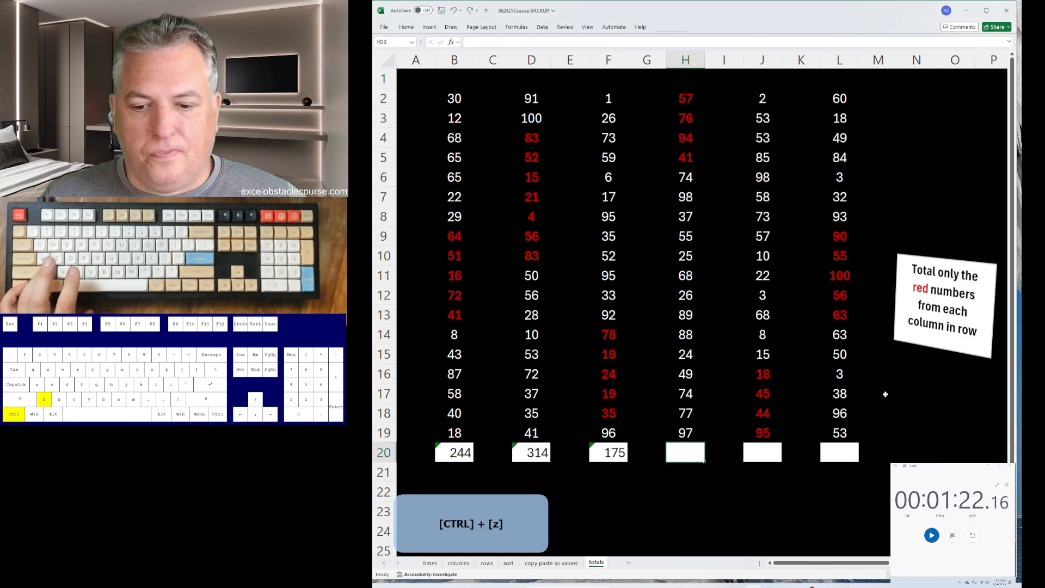
key(ctrl+z)
key(ctrl+z)
key(ctrl+z)
key(ctrl+z)
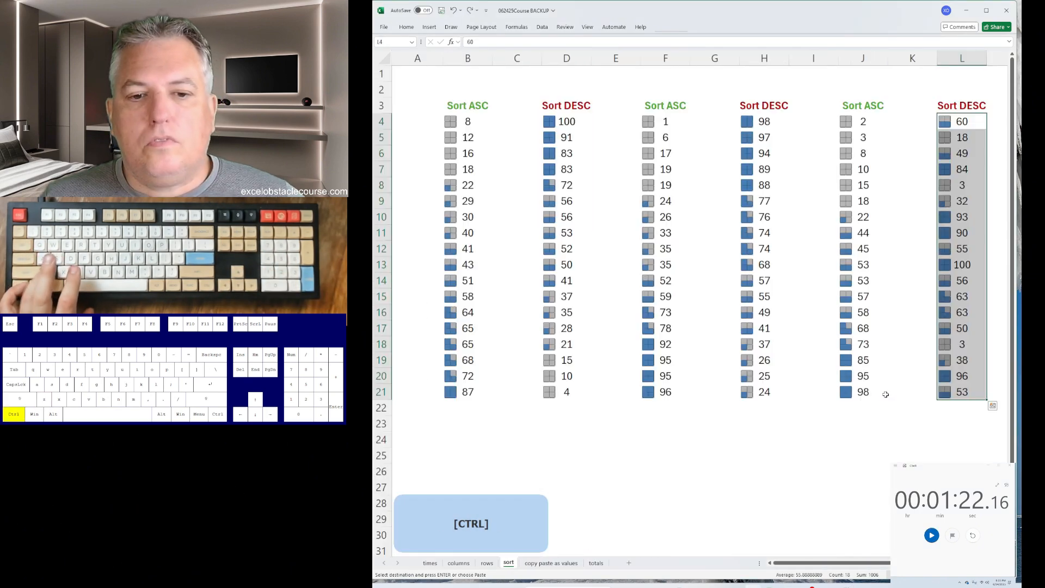
key(ctrl+z)
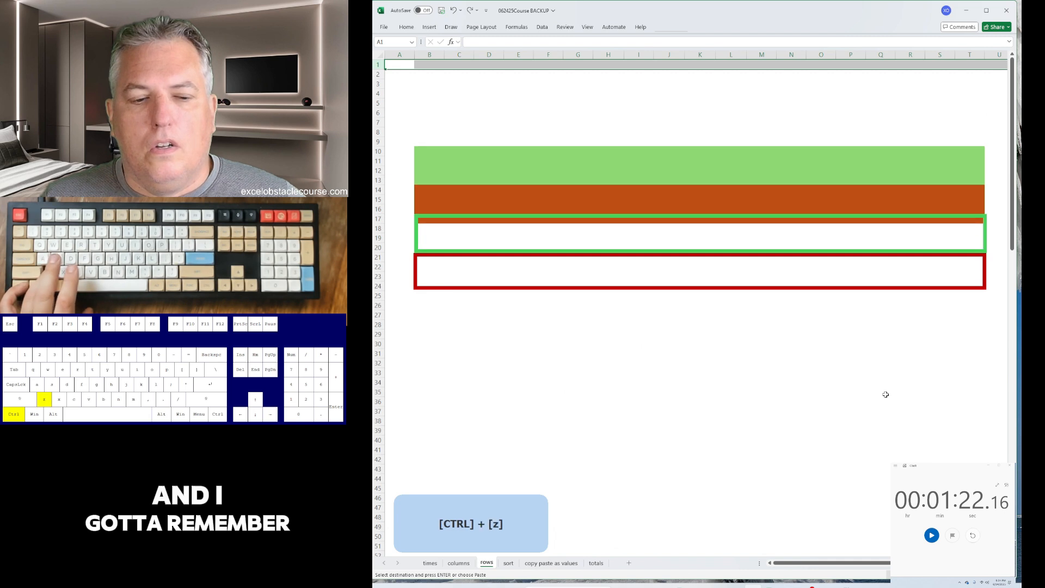
key(ctrl+z)
key(ctrl+Page_Up)
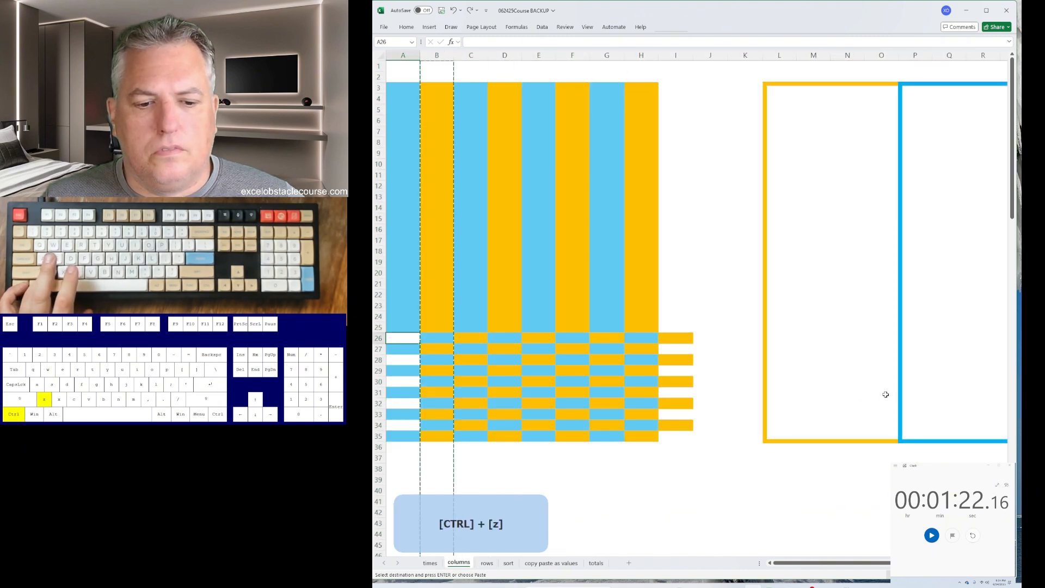
key(ctrl+z)
key(ctrl+z)
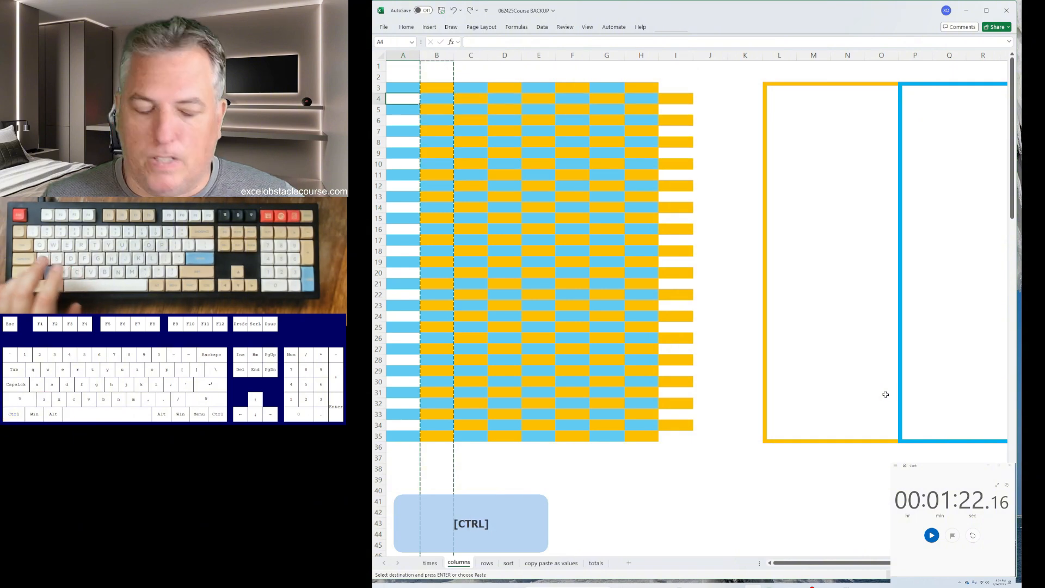
Step: Go through the sheets from rows to totals, moving the active cells on the sort and copy paste as values sheets back toward their starting places
key(ctrl+Page_Down)
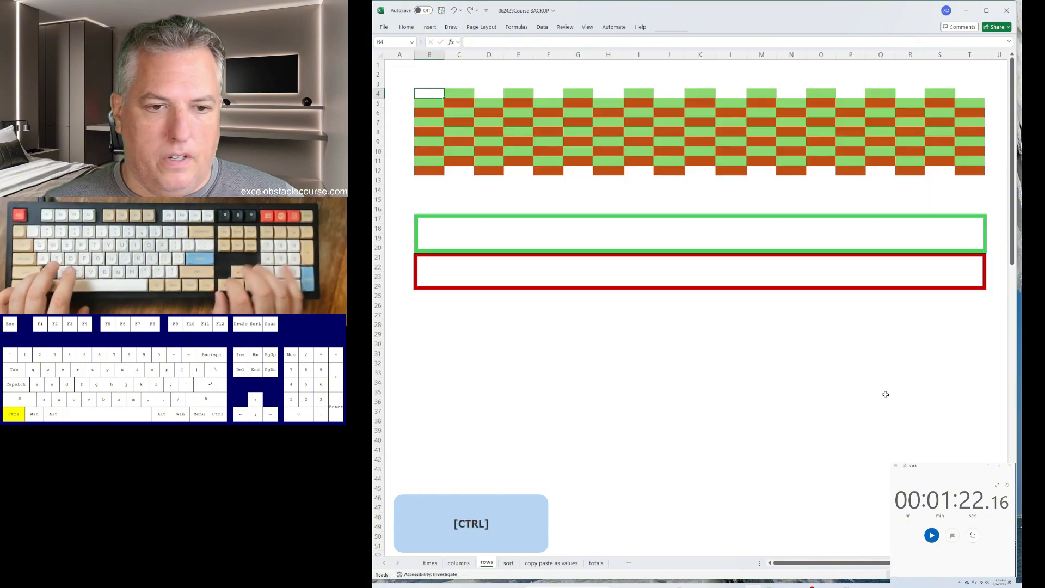
key(ctrl+Page_Down)
key(Right)
key(ctrl+Page_Down)
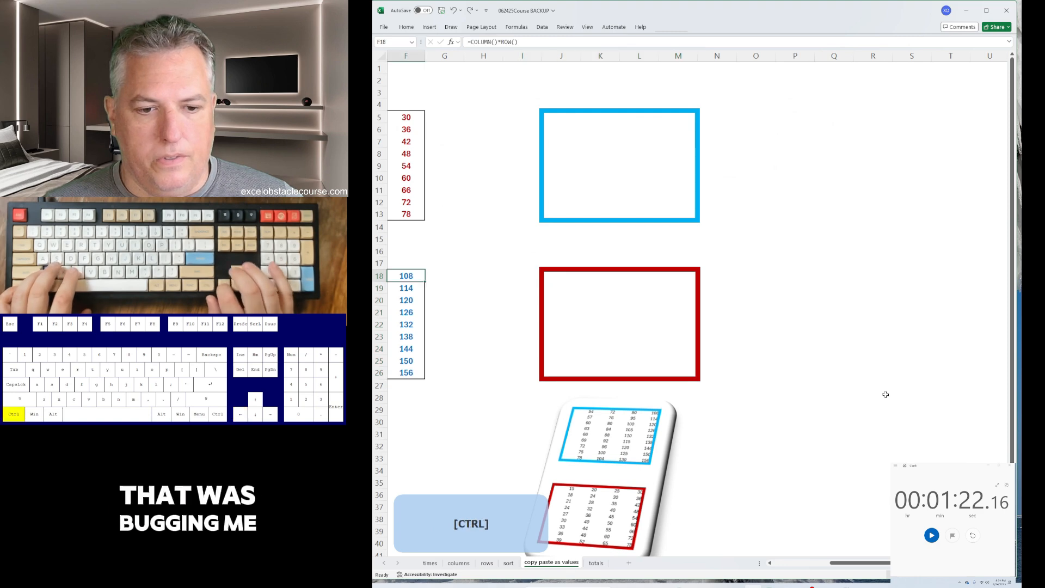
key(ctrl+Left)
key(ctrl+Page_Down)
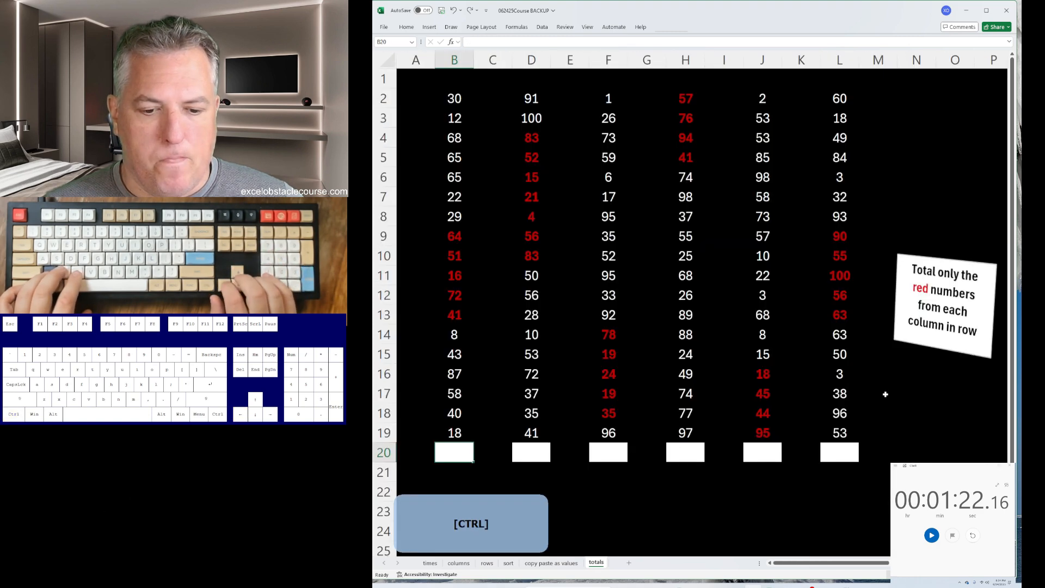
Step: On the times sheet, record 1:22.16 as the time for attempt 2 in cell B4
key(ctrl+Page_Up)
key(ctrl+Page_Up)
key(ctrl+Page_Up)
key(ctrl+Page_Up)
key(ctrl+Page_Up)
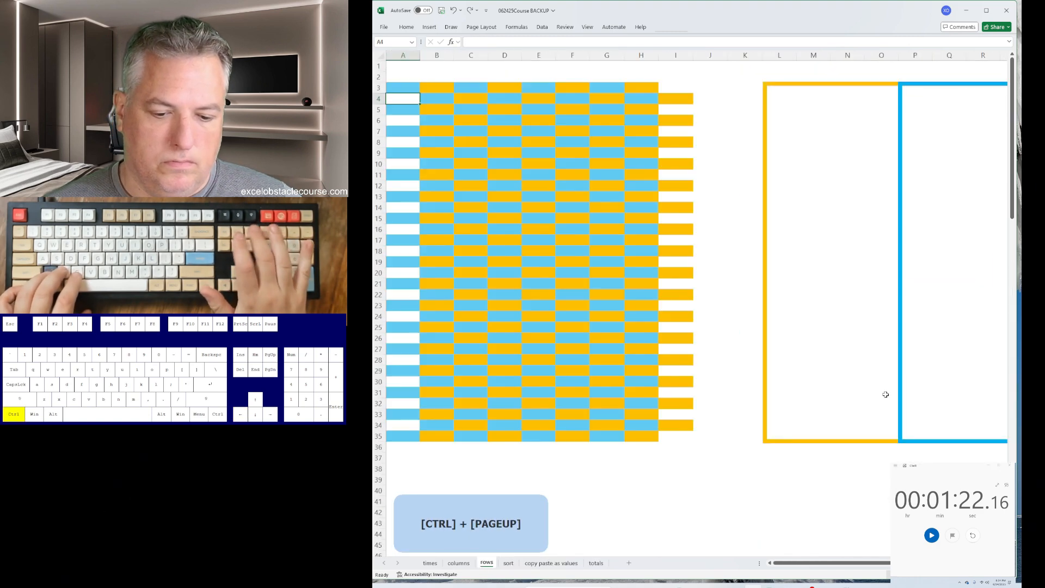
text(1)
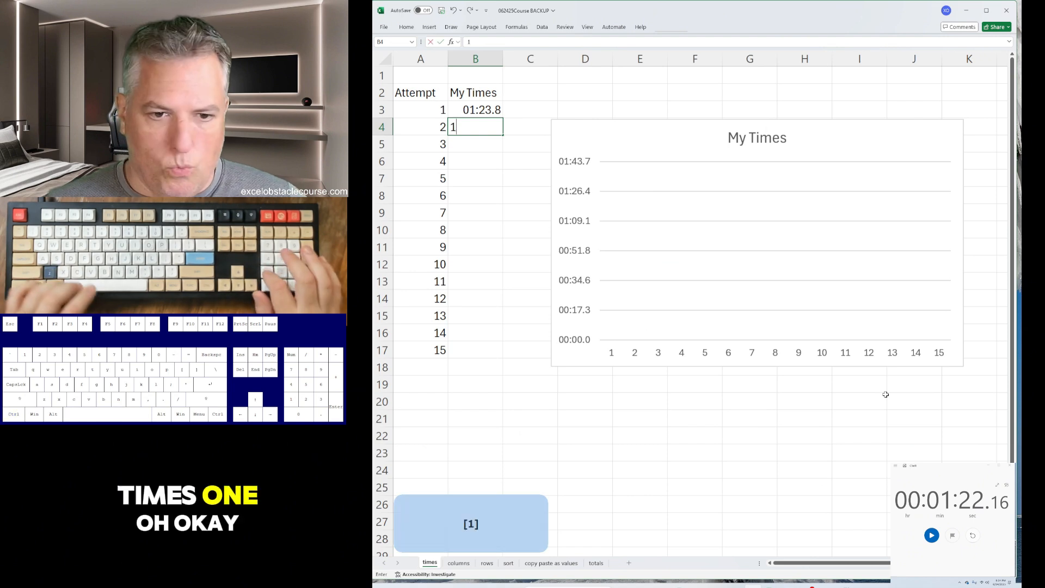
text(:22.16)
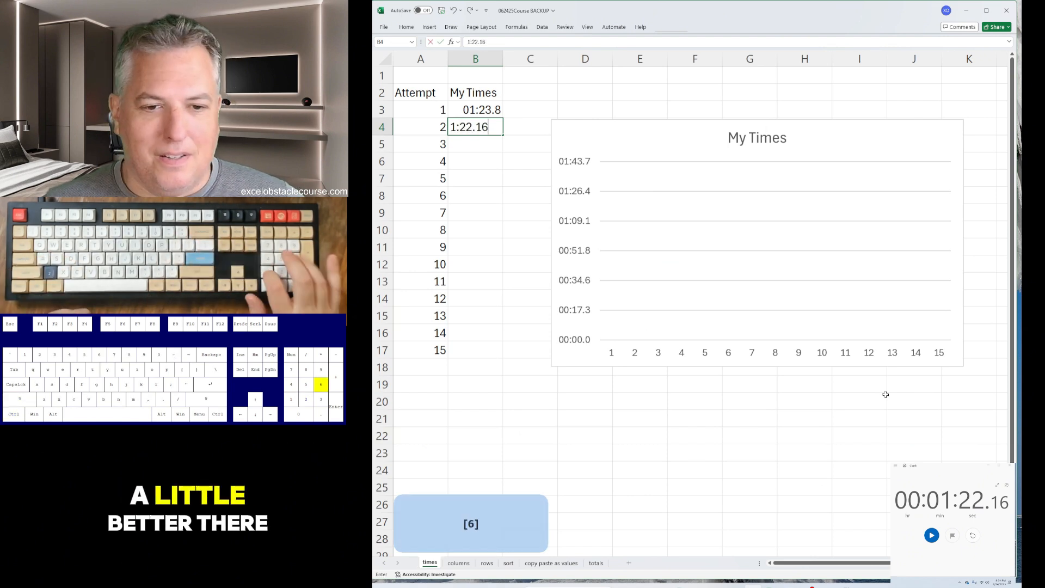
key(Return)
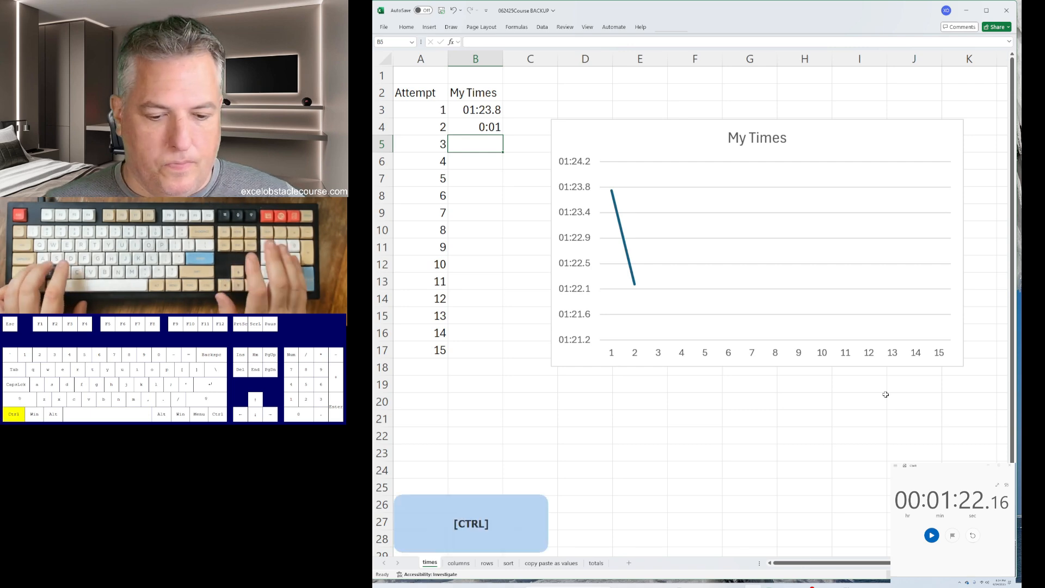
Step: Return to the columns sheet, and reset and restart the stopwatch in the Clock window for a new attempt
key(ctrl+Page_Down)
key(alt+Tab)
key(Tab)
key(space)
key(space)
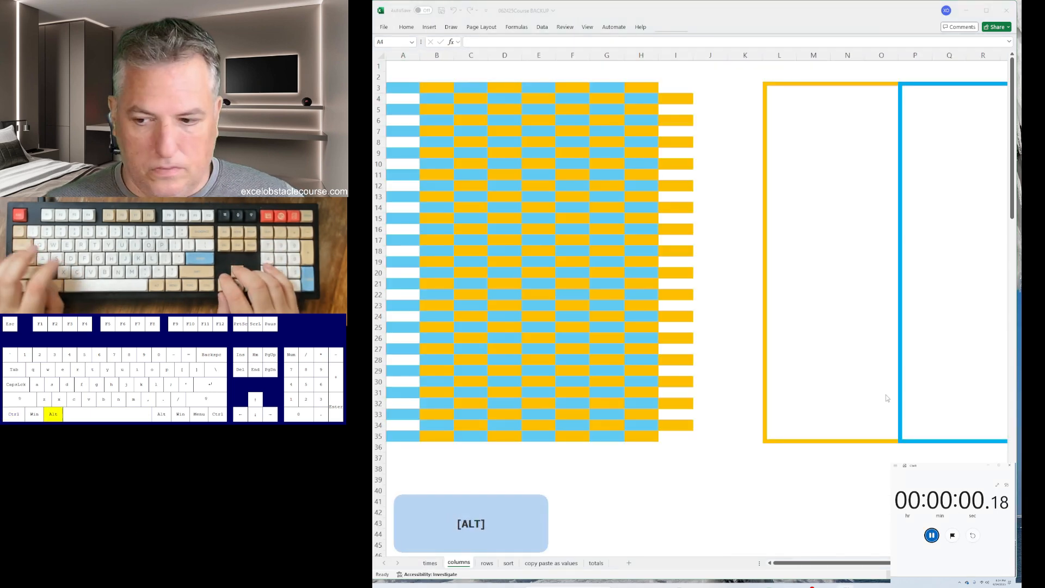
Step: Back in Excel, delete the blank column A cells in every second row from A4 to A34, shifting cells left to form solid stripes
key(alt+Tab)
key(ctrl+minus)
key(Return)
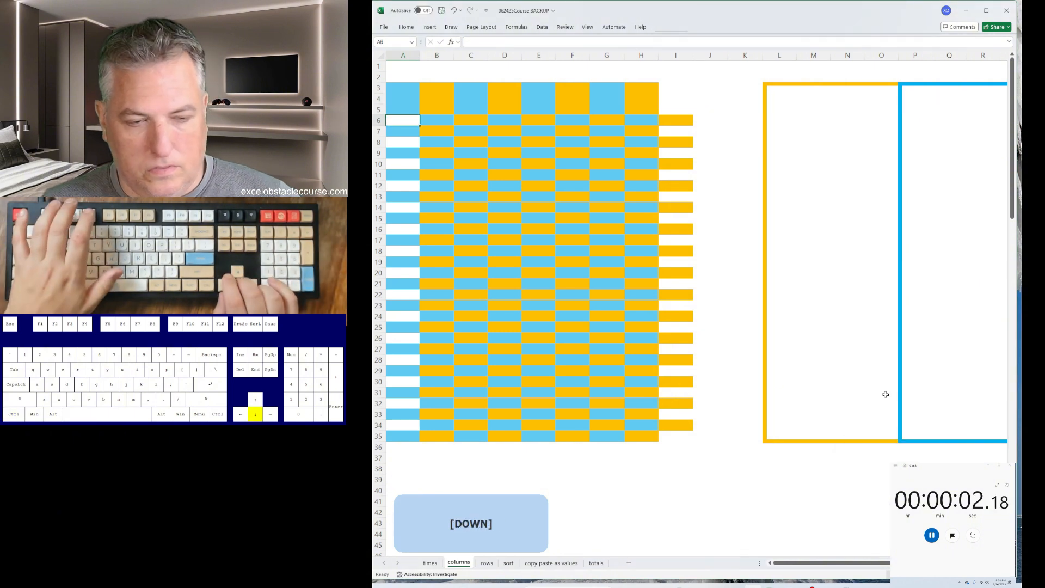
key(F4)
key(ctrl+z)
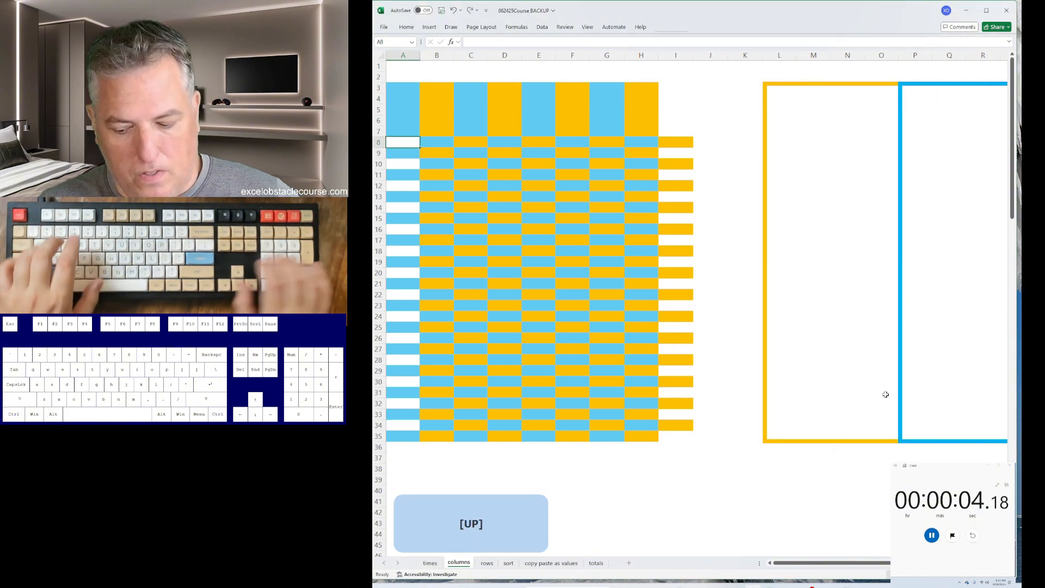
key(ctrl+minus)
key(Return)
key(Down)
key(Down)
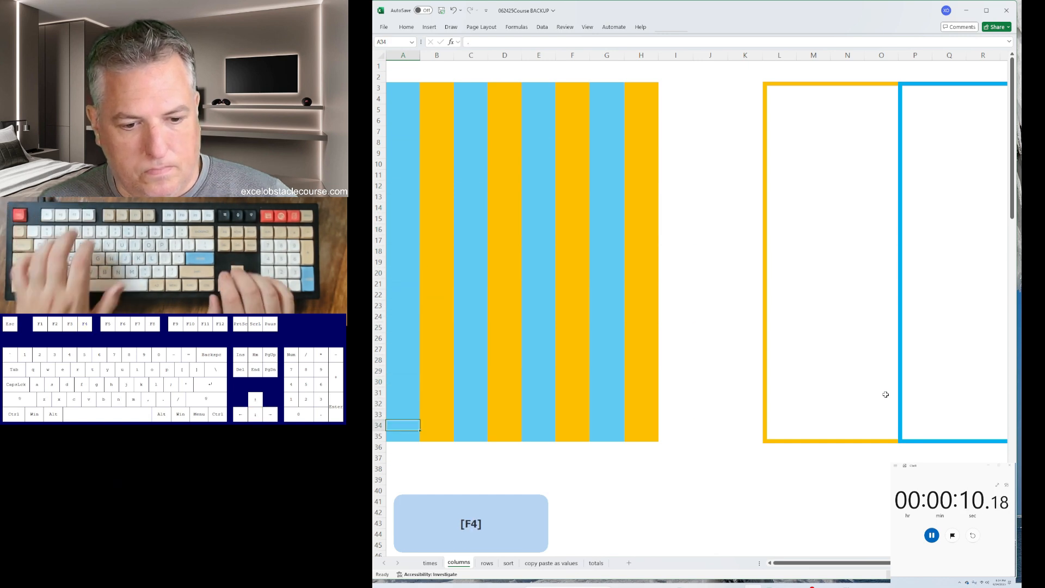
Step: Cut the gold column B and insert it before the blue column A
key(ctrl+space)
key(ctrl+plus)
key(Right)
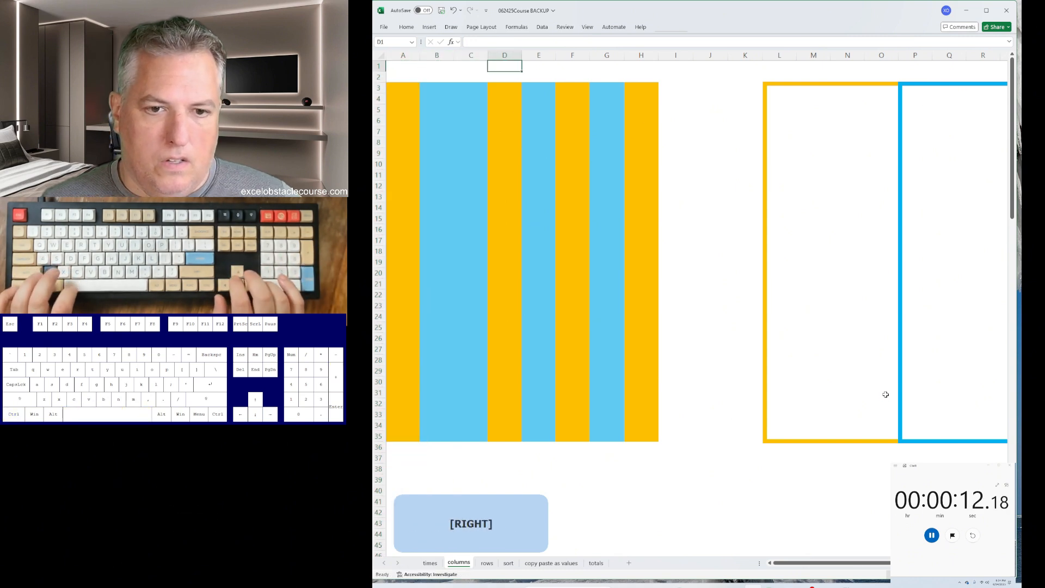
Step: Cut the gold column D and insert it before column A
key(ctrl+space)
key(ctrl+x)
key(ctrl+Left)
key(ctrl+plus)
Step: Cut the gold column F and insert it before column A
key(Right)
key(Right)
key(Right)
key(Right)
key(Right)
key(ctrl+space)
key(ctrl+x)
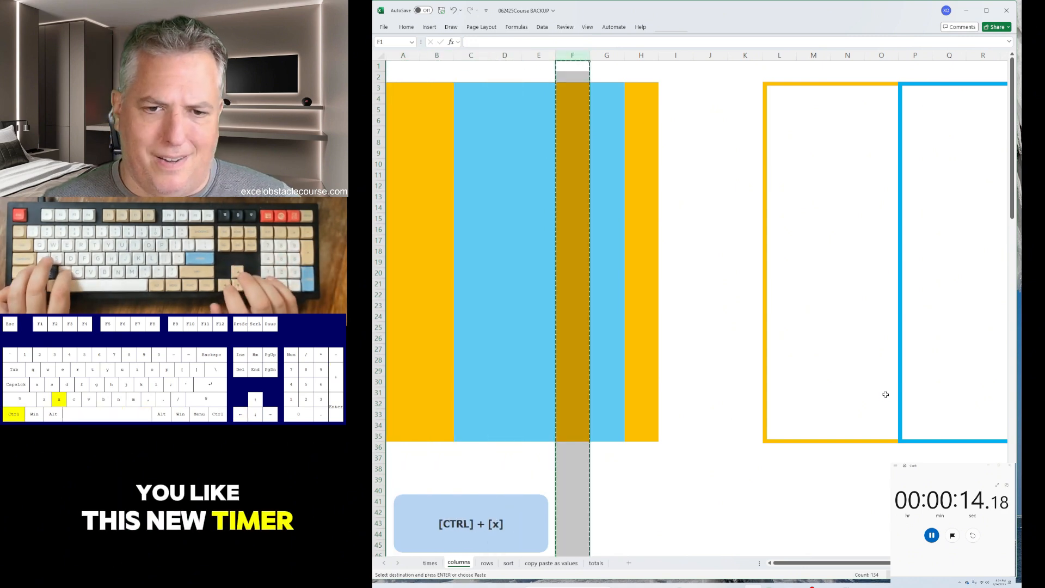
key(ctrl+Left)
key(ctrl+space)
key(ctrl+plus)
Step: Cut the gold column H and insert it before column A, adding blank columns there to shift the coloured block towards the frames
key(Down)
key(Down)
key(ctrl+Right)
key(ctrl+space)
key(ctrl+x)
key(ctrl+Left)
key(ctrl+space)
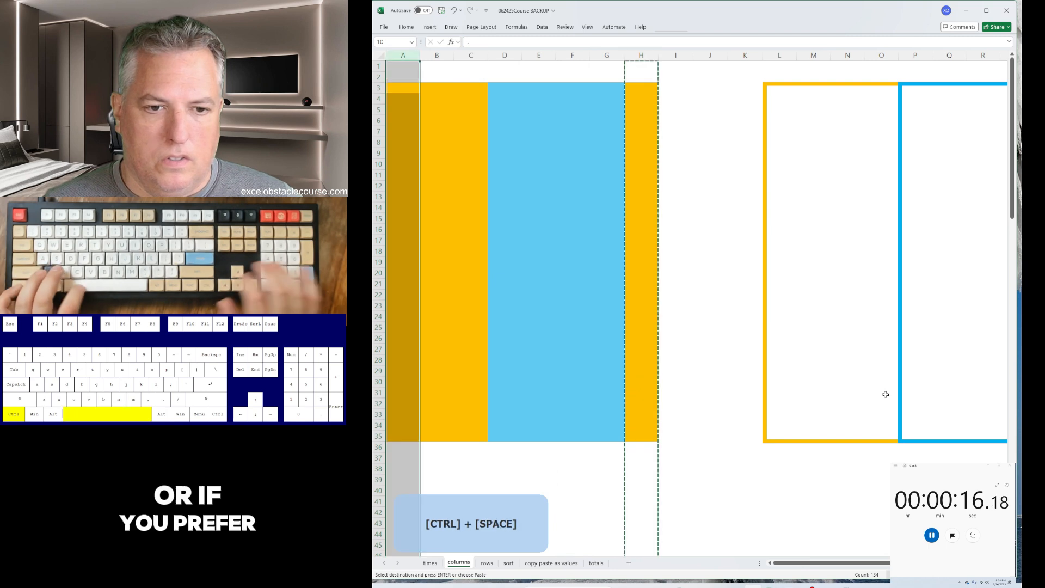
key(ctrl+plus)
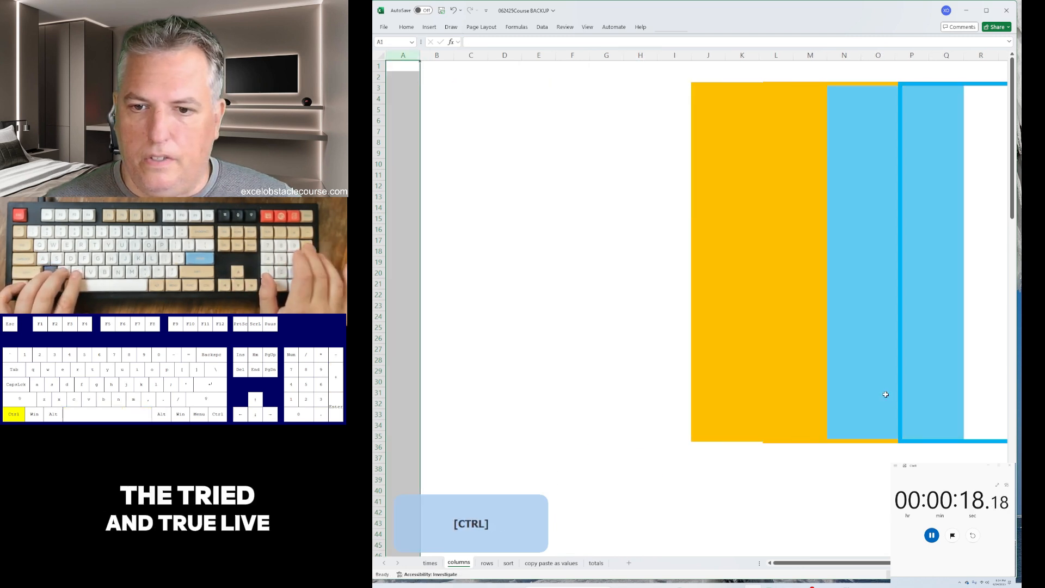
Step: On the rows sheet, delete the blank row 4 cells in every second column from B4 to T4, shifting cells up to form solid stripes
key(ctrl+Page_Down)
key(ctrl+minus)
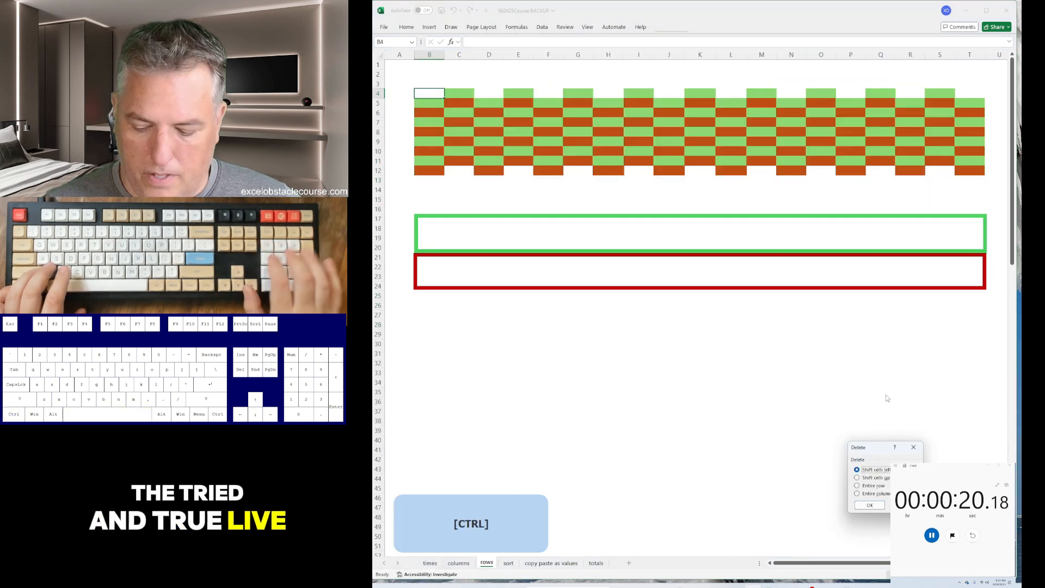
key(Down)
key(Return)
key(Right)
key(Right)
key(F4)
key(Right)
key(Right)
key(F4)
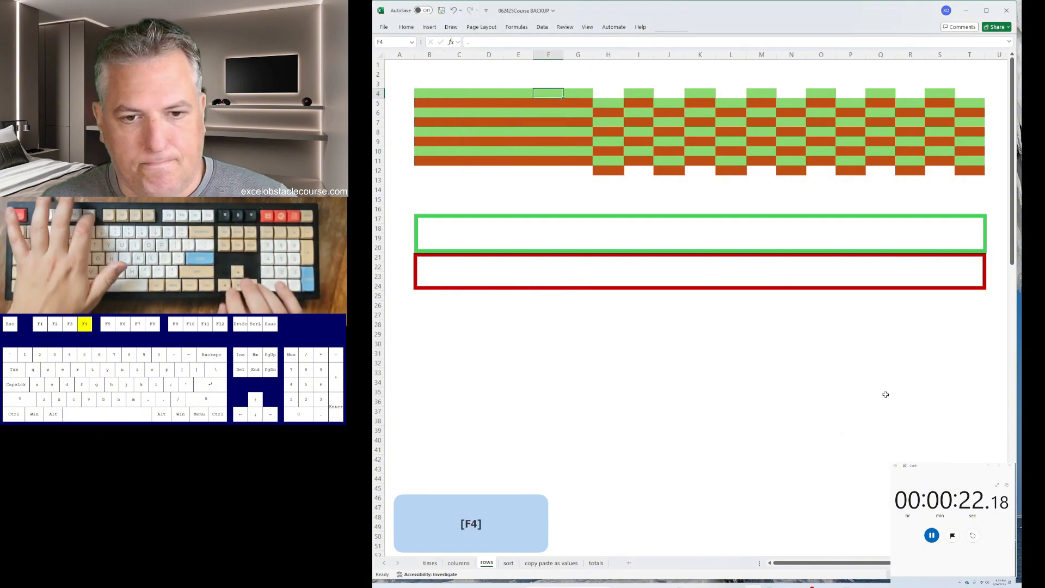
key(Right)
key(Right)
key(F4)
key(Right)
key(Right)
key(F4)
key(Right)
key(Right)
key(F4)
key(Right)
key(Right)
key(F4)
key(Right)
key(Right)
key(F4)
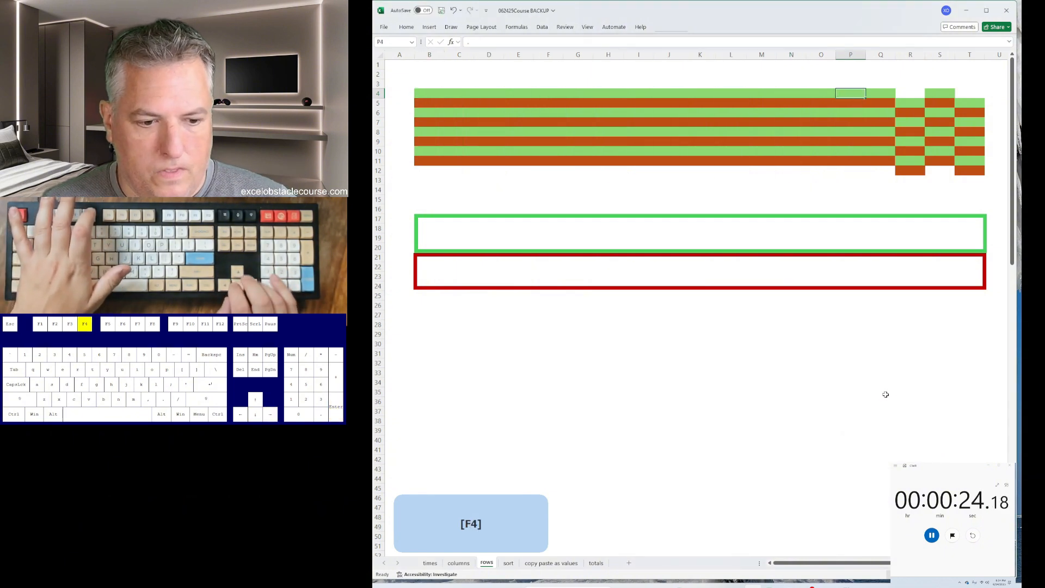
key(Right)
key(F4)
key(Right)
key(Right)
key(F4)
Step: Cut the orange row 5 and insert it below the last coloured row, before row 12
key(Down)
key(shift+space)
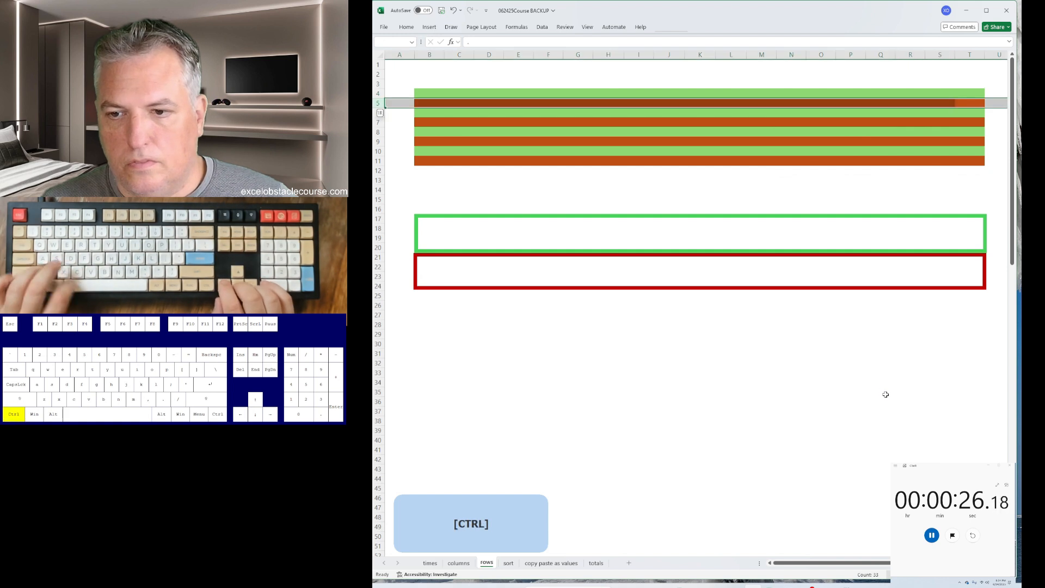
key(ctrl+c)
key(ctrl+Down)
key(shift+space)
key(ctrl+plus)
Step: Cut the orange row 8 and insert it before row 10 to join the other orange rows
key(Up)
key(shift+space)
key(ctrl+x)
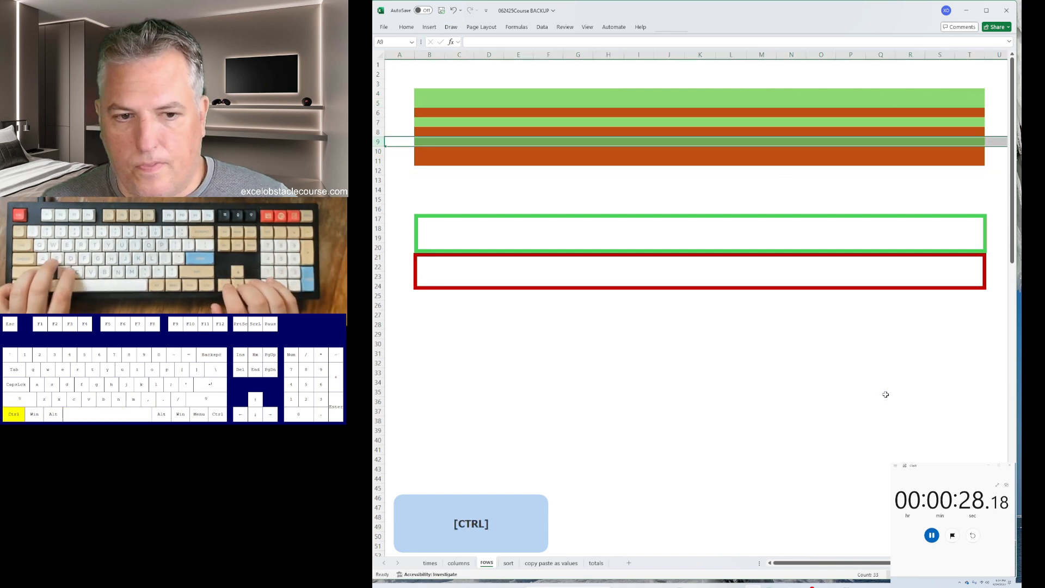
key(Up)
key(shift+space)
key(ctrl+x)
key(Down)
key(Down)
key(shift+space)
key(ctrl+plus)
key(Up)
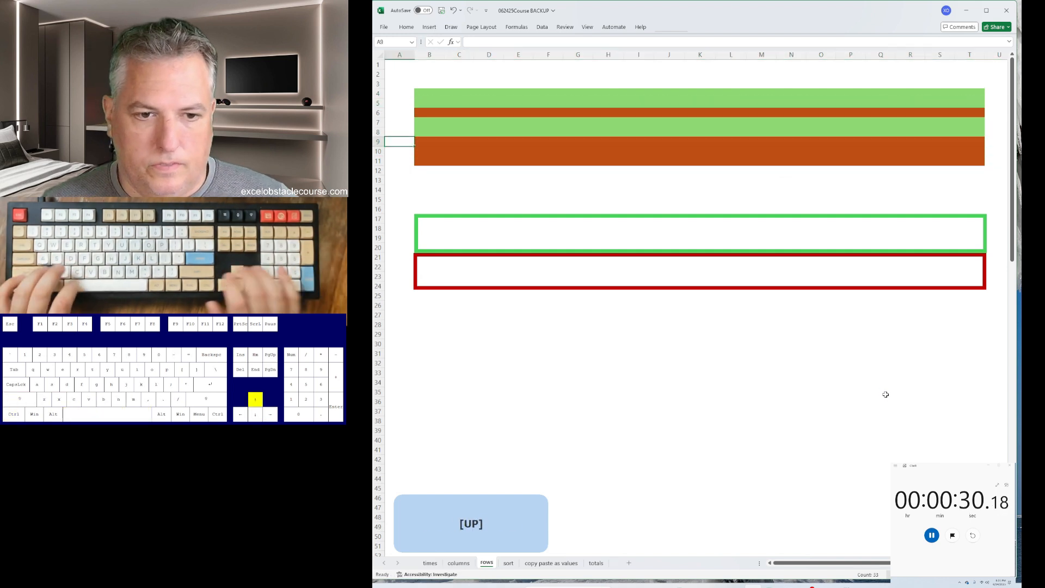
key(shift+space)
key(ctrl+c)
key(Down)
key(Down)
key(Down)
key(shift+space)
key(ctrl+plus)
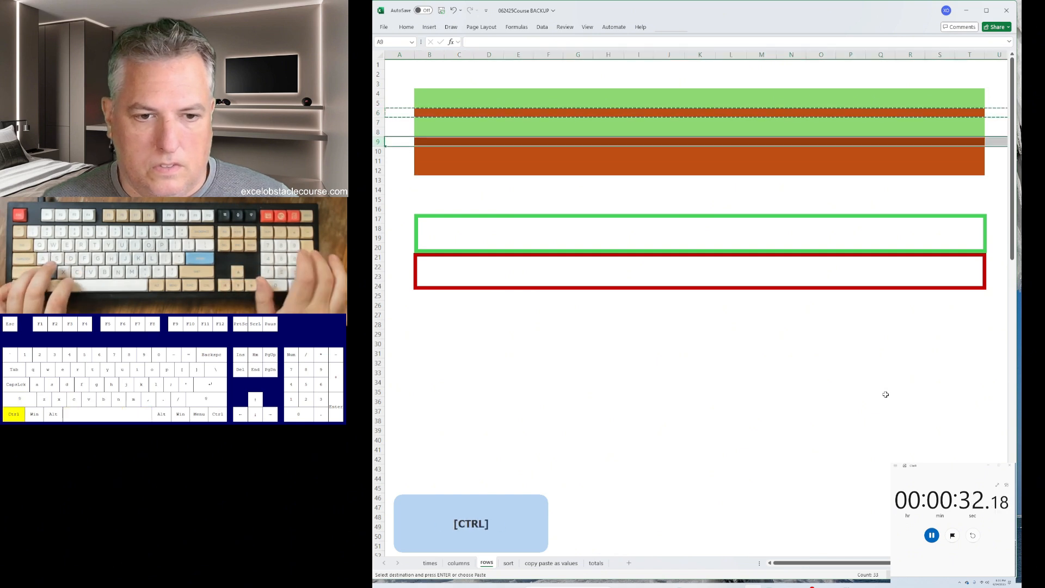
key(Up)
key(ctrl+z)
key(Up)
key(ctrl+plus)
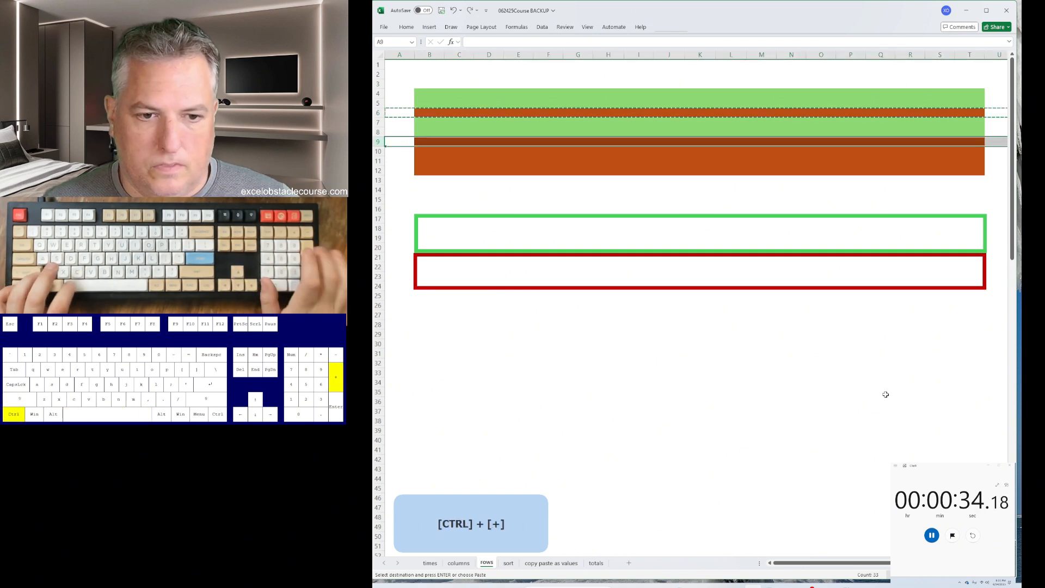
key(ctrl+z)
Step: Cut the orange row 6 and insert it before row 9 to separate the green and orange blocks
key(Up)
key(Up)
key(shift+space)
key(ctrl+x)
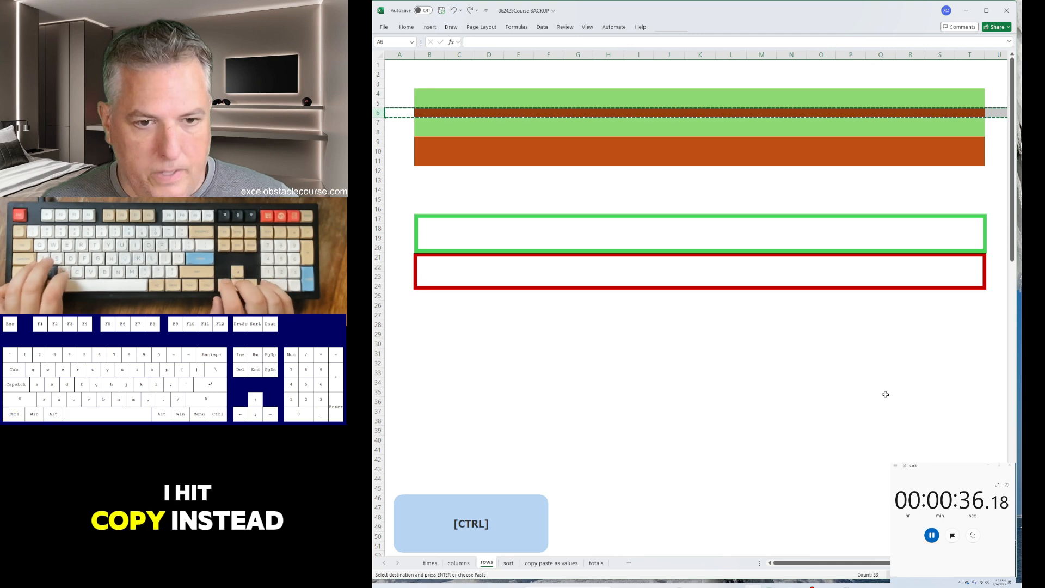
key(Down)
key(Down)
key(Down)
key(shift+space)
key(ctrl+plus)
Step: Insert 13 blank rows above row 1 to shift the green and orange blocks down into their frames
key(ctrl+Home)
key(shift+space)
key(ctrl+plus)
key(ctrl+plus)
key(ctrl+plus)
key(ctrl+plus)
key(ctrl+plus)
key(ctrl+plus)
key(ctrl+plus)
key(ctrl+plus)
key(ctrl+plus)
key(ctrl+plus)
key(ctrl+plus)
key(ctrl+plus)
key(ctrl+plus)
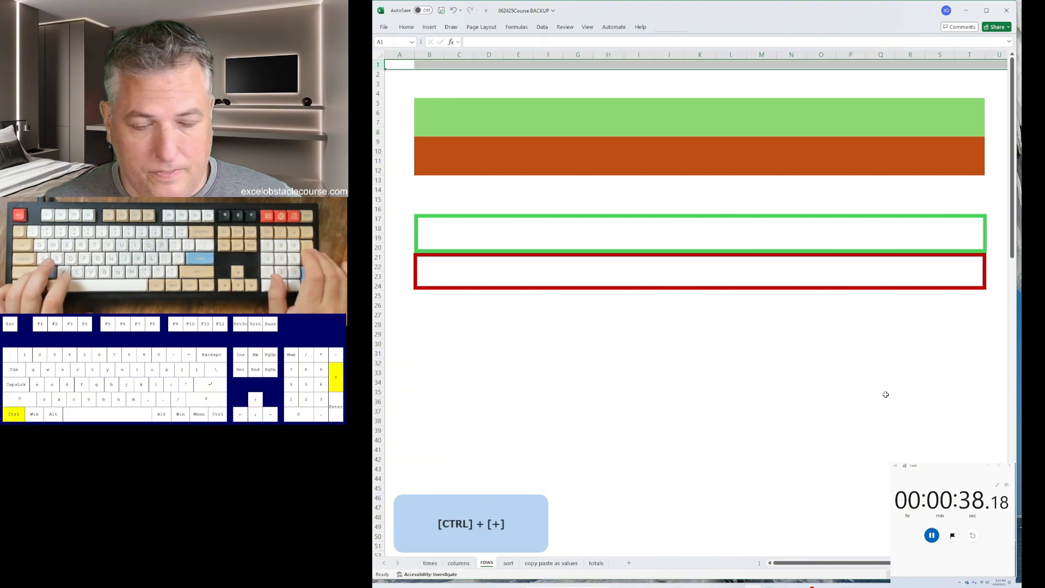
Step: On the sort sheet, sort column B in ascending order and column D in descending order
key(ctrl+Page_Down)
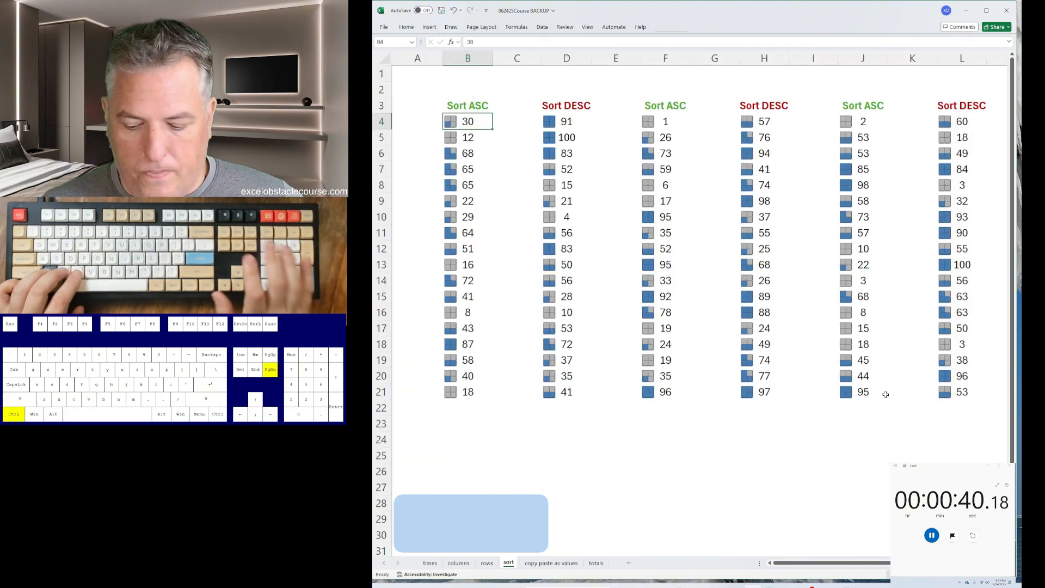
key(a)
key(s)
key(a)
key(ctrl+Right)
key(alt+a)
key(s)
key(d)
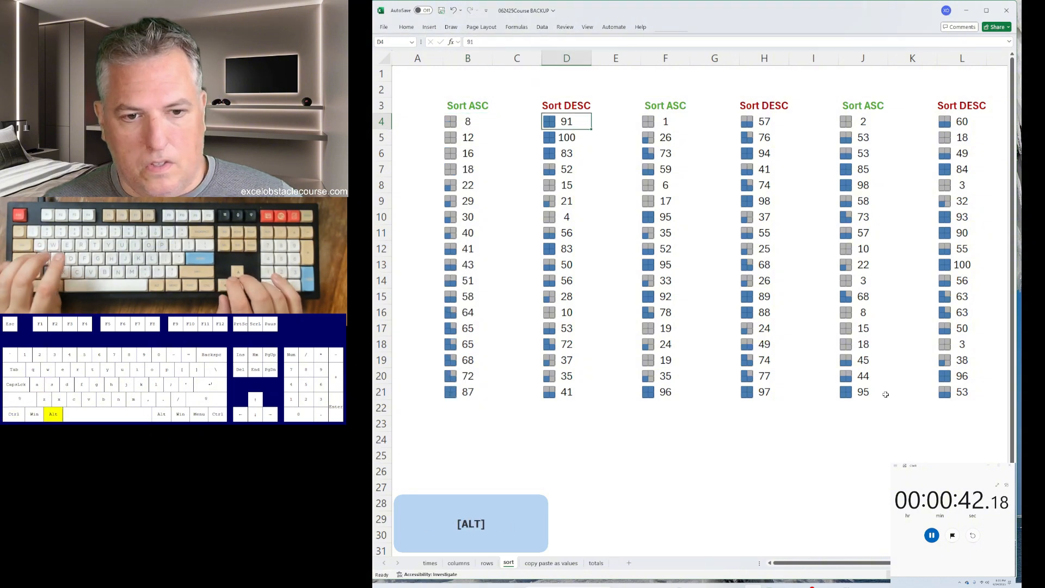
Step: Sort column F in ascending order and column H in descending order
key(ctrl+Right)
key(alt+a)
key(s)
key(a)
key(ctrl+Right)
key(alt+a)
key(s)
key(d)
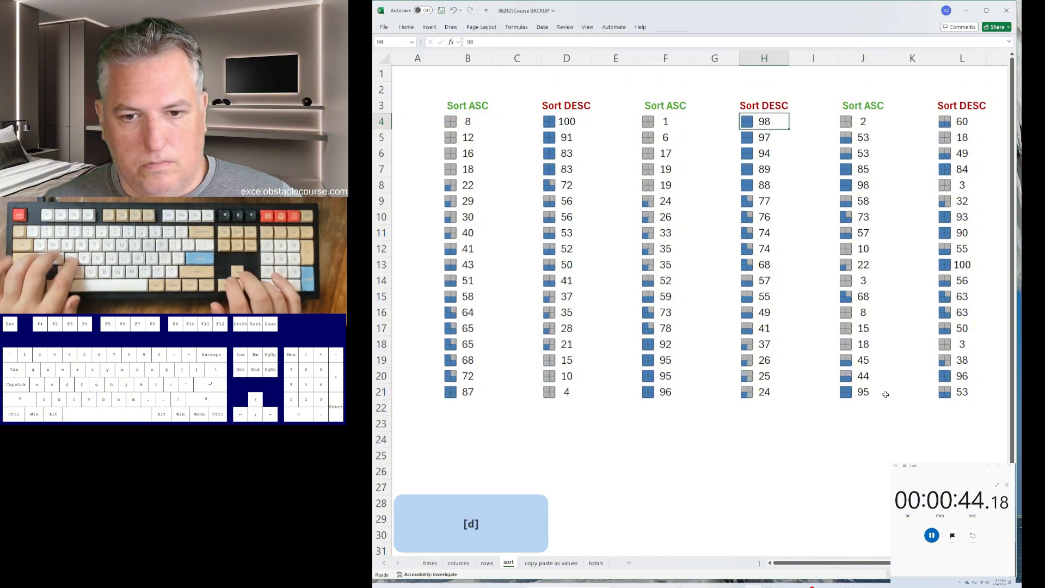
Step: Sort column J in ascending order and column L in descending order, discarding any stray entry in J4
key(ctrl+Right)
key(alt+space)
key(Escape)
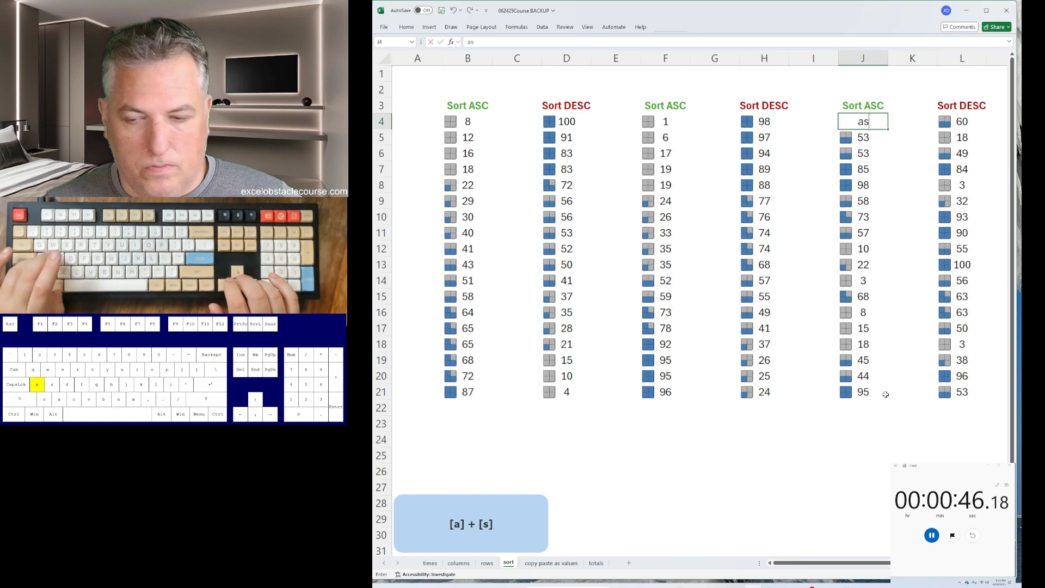
key(ctrl+z)
key(alt+a)
key(s)
key(a)
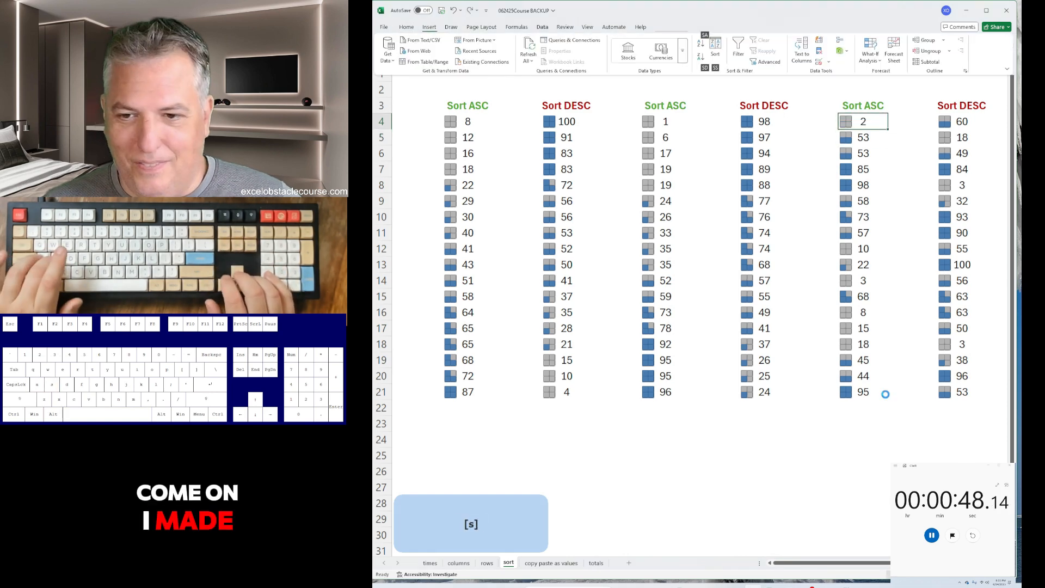
key(ctrl+Right)
key(alt+a)
key(s)
key(d)
Step: On the copy paste as values sheet, copy the red-number table C5:F13 and paste it as values into the red frame at J18
key(ctrl+Page_Down)
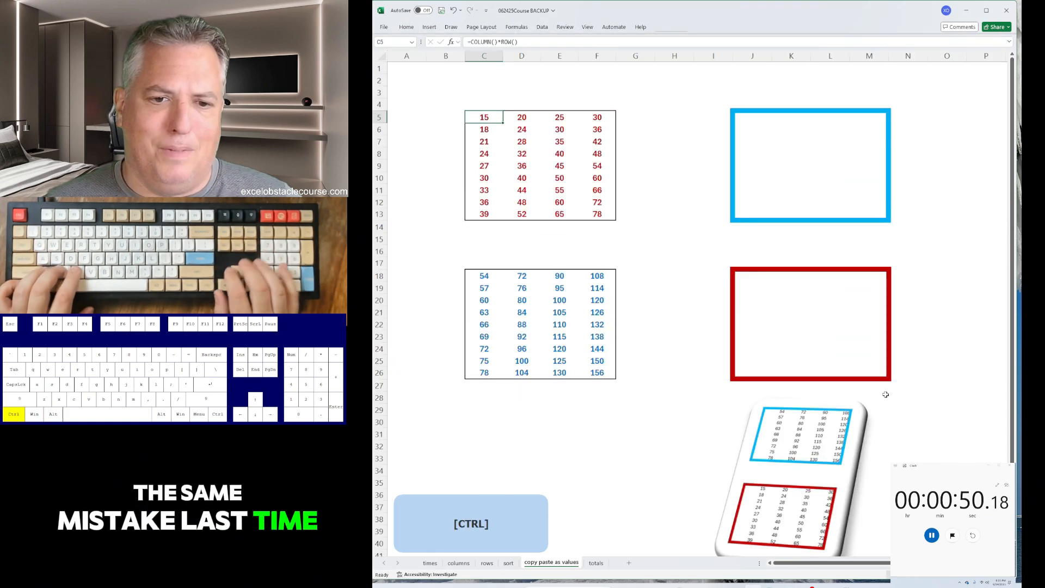
key(ctrl+a)
key(ctrl+c)
key(ctrl+Down)
key(ctrl+Down)
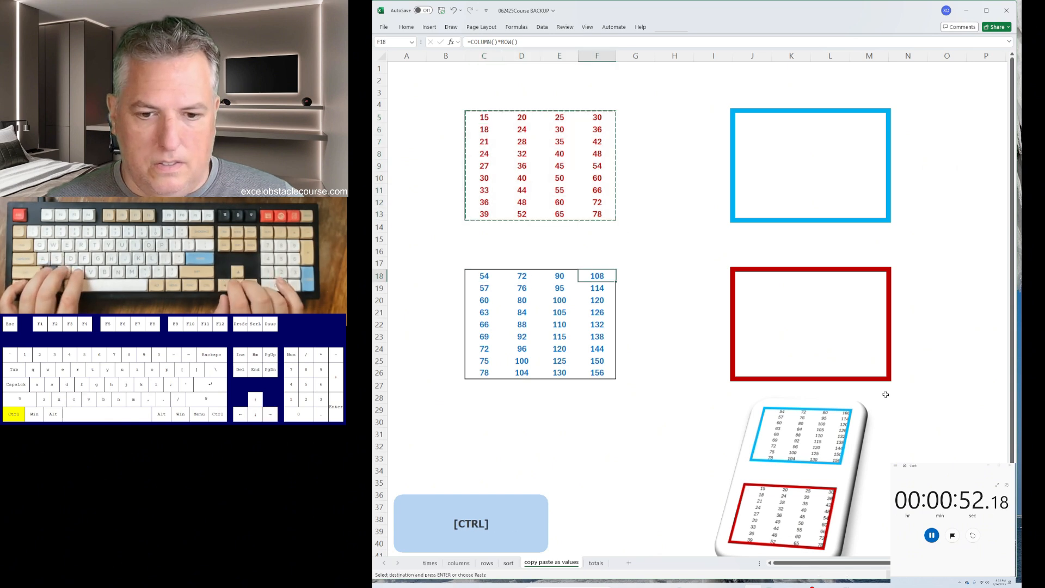
key(ctrl+shift+v)
Step: Copy the blue-number table C18:F26 and paste it as values into the blue frame at J5
key(ctrl+Left)
key(ctrl+shift+Left)
key(ctrl+shift+Down)
key(ctrl+c)
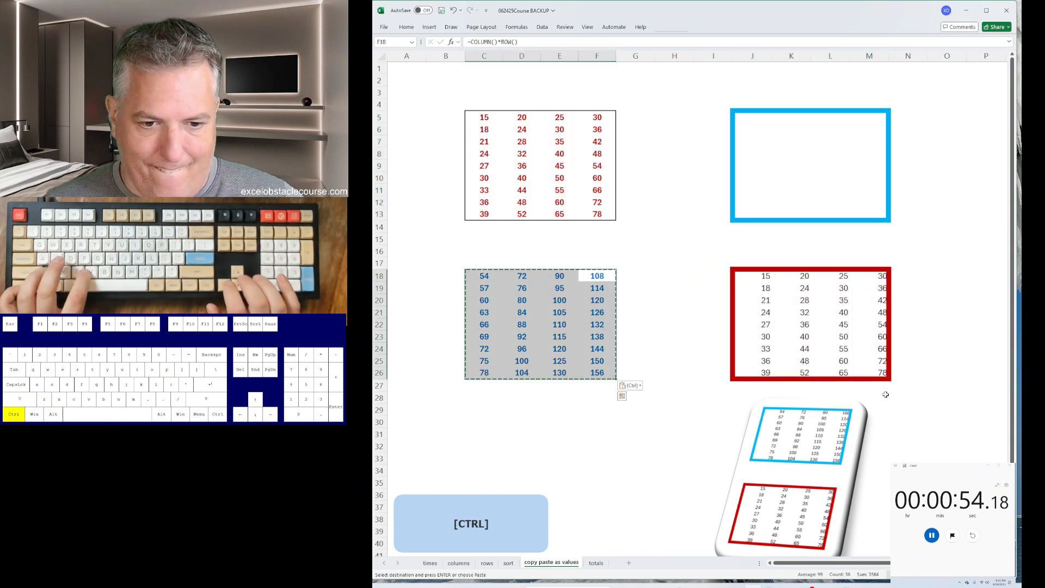
key(ctrl+Up)
key(ctrl+Up)
key(Right)
key(Right)
key(Right)
key(Right)
key(ctrl+shift+v)
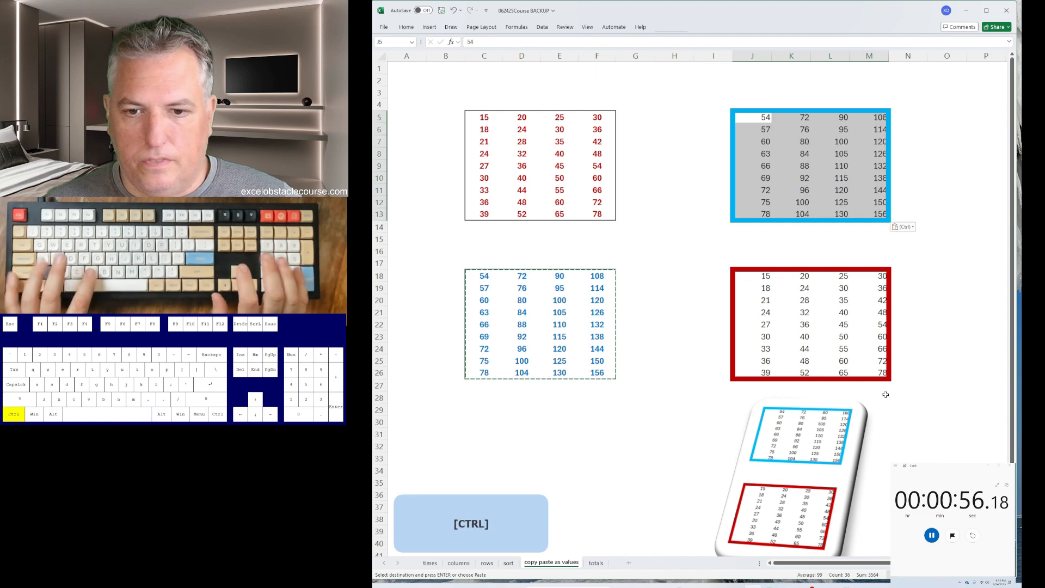
Step: On the totals sheet, total column B's red numbers B9:B13 with a SUM formula in B20
key(ctrl+Page_Down)
key(alt+equal)
key(Down)
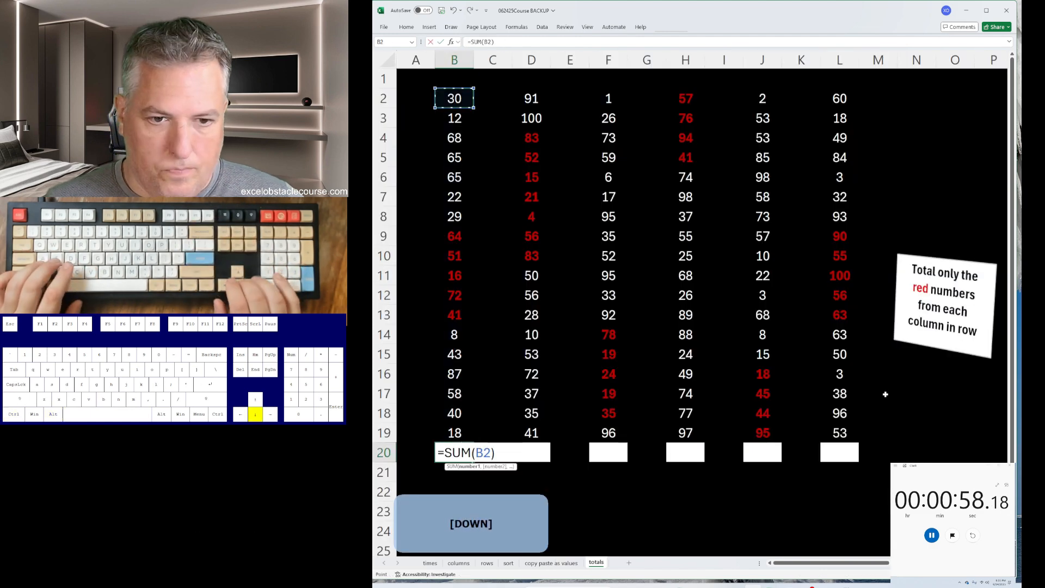
key(shift+Down)
key(shift+Down)
key(shift+Down)
key(shift+Down)
key(Return)
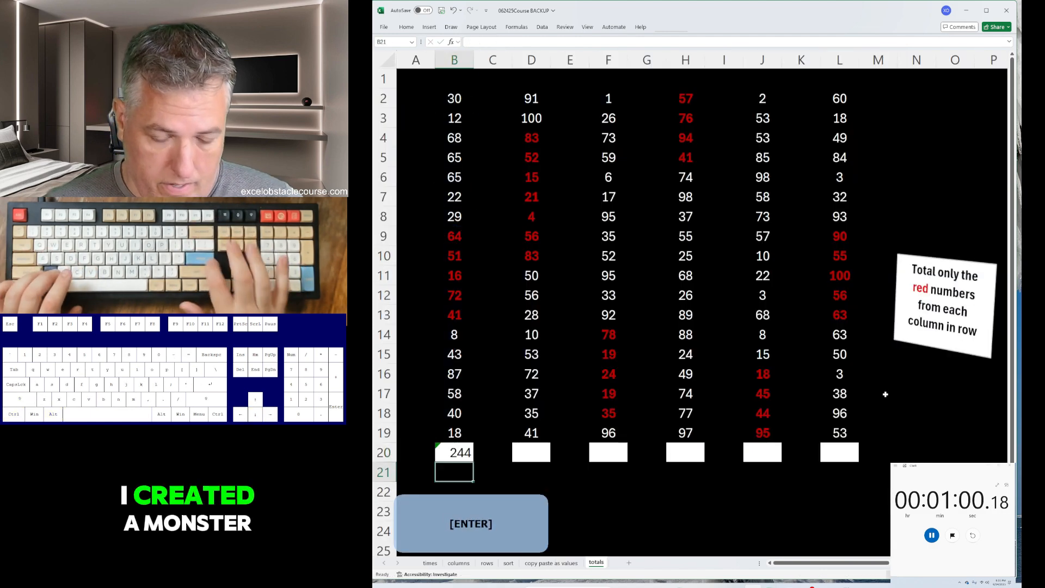
Step: Total column D's red numbers D4:D10 with a SUM formula in D20
key(Right)
key(Right)
key(alt+equal)
key(Down)
key(Down)
key(Down)
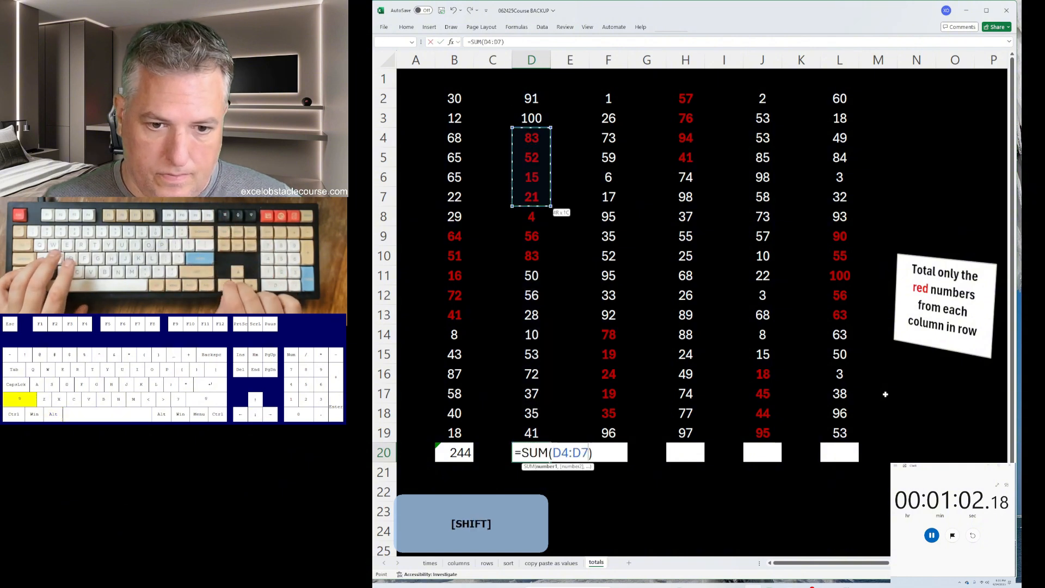
key(Return)
Step: Total column F's red numbers F14:F18 with a SUM formula in F20
key(Right)
key(Right)
key(Right)
key(Up)
key(Down)
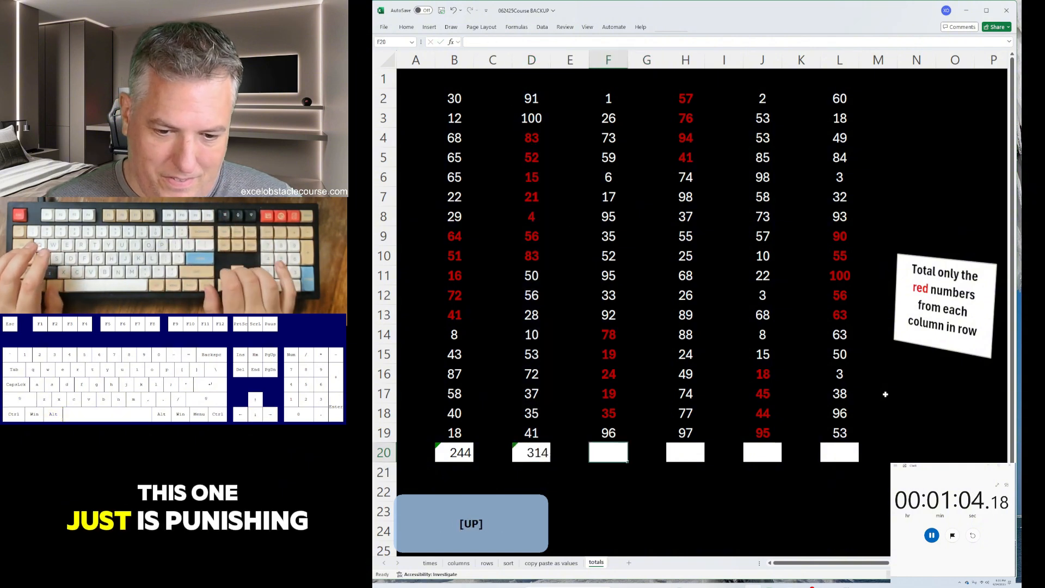
key(alt+equal)
key(Down)
key(ctrl+Down)
key(Up)
key(shift+Up)
key(shift+Up)
key(shift+Up)
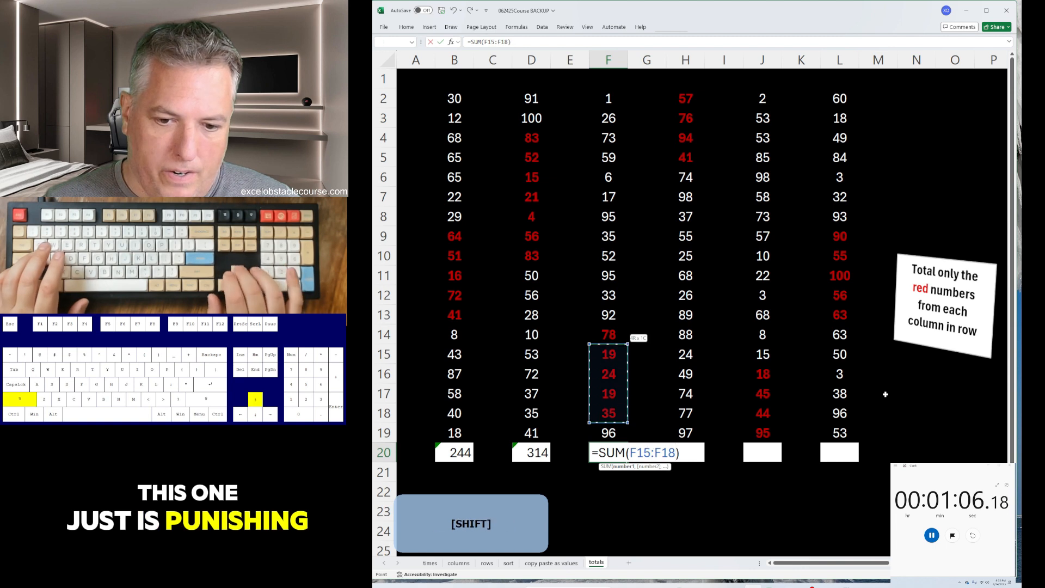
key(Return)
Step: Total column H's red numbers H2:H5 with a SUM formula in H20
key(Up)
key(Right)
key(Right)
key(alt+equal)
key(Down)
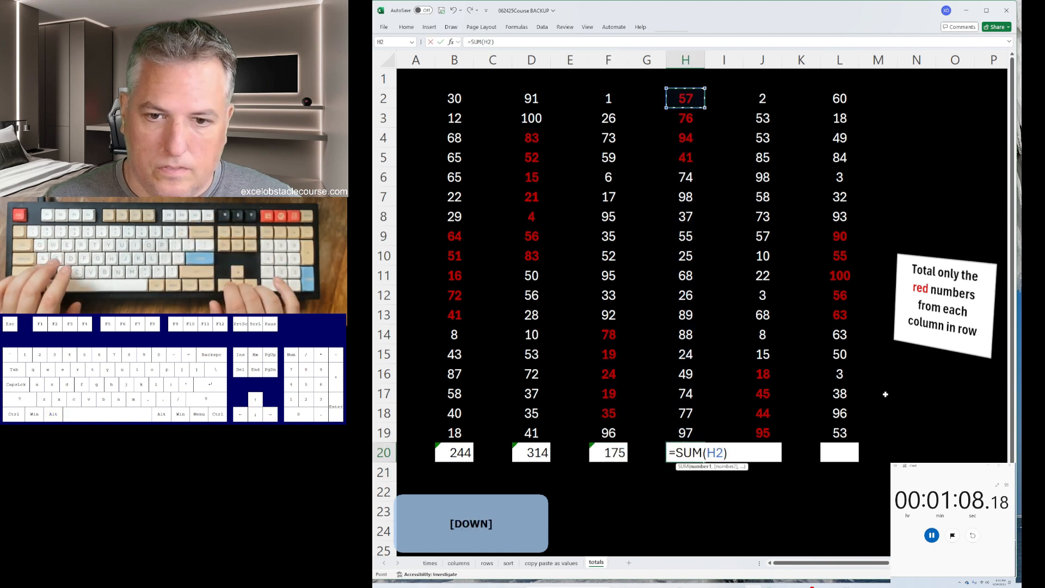
key(Return)
Step: Total column J's red numbers J16:J19 with a SUM formula in J20
key(Up)
key(Right)
key(Right)
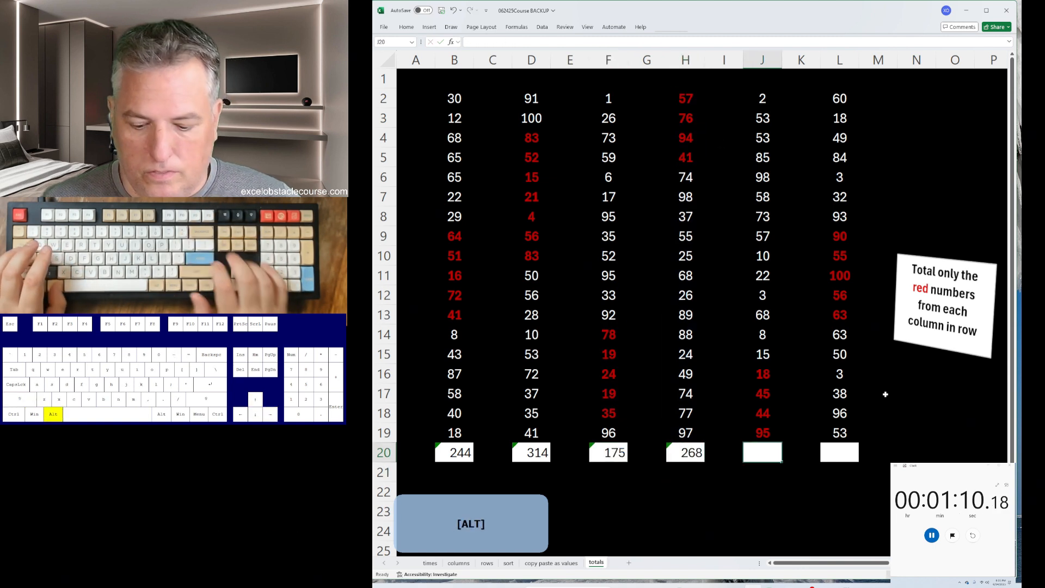
key(alt+equal)
key(Down)
key(shift+Up)
key(shift+Up)
key(shift+Up)
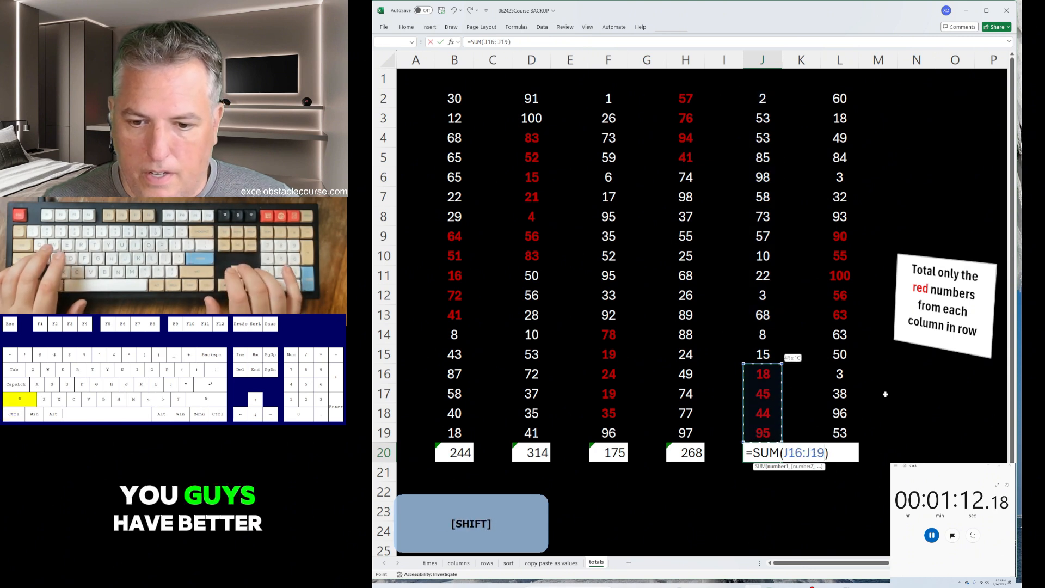
key(Return)
Step: Total column L's red numbers L9:L13 with a SUM formula in L20
key(Up)
key(Right)
key(Right)
key(alt+equal)
key(Down)
key(Down)
key(Down)
key(Down)
key(Down)
key(Down)
key(Down)
key(Down)
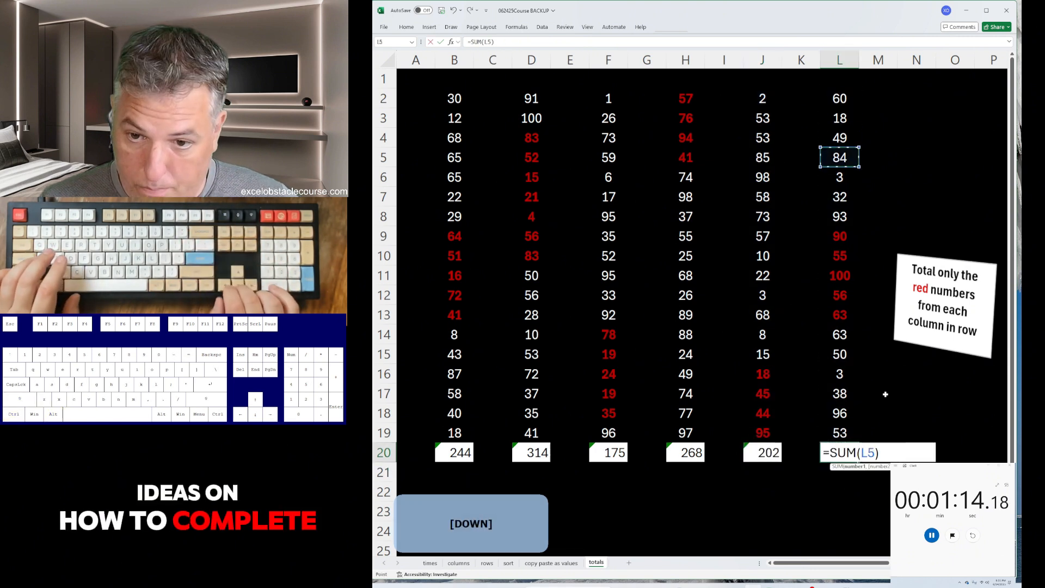
key(shift+Down)
key(shift+Down)
key(shift+Down)
key(shift+Down)
key(Return)
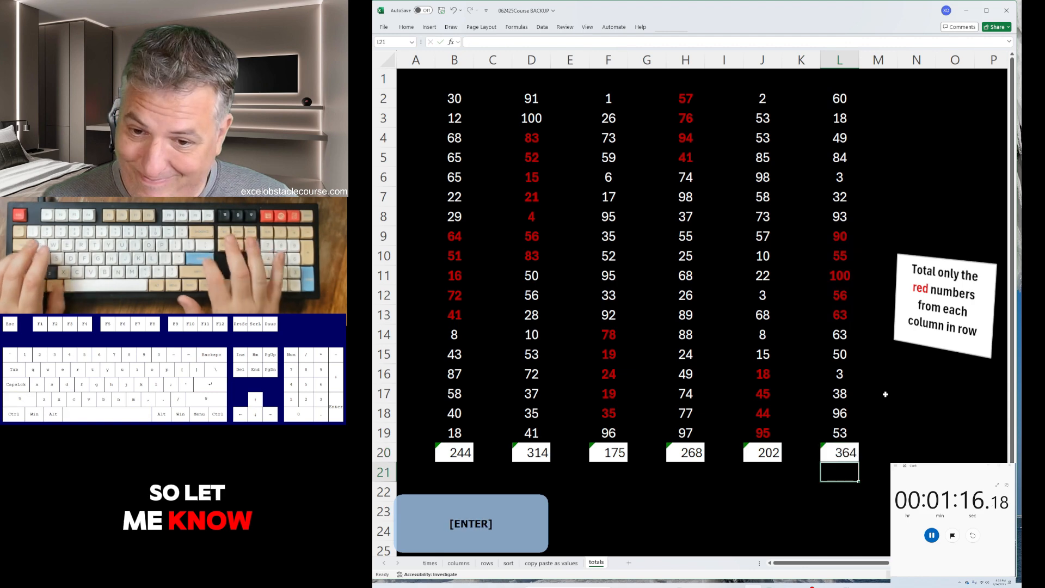
Step: Switch to the stopwatch, stop it at the end of the attempt, and return to Excel
key(alt+Tab)
key(space)
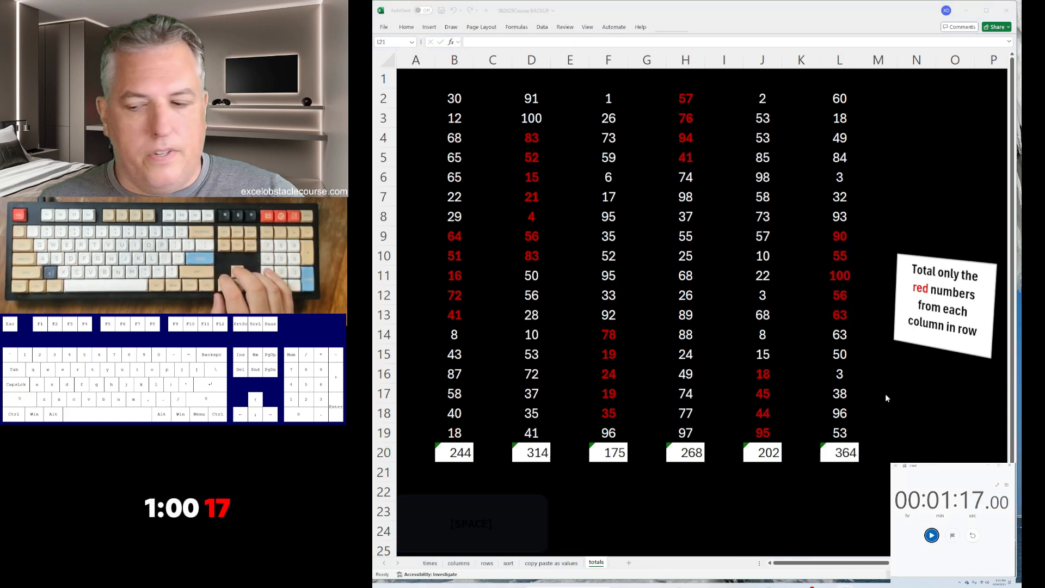
key(alt+Tab)
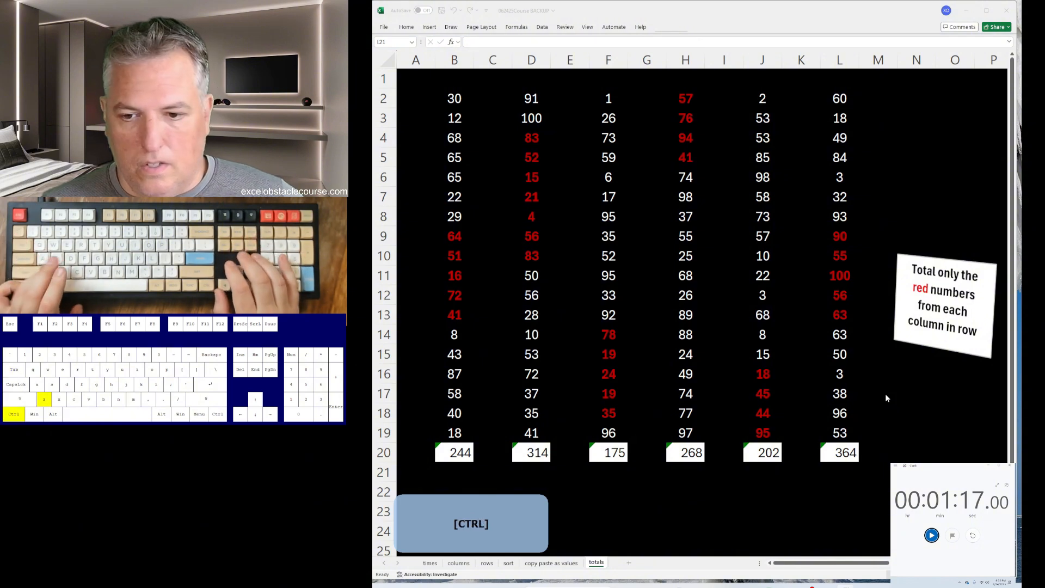
Step: Undo all the edits of this attempt, from the totals back through the columns sheet, to reset the course
key(ctrl+z)
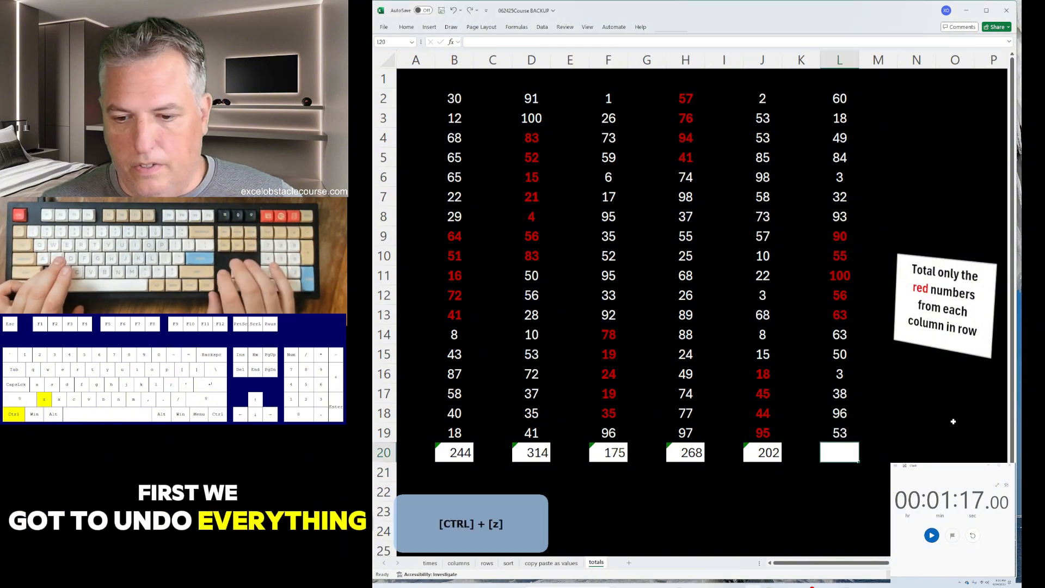
key(ctrl+z)
key(ctrl+z)
key(ctrl+z)
key(ctrl+z)
key(ctrl+z)
key(ctrl+z)
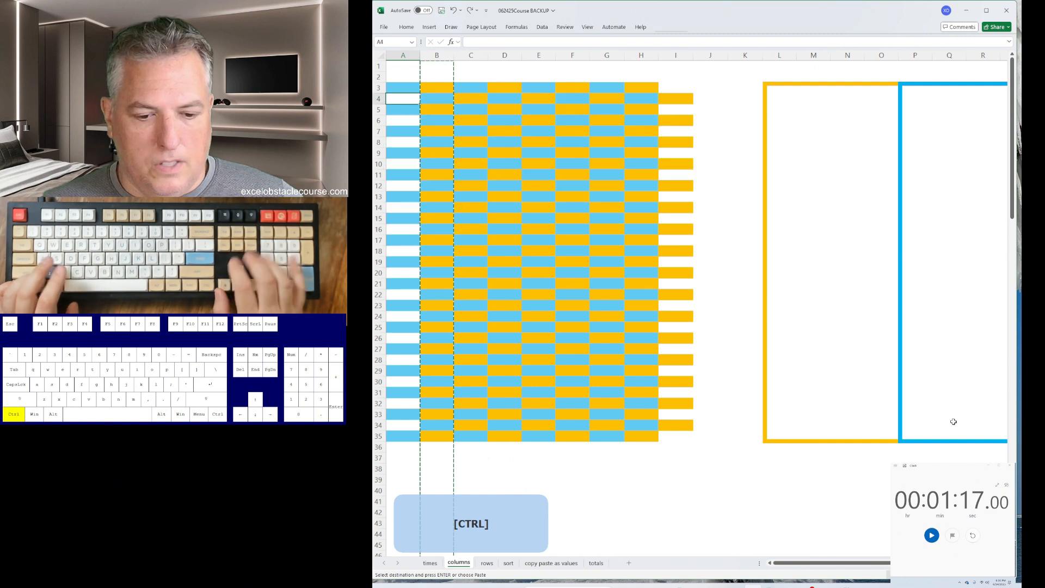
Step: On the times sheet, record 1:17.0 as the time for attempt 3 in B5
key(ctrl+Page_Up)
text(1:17)
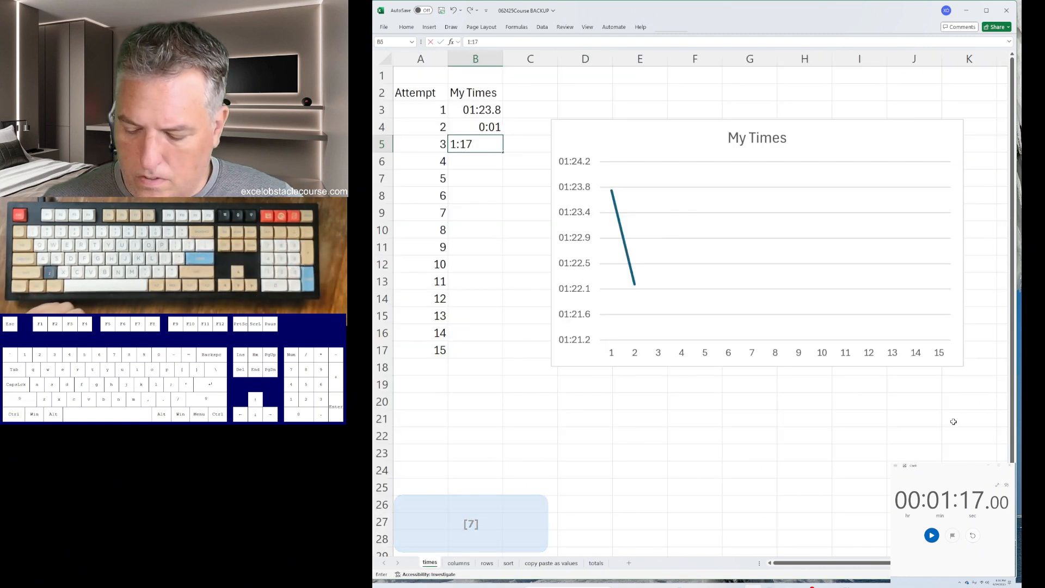
text(.)
key(Return)
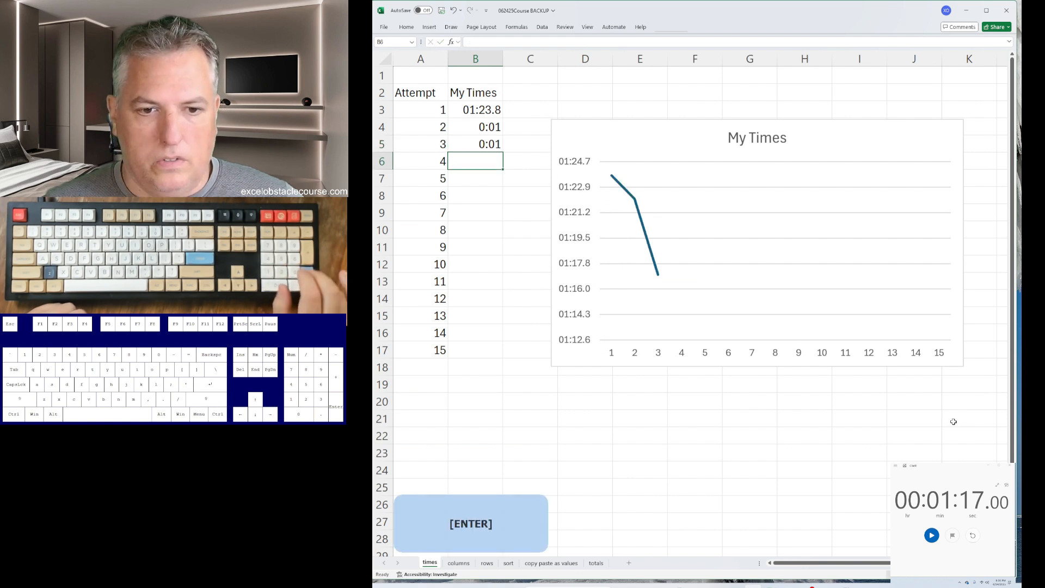
Step: Format the My Times cells B3:B17 with the Time number format 30:55.2, showing minutes, seconds and tenths
key(Up)
key(Up)
key(Up)
key(Left)
key(Right)
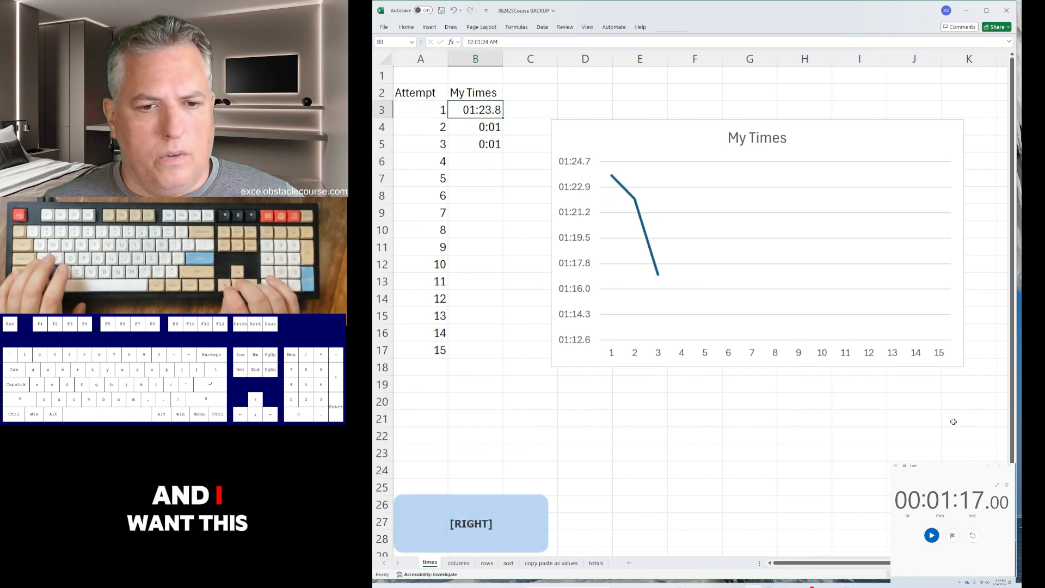
key(Left)
key(ctrl+Down)
key(Right)
key(shift+Up)
key(shift+Up)
key(shift+Up)
key(shift+Up)
key(shift+Up)
key(shift+Up)
key(shift+Up)
key(shift+Up)
key(shift+Up)
key(shift+Up)
key(shift+Up)
key(shift+Up)
key(shift+Up)
key(shift+Up)
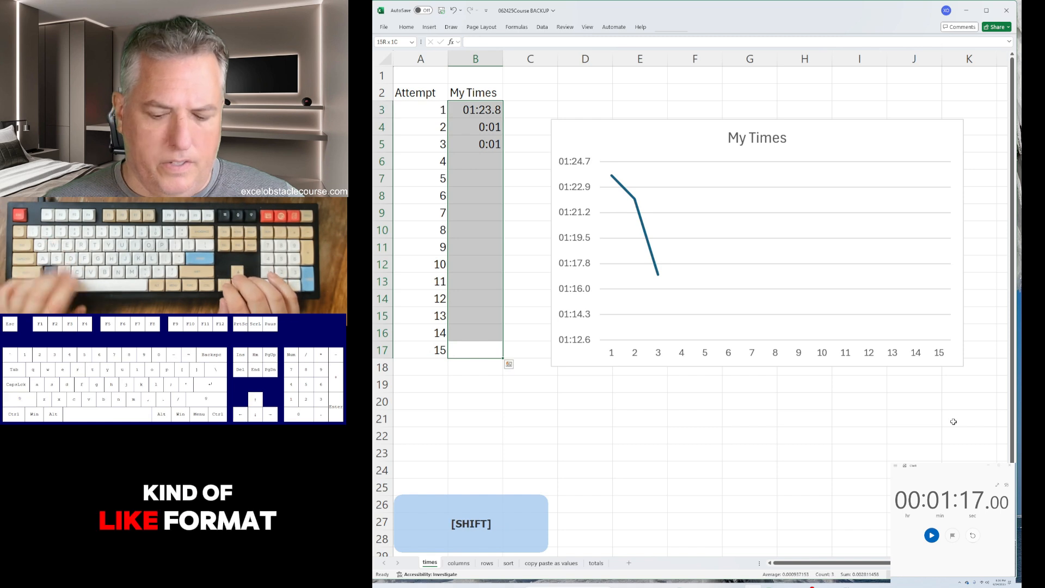
key(shift+F10)
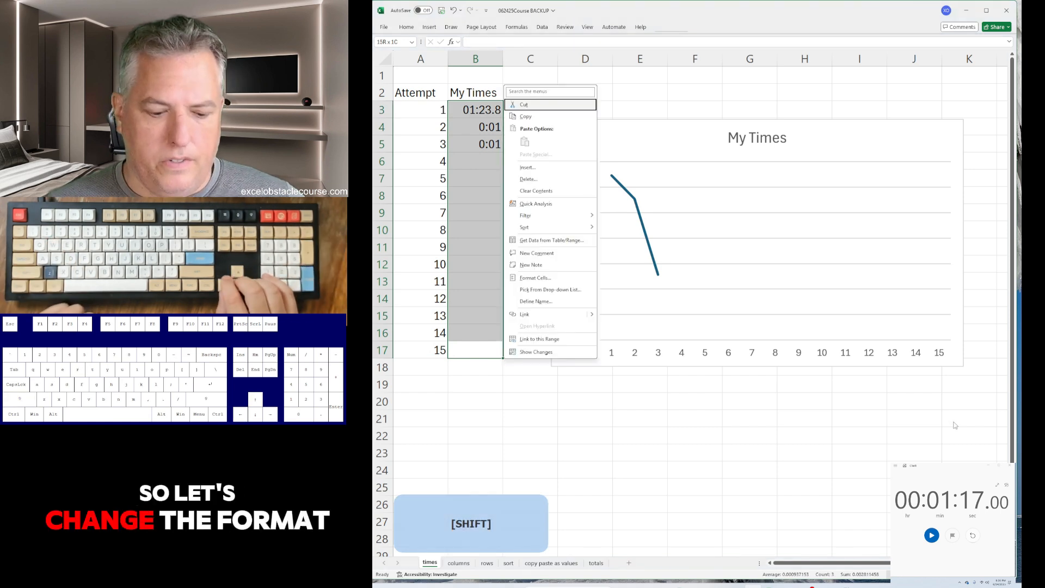
key(f)
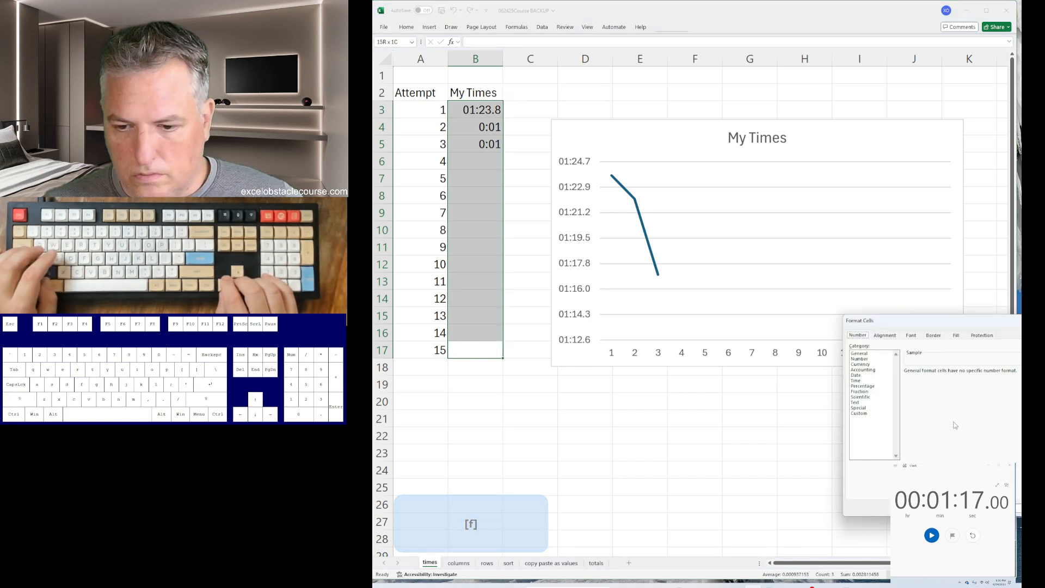
key(alt+c)
key(Down)
key(Down)
key(Down)
key(Down)
key(Down)
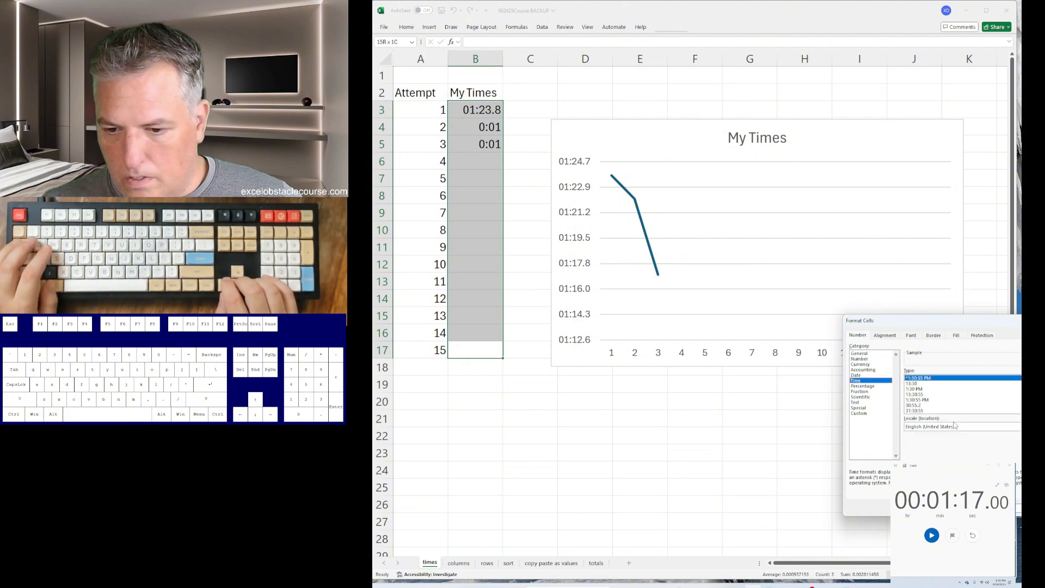
key(alt+t)
key(Down)
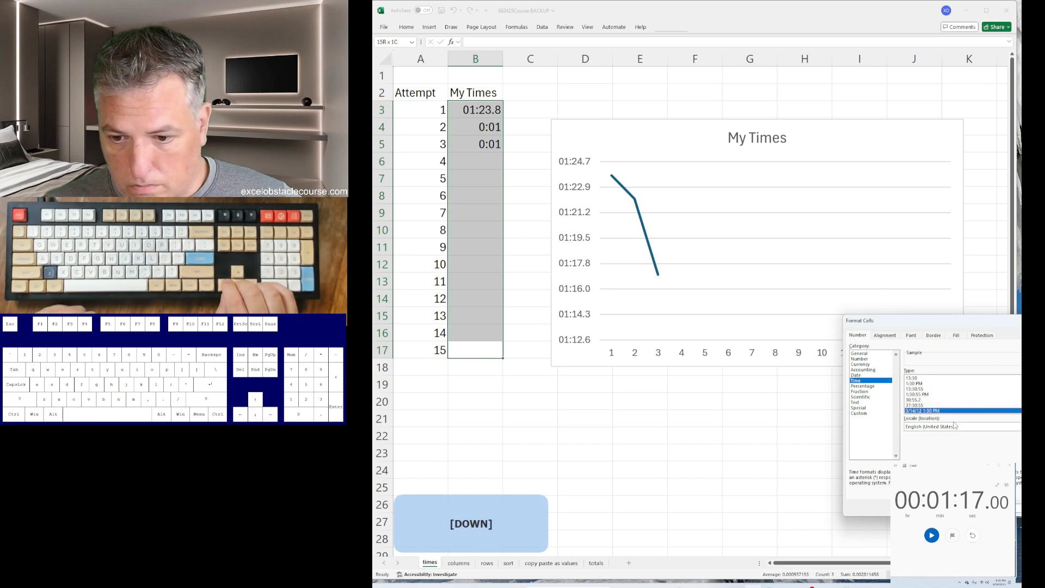
key(Return)
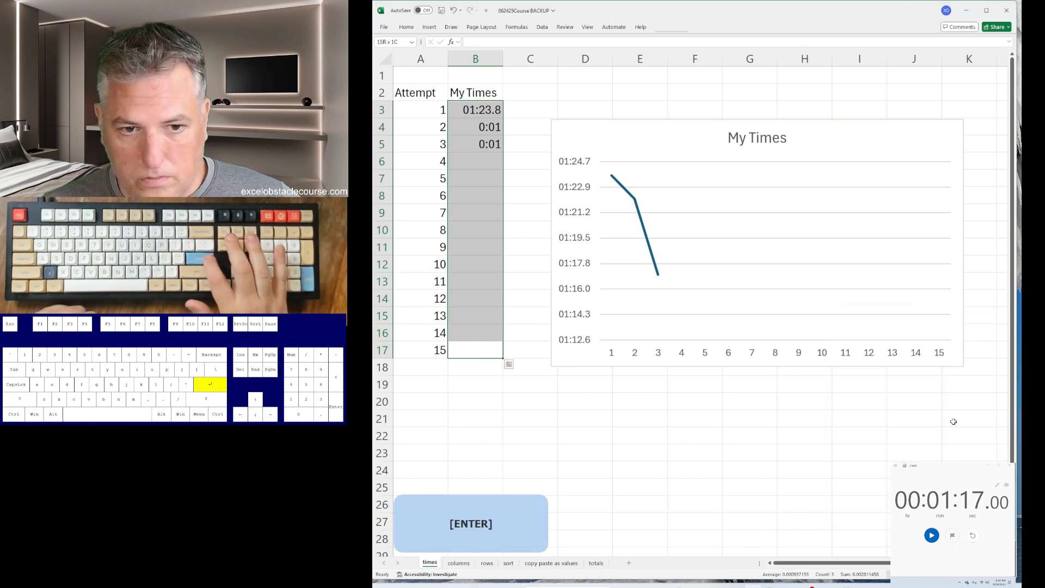
key(Left)
key(Right)
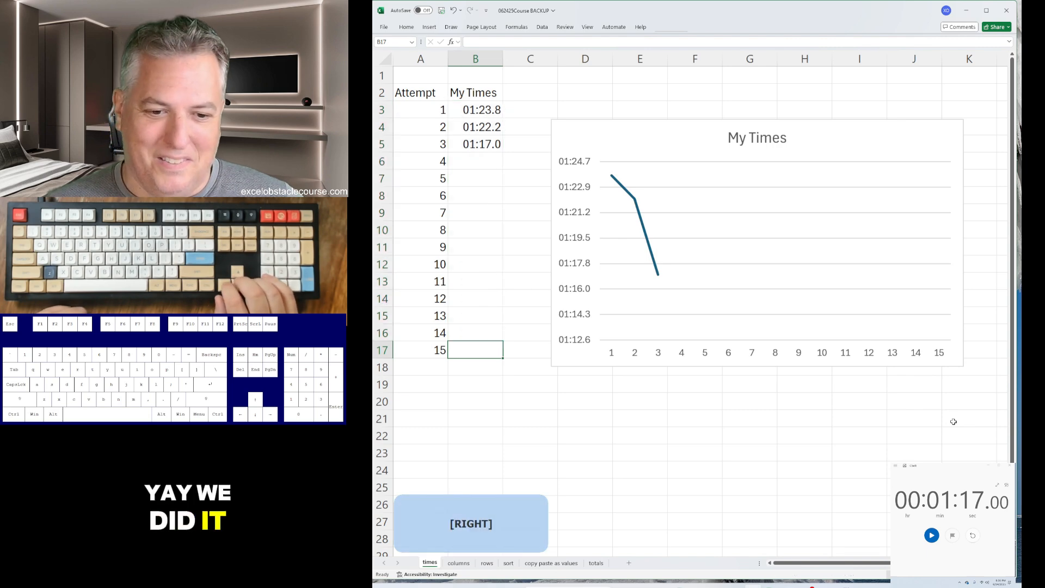
Step: Reset the active cell to B3 on times, B4 on sort, F18 on copy paste as values and B20 on totals, ending on the columns sheet
key(ctrl+Up)
key(Up)
key(Up)
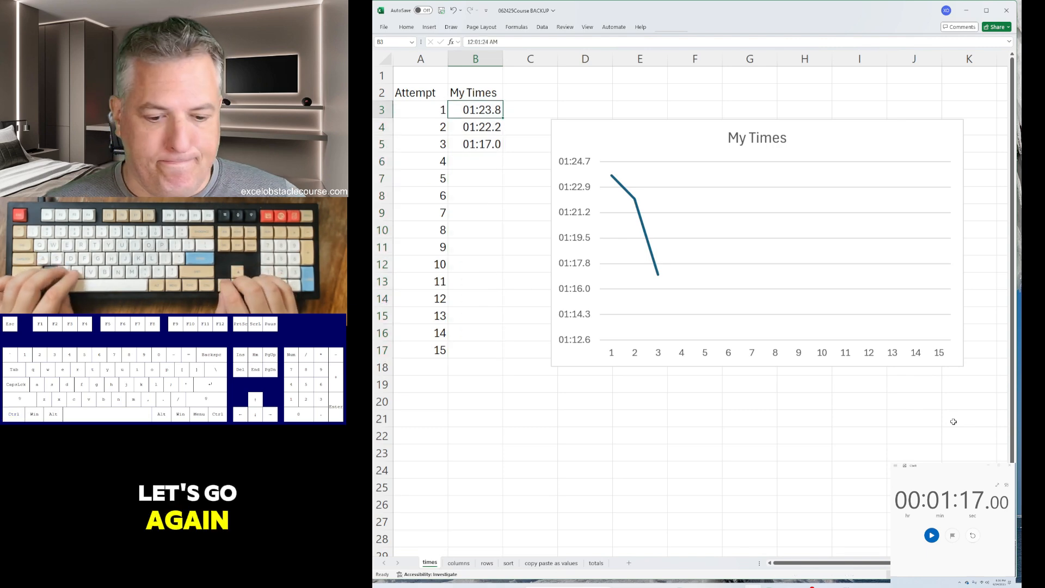
key(ctrl+Page_Down)
key(ctrl+Page_Down)
key(ctrl+Page_Down)
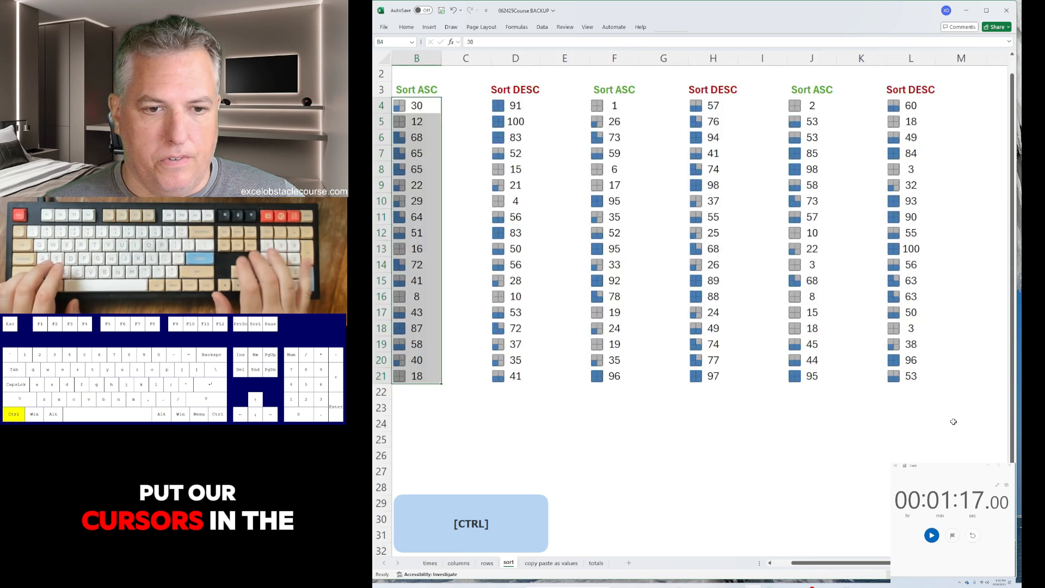
key(Right)
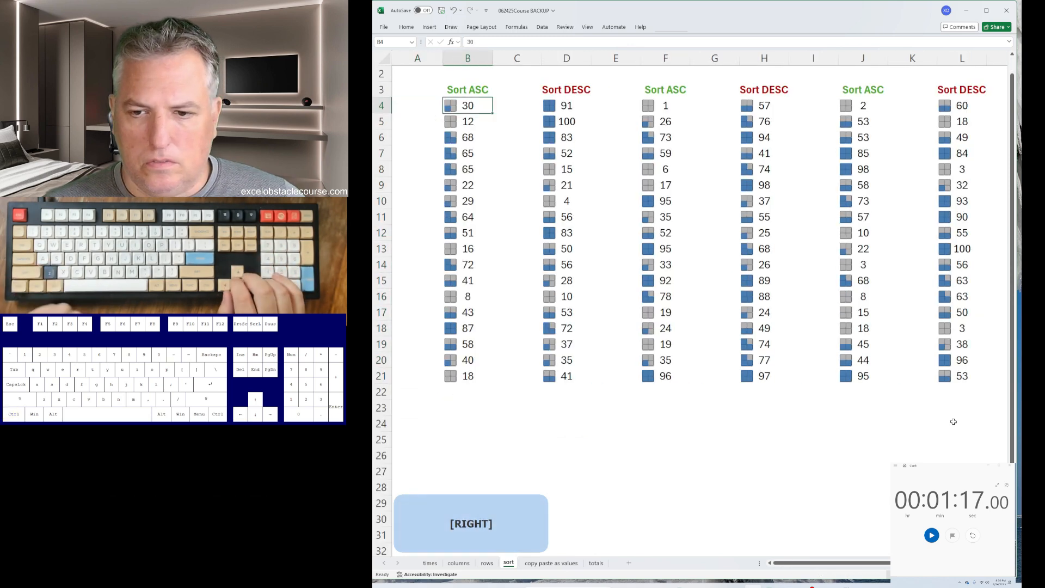
key(ctrl+Page_Down)
key(Left)
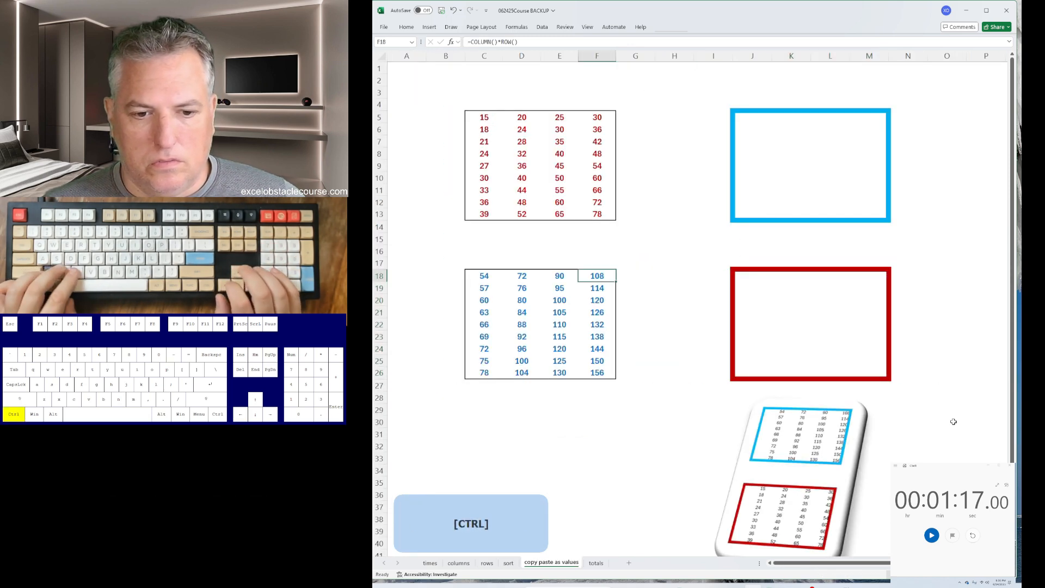
key(ctrl+Page_Down)
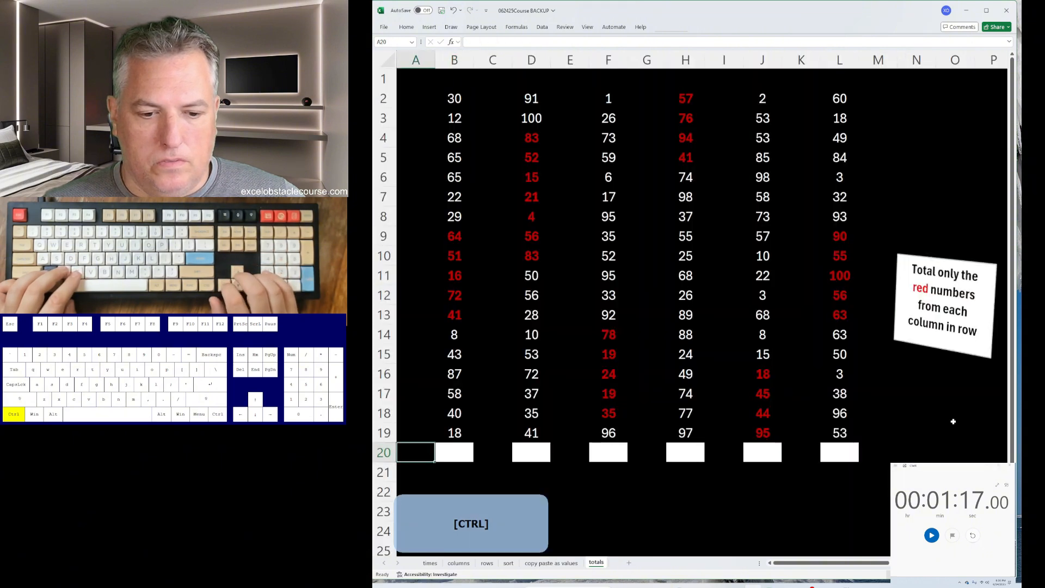
key(Right)
key(ctrl+Page_Up)
key(ctrl+Page_Up)
key(ctrl+Page_Up)
key(ctrl+Page_Up)
key(ctrl+Page_Up)
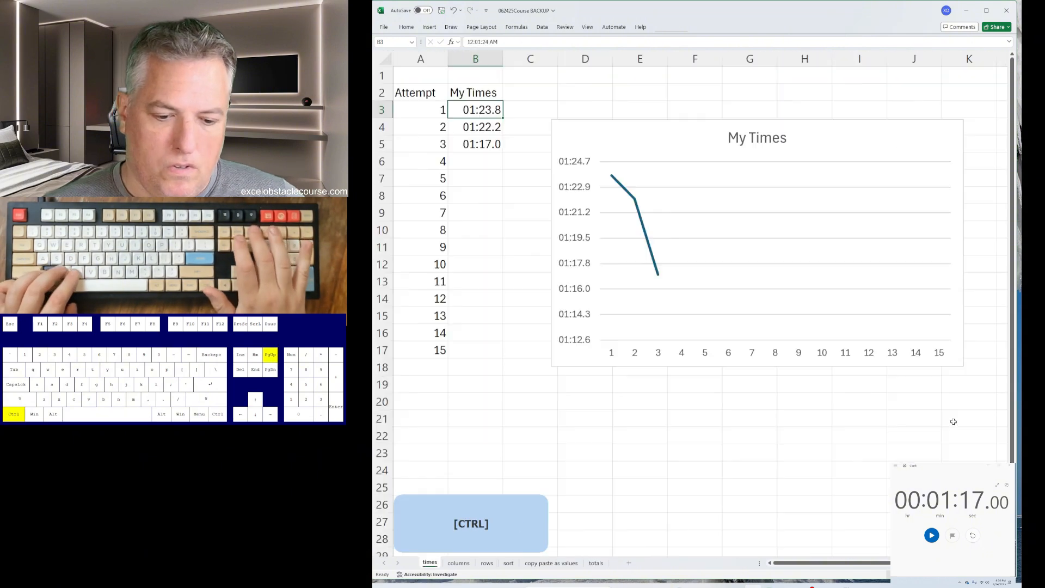
key(ctrl+Page_Down)
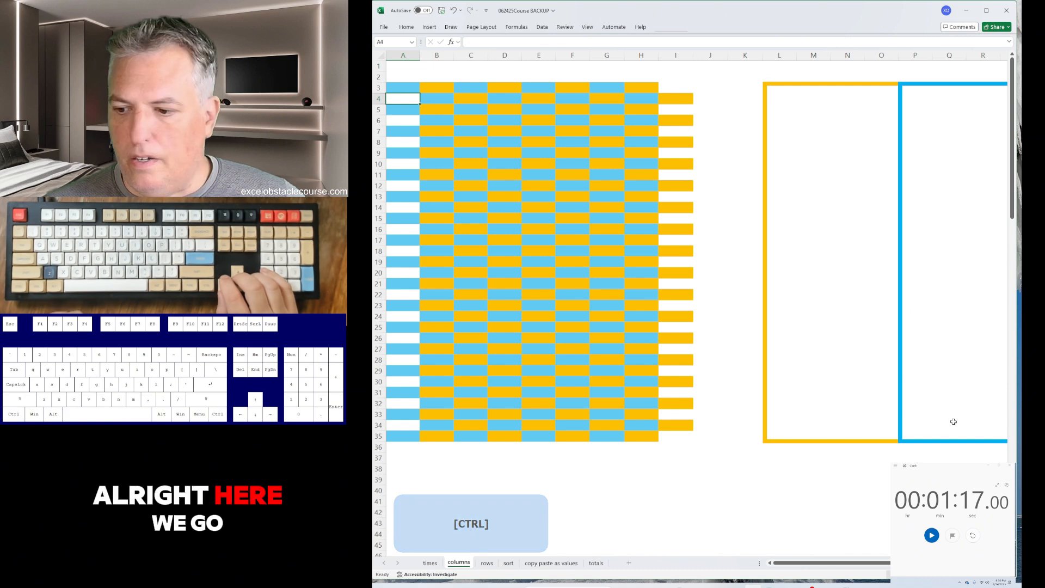
Step: Switch to the stopwatch, reset it to zero and start it, and return to Excel
key(alt+Tab)
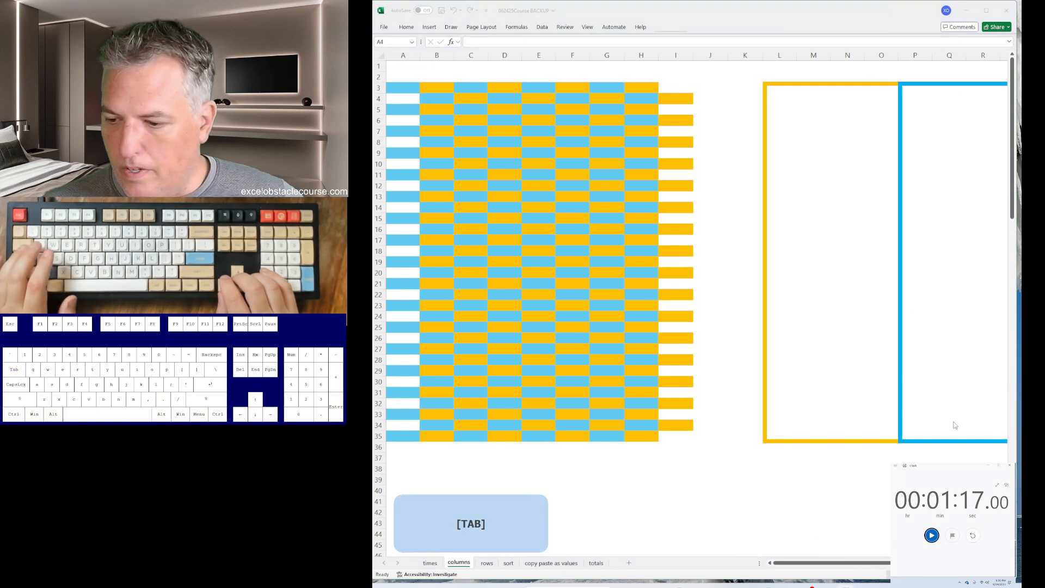
key(space)
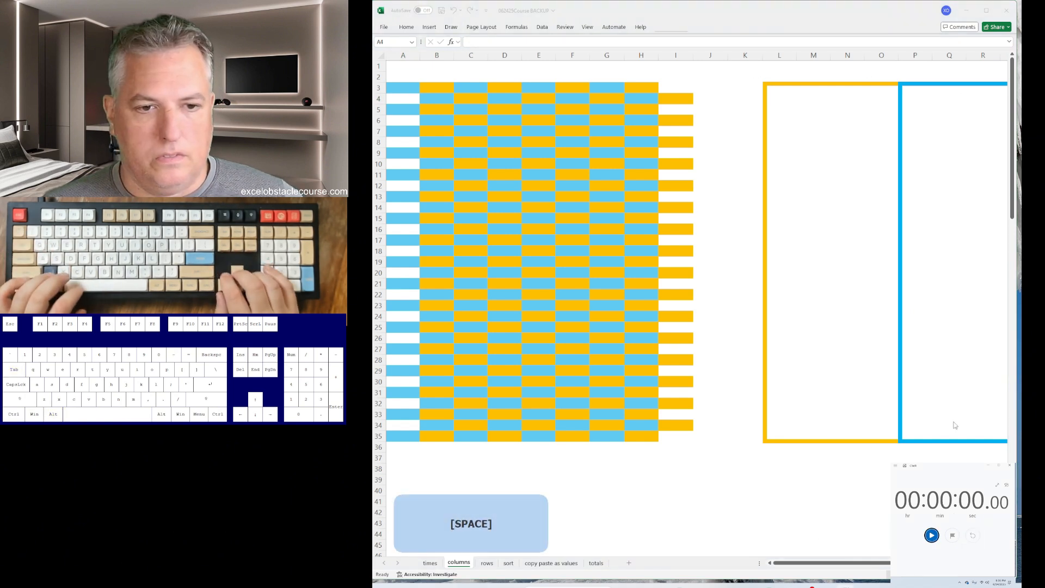
key(alt+Tab)
Step: On the columns sheet, delete the blank cells in column A from A4 to A34, shifting their rows left
key(ctrl+minus)
key(Return)
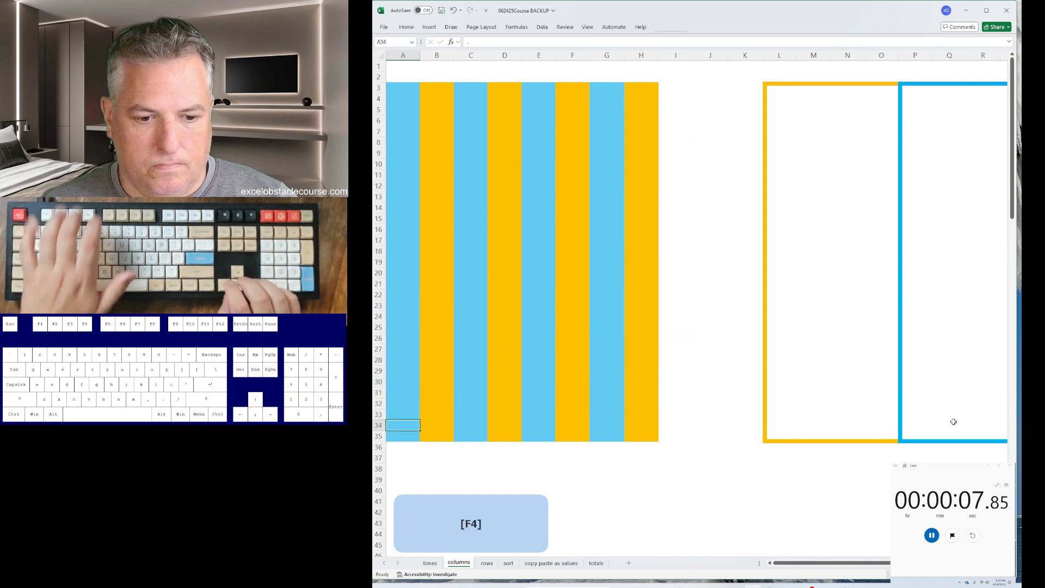
Step: Cut the orange column B and insert it before column A
key(Right)
key(ctrl+space)
key(ctrl+x)
key(Left)
key(ctrl+space)
key(ctrl+plus)
Step: Cut the orange column D and insert it before column A, beside the other orange column
key(Right)
key(Right)
key(Right)
key(ctrl+space)
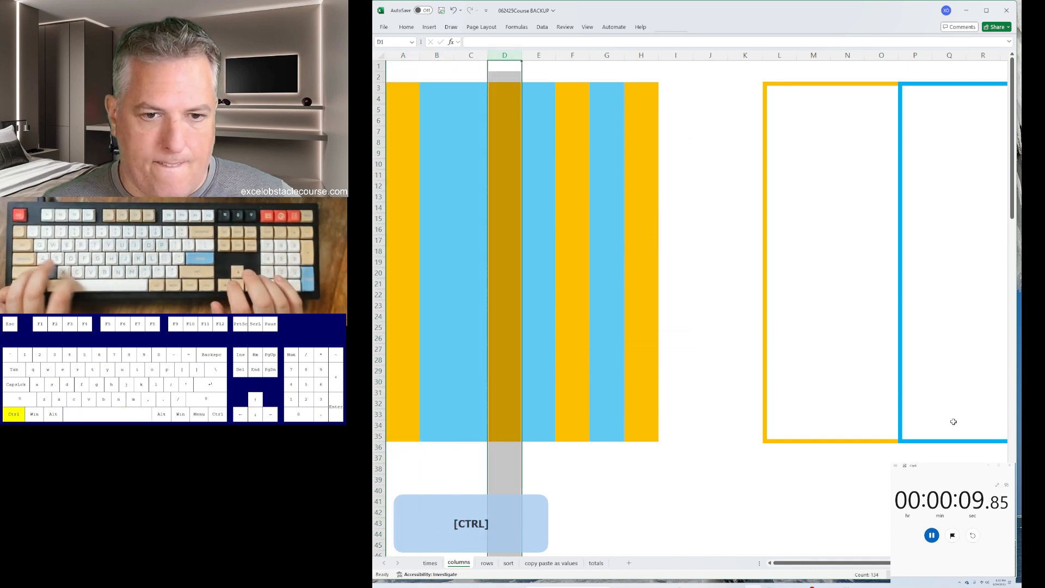
key(ctrl+x)
key(ctrl+Left)
key(ctrl+space)
key(ctrl+plus)
Step: Cut the orange column H and insert it before the orange column F
key(Down)
key(ctrl+Right)
key(ctrl+space)
key(ctrl+x)
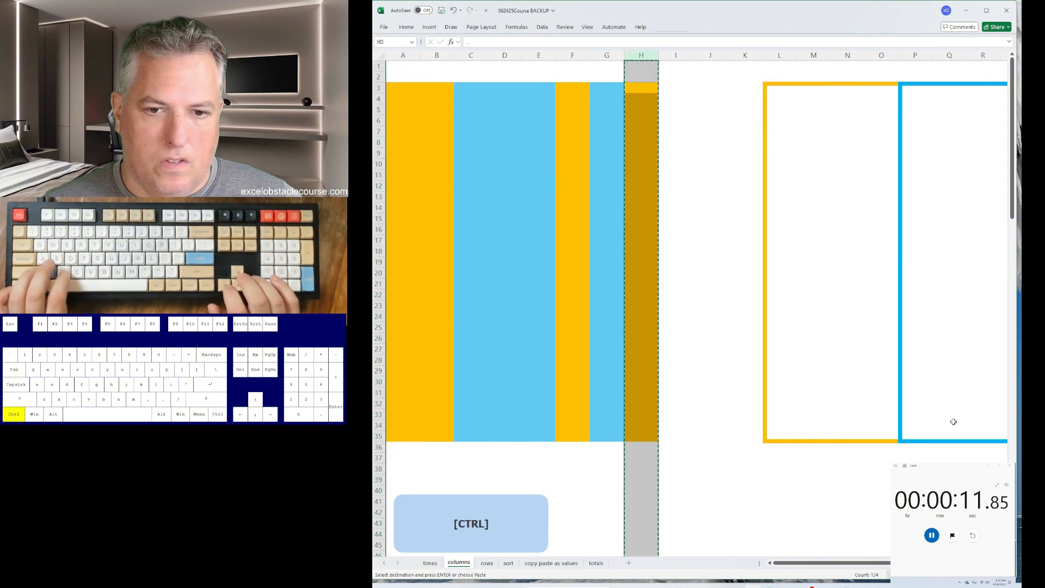
key(Left)
key(Left)
key(ctrl+space)
key(ctrl+plus)
Step: Cut the two adjacent orange columns F:G and insert them before column A
key(shift+Right)
key(ctrl+x)
key(ctrl+Left)
key(ctrl+space)
key(ctrl+plus)
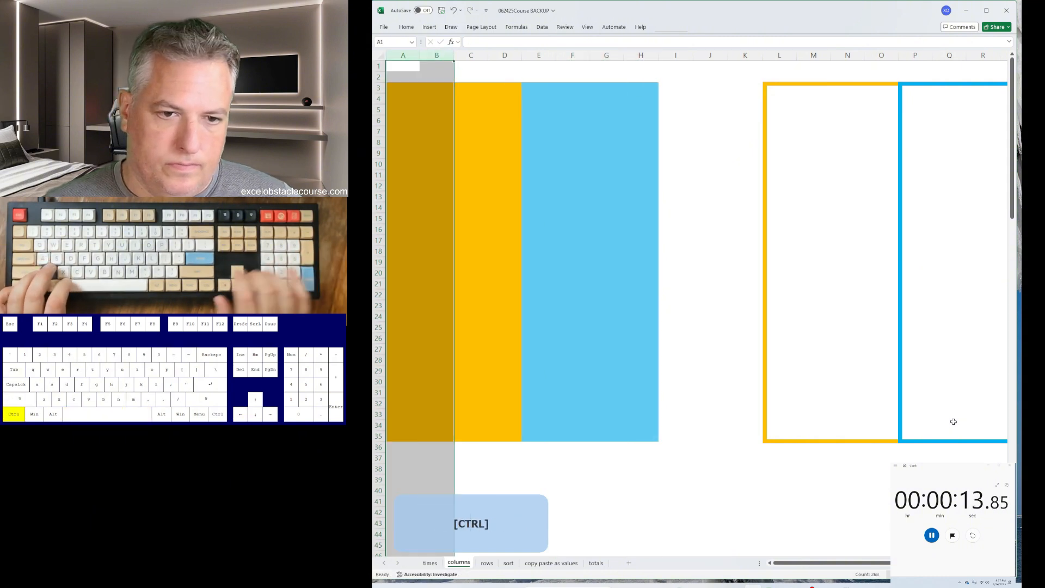
Step: Insert 11 blank columns before column A to move the orange and blue blocks into their matching frames
key(Down)
key(ctrl+space)
key(shift+Right)
key(shift+Right)
key(shift+Right)
key(shift+Right)
key(shift+Right)
key(shift+Right)
key(shift+Right)
key(shift+Right)
key(shift+Right)
key(shift+Right)
key(shift+Right)
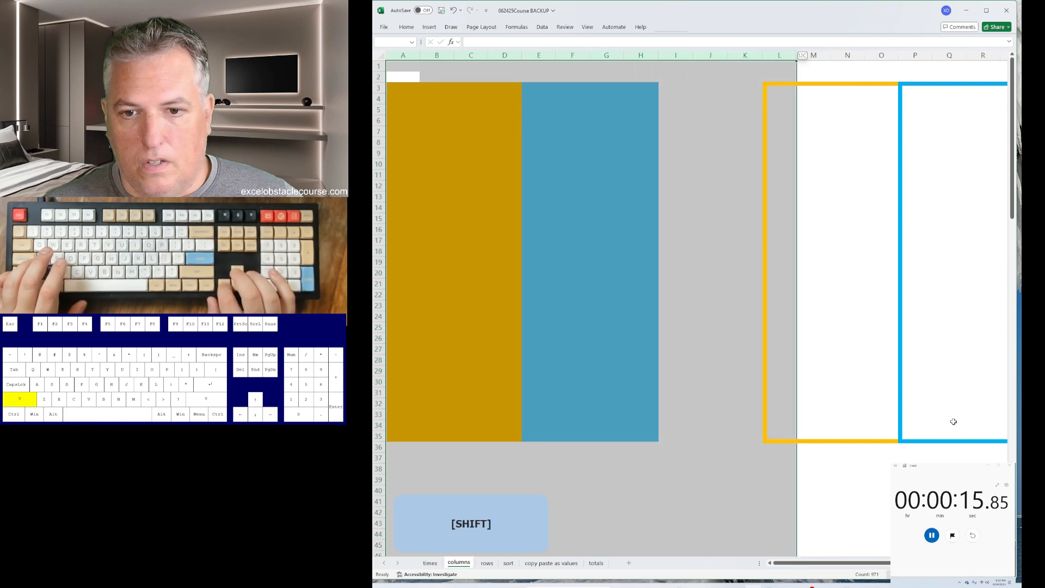
key(shift+Left)
key(ctrl+plus)
Step: On the rows sheet, delete the blank cells B4 and D4, shifting the cells below up
key(ctrl+Page_Down)
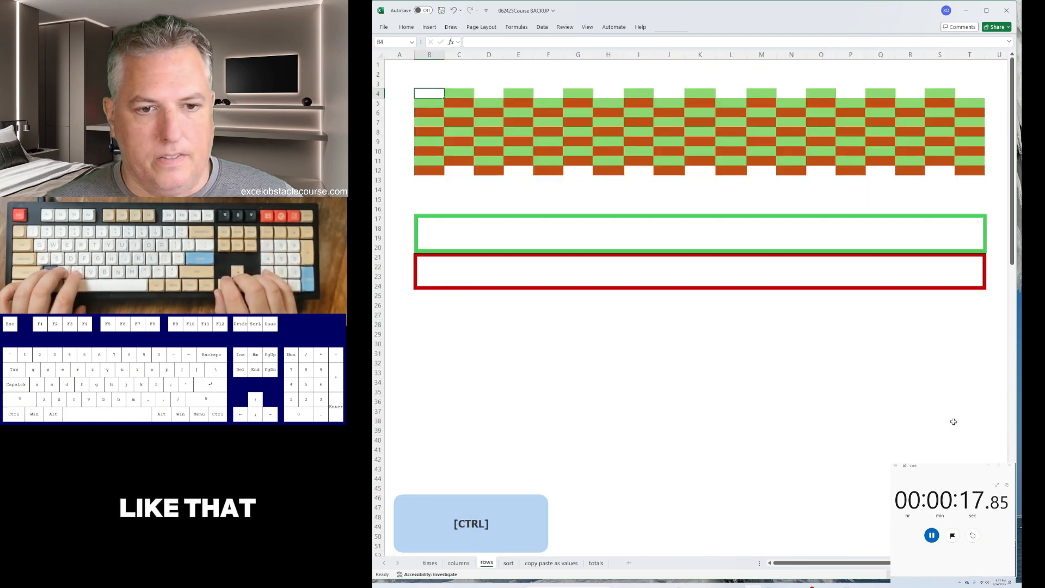
key(ctrl+minus)
key(Down)
key(Return)
key(Right)
key(Right)
key(F4)
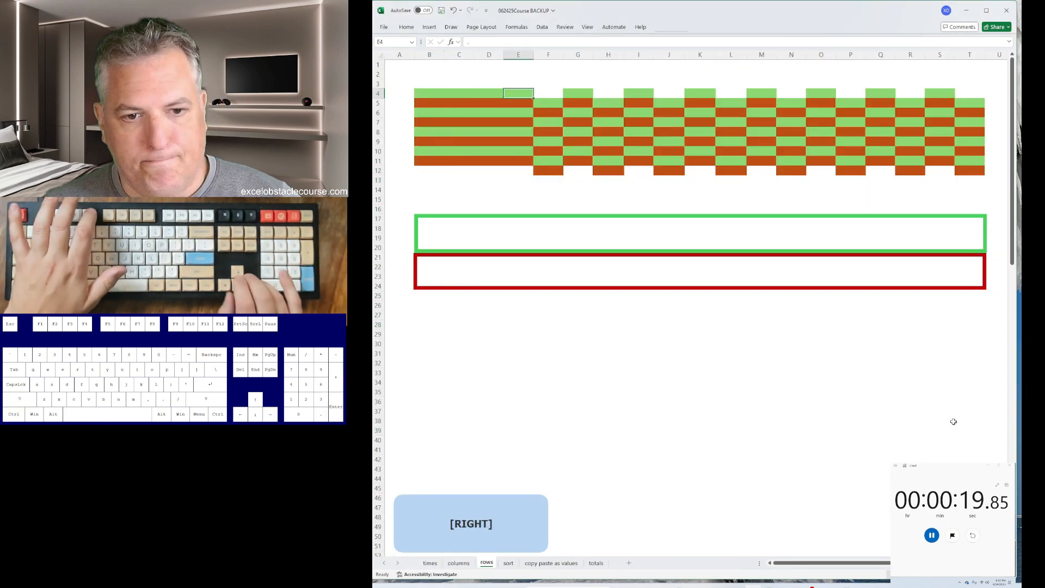
Step: Repeat the shift-up deletion for the blank cells in every second column from F4 through T4
key(Right)
key(Right)
key(F4)
key(Right)
key(Right)
key(F4)
key(Right)
key(Right)
key(F4)
key(Right)
key(Right)
key(F4)
key(Right)
key(Right)
key(F4)
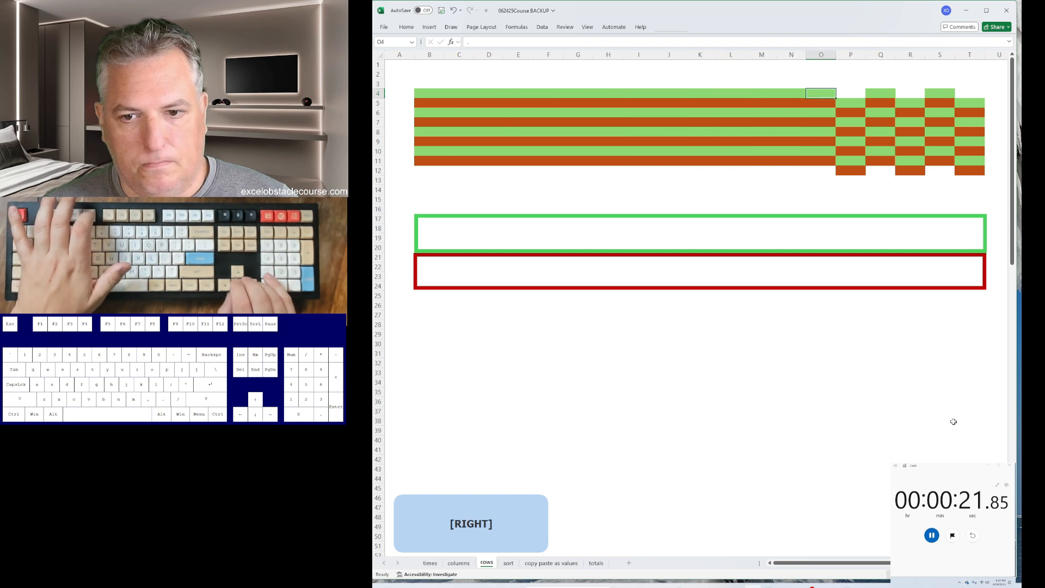
key(Right)
key(Right)
key(F4)
key(Right)
key(Right)
key(F4)
key(Right)
key(Right)
key(F4)
Step: Cut the red row 5 and insert it directly above the red row 11
key(Down)
key(shift+space)
key(ctrl+x)
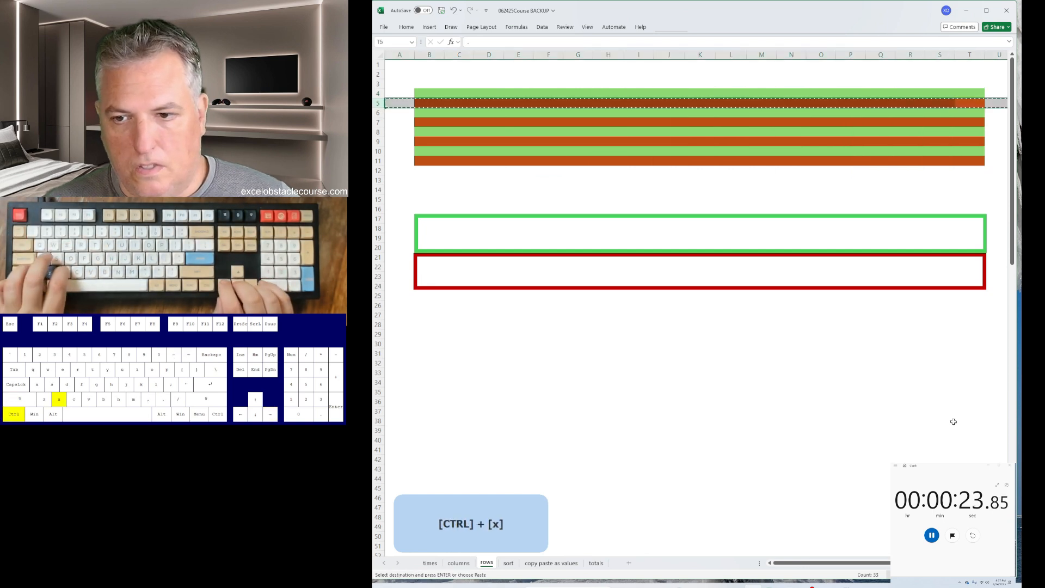
key(ctrl+Down)
key(shift+space)
key(ctrl+plus)
Step: Cut the red row 6 and insert it among the red rows at the bottom of the block
key(Up)
key(Up)
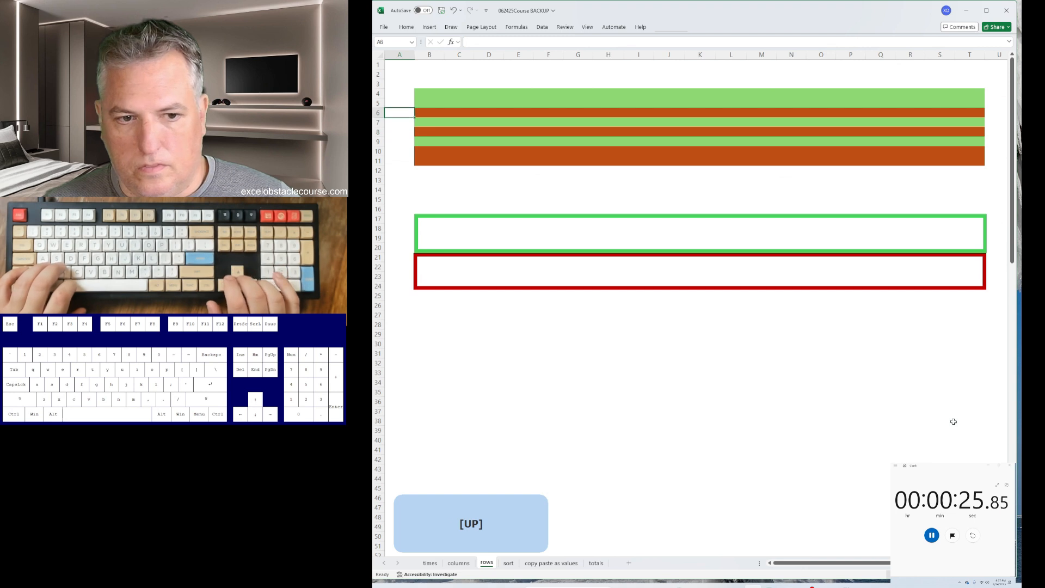
key(shift+space)
key(ctrl+x)
key(ctrl+Down)
key(shift+space)
key(ctrl+plus)
Step: Cut the red row 7 and insert it below the last green row, with the other red rows
key(Up)
key(Up)
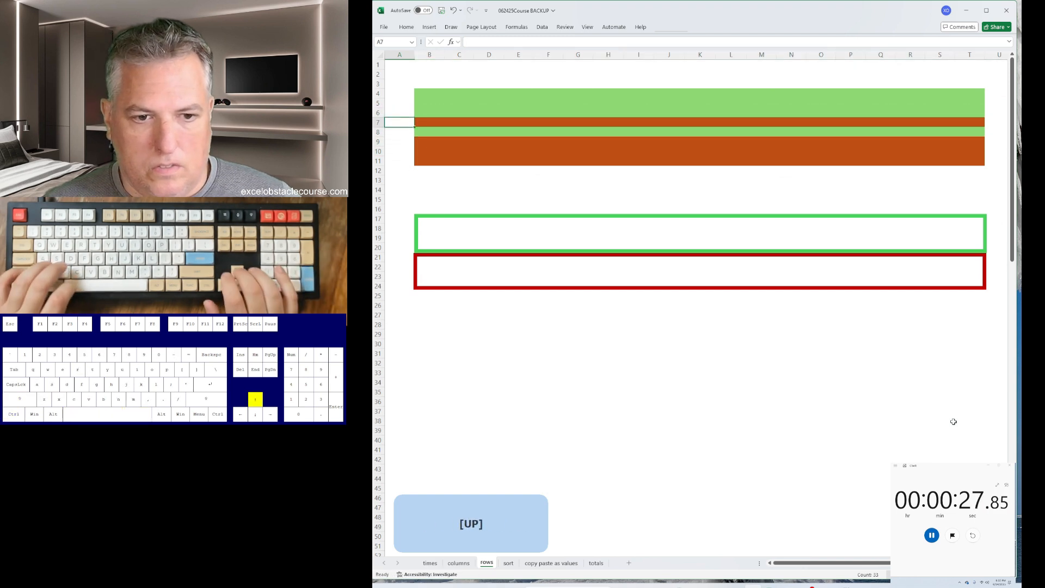
key(shift+space)
key(ctrl+x)
key(ctrl+Down)
key(shift+space)
key(ctrl+plus)
Step: Insert enough blank rows above the green block to move the green and red blocks down into their matching frames
key(ctrl+Home)
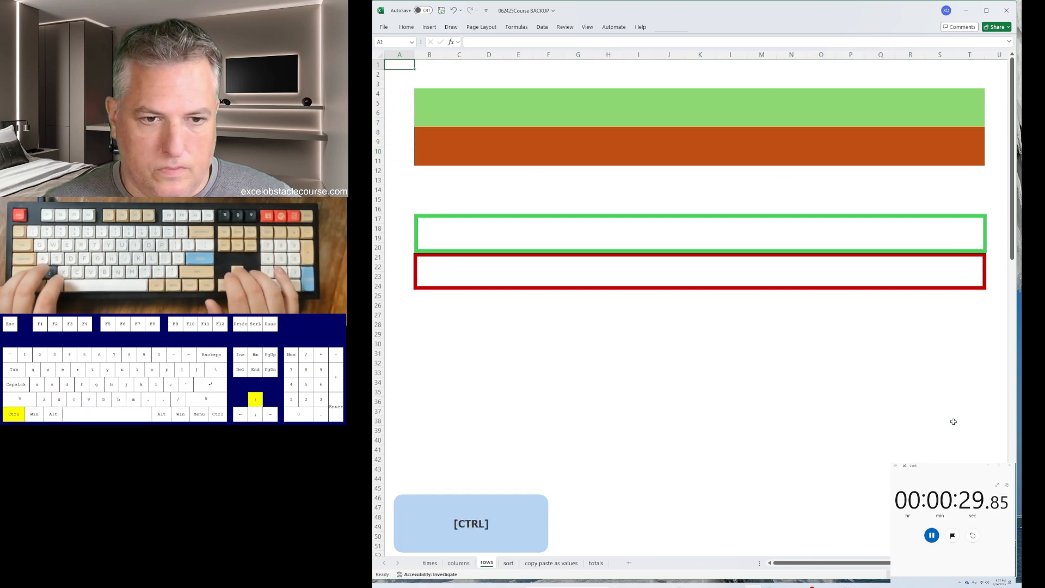
key(shift+space)
key(shift+Down)
key(shift+Down)
key(shift+Down)
key(shift+Down)
key(shift+Down)
key(shift+Down)
key(shift+Down)
key(shift+Down)
key(shift+Down)
key(shift+Down)
key(shift+Down)
key(shift+Down)
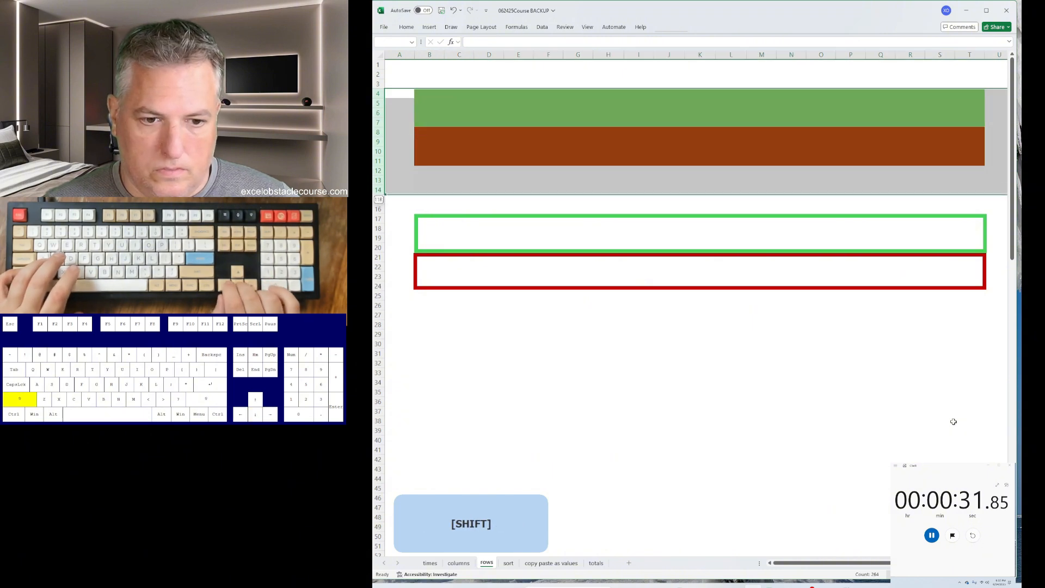
key(ctrl+plus)
Step: On the sort sheet, sort column B ascending and column D descending
key(ctrl+Page_Down)
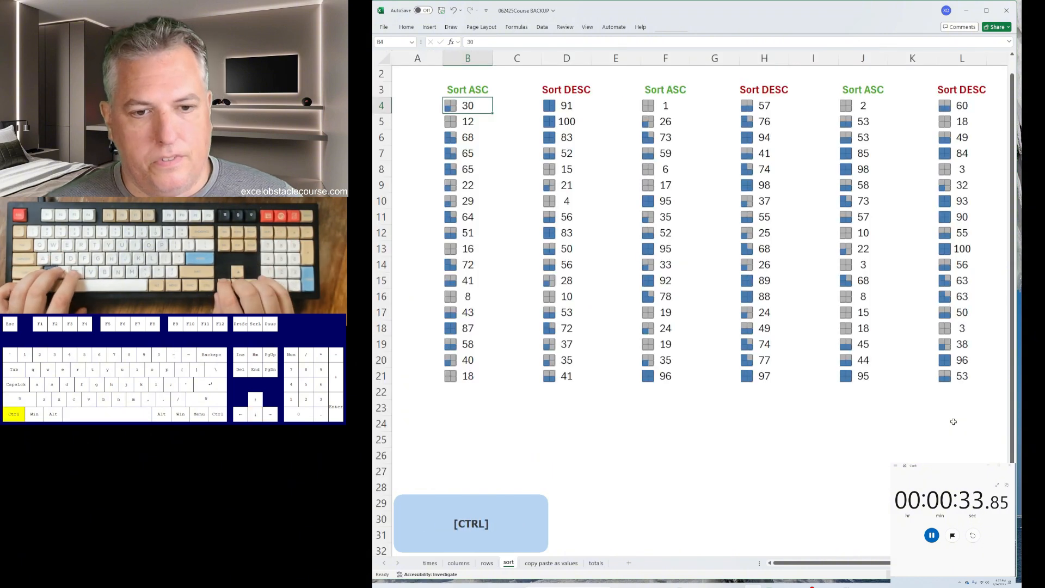
key(a)
key(s)
key(a)
key(ctrl+Right)
key(alt)
key(a)
key(s)
key(d)
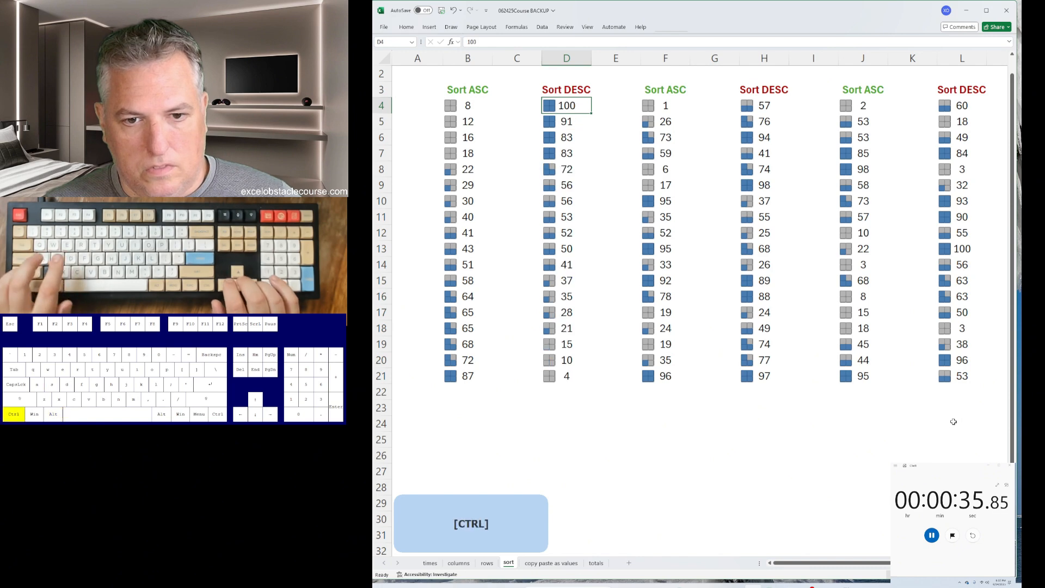
Step: Sort column F ascending and column H descending
key(ctrl+Right)
key(alt+a)
key(s)
key(a)
key(ctrl+Right)
key(alt+a)
key(s)
key(d)
Step: Sort column J ascending and column L descending
key(ctrl+Right)
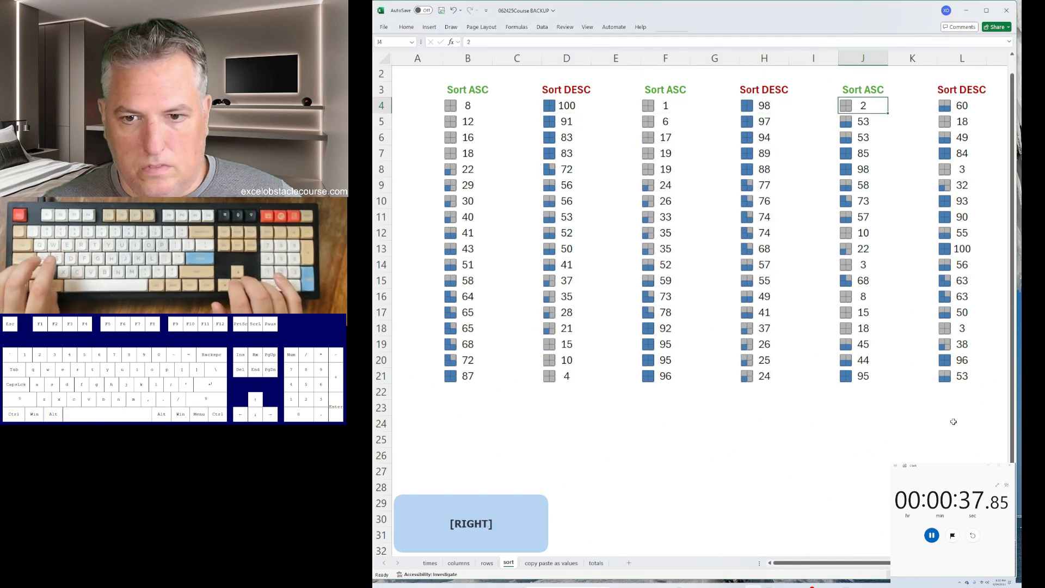
key(alt+a)
key(s)
key(a)
key(ctrl+Right)
key(alt)
key(a)
key(s)
key(d)
Step: On the copy paste as values sheet, copy the red numbers C5:F13 and paste them as values into the red frame
key(ctrl+Page_Down)
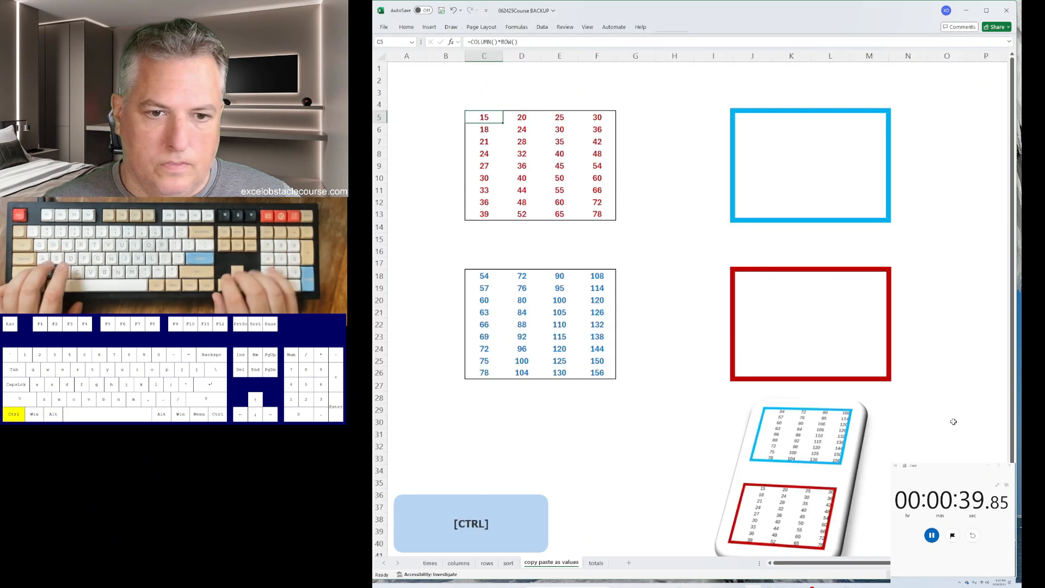
key(ctrl+a)
key(ctrl+c)
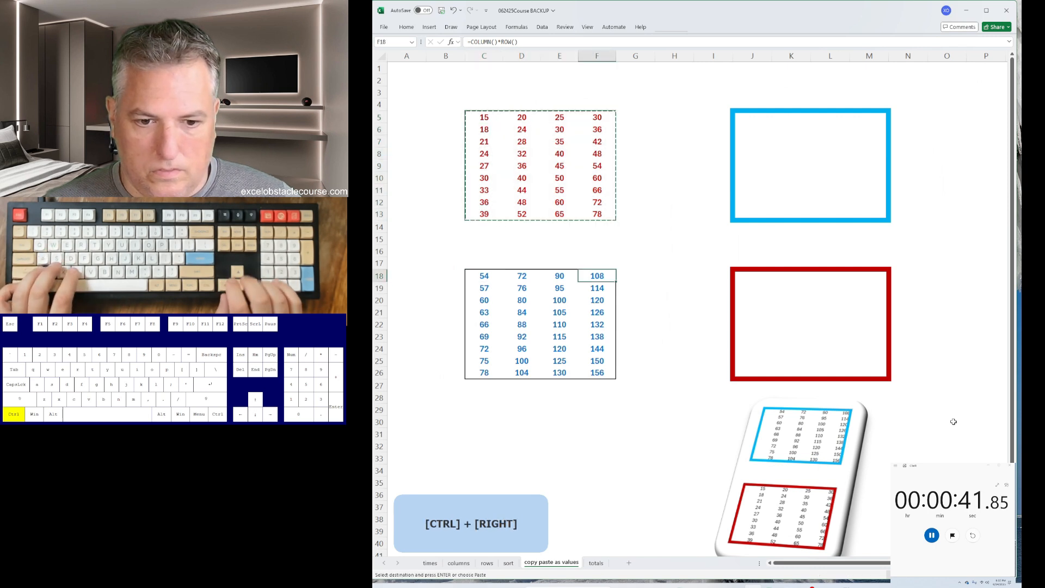
key(Right)
key(ctrl+shift+v)
Step: Copy the blue numbers C18:F26 and paste them as values into the blue frame
key(ctrl+Left)
key(ctrl+a)
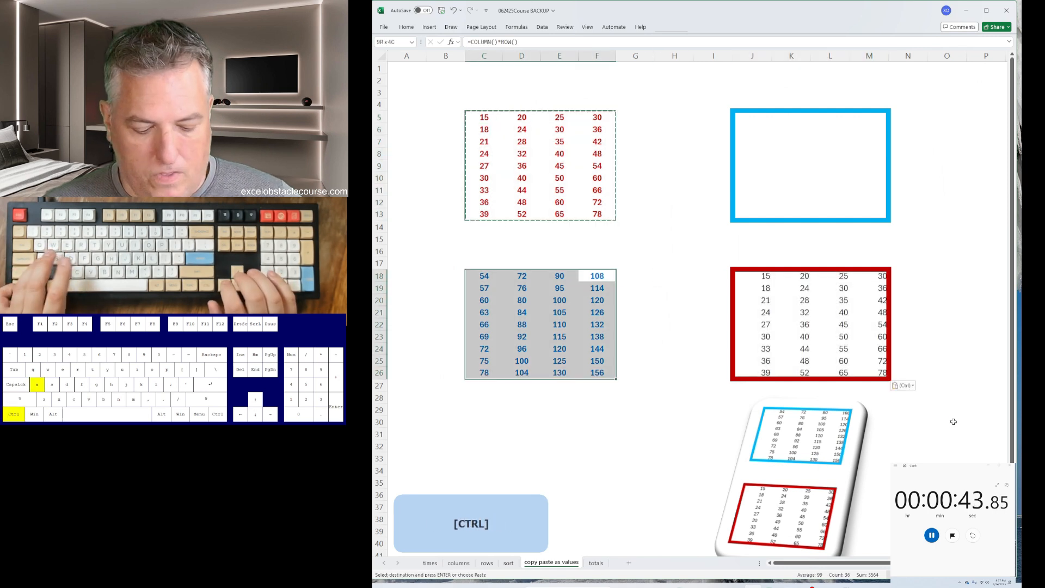
key(ctrl+c)
key(ctrl+Up)
key(ctrl+shift+v)
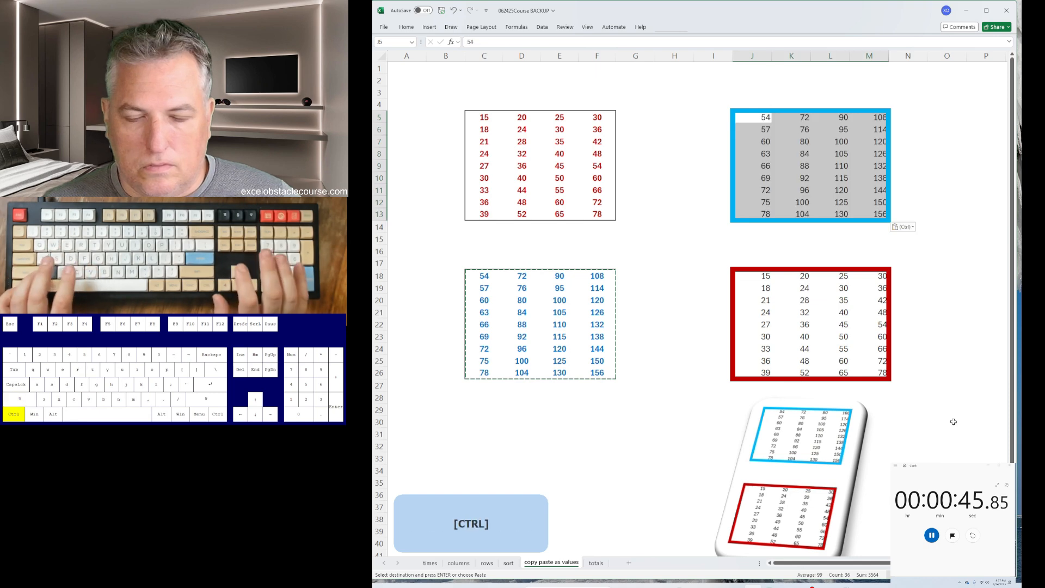
Step: On the totals sheet, sum the red numbers B9:B13 in cell B20
key(ctrl+Page_Down)
key(alt+equal)
key(Down)
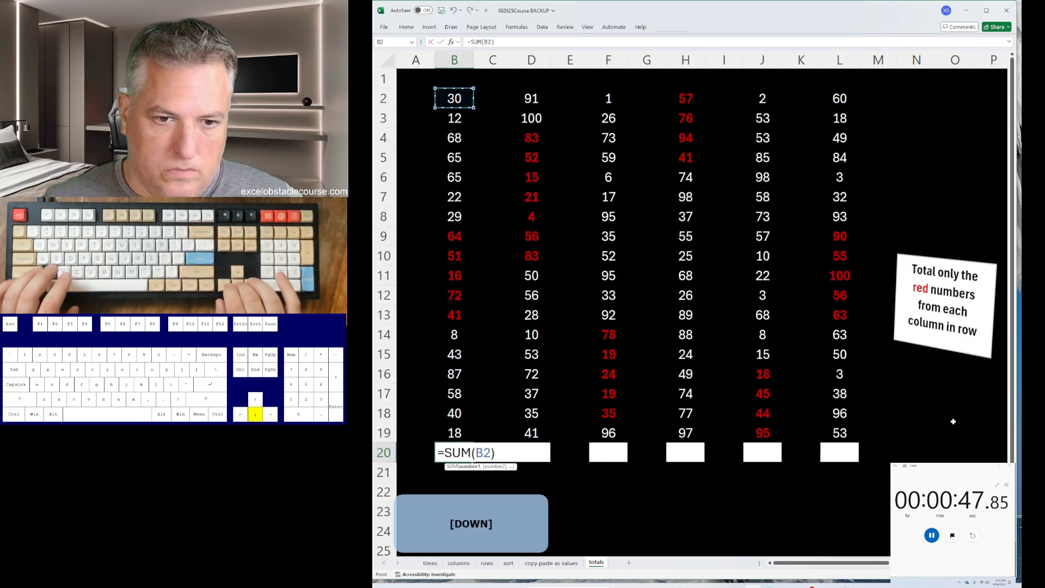
key(Return)
Step: Sum the red numbers D4:D10 in cell D20
key(Up)
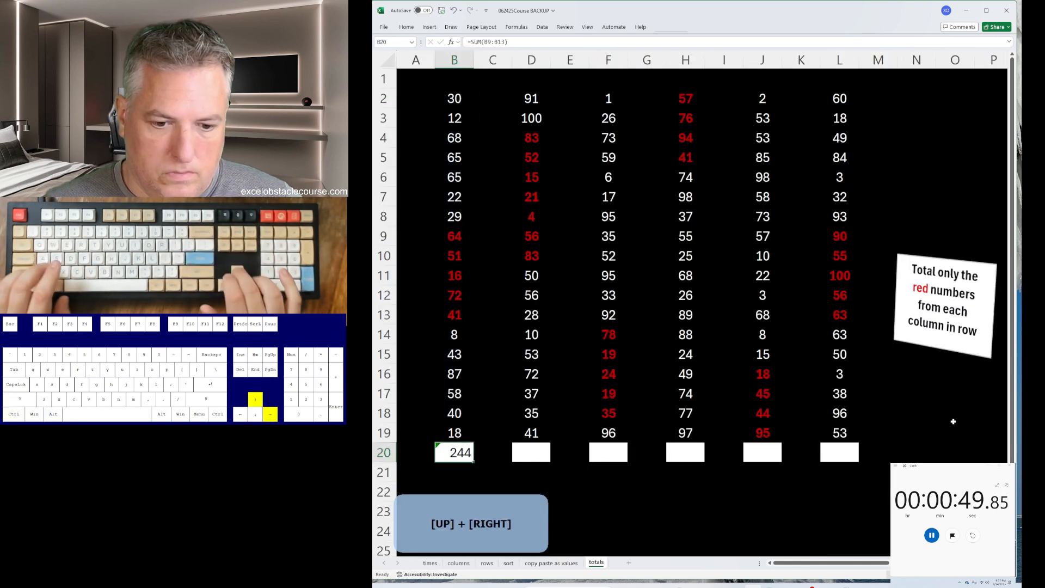
key(alt+equal)
key(Down)
key(Right)
key(Down)
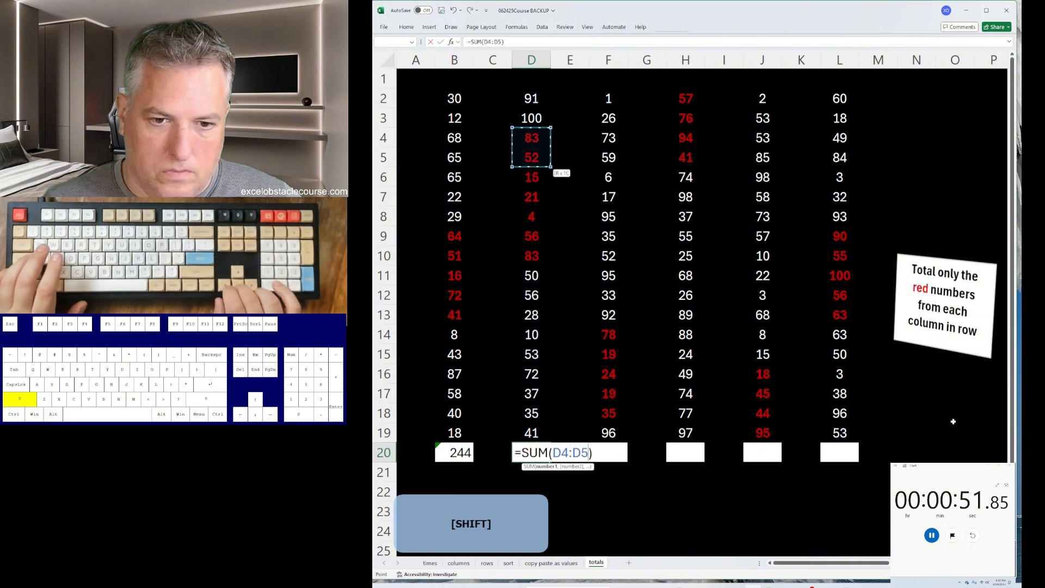
key(Return)
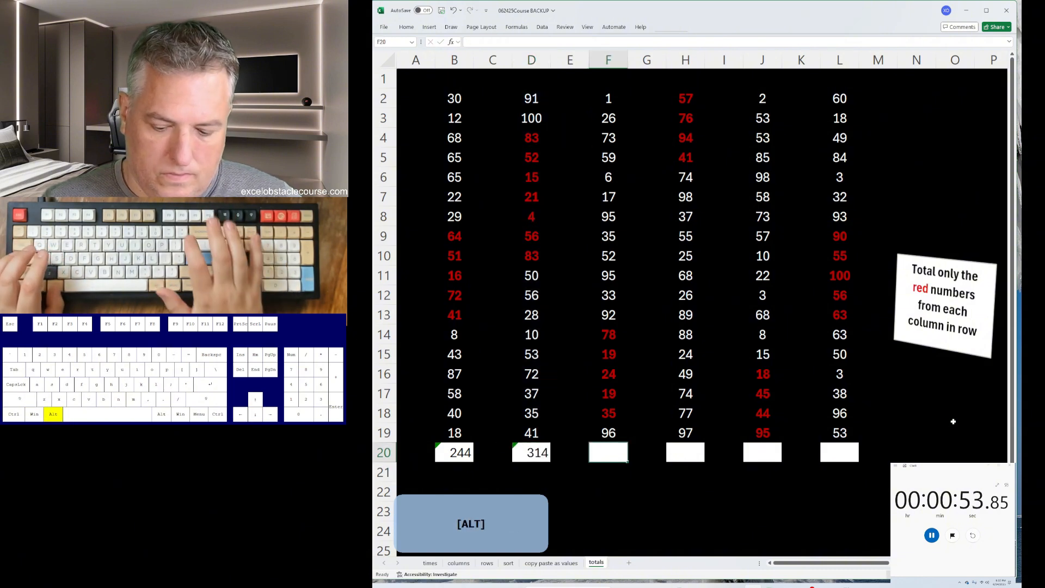
Step: Sum the red numbers F14:F18 in cell F20
key(alt+equal)
key(Up)
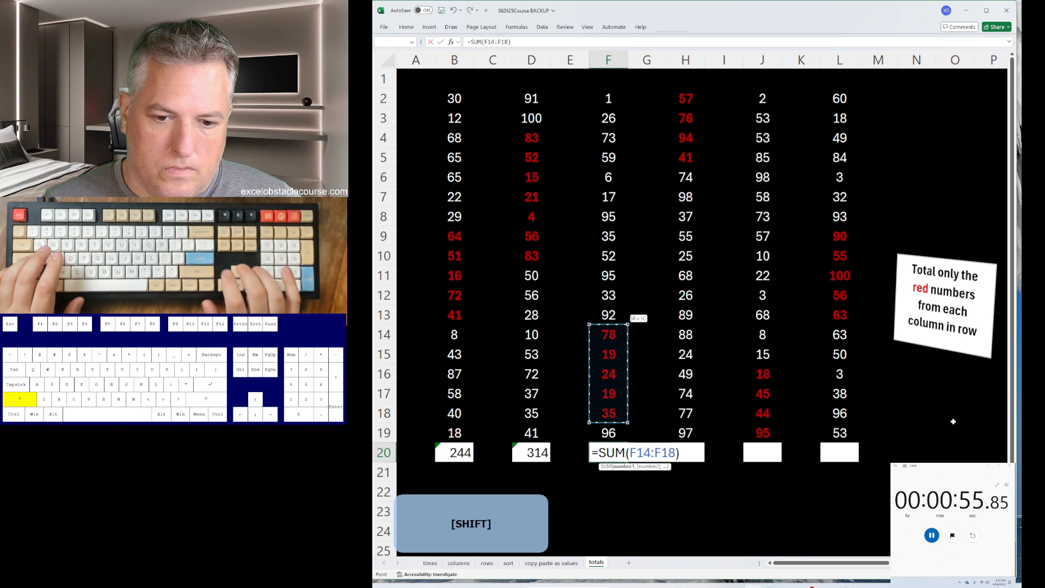
key(Return)
Step: Sum the red numbers H2:H5 in cell H20
key(Up)
key(Right)
key(alt+equal)
key(Up)
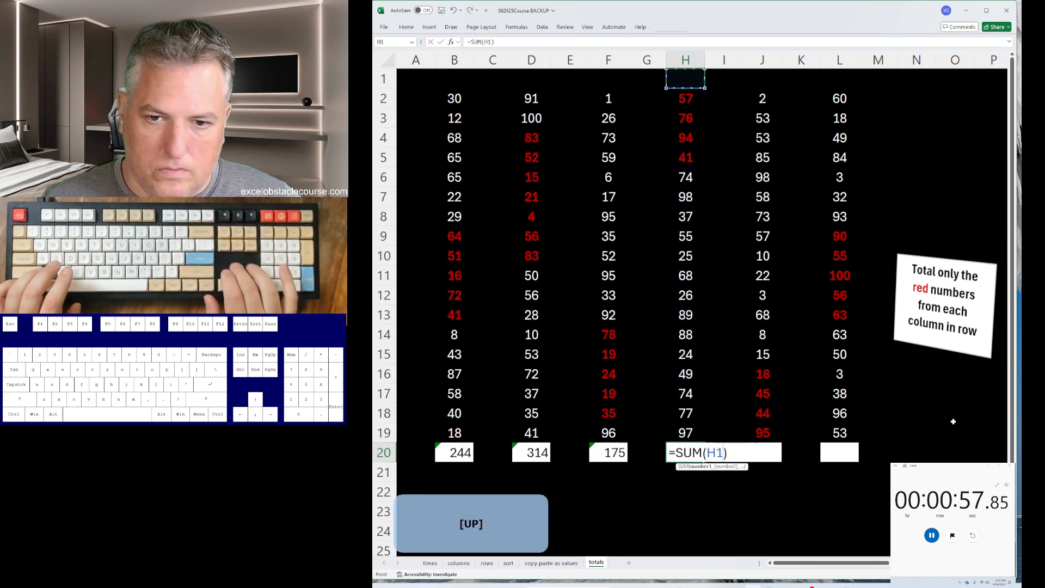
key(shift+Down)
key(Return)
Step: Sum the red numbers J16:J19 in cell J20
key(Up)
key(Right)
key(Right)
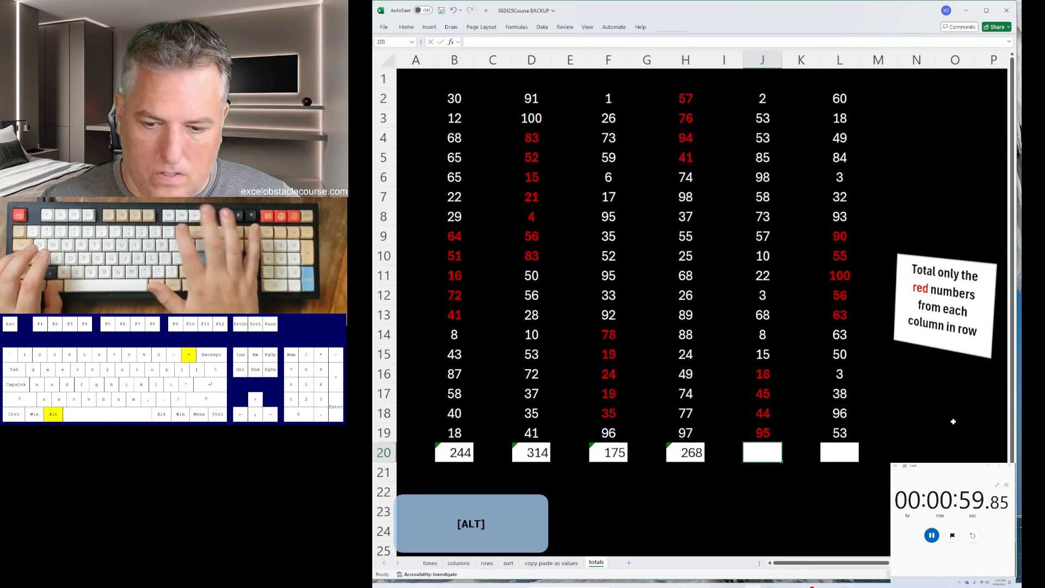
key(alt+equal)
key(Up)
key(Return)
Step: Sum the red numbers L9:L13 in cell L20
key(Up)
key(Right)
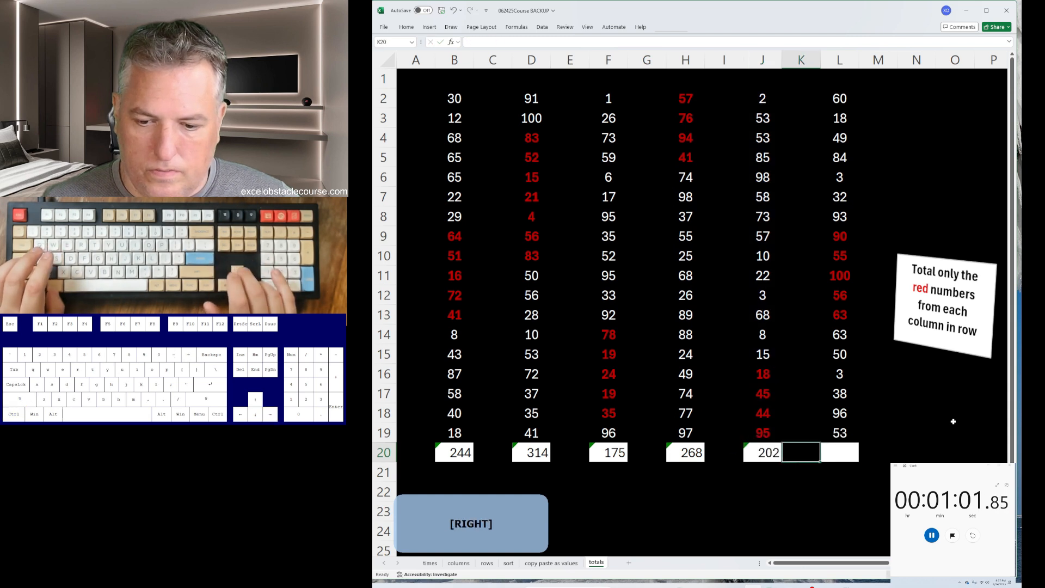
key(alt+equal)
key(Down)
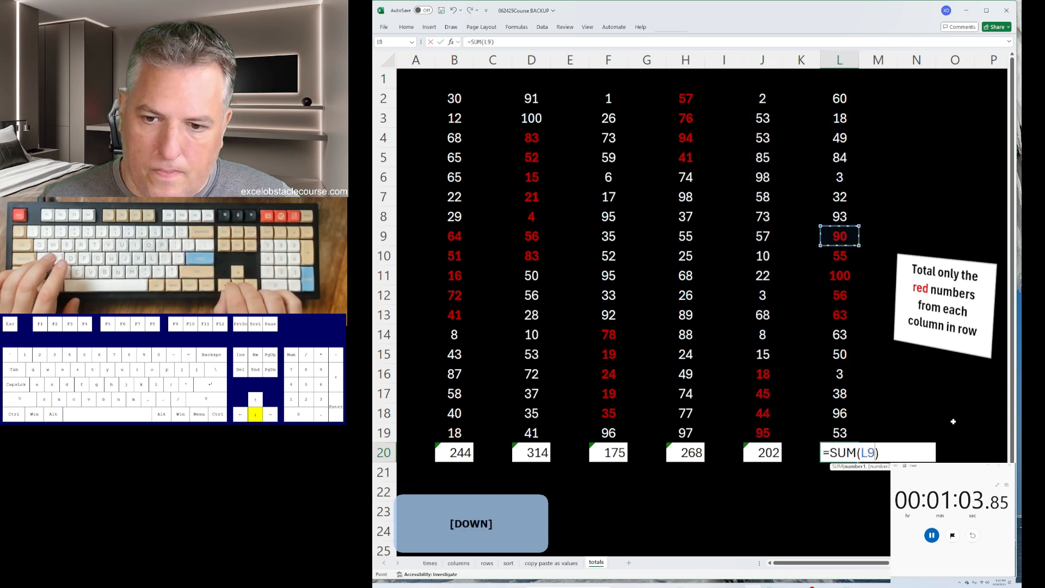
key(Return)
Step: Switch to the stopwatch window and stop the running timer
key(alt+Tab)
key(space)
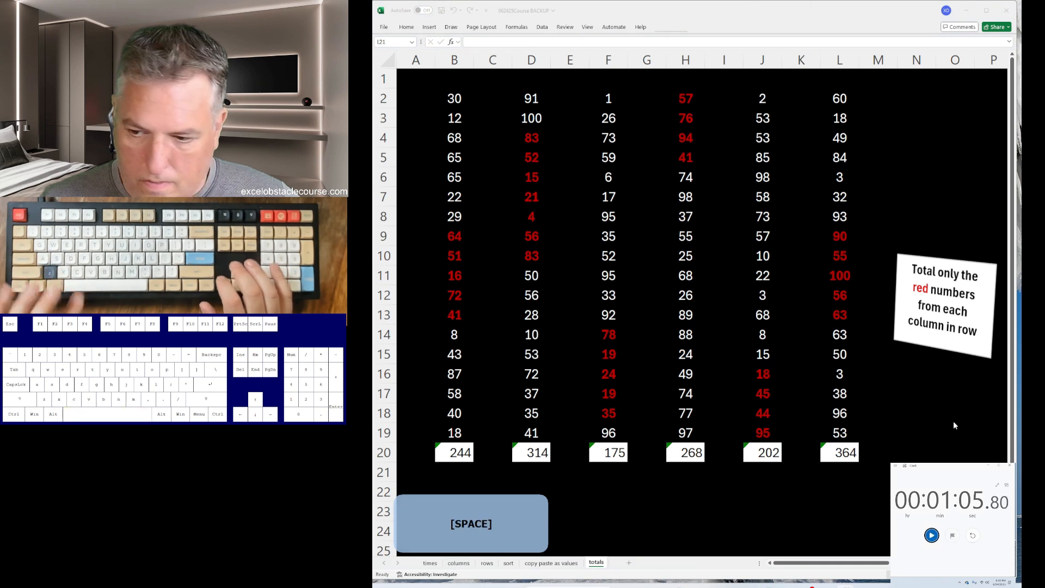
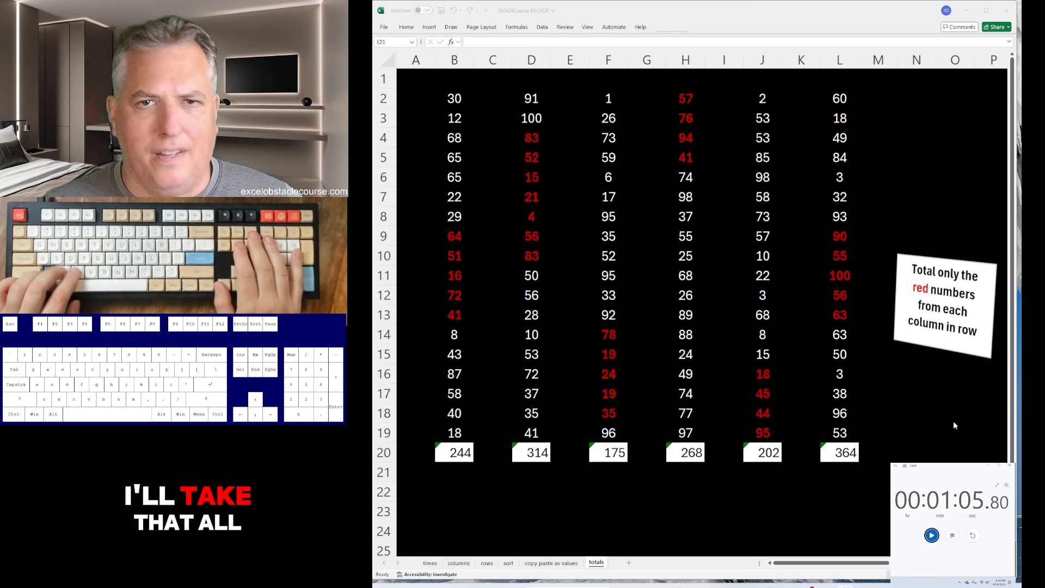
key(ctrl)
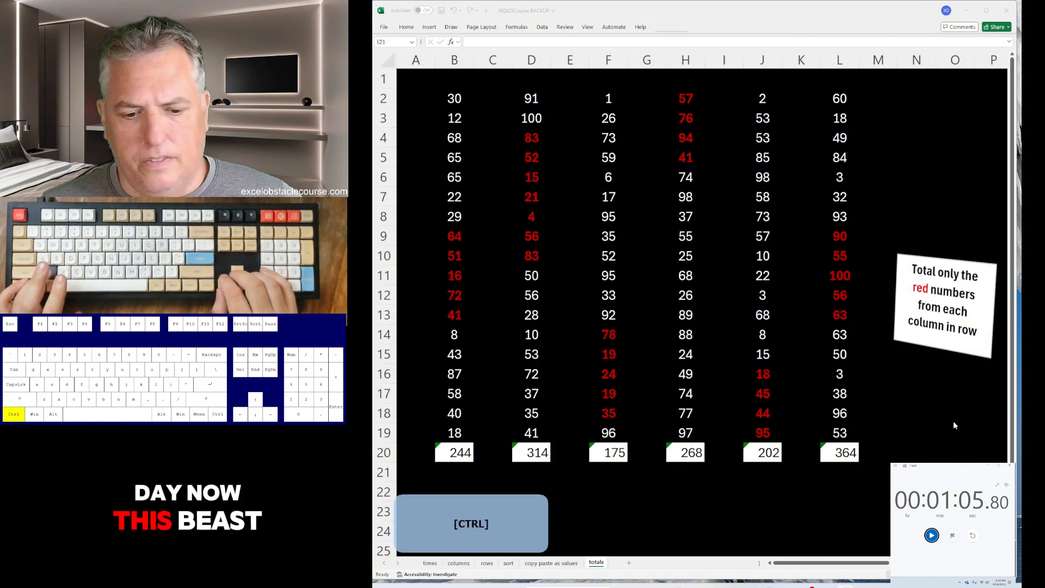
Step: Return to the workbook and undo the last attempt's edits back through the totals, sort, rows and columns sheets
click(928, 403)
key(ctrl+z)
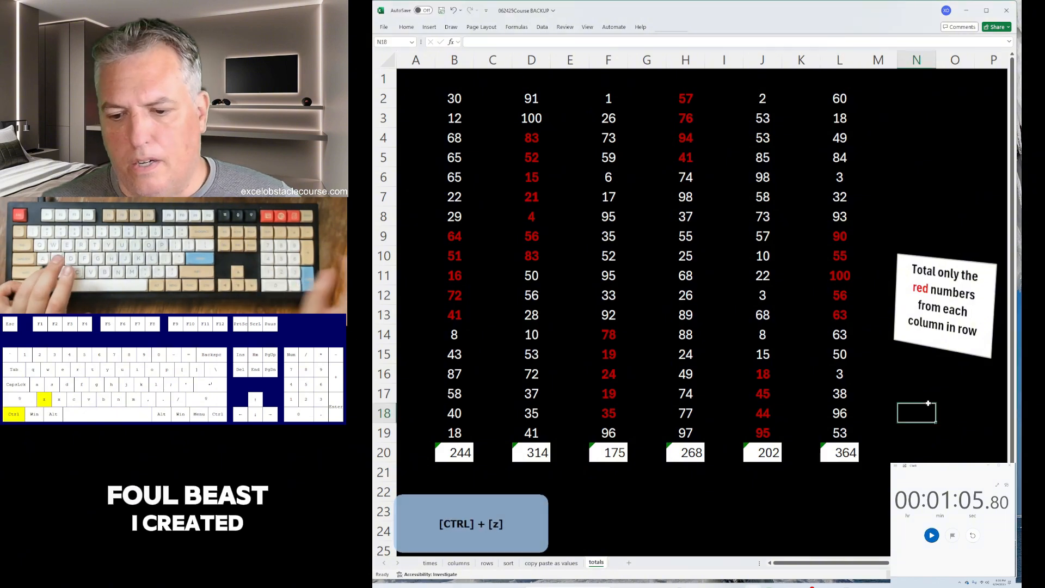
key(ctrl+z)
key(ctrl+z)
key(ctrl+z)
key(ctrl+z)
key(ctrl+z)
key(ctrl+z)
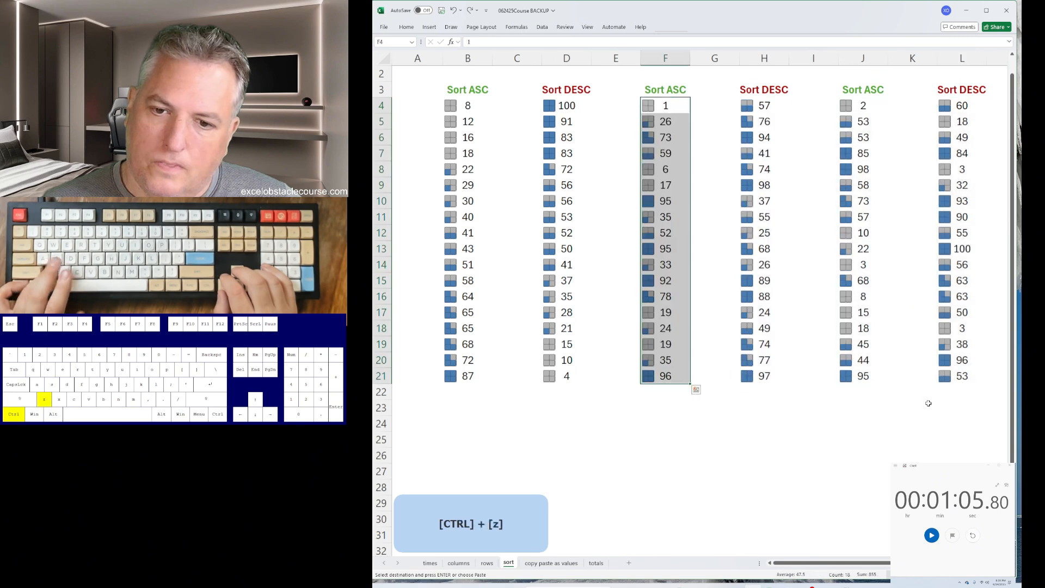
key(ctrl+z)
key(ctrl+z)
key(ctrl+z)
key(ctrl+z)
key(ctrl+z)
key(ctrl+z)
key(ctrl+z)
key(ctrl+z)
key(ctrl+z)
key(ctrl+z)
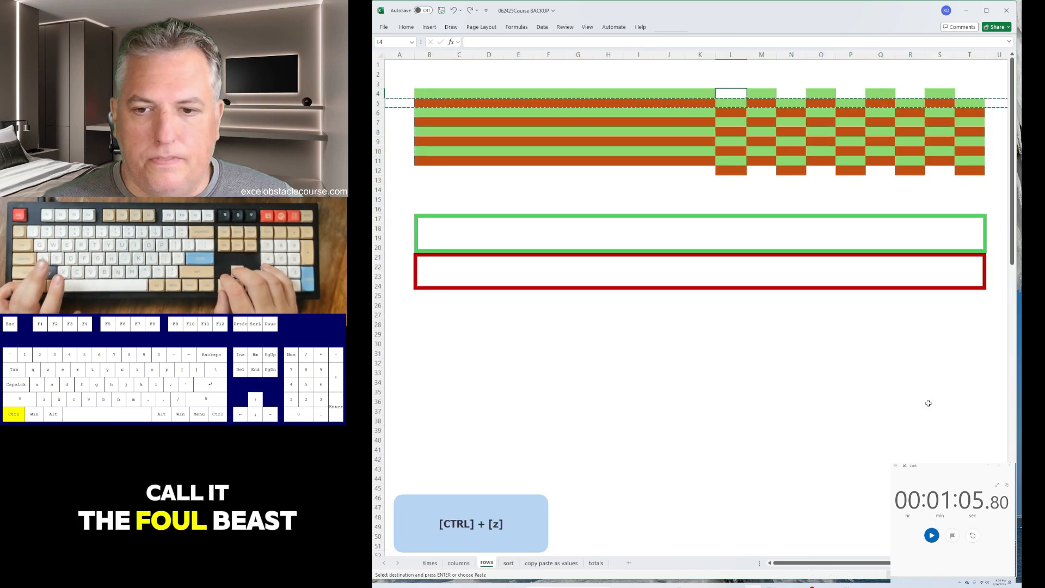
key(ctrl+z)
key(ctrl+z)
key(ctrl+z)
key(ctrl+z)
key(ctrl+z)
key(ctrl+z)
key(ctrl+z)
key(ctrl+z)
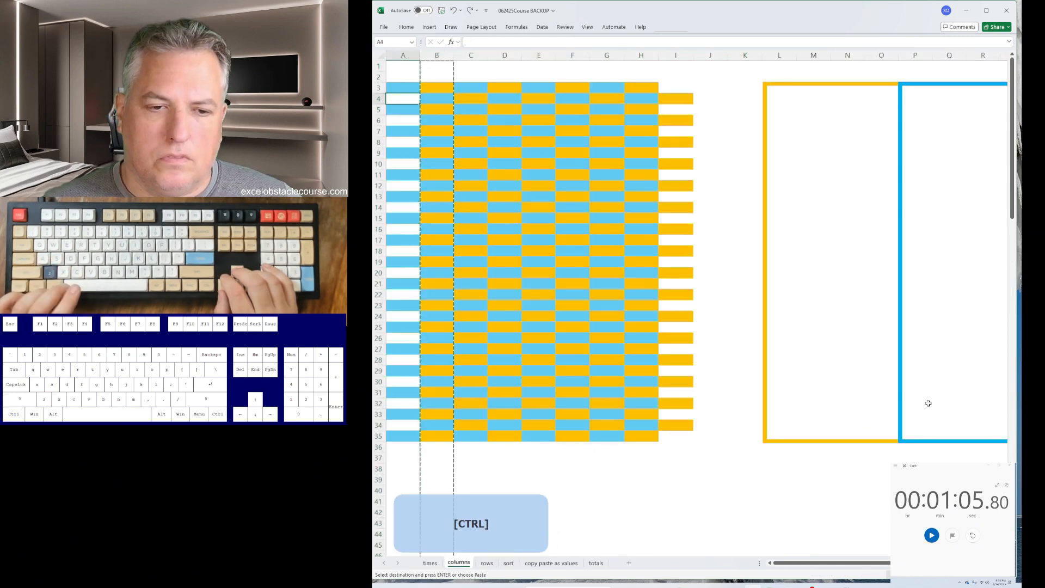
Step: Record 1:05.8 as the time for attempt 4 in cell B6 of the times sheet
key(ctrl+Page_Down)
key(ctrl+Page_Down)
key(ctrl+Page_Up)
key(ctrl+Page_Up)
key(ctrl+Page_Up)
key(ctrl+Page_Up)
key(ctrl+Page_Up)
key(Down)
key(Down)
key(Down)
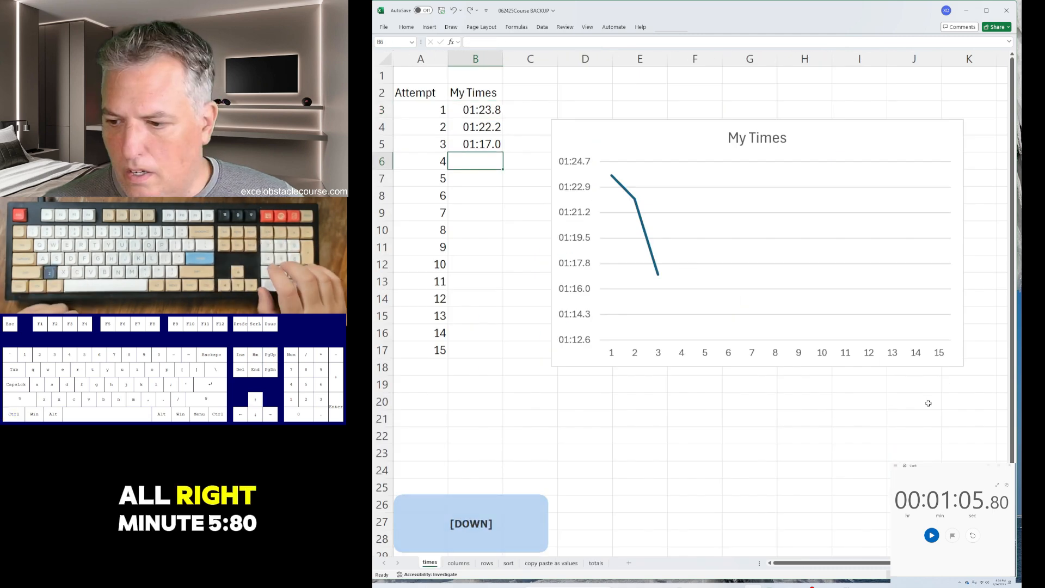
text(1:05.8)
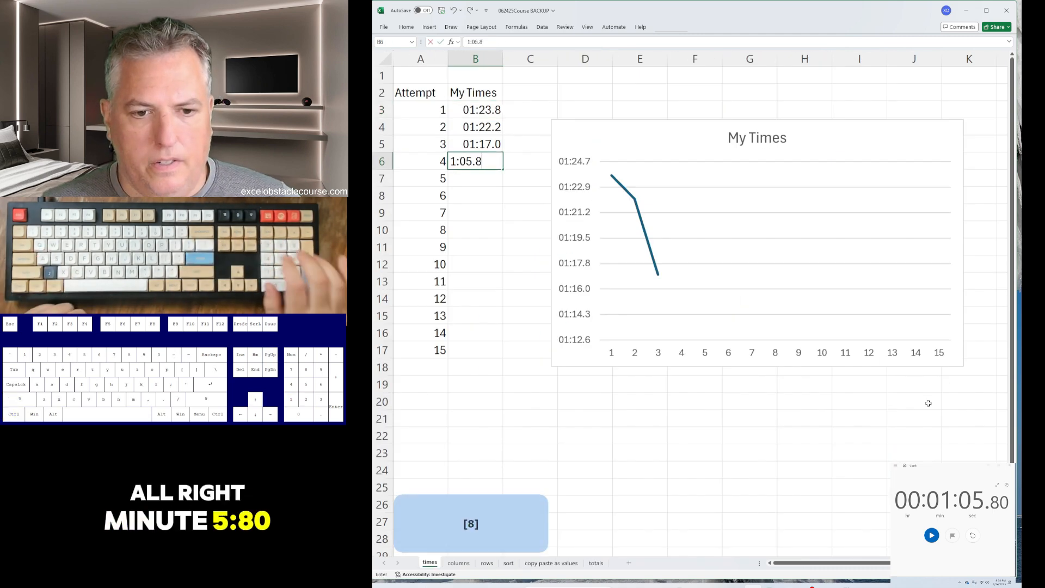
key(Return)
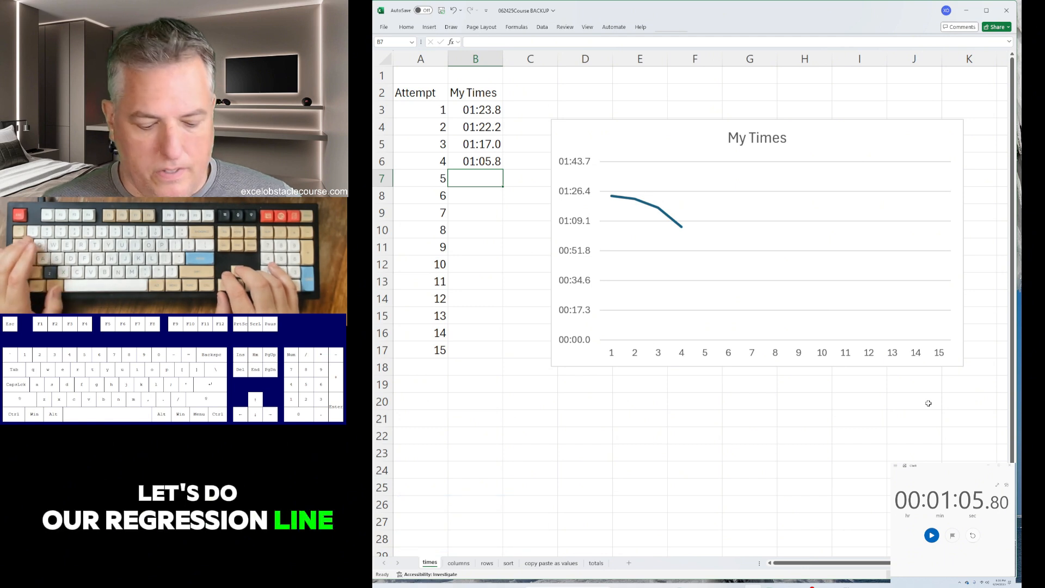
Step: Add a trendline to the My Times line chart
click(877, 210)
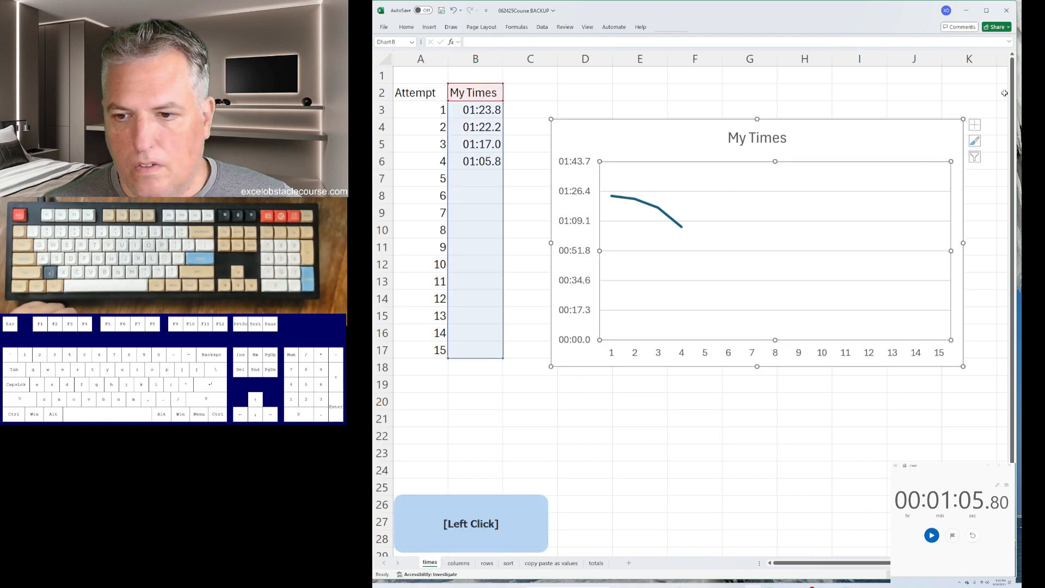
click(974, 127)
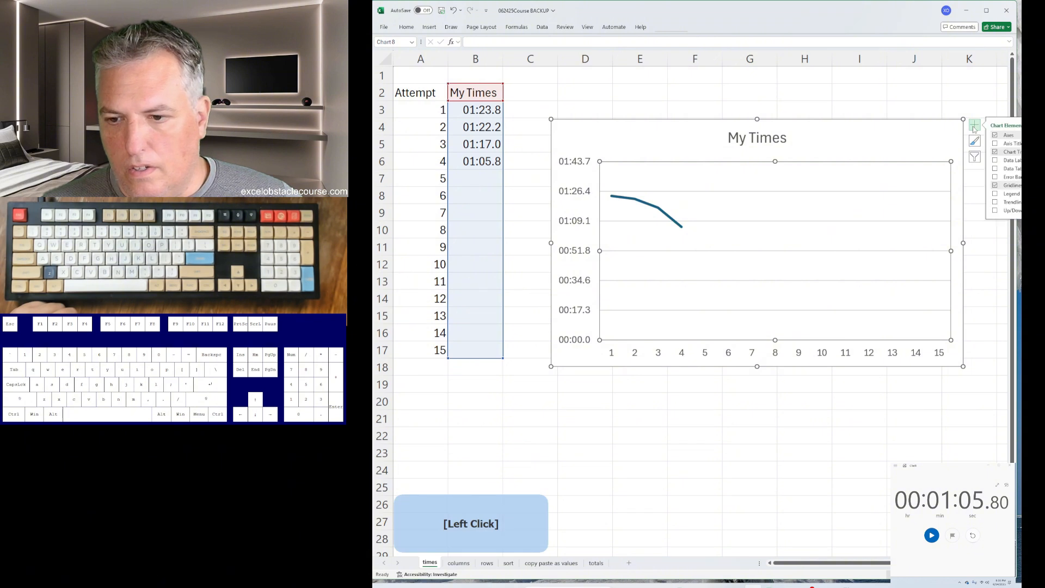
click(995, 202)
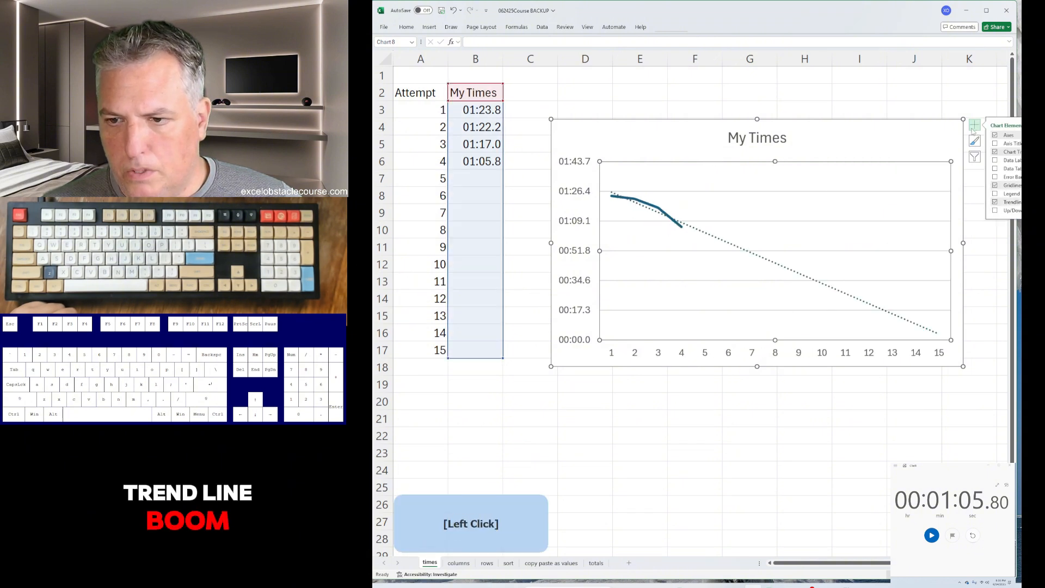
Step: Show the trendline's equation and R-squared value on the chart and move their label to the chart's upper-right corner
click(1020, 202)
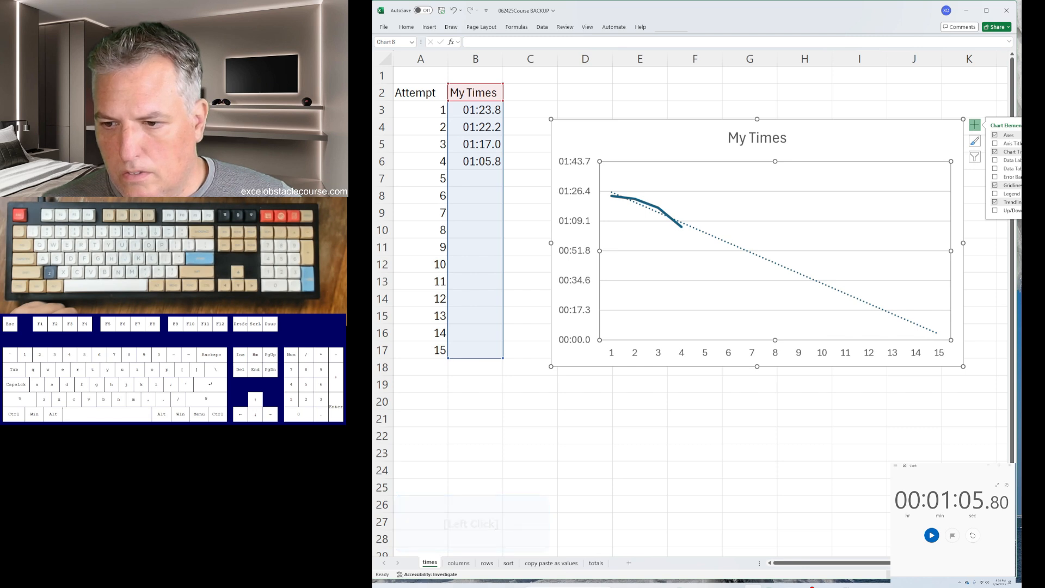
click(1021, 236)
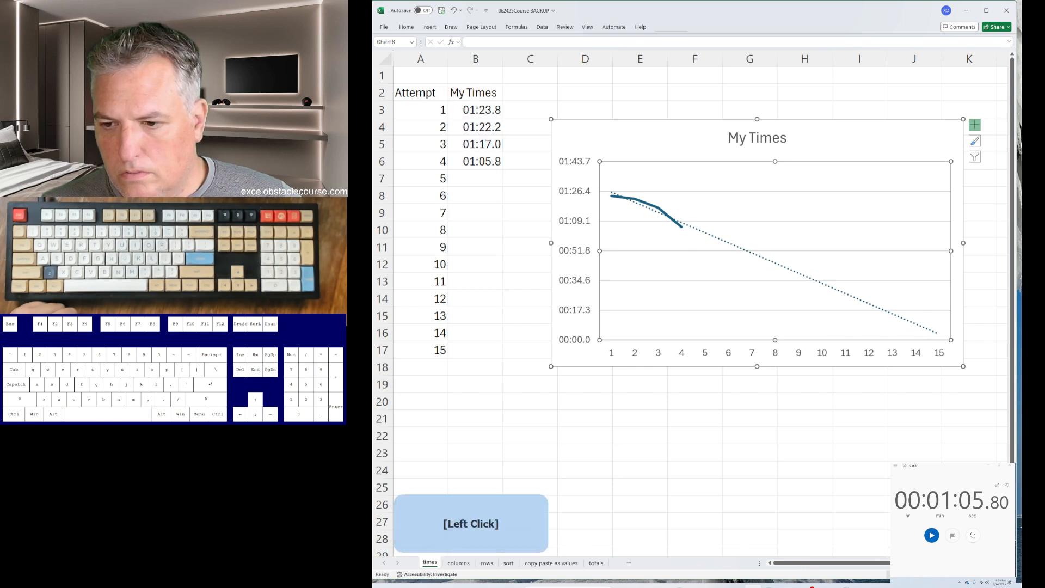
click(915, 305)
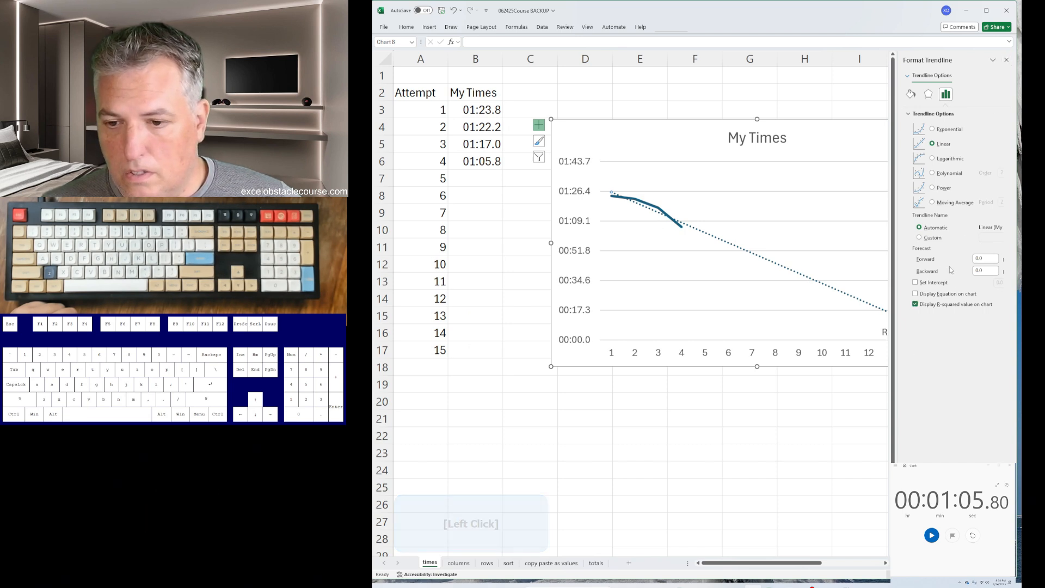
click(915, 294)
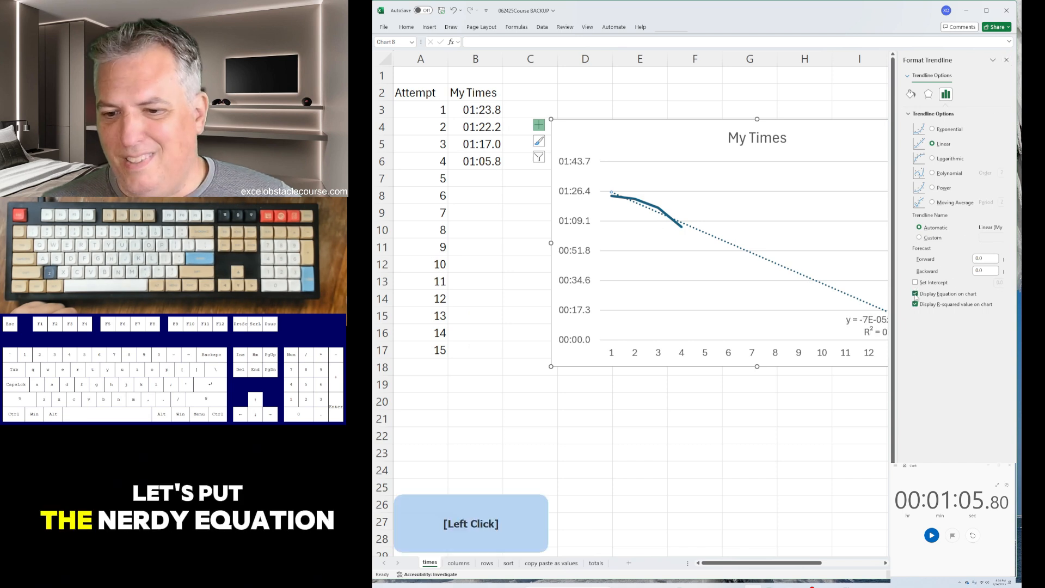
click(1006, 60)
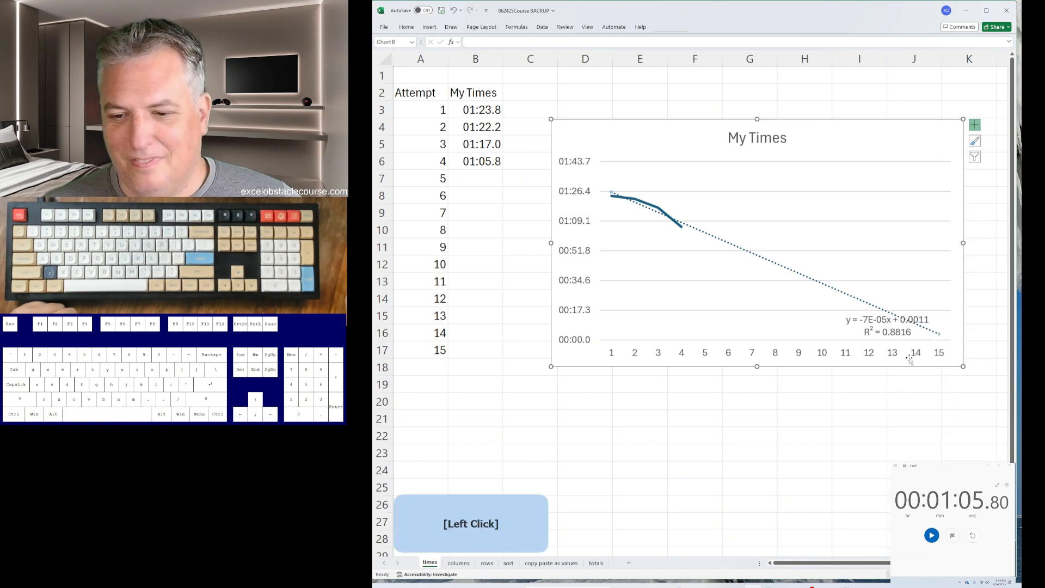
click(877, 326)
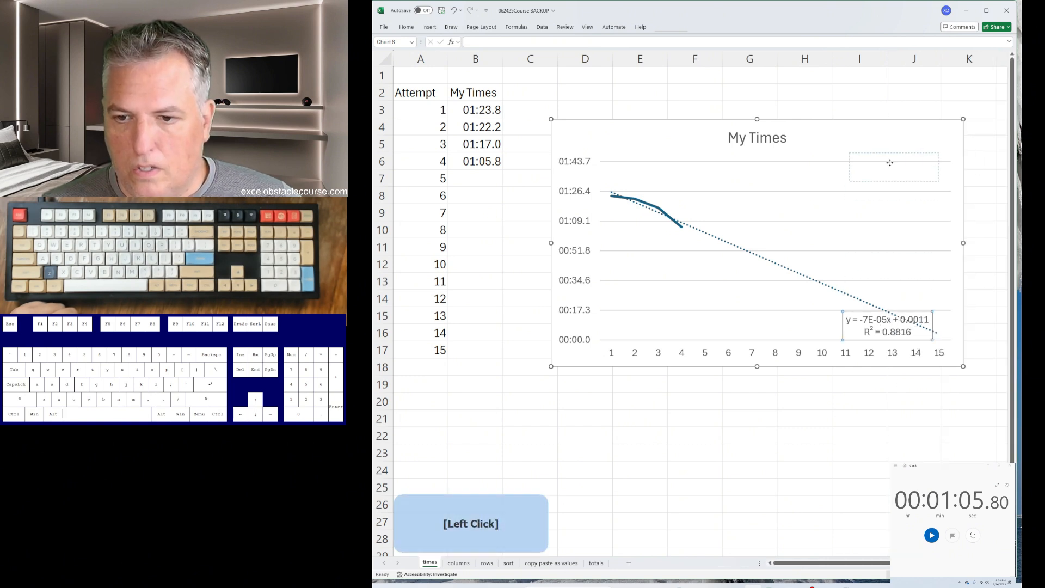
click(868, 423)
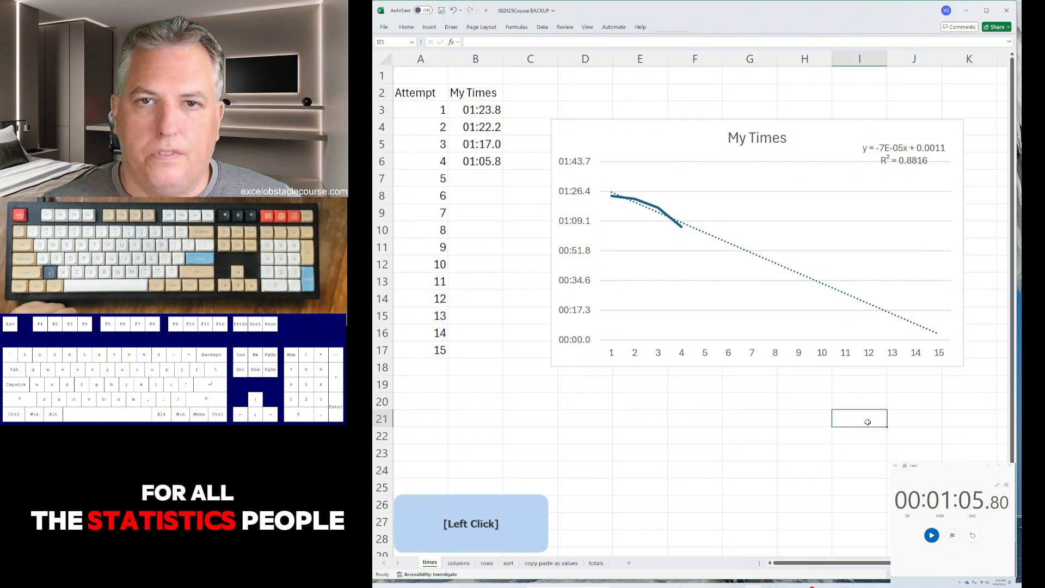
Step: Look through the exercise sheets for leftover edits and return to cell A4 of the columns sheet
key(ctrl+Page_Down)
key(ctrl+Page_Down)
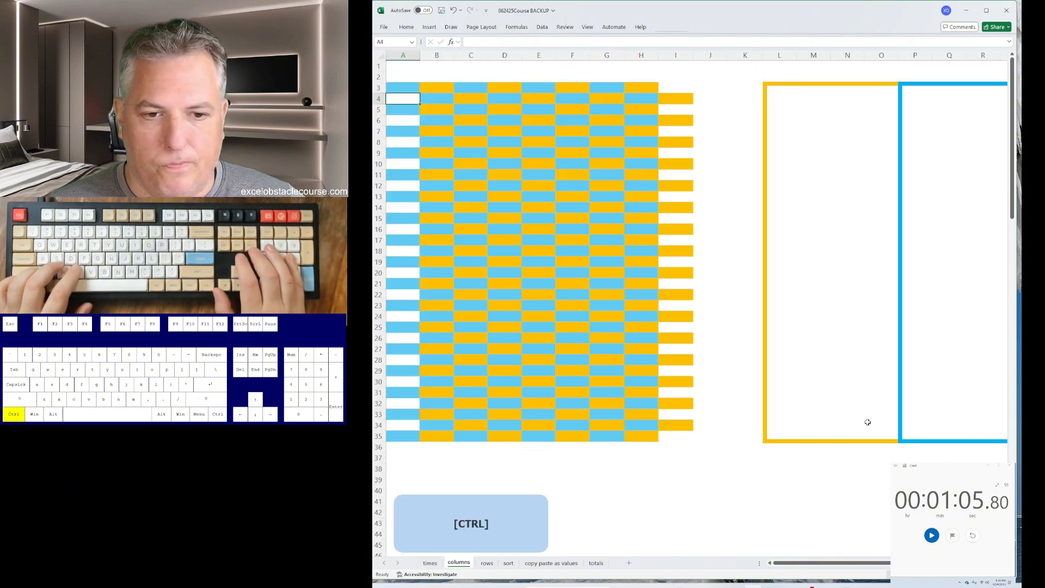
key(ctrl+Page_Down)
key(ctrl+Page_Down)
key(ctrl+Page_Down)
key(ctrl+Page_Up)
key(ctrl+Page_Up)
key(ctrl+Page_Up)
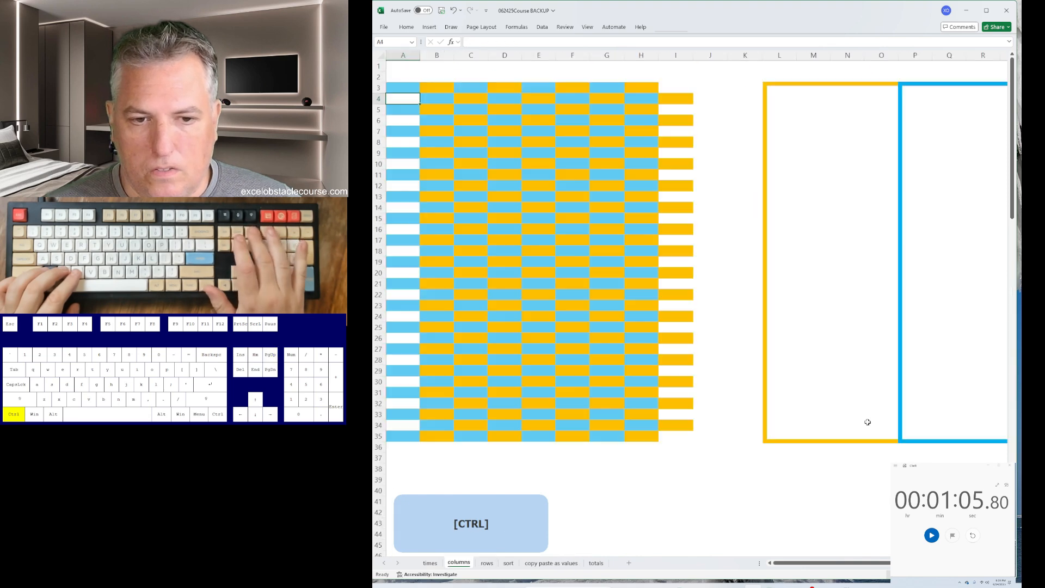
key(ctrl+Page_Down)
key(ctrl+Page_Down)
key(ctrl+Page_Up)
key(ctrl+Page_Up)
key(ctrl+Page_Up)
key(ctrl+Page_Up)
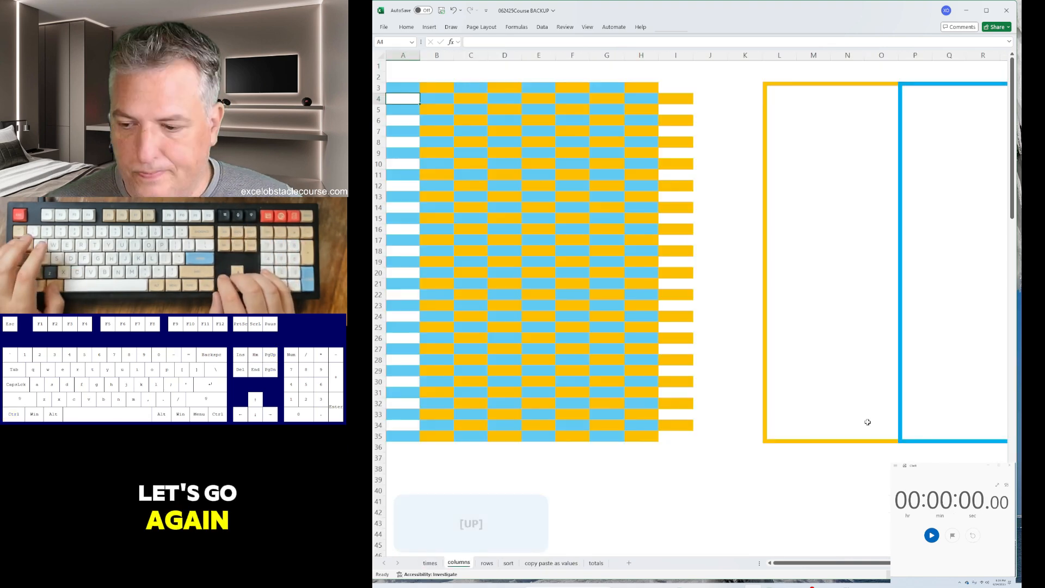
Step: Start the stopwatch and delete the blank cell A4 on the columns sheet, shifting cells left
key(alt+Tab)
key(ctrl+minus)
key(Return)
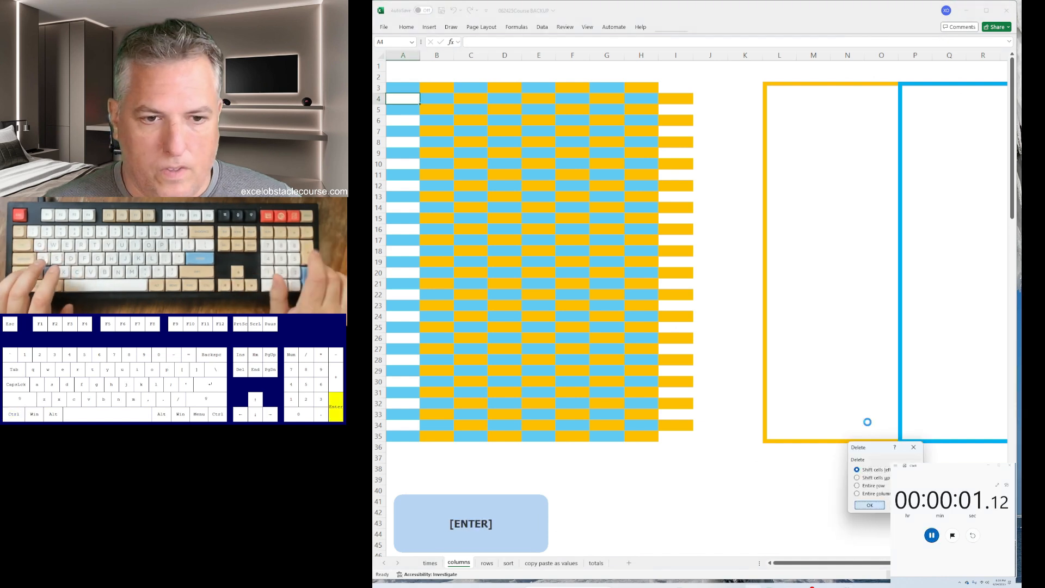
Step: Repeat the shift-left deletion on every second blank cell in column A from A6 through A34
key(Down)
key(Down)
key(F4)
key(Down)
key(Down)
key(F4)
key(Down)
key(Down)
key(F4)
key(Down)
key(Down)
key(F4)
key(Down)
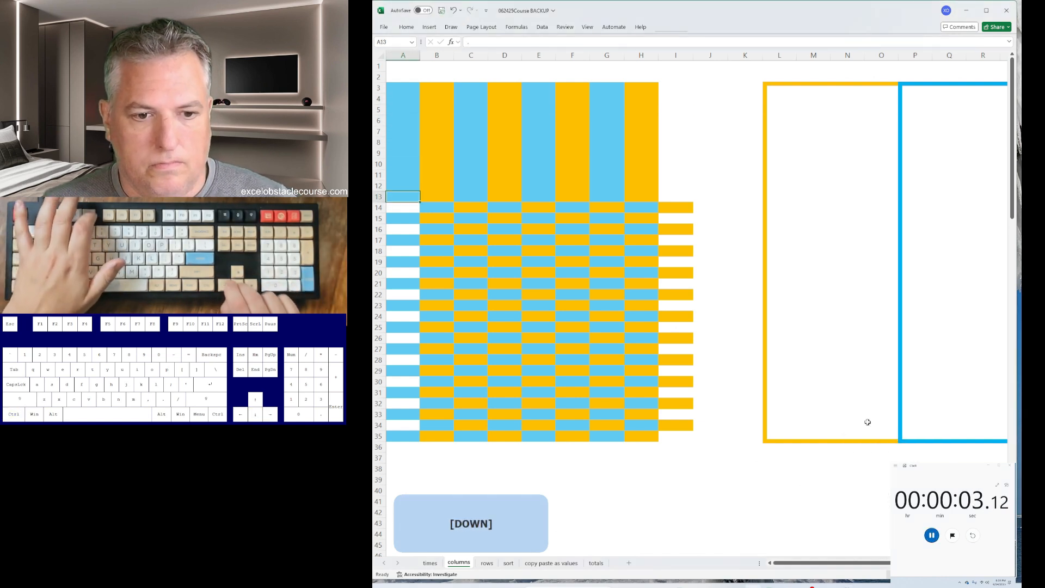
key(Down)
key(F4)
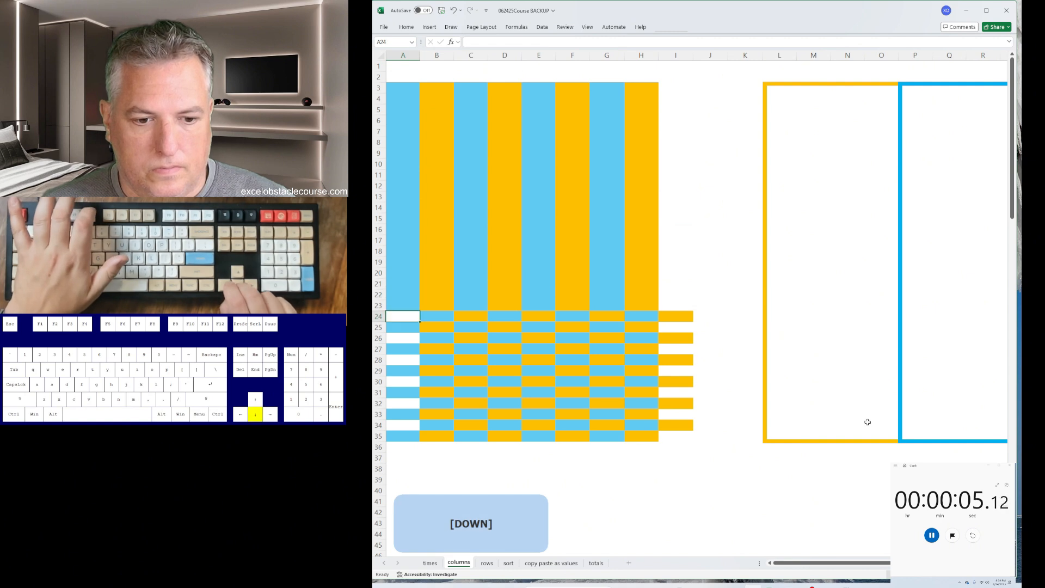
key(Down)
key(Down)
key(F4)
key(Down)
key(Down)
key(F4)
key(Down)
key(Down)
key(F4)
key(Down)
key(Down)
key(F4)
key(Down)
key(Down)
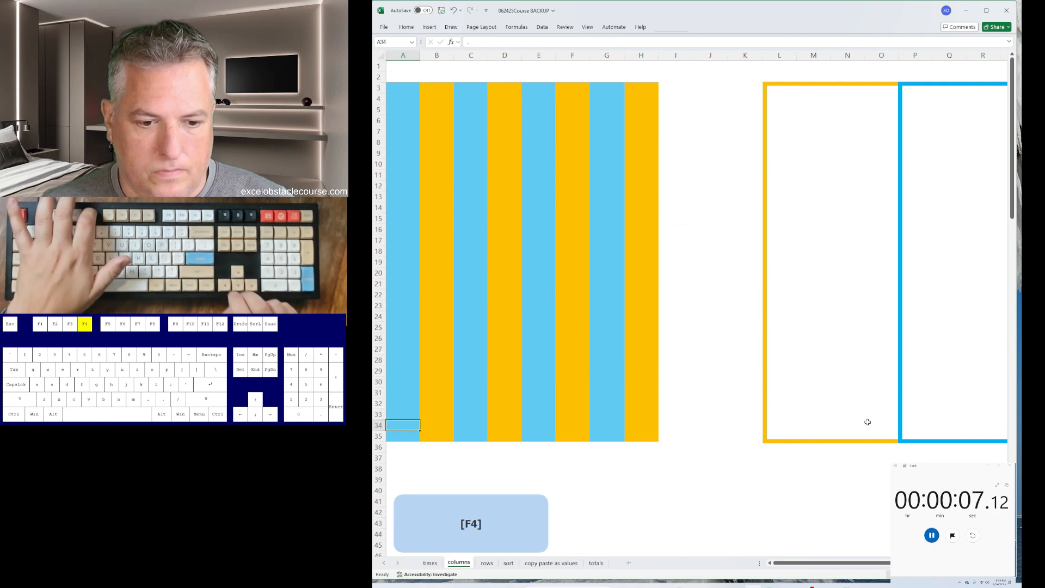
Step: Cut orange column B and insert it before column A
key(ctrl+space)
key(ctrl+x)
key(ctrl+Left)
key(ctrl+space)
key(ctrl+plus)
Step: Insert orange column D before column A so that columns A and B are both orange
key(Right)
key(Right)
key(Right)
key(ctrl+space)
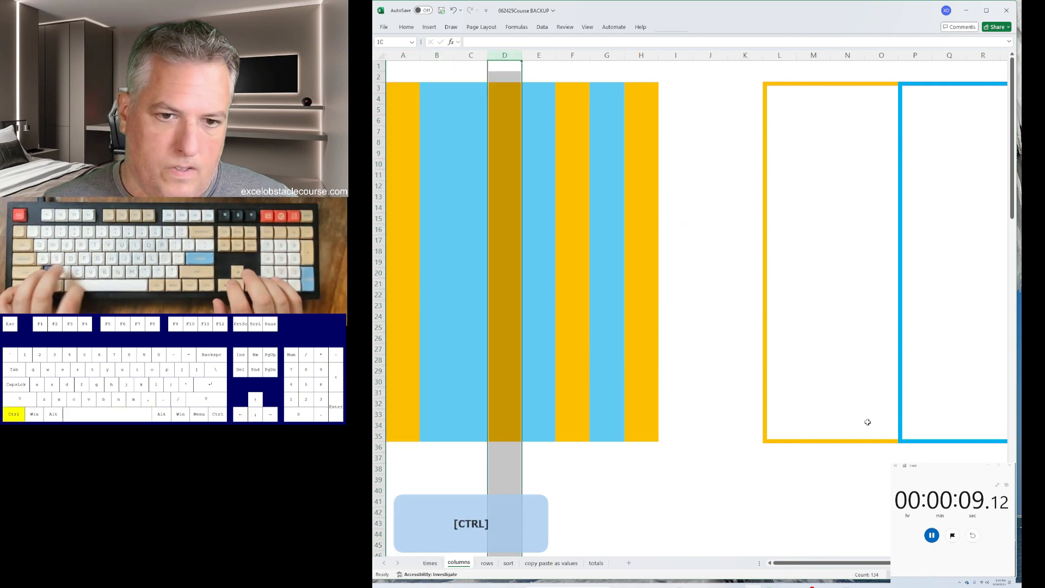
key(ctrl+x)
key(ctrl+Left)
key(ctrl+space)
key(ctrl+plus)
Step: Cut orange column I and insert it before blue column H, next to the orange column G
key(ctrl+Down)
key(ctrl+Right)
key(ctrl+space)
key(ctrl+x)
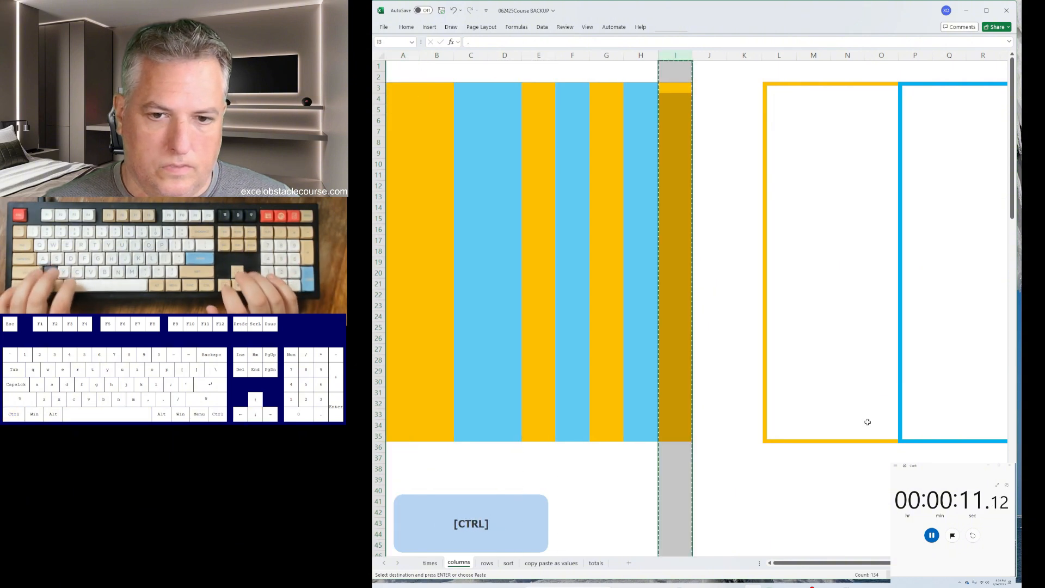
key(Left)
key(Left)
key(ctrl+space)
key(ctrl+plus)
Step: Insert the cut orange columns G:H before blue column F
key(ctrl+Left)
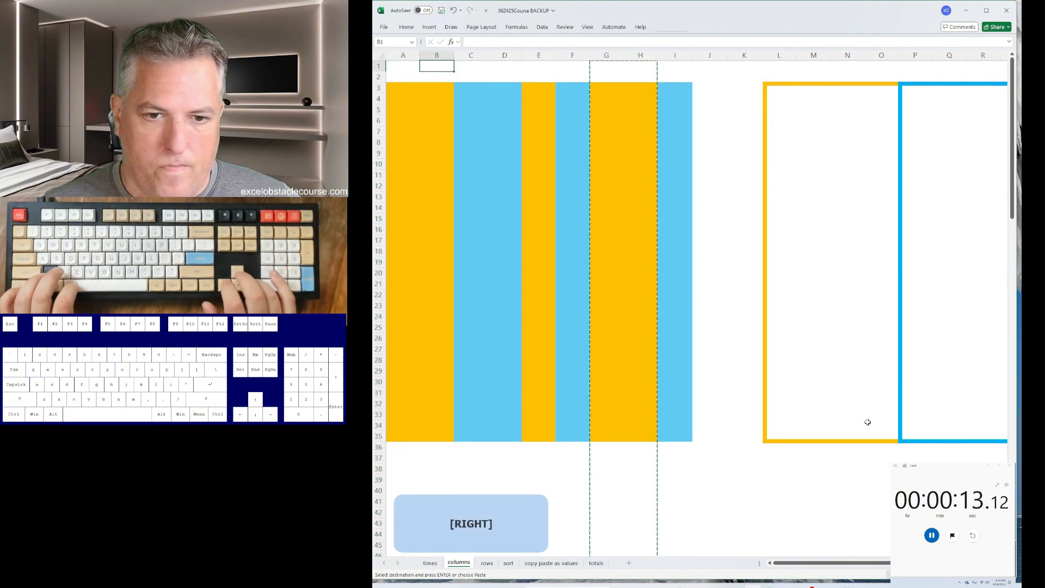
key(Right)
key(Right)
key(Right)
key(ctrl+space)
key(ctrl+plus)
Step: Cut the three orange columns E:G and insert them before column A
key(ctrl+Left)
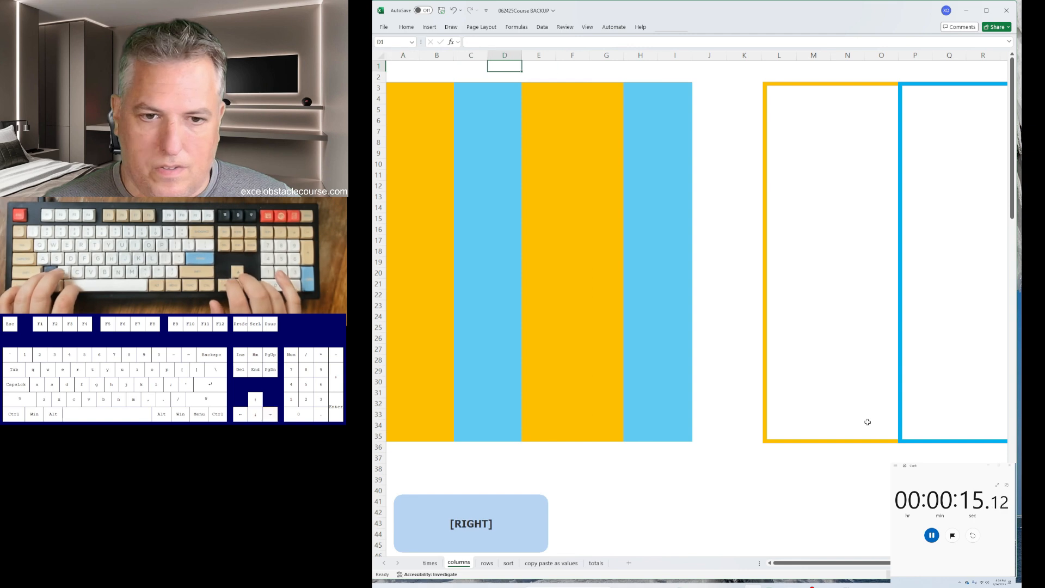
key(Right)
key(ctrl+space)
key(shift+Right)
key(shift+Right)
key(ctrl+x)
key(ctrl+Left)
key(ctrl+space)
key(ctrl+plus)
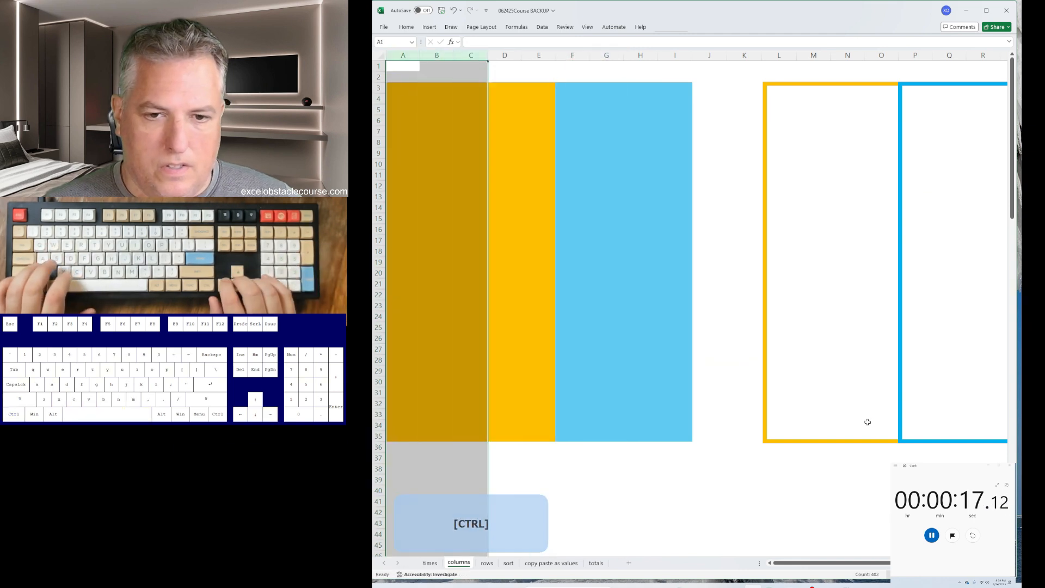
Step: Delete the surplus orange column A
key(ctrl+Left)
key(ctrl+space)
key(ctrl+minus)
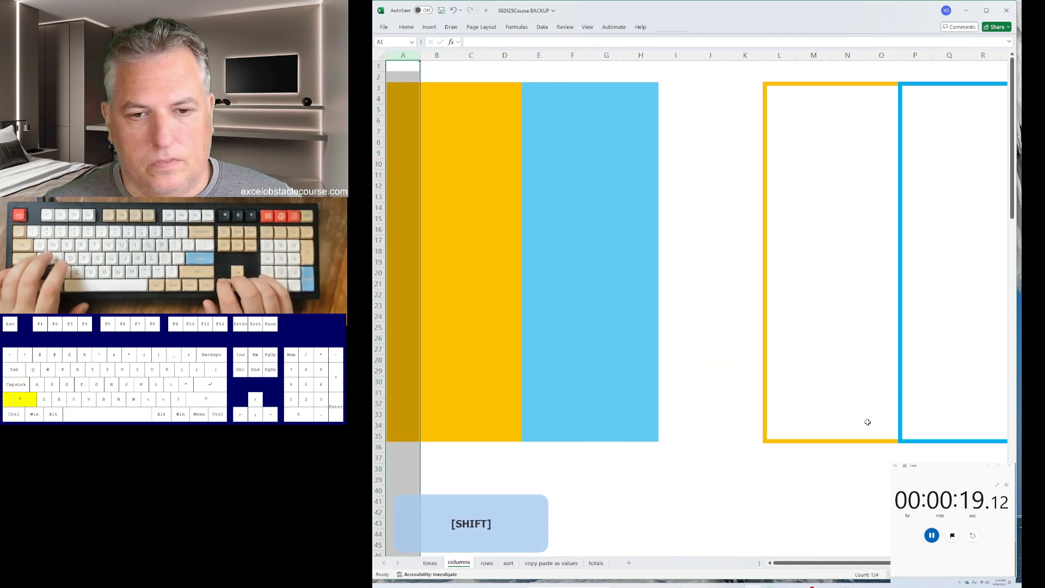
Step: Insert 11 columns at A:K to push the colour blocks into their matching frames, and open the rows sheet
key(shift+Right)
key(shift+Right)
key(shift+Right)
key(shift+Right)
key(shift+Right)
key(shift+Right)
key(shift+Right)
key(shift+Right)
key(shift+Right)
key(shift+Right)
key(shift+Right)
key(shift+Right)
key(shift+Right)
key(shift+Right)
key(shift+Left)
key(shift+Left)
key(shift+Left)
key(shift+Left)
key(ctrl+plus)
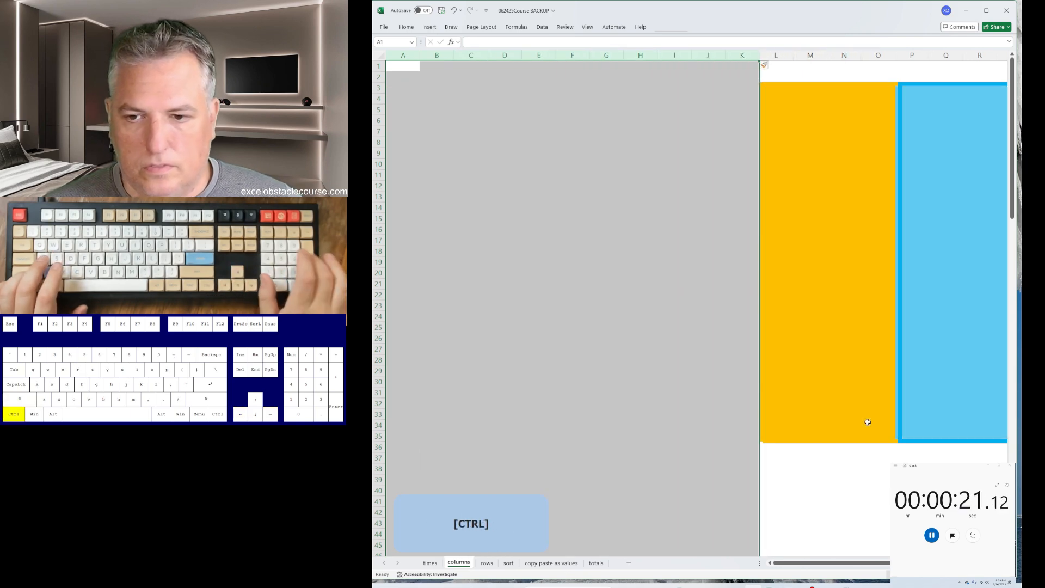
key(ctrl+Page_Down)
key(ctrl+minus)
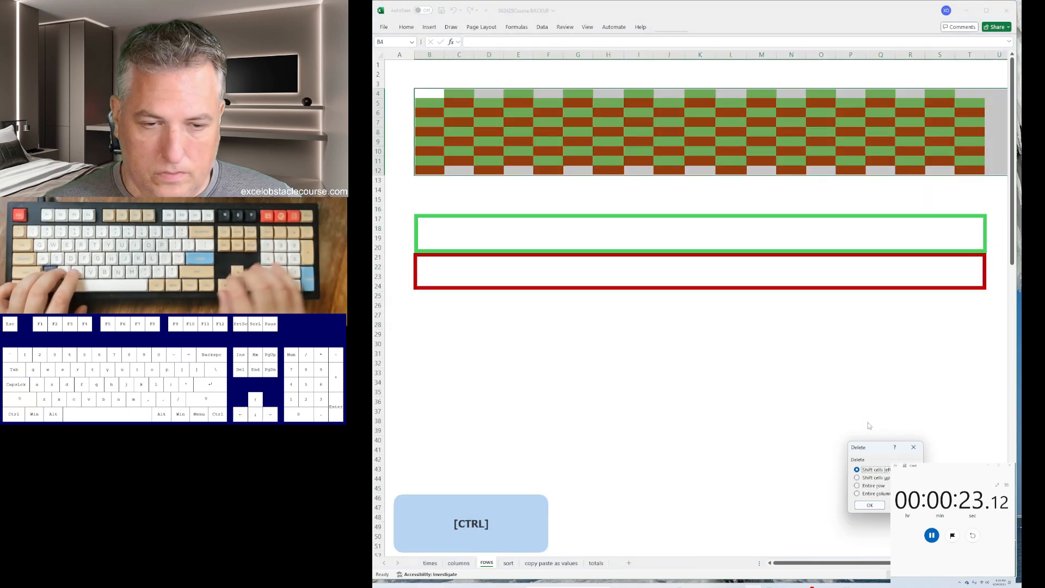
key(Up)
key(Escape)
Step: Delete blank cell B4 in the colour grid, shifting the cells below it up
key(shift+BackSpace)
key(ctrl+minus)
key(Down)
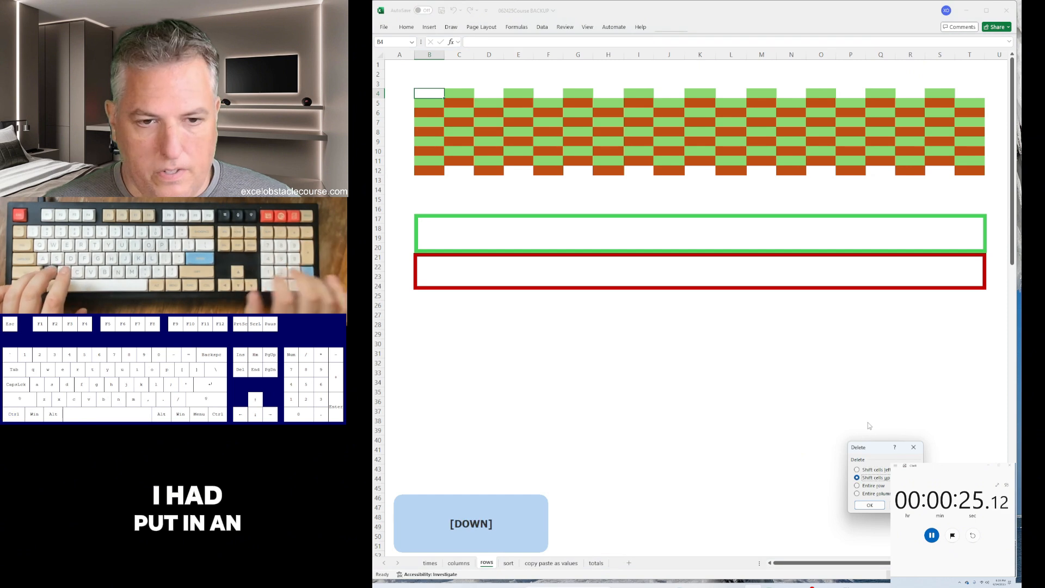
key(Return)
Step: Repeat the shift-up deletion on the blank row 4 cell in every second column from D to T
key(Right)
key(Right)
key(F4)
key(Right)
key(Right)
key(F4)
key(Right)
key(Right)
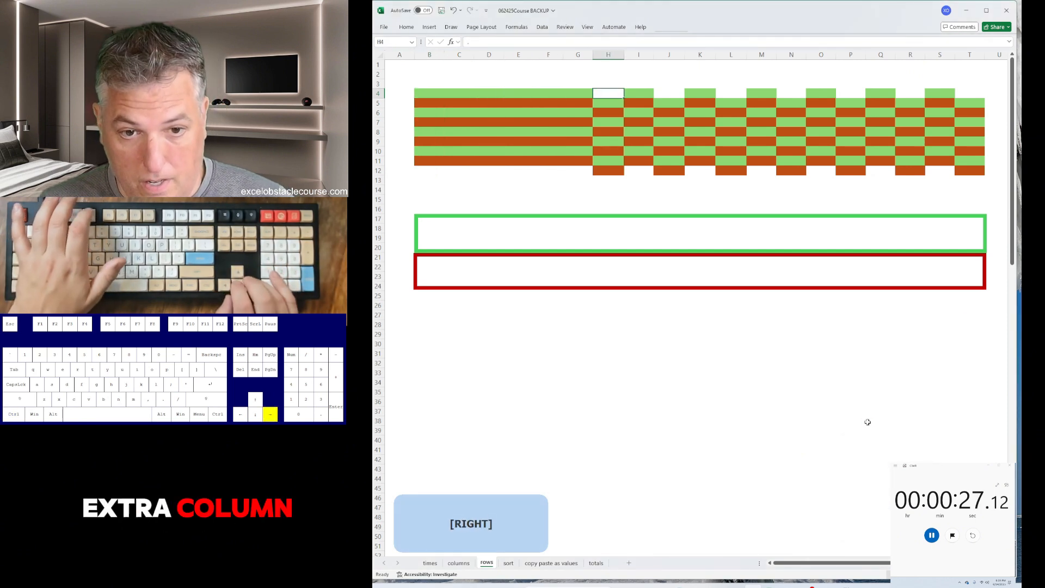
key(F4)
key(Right)
key(Right)
key(F4)
key(Right)
key(Right)
key(F4)
key(Right)
key(Right)
key(F4)
key(Right)
key(Right)
key(F4)
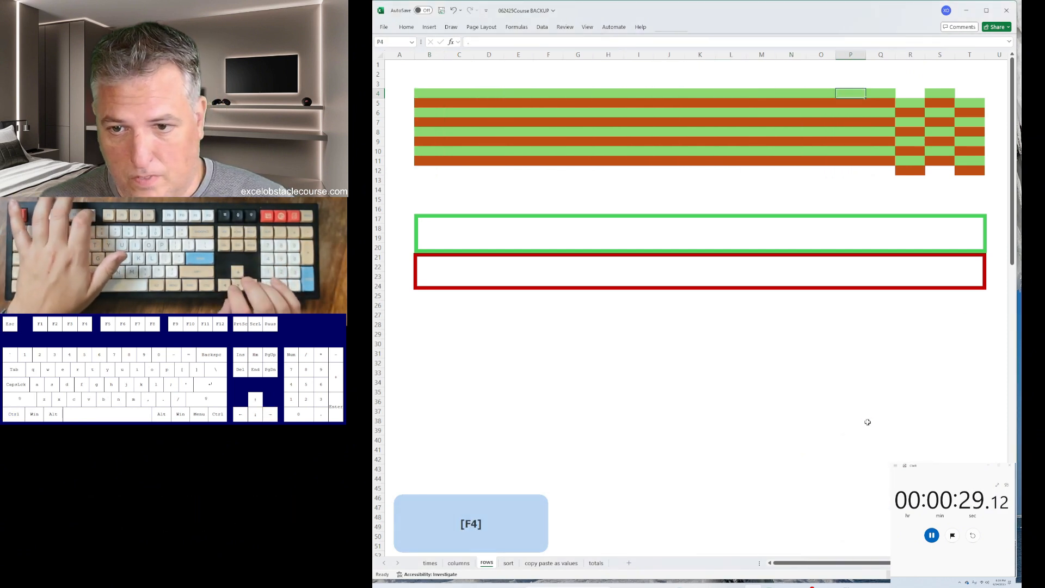
key(Right)
key(Right)
key(F4)
key(Right)
key(Right)
key(F4)
Step: Cut orange row 5 and insert it before orange row 11
key(Down)
key(shift+space)
key(ctrl+c)
key(ctrl+Down)
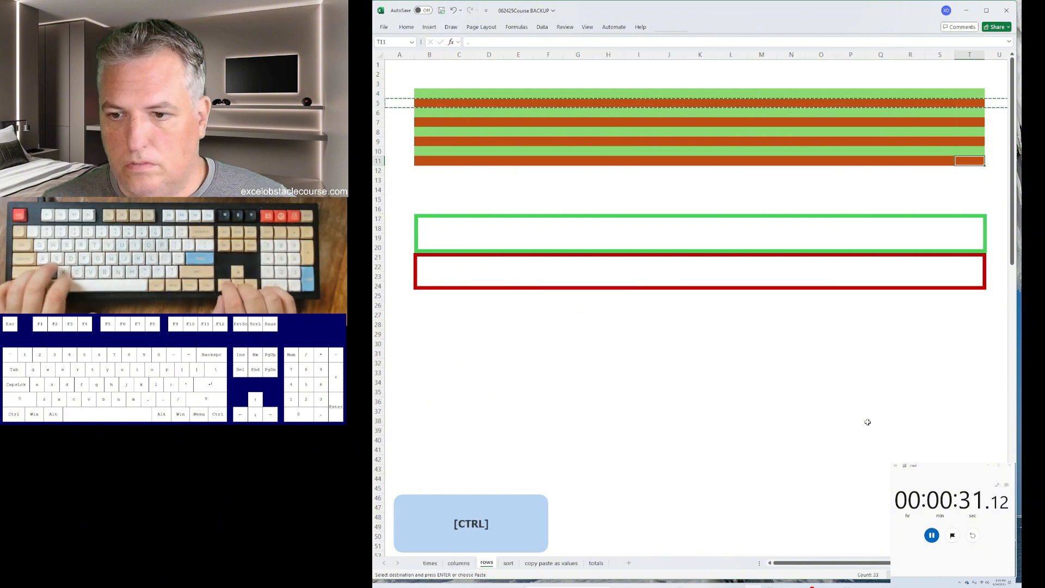
key(shift+space)
key(ctrl+plus)
Step: Cut orange row 8 and insert it before row 10
key(Up)
key(Up)
key(shift+space)
key(ctrl+x)
key(Down)
key(Down)
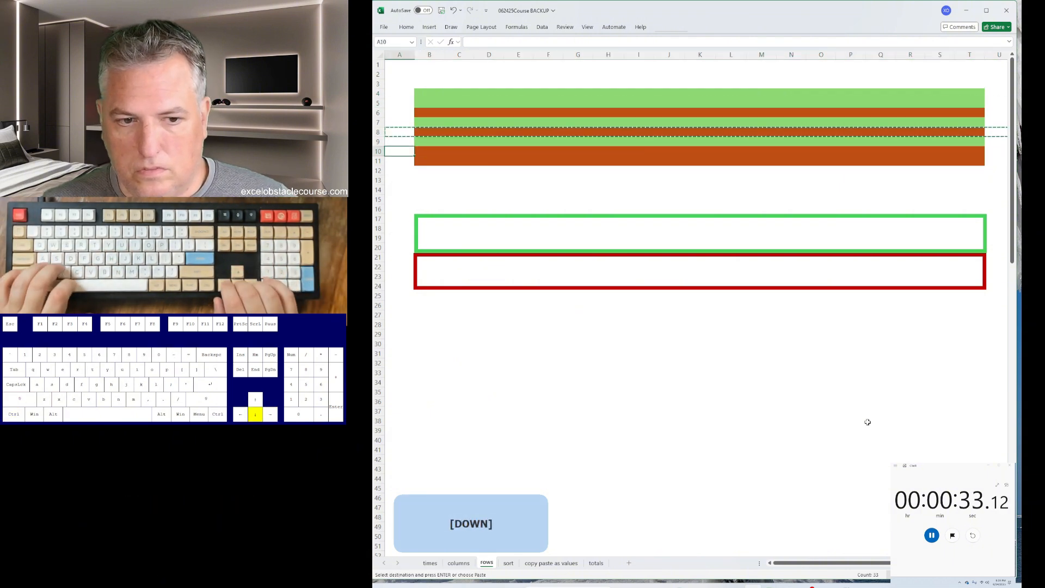
key(shift+space)
key(ctrl+plus)
Step: Cut orange row 6 and insert it before row 8, directly above the other orange rows
key(Up)
key(Up)
key(Up)
key(shift+space)
key(ctrl+x)
key(Down)
key(Down)
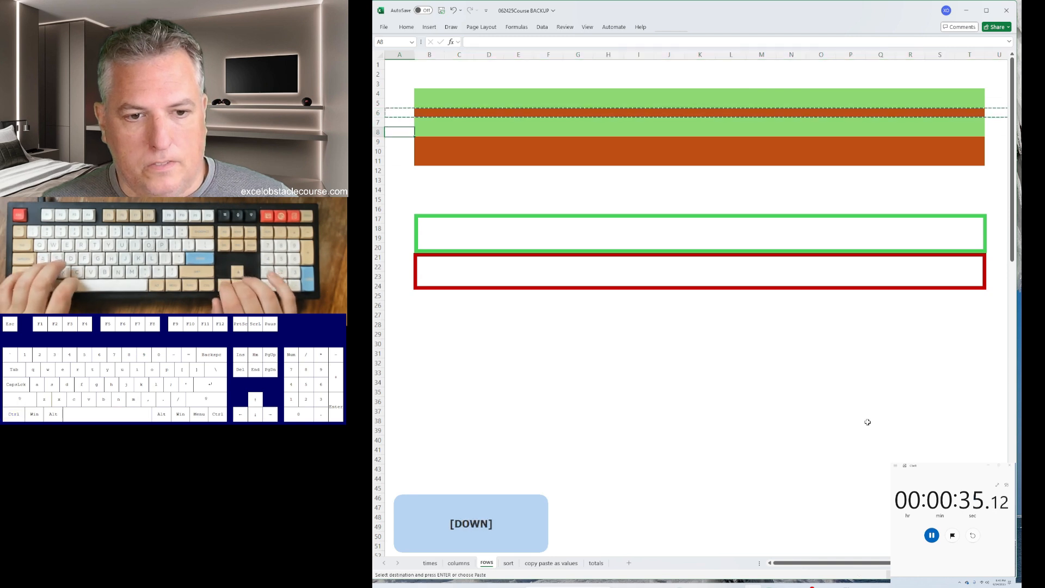
key(shift+space)
key(ctrl+plus)
Step: Insert 13 rows at rows 4:16 to push the green and orange bands into their matching frames
key(Up)
key(Up)
key(Up)
key(shift+space)
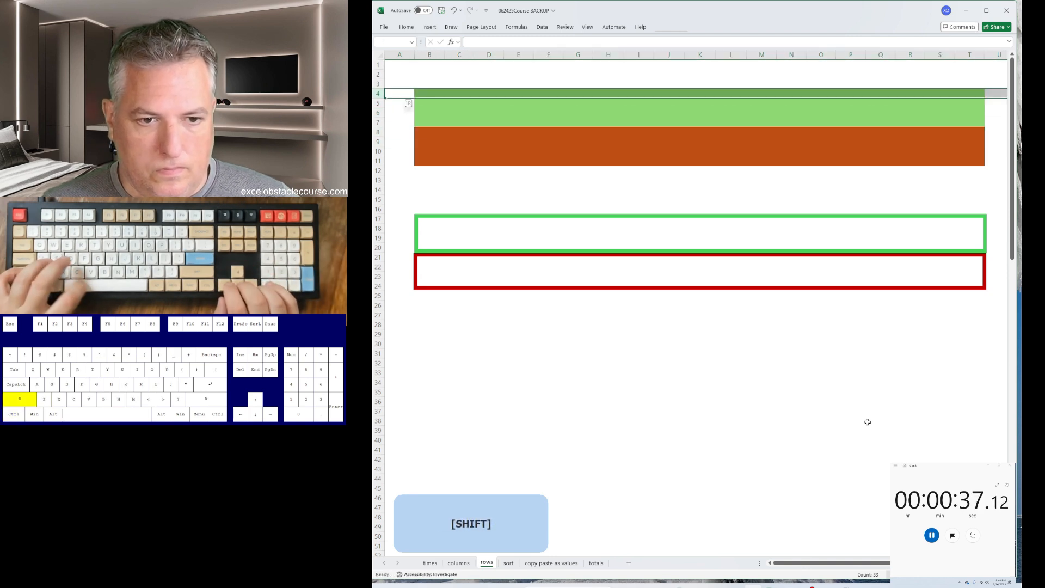
key(shift+Down)
key(shift+Down)
key(shift+Down)
key(shift+Down)
key(shift+Down)
key(shift+Down)
key(shift+Down)
key(shift+Down)
key(shift+Down)
key(shift+Down)
key(shift+Down)
key(shift+Down)
key(ctrl+plus)
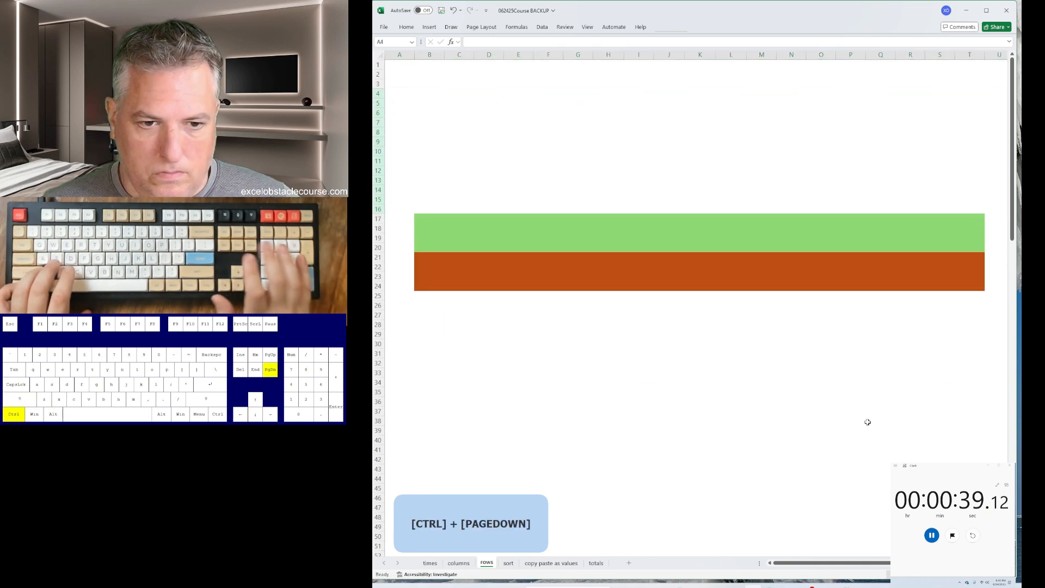
Step: On the sort sheet, sort the column B list ascending and the column D list descending
key(ctrl+Page_Down)
key(a)
key(s)
key(a)
key(ctrl+Right)
key(alt)
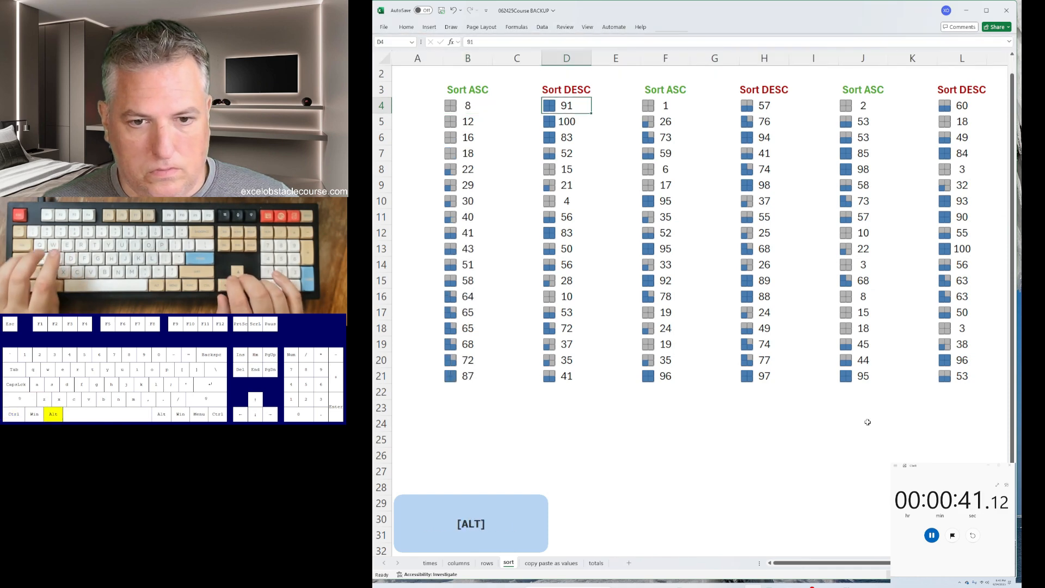
key(a)
key(s)
key(d)
Step: Sort the column F list ascending and the column H list descending
key(ctrl+Right)
key(alt+a)
key(s)
key(a)
key(ctrl+Right)
key(alt+a)
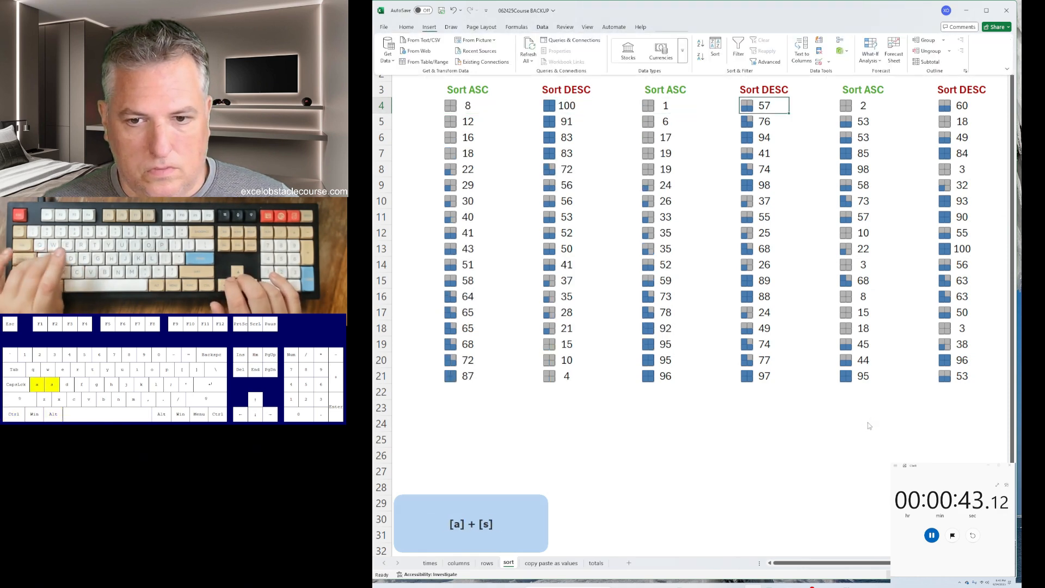
key(s)
key(d)
Step: Sort the column J list ascending and the column L list descending
key(ctrl+Right)
key(alt+a)
key(s)
key(a)
key(ctrl+Right)
key(alt+a)
key(s)
key(d)
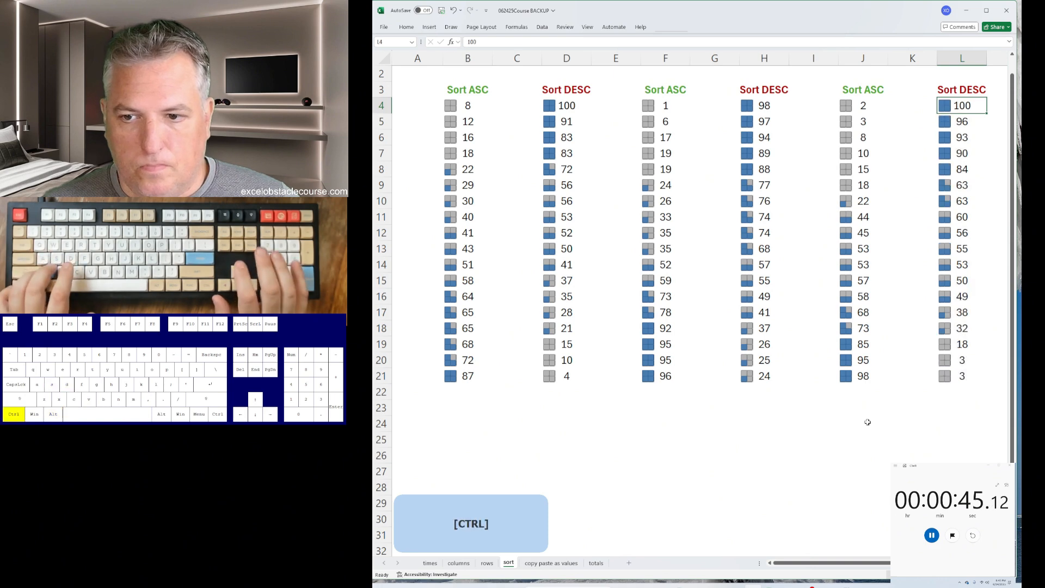
Step: On the copy paste as values sheet, copy the red table C5:F13 and paste it as values into the red frame at J18
key(ctrl+Page_Down)
key(ctrl+a)
key(ctrl+c)
key(ctrl+Down)
key(ctrl+Down)
key(ctrl+Right)
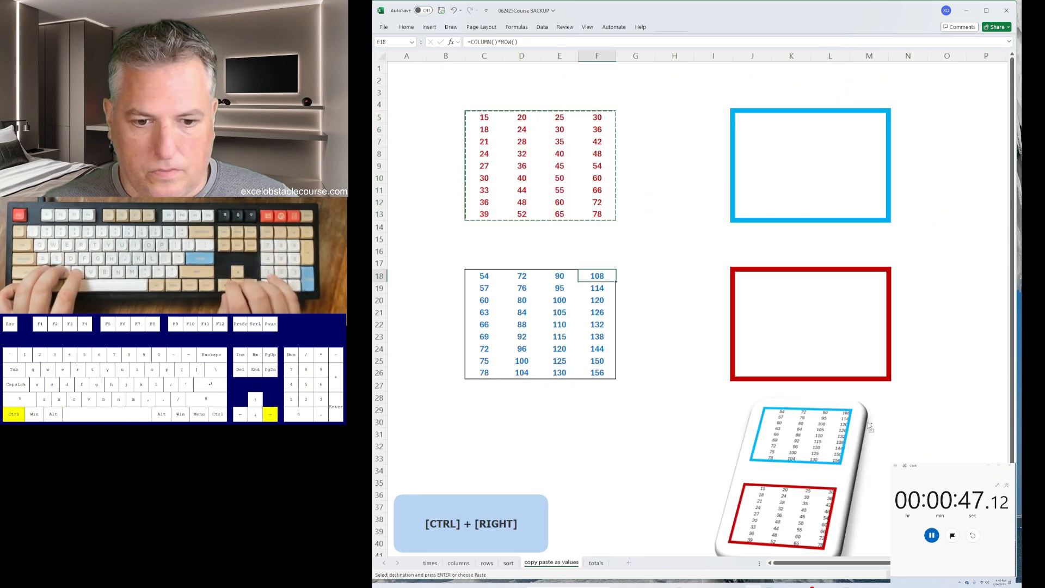
key(Right)
key(Right)
key(ctrl+shift+v)
Step: Copy the blue table C18:F26 and paste it as values into the blue frame at J5
key(ctrl+Left)
key(ctrl+a)
key(ctrl+c)
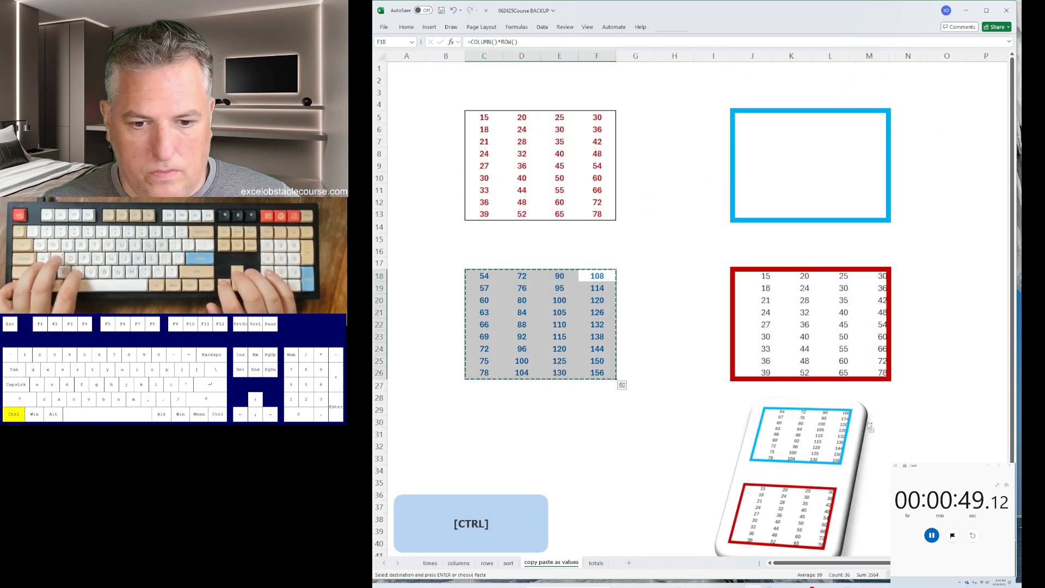
key(ctrl+Up)
key(ctrl+Up)
key(ctrl+Right)
key(ctrl+Left)
key(Right)
key(ctrl+shift+v)
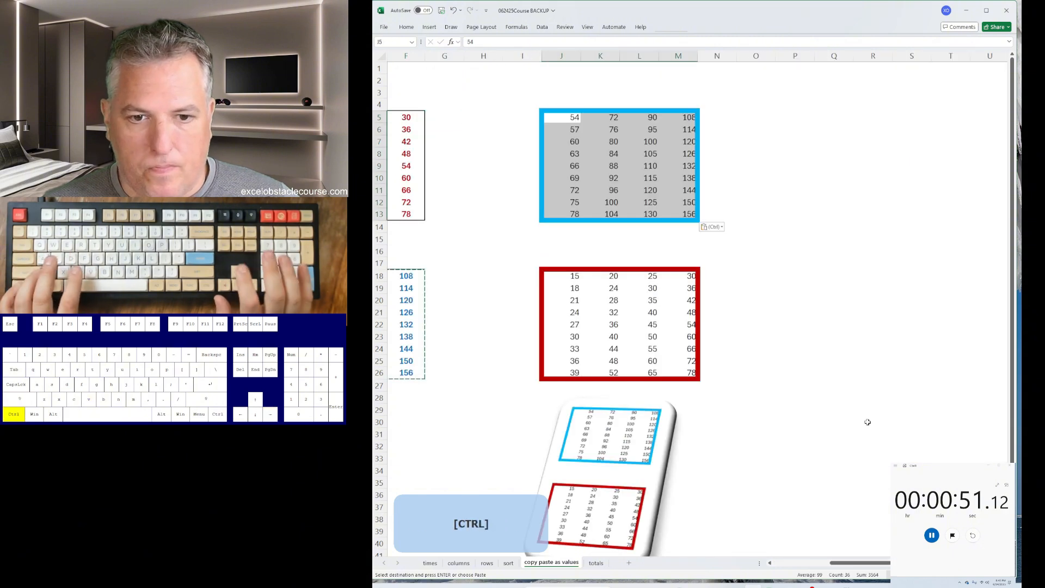
Step: On the totals sheet, sum the red numbers B9:B13 in cell B20
key(ctrl+Page_Down)
key(alt+equal)
key(Down)
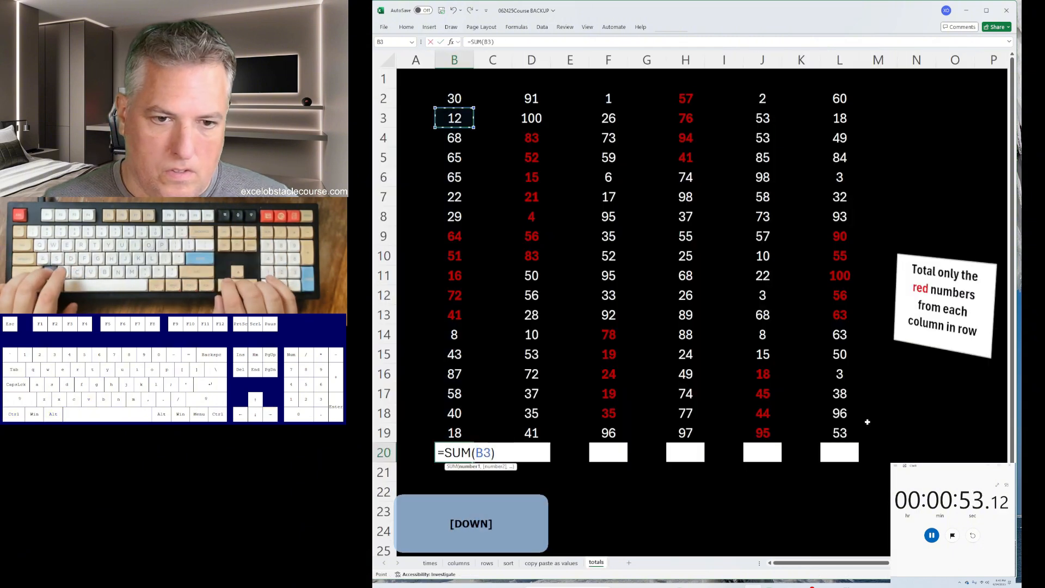
key(Return)
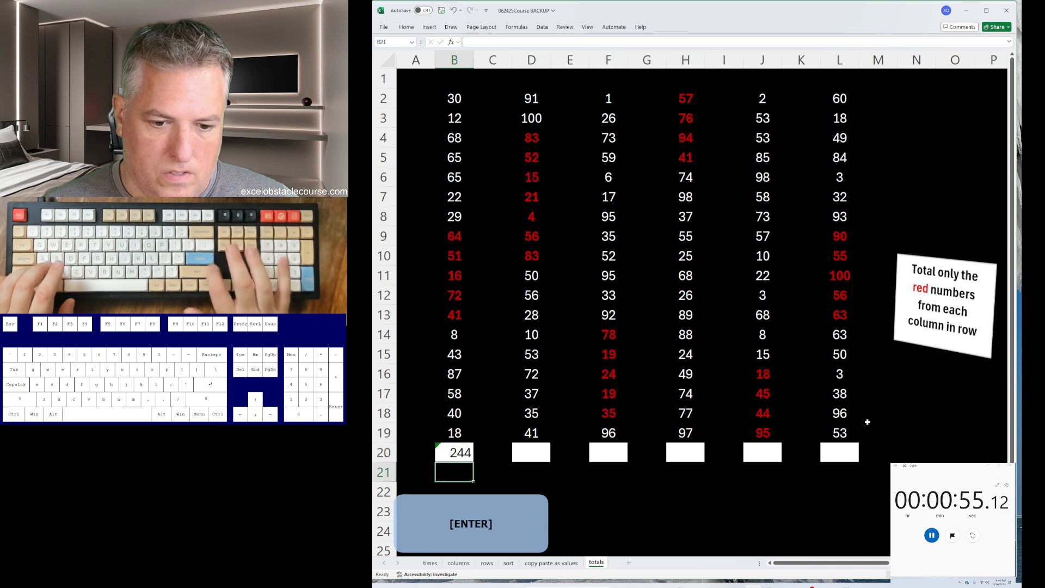
Step: Sum the red numbers D4:D10 in cell D20
key(Right)
key(alt+equal)
key(Down)
key(Down)
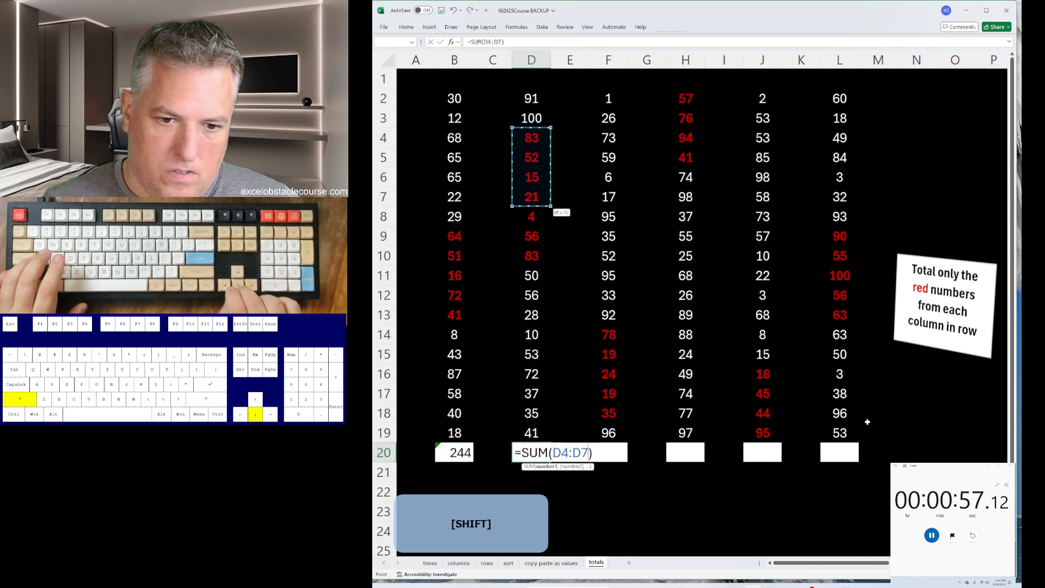
key(Return)
Step: Sum the red numbers F14:F18 in cell F20
key(Right)
key(Right)
key(alt+equal)
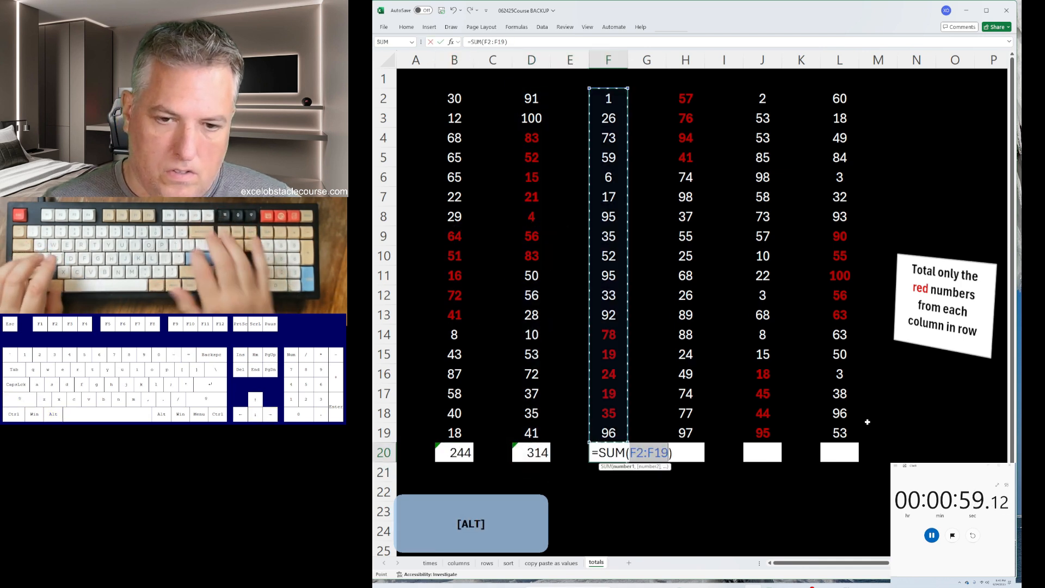
key(Down)
key(Down)
key(shift+Up)
key(Return)
Step: Sum the red numbers H2:H5 in cell H20
key(Up)
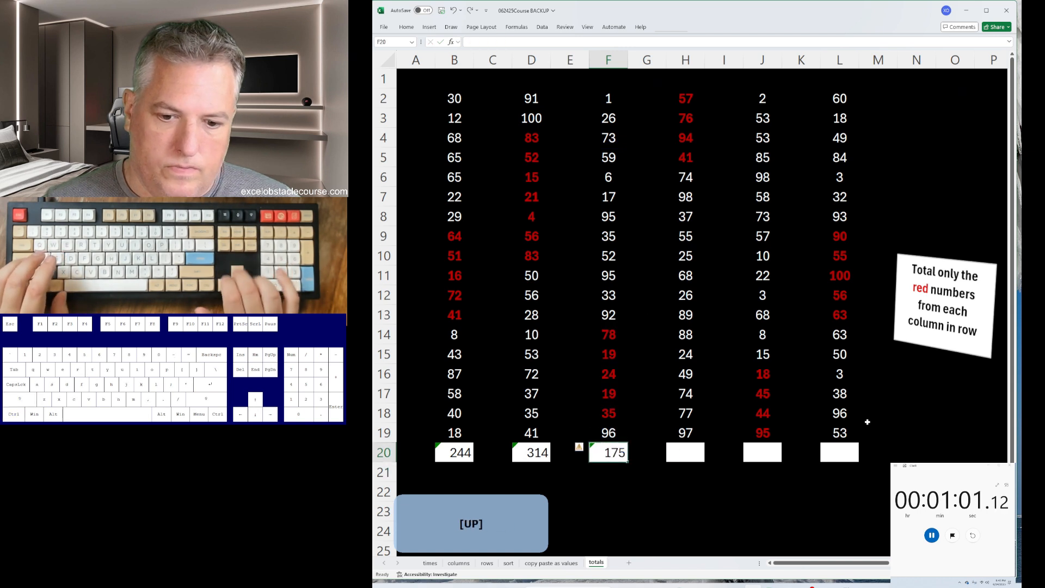
key(alt+equal)
key(Up)
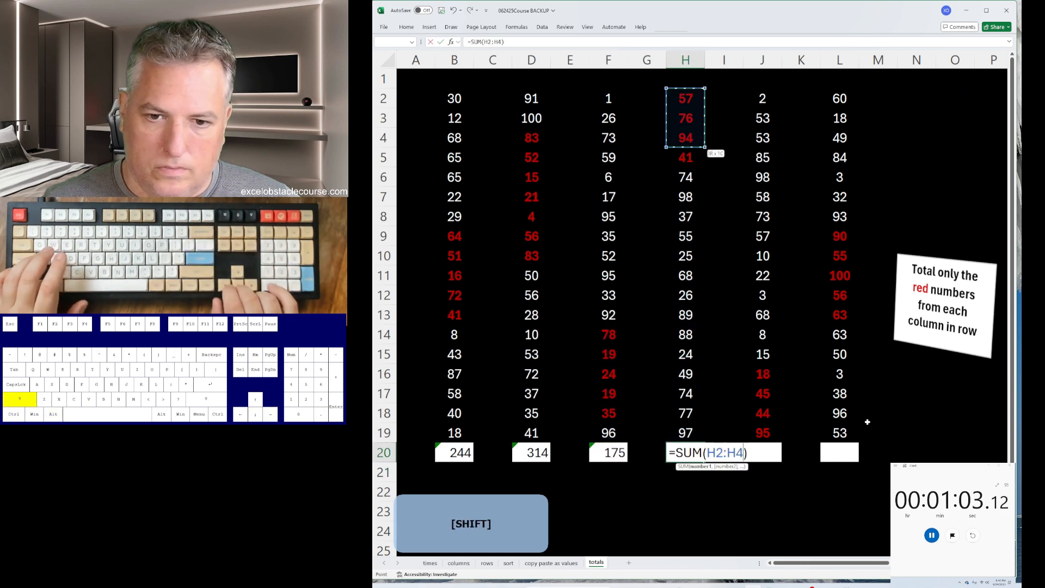
key(shift+Down)
key(Return)
Step: Sum the red numbers J16:J19 in cell J20
key(Up)
key(Right)
key(Right)
key(alt+equal)
key(Down)
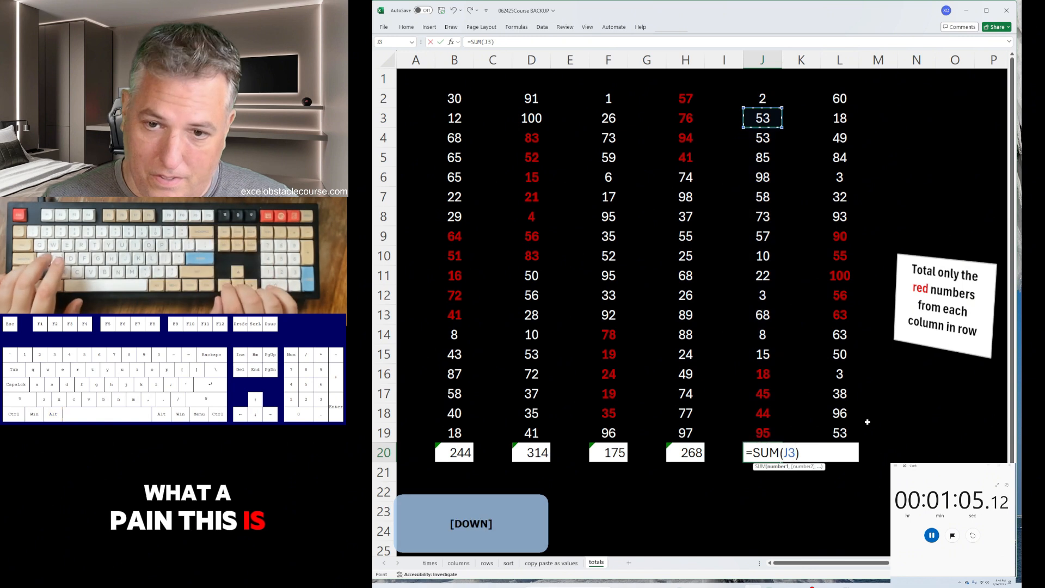
key(ctrl+Down)
Step: Enter a sum of the red numbers L9:L13 in cell L20
key(Right)
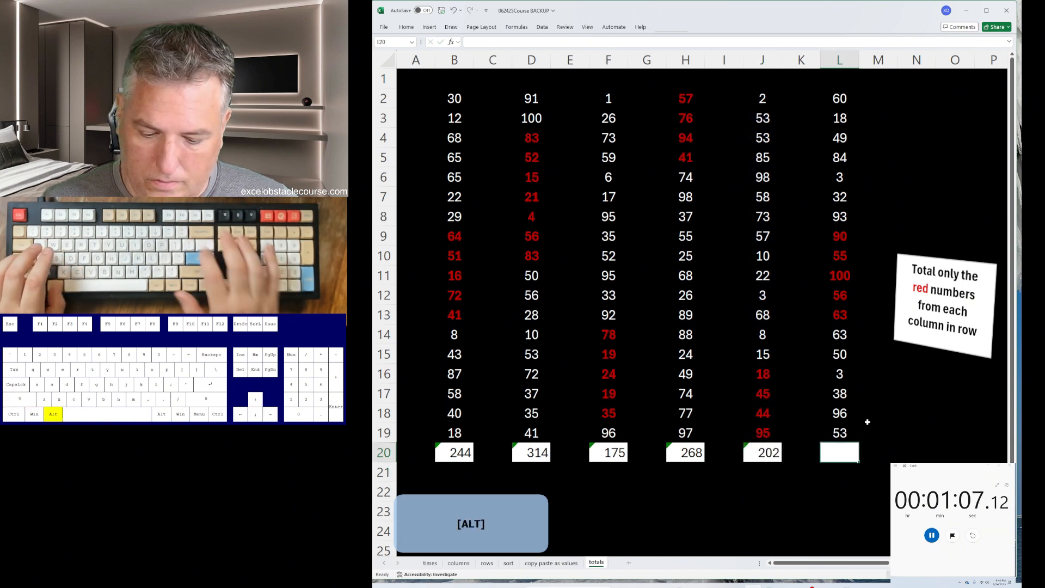
key(alt+equal)
key(Down)
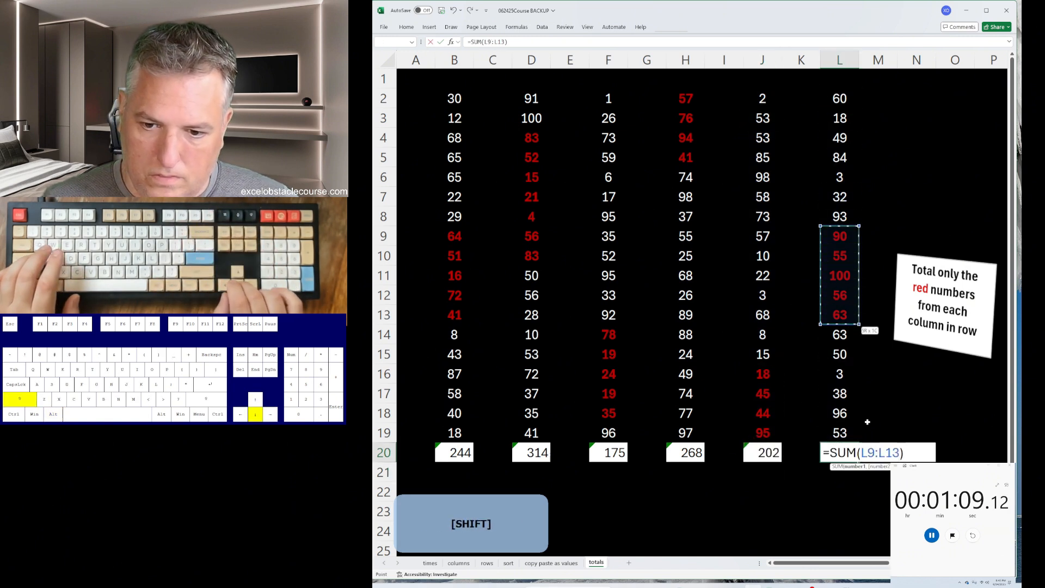
key(Return)
Step: Switch to the stopwatch and stop the timer for this attempt
key(alt+Tab)
key(space)
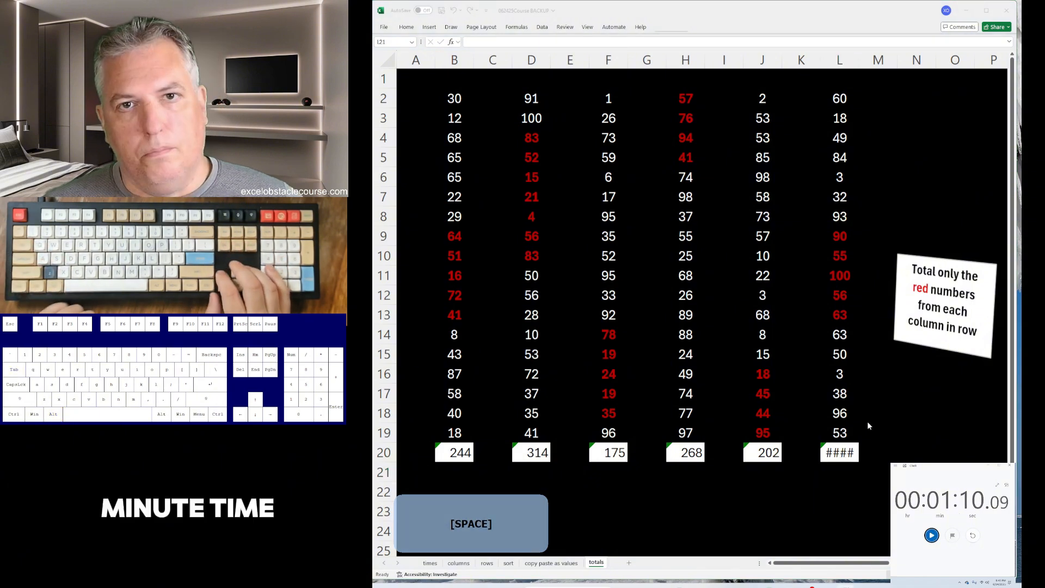
key(Up)
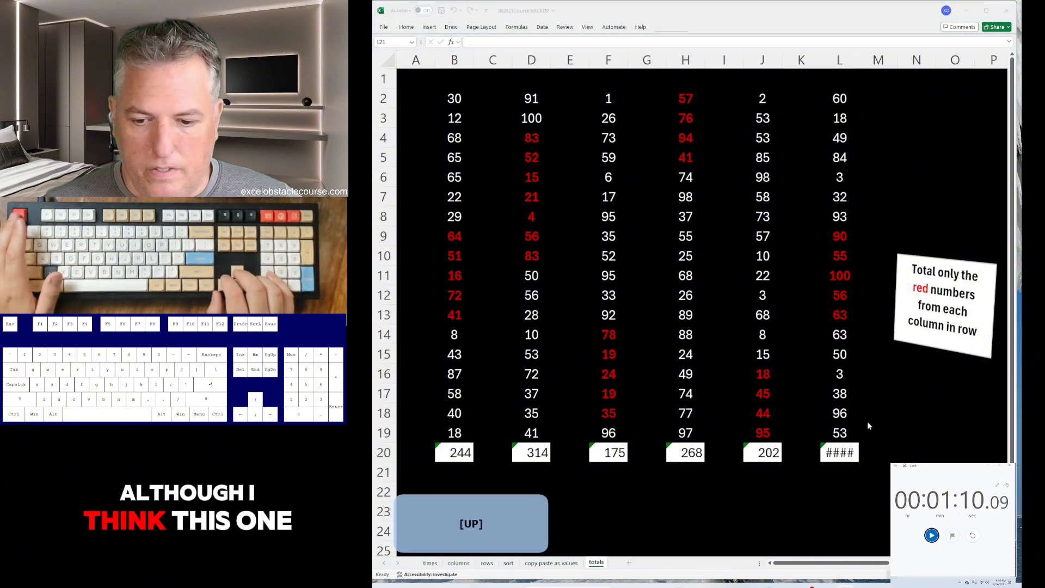
key(Right)
key(Left)
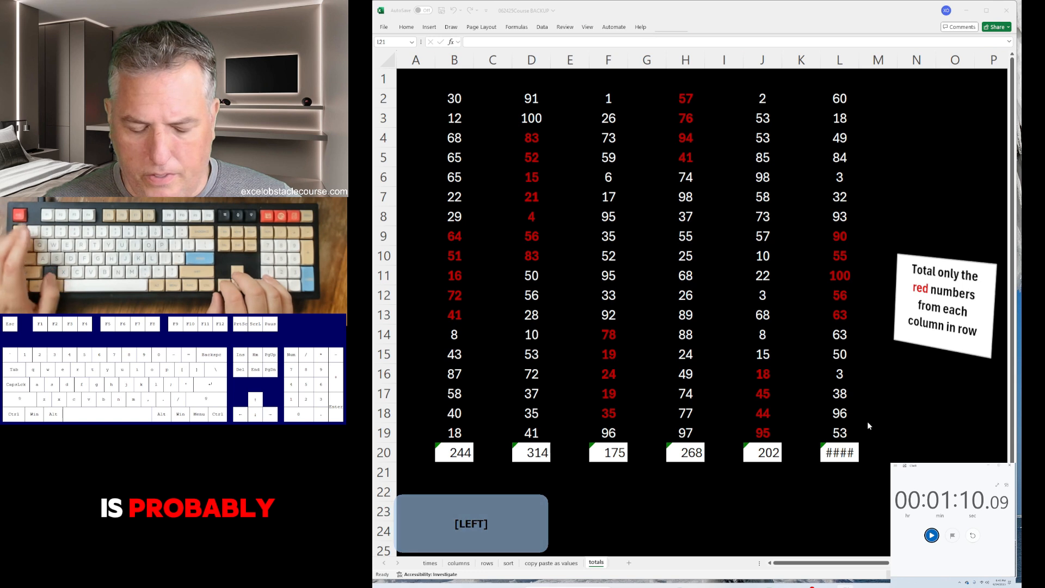
Step: Return to Excel and remove the stray backslash from the L20 formula so it reads =SUM(L9:L13)
key(alt+Tab)
key(Right)
key(Up)
key(Left)
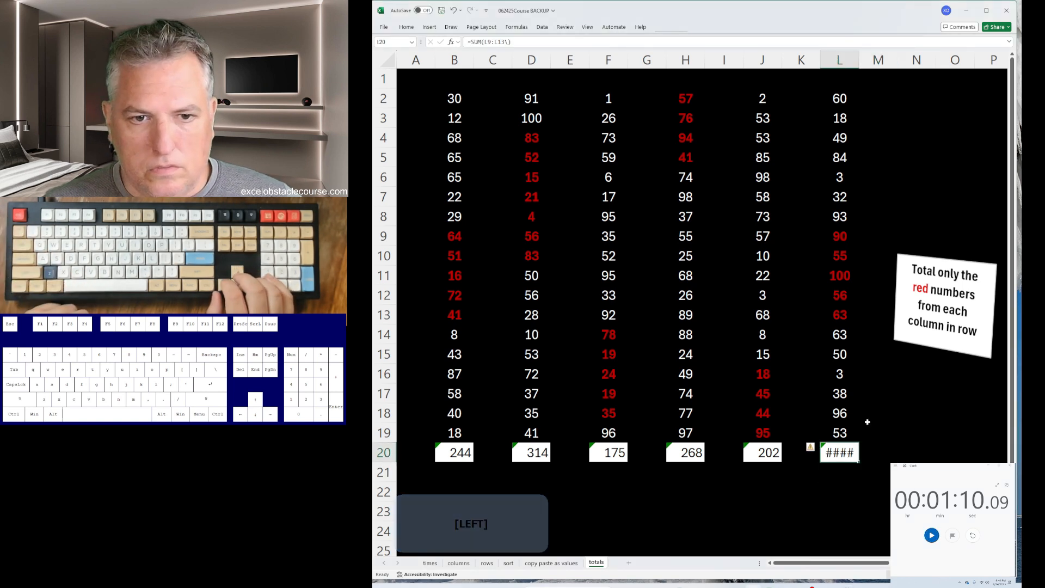
key(F2)
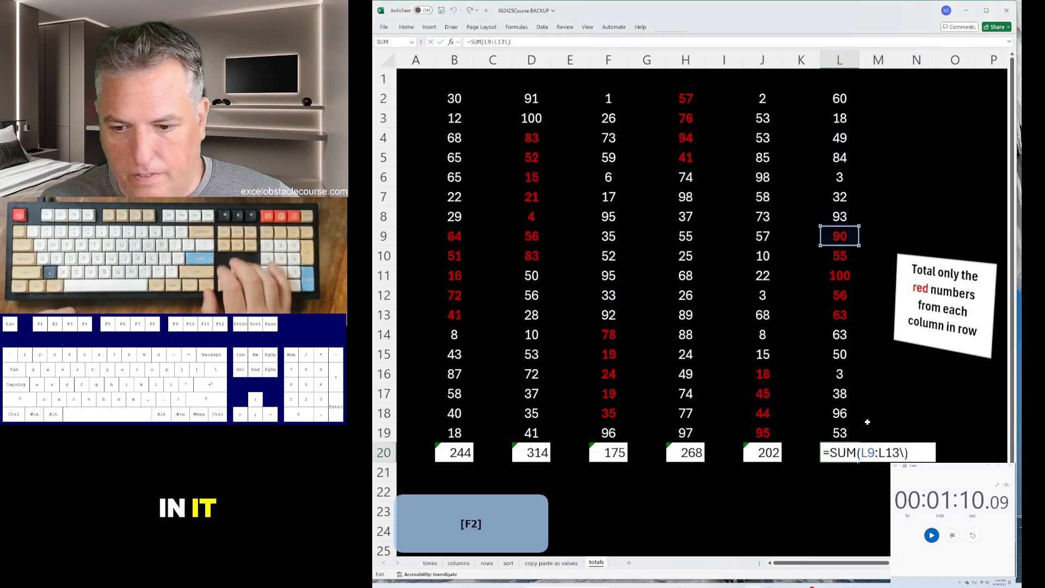
key(Left)
key(BackSpace)
key(Return)
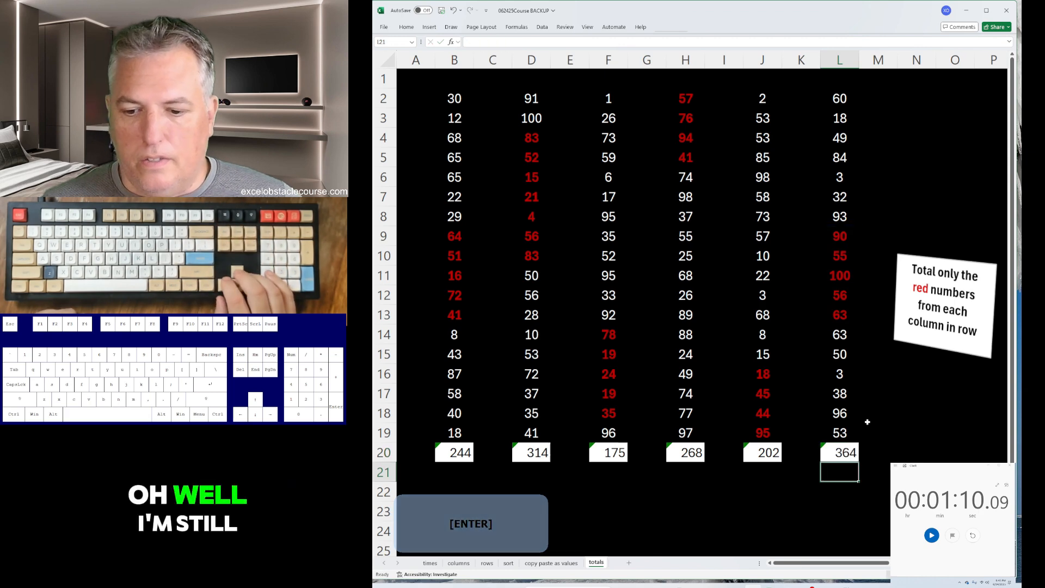
Step: Undo the previous attempt's pasted values and totals, and put the cursor back on cell B20 of the totals sheet
key(ctrl+z)
key(ctrl+z)
key(ctrl+z)
key(ctrl+z)
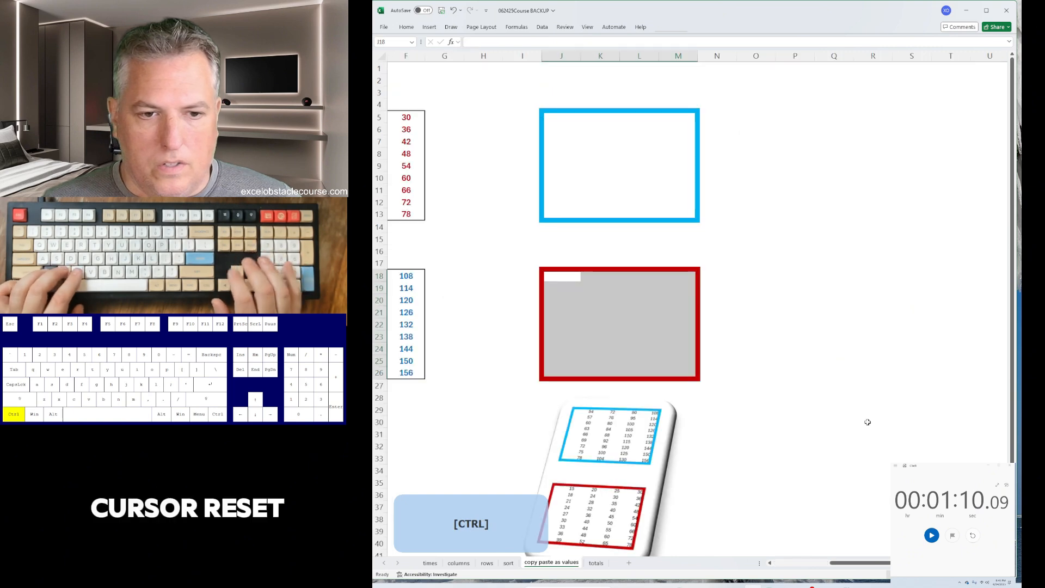
key(ctrl+Left)
key(ctrl+Up)
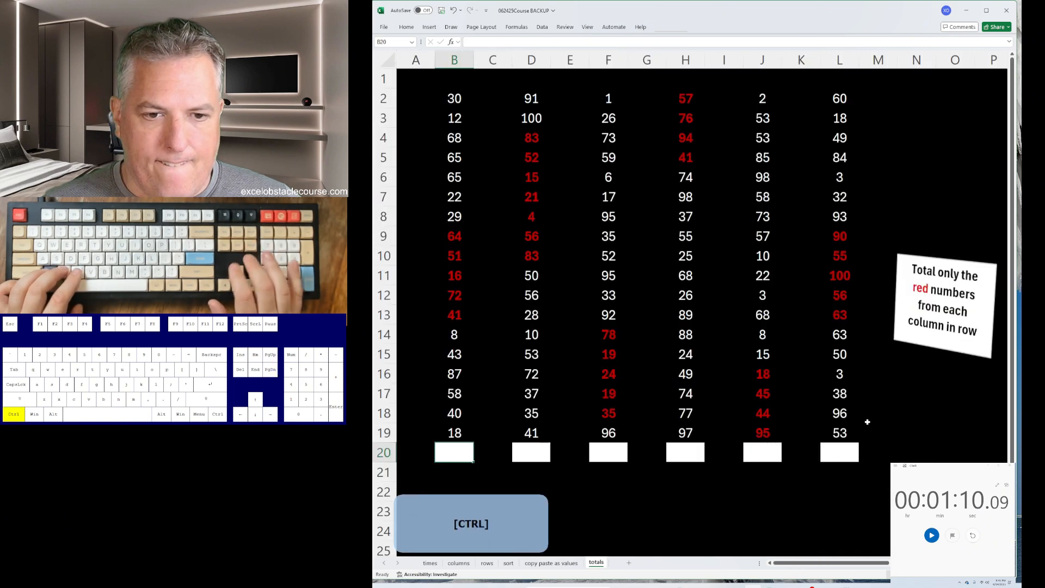
Step: Go back through the reset sheets to the columns sheet, ready at cell A4
key(ctrl+Page_Up)
key(ctrl+Page_Up)
key(ctrl+Page_Up)
key(ctrl+Page_Up)
key(ctrl+Page_Up)
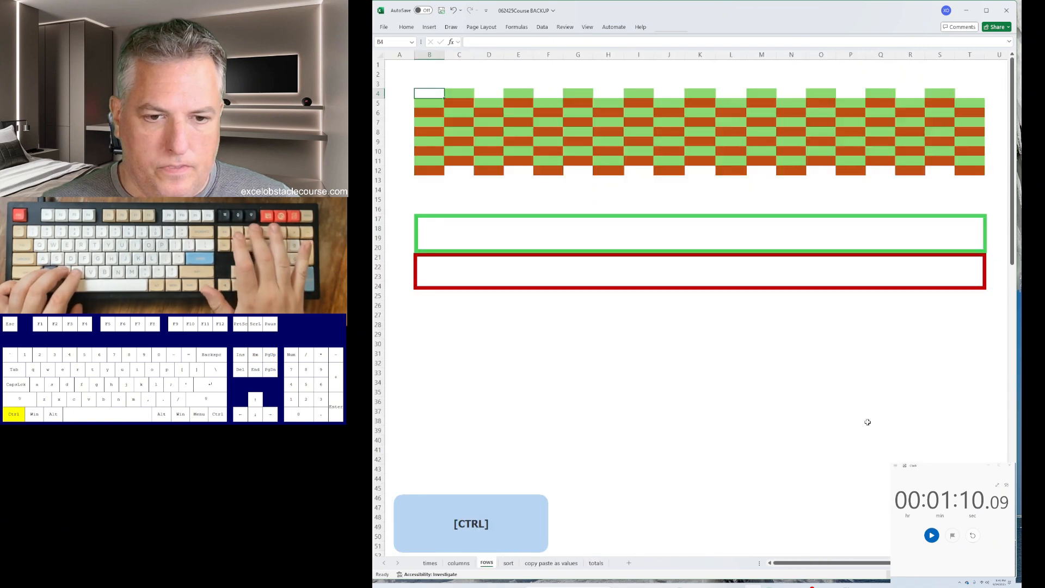
key(ctrl+Page_Down)
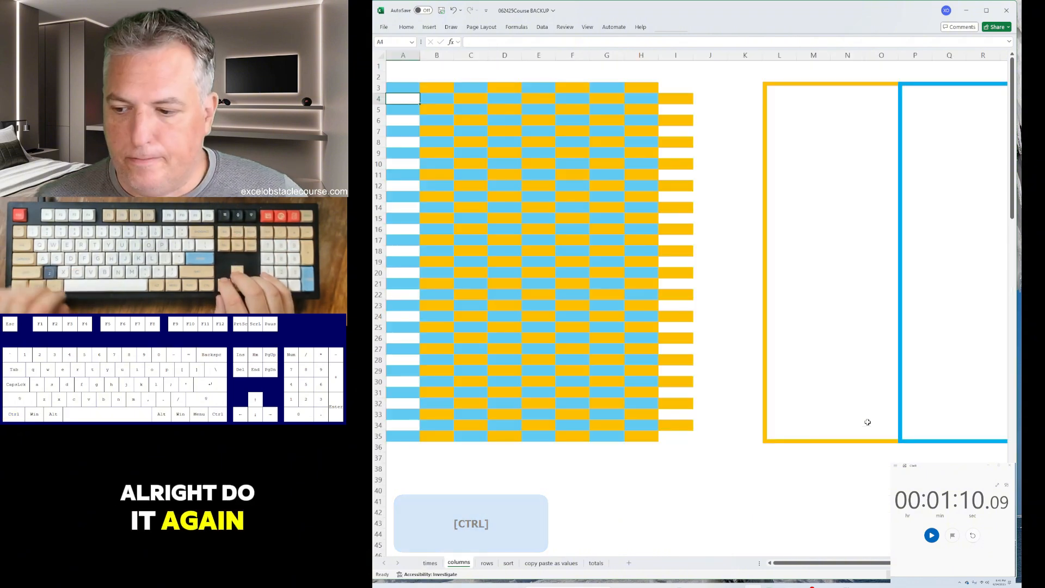
Step: Switch to the stopwatch, reset it, start timing a new attempt and return to Excel
key(alt+Tab)
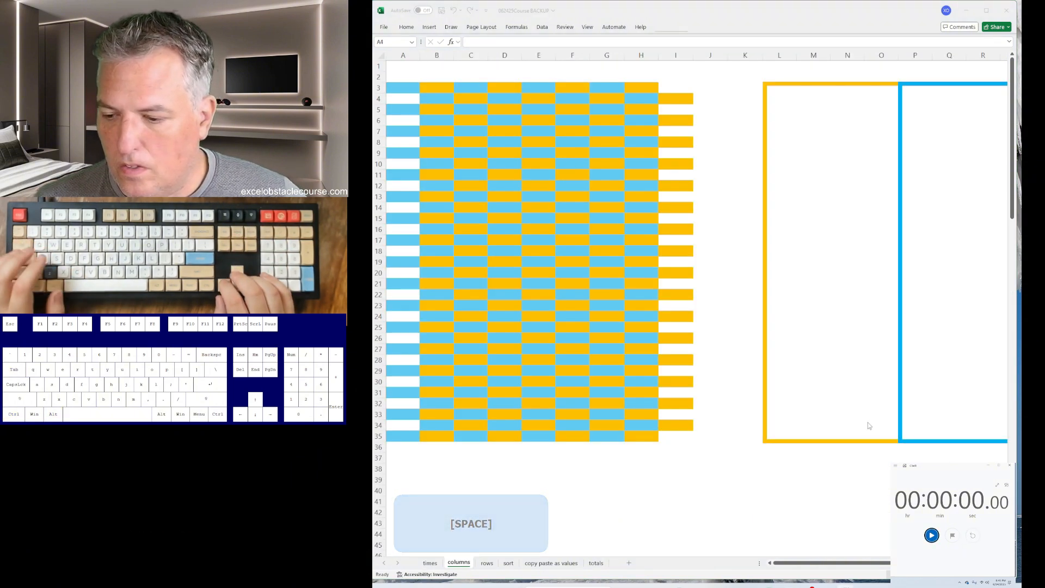
key(space)
key(alt+Tab)
Step: Delete the blank cells in column A on every second row from A4 down, shifting cells left
text(.)
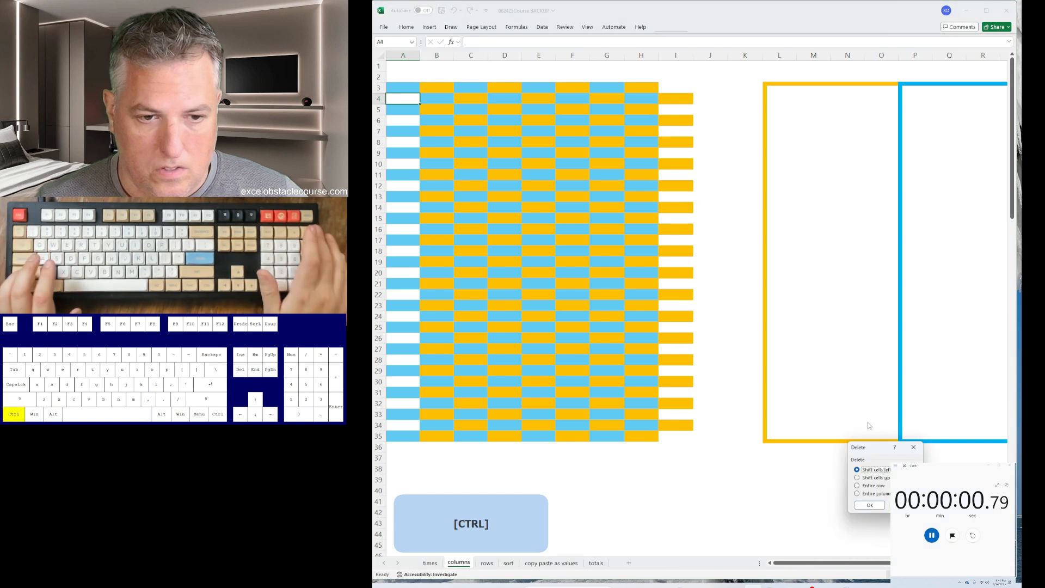
key(ctrl+Return)
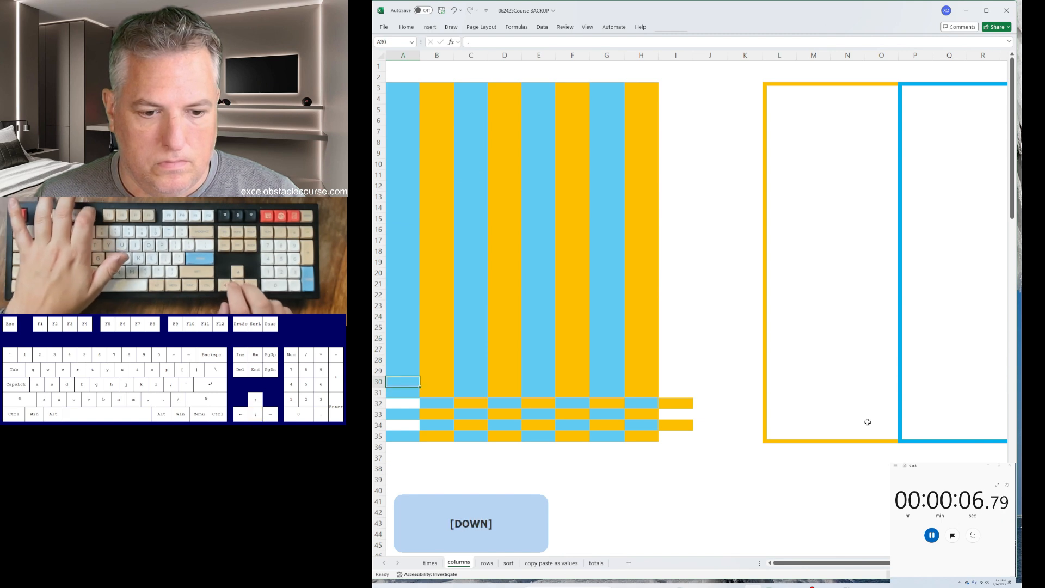
Step: Cut the yellow column B and insert it before column A
key(ctrl+space)
key(ctrl+x)
key(Left)
key(ctrl+plus)
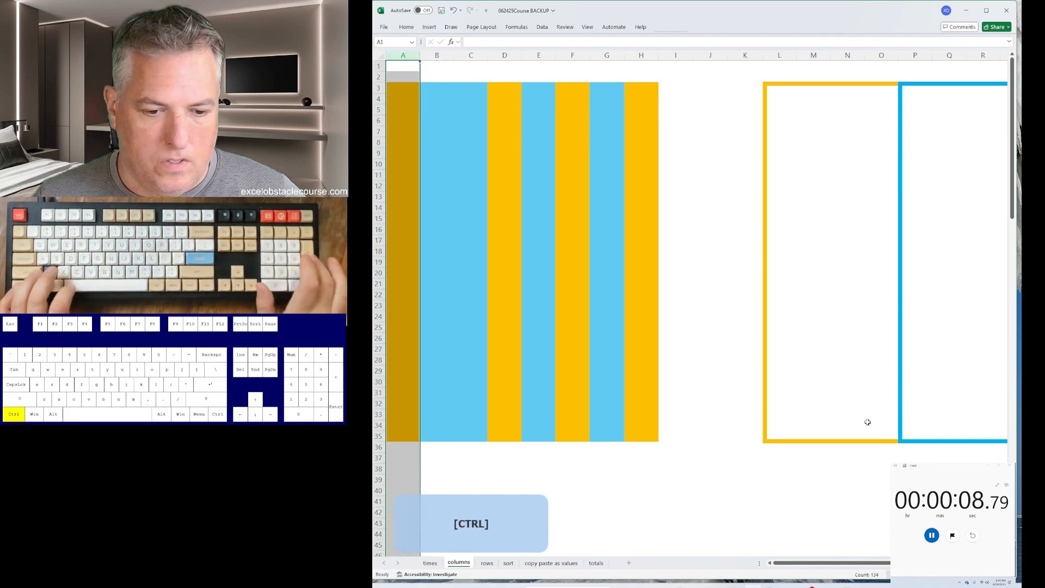
Step: Cut the yellow column D and insert it before column A
key(Right)
key(Right)
key(Right)
key(ctrl+space)
key(ctrl+x)
key(ctrl+Left)
key(ctrl+plus)
Step: Cut the yellow column F and insert it before column A
key(Right)
key(Right)
key(Right)
key(Right)
key(Right)
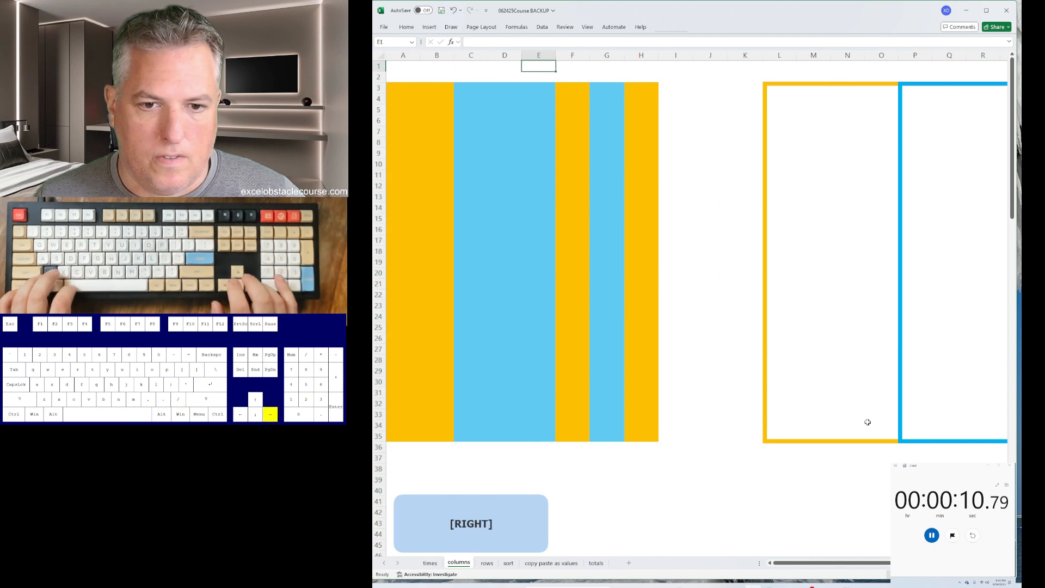
key(ctrl+space)
key(ctrl+x)
key(ctrl+Left)
key(ctrl+plus)
Step: Cut the yellow column H and insert it before column A
key(ctrl+Down)
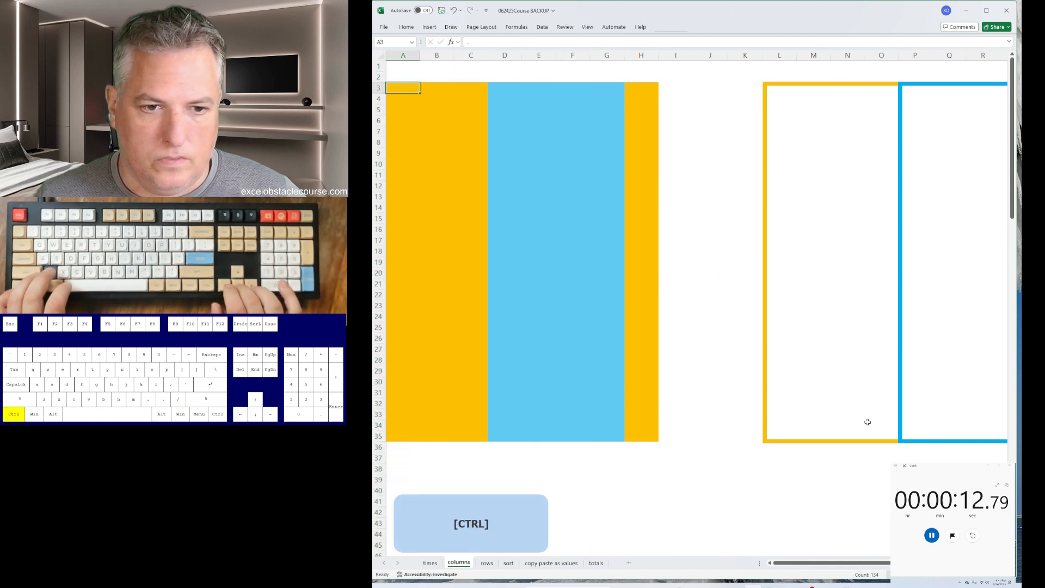
key(ctrl+Right)
key(ctrl+space)
key(ctrl+x)
key(ctrl+Left)
key(ctrl+plus)
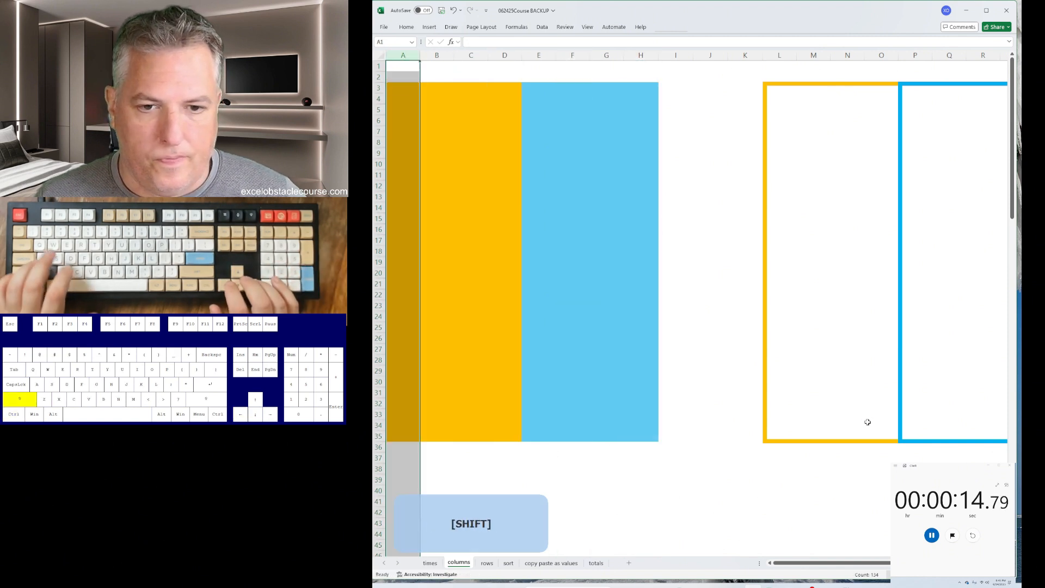
Step: Insert eleven blank columns before column A to shift the yellow and blue blocks into their outlined frames
key(ctrl+shift+Right)
key(shift+Left)
key(ctrl+space)
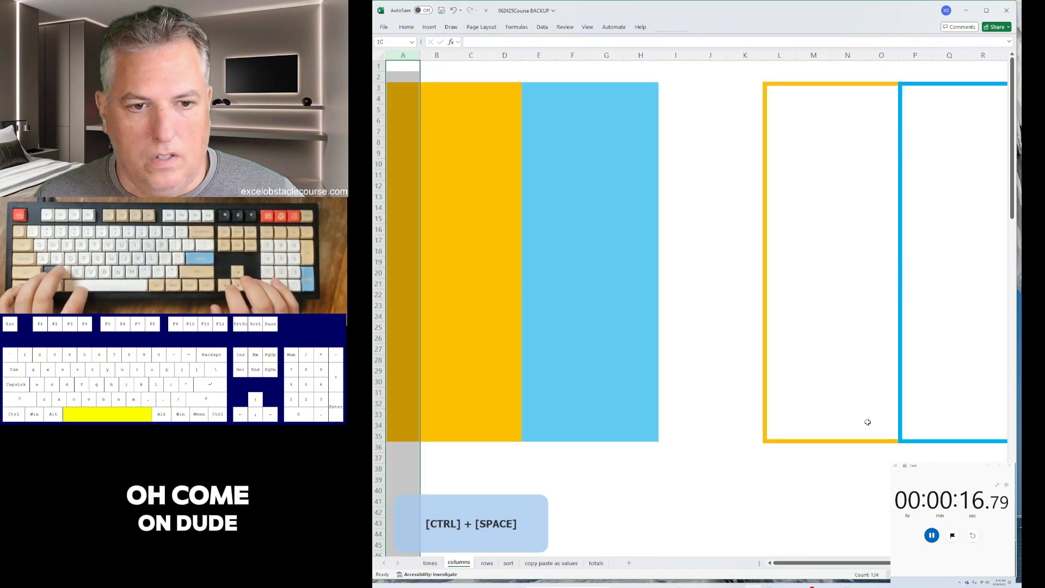
key(shift+Right)
key(shift+Right)
key(shift+Right)
key(shift+Right)
key(shift+Right)
key(shift+Right)
key(shift+Right)
key(shift+Right)
key(shift+Right)
key(shift+Right)
key(shift+Right)
key(shift+Left)
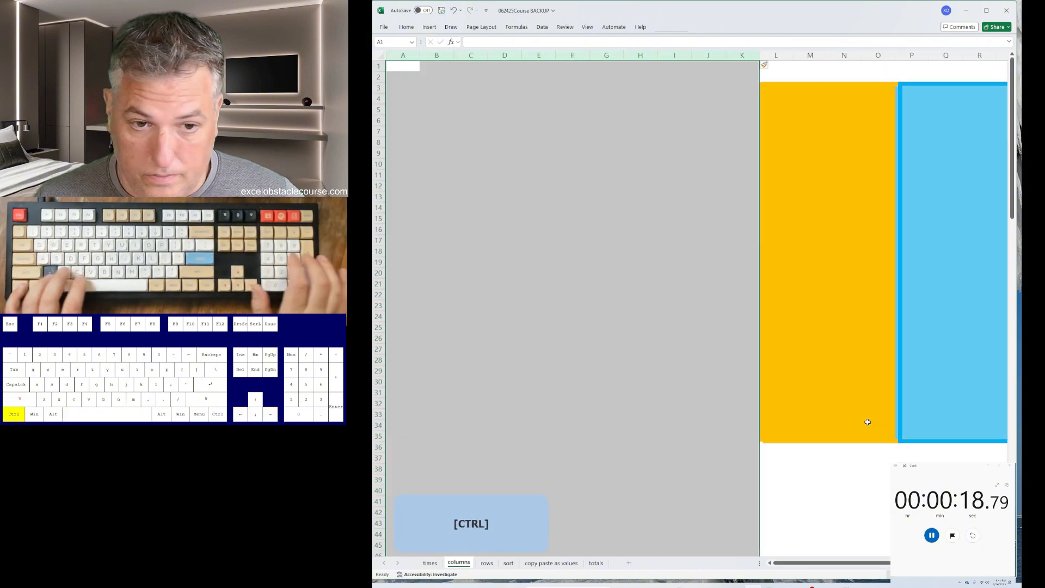
Step: On the rows sheet, delete every second cell in row 4 from blank B4 through T4, shifting cells up
key(ctrl+Page_Down)
key(ctrl+minus)
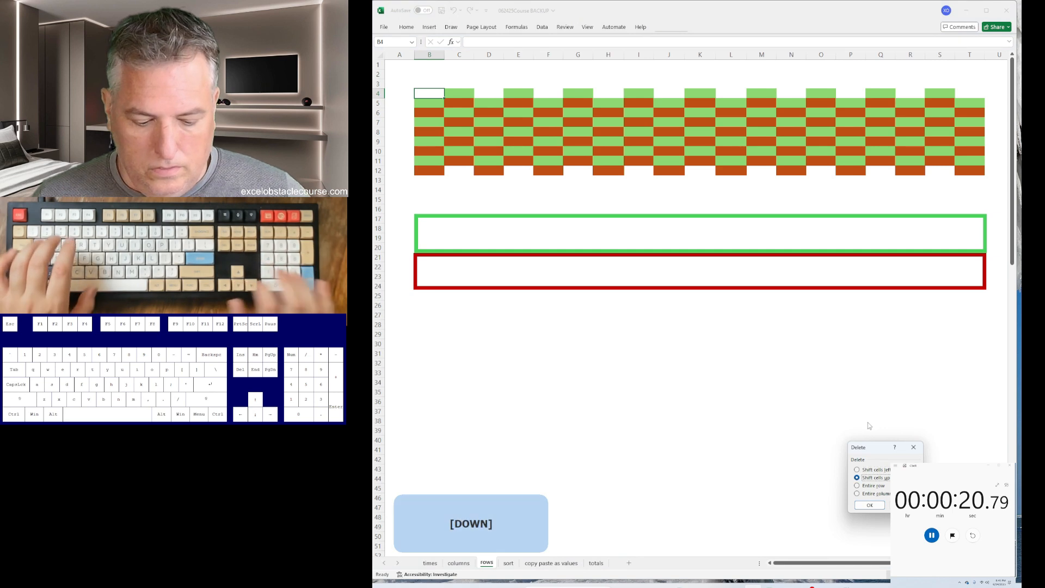
key(Return)
key(Right)
key(Right)
key(F4)
key(Right)
key(Right)
key(F4)
key(Right)
key(Right)
key(F4)
key(Right)
key(Right)
key(F4)
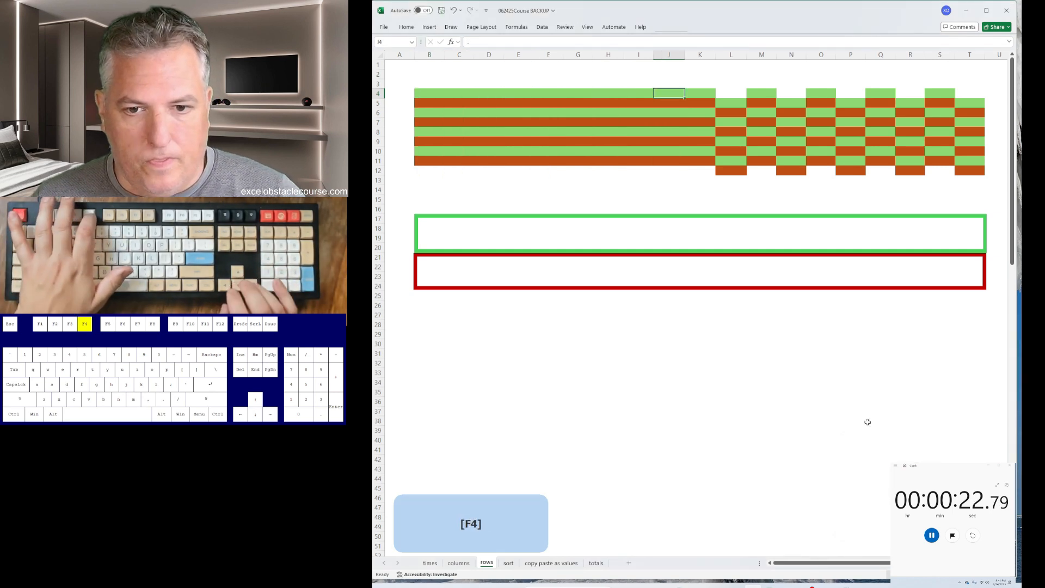
key(Right)
key(Right)
key(F4)
key(Right)
key(Right)
key(F4)
key(Right)
key(Right)
key(F4)
key(Right)
key(Right)
key(F4)
key(Right)
key(Right)
key(F4)
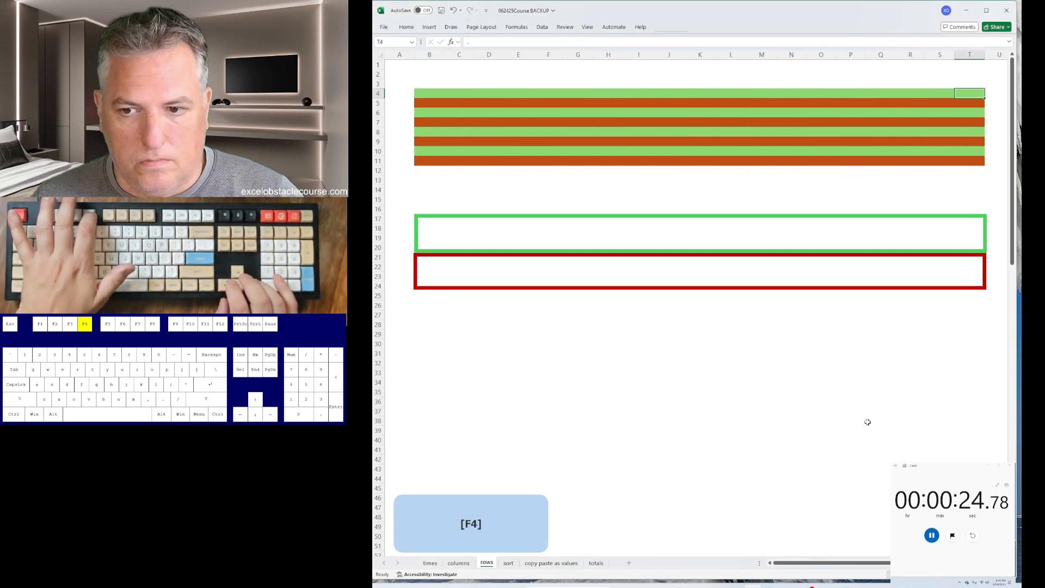
Step: Cut the brown row 5 and insert it above row 11
key(shift+space)
key(Return)
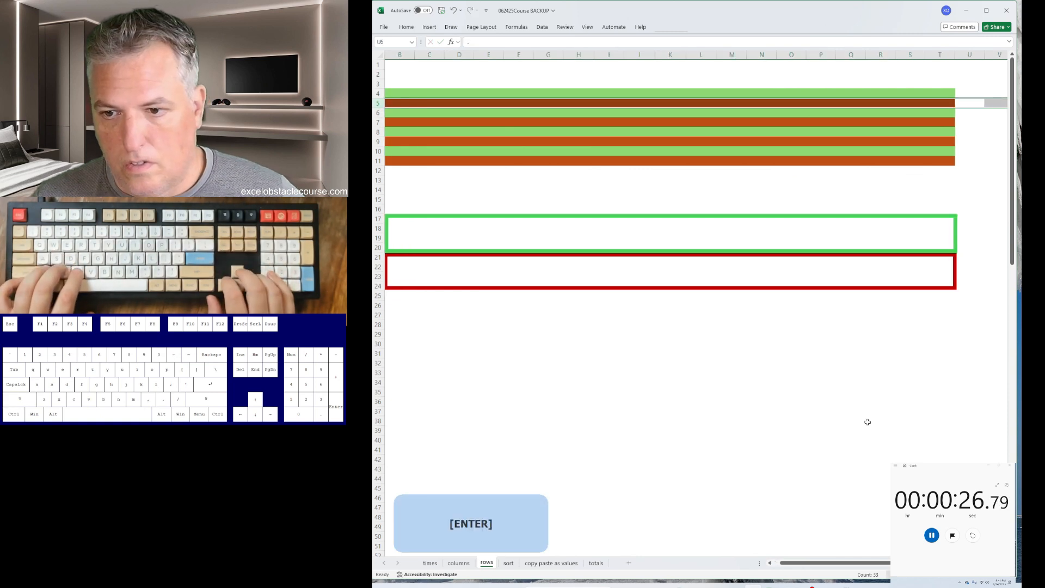
key(ctrl+Left)
key(shift+space)
key(ctrl+x)
key(ctrl+Down)
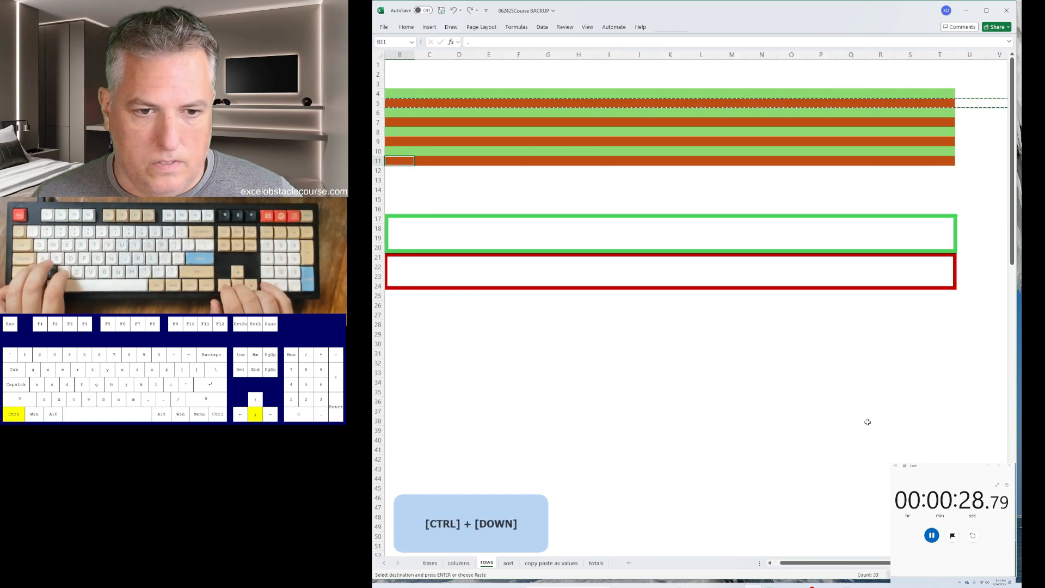
key(shift+space)
key(ctrl+plus)
Step: Cut the brown row 6 and insert it above row 11
key(Up)
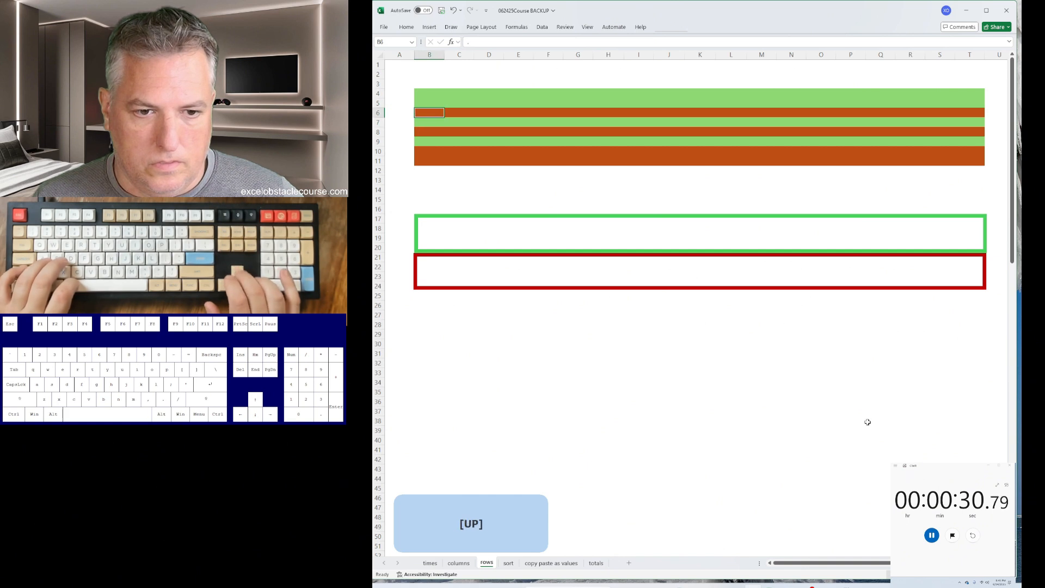
key(shift+space)
key(ctrl+x)
key(Down)
key(Down)
key(Down)
key(Down)
key(Down)
key(shift+space)
key(ctrl+plus)
Step: Cut the brown row 7 and insert it above row 11
key(Up)
key(Up)
key(Up)
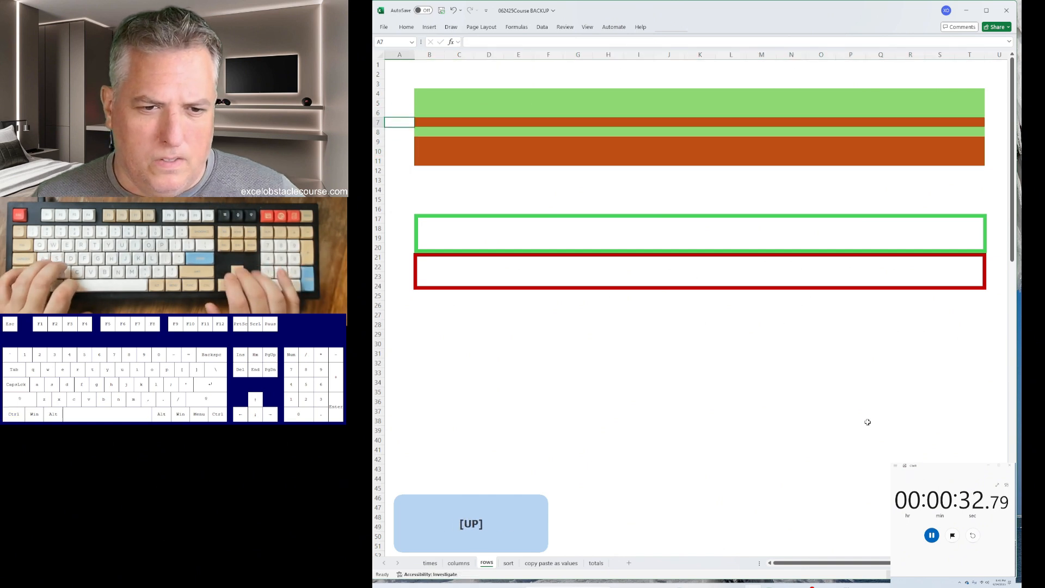
key(Right)
key(shift+space)
key(ctrl+x)
key(ctrl+Down)
key(shift+space)
key(ctrl+plus)
Step: Insert thirteen blank rows above row 4 to shift the green and brown blocks into their outlined frames
key(ctrl+Home)
key(Down)
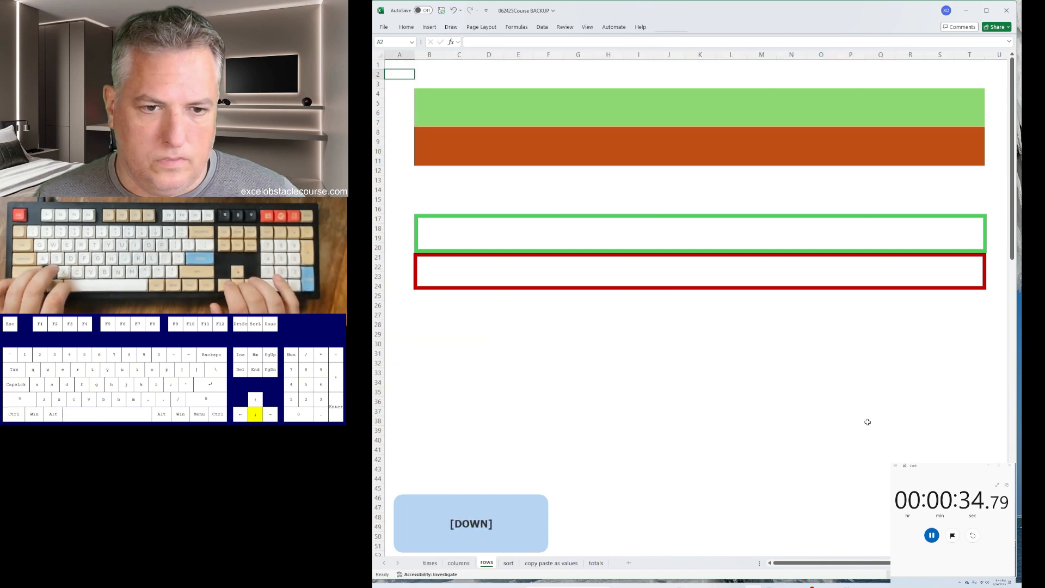
key(Down)
key(Down)
key(shift+space)
key(shift+Down)
key(shift+Down)
key(shift+Down)
key(shift+Down)
key(shift+Down)
key(shift+Down)
key(shift+Down)
key(shift+Down)
key(shift+Down)
key(shift+Down)
key(shift+Down)
key(shift+Down)
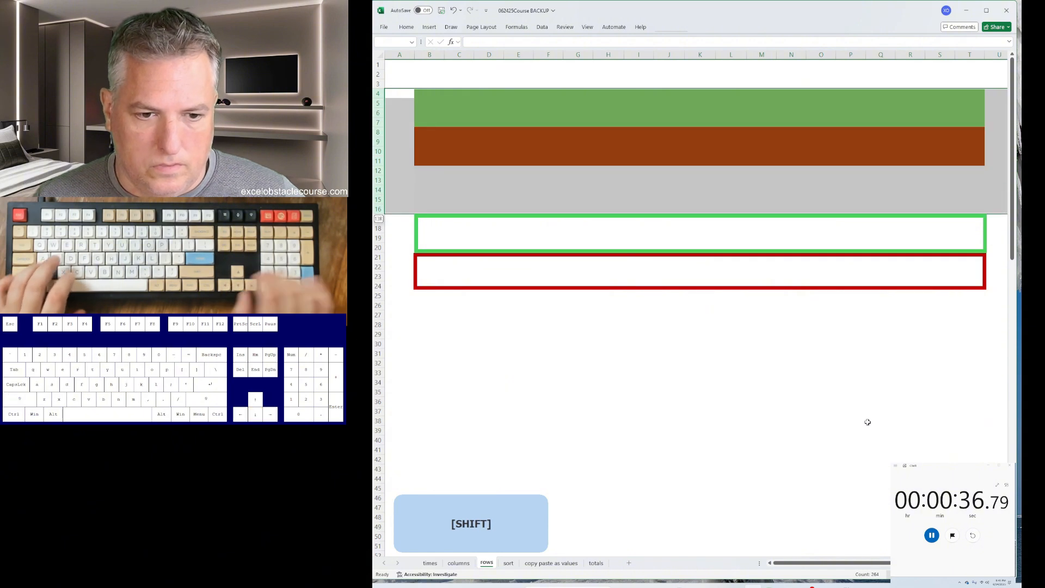
key(ctrl+plus)
Step: On the sort sheet, sort the column B numbers ascending and the column D numbers descending
key(ctrl+Page_Down)
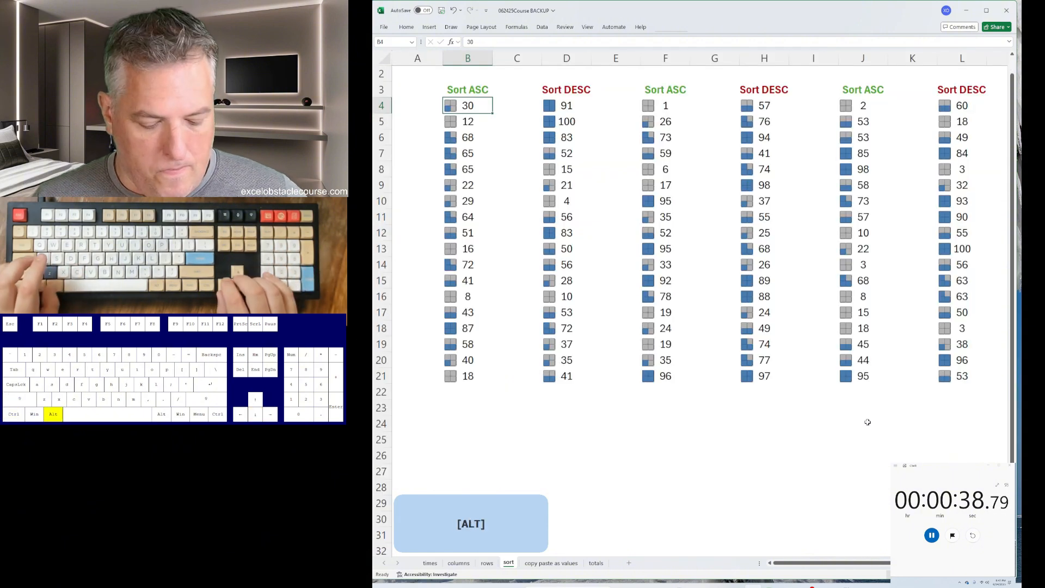
key(a)
key(s)
key(a)
key(ctrl+Right)
key(alt)
key(a)
key(s)
key(d)
Step: Sort the column F numbers ascending and the column H numbers descending
key(ctrl+Right)
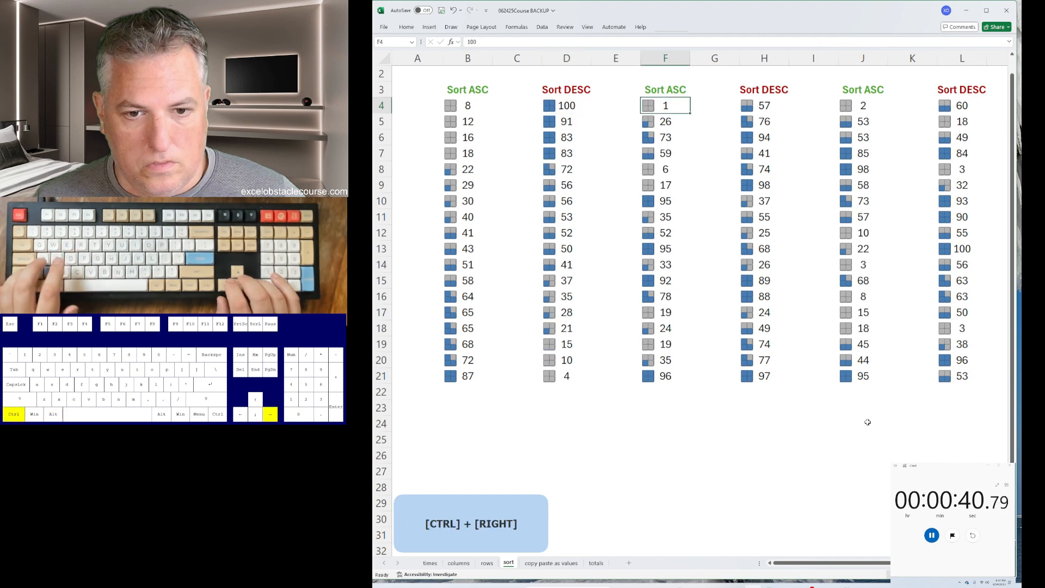
key(alt+a)
key(s)
key(a)
key(ctrl+Right)
key(alt)
key(a)
key(s)
key(d)
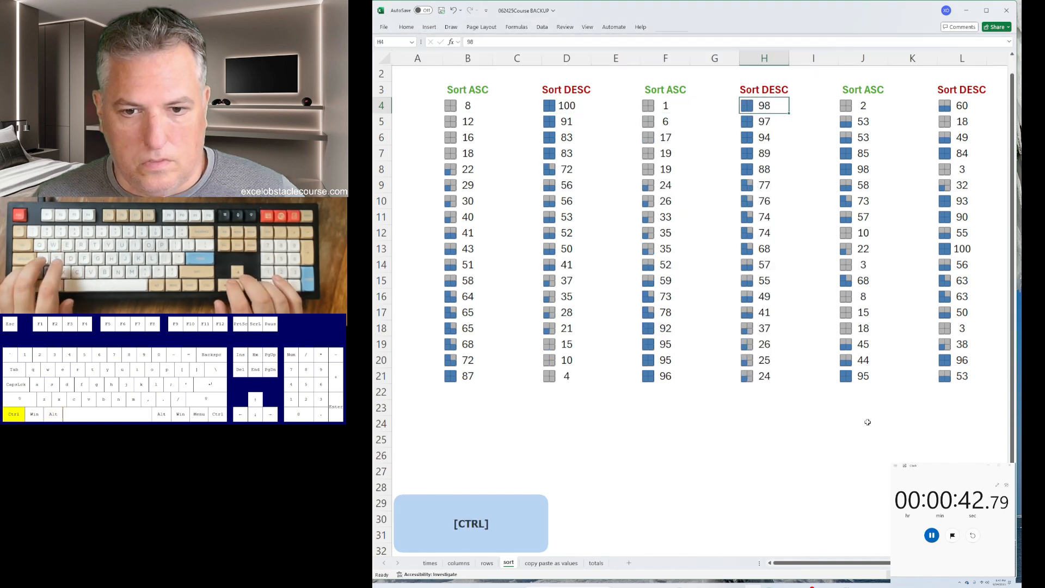
Step: Sort the column J numbers in ascending order, discarding any text mistyped into J4
key(ctrl+Right)
key(alt+space)
key(Escape)
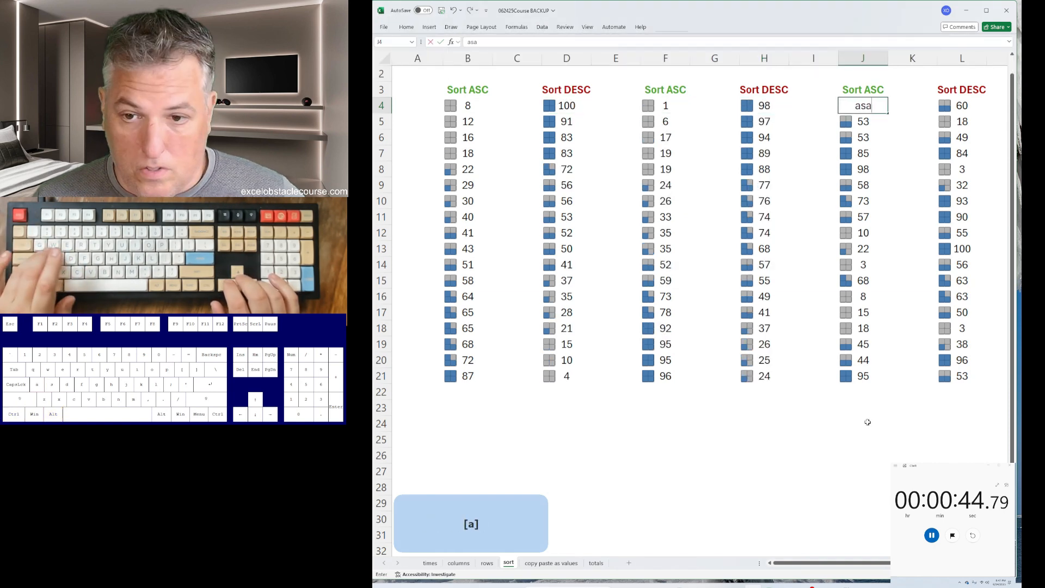
key(a)
key(s)
key(a)
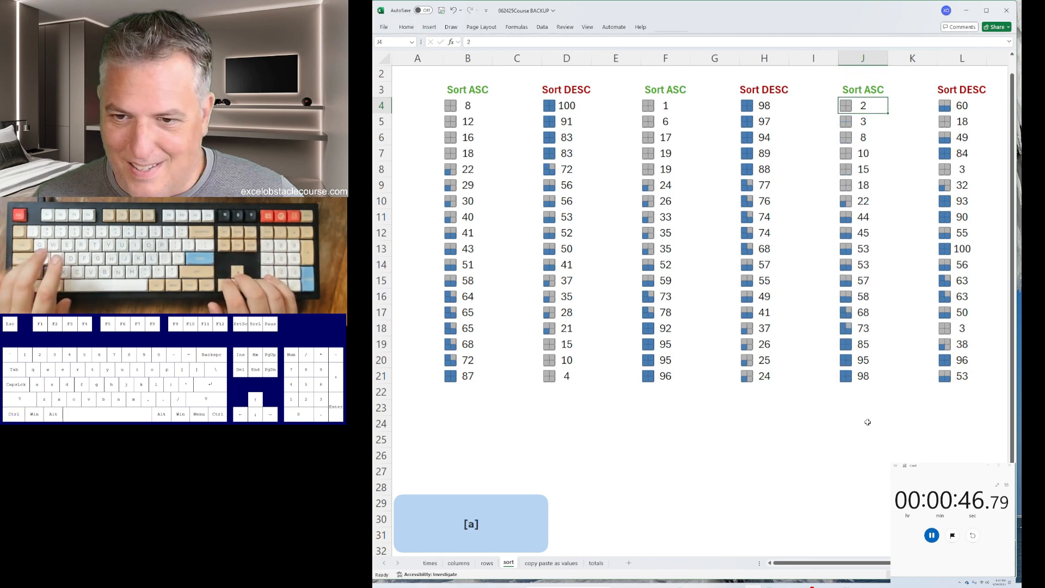
Step: Sort the column L numbers in descending order
key(ctrl+Right)
key(alt+a)
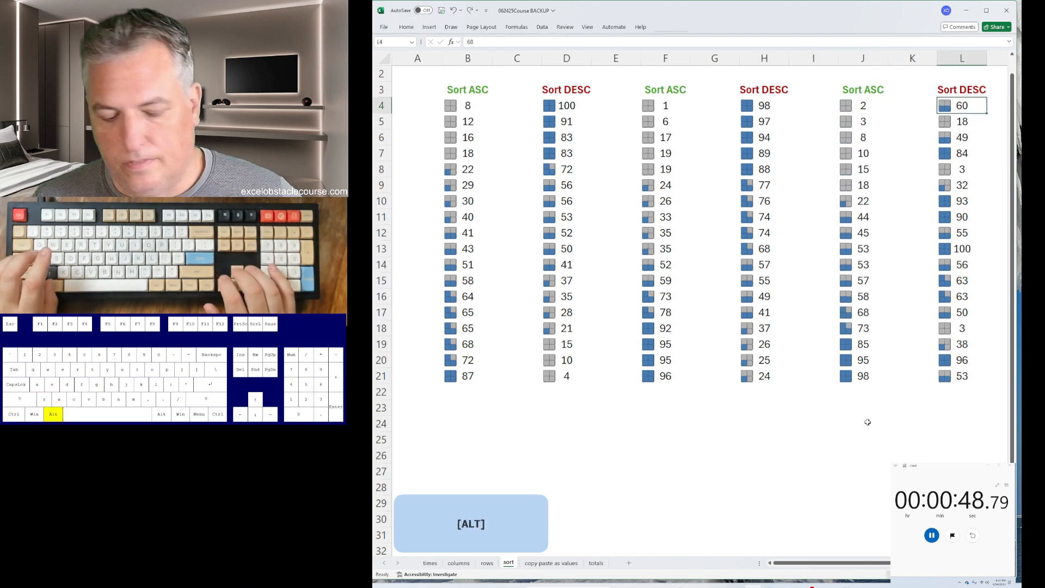
key(a)
key(s)
key(d)
Step: On the copy paste as values sheet, copy the red-number block C5:F13 and paste it as values into the red frame starting at J18
key(ctrl+Page_Down)
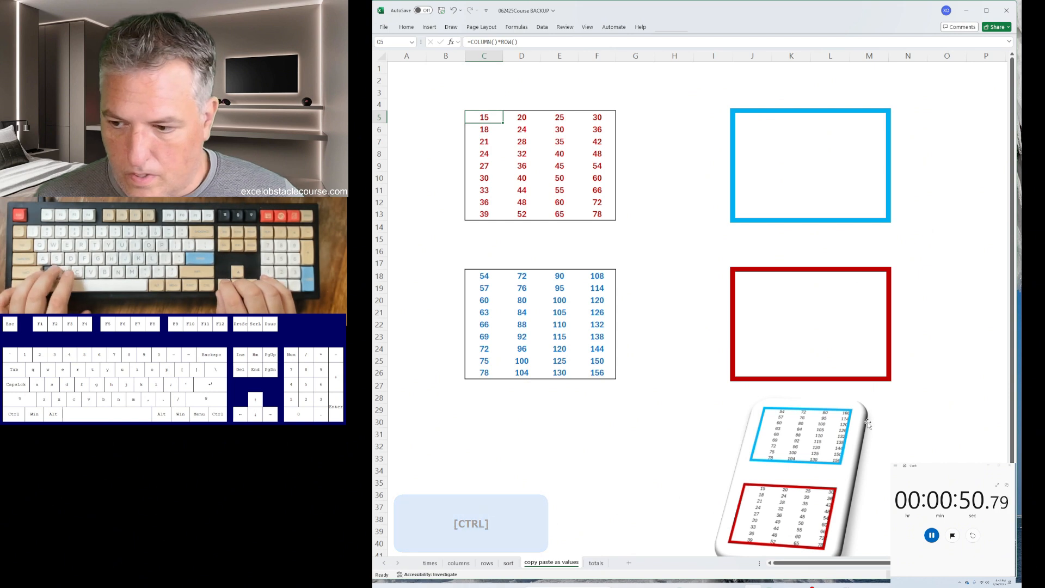
key(ctrl+a)
key(ctrl+c)
key(ctrl+Down)
key(ctrl+Down)
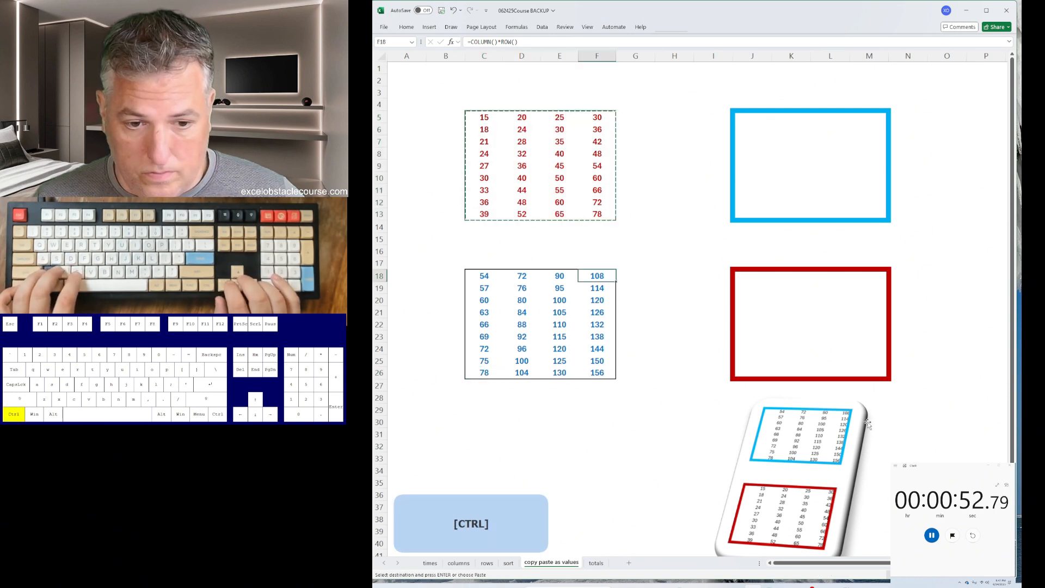
key(ctrl+shift+v)
key(ctrl)
key(Left)
key(Escape)
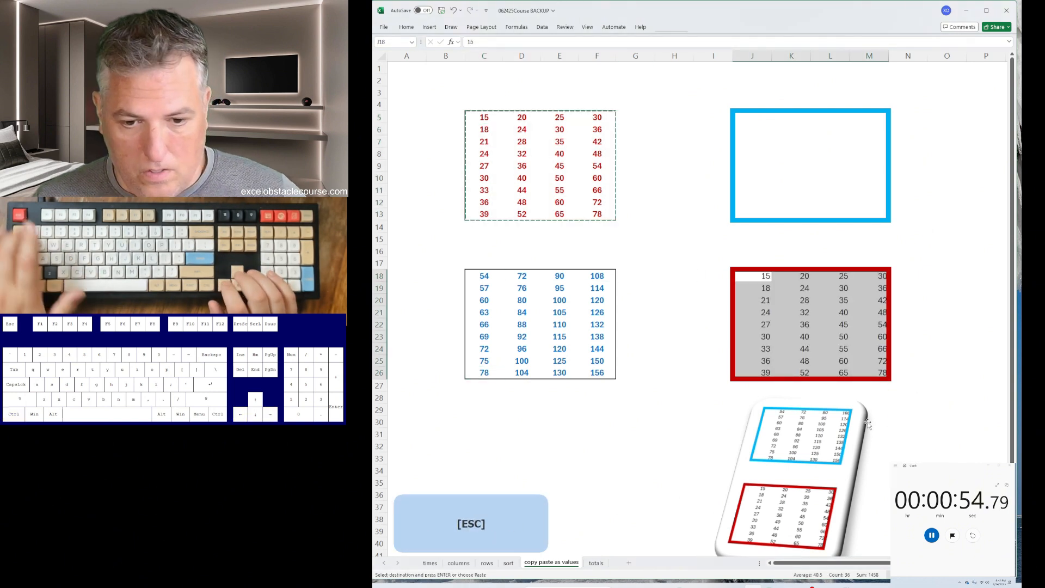
Step: Copy the blue-number block C18:F26 and paste it as values into the blue frame starting at J5
key(ctrl+Left)
key(ctrl+a)
key(ctrl+c)
key(ctrl+Up)
key(ctrl+Up)
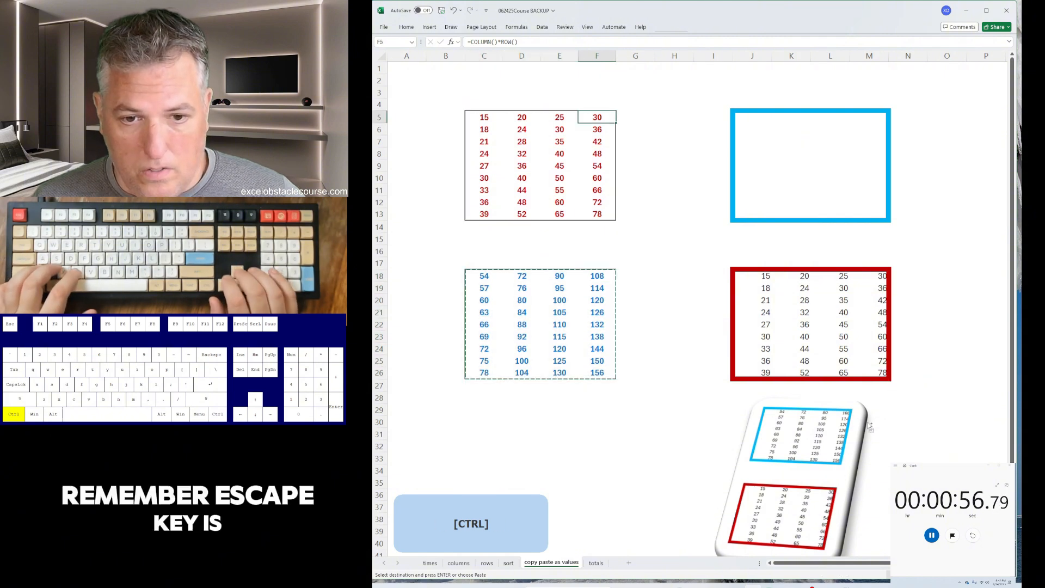
key(Right)
key(Right)
key(Right)
key(Right)
key(ctrl+shift+v)
Step: On the totals sheet, sum only the red numbers B9:B13 in cell B20
key(ctrl+Page_Down)
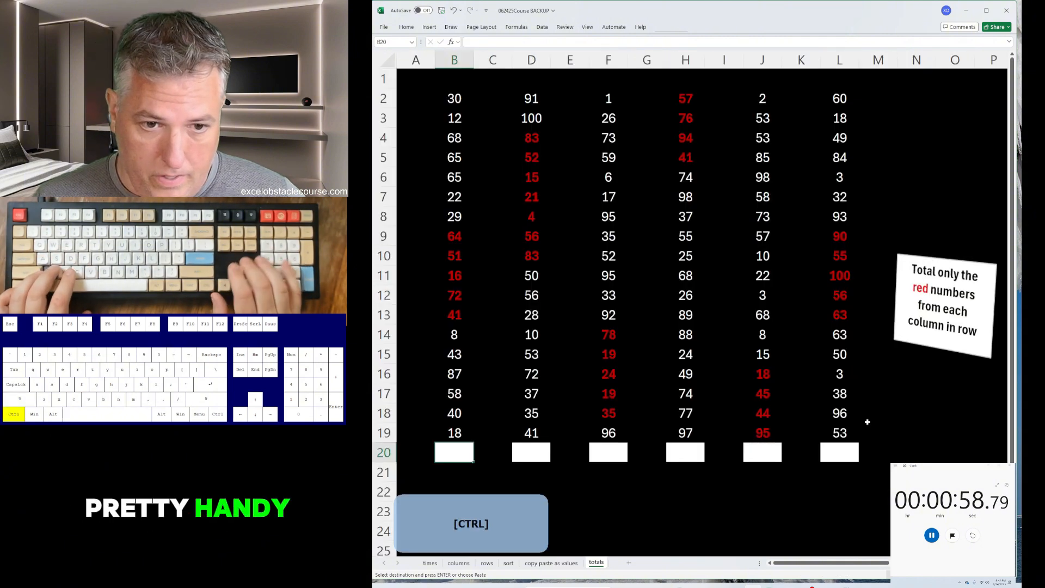
key(alt+equal)
key(Down)
key(Down)
key(Down)
key(Down)
key(Down)
key(Down)
key(Down)
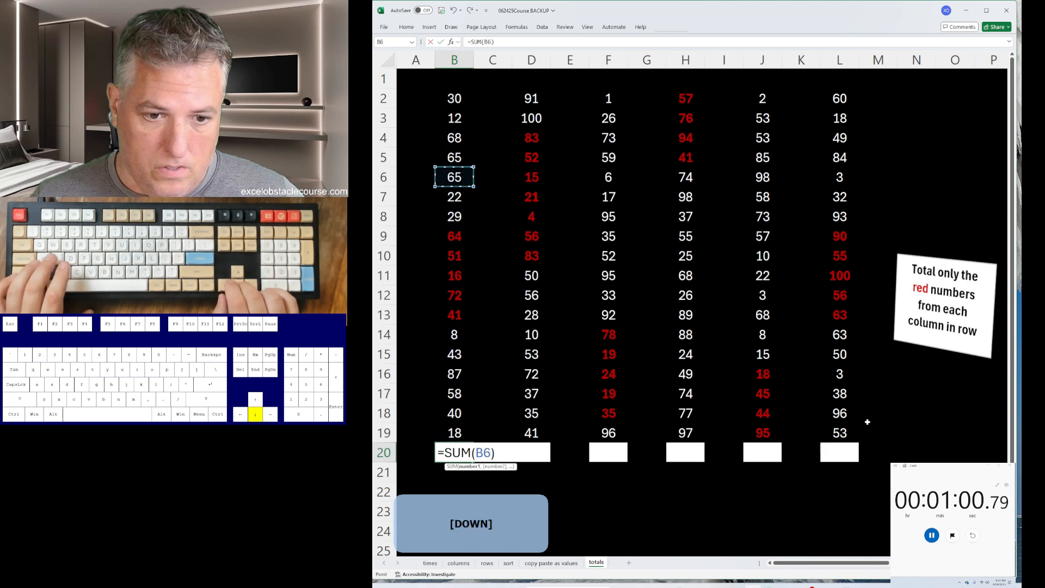
key(shift+Down)
key(shift+Down)
key(shift+Down)
key(shift+Down)
key(Return)
Step: Sum only the red numbers D4:D10 in cell D20
key(Up)
key(Right)
key(Right)
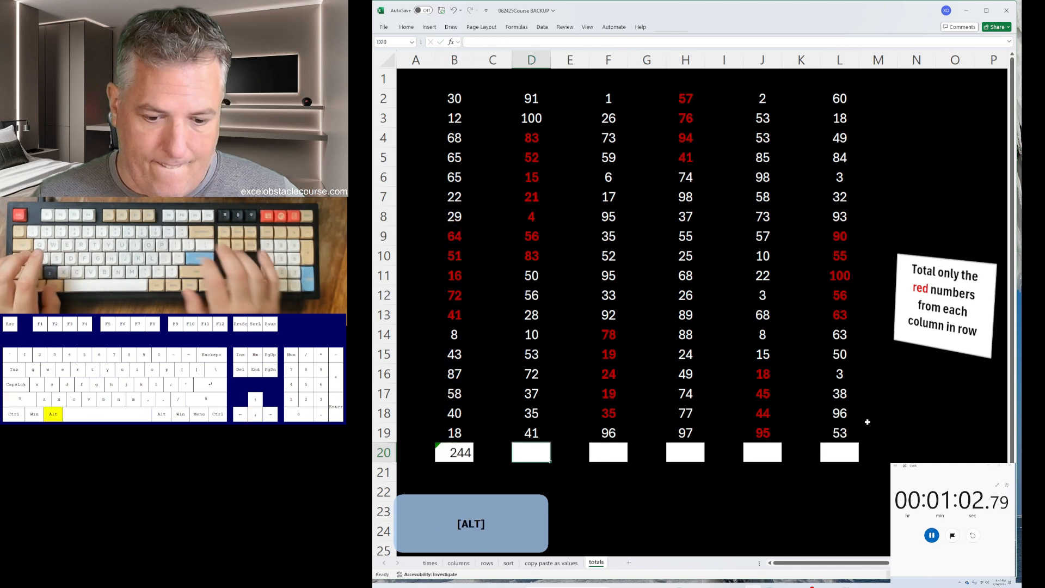
key(alt+equal)
key(Down)
key(Down)
key(shift+Down)
key(shift+Down)
key(shift+Down)
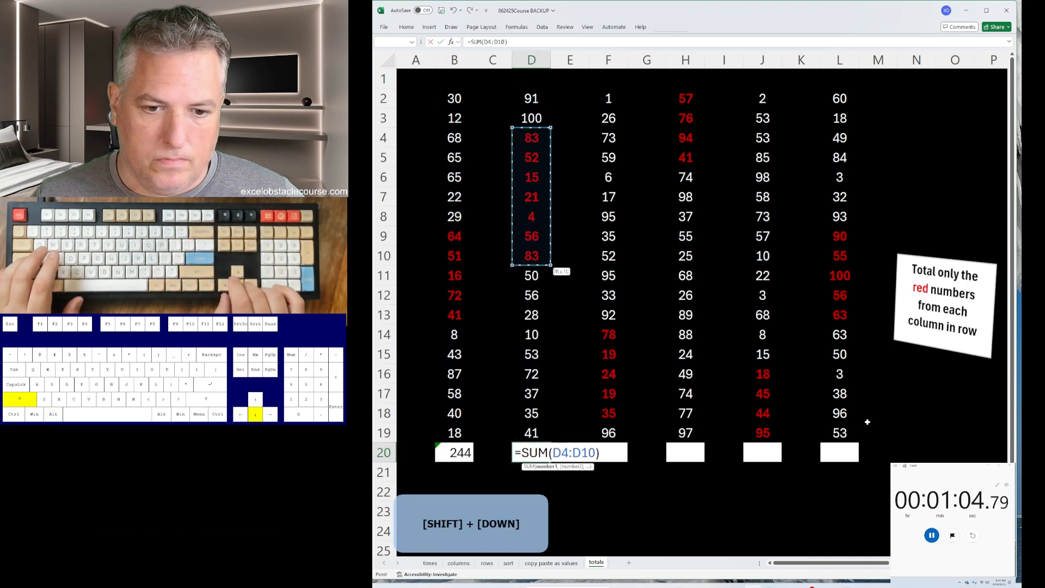
key(Return)
Step: Sum only the red numbers F14:F18 in cell F20
key(Up)
key(Right)
key(Right)
key(alt+equal)
key(ctrl+Down)
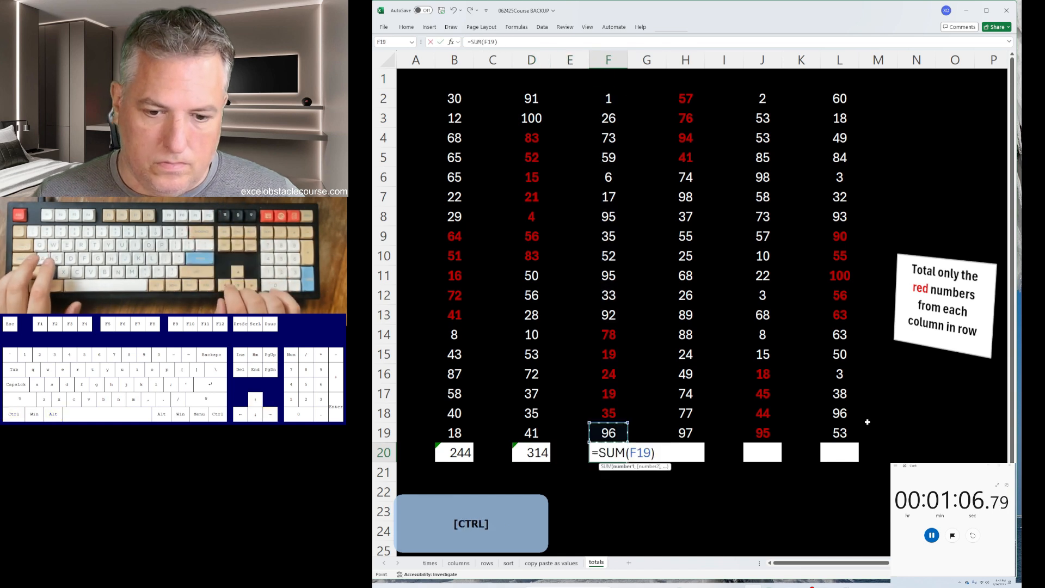
key(Return)
Step: Sum only the red numbers H2:H5 in cell H20
key(Up)
key(Right)
key(Right)
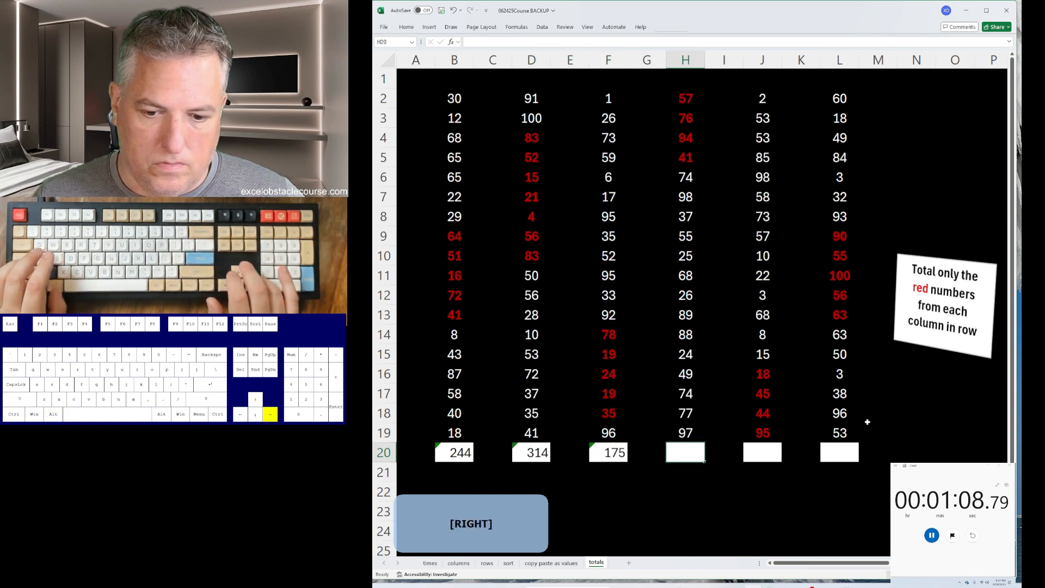
key(alt+equal)
key(Up)
key(Down)
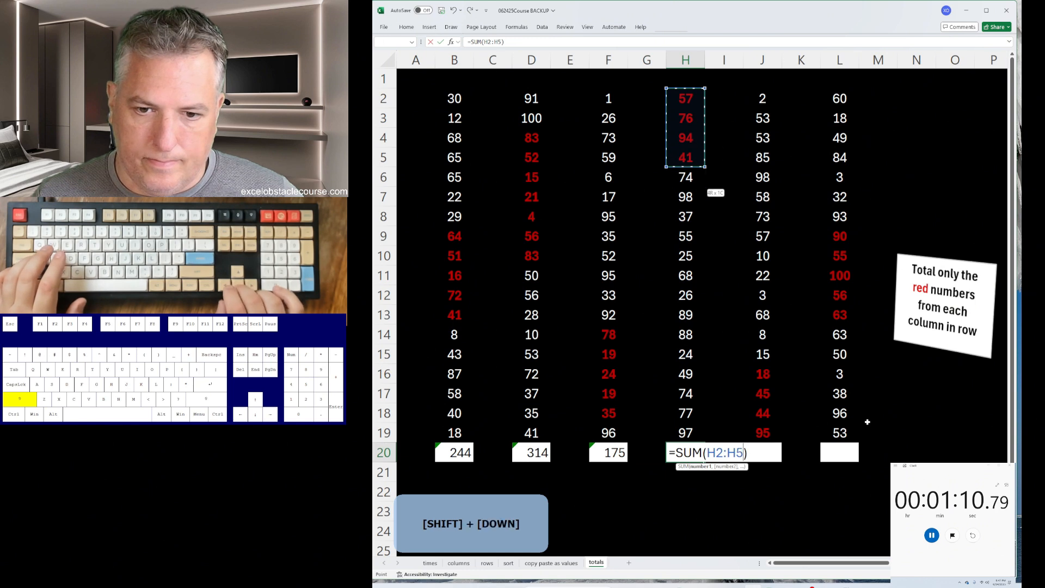
key(Return)
Step: Sum only the red numbers J16:J19 in cell J20
key(Up)
key(Right)
key(Right)
key(alt+equal)
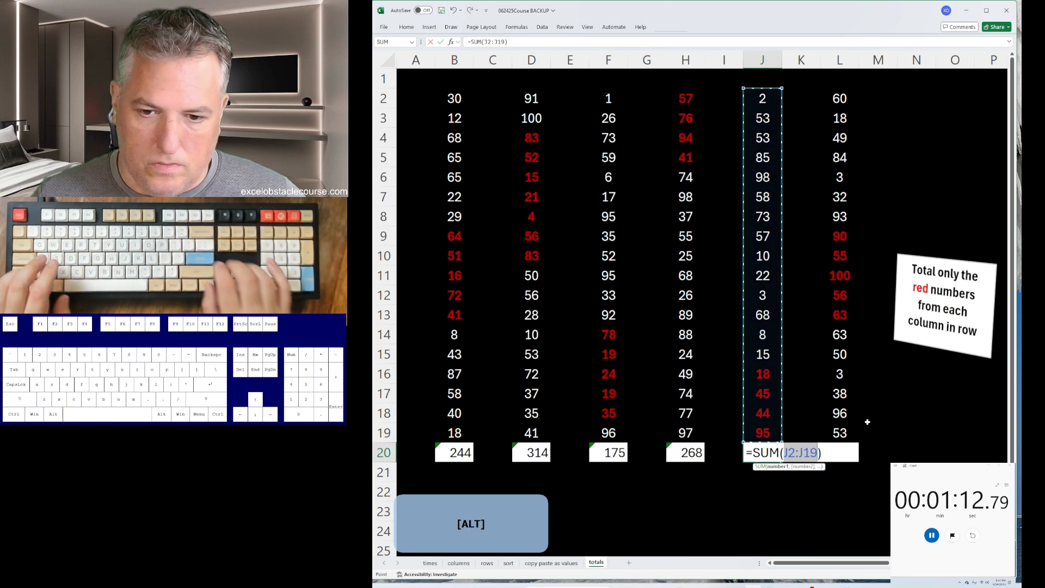
key(ctrl+Up)
key(Return)
Step: Sum only the red numbers L9:L13 in cell L20 to complete the timed attempt
key(Up)
key(Right)
key(Right)
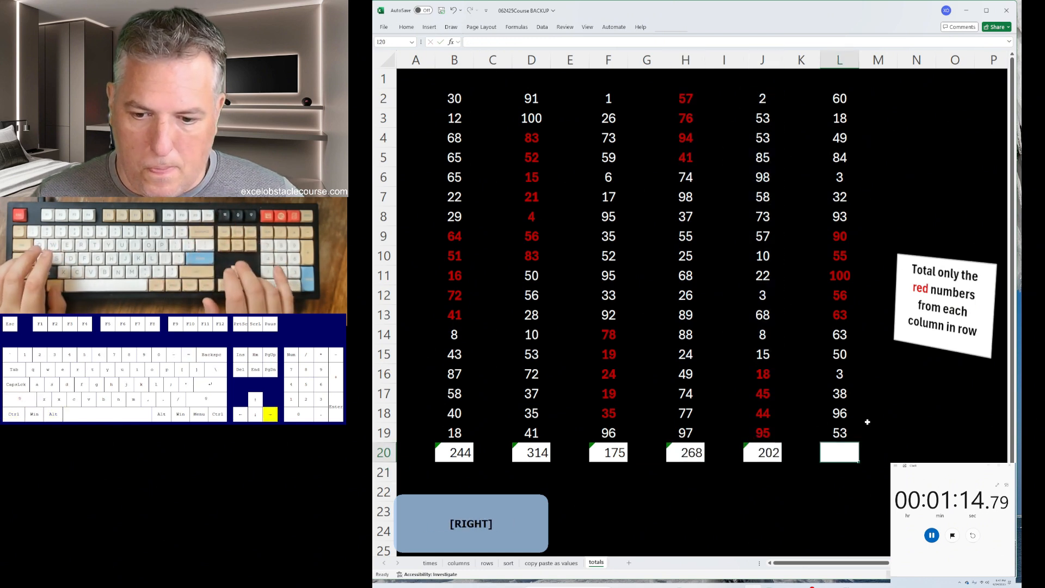
key(alt+equal)
key(Down)
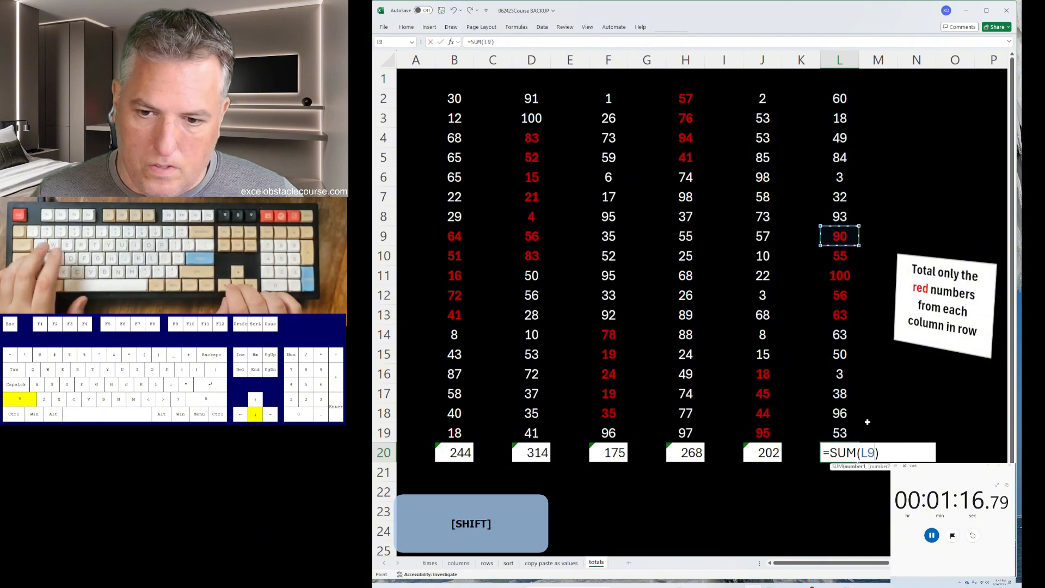
key(Return)
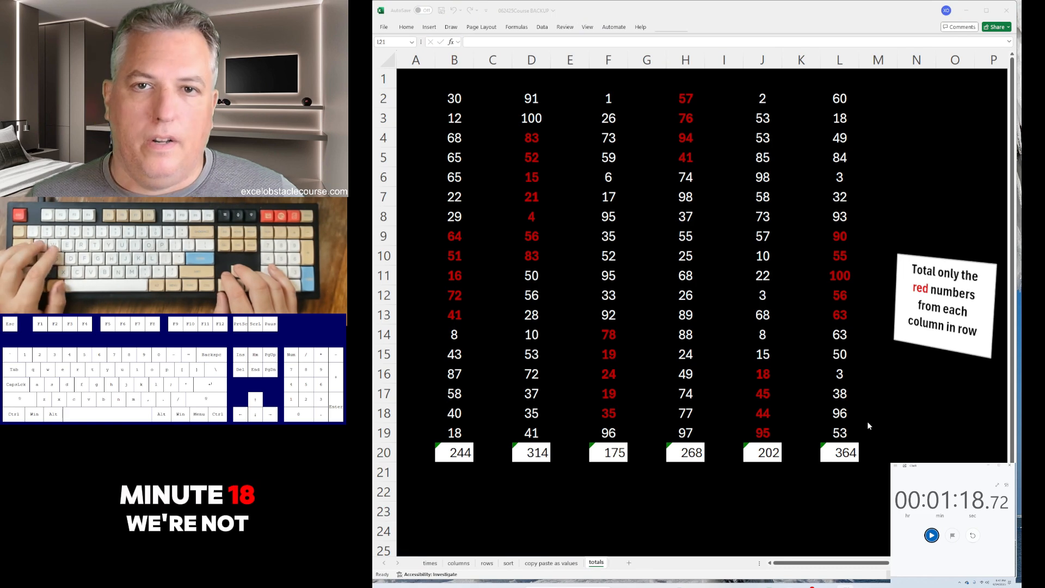
Step: Switch back to Excel and undo all edits of the finished attempt to reset the course sheets
key(alt+Tab)
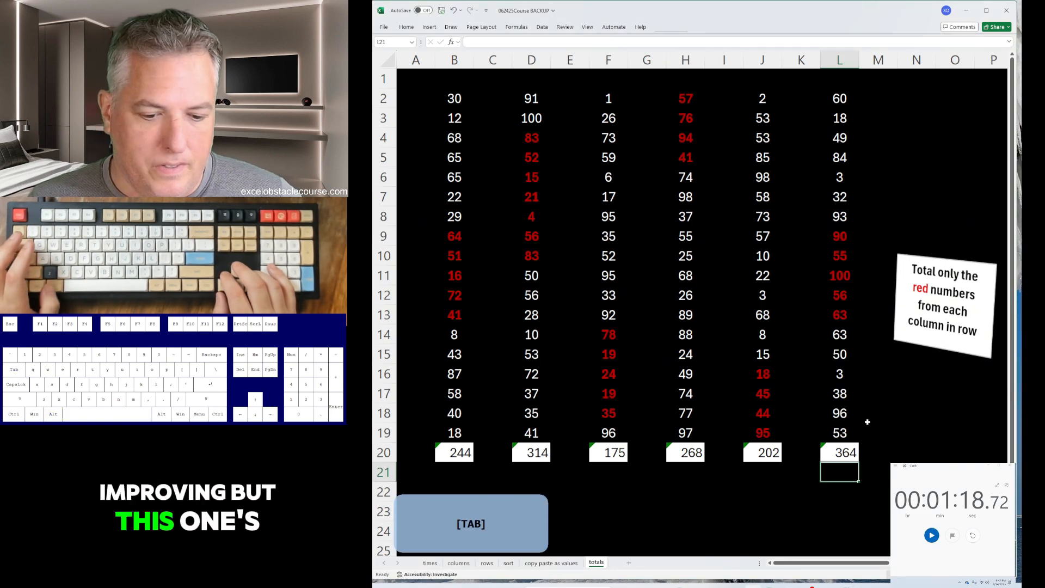
key(ctrl+z)
key(ctrl+z)
key(ctrl+z)
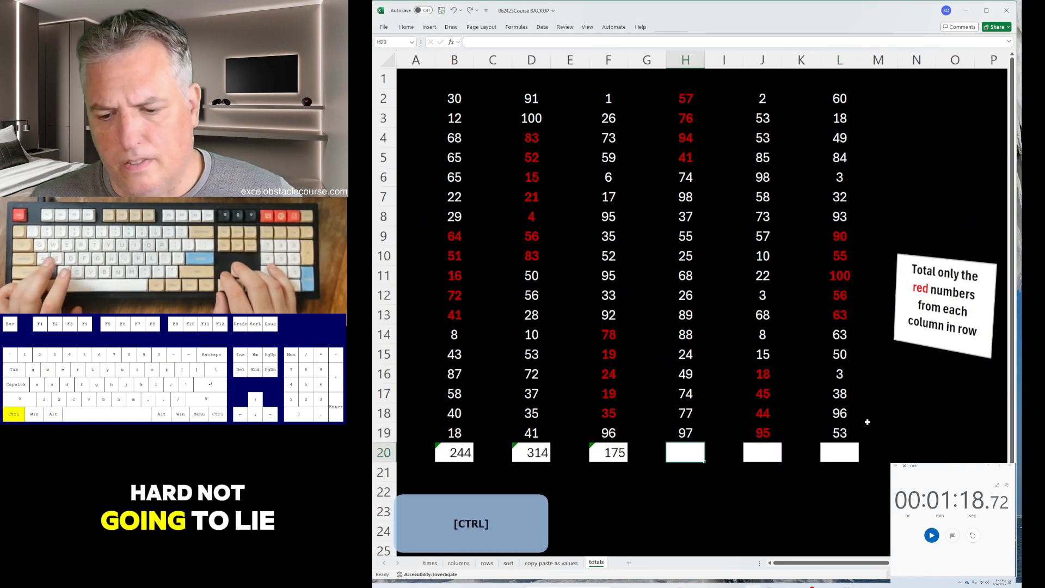
key(ctrl+z)
key(ctrl+z)
key(ctrl+z)
Step: On the times sheet, log 1:18.72 in B8 as the time for attempt 6
key(ctrl+Page_Up)
key(ctrl+Page_Up)
key(ctrl+Page_Up)
key(ctrl+Page_Up)
key(ctrl+Page_Up)
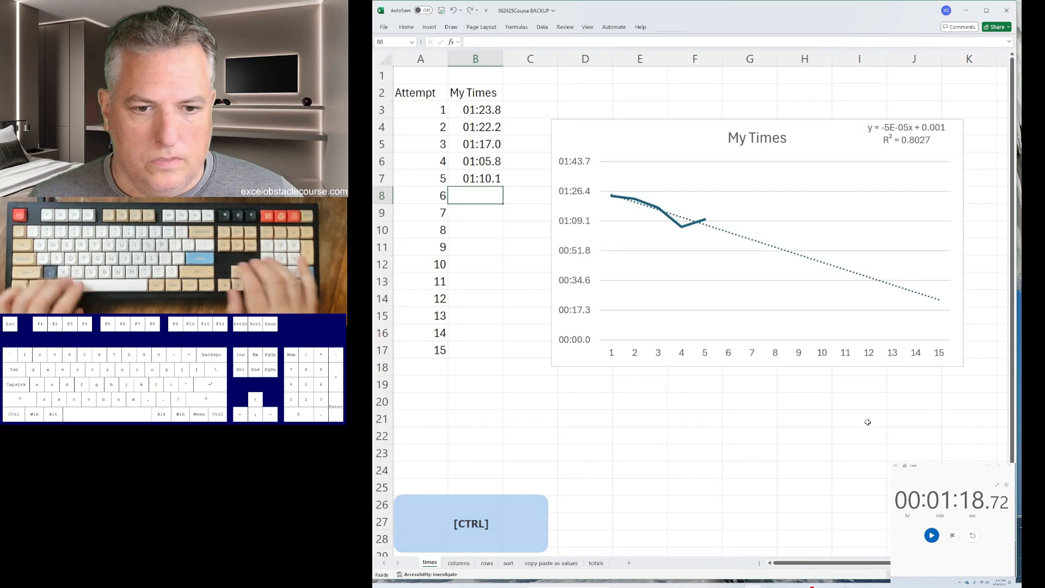
text(1:18.72)
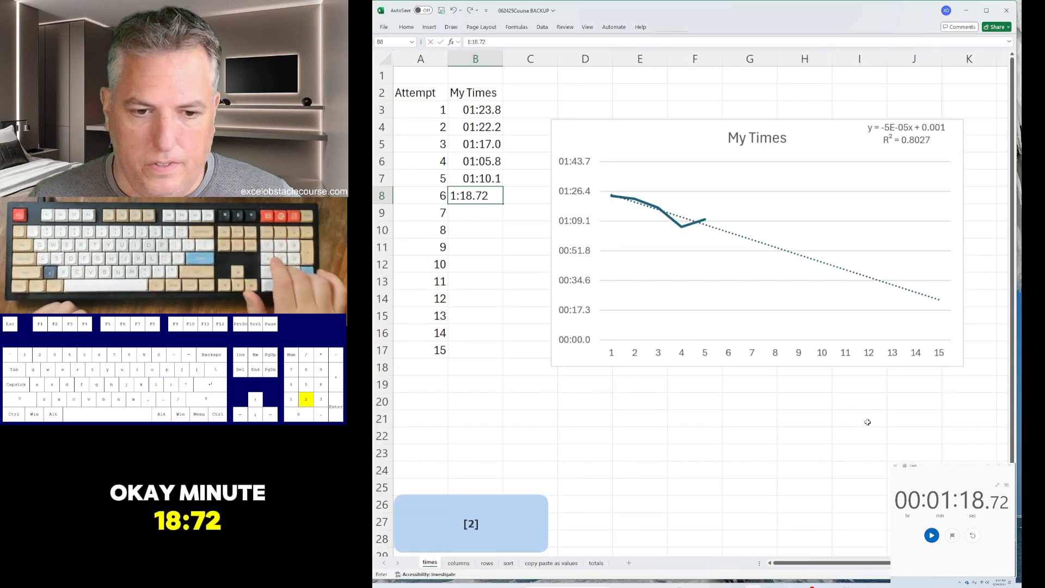
key(Return)
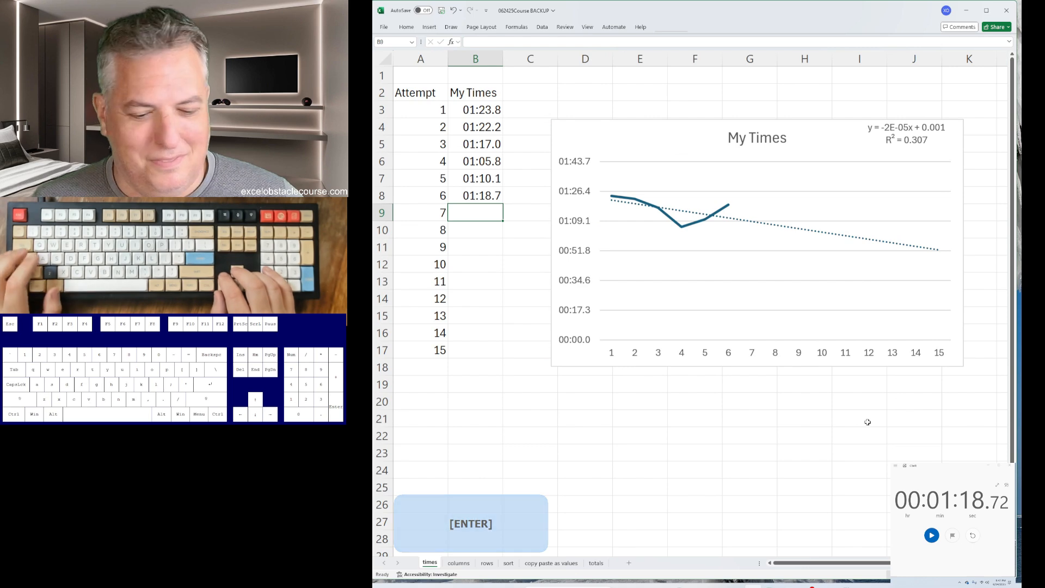
Step: Look through the course sheets to check that they are reset, and return to the times sheet
key(ctrl+Page_Down)
key(ctrl+Page_Down)
key(ctrl+Page_Down)
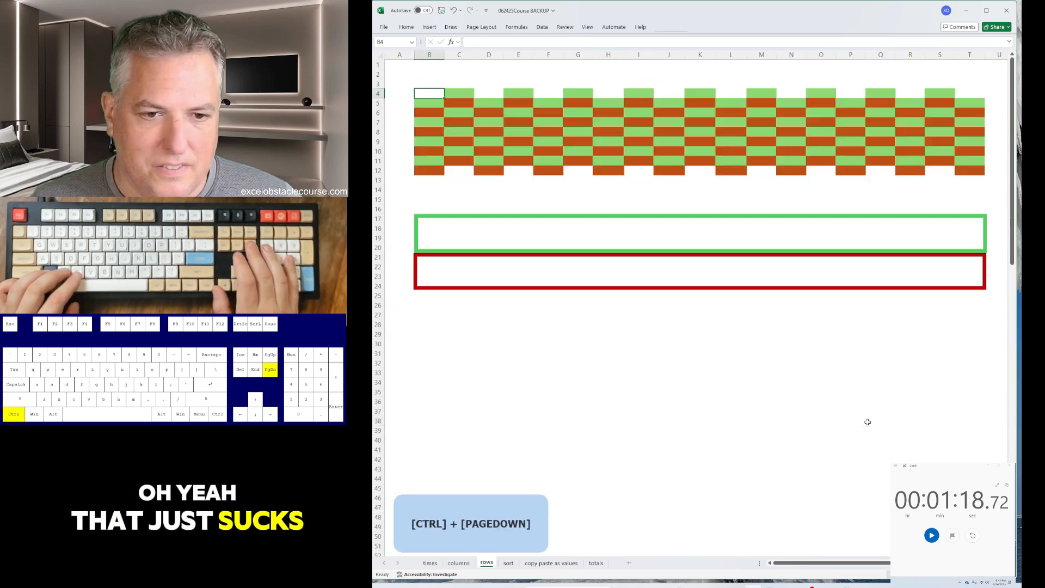
key(ctrl+Right)
key(ctrl+Page_Down)
key(ctrl+Page_Down)
key(ctrl+Page_Up)
key(ctrl+Page_Up)
key(ctrl+Page_Up)
key(ctrl+Page_Up)
key(ctrl+Page_Up)
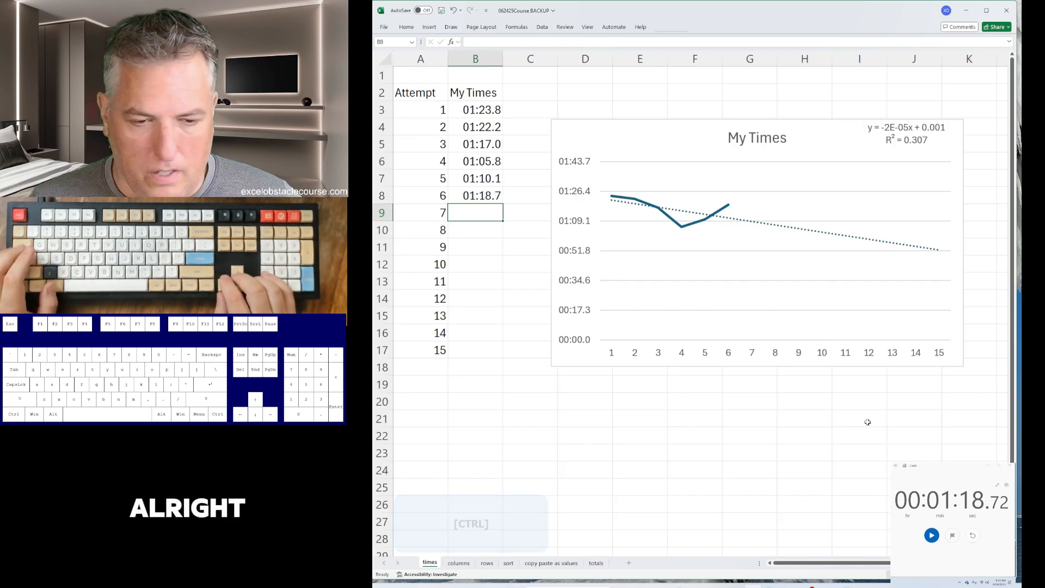
Step: Open the columns sheet, reset the stopwatch to zero and start it for a new attempt
key(ctrl+Page_Down)
key(Tab)
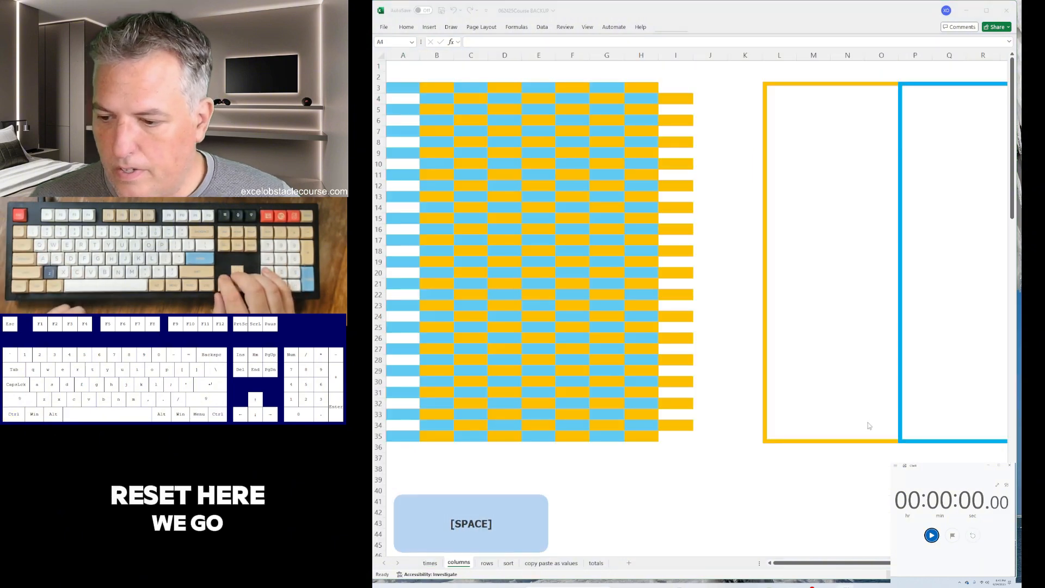
key(space)
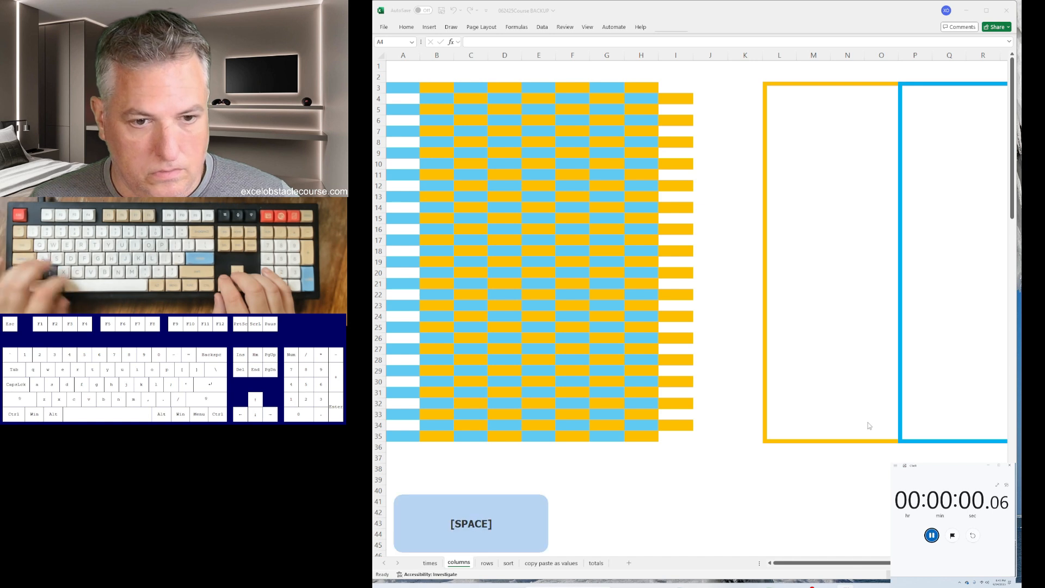
Step: Delete the blank cells in column A, shifting cells left to align the colours into solid columns
key(ctrl+minus)
key(Return)
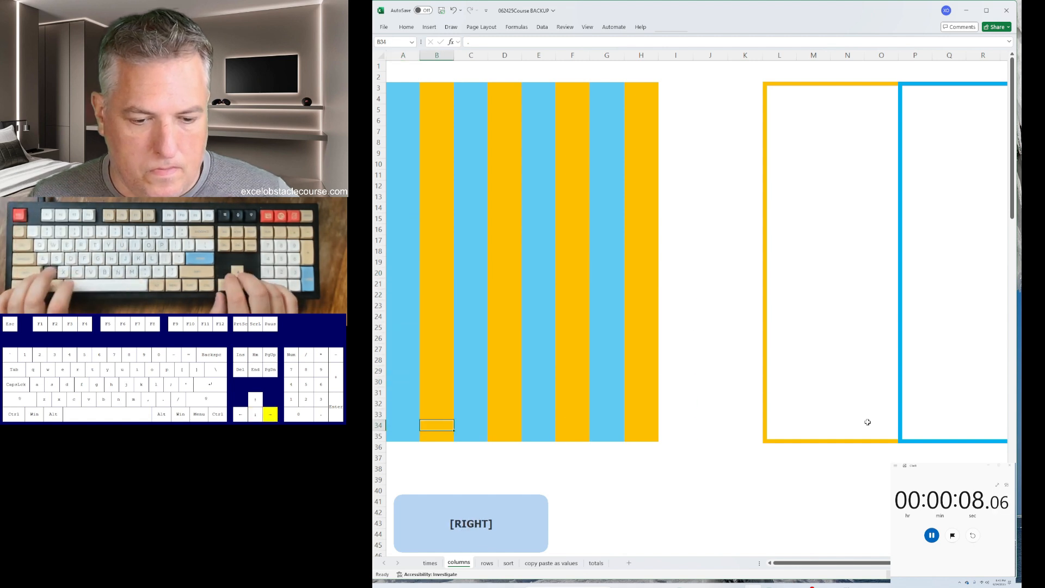
Step: Move orange column B and orange column D in turn to the front as column A
key(ctrl+space)
key(ctrl+x)
key(ctrl+Left)
key(ctrl+shift+plus)
key(Right)
key(Right)
key(Right)
key(ctrl+space)
key(ctrl+x)
key(ctrl+Left)
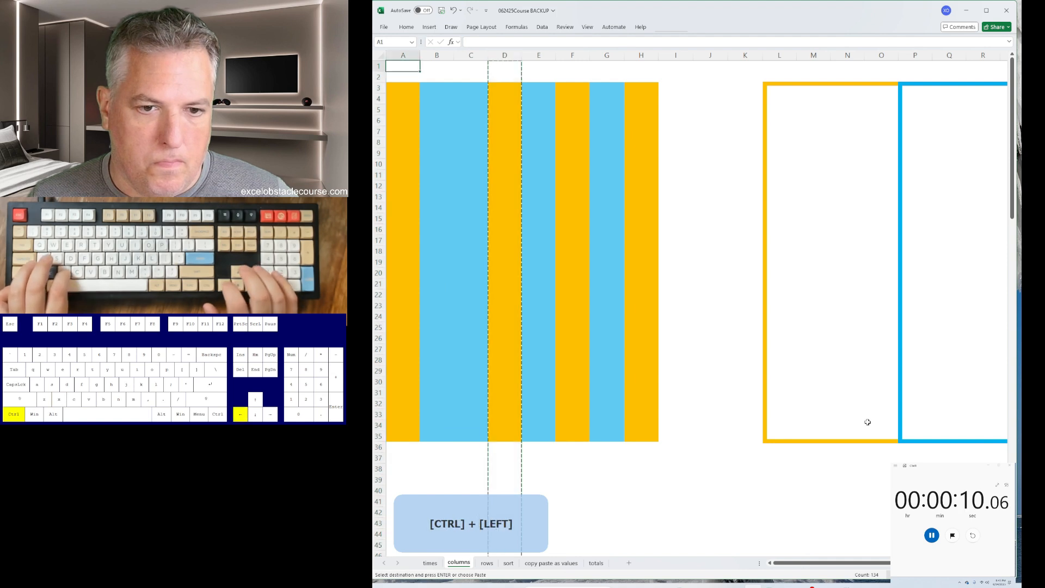
key(ctrl+space)
key(ctrl+shift+plus)
Step: Move orange column F to the front by cutting it and inserting it at column A
key(Right)
key(Right)
key(Right)
key(Right)
key(Right)
key(ctrl+space)
key(ctrl+x)
key(ctrl+Left)
key(ctrl+space)
key(ctrl+shift+plus)
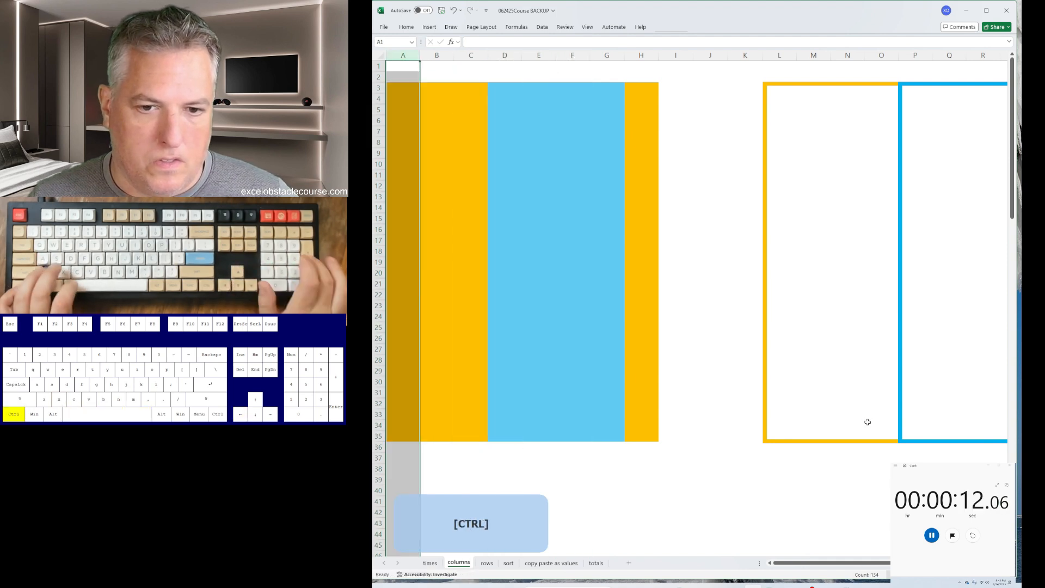
Step: Move orange column H to the front by cutting it and inserting it at column A
key(Down)
key(Down)
key(ctrl+Right)
key(ctrl+space)
key(ctrl+x)
key(ctrl+Left)
key(ctrl+space)
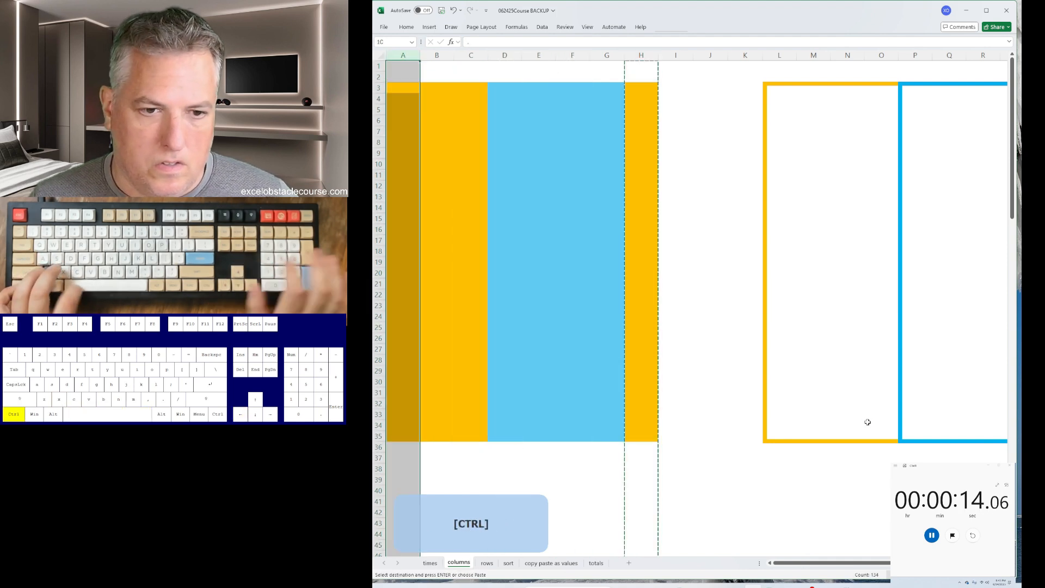
key(ctrl+shift+plus)
Step: Insert eleven blank columns before column A to shift the orange and blue blocks into their outlined frames
key(ctrl+shift+Right)
key(Down)
key(Down)
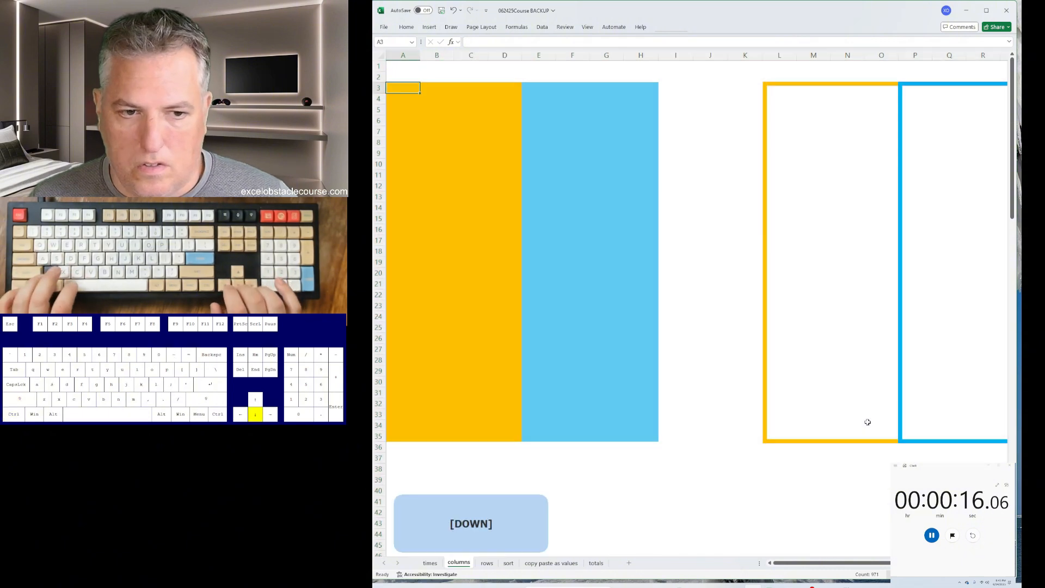
key(ctrl+space)
key(ctrl+shift+Right)
key(ctrl+shift+plus)
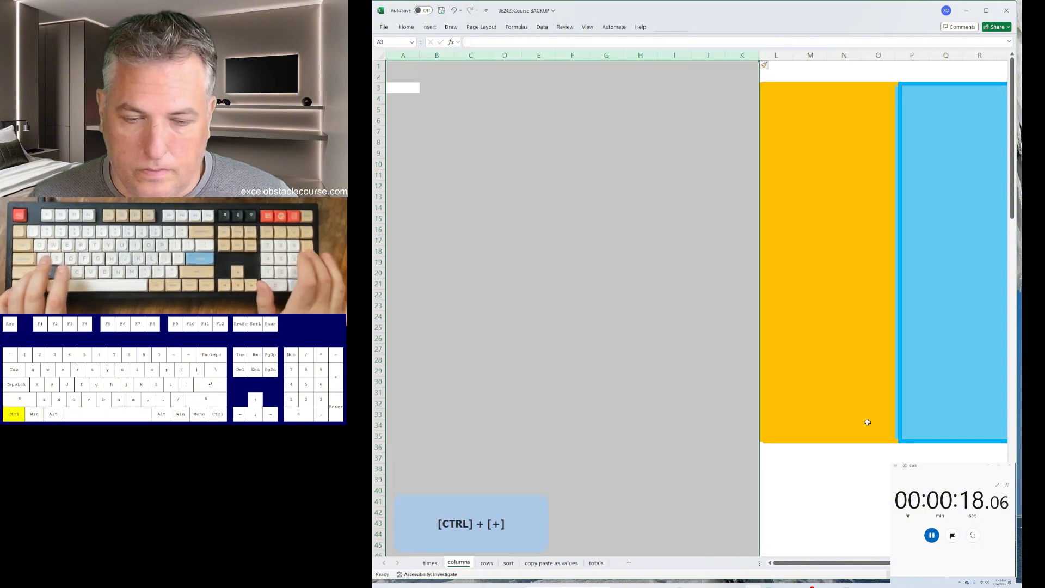
Step: On the rows sheet, delete blank cell B4 and shift the cells below it up
key(ctrl+Page_Down)
key(ctrl+minus)
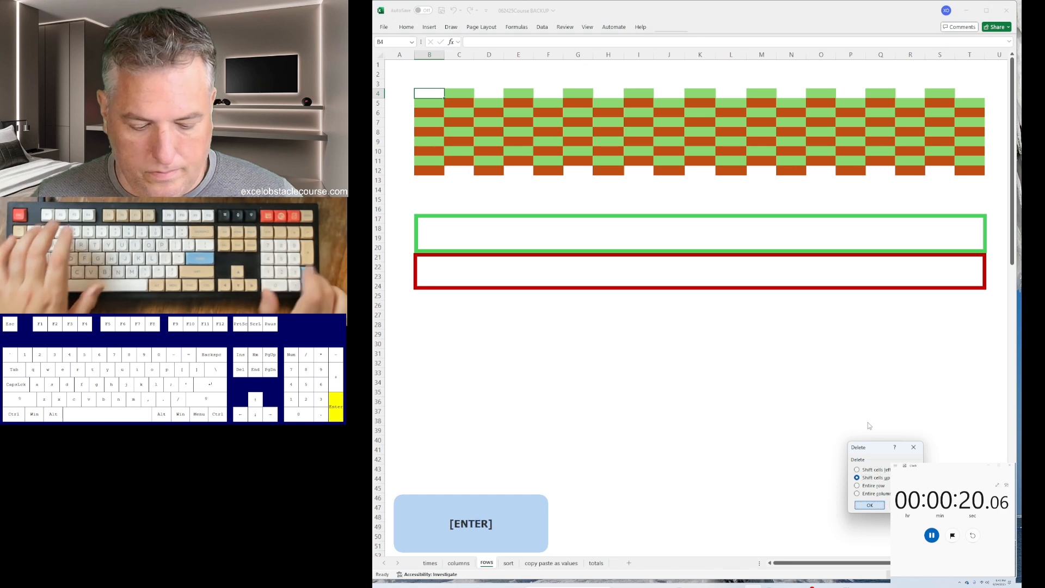
key(Return)
Step: Repeat the shift-up deletion on the remaining blank cells in row 4, in every second column from D4 to T4
key(Right)
key(Right)
key(F4)
key(Right)
key(Right)
key(F4)
key(Right)
key(Right)
key(F4)
key(Right)
key(Right)
key(F4)
key(Right)
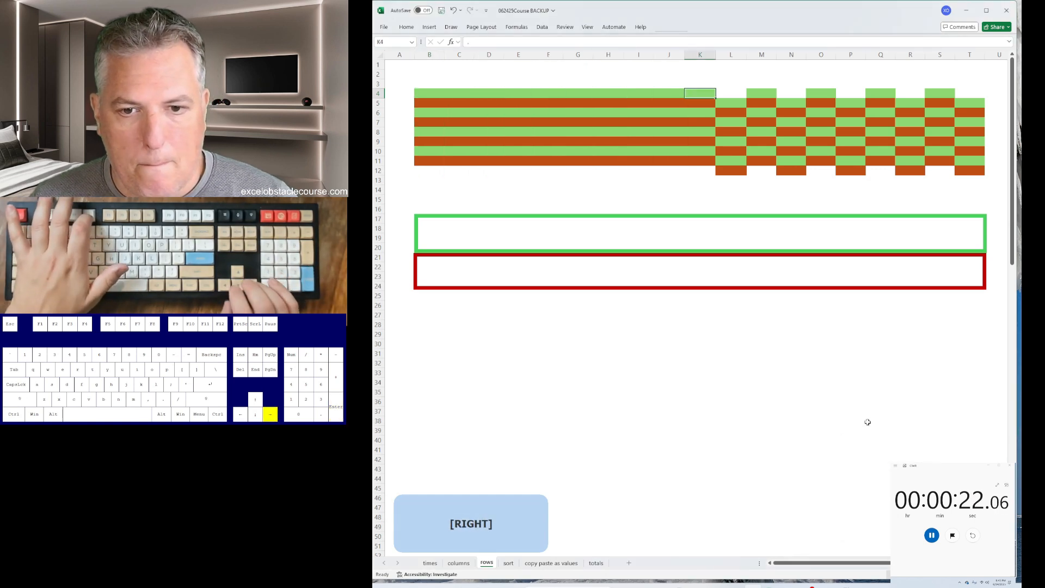
key(Right)
key(F4)
key(Right)
key(Right)
key(F4)
key(Right)
key(Right)
key(F4)
key(Right)
key(Right)
key(F4)
key(Right)
key(Right)
key(F4)
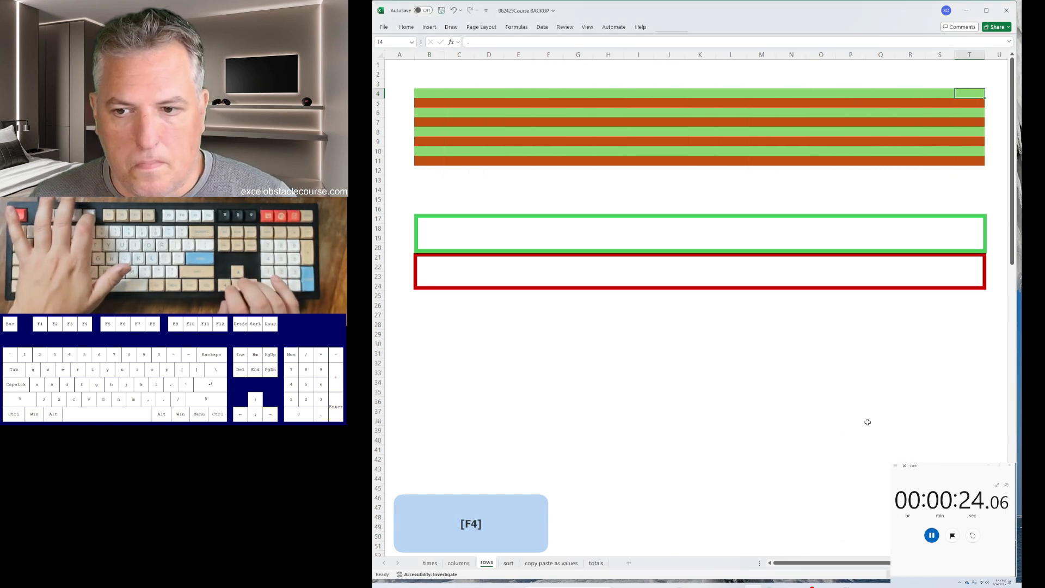
Step: Cut brown row 5 and insert it directly above brown row 11
key(shift+space)
key(ctrl+c)
key(ctrl+Down)
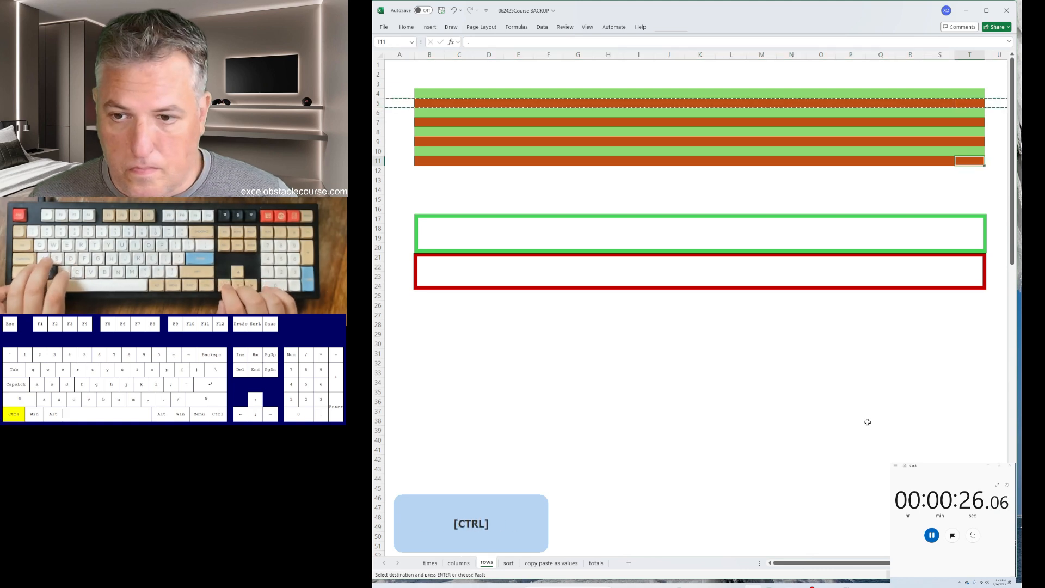
key(ctrl+plus)
key(Return)
key(shift+space)
key(ctrl+plus)
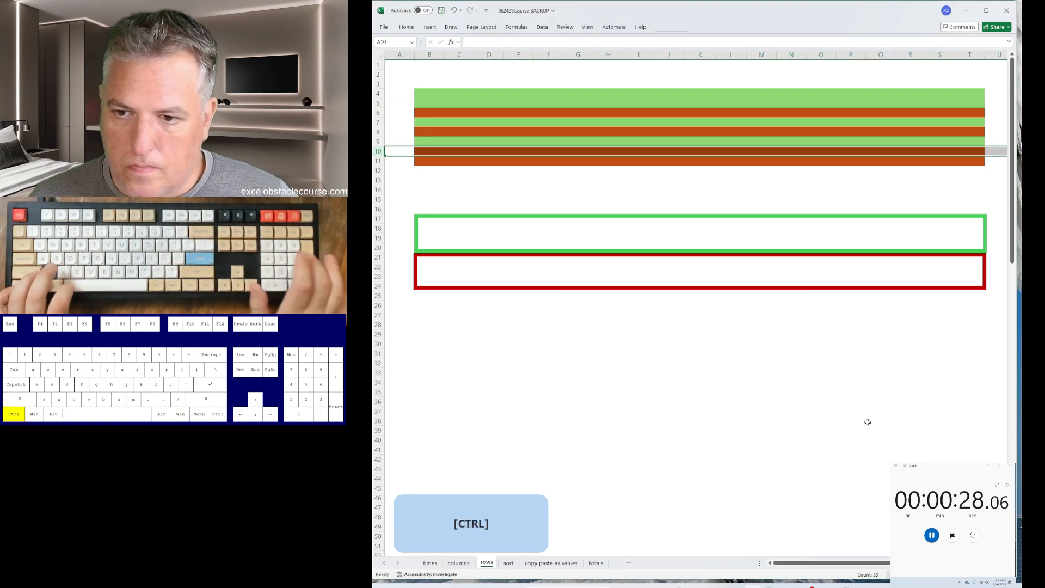
Step: Cut brown row 6 and insert it above row 11 with the other brown rows
key(Up)
key(Up)
key(Up)
key(shift+space)
key(ctrl+x)
key(ctrl+Down)
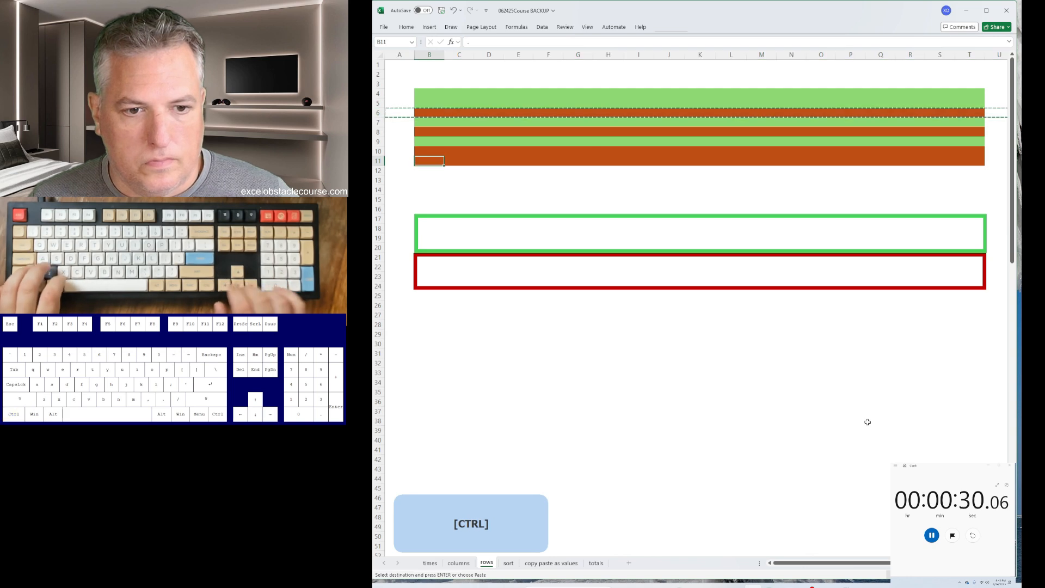
key(shift+space)
key(ctrl+plus)
Step: Move the last separated brown row, row 7, down into the brown block by cutting and inserting it
key(Up)
key(Up)
key(shift+space)
key(ctrl+x)
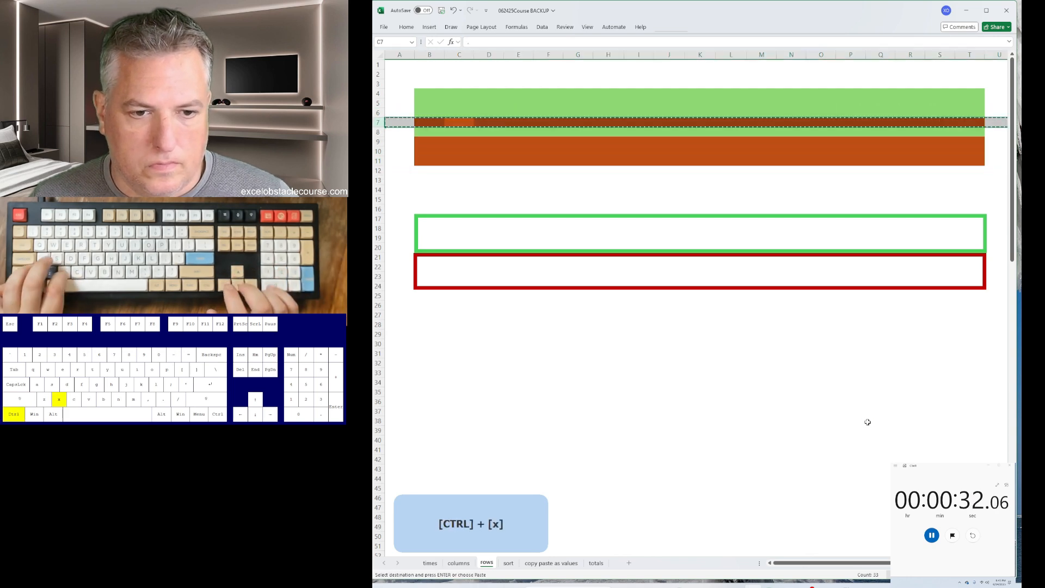
key(ctrl+Down)
key(shift+space)
key(ctrl+plus)
Step: Insert thirteen blank rows above row 4 to shift the green and brown blocks into their outlined frames
key(ctrl+Home)
key(Down)
key(Down)
key(Down)
key(shift+space)
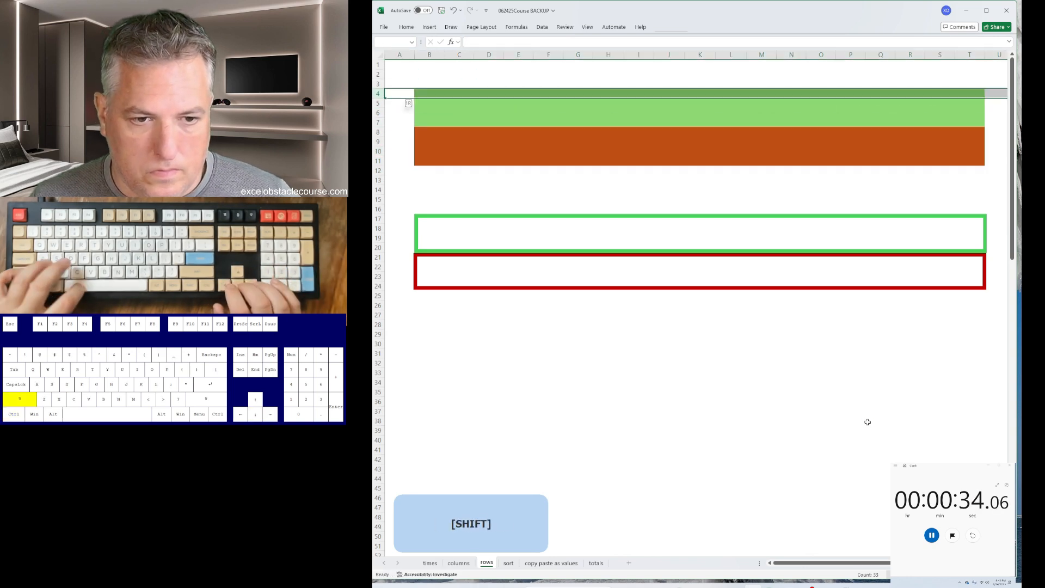
key(shift+Down)
key(shift+Down)
key(shift+Down)
key(shift+Down)
key(shift+Down)
key(shift+Down)
key(shift+Down)
key(shift+Down)
key(shift+Down)
key(shift+Down)
key(shift+Down)
key(shift+Down)
key(ctrl+plus)
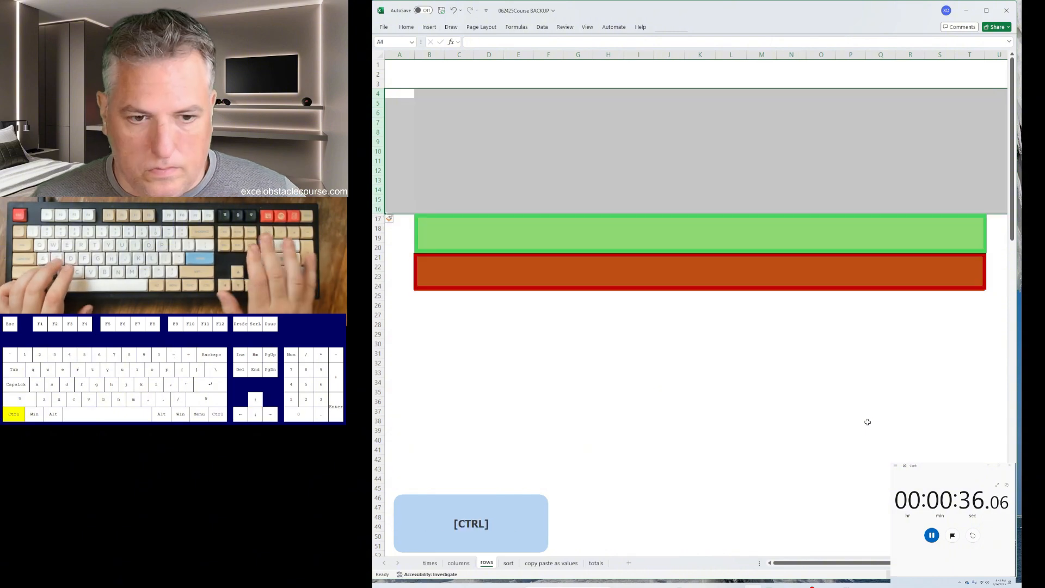
Step: On the sort sheet, sort the column B numbers ascending and the column D numbers descending
key(ctrl+Page_Down)
key(h)
key(s)
key(s)
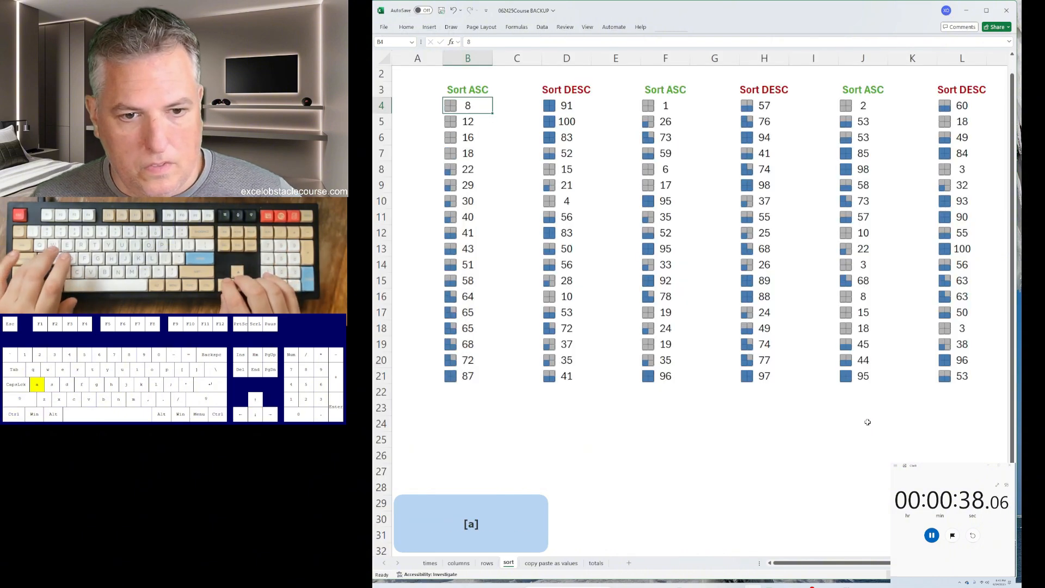
key(ctrl+Right)
key(alt)
key(h)
key(s)
key(o)
Step: Sort the column F numbers in ascending order, dismissing the custom Sort dialog
key(ctrl+Right)
key(alt+a)
key(s)
key(s)
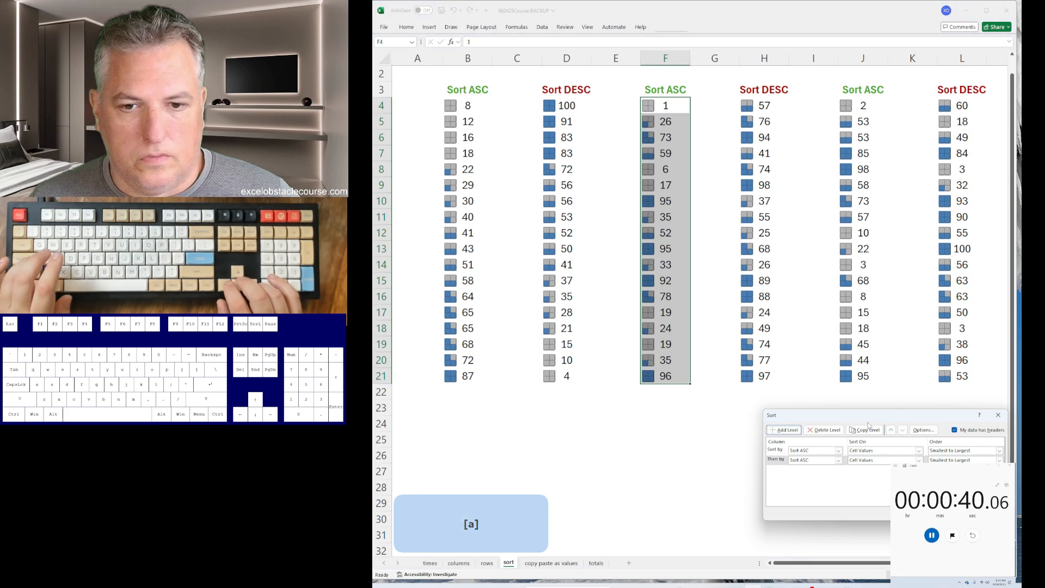
key(Escape)
key(alt+a)
key(s)
key(a)
Step: Sort the column H numbers descending and the column J numbers ascending
key(ctrl+Right)
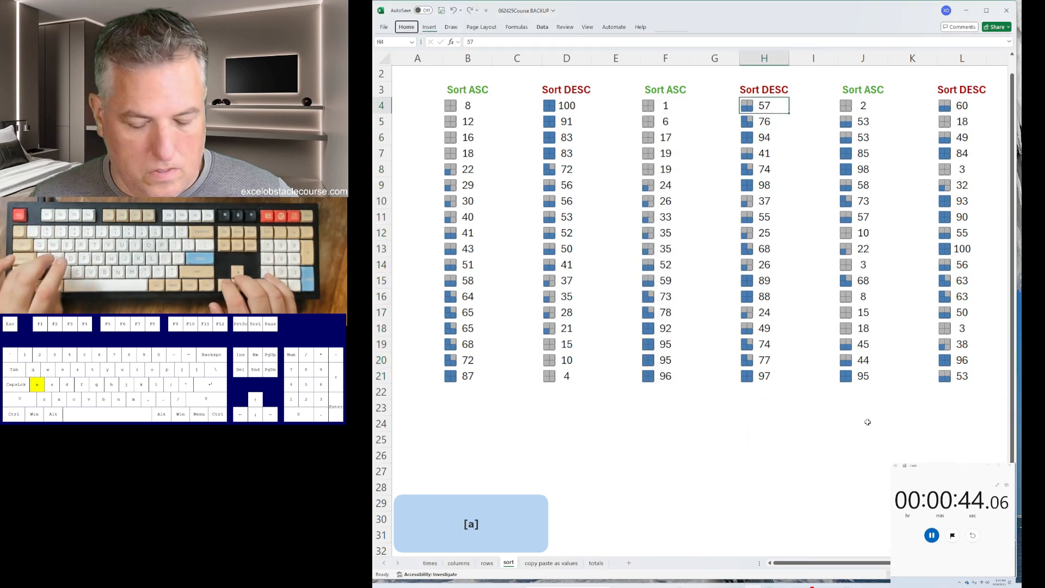
key(d)
key(ctrl+Right)
key(alt)
key(a)
key(s)
key(a)
Step: Sort the column L numbers in descending order
key(ctrl+Right)
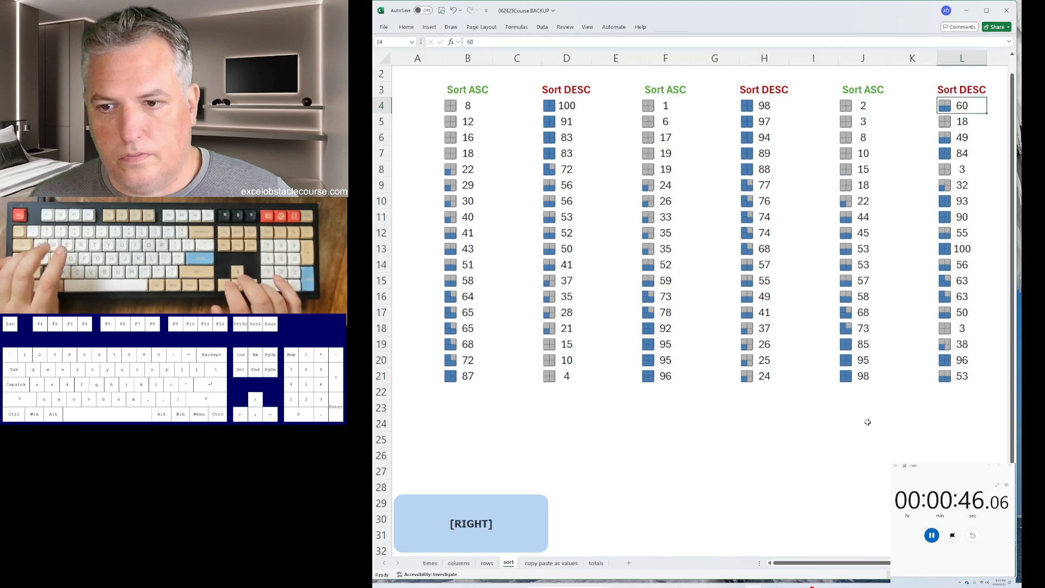
key(alt+a)
key(s)
key(d)
Step: On the copy paste as values sheet, copy the red-number table C5:F13 and paste it as values into the red frame at J18
key(ctrl+Page_Down)
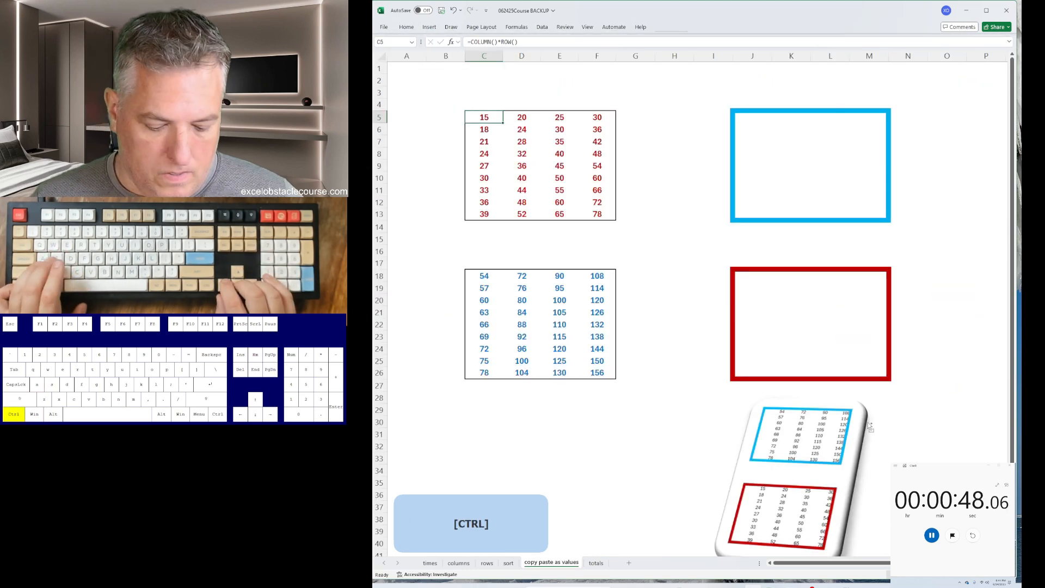
key(ctrl+a)
key(ctrl+c)
key(ctrl+Down)
key(ctrl+Down)
key(Right)
key(Right)
key(Right)
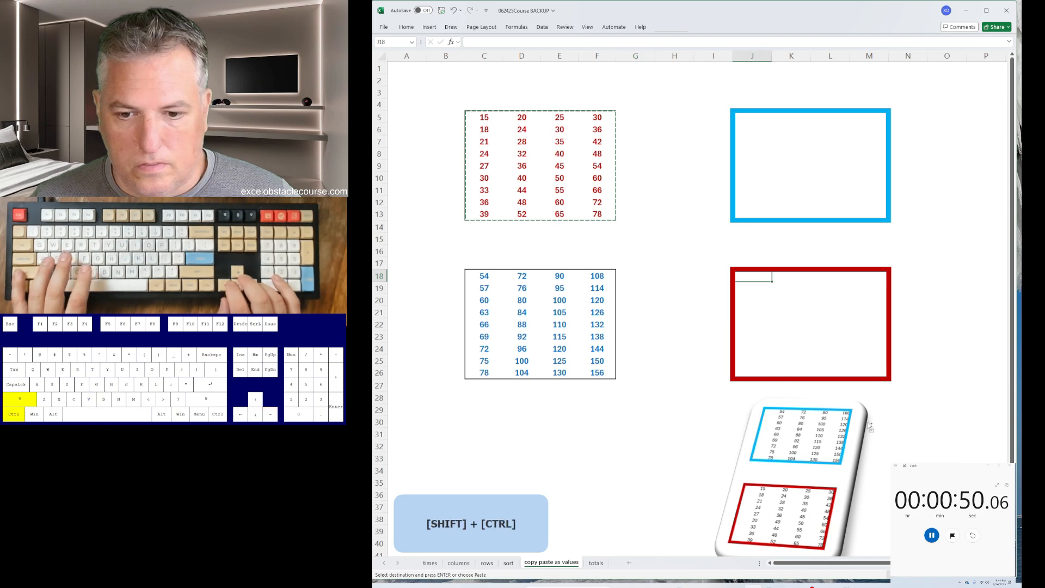
key(ctrl+shift+v)
Step: Copy the blue-number table C18:F26 and paste it as values into the blue frame at J5
key(ctrl+Left)
key(ctrl+a)
key(ctrl+c)
key(ctrl+Up)
key(ctrl+Up)
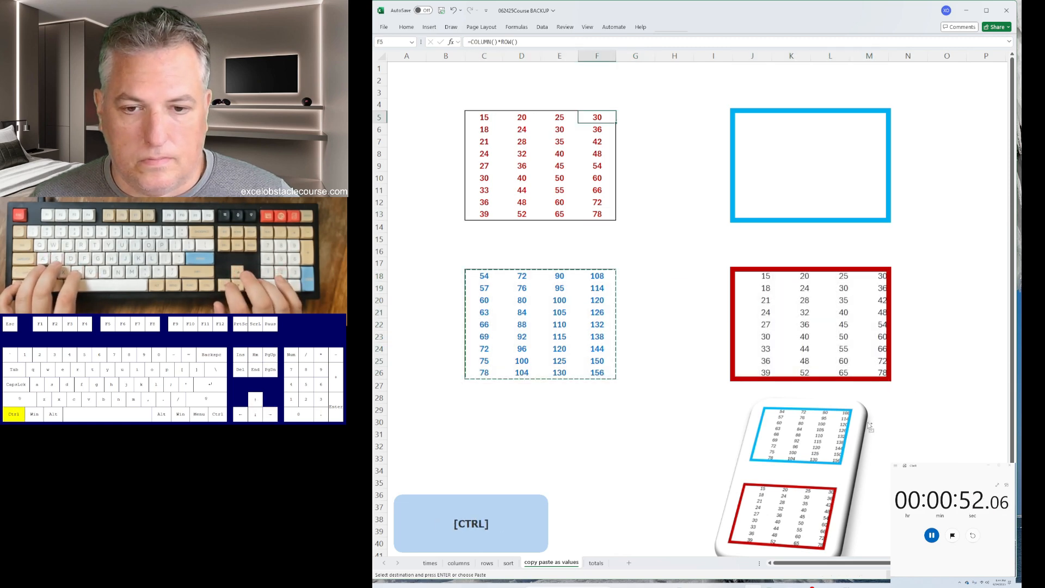
key(ctrl+shift+v)
Step: On the totals sheet, total column B's red numbers in B20 with =SUM(B9:B13)
key(ctrl+Page_Down)
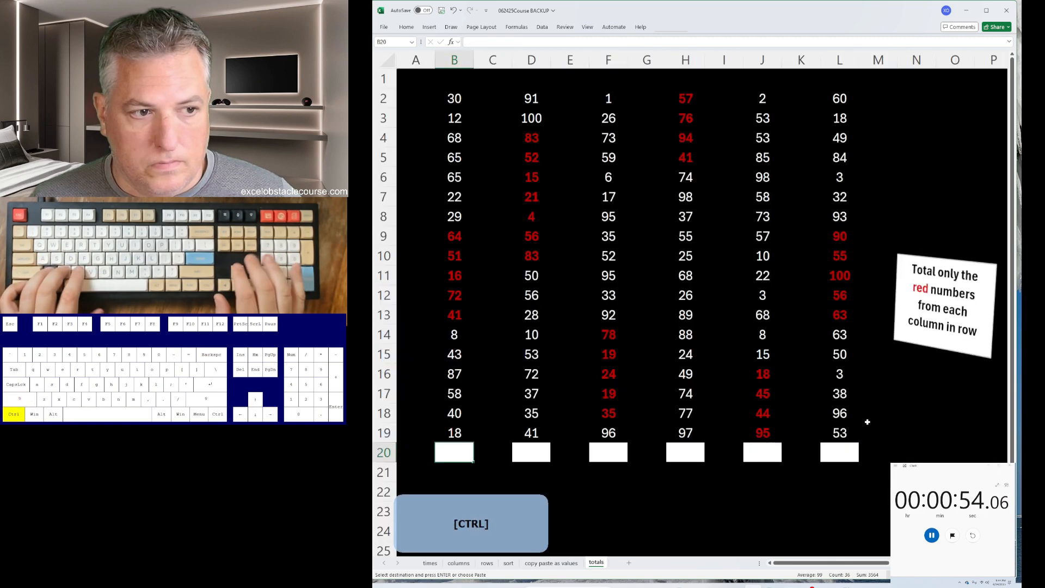
key(alt+equal)
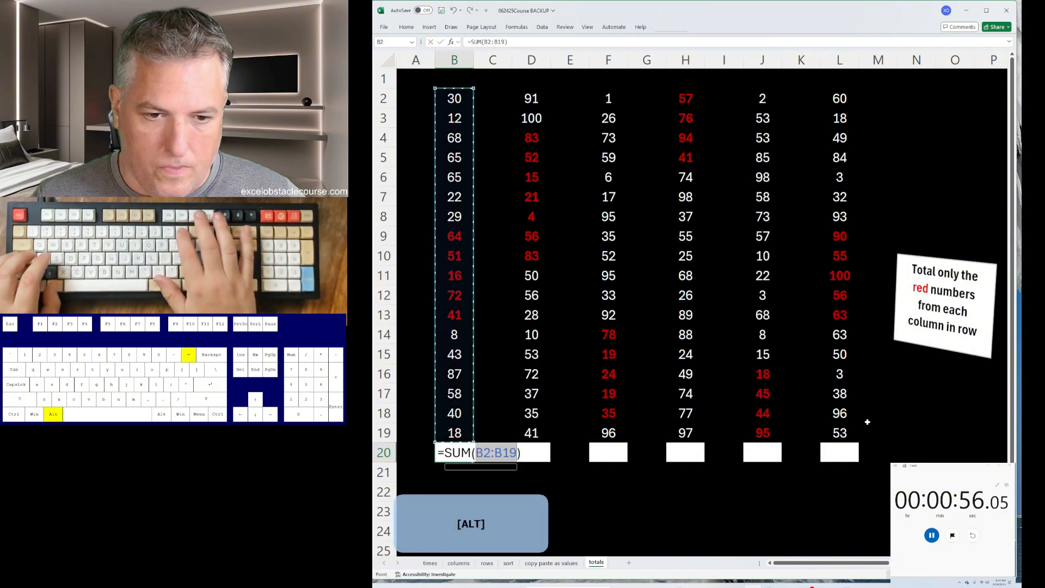
key(Down)
key(Down)
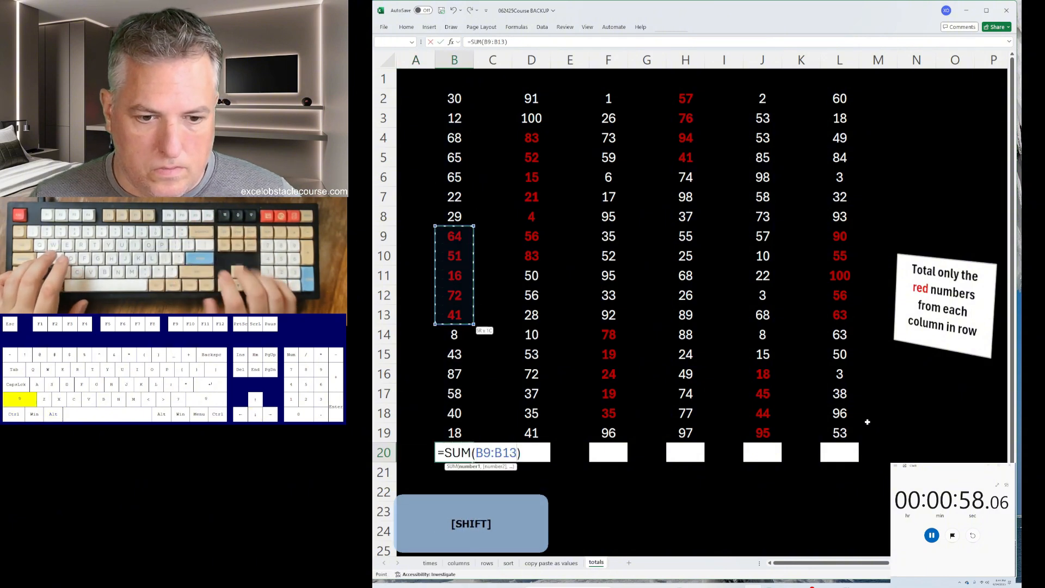
key(Tab)
Step: Total column D's red numbers in D20 by summing D4:D10
key(Right)
key(alt+equal)
key(Up)
key(Down)
key(Down)
key(Down)
key(shift+Down)
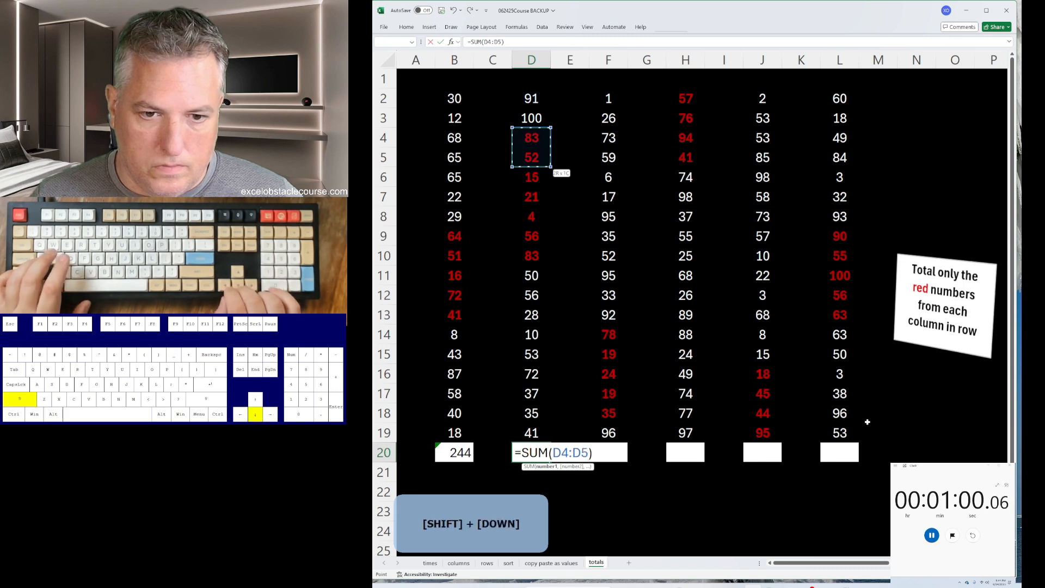
key(Return)
Step: Total column F's red numbers in F20 with =SUM(F14:F18)
key(Right)
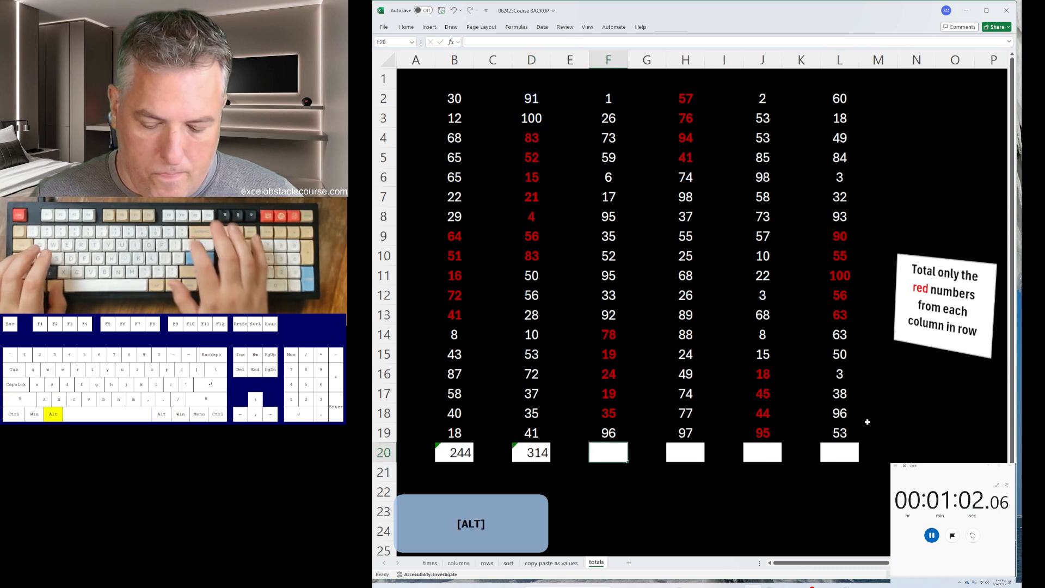
key(alt+equal)
key(ctrl+Down)
key(Up)
key(shift+Up)
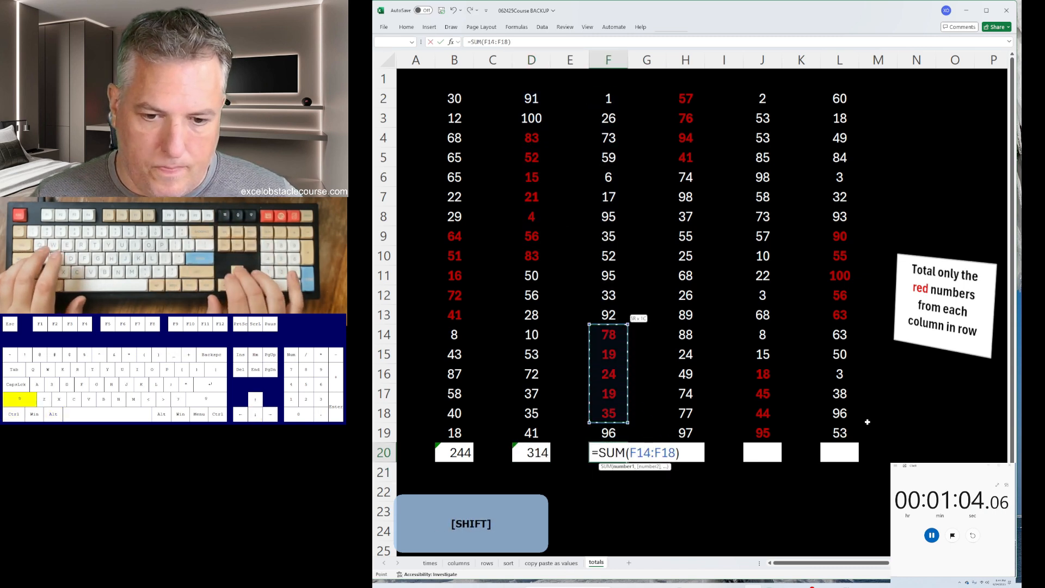
key(Return)
Step: Total column H's red numbers in H20 by summing H2:H5
key(Right)
key(alt+equal)
key(Down)
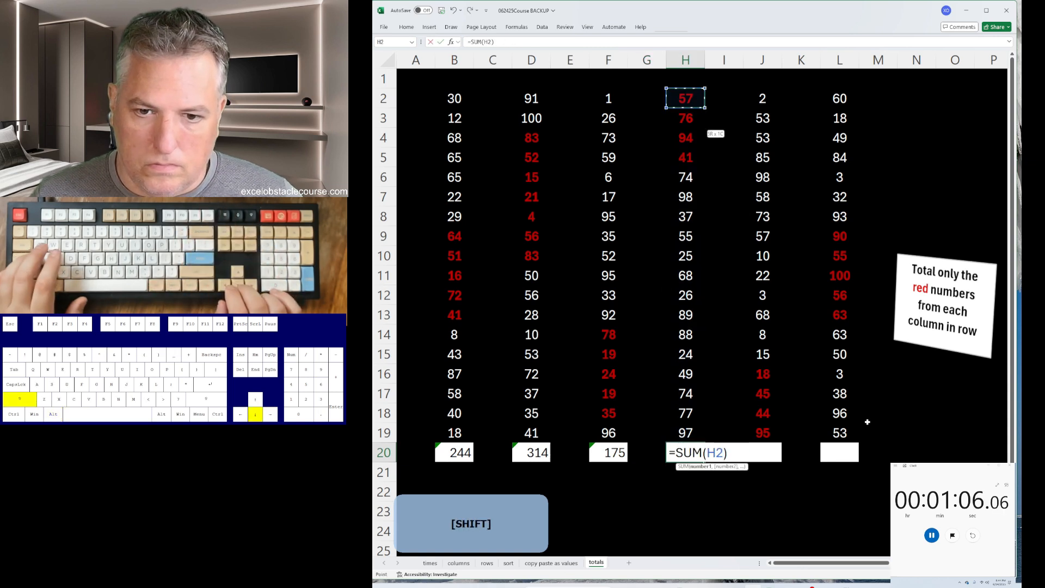
key(Return)
Step: Total column J's red numbers in J20 by summing J16:J19
key(Right)
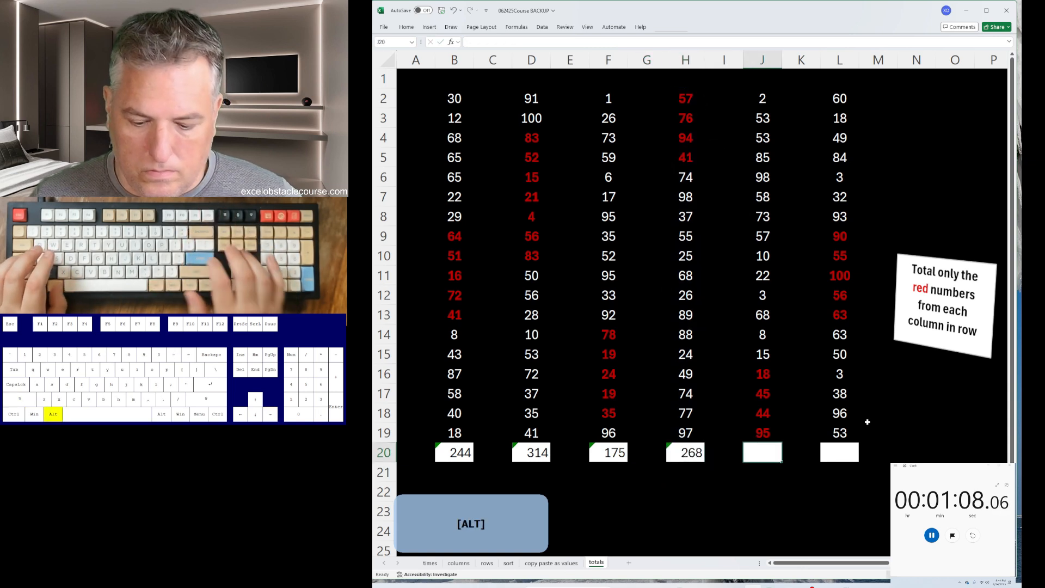
key(alt+equal)
key(ctrl+Down)
key(Return)
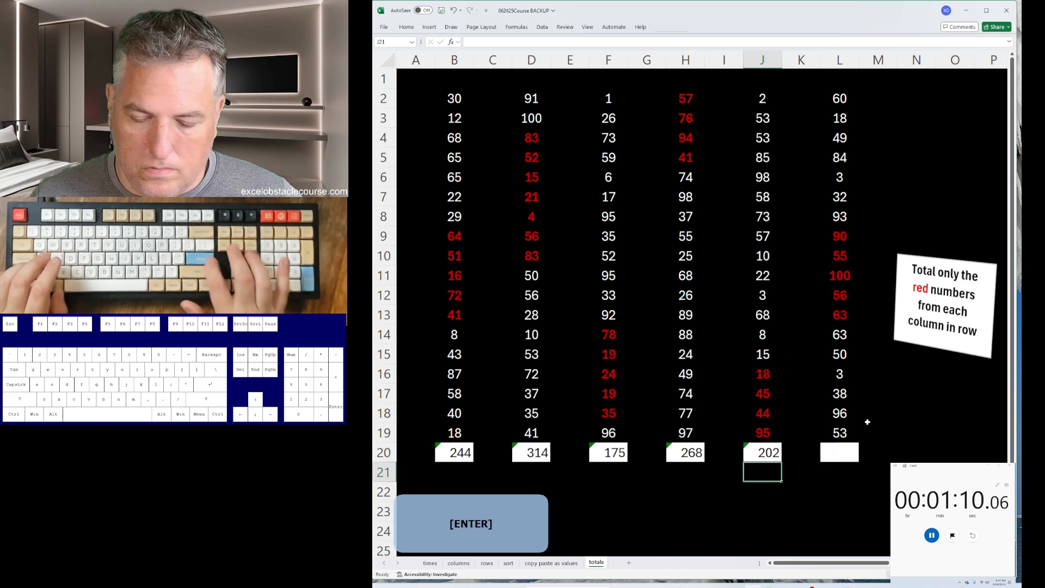
Step: Total column L's red numbers in L20 by summing L9:L13
key(Right)
key(alt+equal)
key(Down)
key(Down)
key(Down)
key(Down)
key(Down)
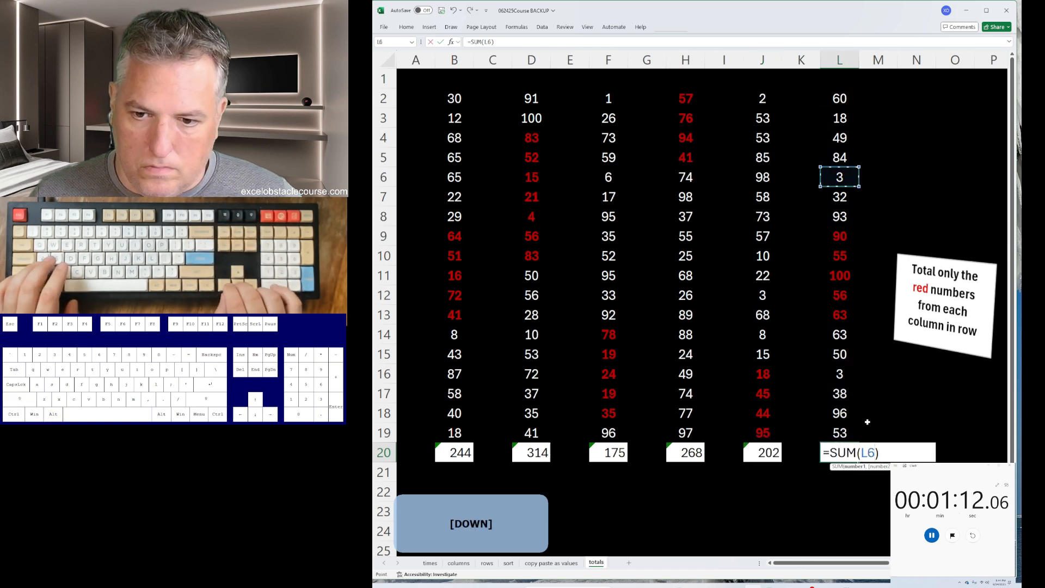
key(Return)
Step: Stop the stopwatch to end the timed attempt
key(space)
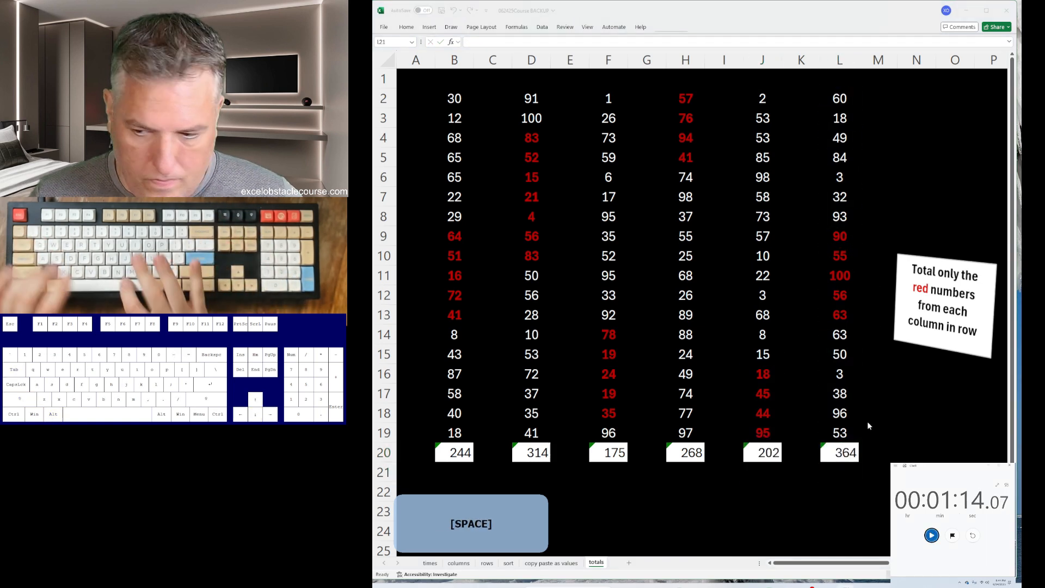
key(alt+Tab)
key(alt+Tab)
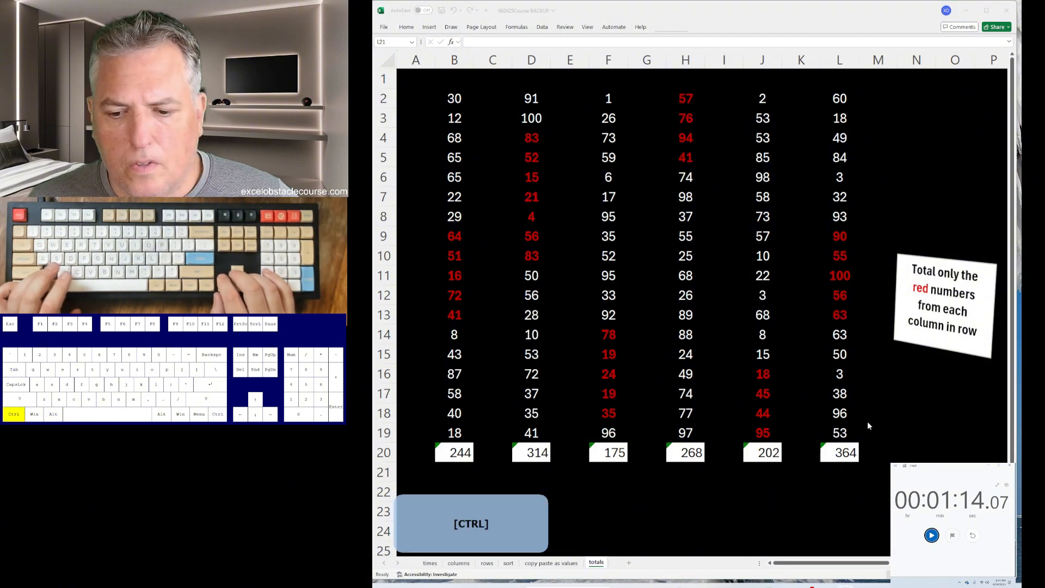
Step: Switch back to the workbook and undo all of the attempt's changes on the totals, copy paste as values, sort, rows and columns sheets
key(alt+Tab)
key(ctrl+z)
key(ctrl+z)
key(ctrl+z)
key(ctrl+z)
key(ctrl+z)
key(ctrl+z)
key(ctrl+z)
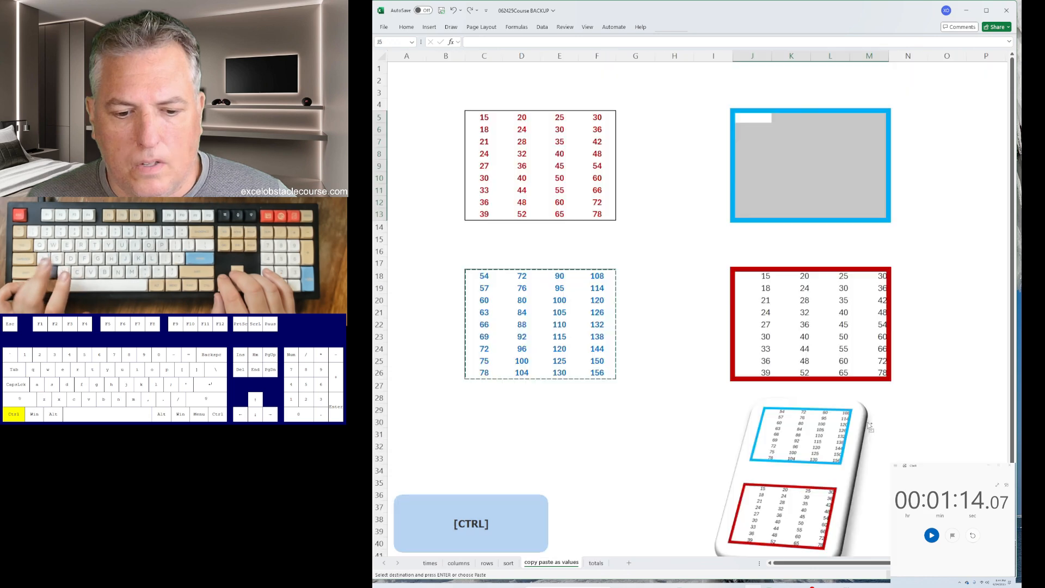
key(ctrl+z)
key(ctrl+z)
key(ctrl+z)
key(ctrl+z)
key(ctrl+z)
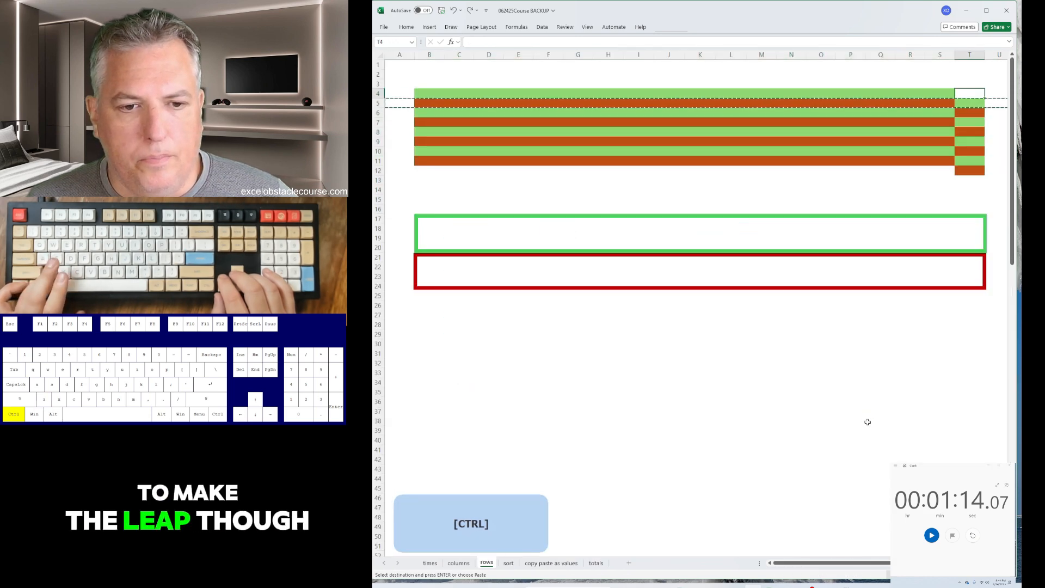
key(ctrl+z)
key(ctrl+z)
key(ctrl+z)
key(ctrl+z)
key(ctrl+z)
key(ctrl+z)
key(ctrl+z)
key(ctrl+z)
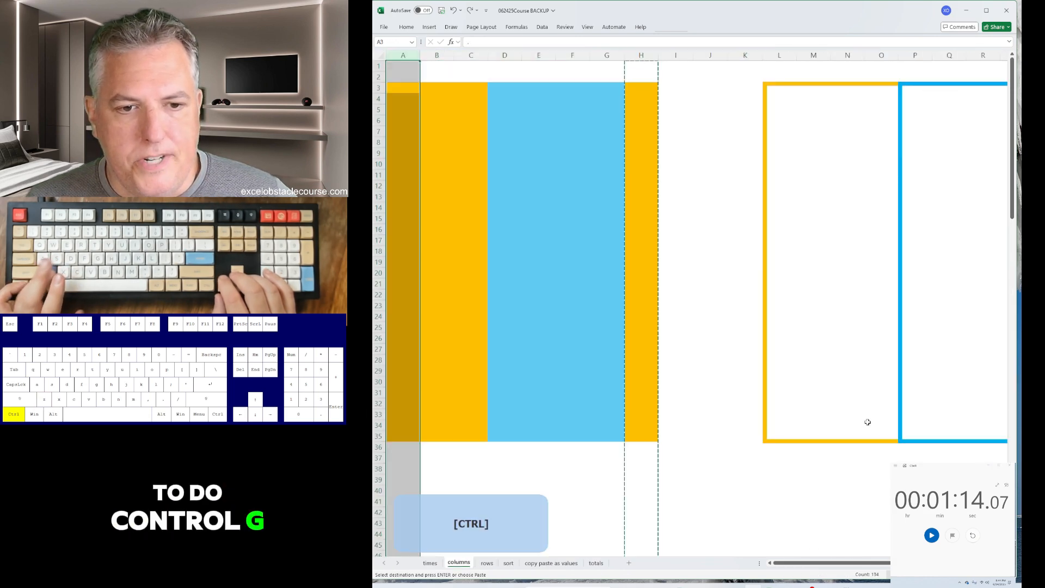
key(ctrl+z)
key(ctrl+z)
key(ctrl+z)
key(ctrl+z)
key(ctrl+z)
key(ctrl+z)
key(ctrl+z)
key(ctrl+z)
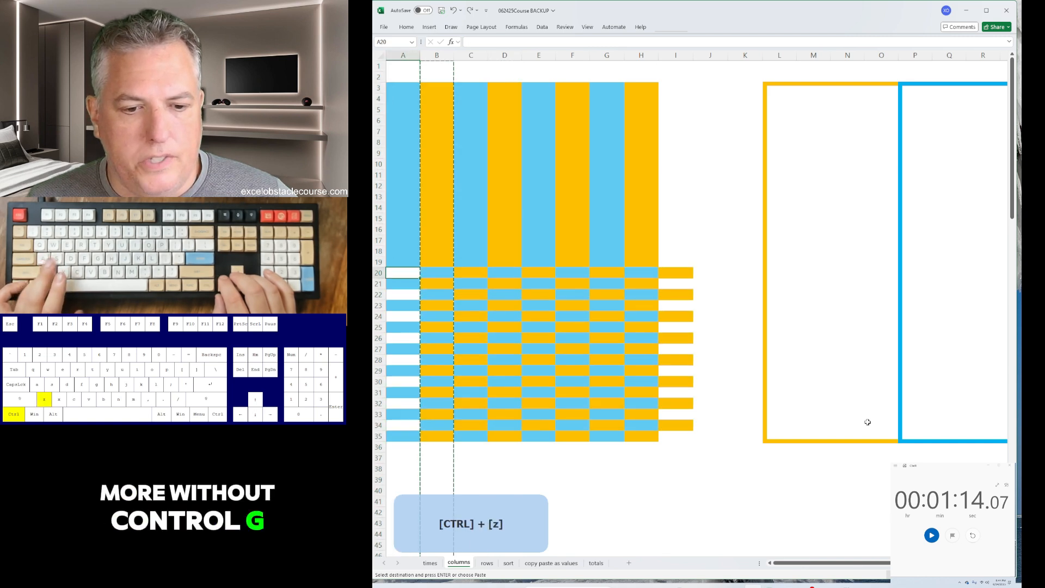
key(ctrl+z)
key(ctrl+z)
key(ctrl+z)
key(ctrl+z)
key(ctrl+z)
key(ctrl+z)
key(ctrl+z)
key(ctrl+z)
key(ctrl+z)
key(ctrl+z)
key(ctrl+z)
key(ctrl+z)
key(ctrl+z)
key(ctrl+z)
key(ctrl+z)
key(ctrl+z)
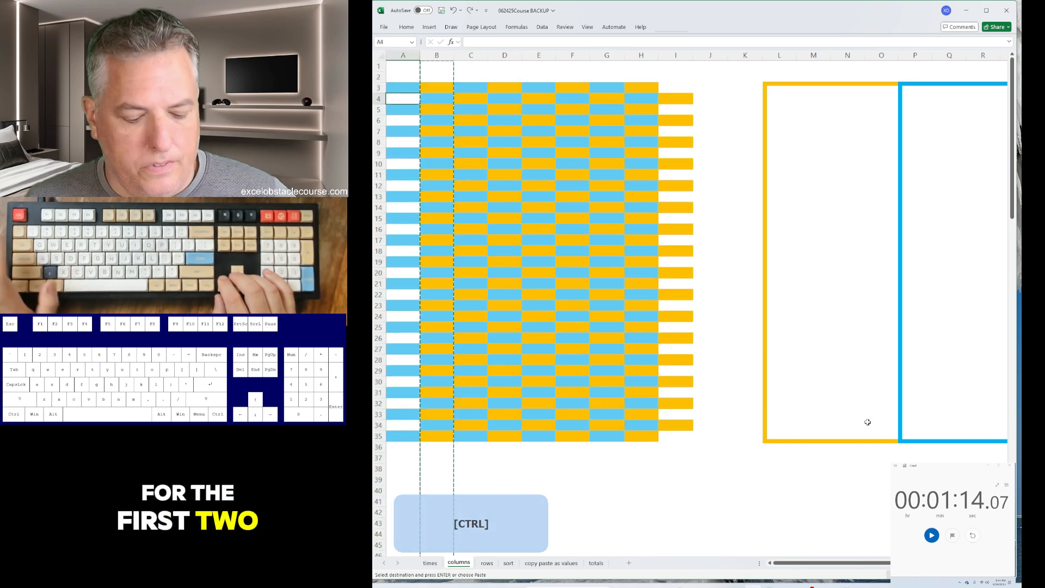
key(Escape)
Step: Log 1:14.1 as the time for attempt 7 in B9 of the times sheet
key(ctrl+Page_Down)
key(ctrl+Page_Down)
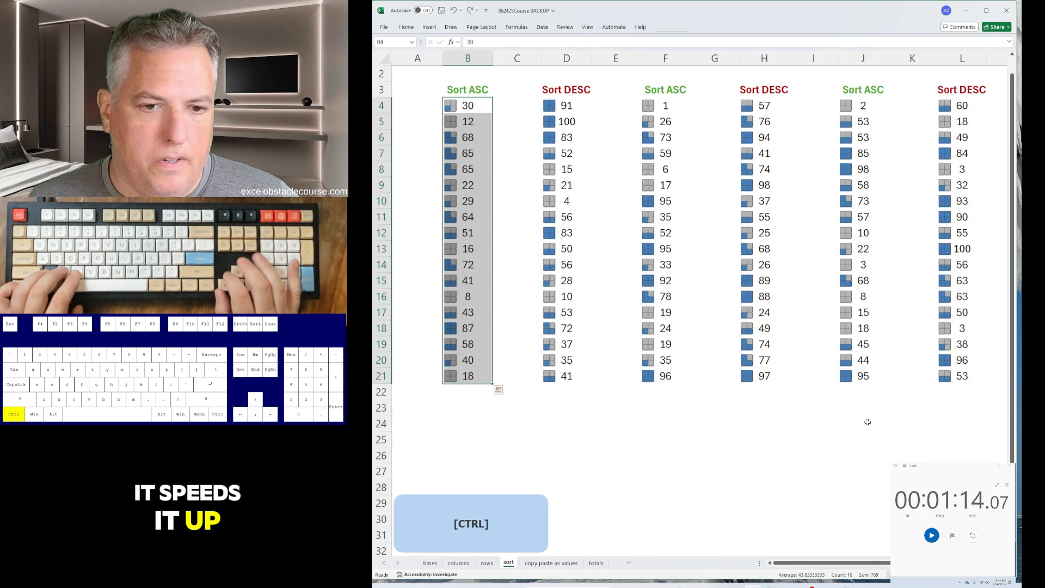
key(ctrl+Page_Down)
key(ctrl+Page_Down)
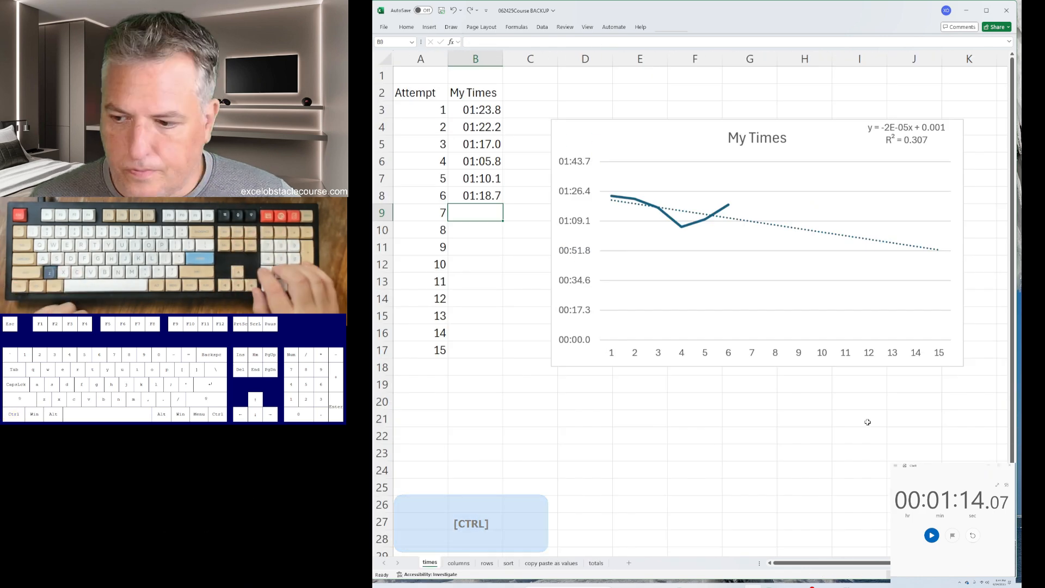
text(1:14)
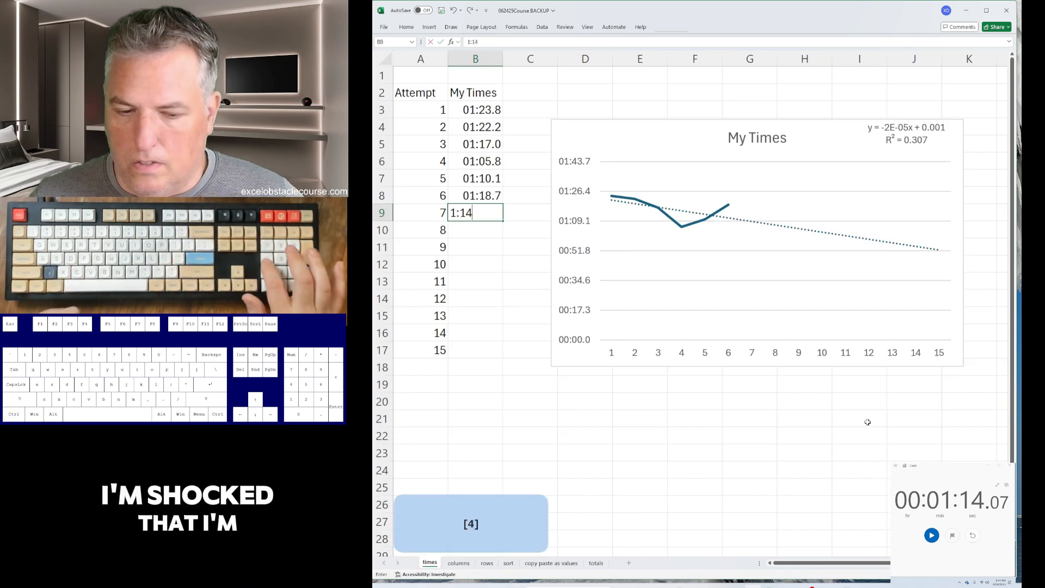
text(.1)
key(Return)
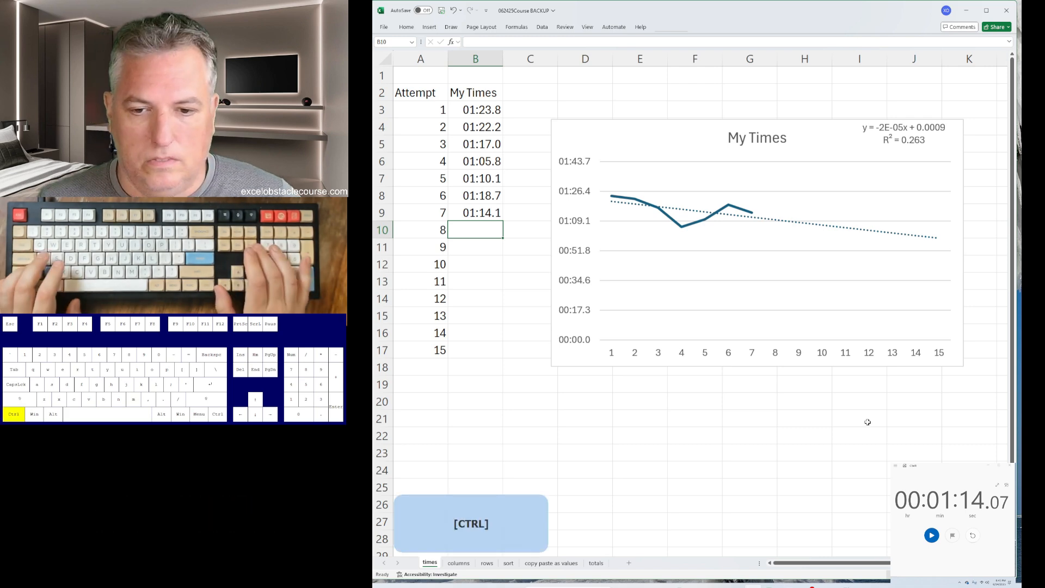
Step: Go to the columns sheet, reset the stopwatch to zero, start it and switch back to the workbook
key(ctrl+Page_Down)
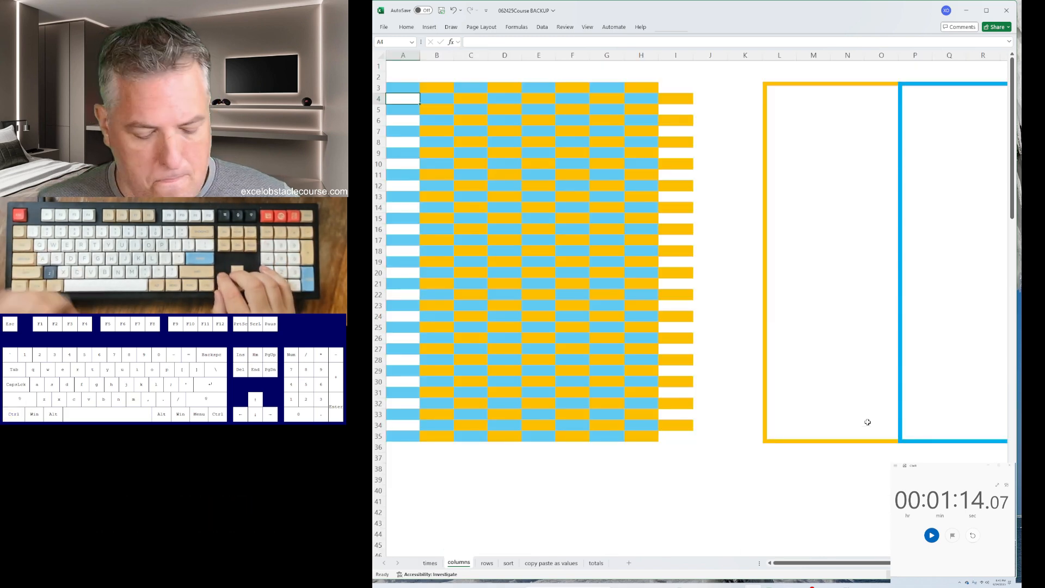
key(alt+Tab)
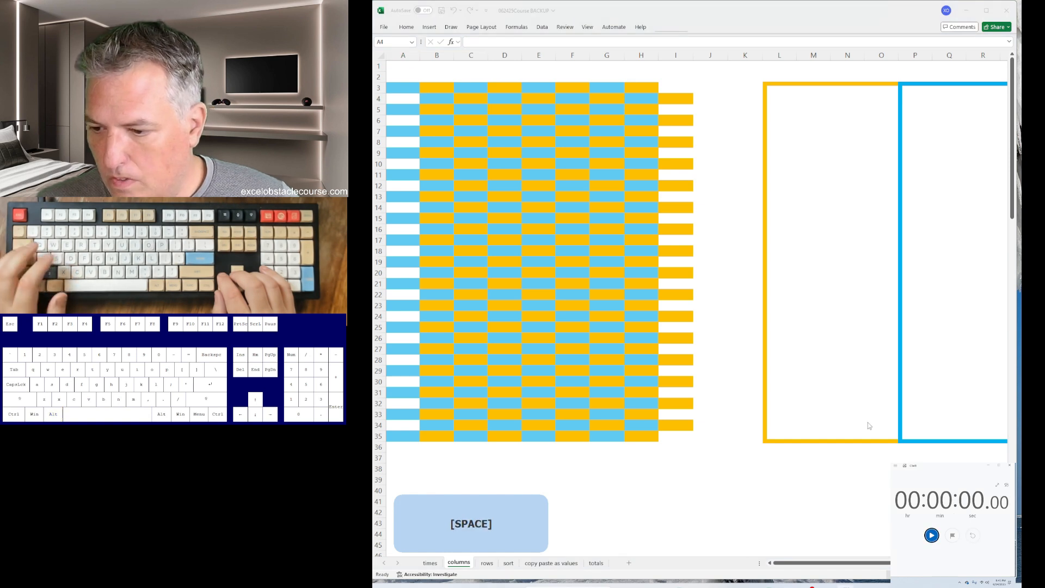
key(alt+Tab)
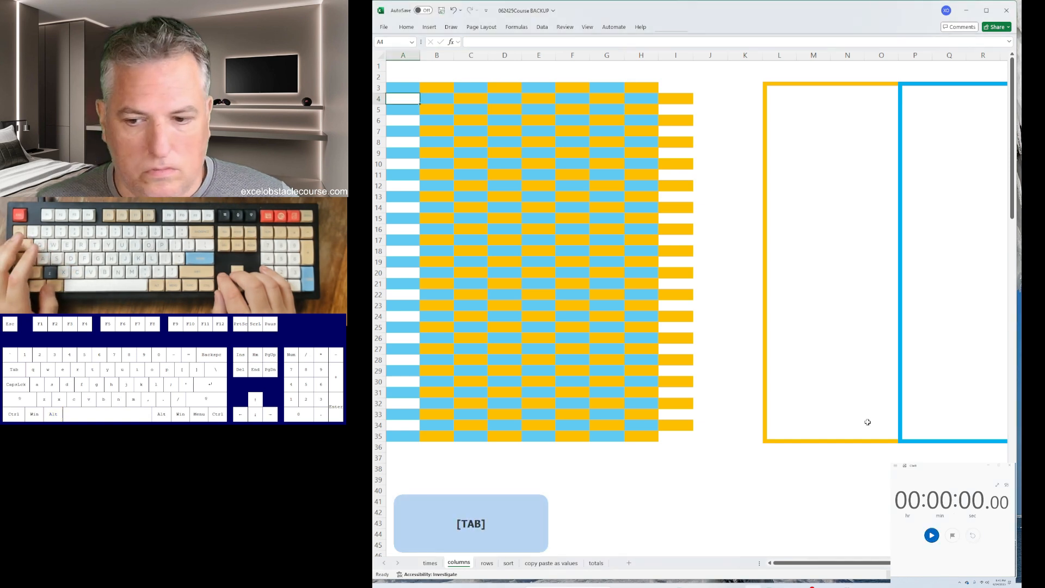
key(alt+Tab)
key(alt+Tab)
Step: Try to delete every blank cell in column A from A4 downward, shifting the cells left
key(ctrl+minus)
key(Return)
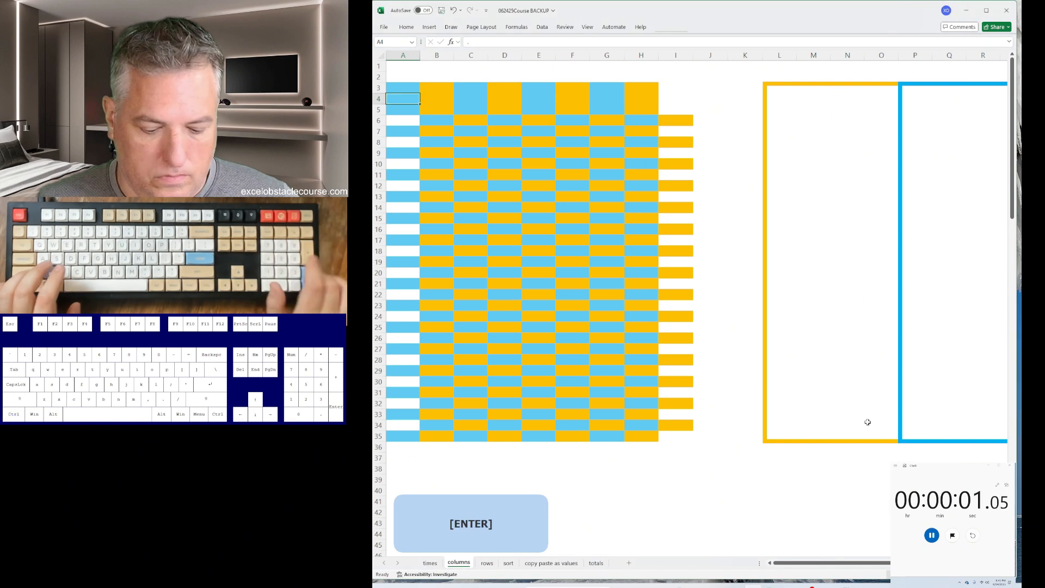
key(Down)
key(Down)
key(F4)
key(Down)
key(Down)
key(F4)
key(Down)
key(Down)
key(F4)
key(Down)
key(Down)
key(F4)
key(Down)
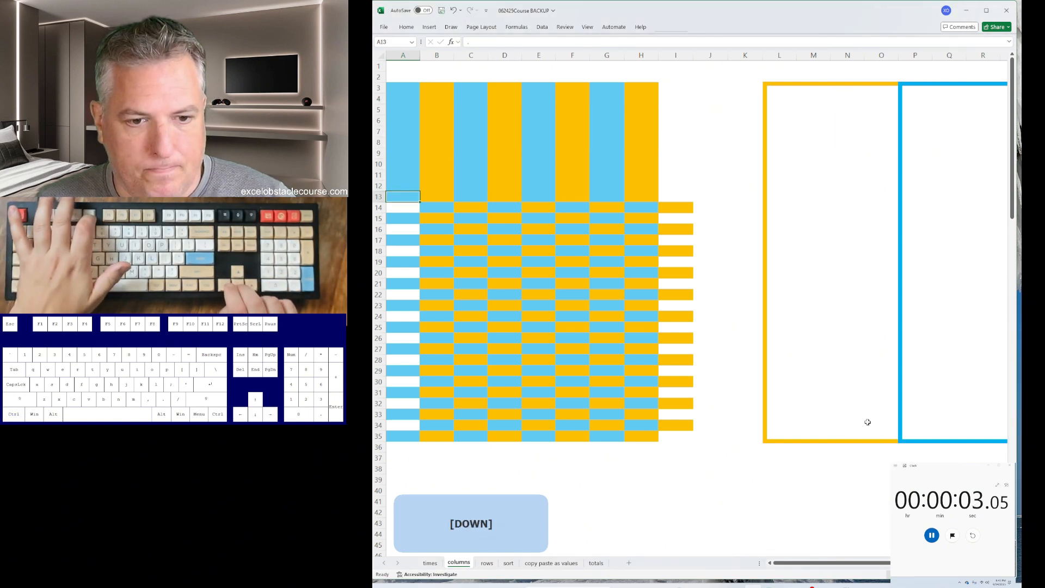
key(Down)
key(F4)
key(Down)
key(Down)
key(F4)
key(Down)
key(Down)
key(F4)
key(Down)
key(Down)
key(F4)
key(Down)
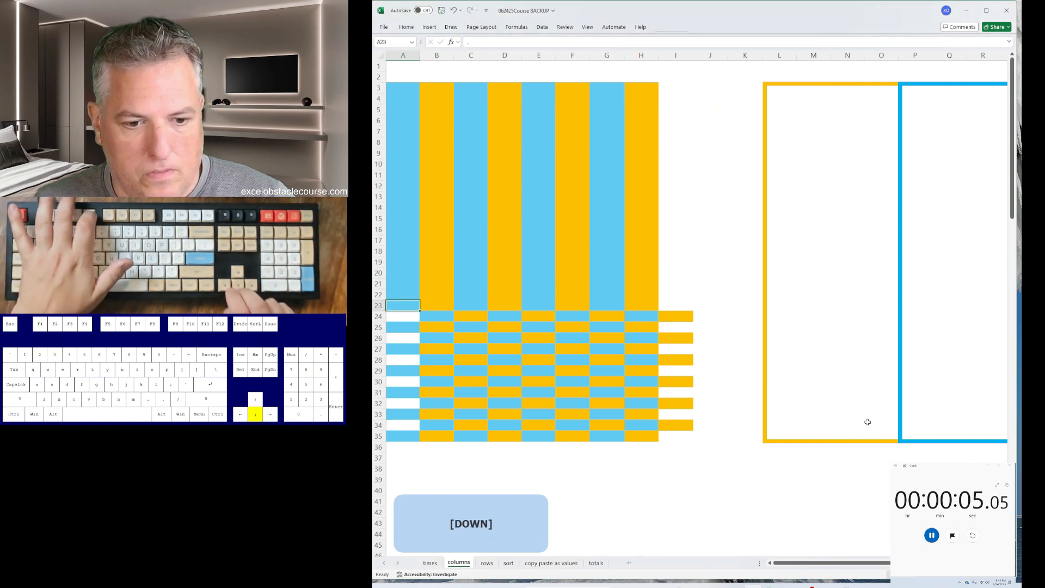
key(Down)
key(F4)
key(Down)
key(Down)
key(F4)
key(Down)
key(Down)
key(F4)
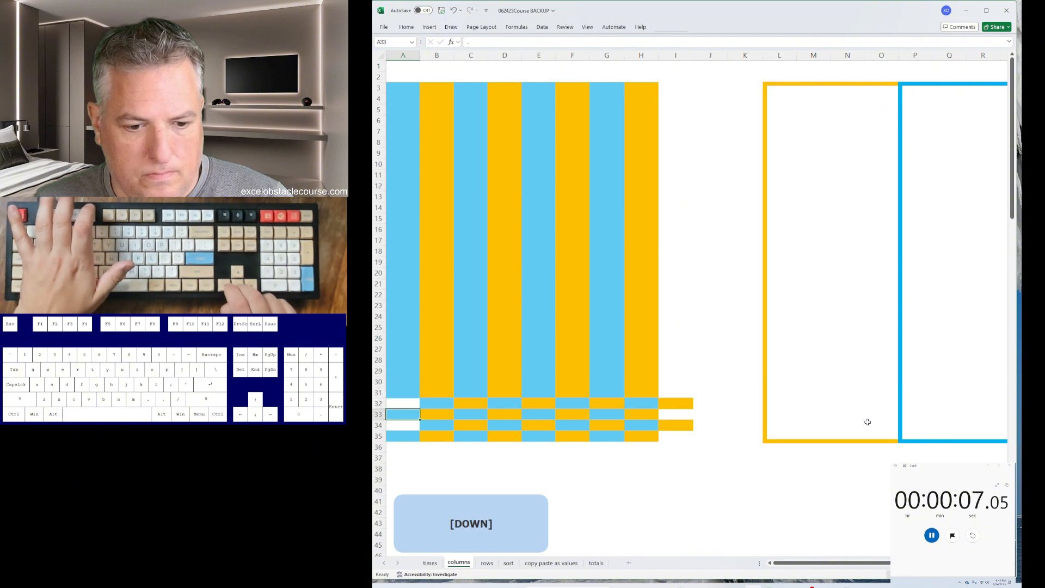
Step: Undo all the cell deletions in column A of the columns sheet
key(ctrl+z)
key(ctrl+z)
key(ctrl+z)
key(ctrl+z)
key(ctrl+z)
key(ctrl+z)
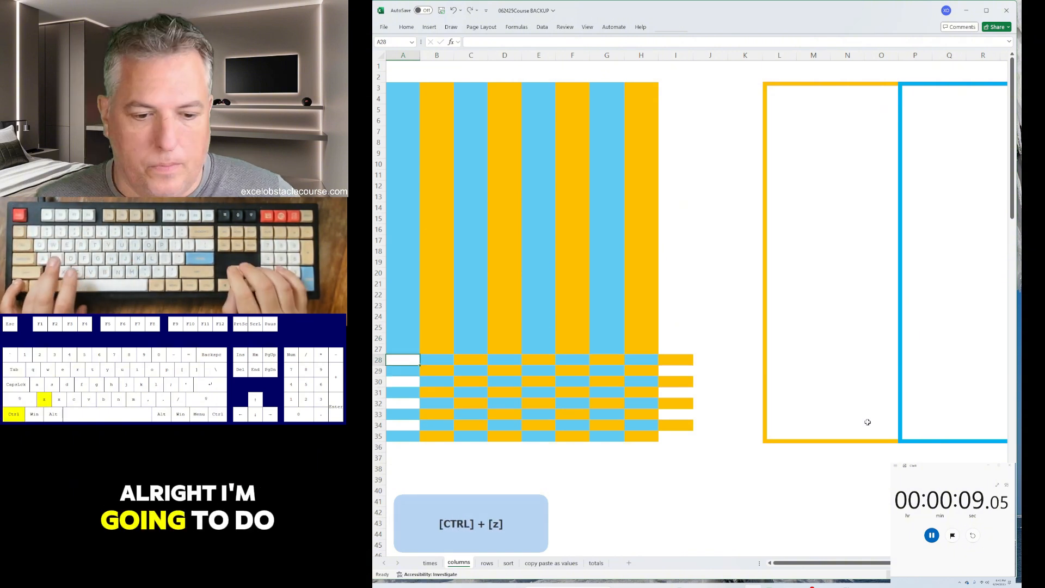
key(ctrl+z)
key(ctrl+z)
key(ctrl+z)
key(ctrl+z)
key(ctrl+z)
key(ctrl+z)
key(ctrl+z)
key(ctrl+z)
key(ctrl+z)
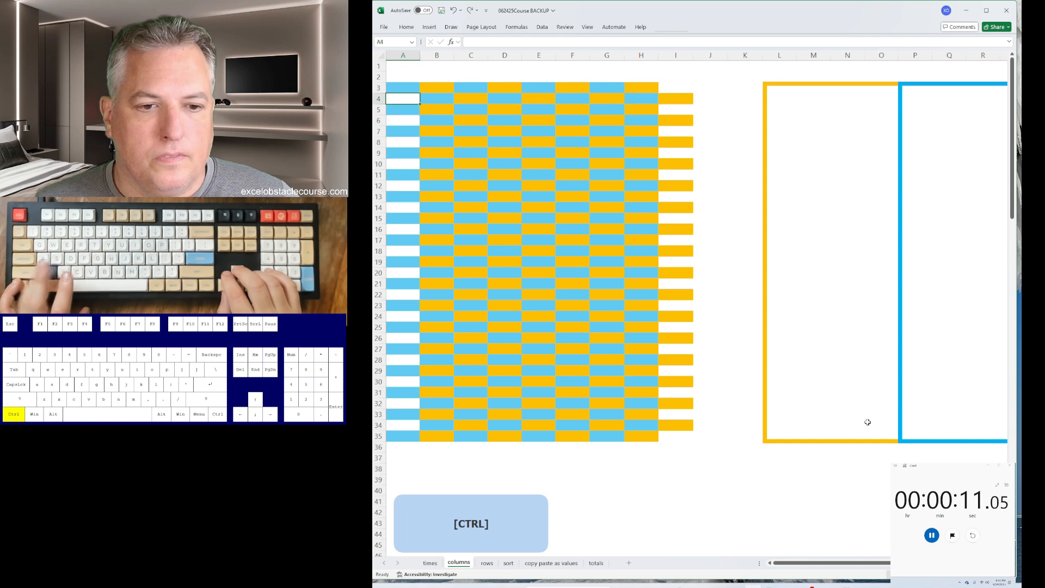
Step: Reset the running stopwatch to zero, restart it for a new attempt and return to the workbook
key(alt+Tab)
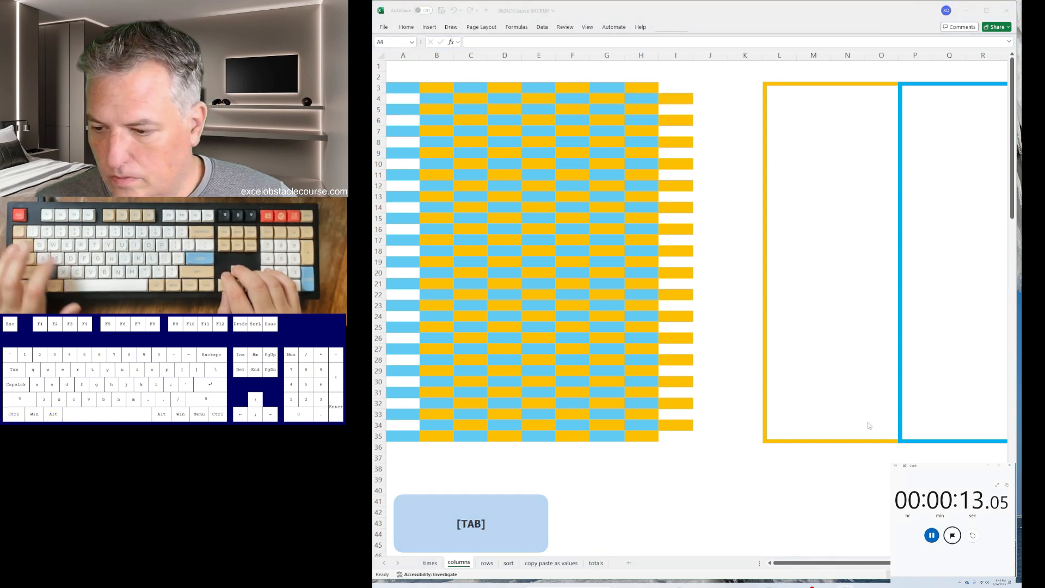
key(Tab)
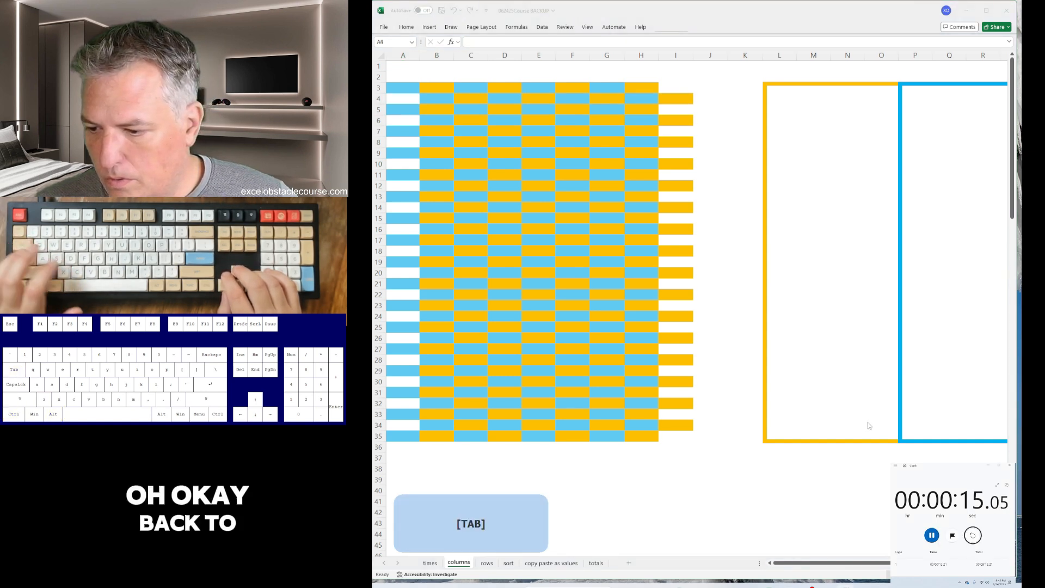
key(alt+Tab)
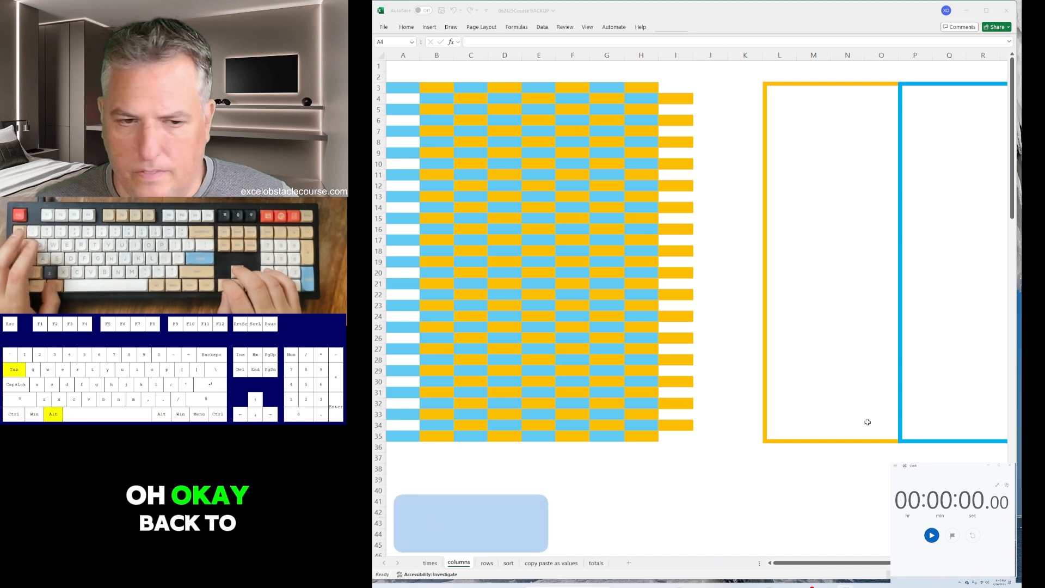
key(alt+Tab)
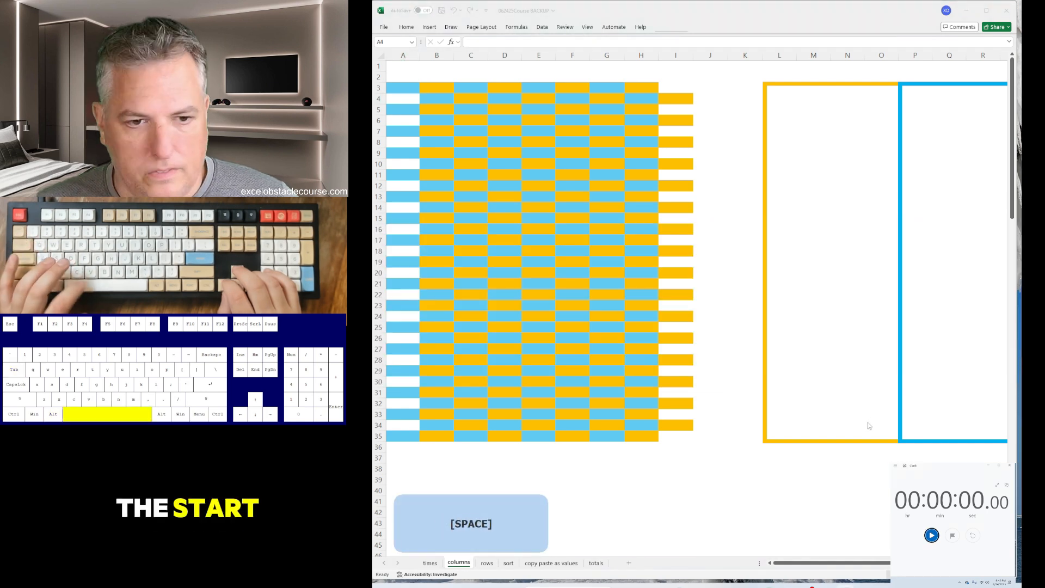
key(space)
key(alt+Tab)
Step: Delete every other blank cell in column A from A4 to A34, shifting the cells left to align the coloured columns
key(ctrl+minus)
key(Return)
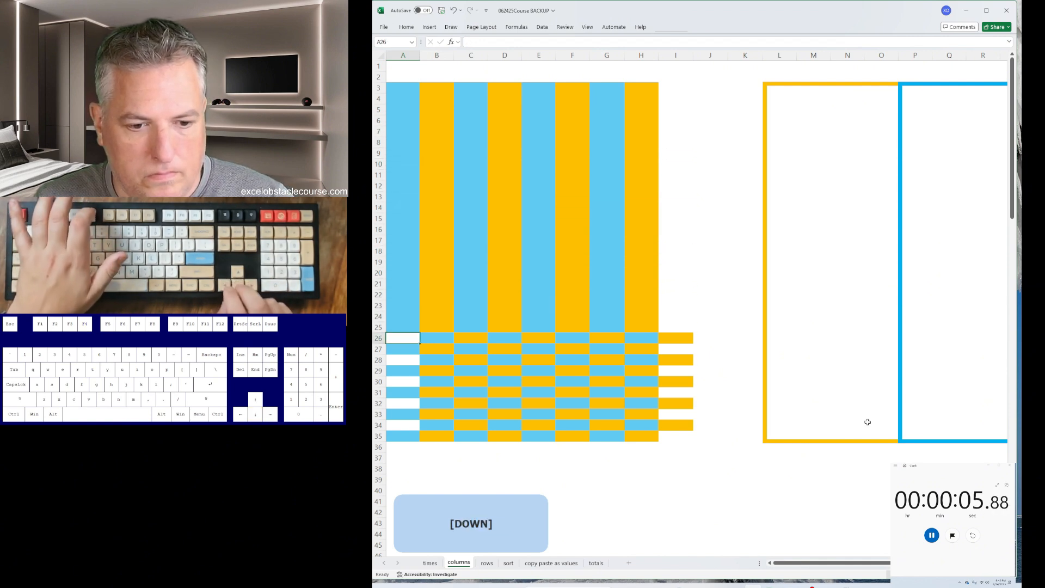
key(F4)
key(Down)
key(Down)
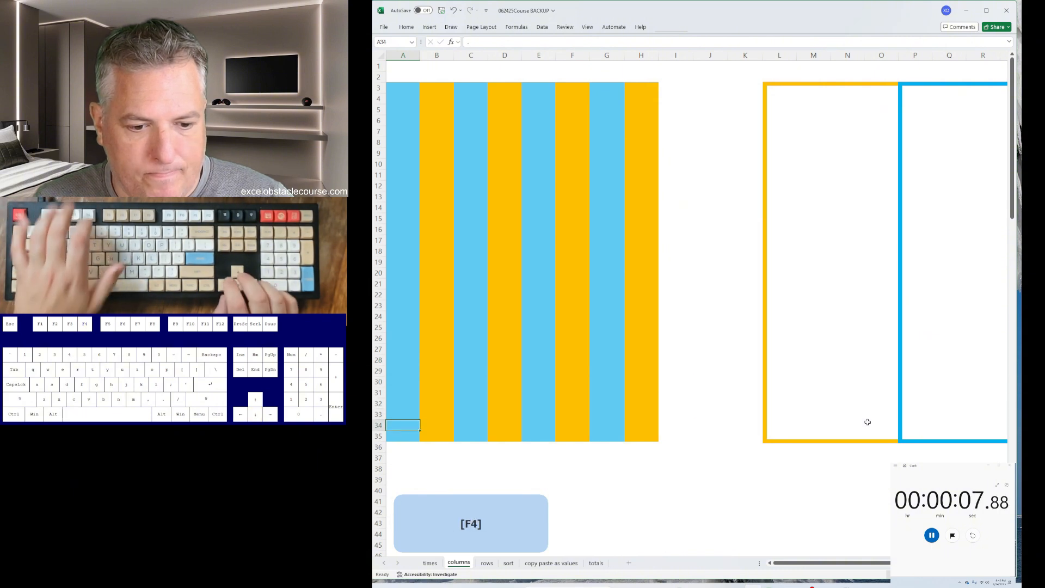
Step: Cut the yellow column B and insert it before column A
key(Right)
key(ctrl+space)
key(ctrl+x)
key(Left)
key(ctrl+space)
key(ctrl+plus)
Step: Cut the yellow column D and insert it before column A
key(Right)
key(Right)
key(Right)
key(ctrl+space)
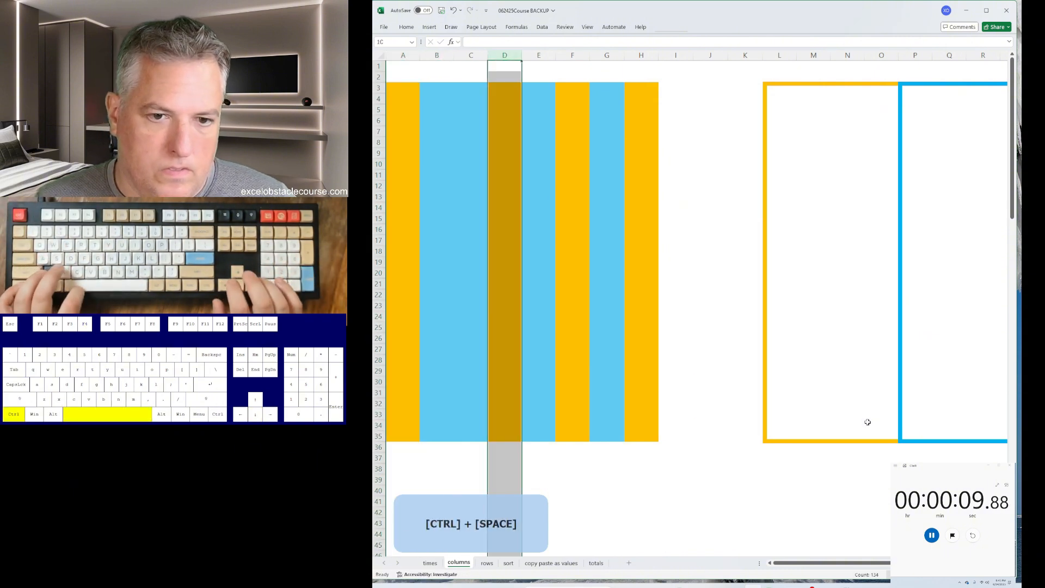
key(ctrl+x)
key(ctrl+Left)
key(ctrl+space)
key(ctrl+plus)
Step: Cut the yellow column F and insert it before column A
key(Right)
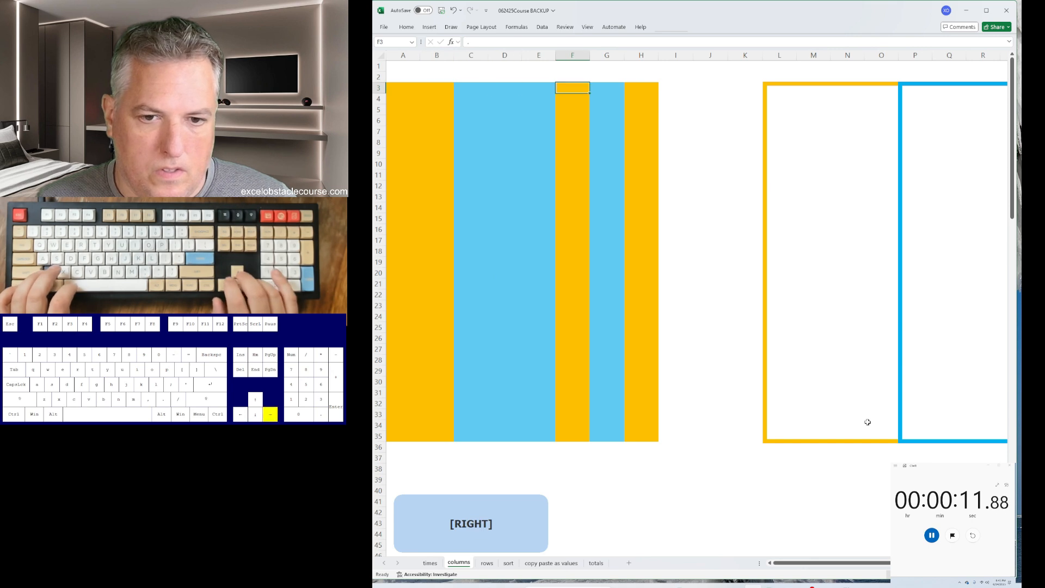
key(ctrl+space)
key(ctrl+x)
key(ctrl+Left)
key(ctrl+space)
key(ctrl+plus)
Step: Cut the yellow column H and insert it before column A
key(ctrl+Right)
key(ctrl+space)
key(ctrl+x)
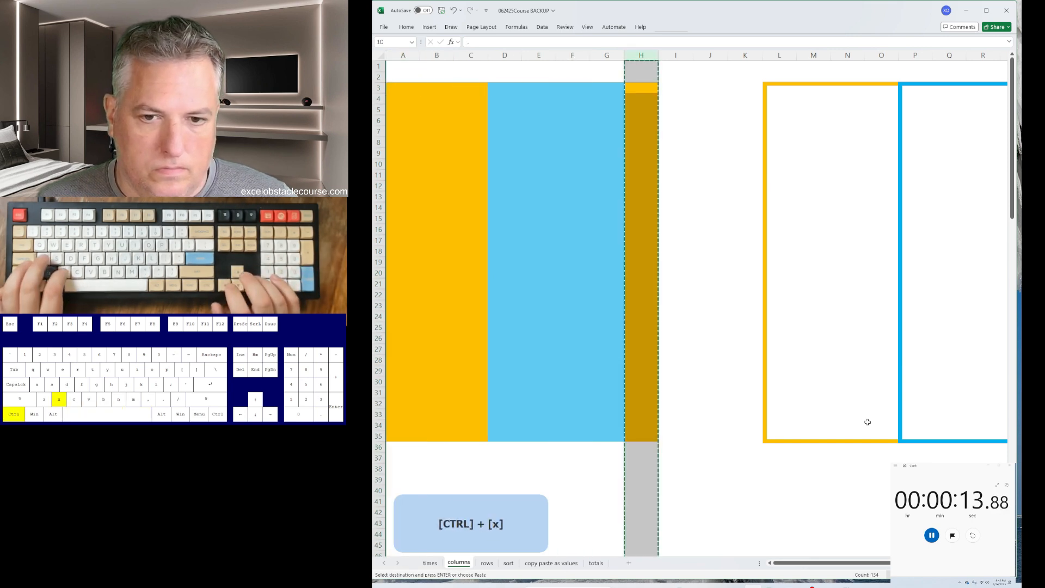
key(ctrl+Left)
key(ctrl+space)
key(ctrl+plus)
Step: Insert new columns across A:K to shift the yellow and blue columns into the outlined boxes
key(ctrl+Down)
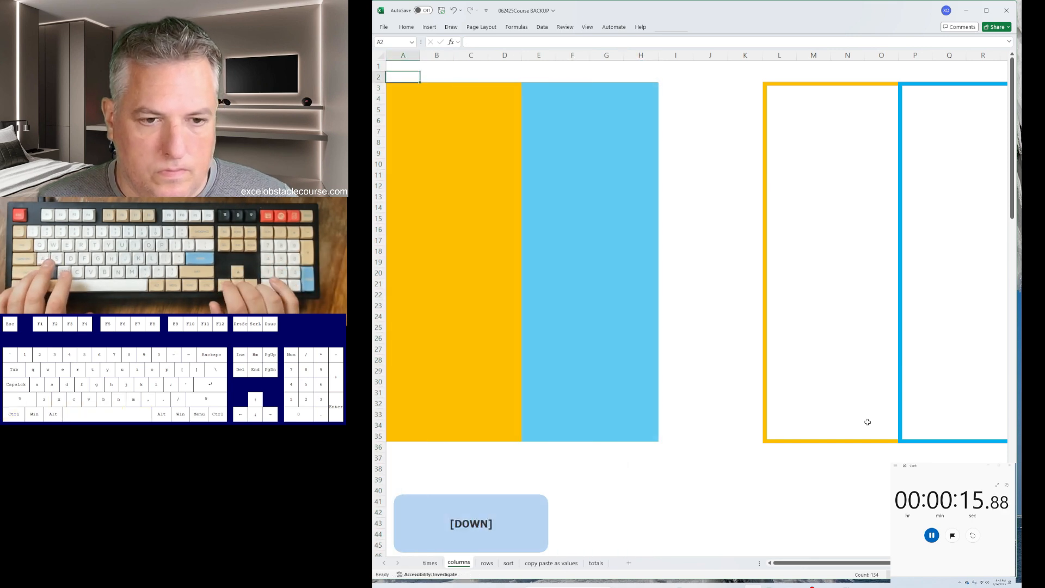
key(ctrl+space)
key(ctrl+shift+Right)
key(shift+Right)
key(shift+Right)
key(shift+Right)
key(shift+Right)
key(shift+Left)
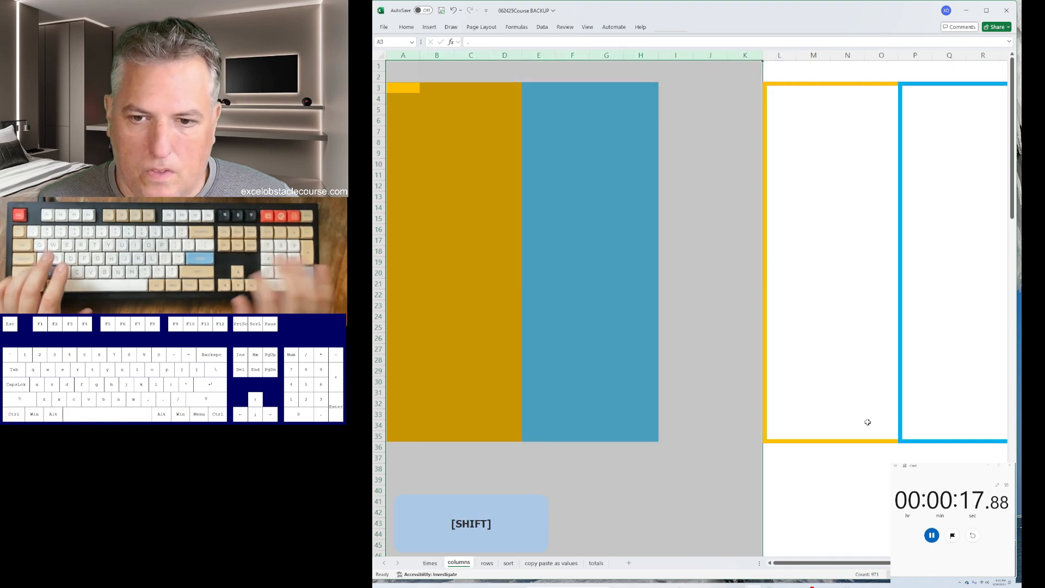
key(ctrl+plus)
Step: On the rows sheet, delete the blank cells B4, D4 and F4 with the cells below shifted up
key(ctrl+Page_Down)
key(ctrl+minus)
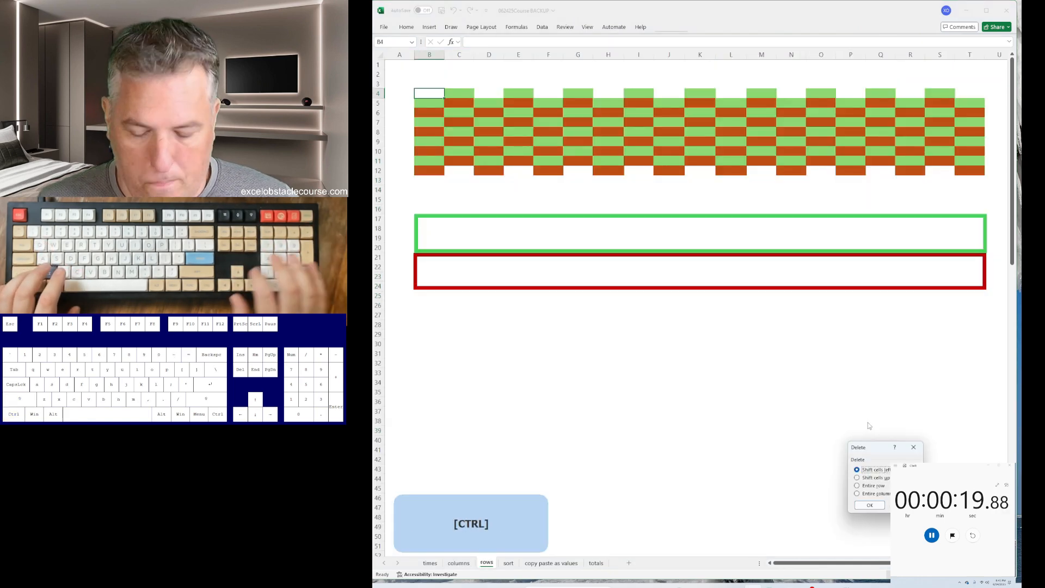
key(Return)
key(Right)
key(Right)
key(F4)
key(Right)
key(Right)
key(F4)
Step: Repeat the shift-up deletion on the blank row 4 cells in columns H, J, L, N, P, R and T
key(Right)
key(Right)
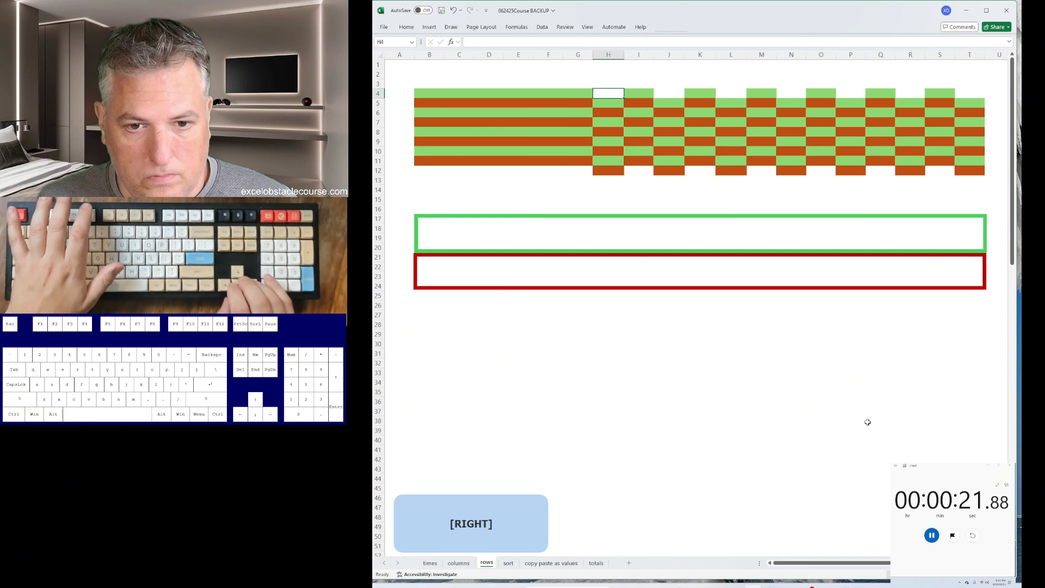
key(F4)
key(Right)
key(Right)
key(F4)
key(Right)
key(Right)
key(F4)
key(Right)
key(Right)
key(F4)
key(Right)
key(Right)
key(F4)
key(Right)
key(Right)
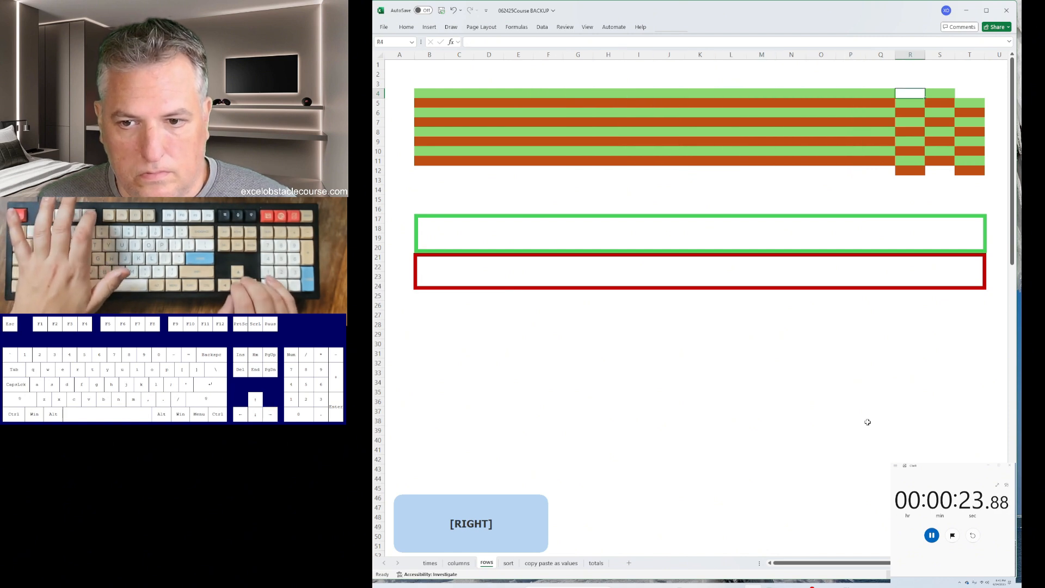
key(F4)
key(Right)
key(Right)
key(F4)
Step: Try to insert a copy of the red row 5 before row 11
key(shift+space)
key(ctrl+c)
key(ctrl+Down)
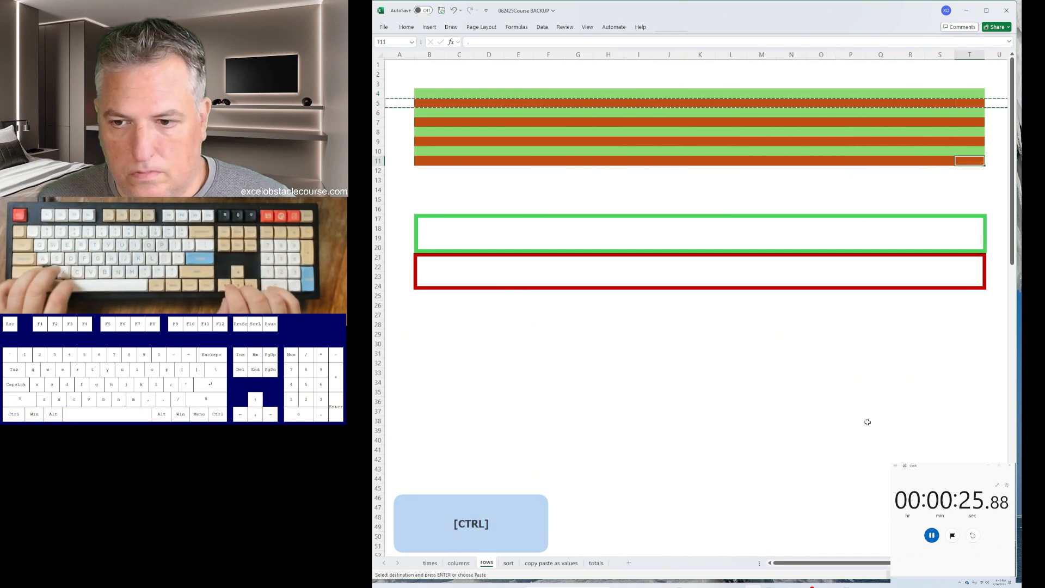
key(shift+space)
key(ctrl+plus)
key(Up)
key(ctrl+z)
Step: Cut the red row 5 and insert it before row 11
key(Up)
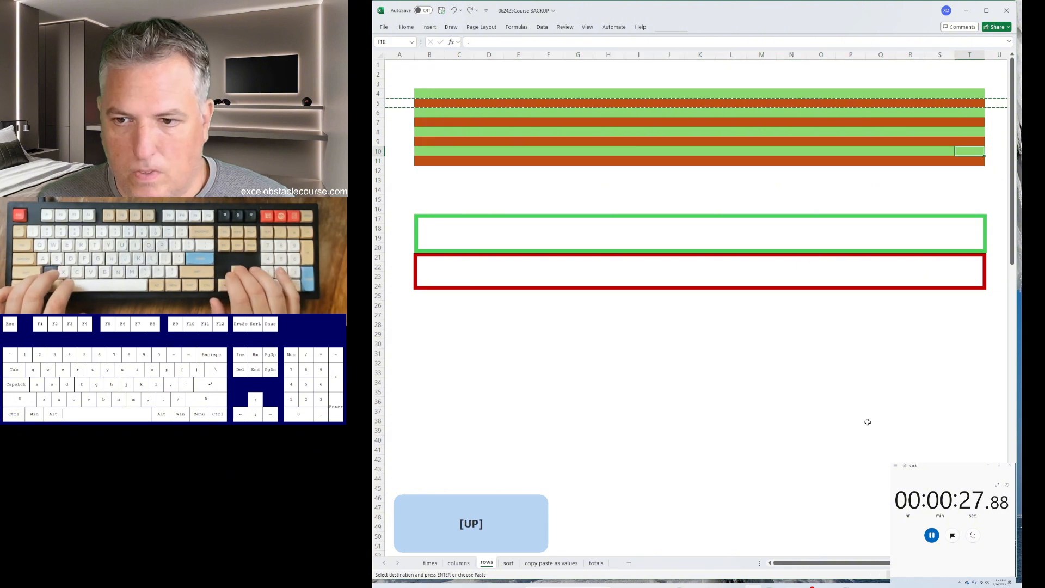
key(shift+space)
key(ctrl+x)
key(ctrl+Down)
key(shift+space)
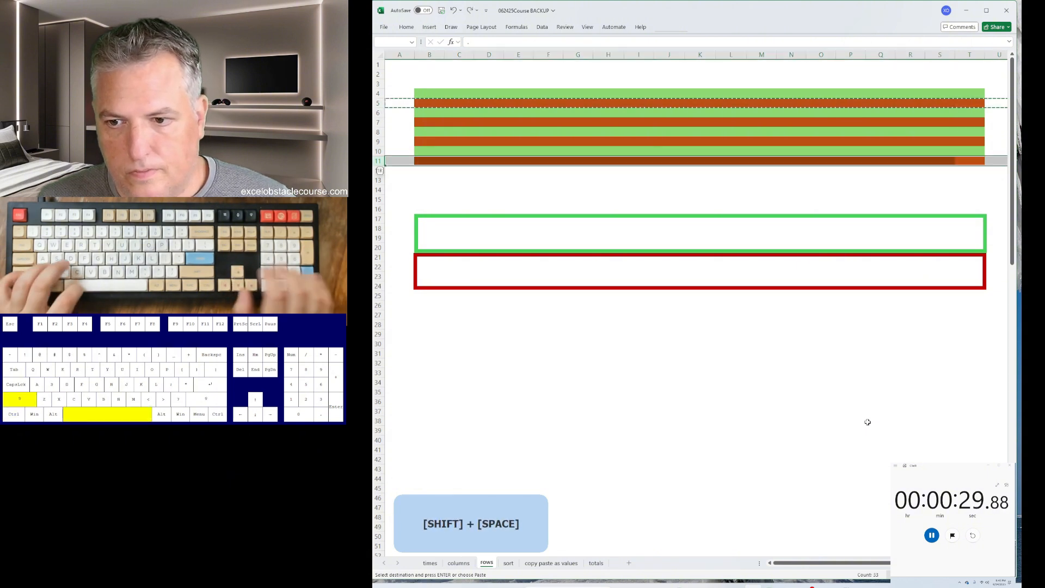
key(ctrl+plus)
Step: Cut the red row 6 and insert it before row 11
key(Up)
key(Up)
key(Up)
key(Up)
key(shift+space)
key(ctrl+x)
key(ctrl+Down)
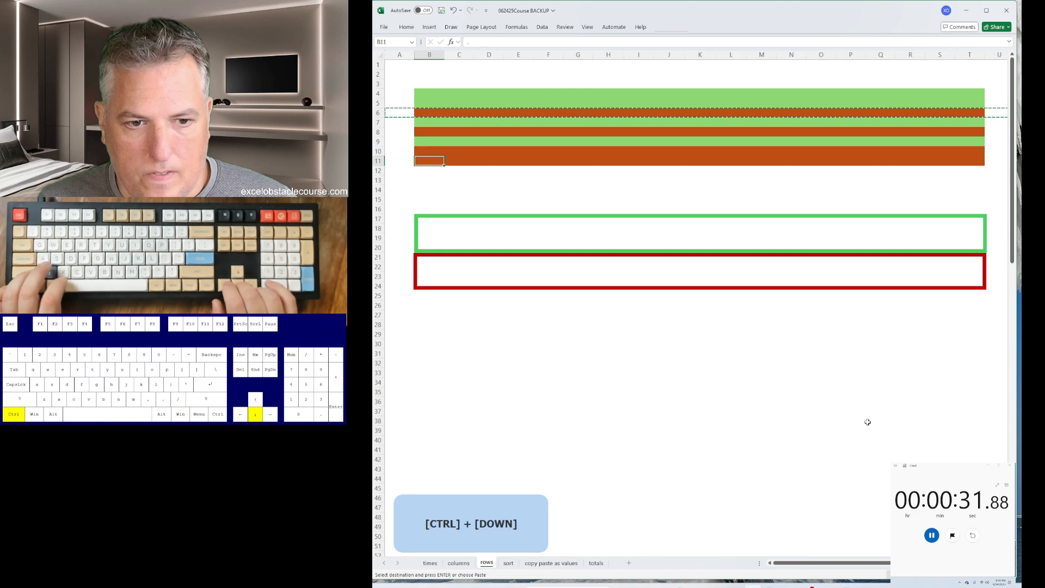
key(shift+space)
key(ctrl+plus)
Step: Cut the red row 7 and insert it before row 11
key(Up)
key(shift+space)
key(ctrl+x)
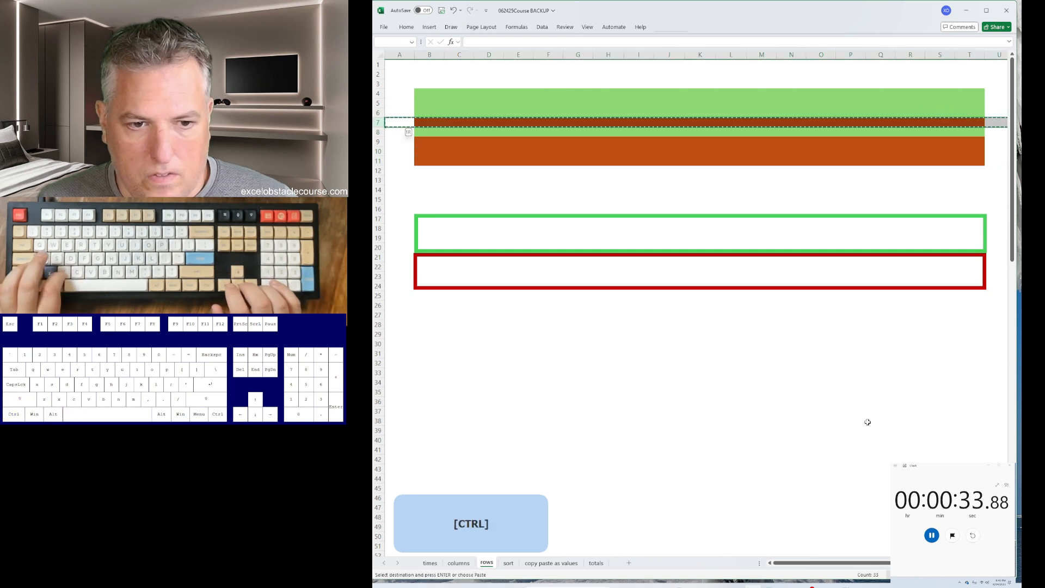
key(ctrl+Down)
key(shift+space)
key(ctrl+plus)
Step: Insert new rows starting at row 4 to shift the green and red blocks down into the outlined boxes
key(ctrl+Up)
key(Down)
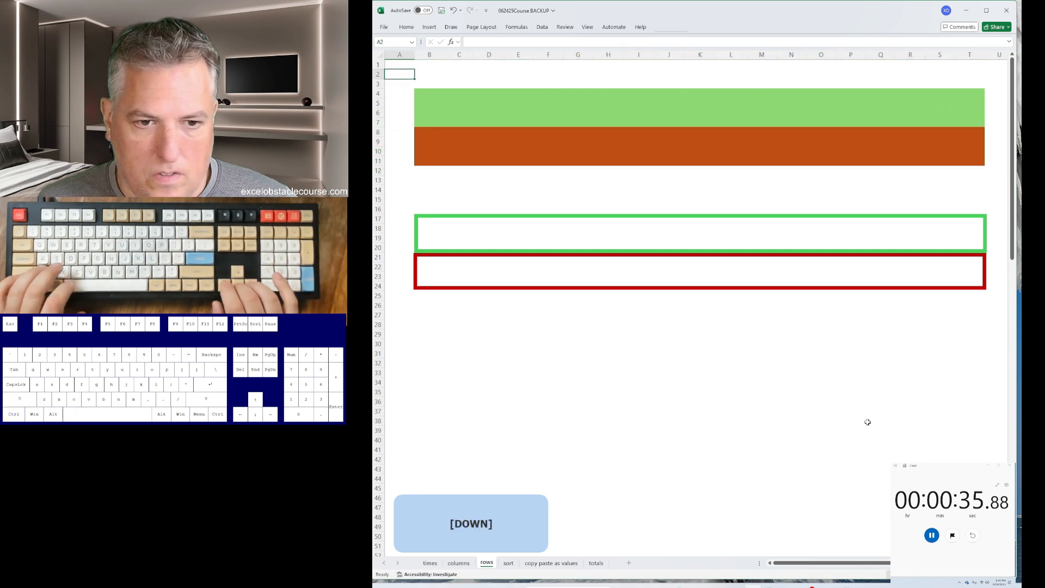
key(shift+space)
key(shift+Down)
key(shift+Down)
key(shift+Down)
key(shift+Down)
key(shift+Down)
key(shift+Down)
key(shift+Down)
key(shift+Down)
key(shift+Down)
key(shift+Down)
key(shift+Down)
key(shift+Down)
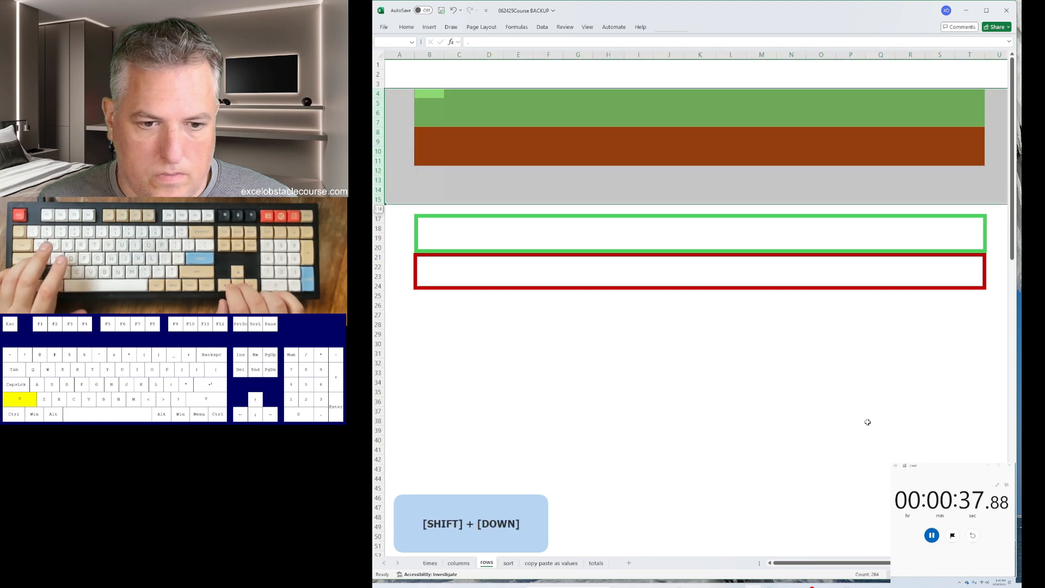
key(ctrl+plus)
Step: On the sort sheet, sort the column B numbers ascending and the column D numbers descending
key(ctrl+Page_Down)
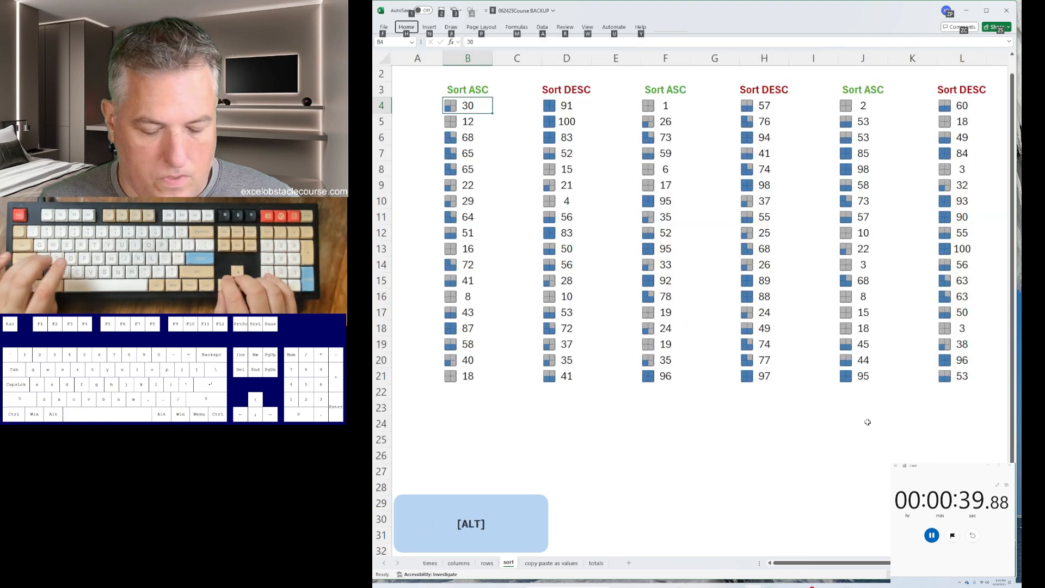
key(a)
key(s)
key(a)
key(ctrl+Right)
key(alt)
key(a)
key(s)
key(d)
Step: Sort the column F numbers ascending and the column H numbers descending
key(ctrl+Right)
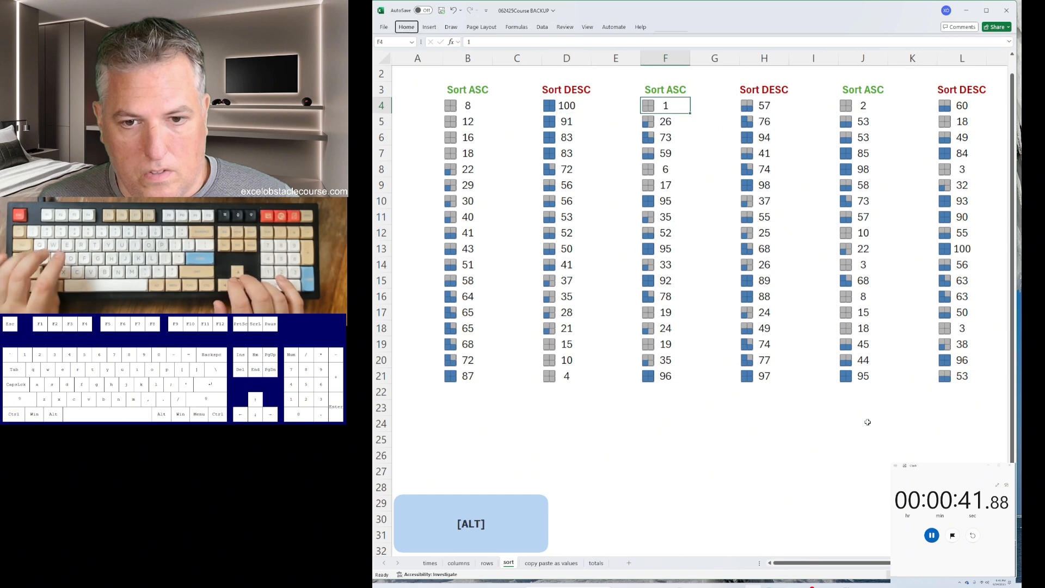
text(asaa)
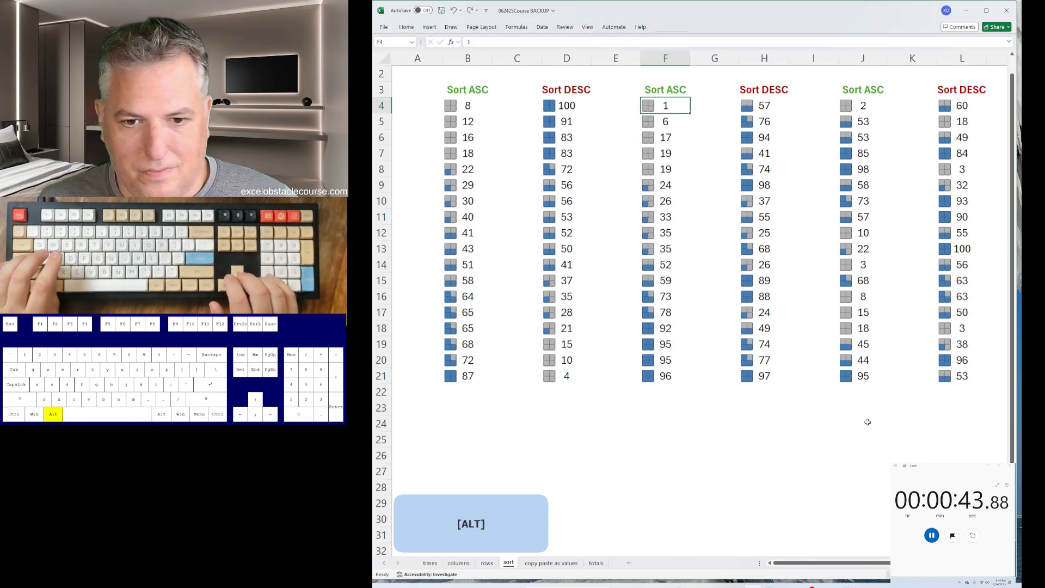
key(ctrl+Right)
key(alt)
key(a)
key(s)
key(d)
Step: Sort the column J numbers ascending and the column L numbers descending
key(ctrl+Right)
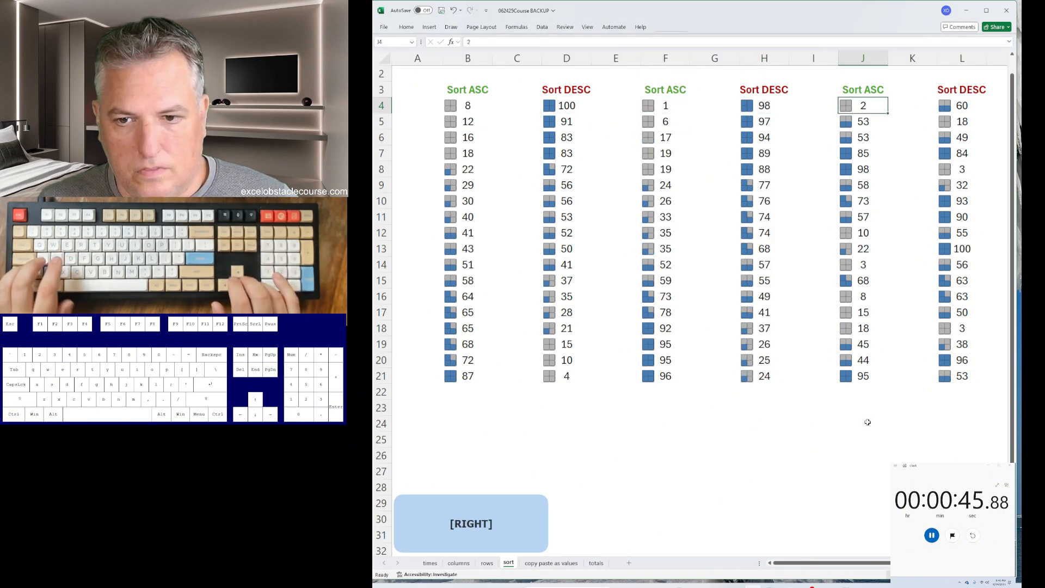
key(alt)
key(a)
key(s)
key(a)
key(ctrl+Right)
key(alt)
key(a)
key(s)
key(d)
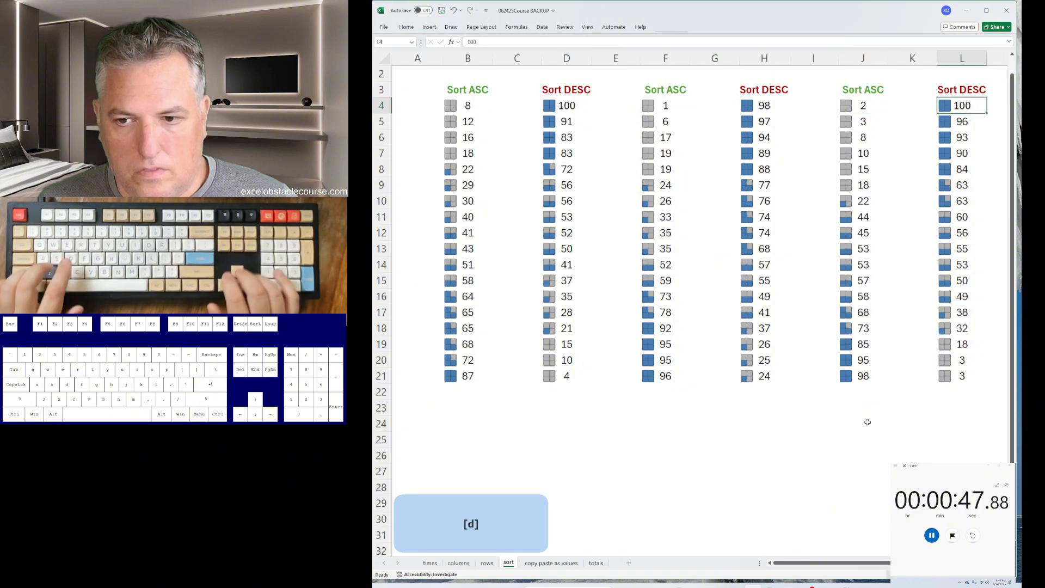
Step: On the copy paste as values sheet, copy the red numbers C5:F13 and paste them as values into the red box starting at J18
key(ctrl+Page_Down)
key(ctrl+a)
key(ctrl+c)
key(ctrl+Down)
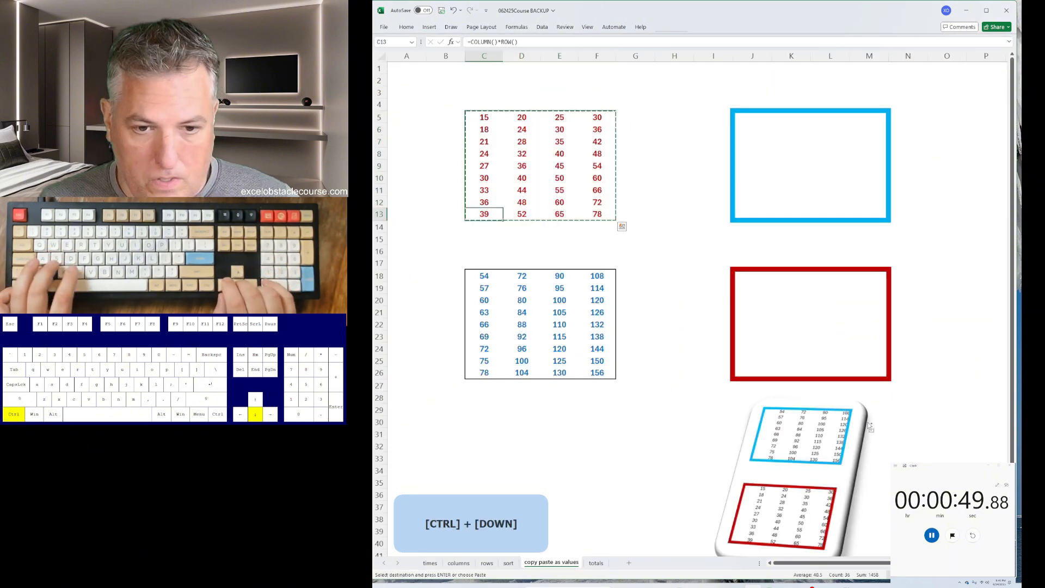
key(ctrl+Down)
key(ctrl+Right)
key(Right)
key(Right)
key(Right)
key(ctrl+Right)
key(ctrl+shift+v)
key(ctrl+Return)
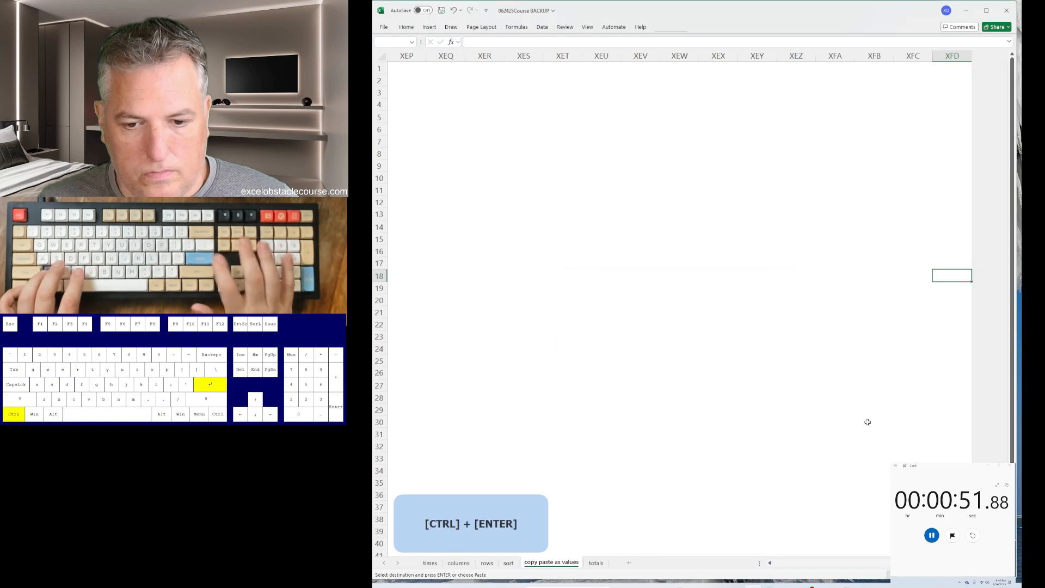
key(ctrl+Left)
key(Right)
key(ctrl+v)
Step: Copy the blue numbers C18:F26 and paste them as values into the blue box starting at J5
key(ctrl+Left)
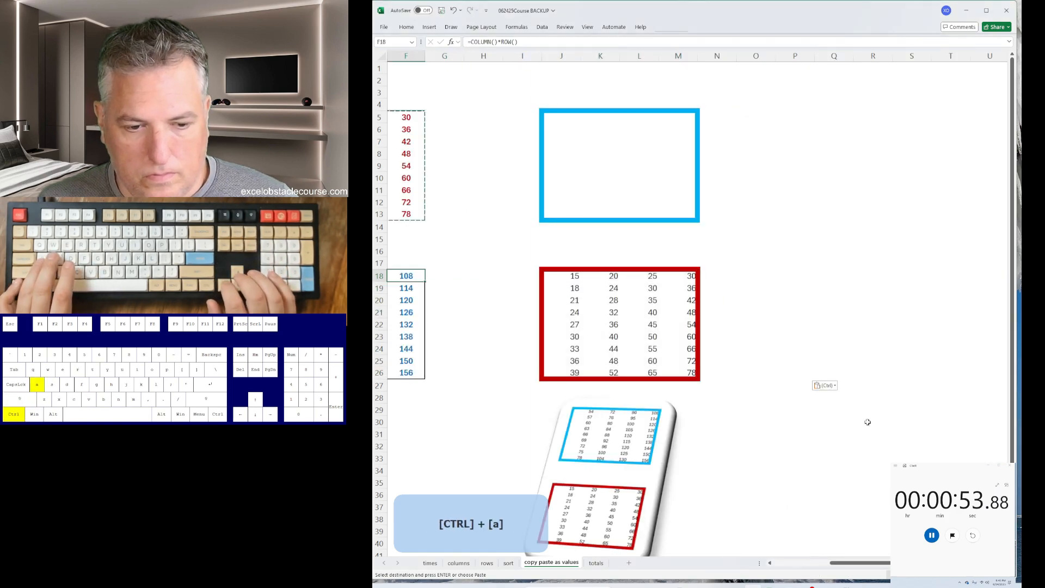
key(ctrl+a)
key(ctrl+c)
key(ctrl+Up)
key(ctrl+Up)
key(Right)
key(ctrl+v)
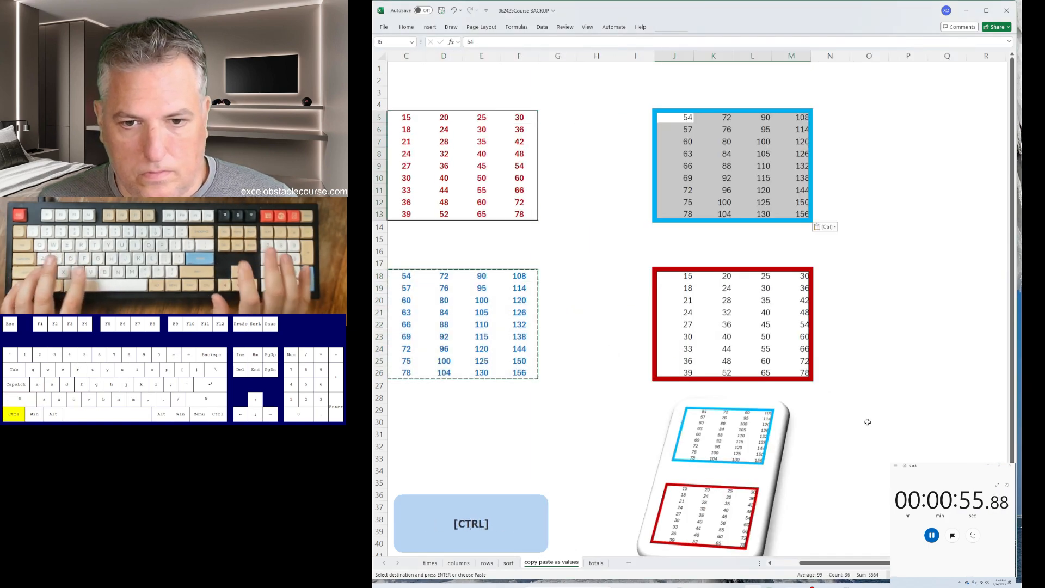
Step: On the totals sheet, total the red numbers B9:B13 with a SUM formula in B20
key(ctrl+Page_Down)
key(alt+equal)
key(Down)
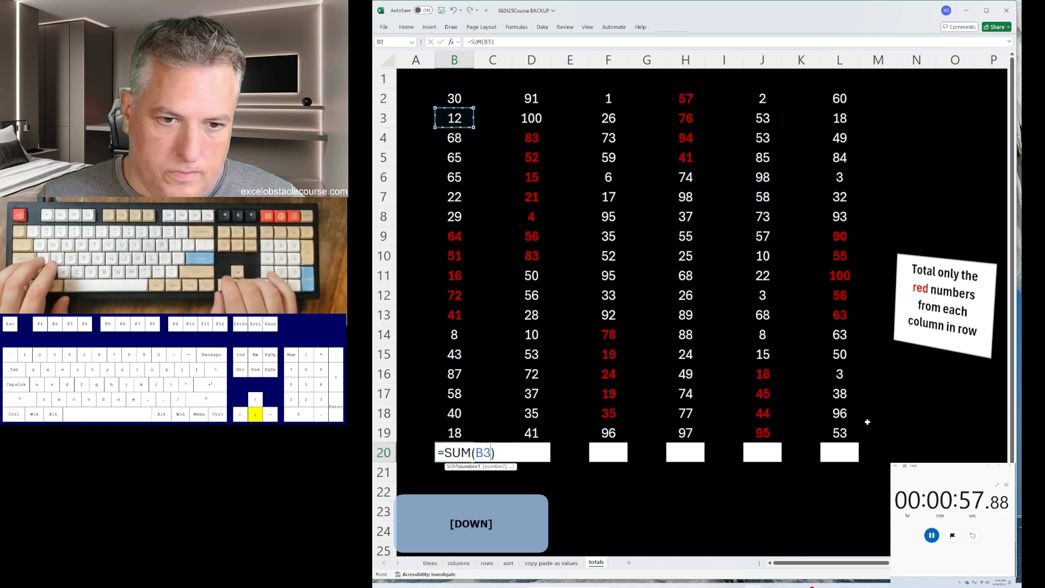
key(Down)
key(Down)
key(Down)
key(shift+Down)
key(Tab)
Step: Total the red numbers D4:D10 in D20 and F14:F18 in F20 with SUM formulas
key(Right)
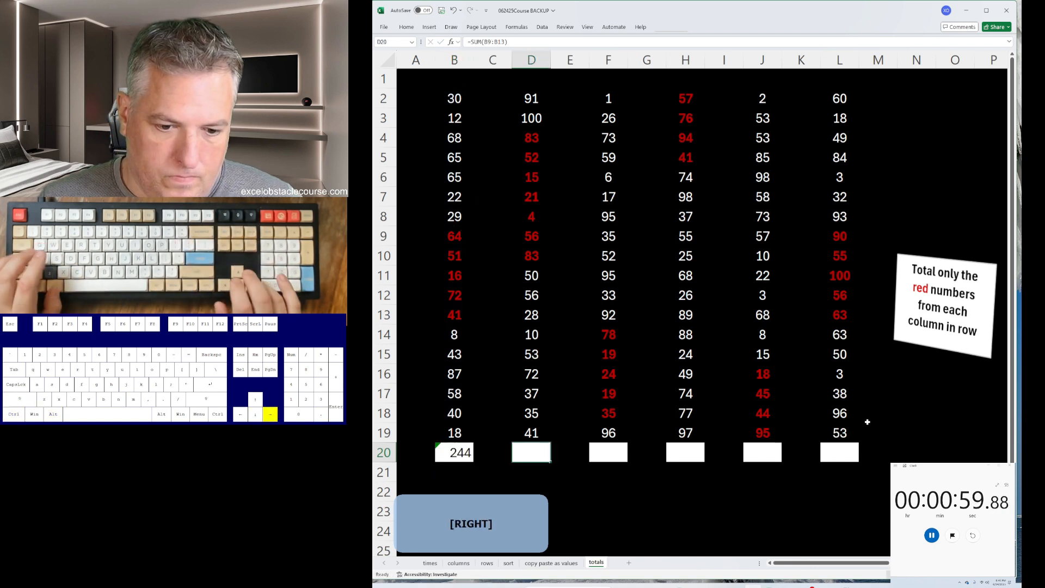
key(alt+equal)
key(Down)
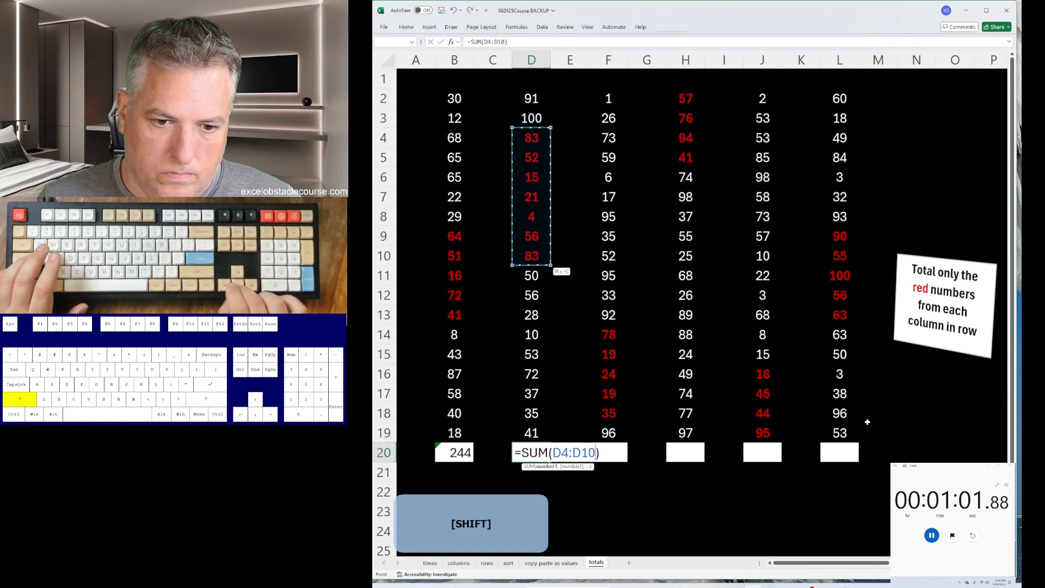
key(Tab)
key(Right)
key(alt+equal)
key(ctrl+Down)
key(Up)
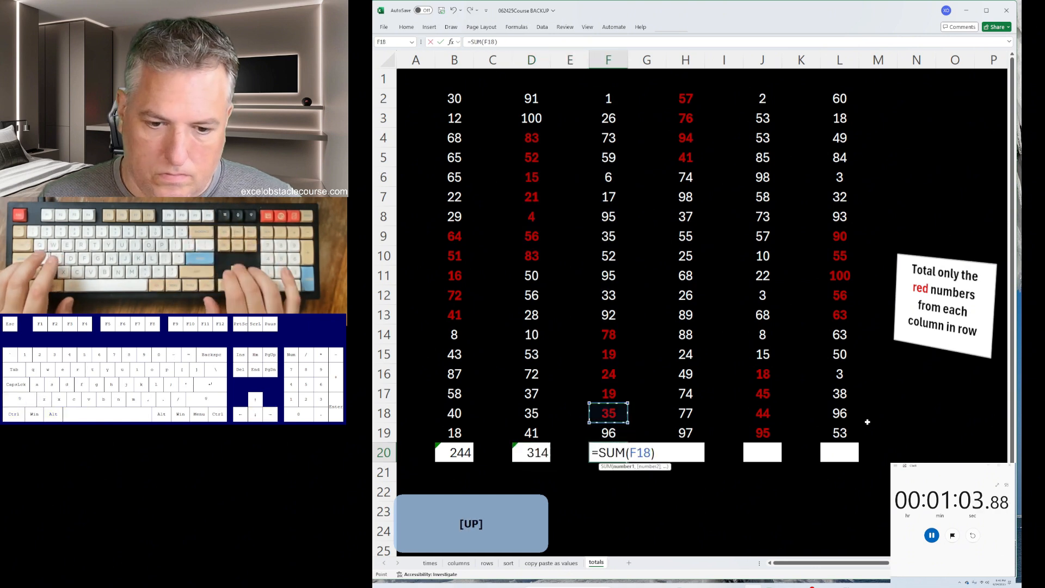
key(Return)
Step: Total the red numbers H2:H5 in H20 and J16:J19 in J20 with SUM formulas
key(Right)
key(alt+equal)
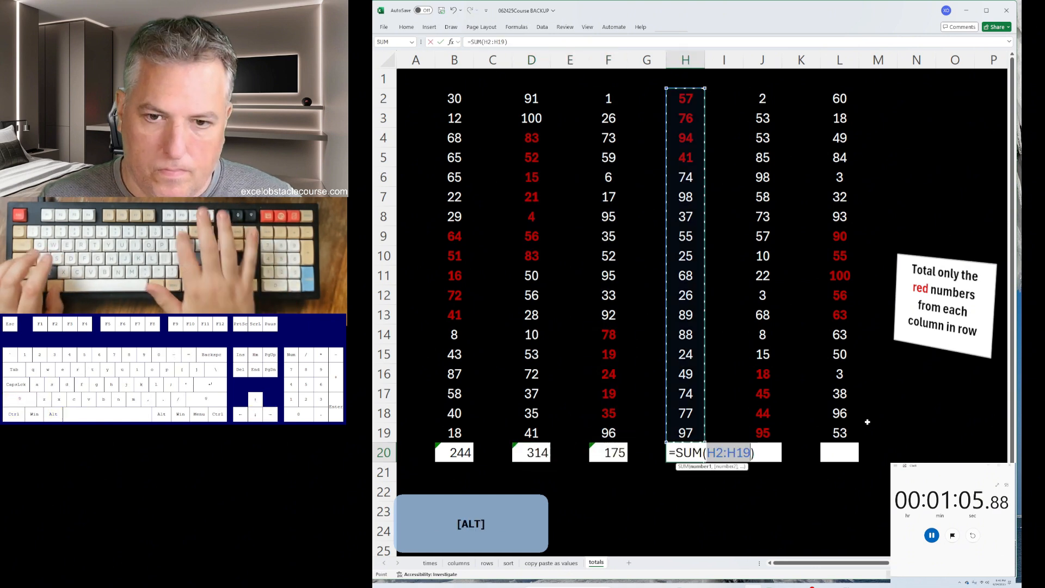
key(Up)
key(Return)
key(Right)
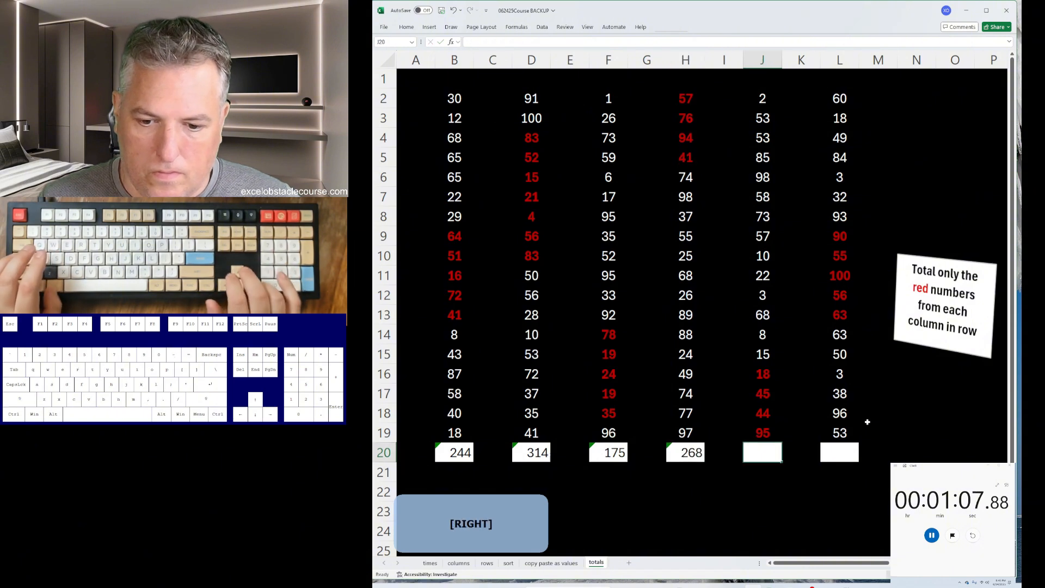
key(alt+equal)
key(ctrl+Down)
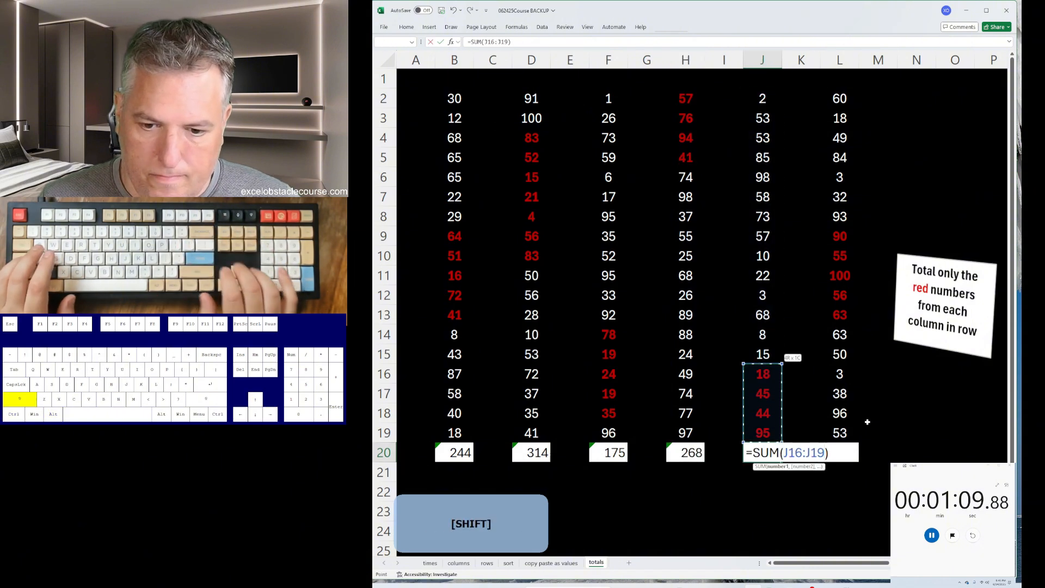
key(Return)
Step: Total the red numbers L9:L13 with a SUM formula in L20
key(Right)
key(alt+equal)
key(Down)
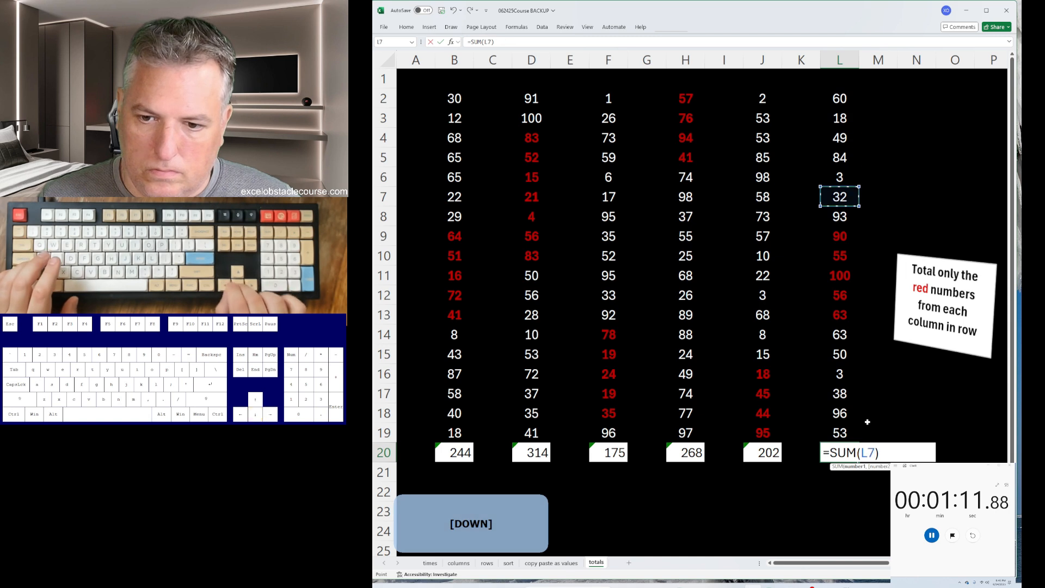
key(Down)
key(Down)
key(shift+Down)
key(Return)
Step: Switch to the stopwatch and stop the timer
key(alt+Tab)
key(space)
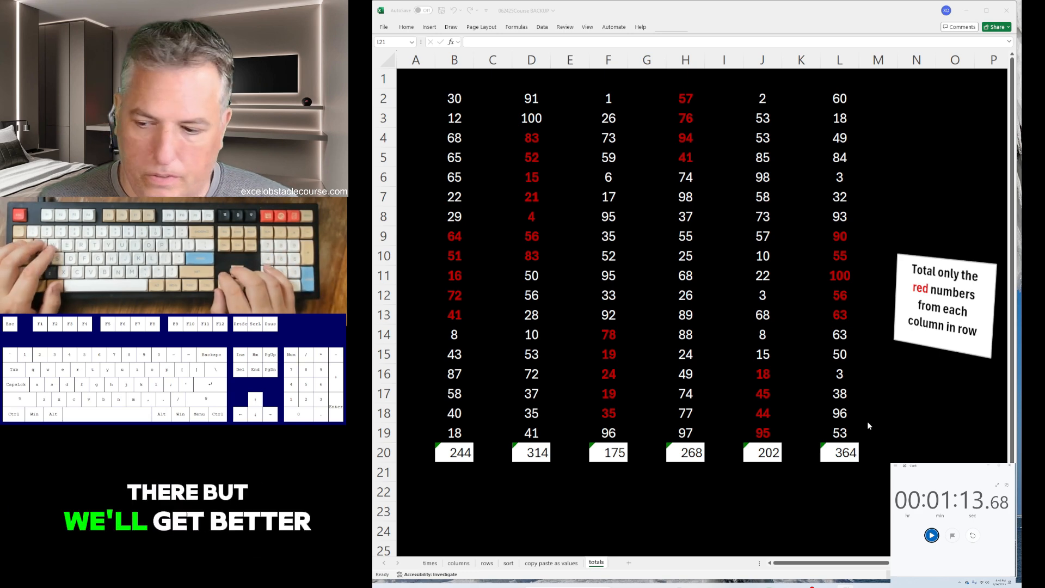
Step: Undo the edits made on the course sheets to reset the workbook for another attempt
key(ctrl+Page_Up)
key(ctrl+Page_Up)
key(ctrl+Page_Up)
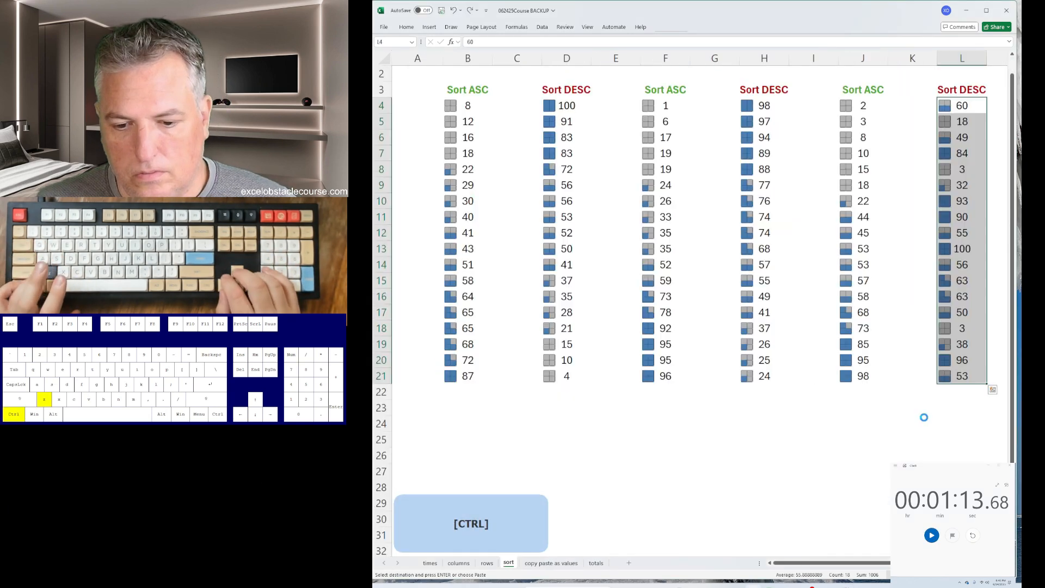
Step: Log 1:13.7 as the time for attempt 8 in cell B10 of the times sheet
key(ctrl+Page_Up)
key(ctrl+Page_Up)
text(1:13.7)
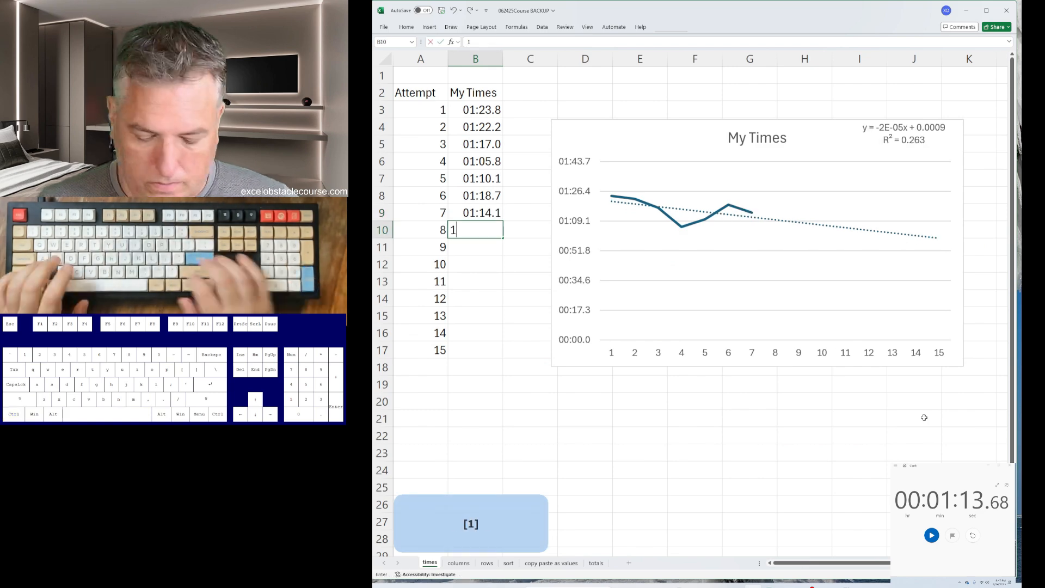
Step: Record the stopwatch time for attempt 8 in cell B10 and open the columns sheet
key(Return)
key(ctrl+Page_Down)
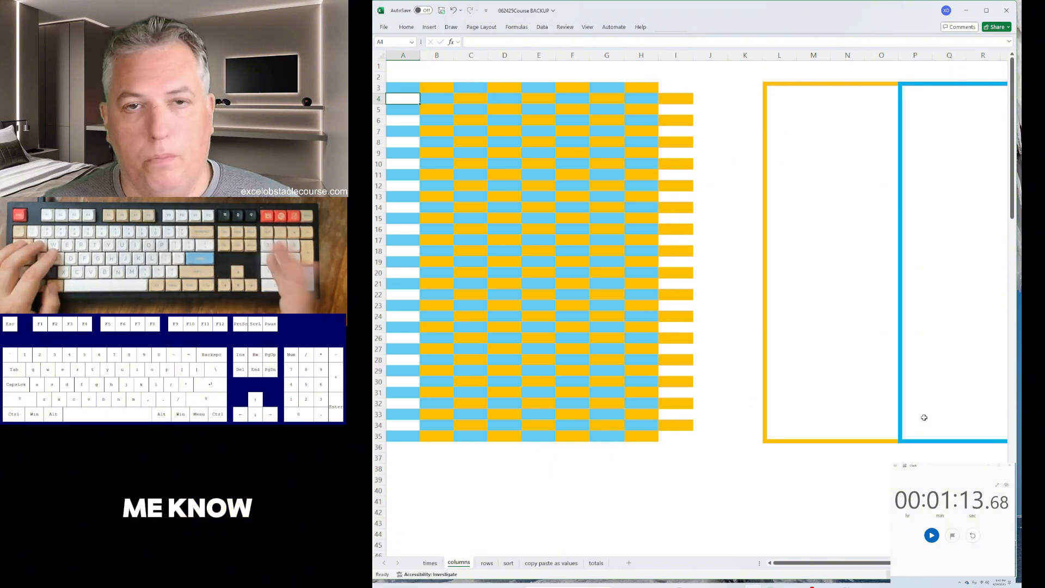
Step: Switch to the stopwatch, reset and restart it, and return to the Excel workbook
key(alt+Tab)
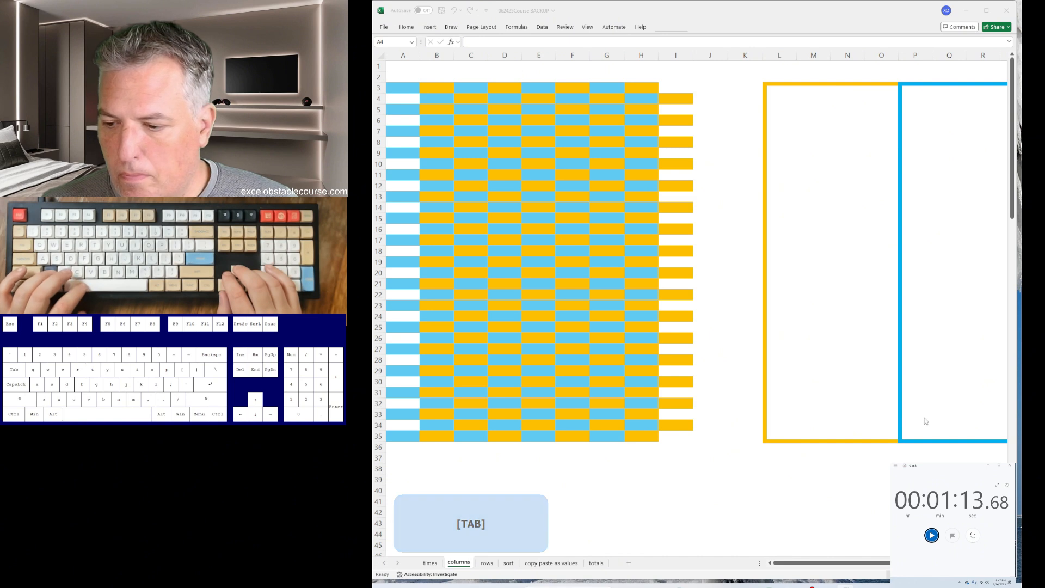
key(Tab)
key(space)
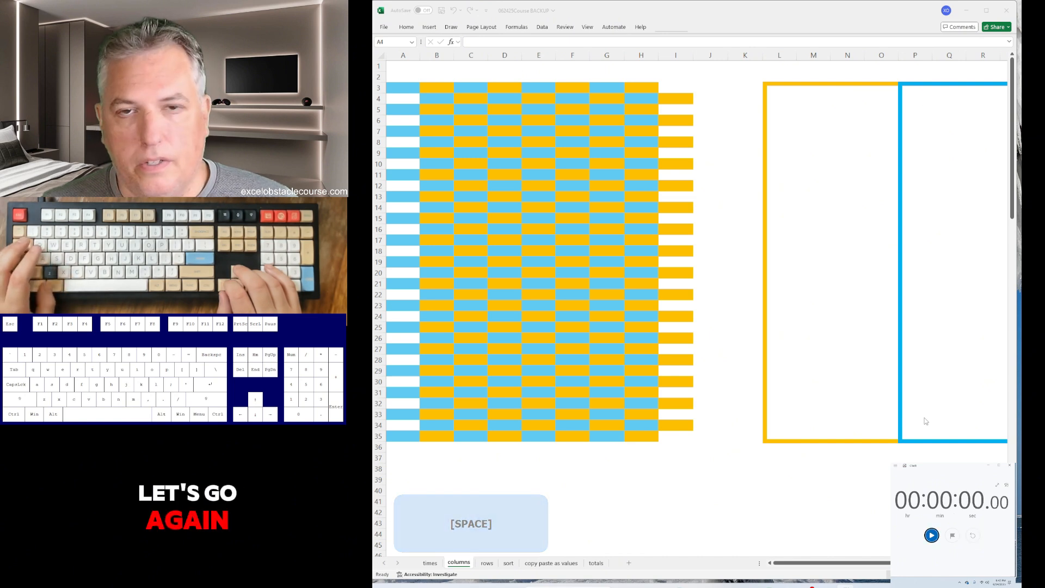
key(space)
key(alt+Tab)
Step: Delete every blank cell in column A from row 4 to row 34, shifting cells left to align the colours
key(ctrl+minus)
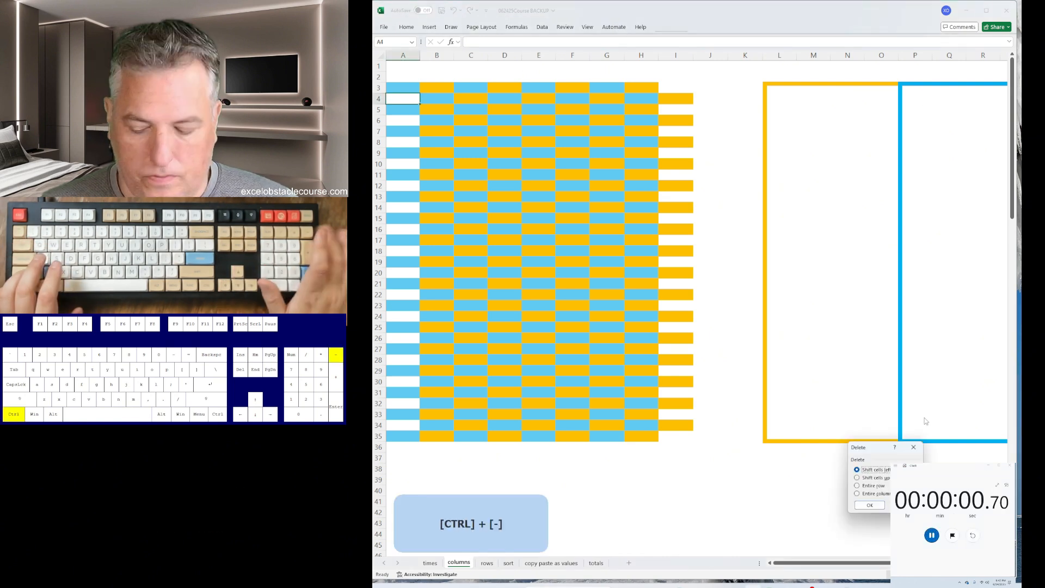
key(Return)
key(Down)
key(ctrl+minus)
key(Return)
key(Down)
key(Down)
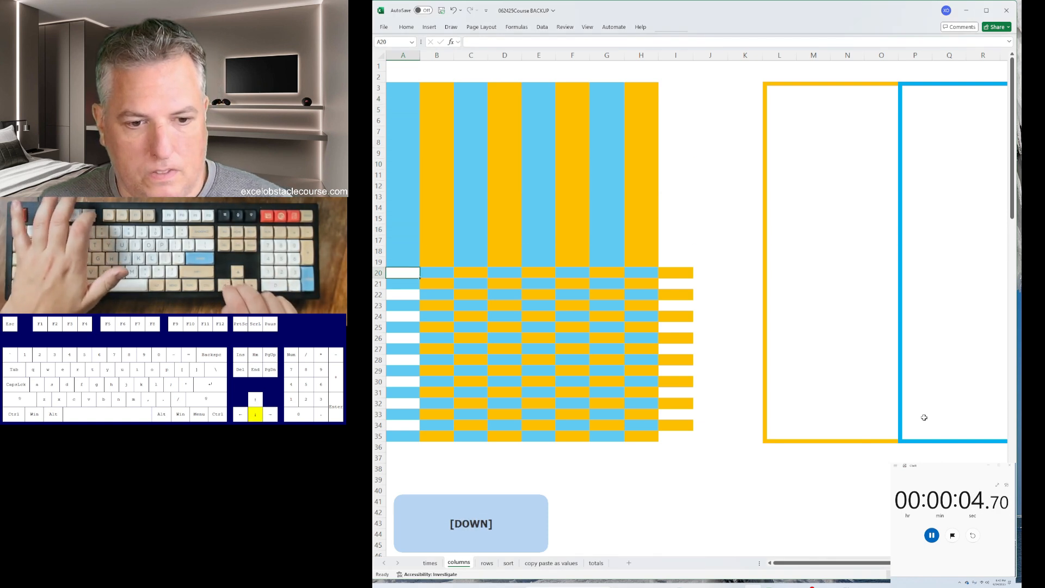
key(Down)
key(Down)
key(F4)
key(Down)
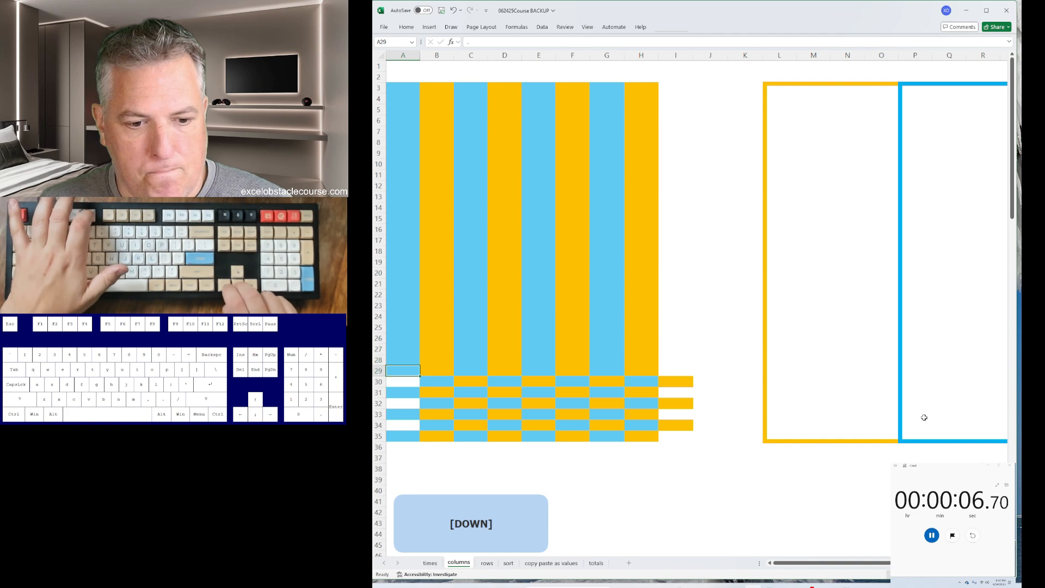
Step: Cut the yellow column B and insert it before column A
key(Right)
key(ctrl+space)
key(ctrl+x)
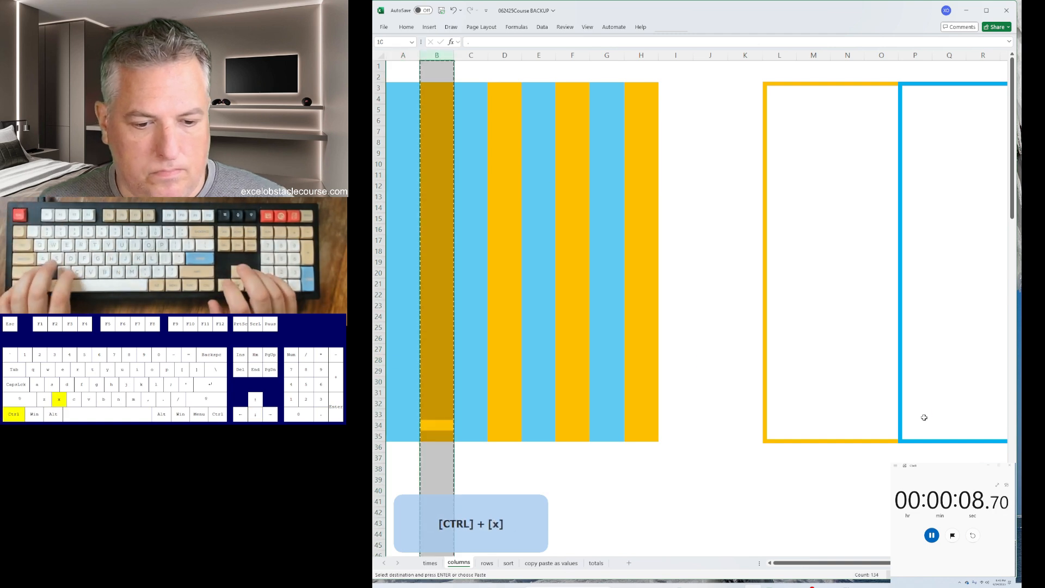
key(ctrl+Home)
key(ctrl+plus)
Step: Cut the yellow column D and insert it before column A
key(Right)
key(Right)
key(Right)
key(ctrl+space)
key(ctrl+x)
key(ctrl+Left)
key(ctrl+plus)
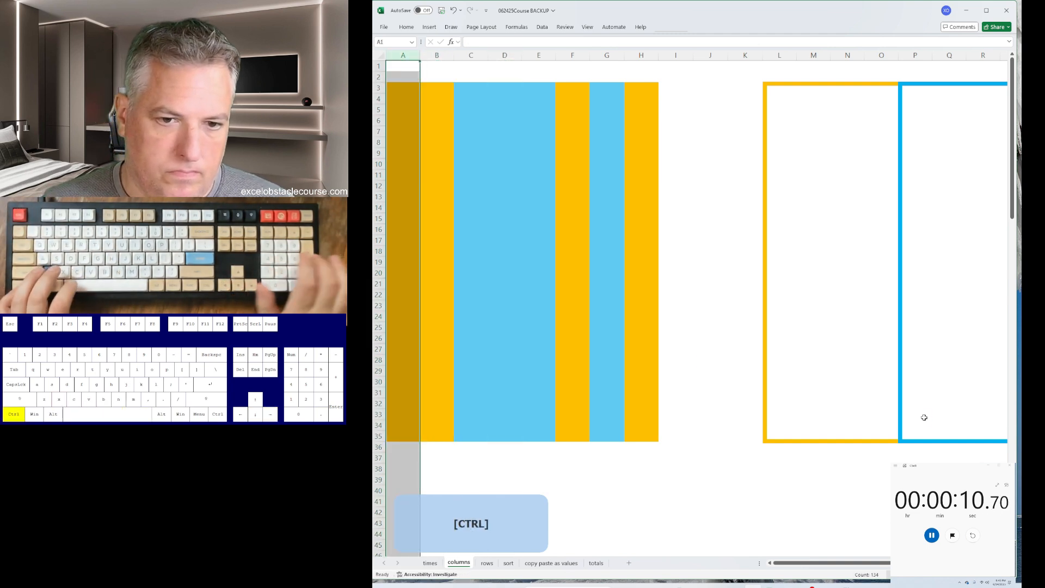
Step: Cut the yellow column F and insert it before column A
key(Right)
key(Right)
key(Right)
key(Right)
key(Right)
key(ctrl+space)
key(ctrl+x)
key(ctrl+Left)
key(ctrl+space)
key(ctrl+plus)
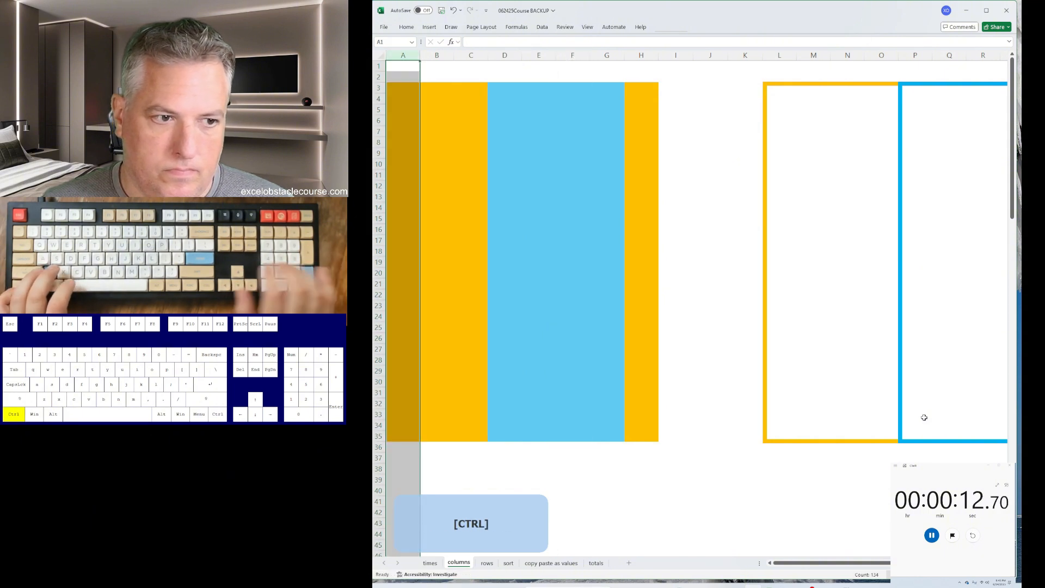
Step: Cut the yellow column H and insert it before column A
key(Down)
key(Down)
key(ctrl+Right)
key(ctrl+space)
key(ctrl+x)
key(ctrl+Left)
key(ctrl+space)
key(ctrl+plus)
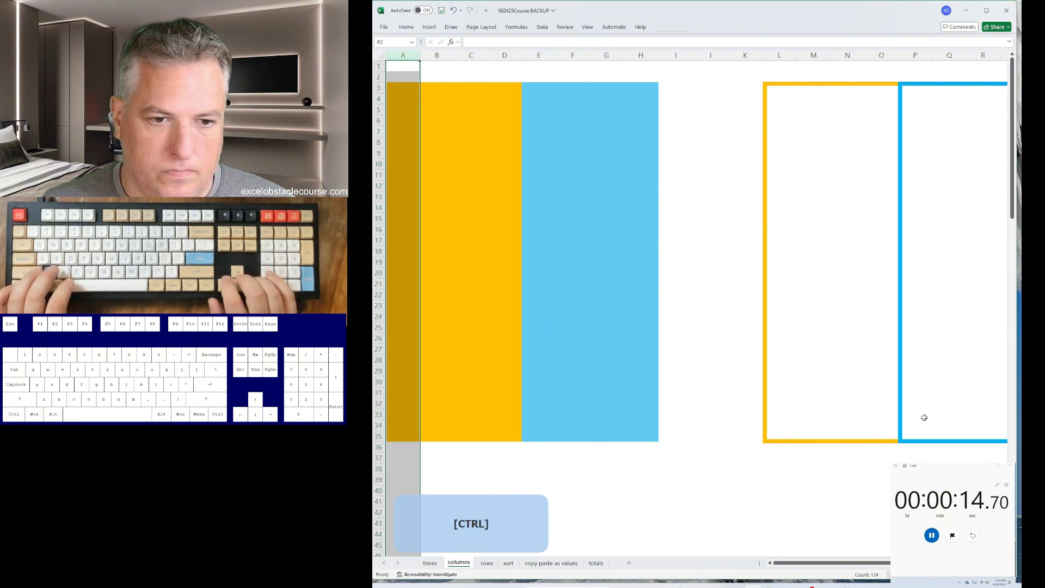
Step: Insert 11 columns before column A to shift the yellow and blue blocks into their matching frames
key(ctrl+shift+Right)
key(Left)
key(Down)
key(Down)
key(ctrl+space)
key(ctrl+shift+Right)
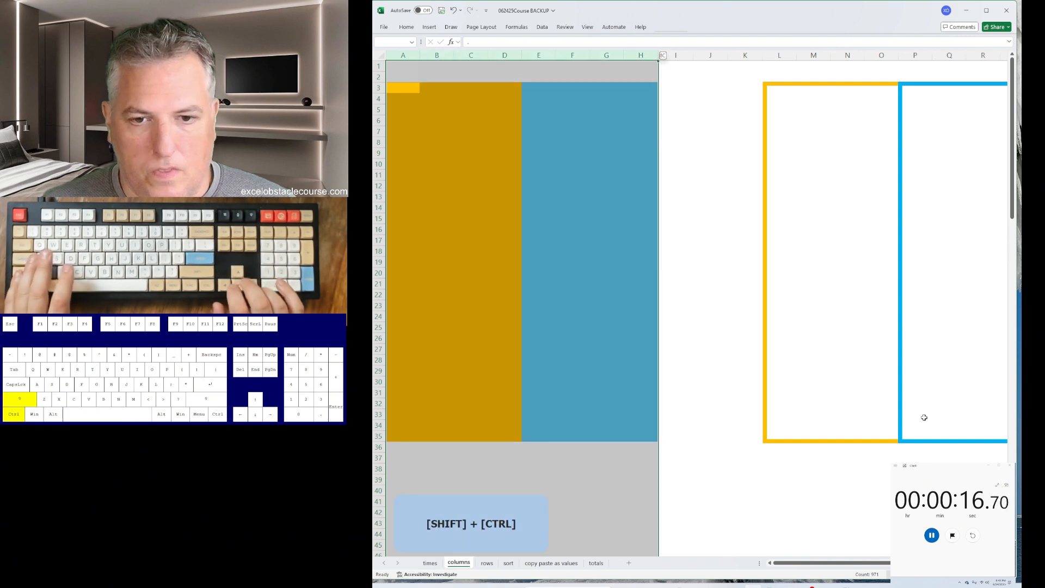
key(shift+Right)
key(shift+Right)
key(shift+Right)
key(ctrl+plus)
Step: On the rows sheet, delete every blank cell in row 4 from B to T, shifting cells up
key(ctrl+Page_Down)
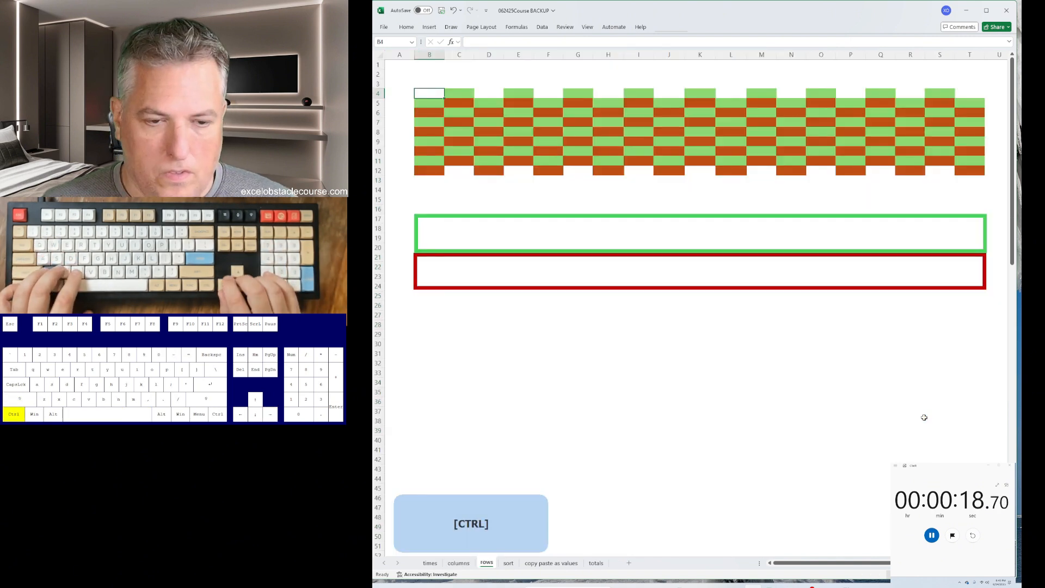
key(ctrl+minus)
key(Return)
key(Right)
key(Right)
key(F4)
key(Right)
key(Right)
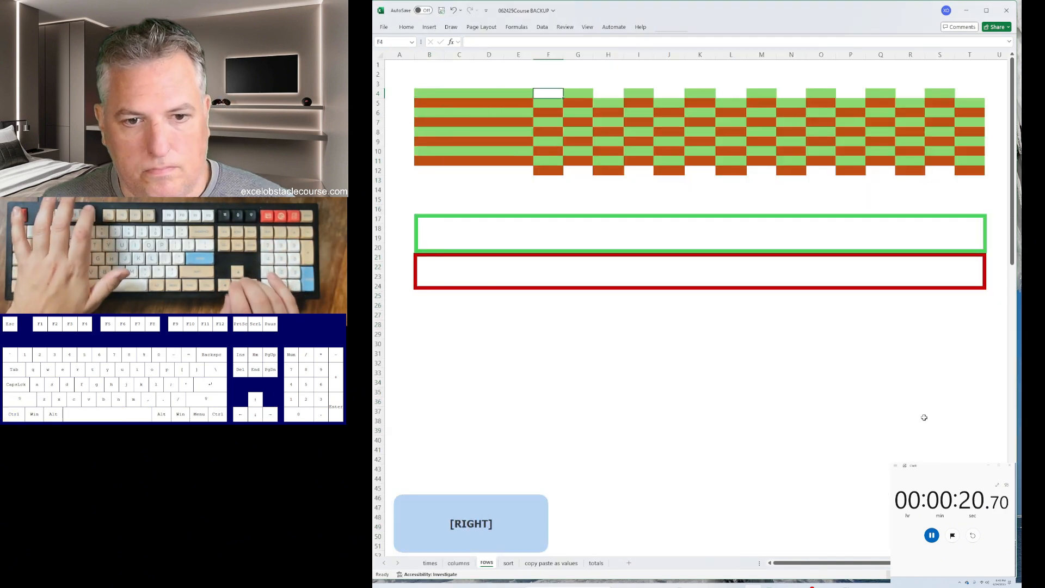
key(F4)
key(Right)
key(Right)
key(F4)
key(Right)
key(Right)
key(F4)
key(Right)
key(Right)
key(F4)
key(Right)
key(Right)
key(F4)
key(Right)
key(Right)
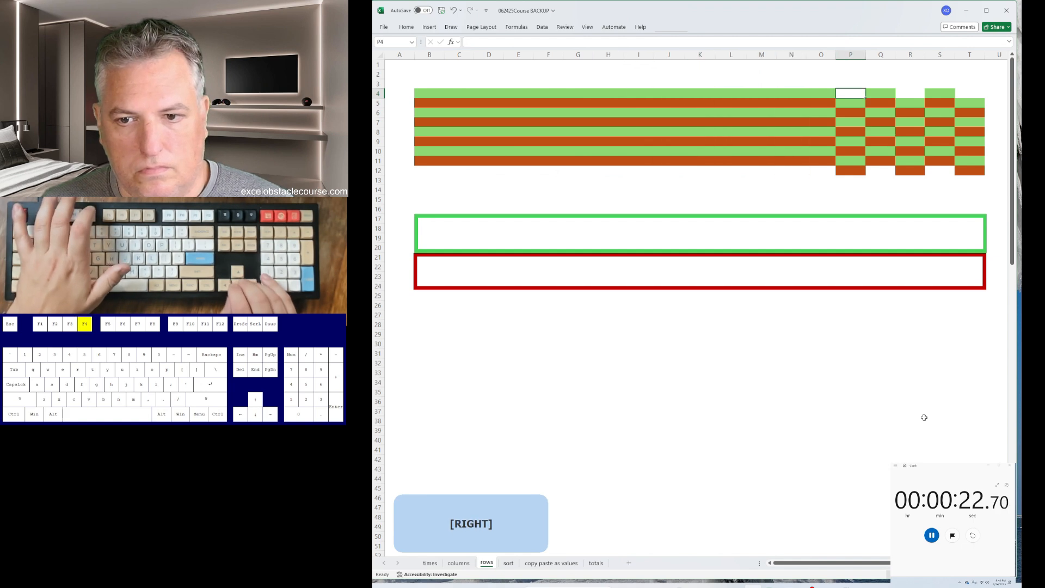
key(F4)
key(Right)
key(Right)
key(F4)
key(Right)
key(Right)
key(F4)
Step: Cut the red row 5 and insert it directly above the red row 11
key(Down)
key(shift+space)
key(ctrl+x)
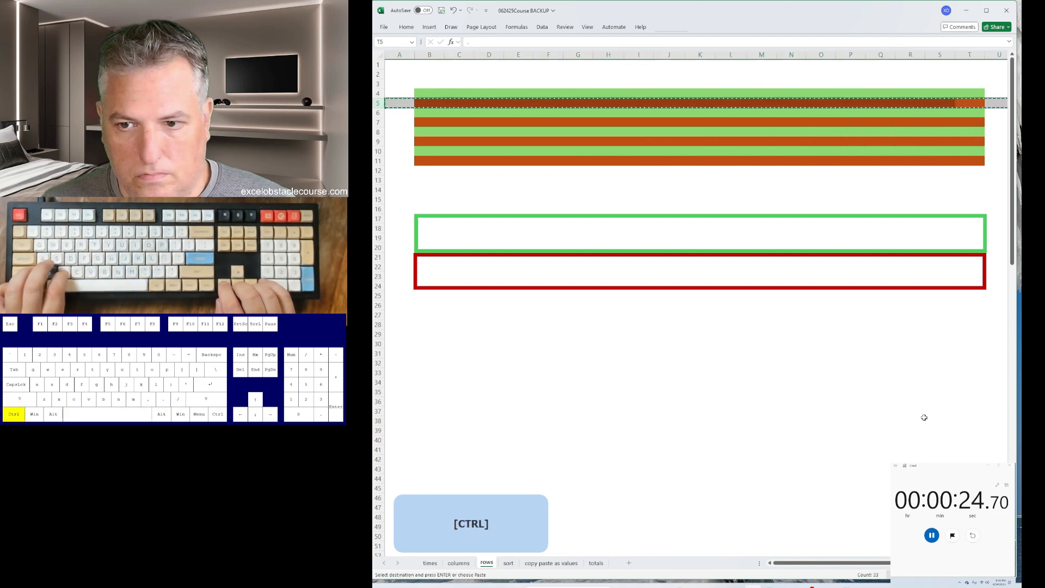
key(ctrl+Down)
key(shift+space)
key(ctrl+plus)
Step: Cut the red row 6 and insert it with the red rows at the end of the block
key(Up)
key(Up)
key(Up)
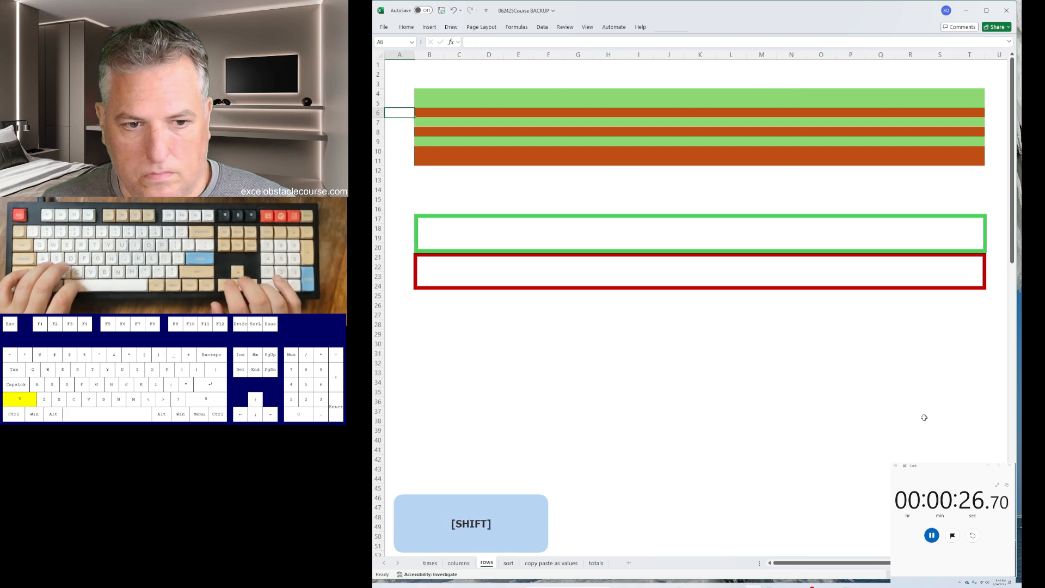
key(shift+space)
key(ctrl+x)
key(Right)
key(shift+space)
key(ctrl+plus)
Step: Cut the red row 7 and insert it among the red rows below the last green row
key(Up)
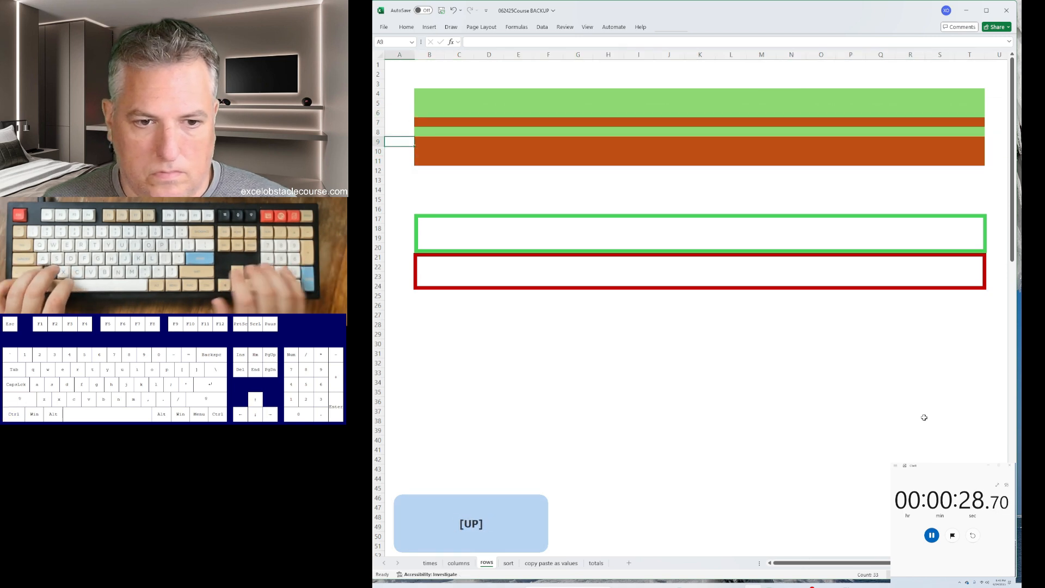
key(shift+space)
key(ctrl+x)
key(Right)
key(ctrl+Down)
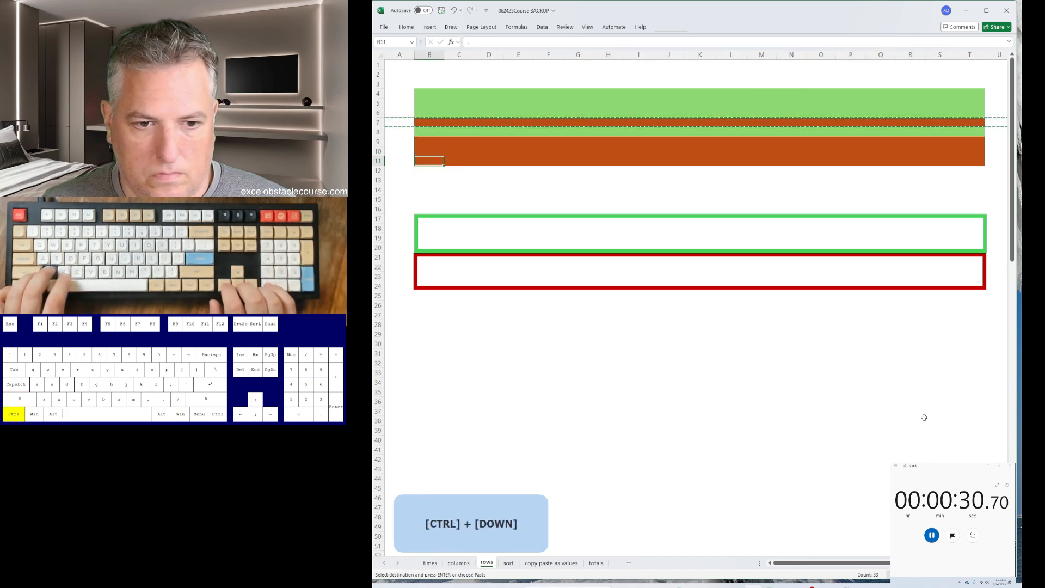
key(shift+space)
key(ctrl+plus)
Step: Insert 13 rows above row 4 to shift the green and red blocks into their matching frames
key(ctrl+Up)
key(Down)
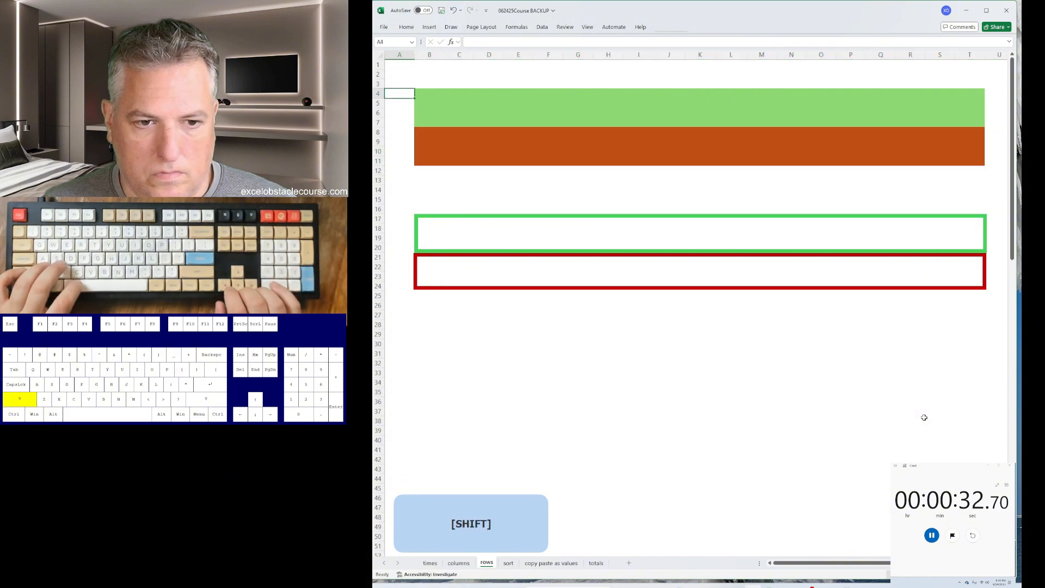
key(Right)
key(shift+space)
key(shift+ctrl+Down)
key(shift+Down)
key(shift+Down)
key(shift+Down)
key(shift+Down)
key(shift+Down)
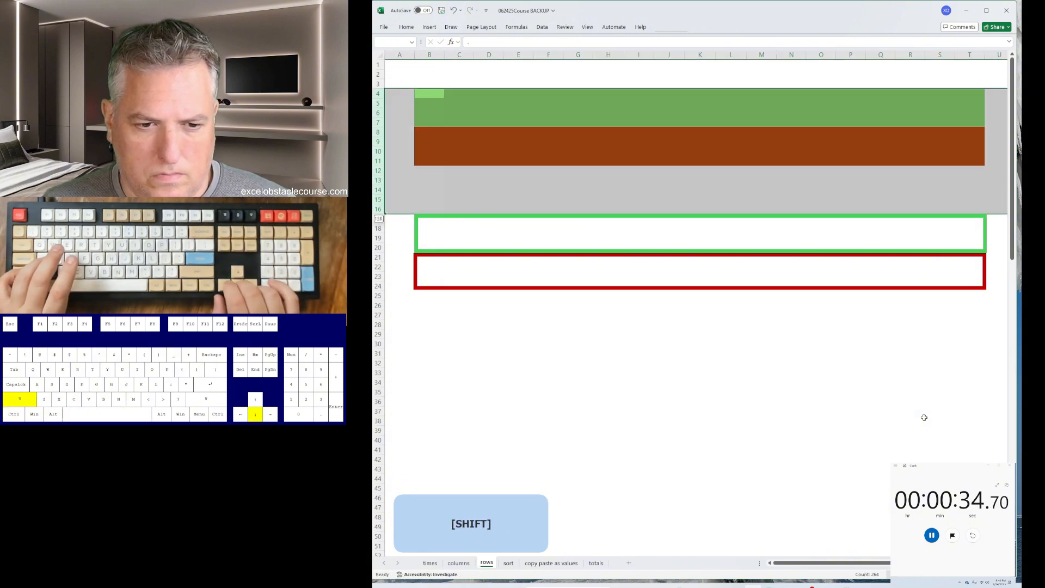
key(ctrl+plus)
Step: On the sort sheet, sort column B ascending and column D descending
key(ctrl+Page_Down)
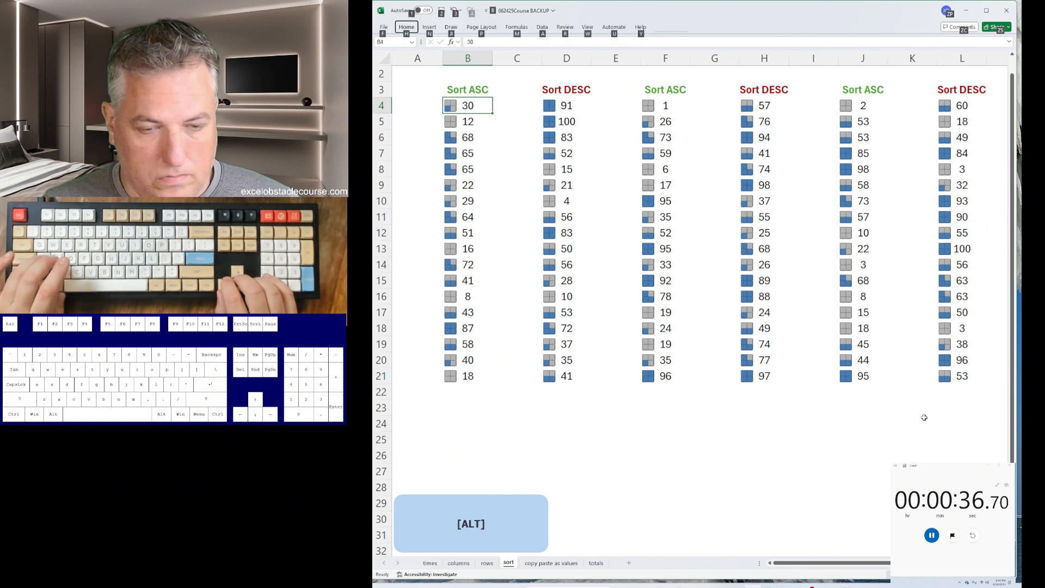
key(a)
key(s)
key(a)
key(ctrl+Right)
key(alt+a)
key(s)
key(d)
Step: Sort column F ascending and column H descending
key(ctrl+Right)
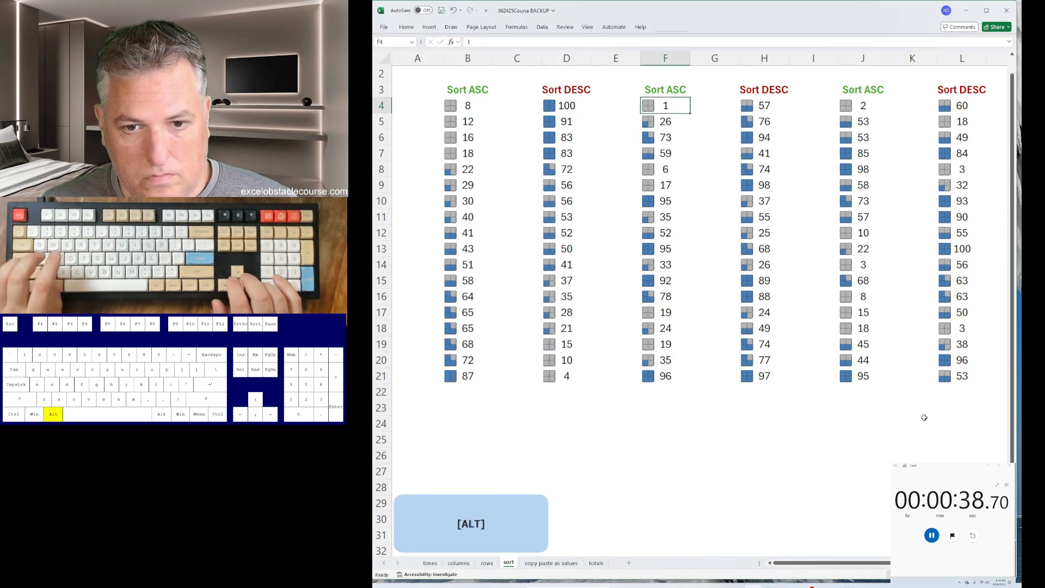
key(alt+a)
key(s)
key(a)
key(ctrl+Right)
key(alt+a)
key(s)
key(d)
Step: Sort column J ascending and column L descending
key(ctrl+Right)
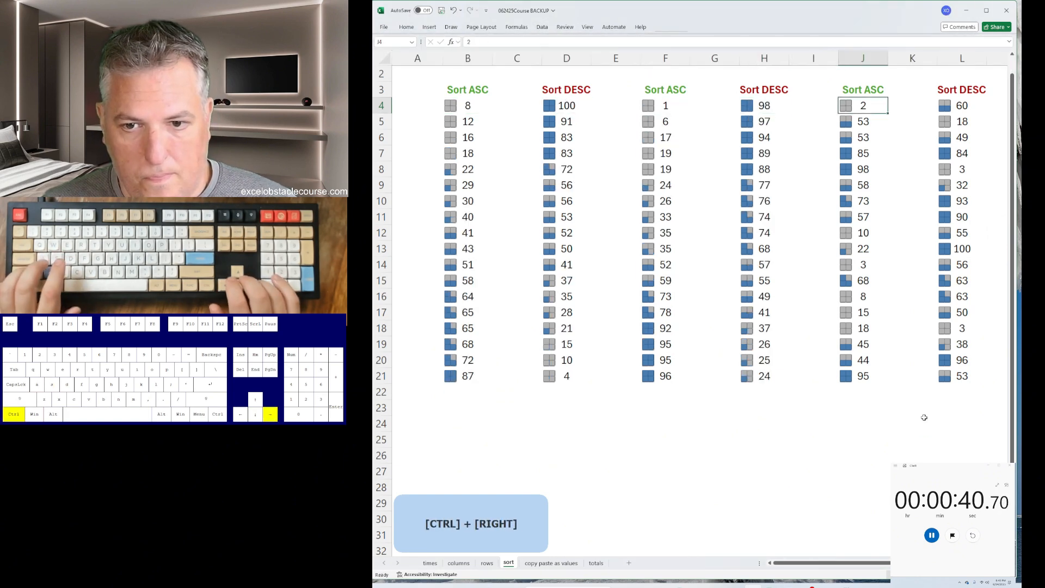
key(a)
key(s)
key(a)
key(ctrl+Right)
key(alt+a)
key(s)
key(d)
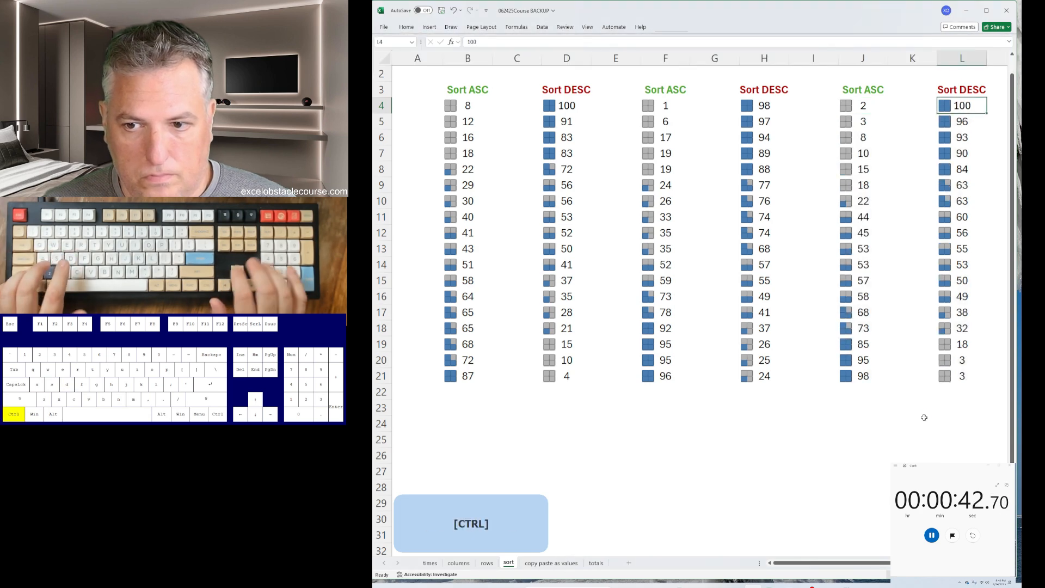
Step: On the copy paste as values sheet, copy C5:F13 and paste it as values into the red frame at J18
key(ctrl+Page_Down)
key(ctrl+a)
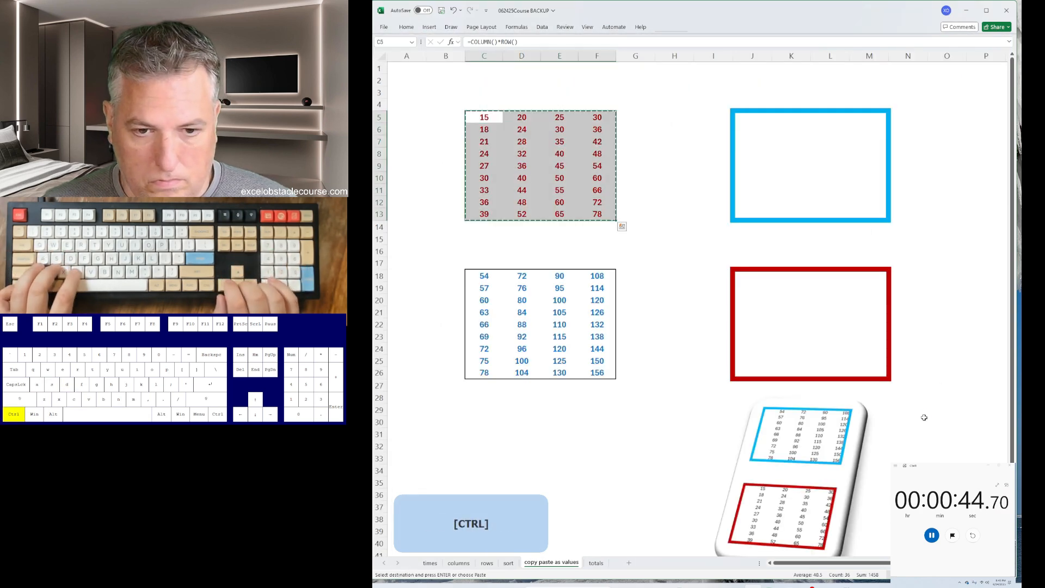
key(ctrl+Down)
key(ctrl+Down)
key(Right)
key(Right)
key(Right)
key(ctrl+shift+v)
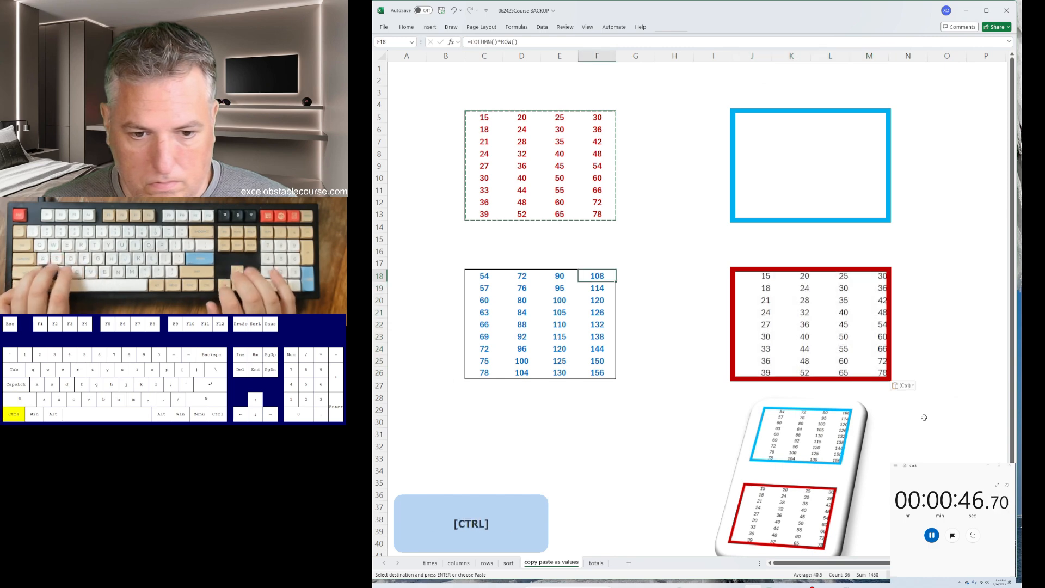
Step: Copy the blue numbers in C18:F26 and paste them as values into the blue frame at J5
key(ctrl+a)
key(ctrl+c)
key(ctrl+Up)
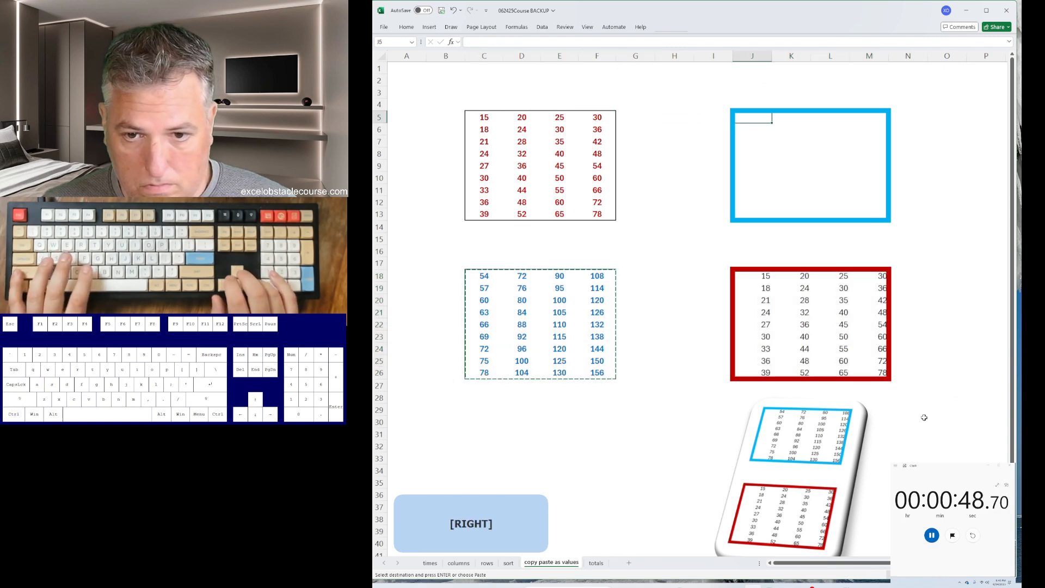
key(ctrl+shift+v)
Step: On the totals sheet, total column B's red numbers B9:B13 in B20 with a SUM formula
key(ctrl+Page_Down)
key(alt+equal)
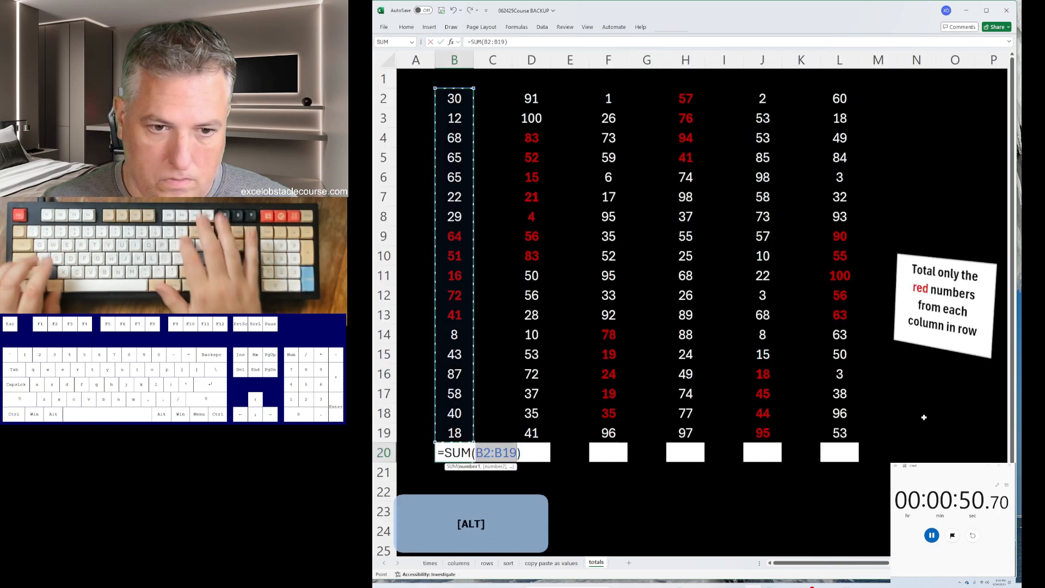
key(Down)
key(Down)
key(Down)
key(Return)
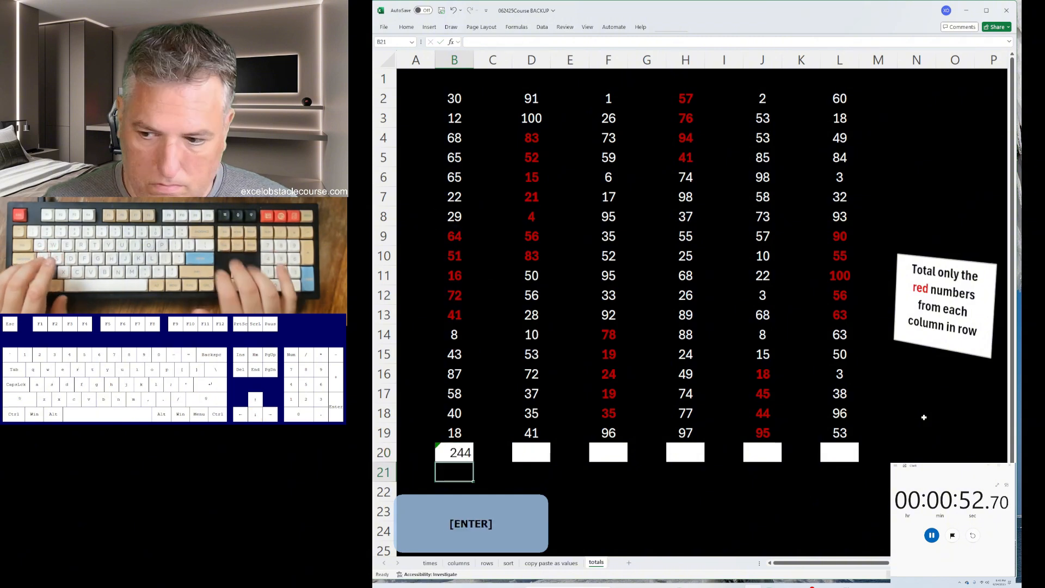
Step: Enter a SUM of column D's red numbers, D4:D10, in D20
key(Right)
key(Right)
key(alt+equal)
key(Down)
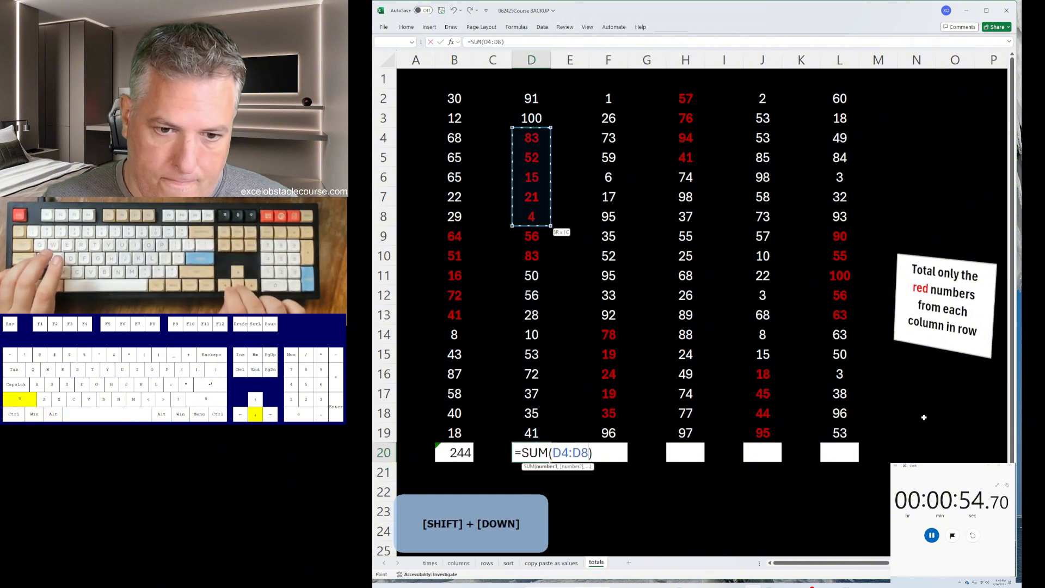
key(Return)
Step: Enter a SUM of column F's red numbers, F14:F18, in F20
key(Right)
key(Right)
key(alt+equal)
key(ctrl+Down)
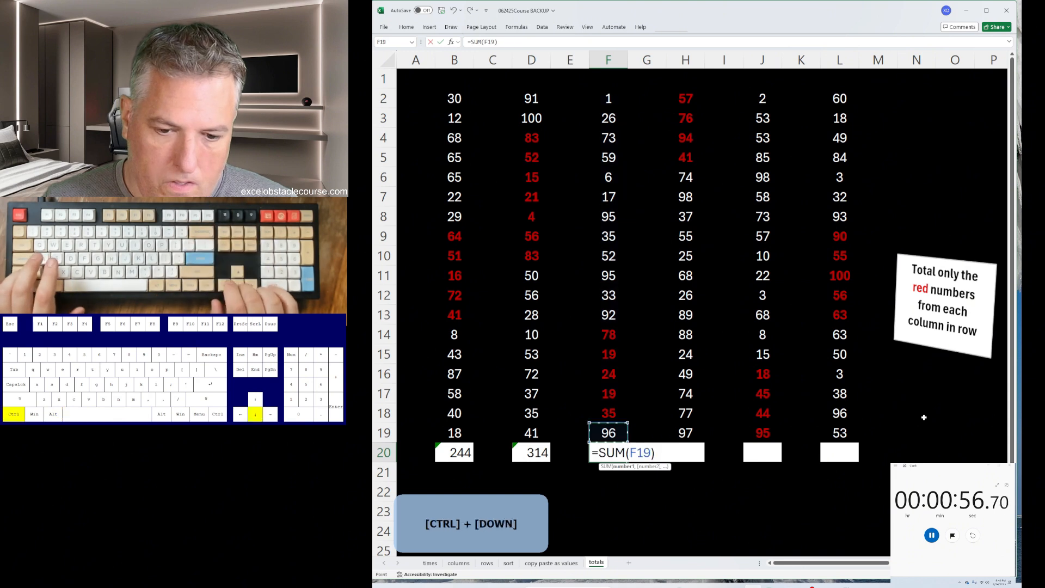
key(Up)
key(shift+Up)
key(shift+Up)
key(shift+Up)
key(shift+Up)
key(Return)
Step: Enter a SUM of column H's red numbers, H2:H5, in H20
key(Right)
key(Right)
key(Right)
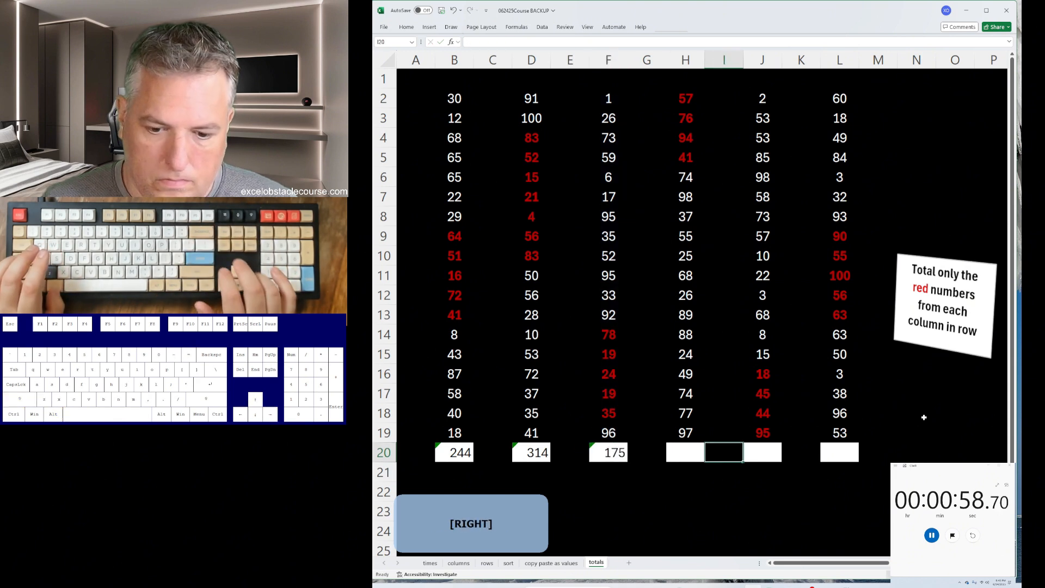
key(Left)
key(alt+equal)
key(Up)
key(Down)
key(shift+Down)
key(shift+Down)
key(shift+Down)
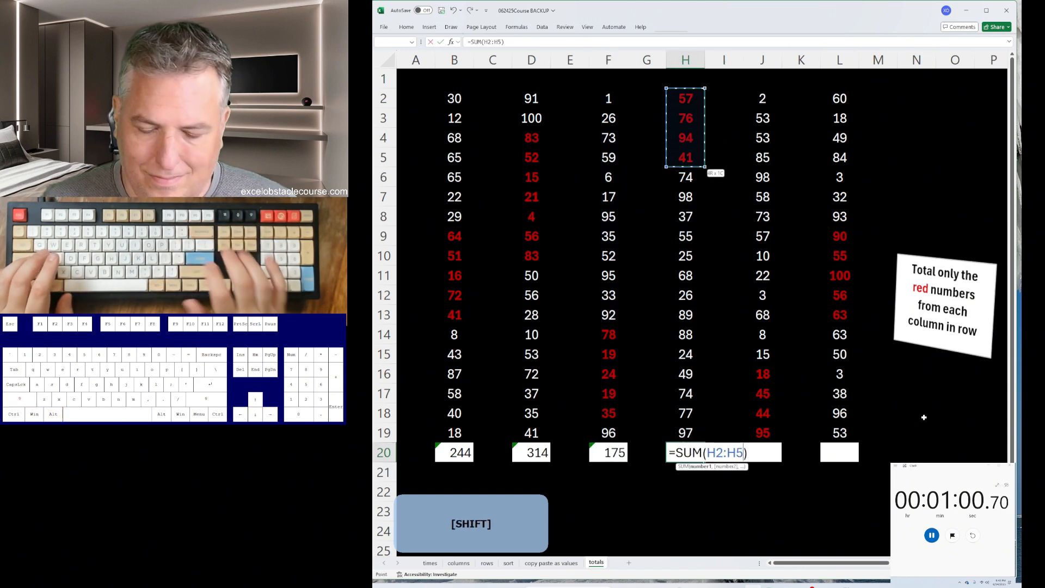
key(Return)
Step: Enter a SUM of column J's red numbers, J16:J19, in J20
key(Right)
key(Right)
key(alt+equal)
key(ctrl+Down)
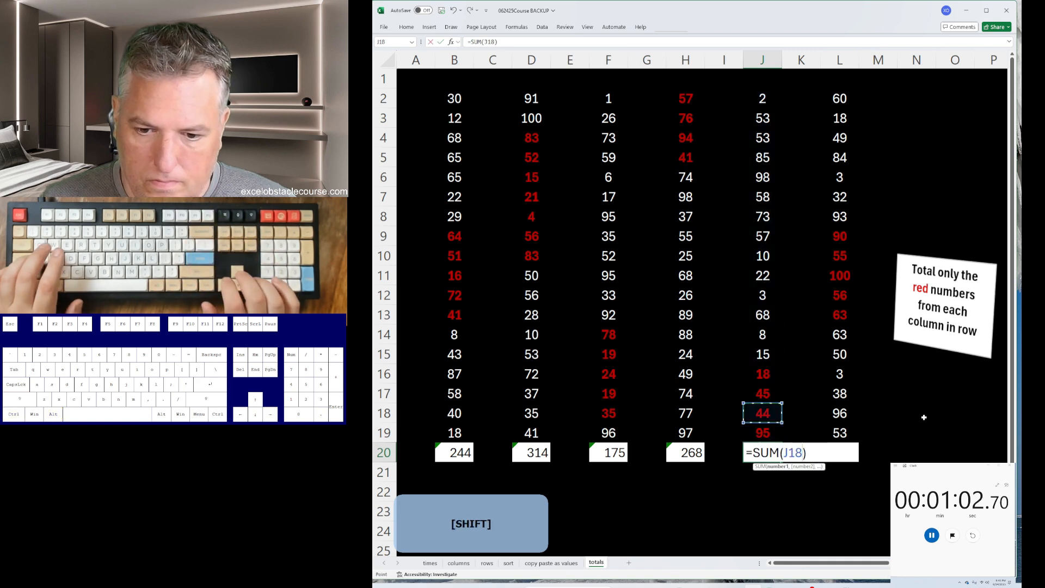
key(Return)
Step: Enter a SUM of column L's red numbers, L9:L13, in L20, and switch to the stopwatch to stop it
key(Right)
key(Right)
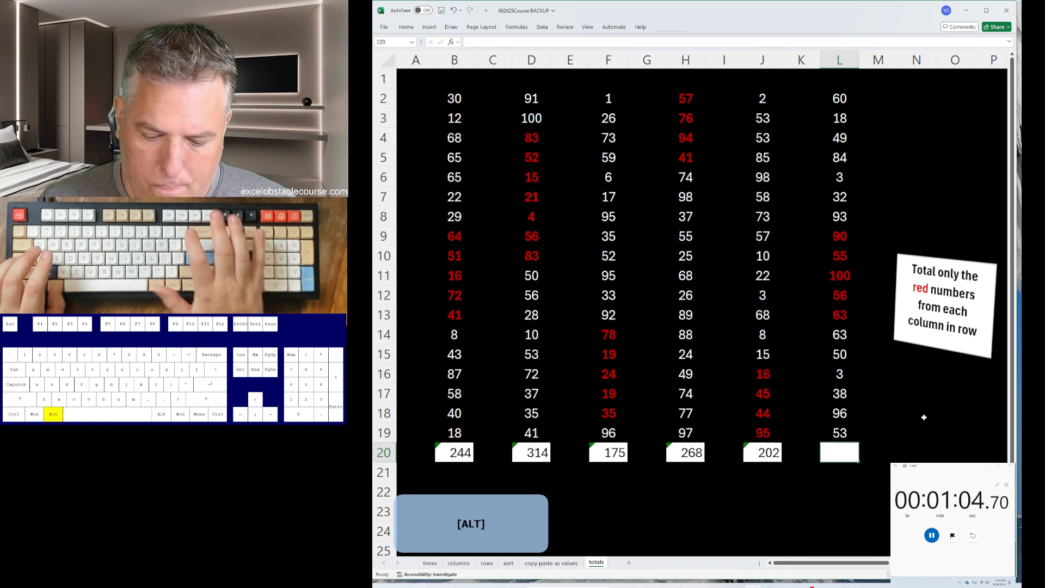
key(alt+equal)
key(Down)
key(Down)
key(Down)
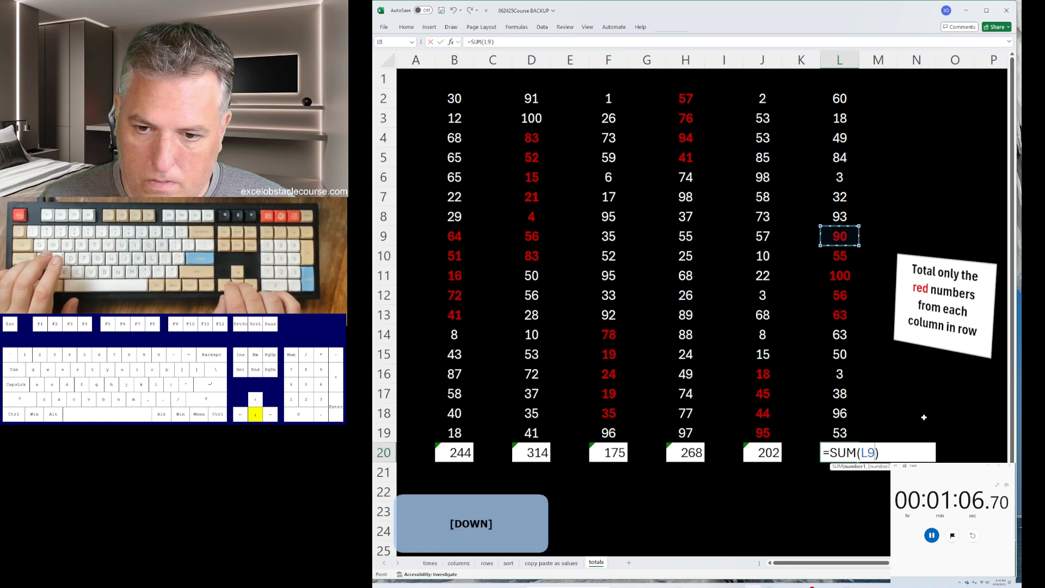
key(shift+Down)
key(shift+Down)
key(shift+Down)
key(Return)
key(alt+Tab)
key(space)
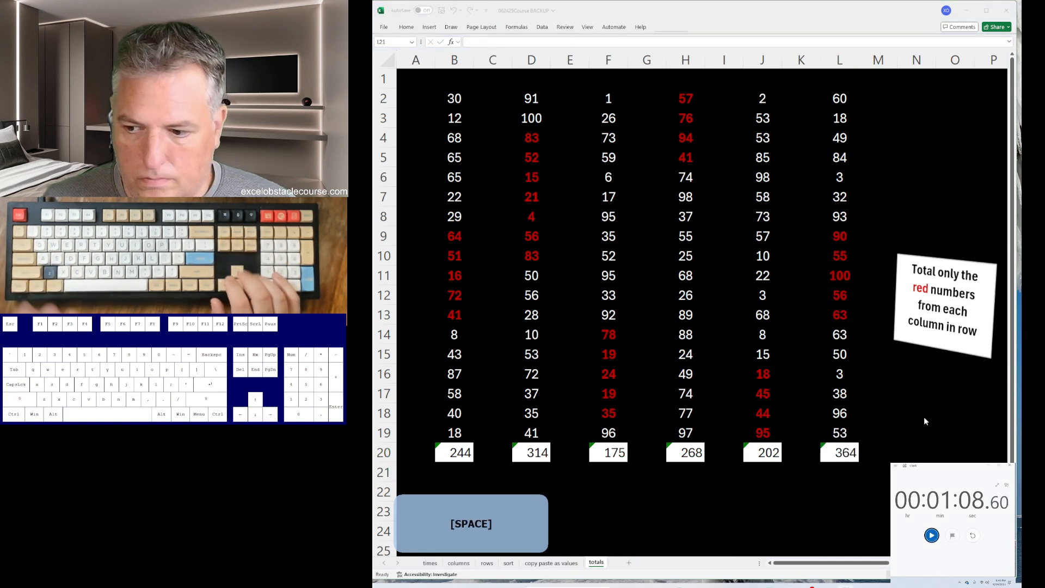
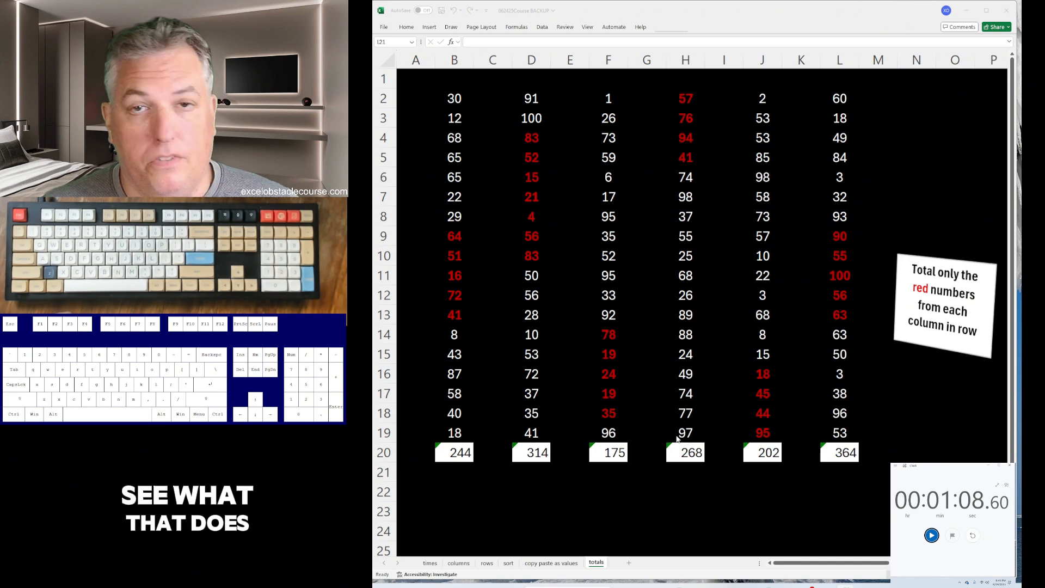
Step: Return to Excel and undo the finished attempt's edits across all course sheets
click(917, 194)
key(ctrl+z)
key(ctrl+z)
key(ctrl+z)
key(ctrl+z)
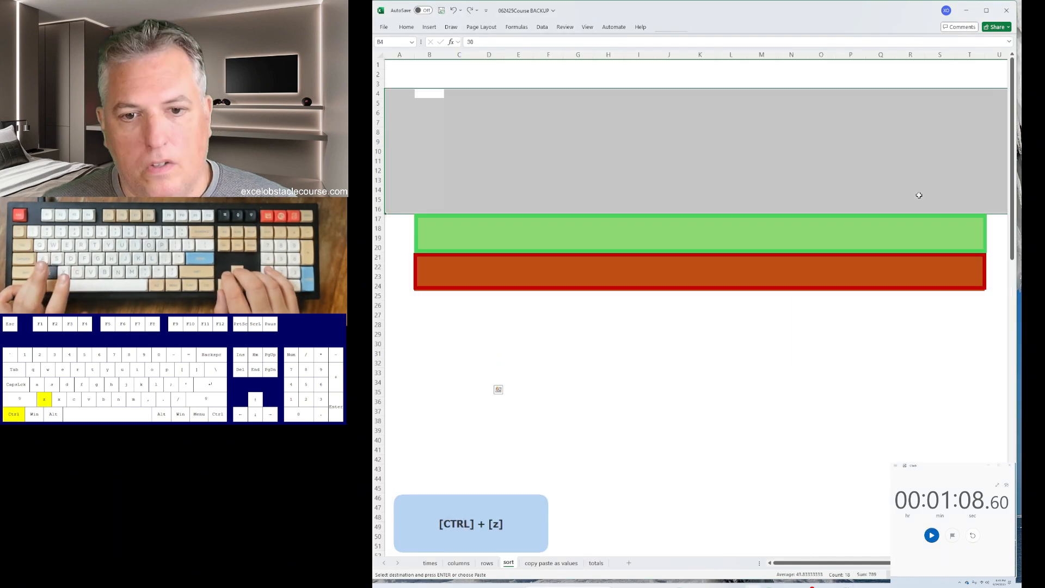
key(ctrl+z)
key(ctrl+z)
key(ctrl+z)
key(ctrl+z)
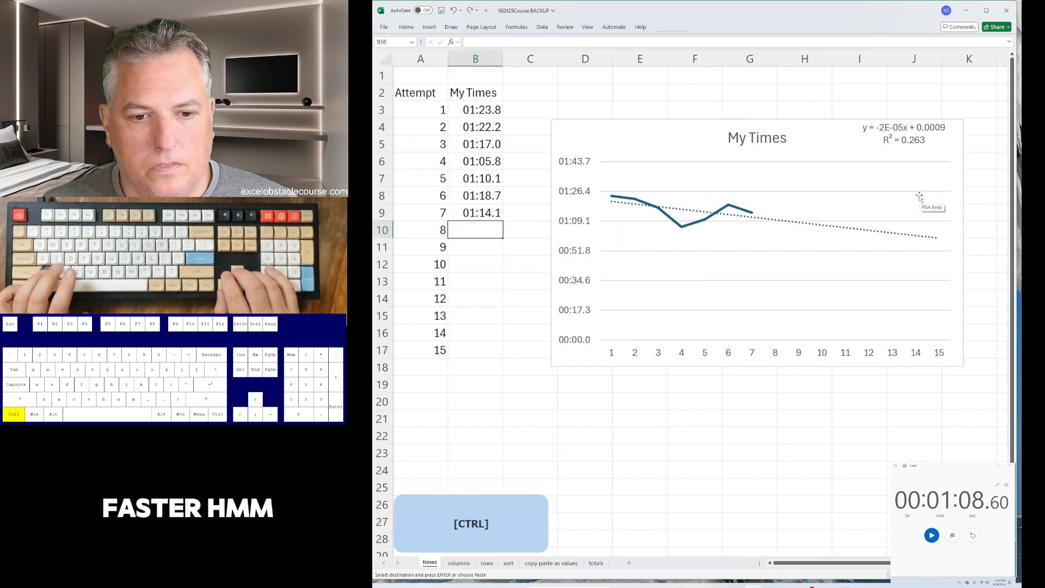
Step: On the times sheet, redo attempt 8's time entry and log 1:08.6 for attempt 9 in B11
key(ctrl+y)
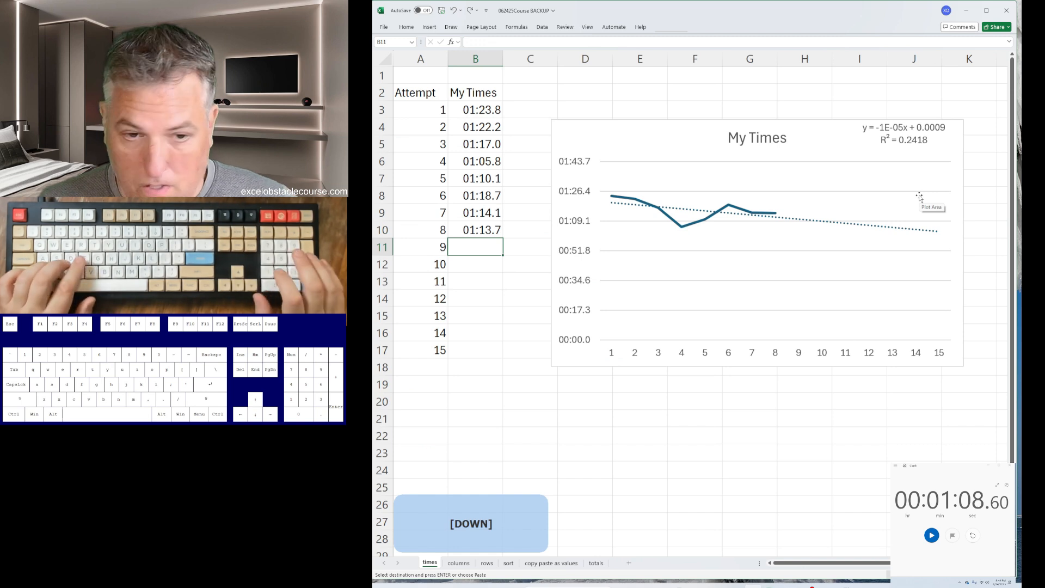
text(:08.6)
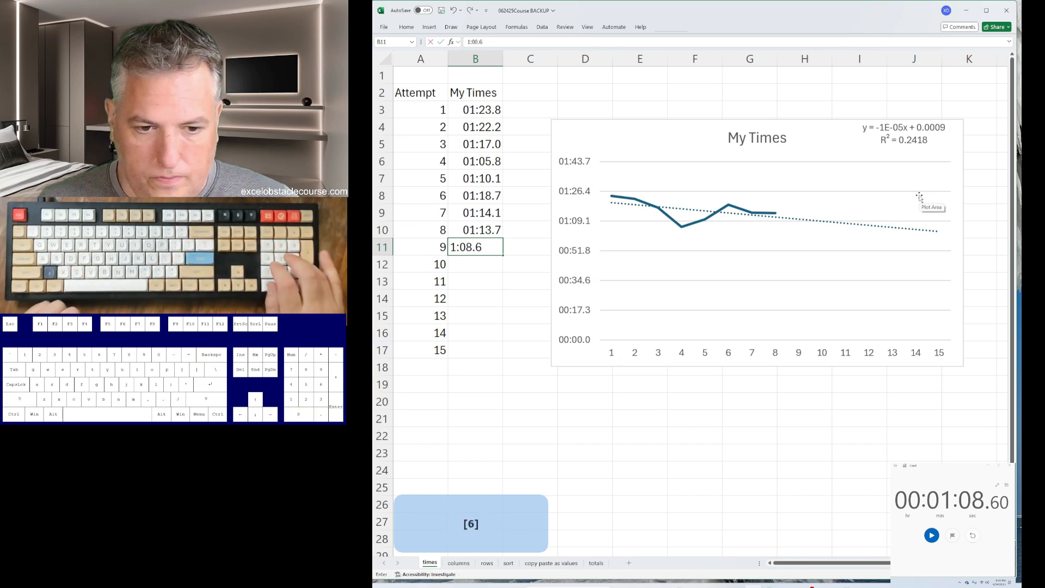
key(Return)
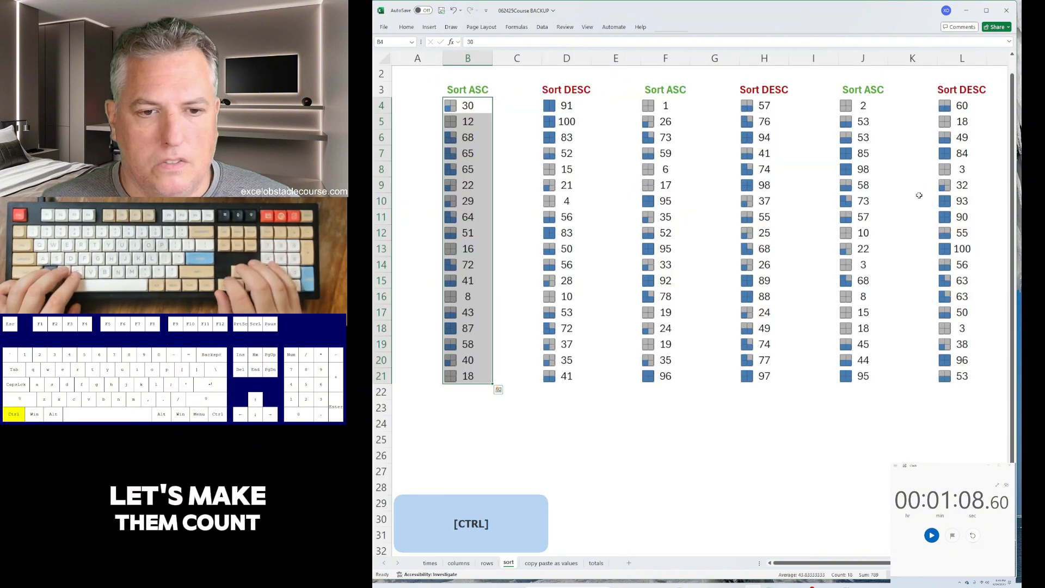
Step: Bring up the columns sheet and start the reset stopwatch for the next attempt
key(ctrl+Page_Down)
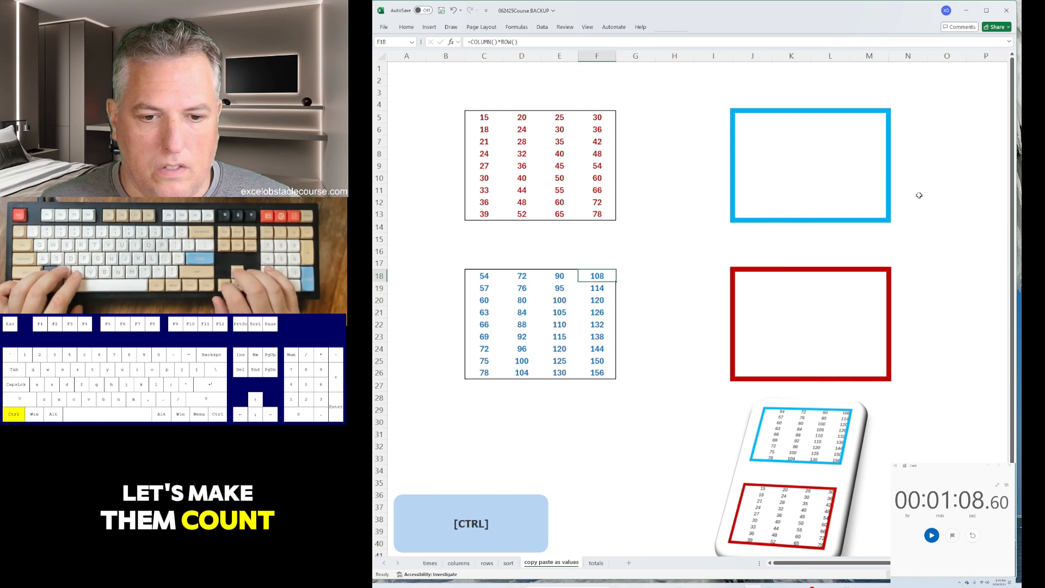
key(ctrl+Page_Down)
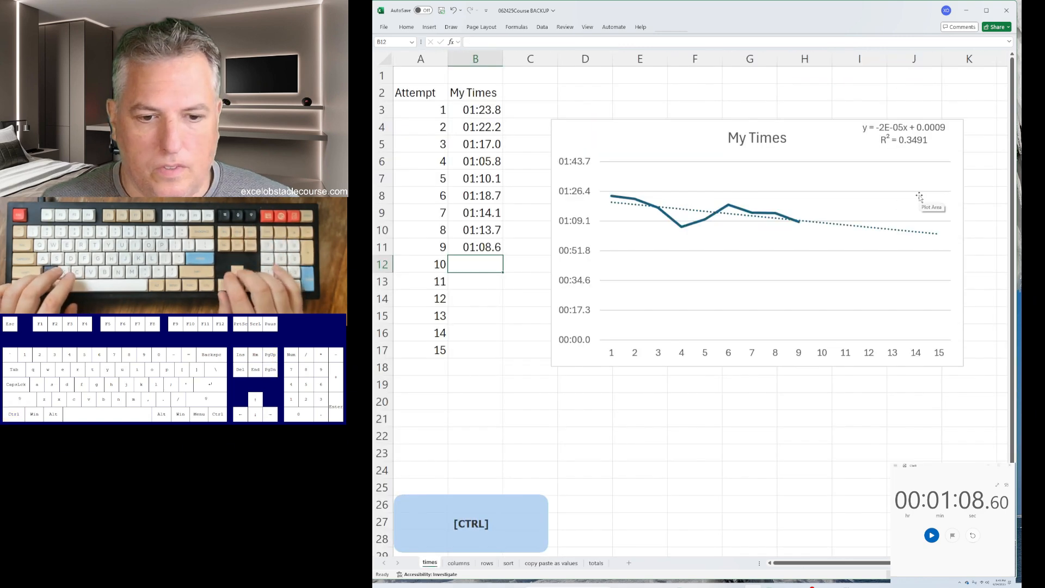
key(ctrl+Page_Down)
key(alt+Tab)
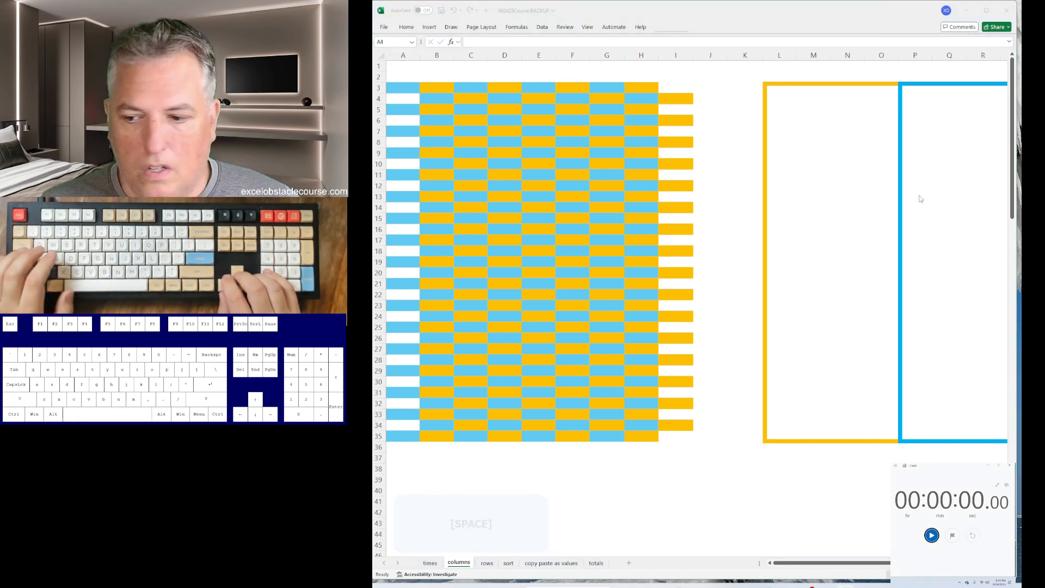
key(space)
key(alt+Tab)
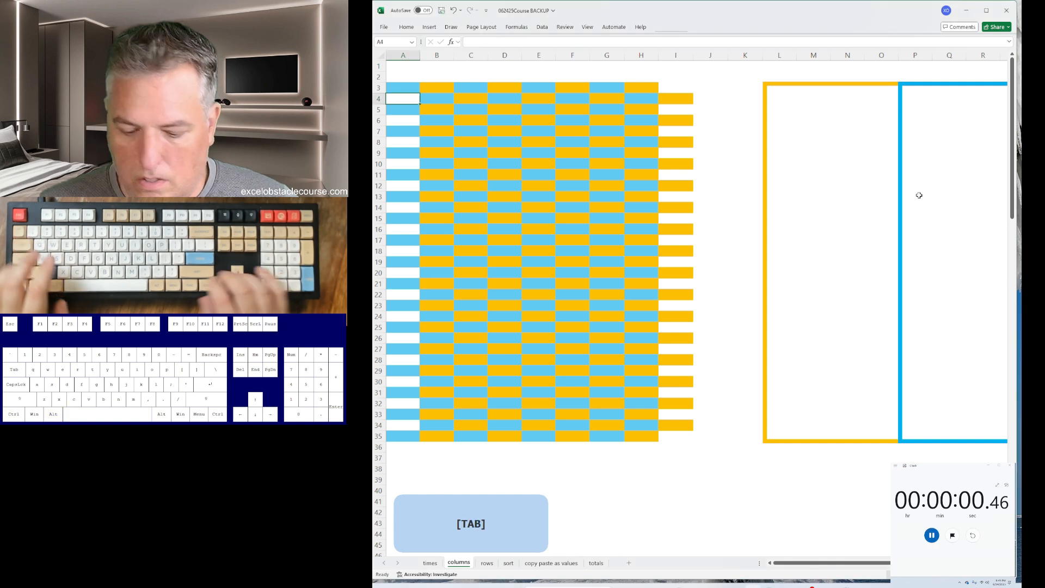
Step: Select the blank cells on the columns sheet with Go To Special and delete them, shifting cells left
key(ctrl+g)
key(alt+s)
key(k)
key(Return)
key(ctrl+minus)
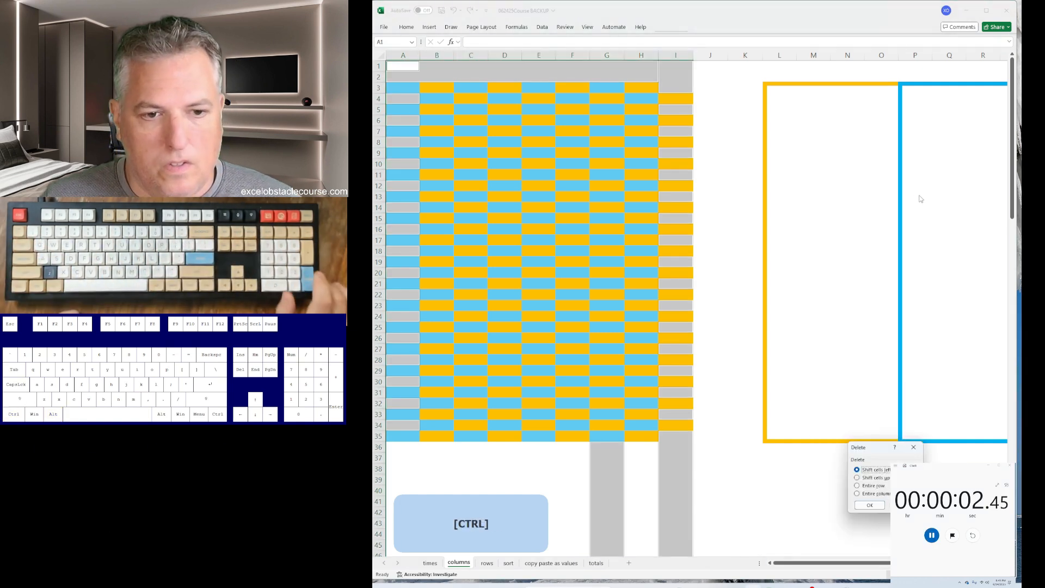
key(Return)
Step: Cut the gold column B and insert it before column A
key(ctrl+Home)
key(Right)
key(ctrl+space)
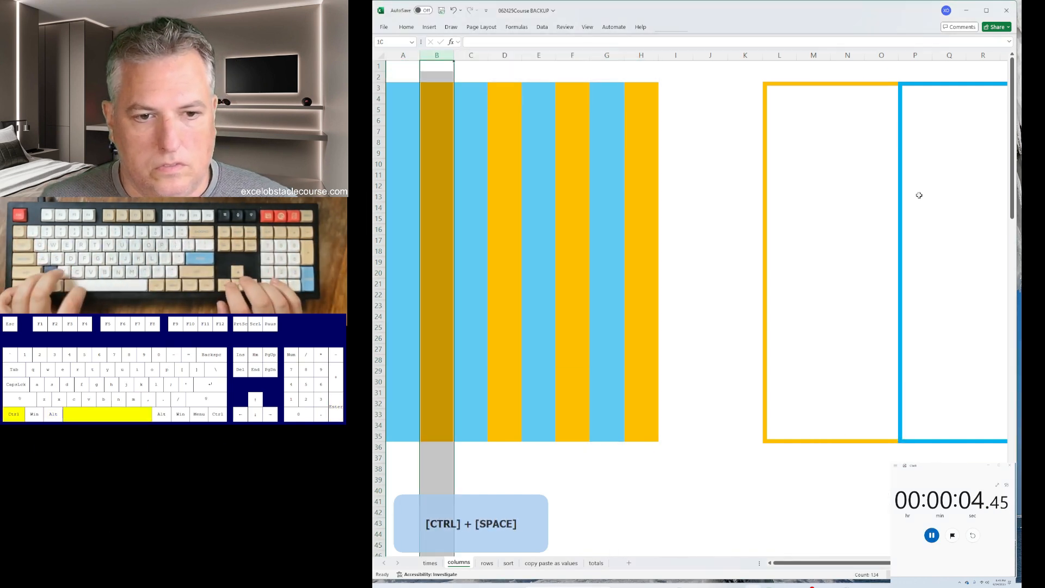
key(ctrl+x)
key(Left)
key(ctrl+space)
key(ctrl+plus)
Step: Cut the gold column D and insert it before column A
key(Right)
key(Right)
key(Right)
key(ctrl+space)
key(ctrl+x)
key(ctrl+Left)
key(ctrl+space)
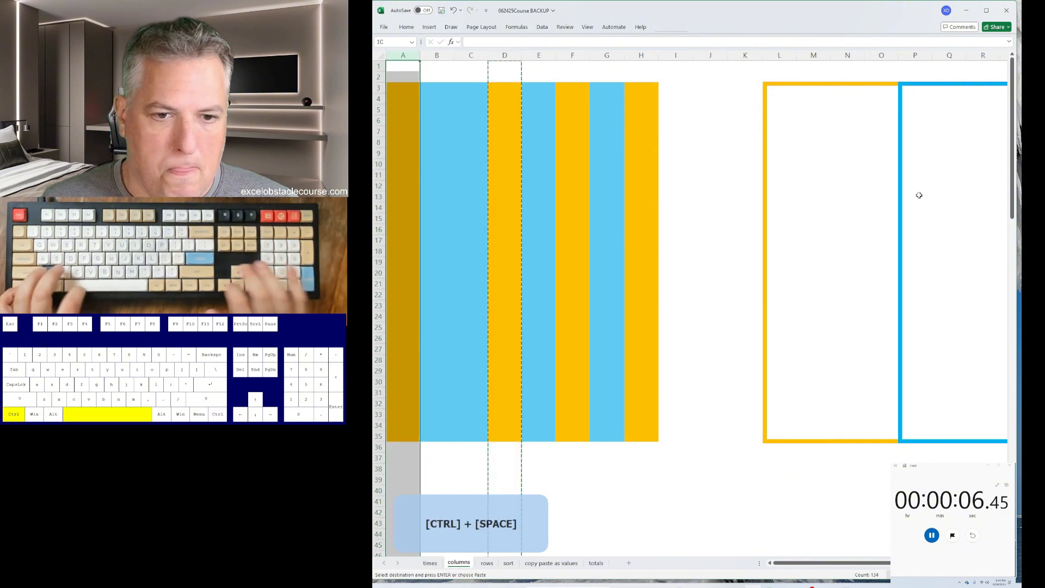
key(ctrl+plus)
Step: Cut the gold column F and insert it before column A
key(Right)
key(ctrl+space)
key(ctrl+x)
key(ctrl+Left)
key(ctrl+space)
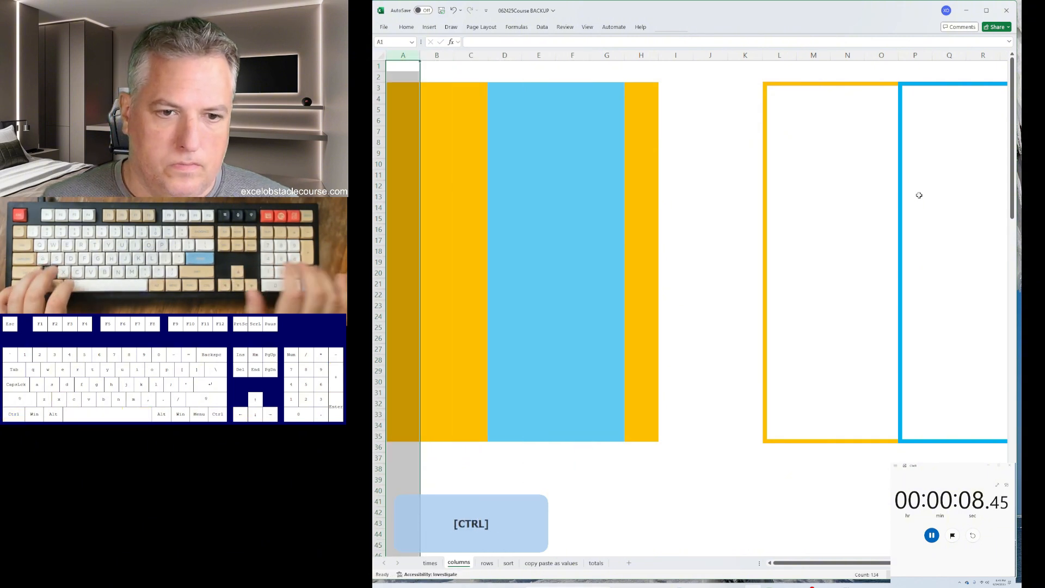
key(ctrl+plus)
Step: Move the last gold column, H, in front of column A
key(Right)
key(Right)
key(Right)
key(ctrl+space)
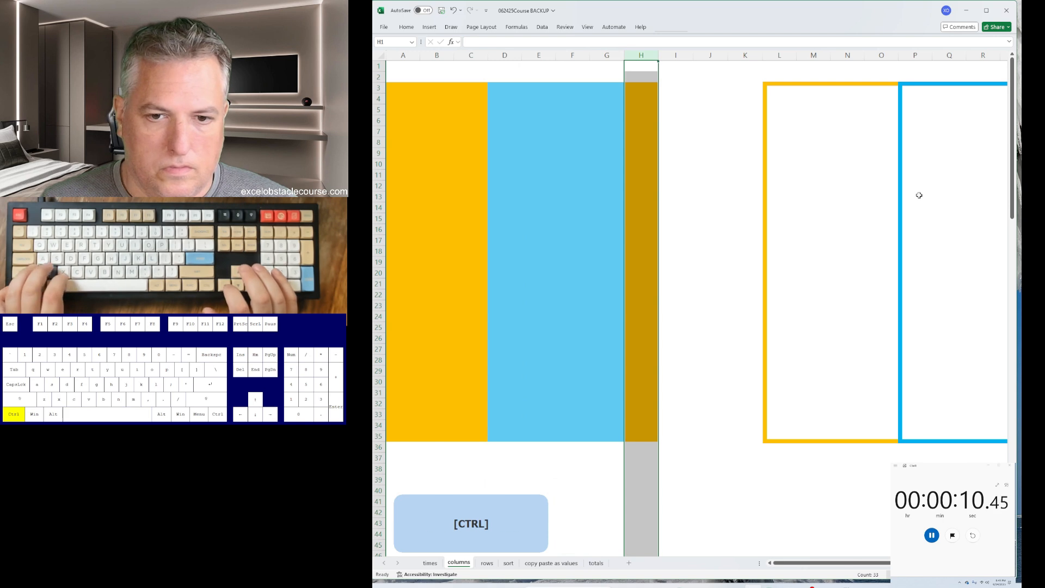
key(ctrl+Left)
key(ctrl+space)
key(ctrl+plus)
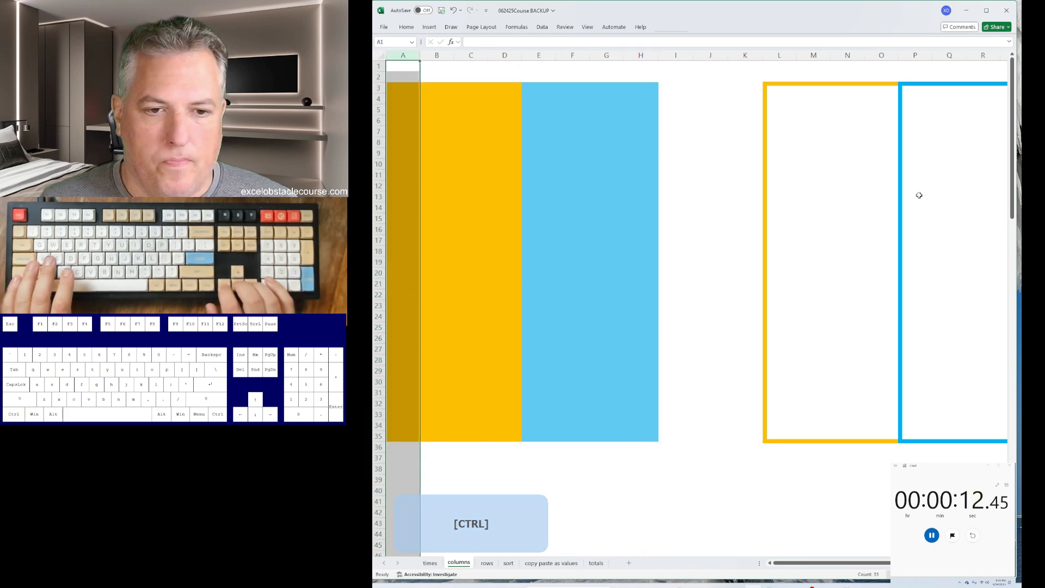
Step: Insert eleven columns before column A by selecting A:K, shifting the gold and blue blocks toward their frames
key(Down)
key(Down)
key(ctrl+space)
key(ctrl+shift+Right)
key(shift+Right)
key(shift+Right)
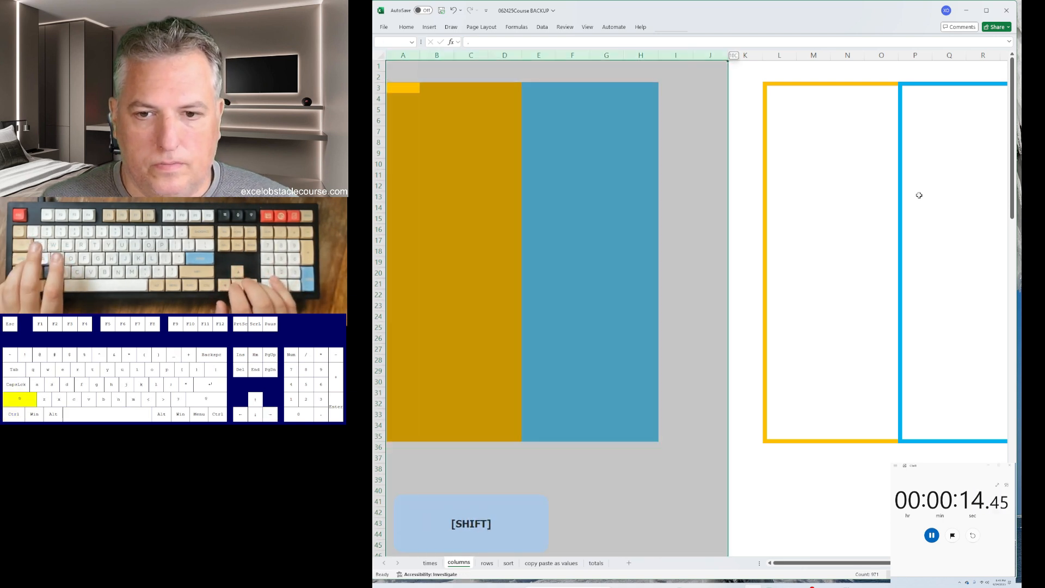
key(shift+Right)
key(ctrl+plus)
Step: On the rows sheet, delete the blank cells B4 and D4, shifting the cells below up
key(ctrl+Page_Down)
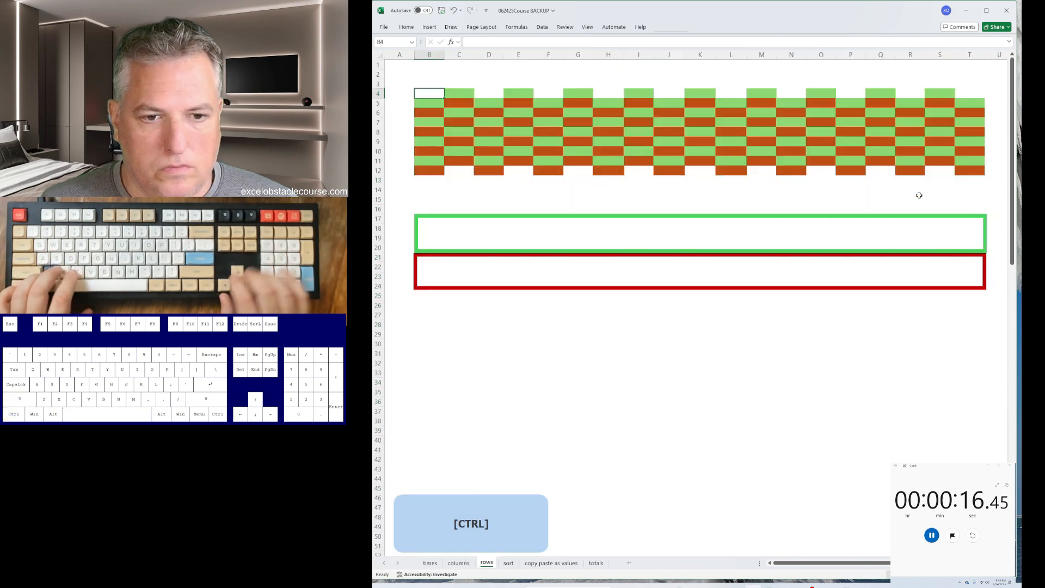
key(ctrl+minus)
key(Return)
key(Right)
key(Right)
key(F4)
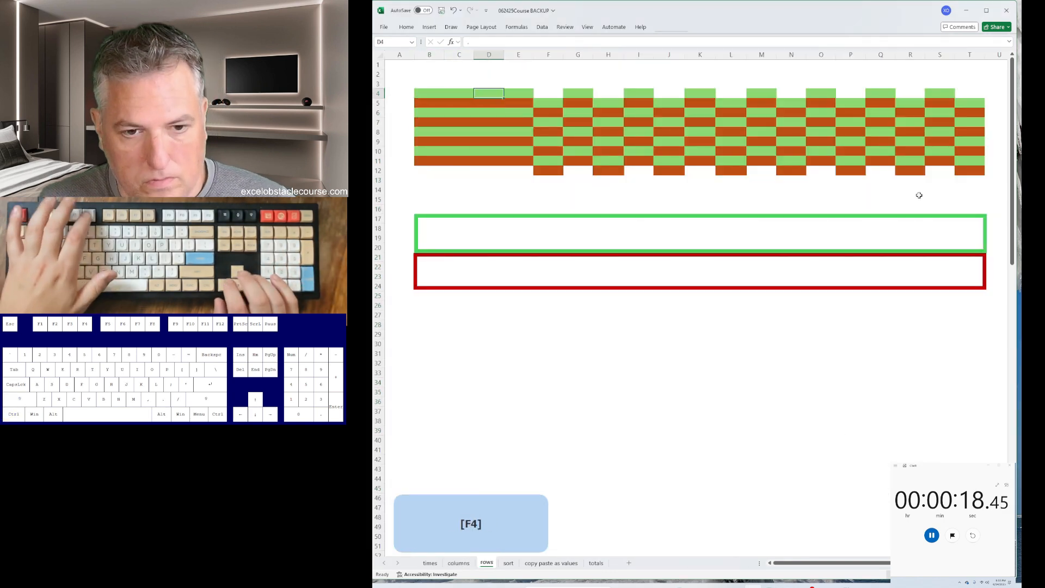
Step: Repeat the shift-up deletion for every remaining blank cell in row 4, from F4 through T4
key(Right)
key(Right)
key(F4)
key(Right)
key(Right)
key(Right)
key(Right)
key(F4)
key(Right)
key(Right)
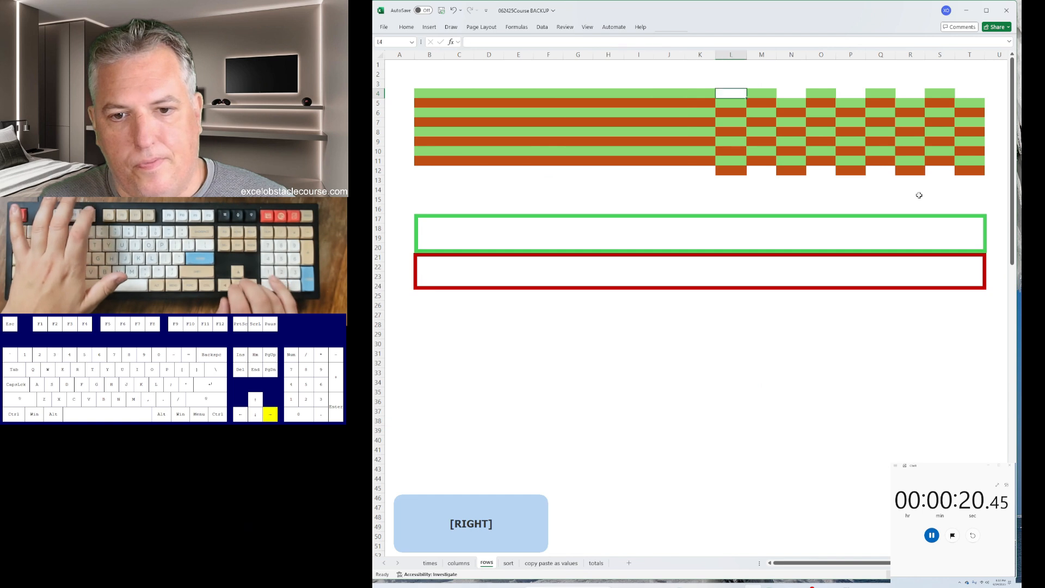
key(F4)
key(Right)
key(Right)
key(F4)
key(Right)
key(Right)
key(F4)
key(Right)
key(Right)
key(F4)
key(Right)
key(Right)
key(F4)
Step: Cut the orange row 5 and insert it directly above the orange row 11
key(Left)
key(Down)
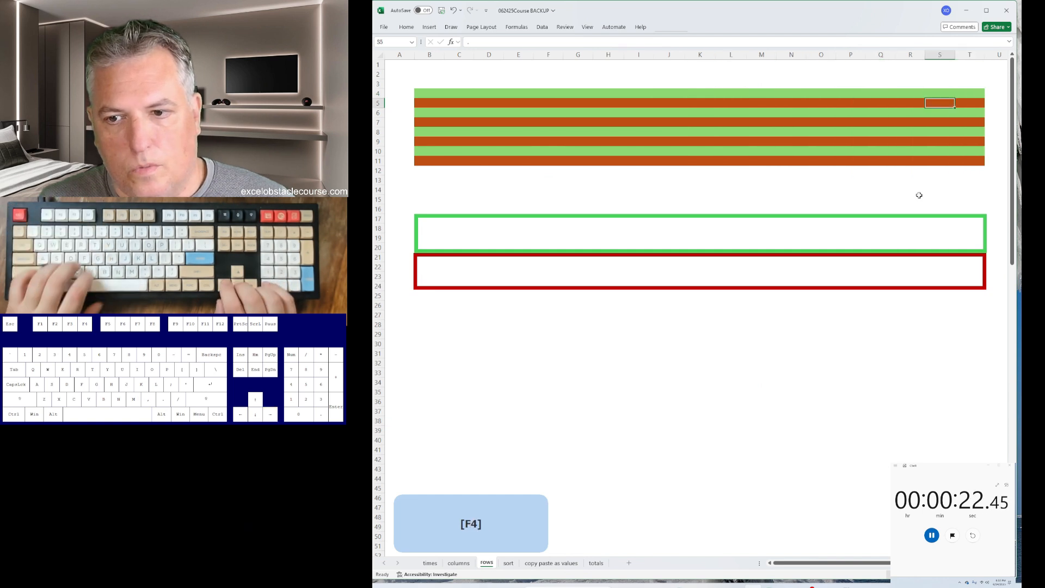
key(shift+space)
key(ctrl+c)
key(ctrl+Down)
key(shift+space)
key(ctrl+plus)
Step: Cut the orange row 6 and insert it above row 11 with the other orange rows
key(Up)
key(Up)
key(Up)
key(Up)
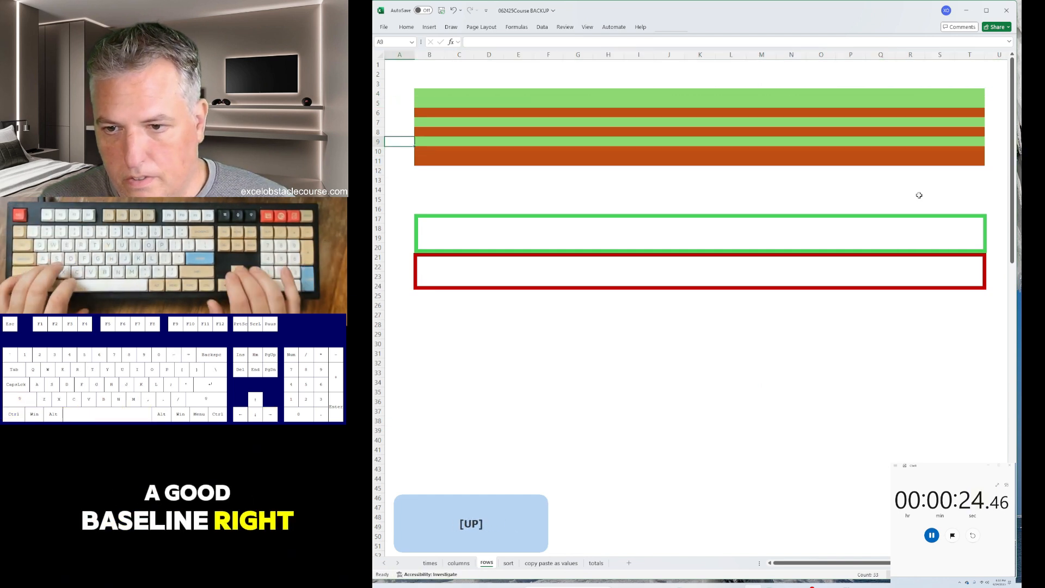
key(shift+space)
key(ctrl+x)
key(Down)
key(Down)
key(shift+space)
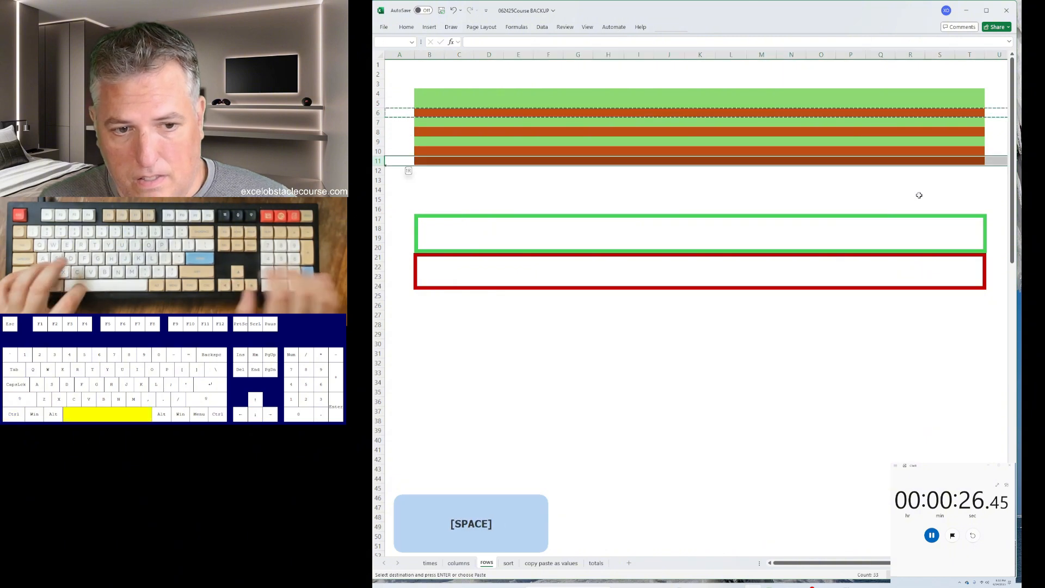
key(ctrl+plus)
Step: Cut the orange row 7 and insert it above row 11 so the orange rows sit together
key(ctrl+x)
key(Up)
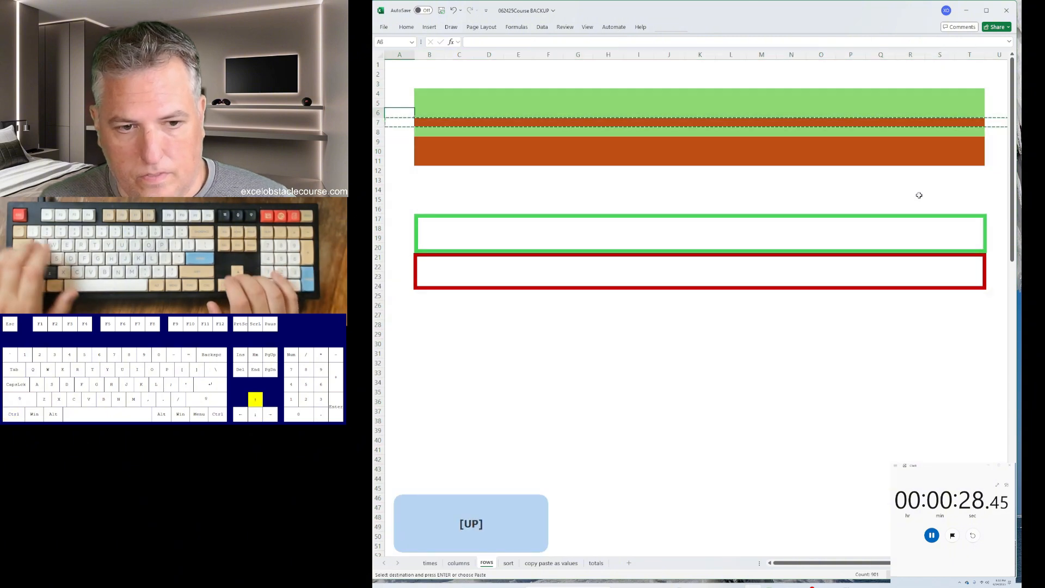
key(shift+space)
key(Down)
key(Down)
key(Down)
key(Down)
key(ctrl+plus)
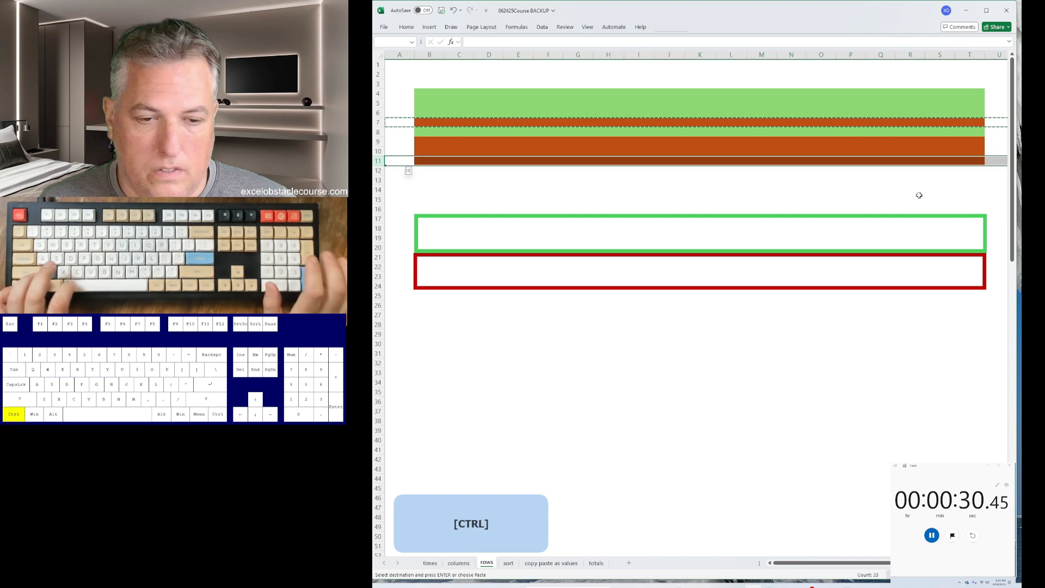
Step: Insert 13 blank rows at rows 4 to 16 to push the green and orange blocks down into their frames
key(Right)
key(shift+space)
key(shift+Down)
key(shift+Down)
key(shift+Down)
key(shift+Down)
key(shift+Down)
key(shift+Down)
key(shift+Down)
key(shift+Down)
key(shift+Down)
key(shift+Down)
key(shift+Down)
key(shift+Down)
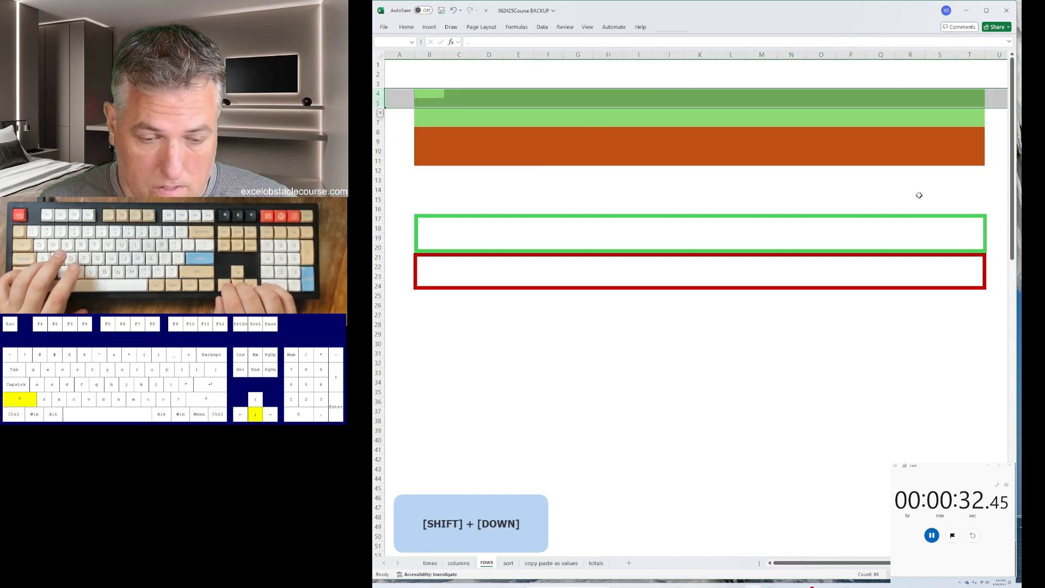
key(ctrl+plus)
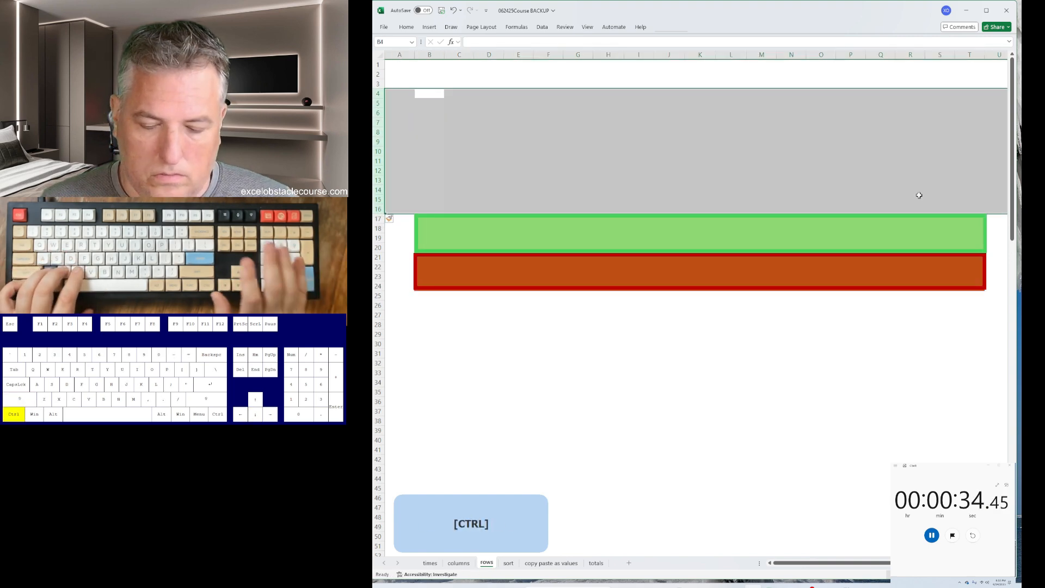
Step: On the sort sheet, sort column B ascending and column D descending
key(ctrl+Page_Down)
key(a)
key(s)
key(a)
key(ctrl+Right)
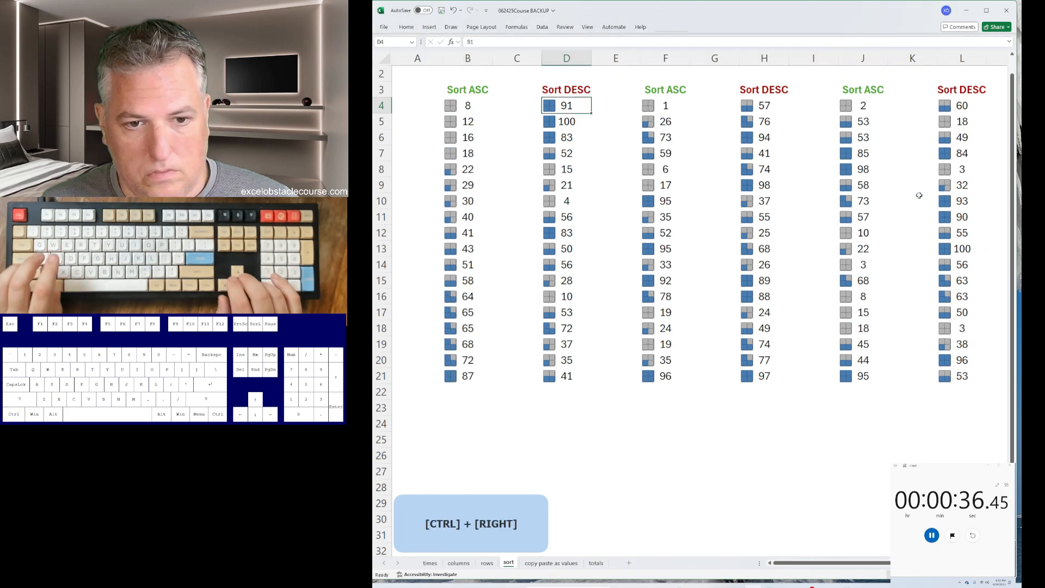
key(alt+a)
key(s)
key(d)
Step: Sort column F ascending and column H descending
key(ctrl+Right)
key(alt)
key(a)
key(s)
key(a)
key(ctrl+Right)
key(alt)
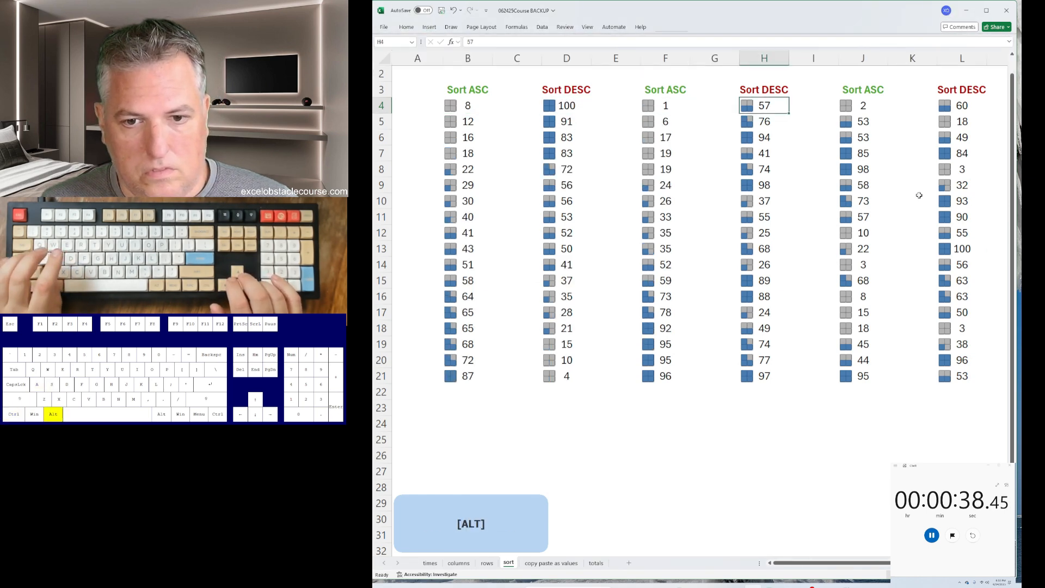
key(a)
key(s)
key(d)
Step: Sort column J ascending and column L descending
key(ctrl+Right)
key(a)
key(s)
key(a)
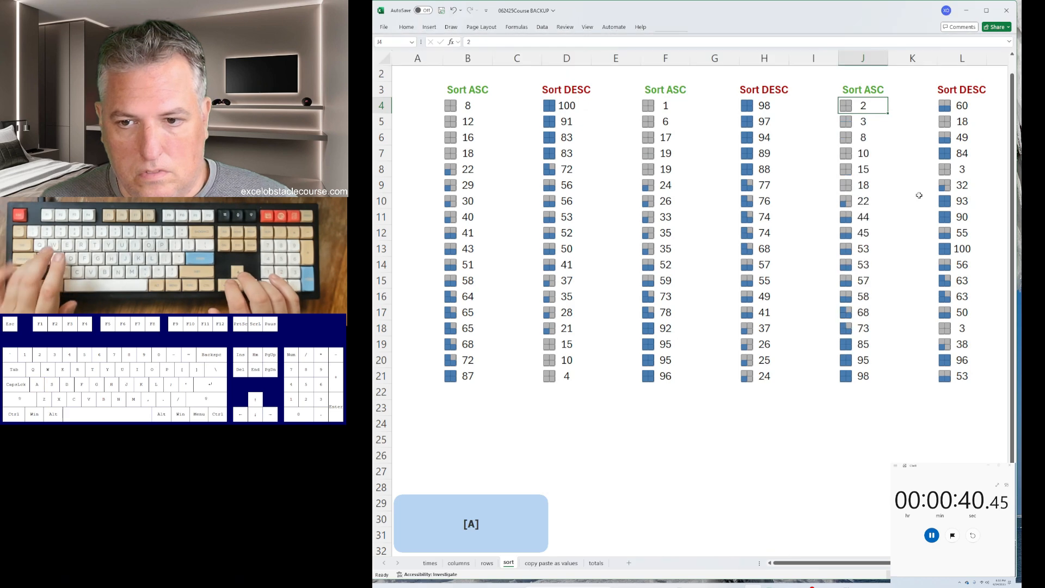
key(ctrl+Right)
key(alt+a)
key(s)
key(d)
Step: On the copy paste as values sheet, copy the red-number block C5:F13 and paste it as values into the red frame at J18
key(ctrl+Page_Down)
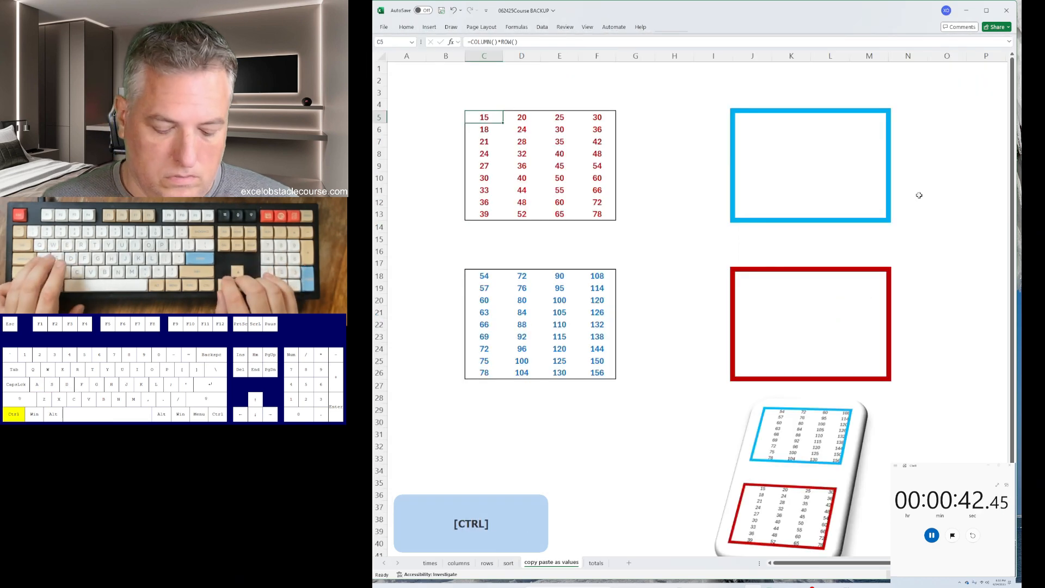
key(ctrl+a)
key(ctrl+c)
key(ctrl+Right)
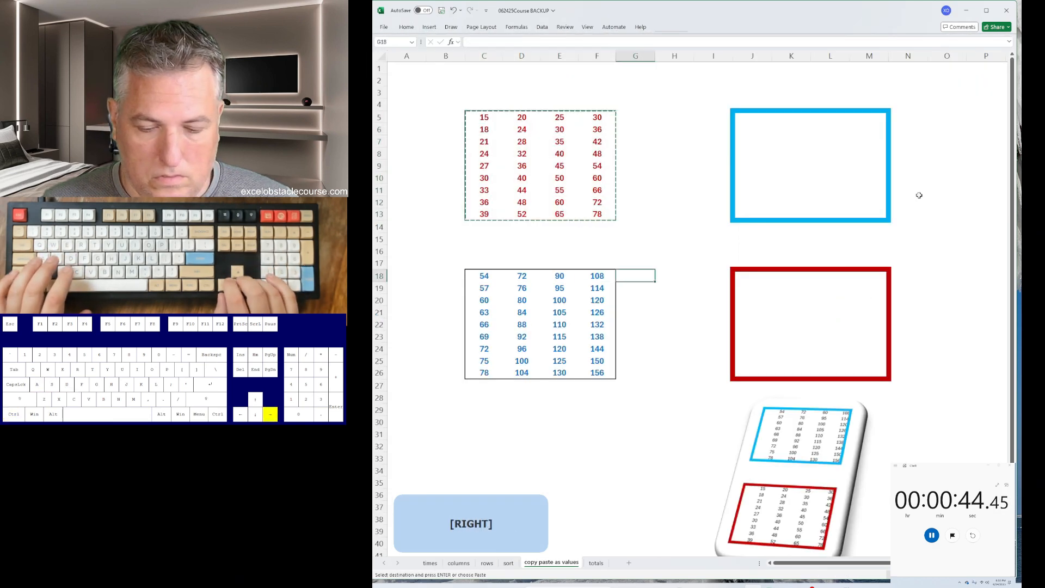
key(Right)
key(Right)
key(Right)
key(ctrl+shift+v)
Step: Copy the blue-number block C18:F26 and paste it as values into the blue frame at J5
key(ctrl+Left)
key(ctrl+a)
key(ctrl+c)
key(ctrl+Up)
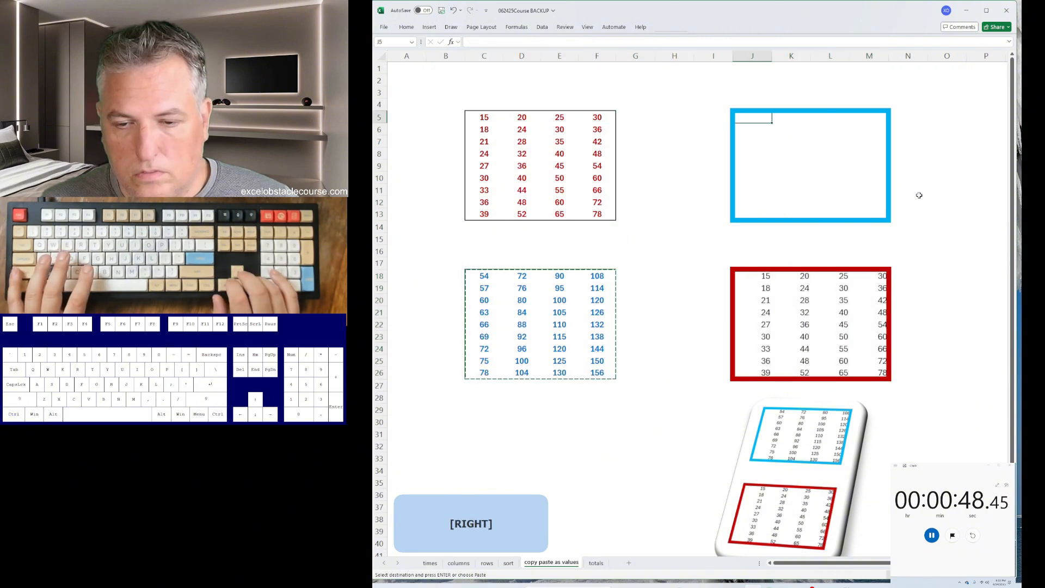
key(ctrl+shift+v)
Step: On the totals sheet, sum only column B's red numbers, B9:B13, in cell B20
key(ctrl+Page_Down)
key(alt+equal)
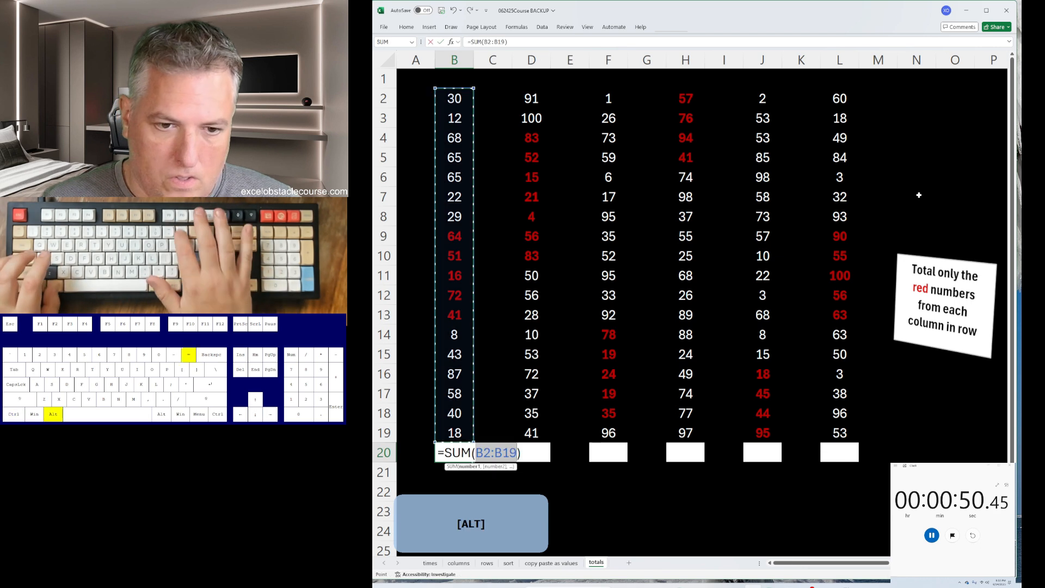
key(Down)
key(Down)
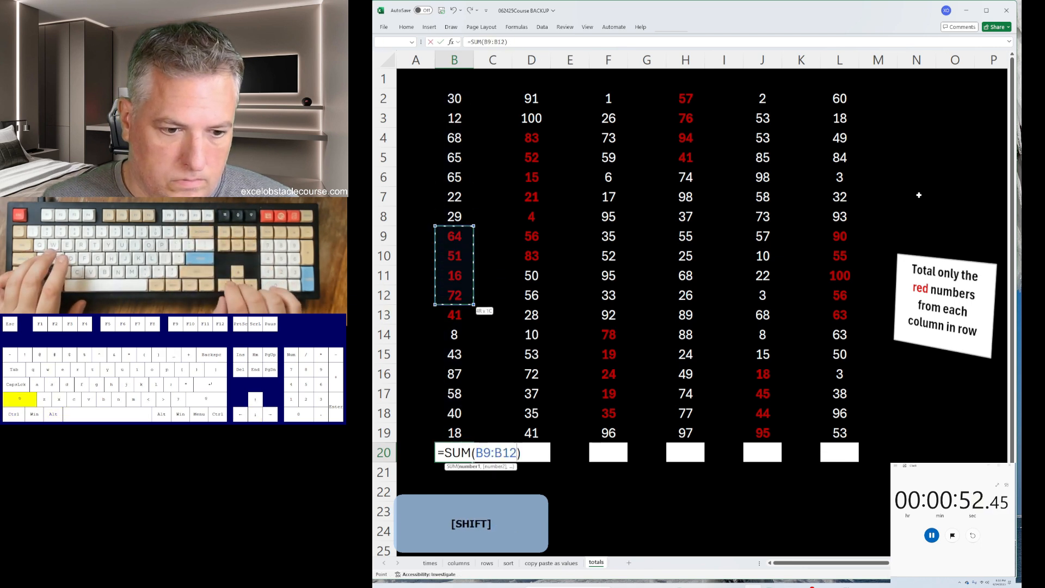
key(shift+Down)
key(Return)
Step: Sum column D's red numbers, D4:D10, in cell D20
key(Right)
key(Right)
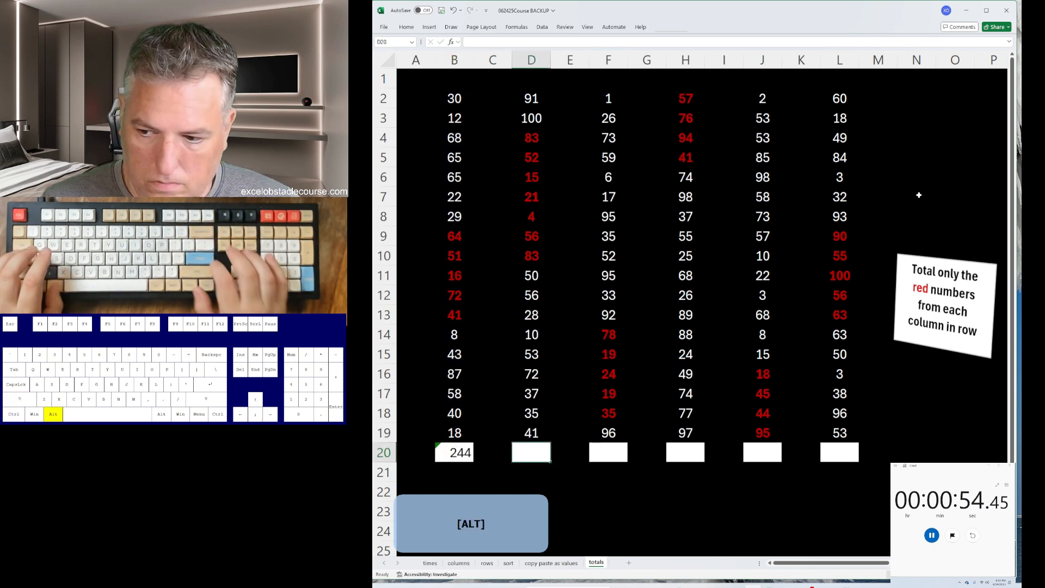
key(alt+equal)
key(Right)
key(Down)
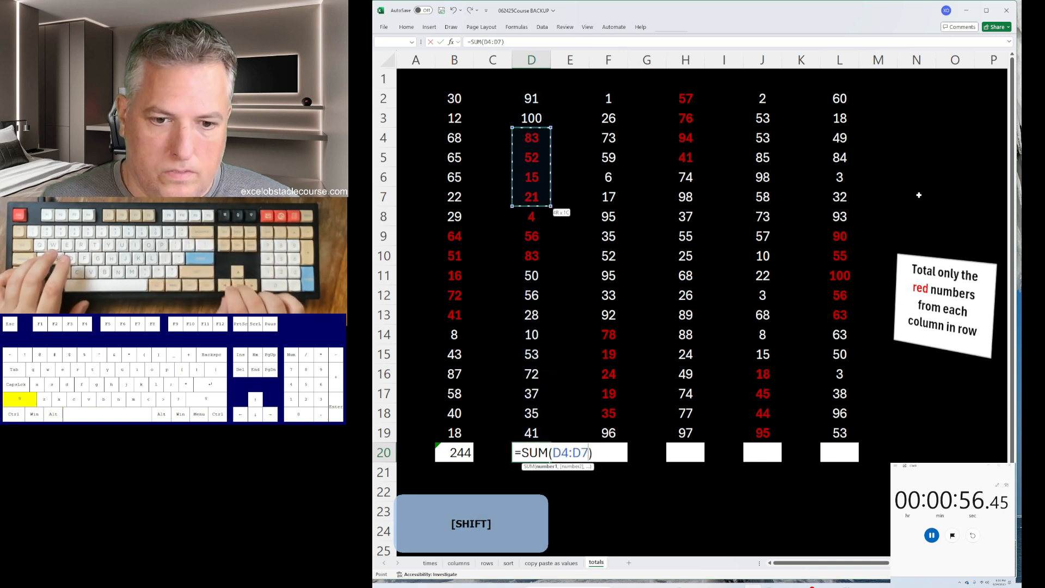
key(Tab)
Step: Sum the red numbers F14:F18 in cell F20 and the red numbers H2:H5 in cell H20
key(Right)
key(alt+equal)
key(Down)
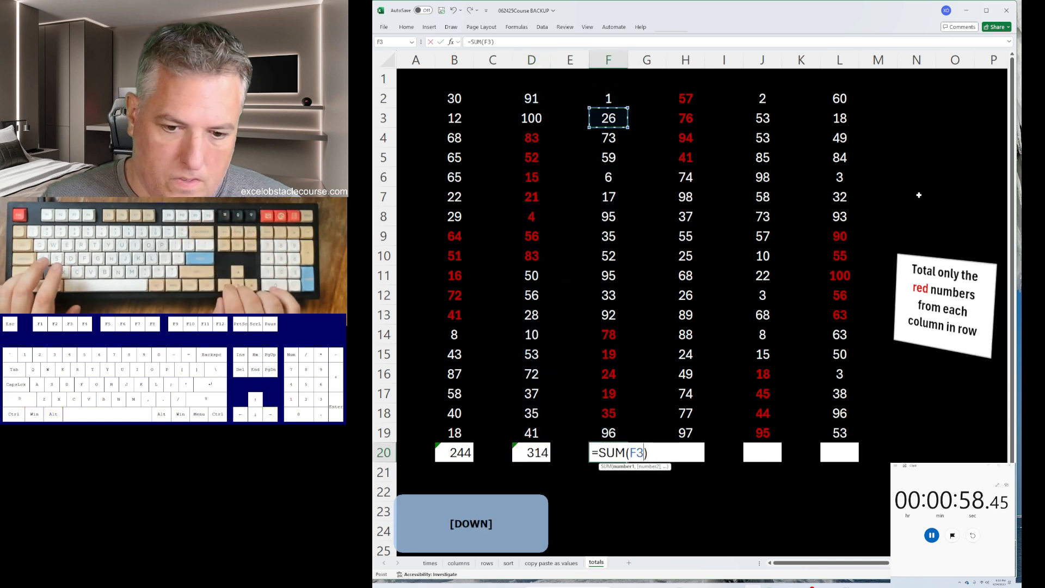
key(Return)
key(Right)
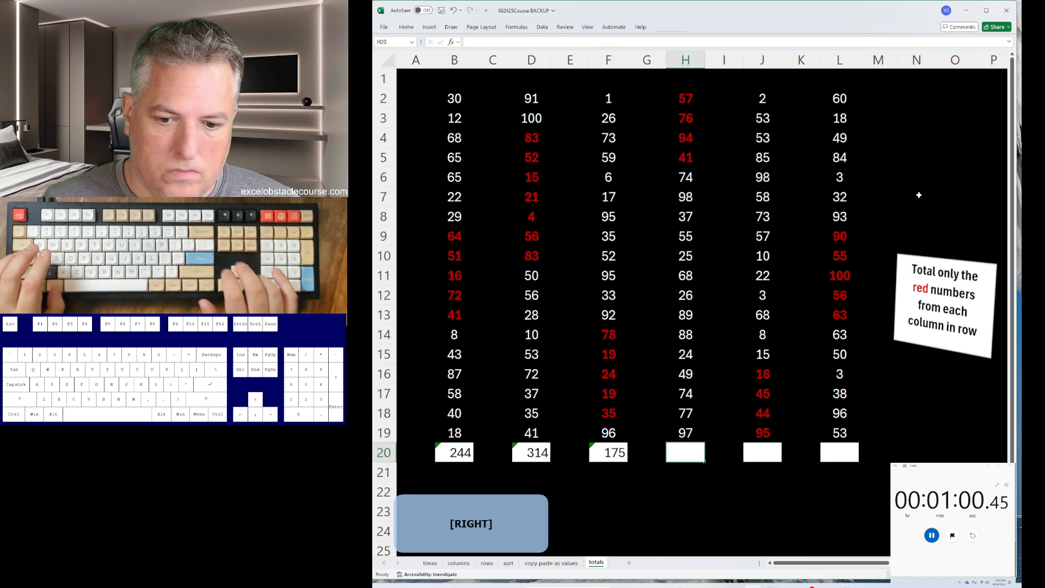
key(alt+equal)
key(ctrl+Up)
key(Return)
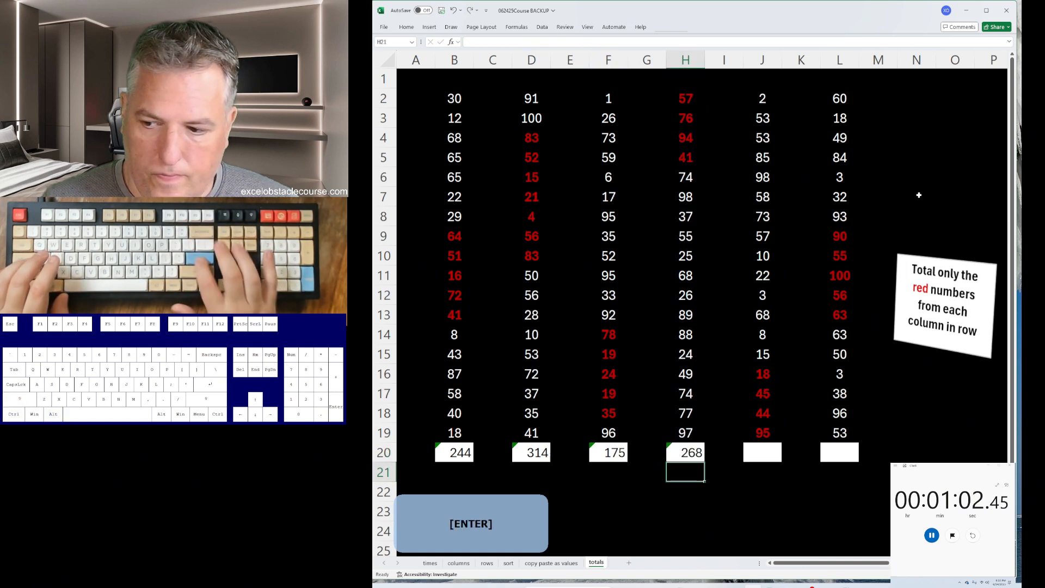
Step: Sum column J's red numbers, J16:J19, in cell J20
key(Right)
key(alt+equal)
key(ctrl+Down)
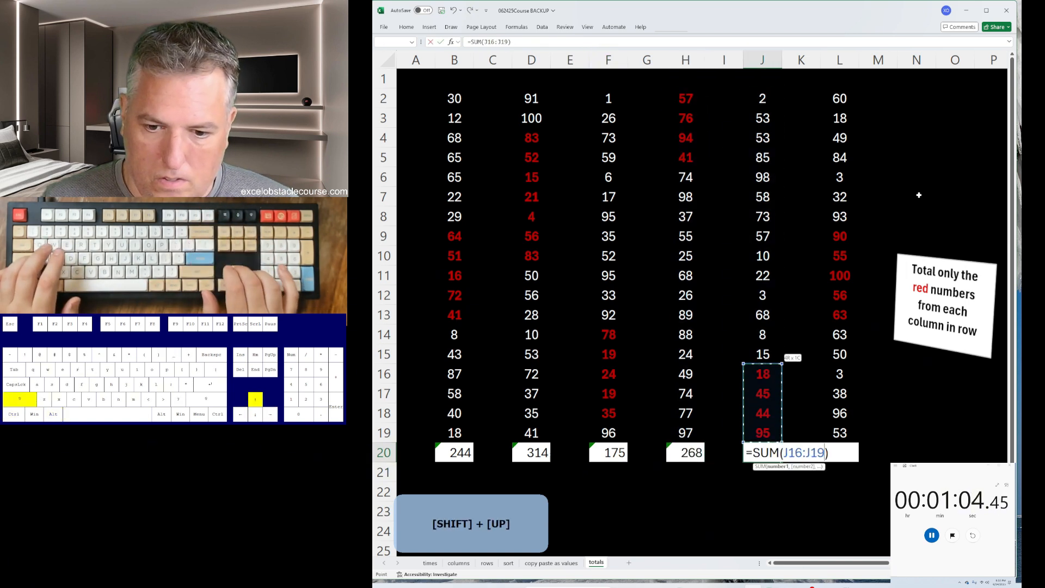
key(Return)
Step: Sum column L's red numbers, L9:L13, in cell L20
key(Right)
key(Right)
key(alt+equal)
key(Down)
key(Down)
key(Down)
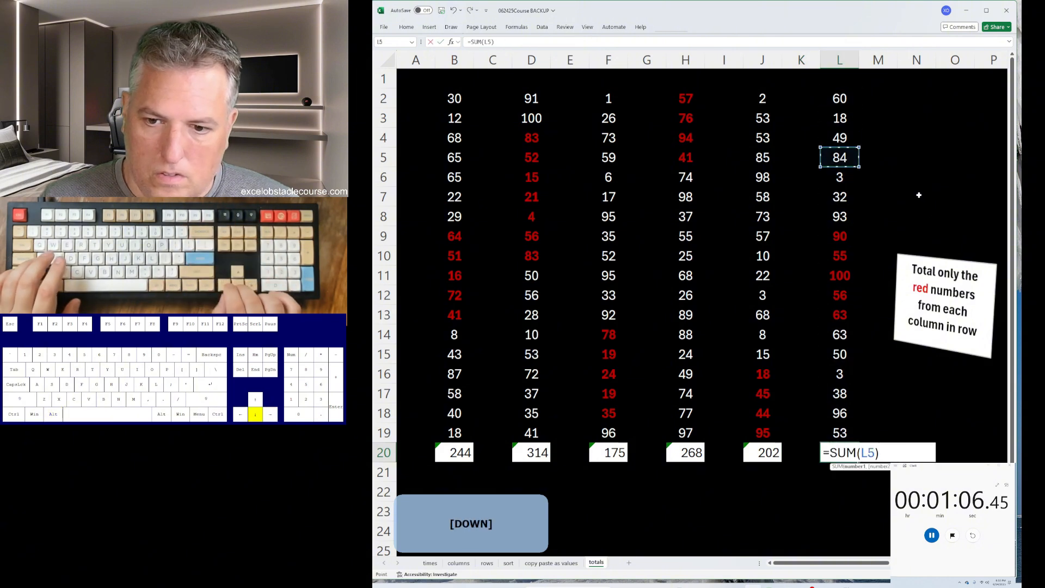
key(shift+Down)
key(shift+Down)
key(shift+Down)
key(shift+Down)
key(Return)
Step: Switch to the stopwatch and stop it, then return to the workbook's times sheet
key(alt+Tab)
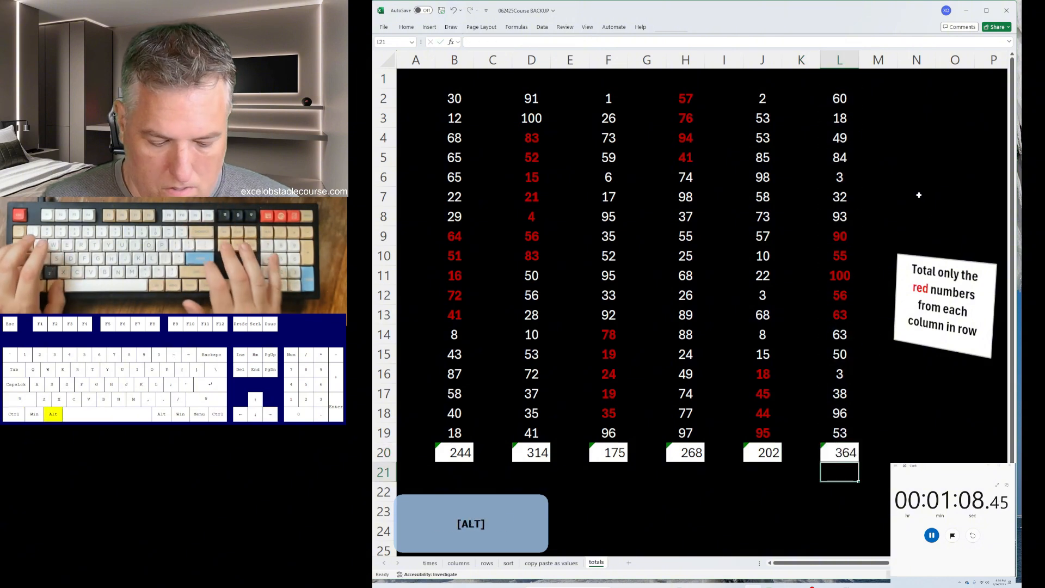
key(space)
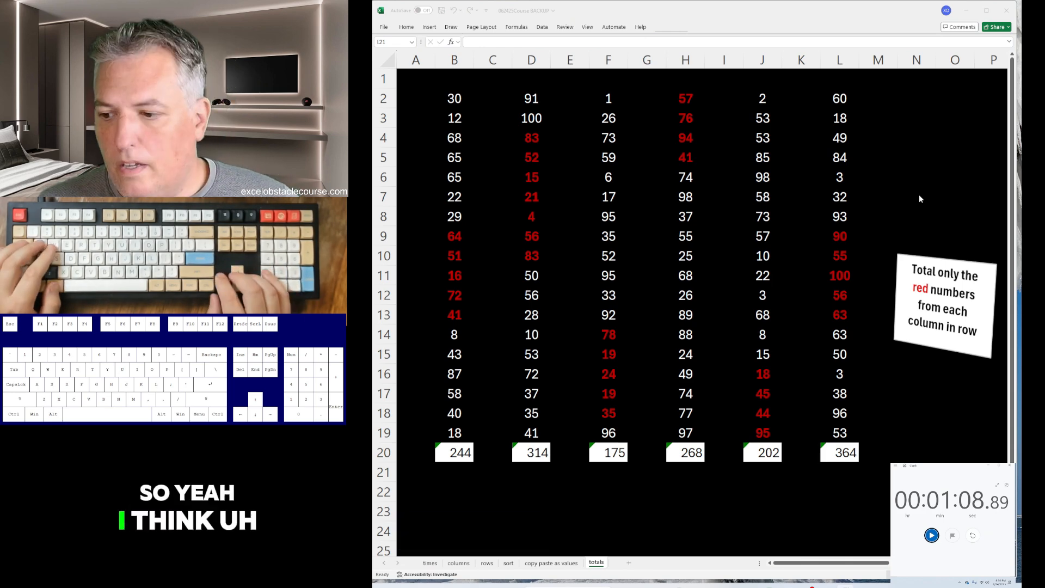
key(alt+Tab)
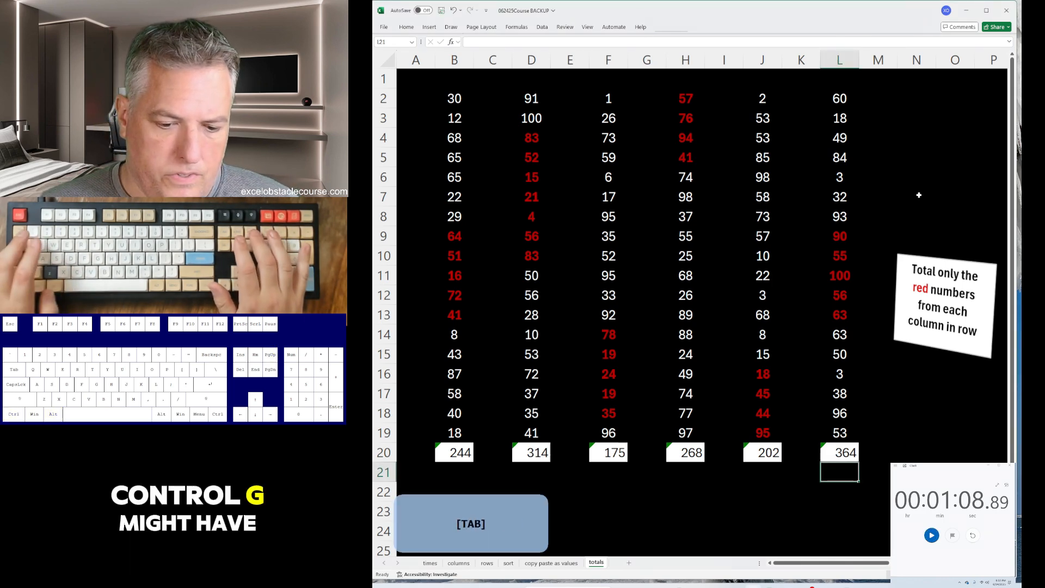
key(ctrl+Page_Up)
key(ctrl+Page_Up)
key(ctrl+Page_Up)
key(ctrl+Page_Up)
key(ctrl+Page_Up)
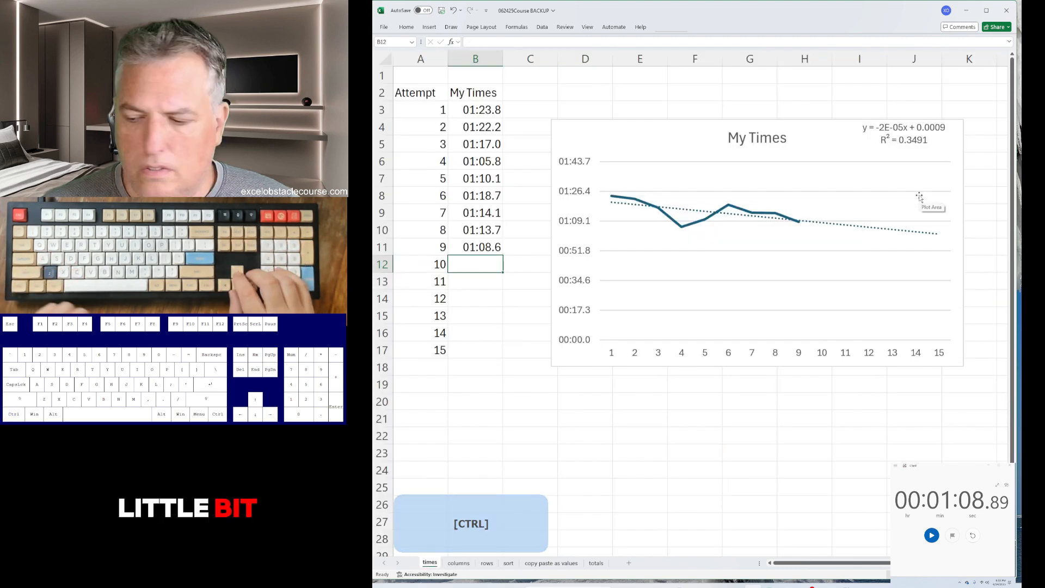
Step: Undo the run's edits on all obstacle sheets to reset the course, keeping the logged time for attempt 9
key(ctrl+Page_Down)
key(ctrl+Page_Down)
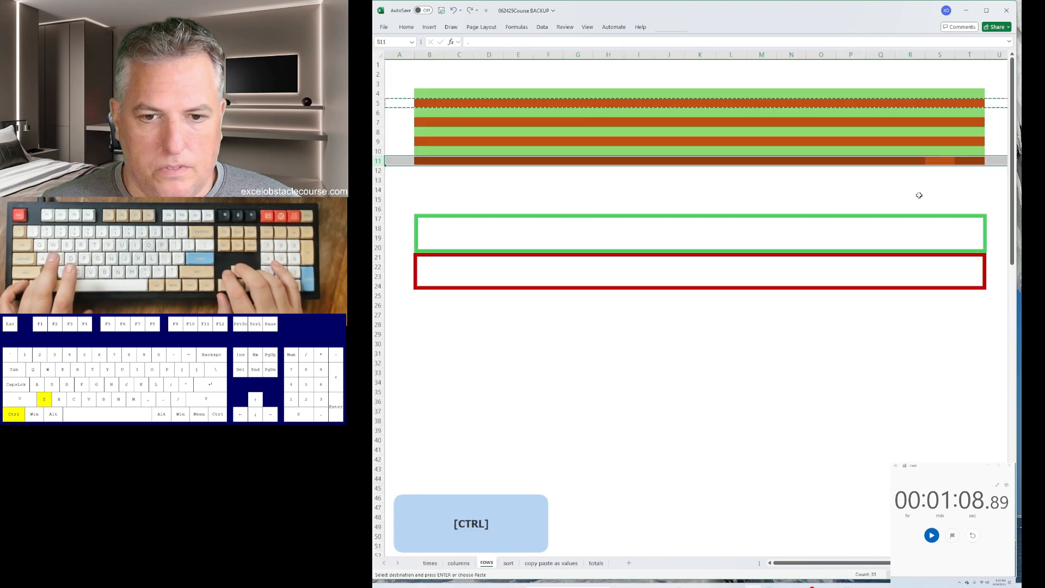
key(ctrl+z)
key(ctrl+z)
key(ctrl+z)
key(ctrl+z)
key(ctrl+z)
key(ctrl+z)
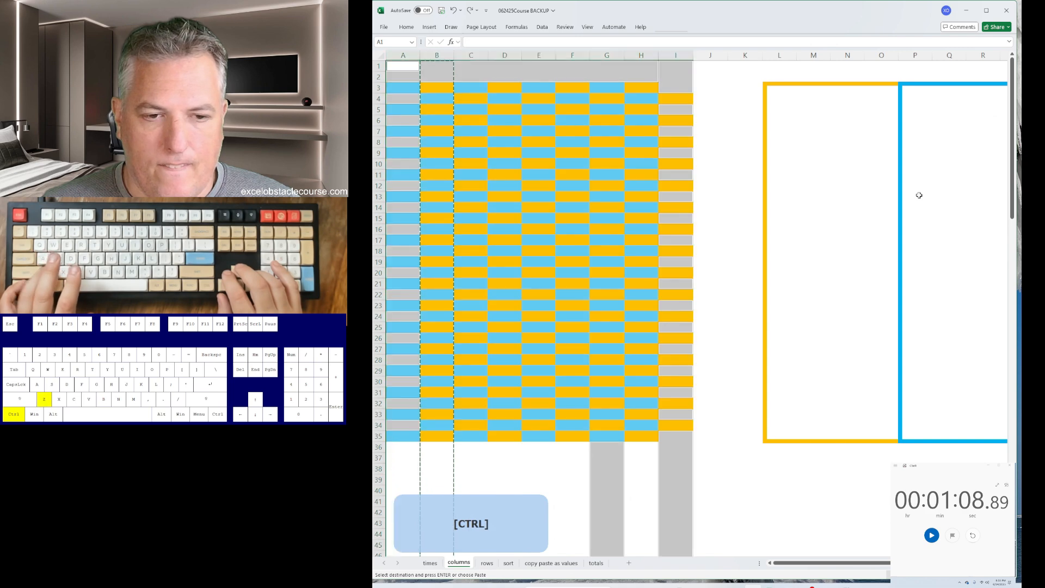
key(ctrl+z)
key(ctrl+y)
key(ctrl+y)
key(ctrl+y)
key(ctrl+y)
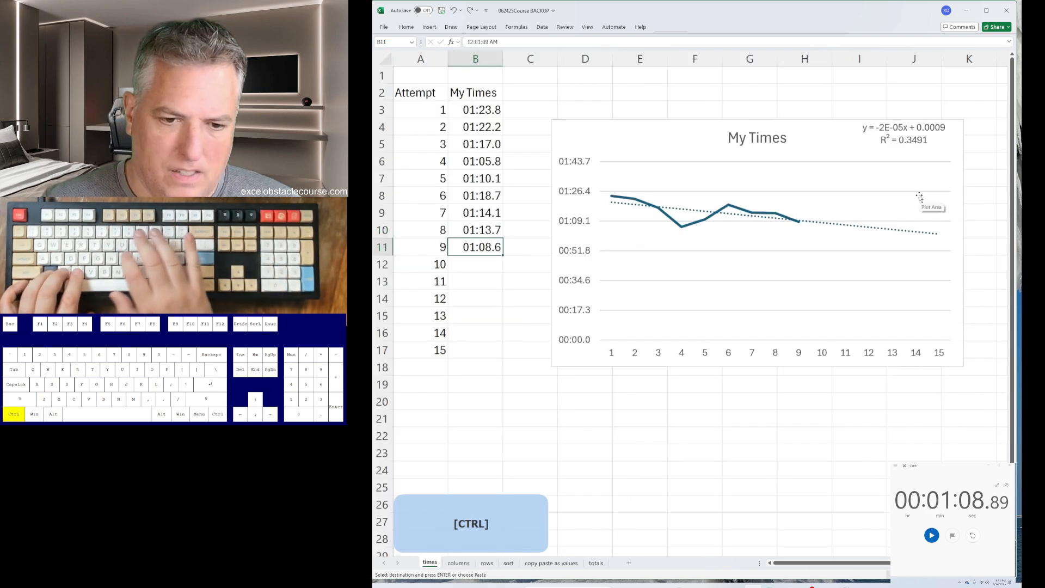
Step: Go through the sheets from columns to totals and put the active cell back at each obstacle's starting position
key(Left)
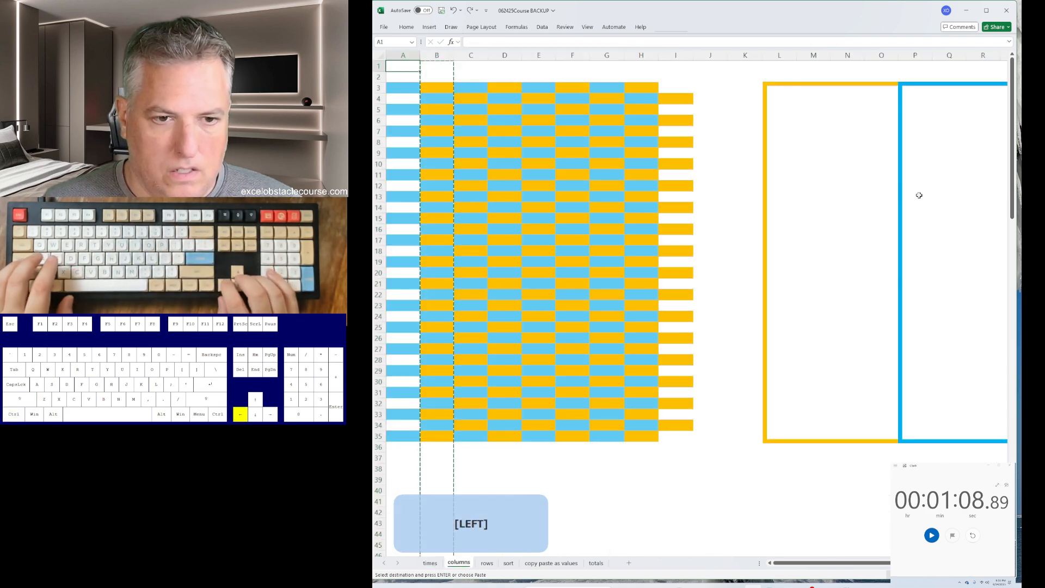
key(ctrl+Page_Down)
key(ctrl+Page_Down)
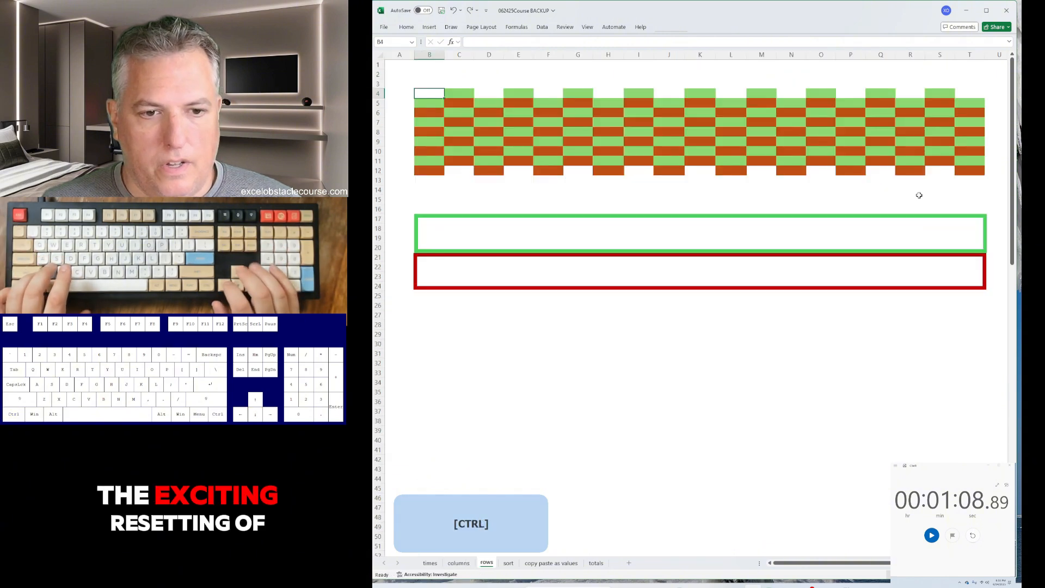
key(ctrl+Page_Down)
key(ctrl+Left)
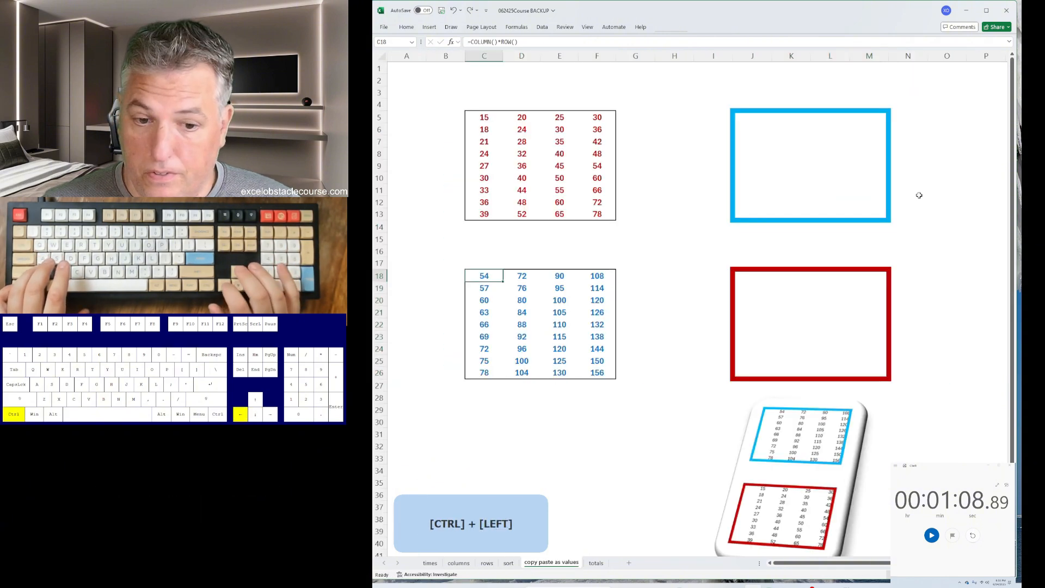
key(ctrl+Page_Down)
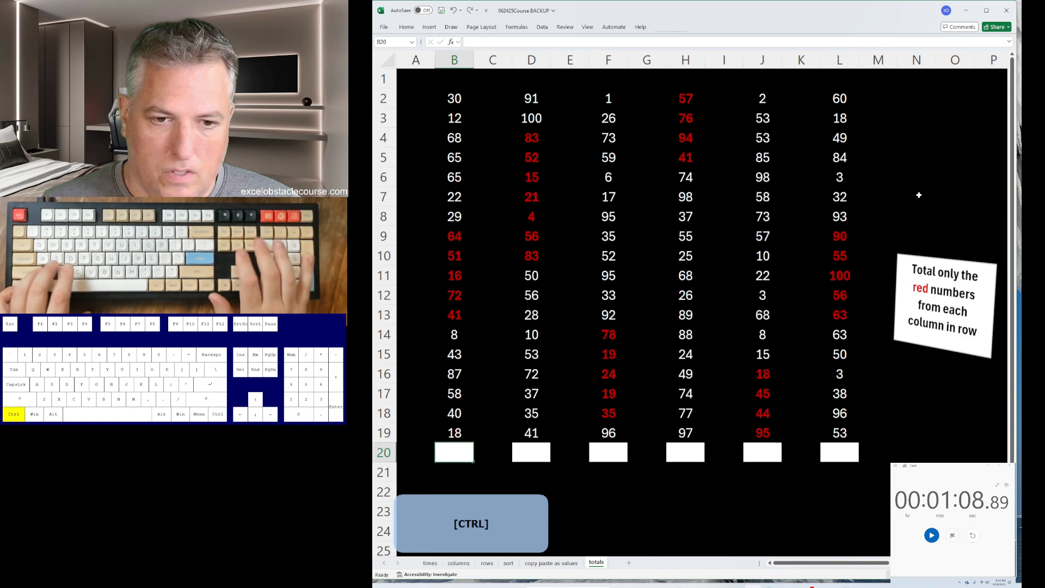
Step: On the times sheet, log 1:08.89 as the time for attempt 10 in cell B12
key(ctrl+Page_Up)
key(ctrl+Page_Up)
key(ctrl+Page_Up)
key(ctrl+Page_Up)
key(ctrl+Page_Up)
key(Down)
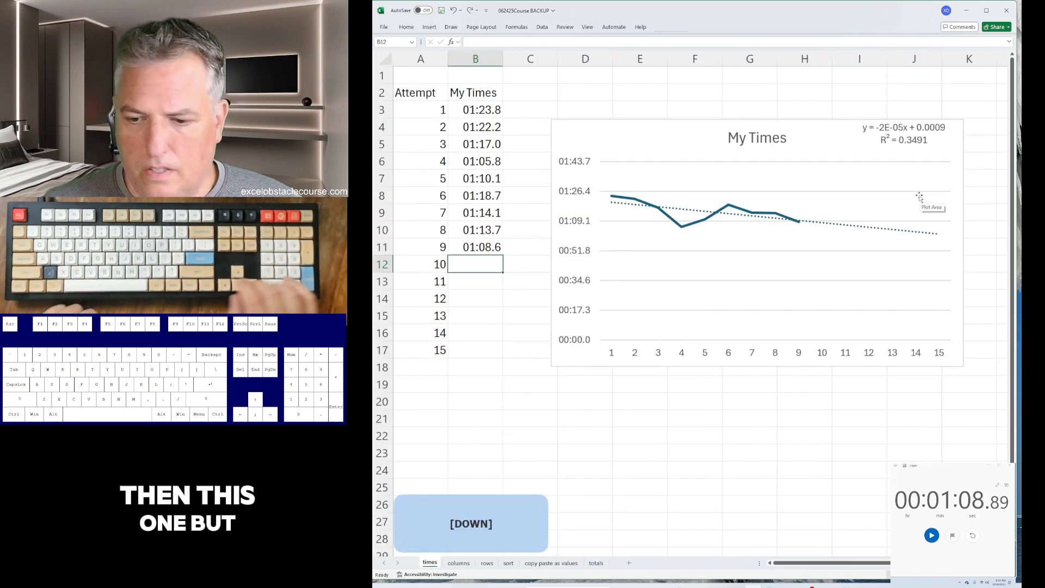
text(1:08./89)
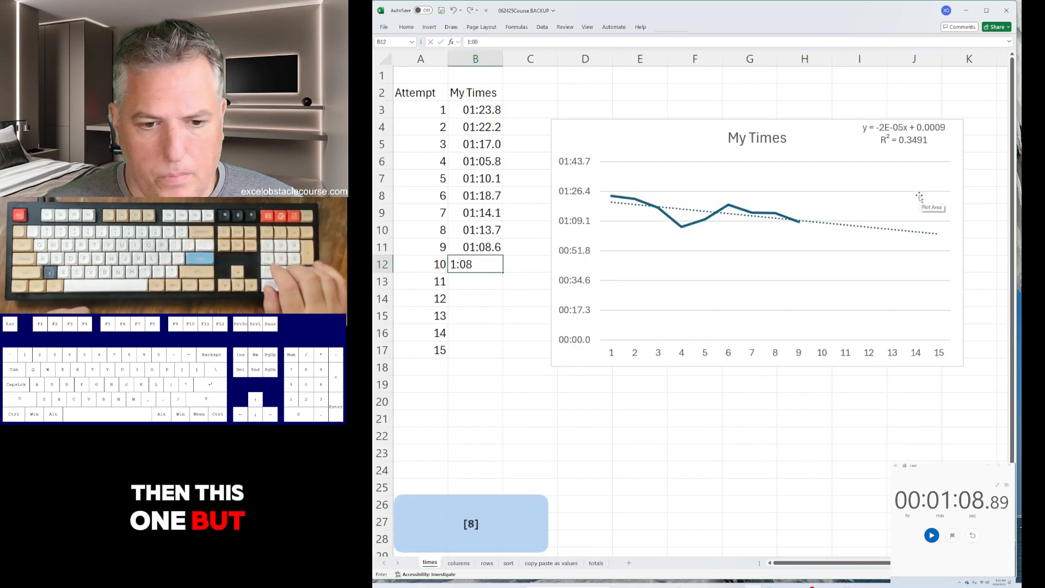
key(BackSpace)
key(BackSpace)
key(BackSpace)
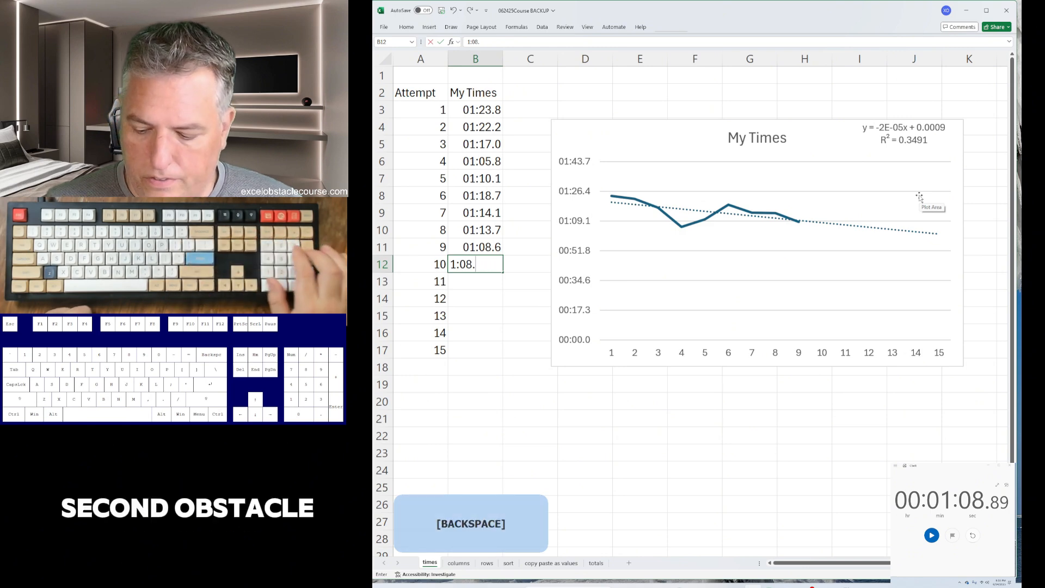
text(89)
key(Return)
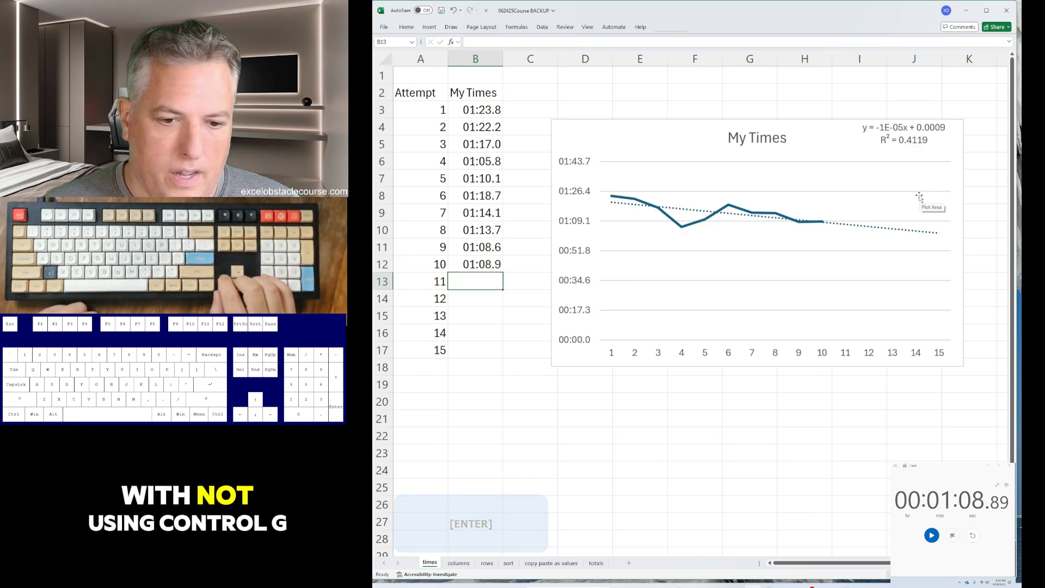
Step: Open the columns sheet, restart the stopwatch from zero and return to the workbook
key(Up)
key(ctrl+Page_Down)
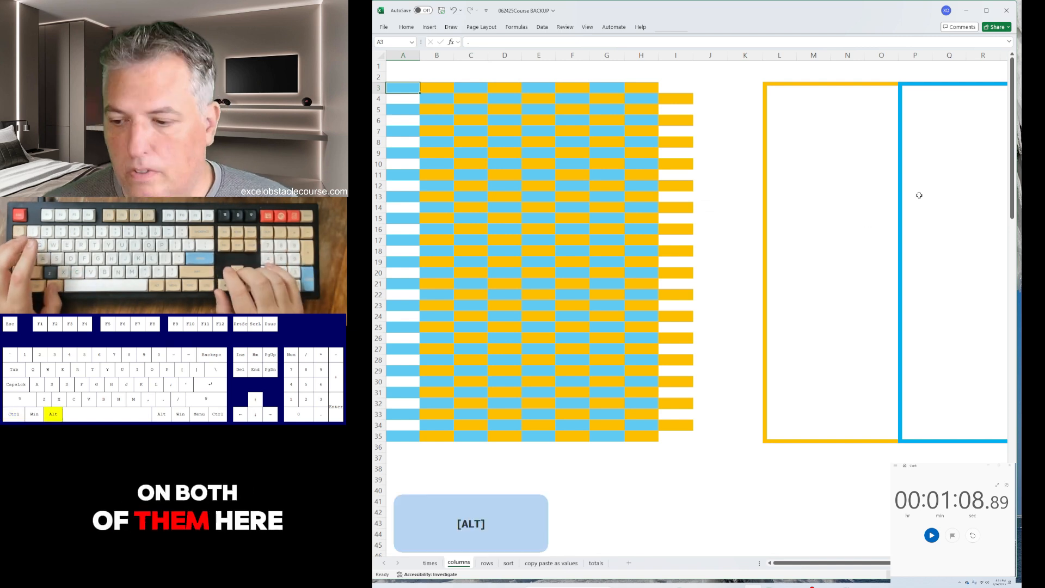
key(alt+Tab)
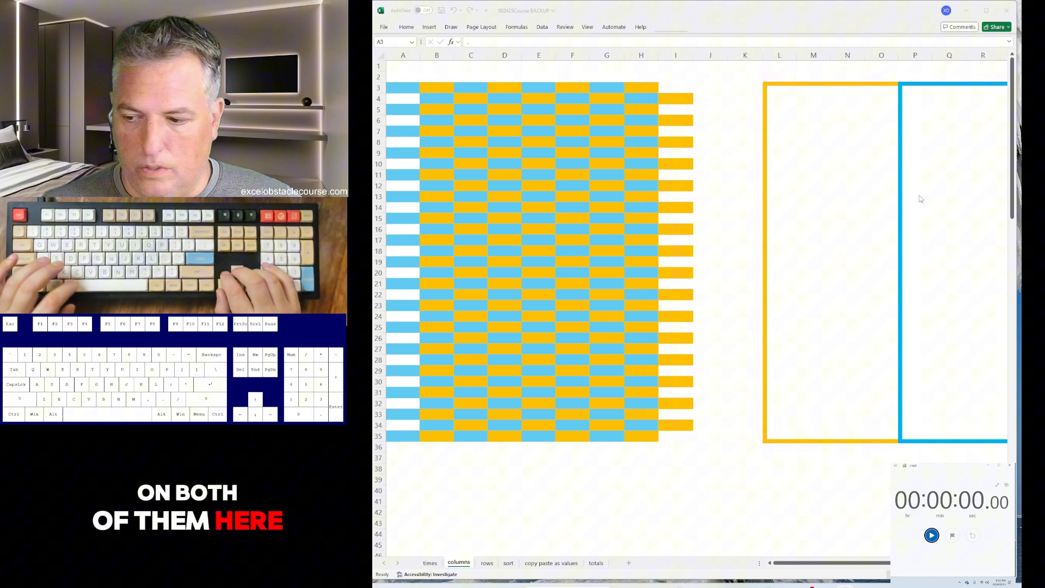
key(space)
key(alt+Tab)
Step: On the columns sheet, select all blank cells and delete them, shifting the remaining cells left to form solid colour columns
key(ctrl+g)
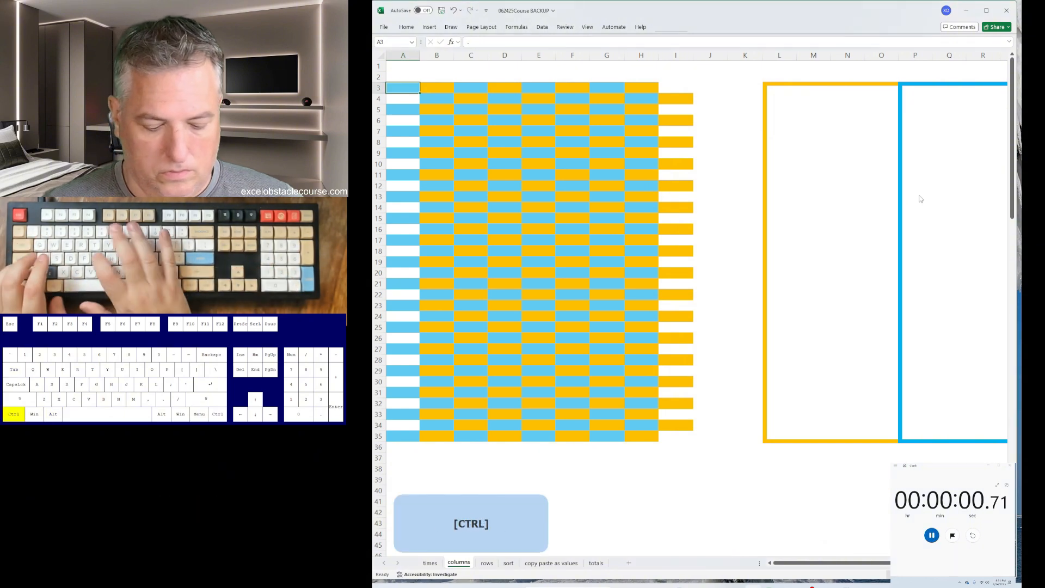
key(alt+s)
key(k)
key(Return)
key(ctrl+minus)
key(Return)
Step: Cut orange column B and insert it before column A
key(Right)
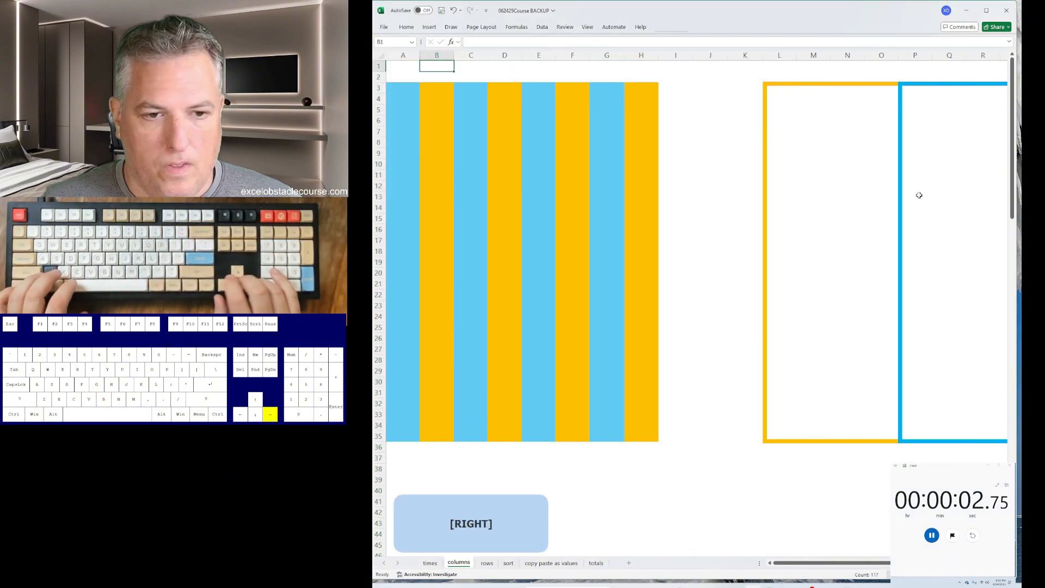
key(ctrl+space)
key(ctrl+x)
key(ctrl+Left)
key(ctrl+space)
key(ctrl+plus)
Step: Cut orange column D and insert it in front of column A
key(Right)
key(Right)
key(Right)
key(ctrl+space)
key(ctrl+x)
key(ctrl+Left)
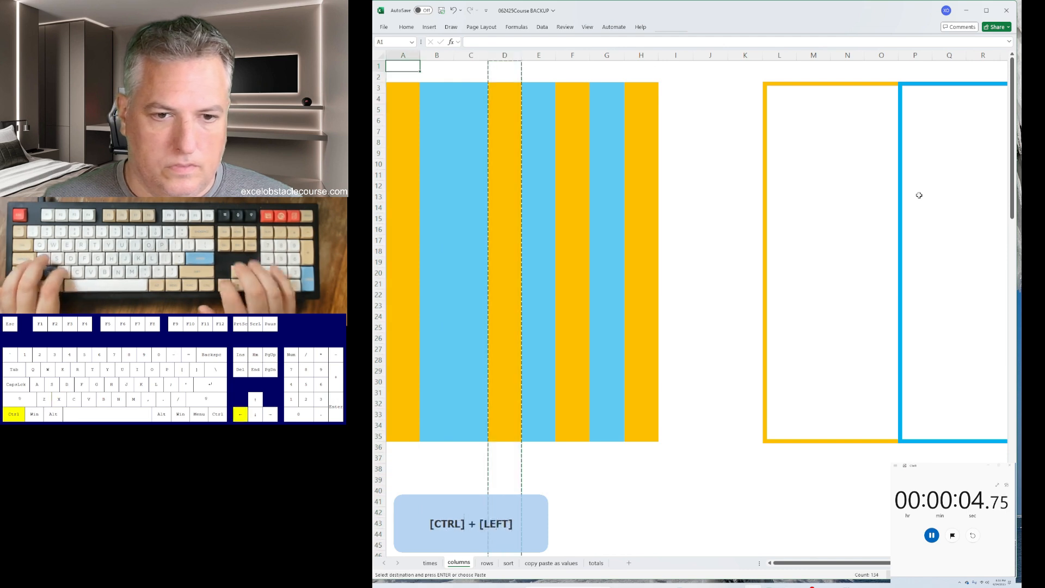
key(ctrl+space)
key(ctrl+plus)
Step: Cut orange column F and insert it in front of column A
key(Right)
key(Right)
key(Right)
key(Right)
key(Right)
key(ctrl+space)
key(ctrl+x)
key(ctrl+Left)
key(ctrl+space)
key(ctrl+plus)
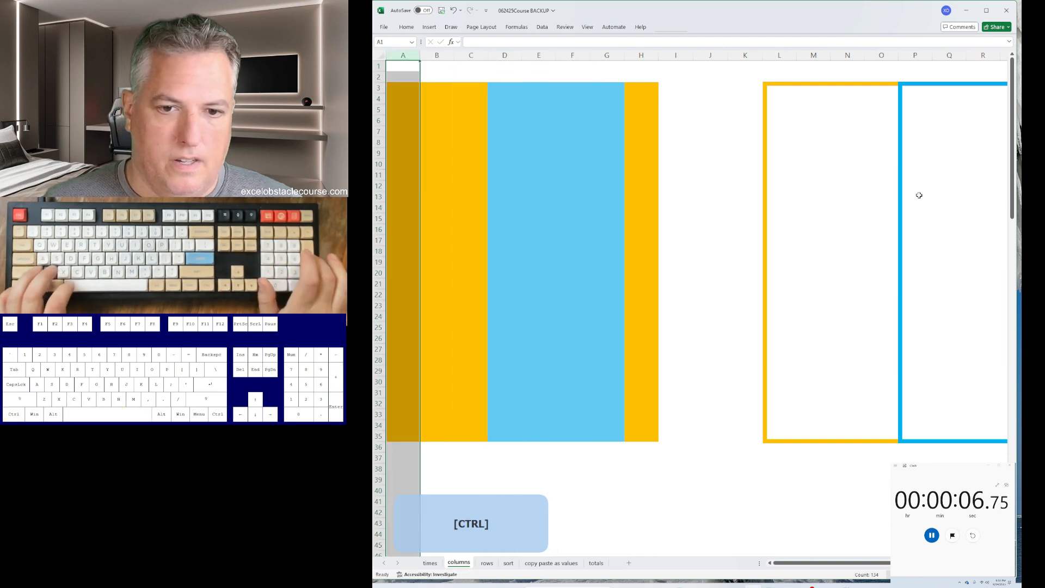
Step: Cut the last orange column, H, and insert it in front of column A to complete the orange block
key(Right)
key(Right)
key(Right)
key(ctrl+space)
key(ctrl+x)
key(ctrl+Left)
key(ctrl+space)
key(ctrl+plus)
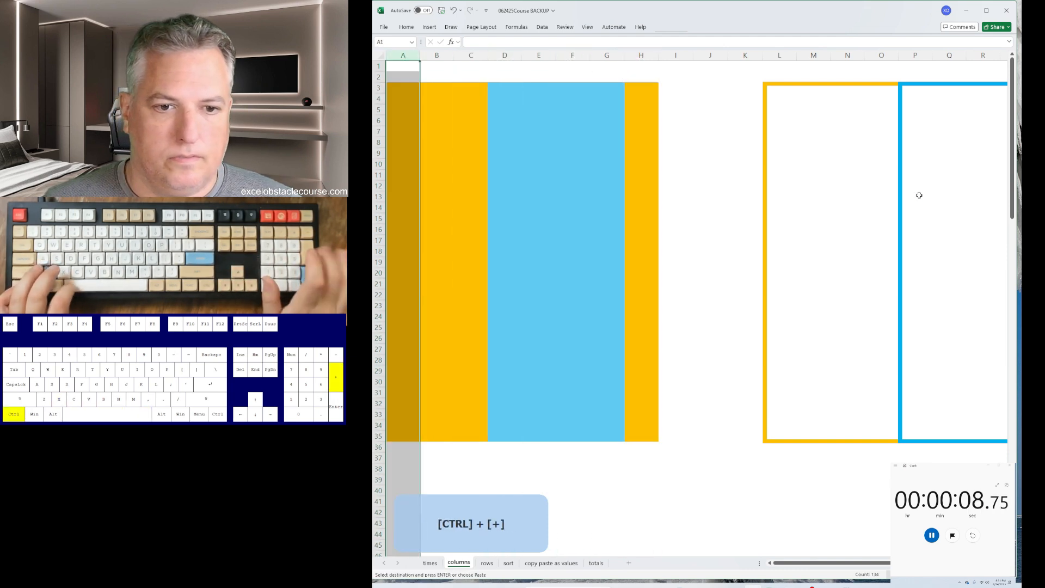
Step: Insert 11 blank columns before column A so the orange and blue blocks fill their outlines
key(Down)
key(ctrl+space)
key(ctrl+shift+Right)
key(shift+Right)
key(shift+Right)
key(shift+Right)
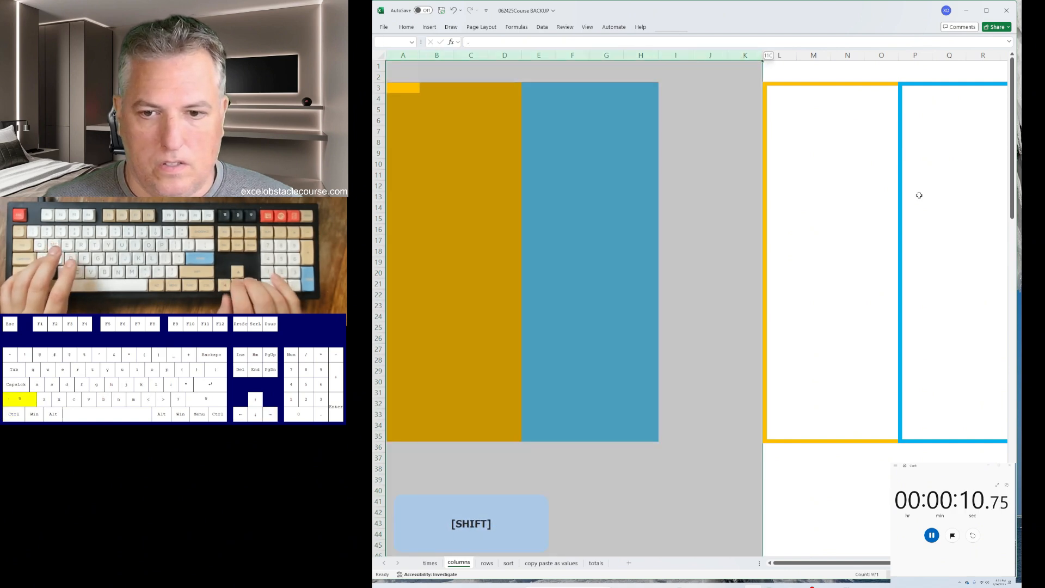
key(ctrl+plus)
Step: On the rows sheet, select all blank cells and delete them with the remaining cells shifted up
key(ctrl+Page_Down)
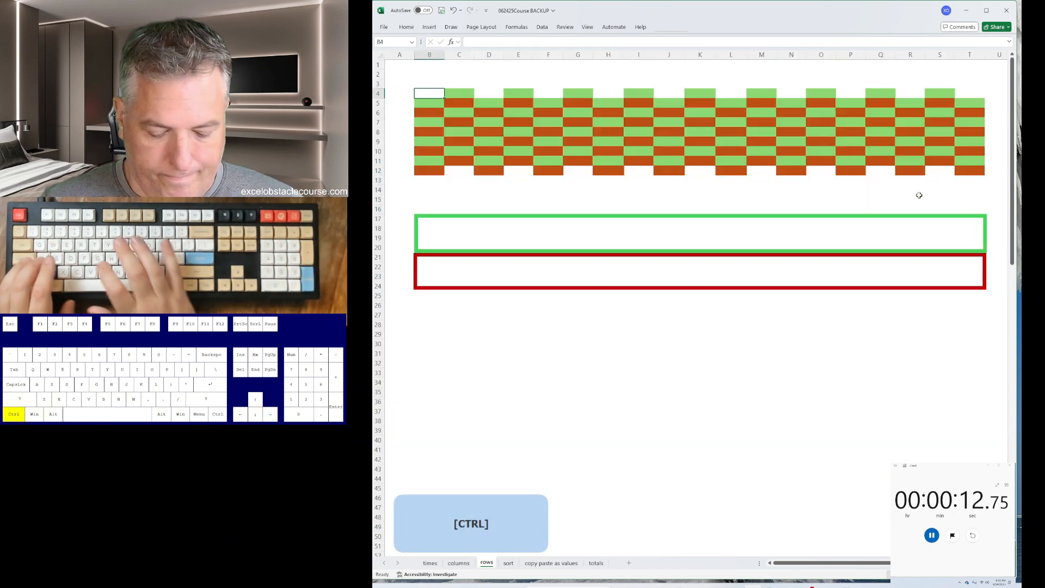
key(ctrl+g)
key(alt+s)
key(k)
key(Return)
key(ctrl+minus)
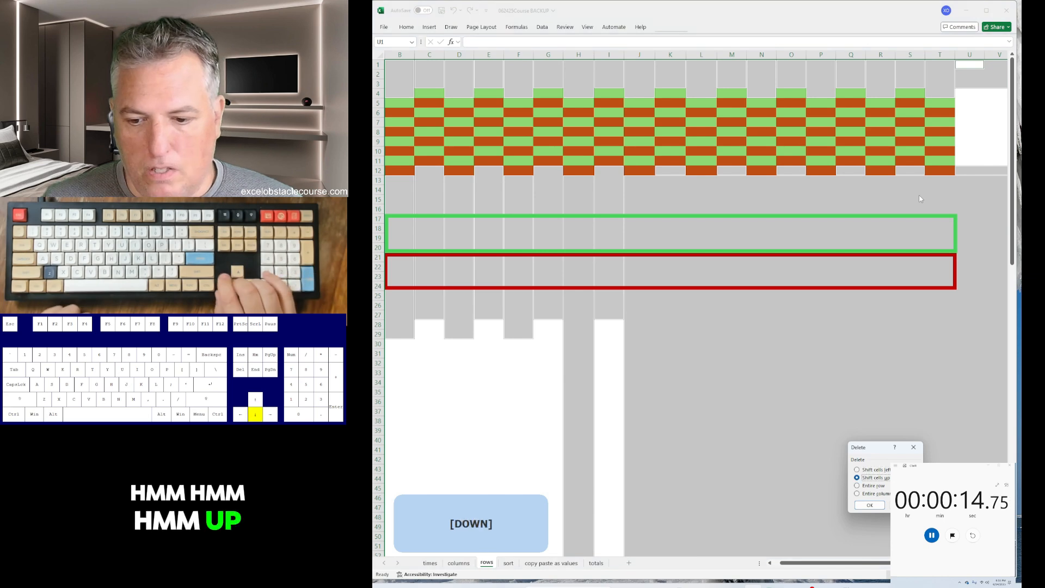
key(Return)
Step: Cut red row 2 and insert it directly above the last red row, row 8
key(Down)
key(shift+space)
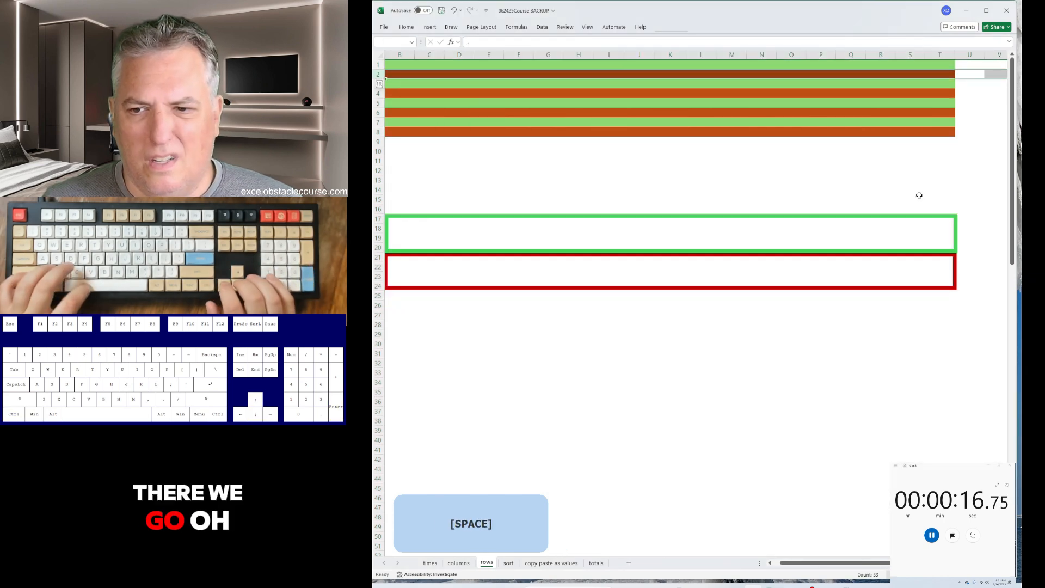
key(ctrl+c)
key(ctrl+Up)
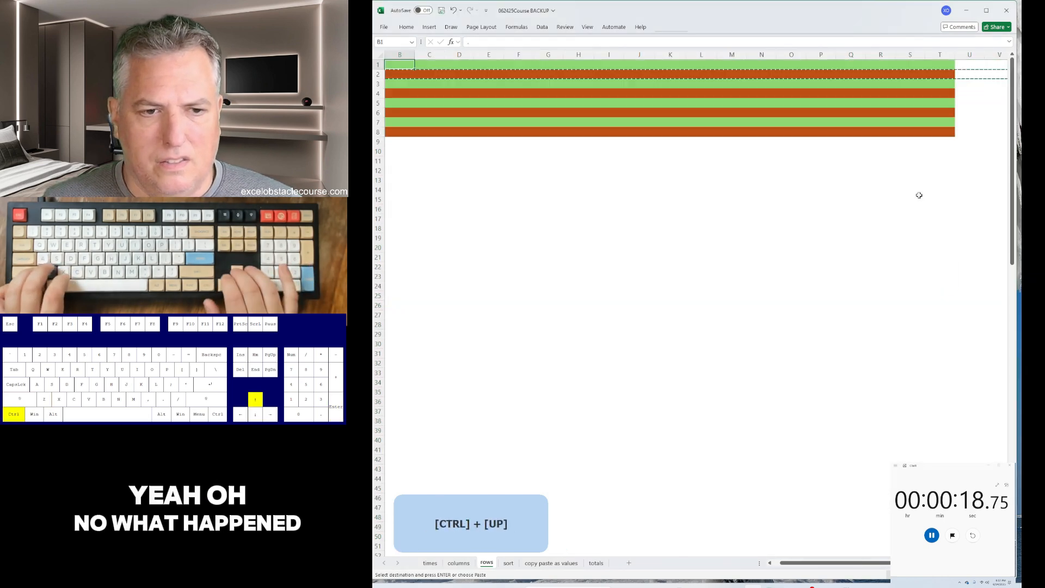
key(Down)
key(Down)
key(Down)
key(Down)
key(Down)
key(Down)
key(shift+space)
key(ctrl+plus)
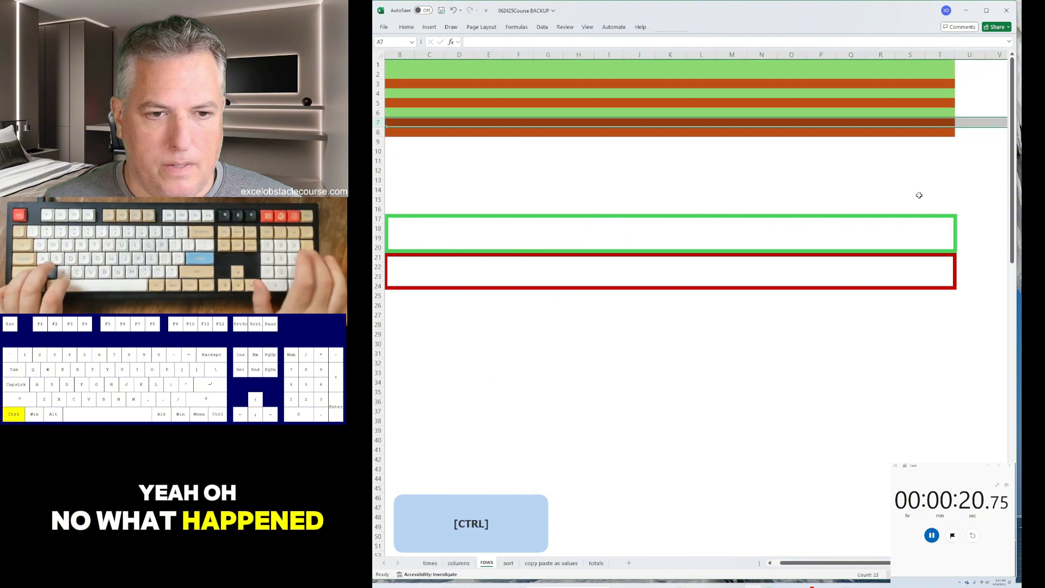
Step: Cut red row 3 and insert it directly below the green row 6
key(Up)
key(Up)
key(shift+space)
key(ctrl+x)
key(Down)
key(Down)
key(Down)
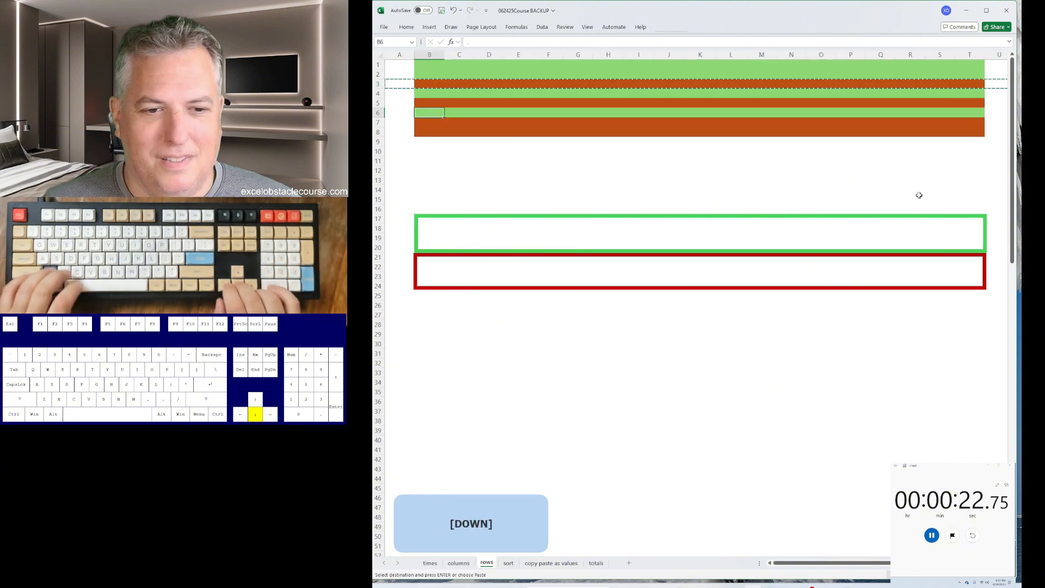
key(ctrl+plus)
Step: Cut red row 4 and insert it above row 6 to finish grouping the green and red rows
key(Up)
key(Up)
key(Up)
key(shift+space)
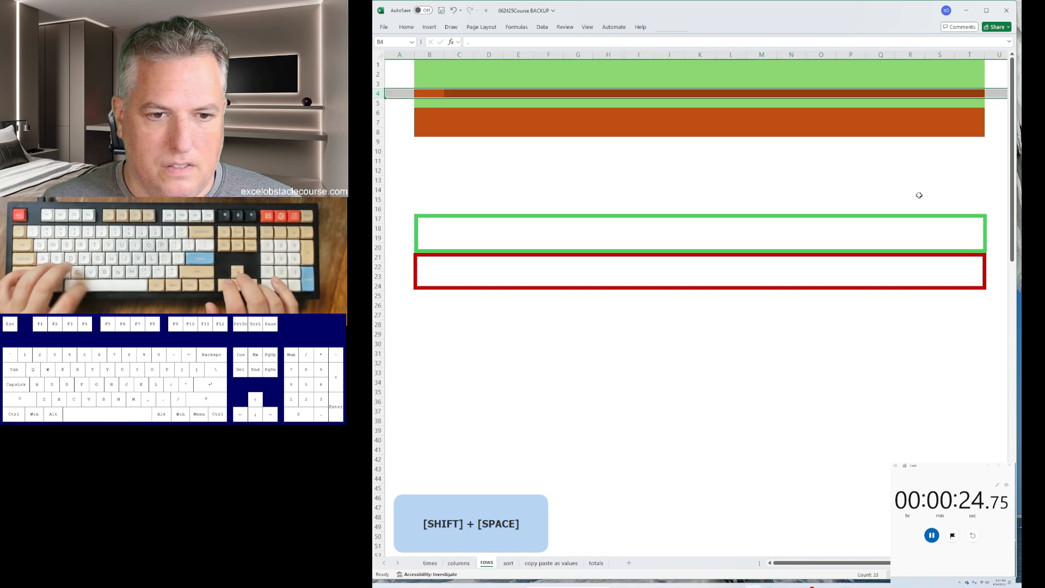
key(ctrl+x)
key(Down)
key(Down)
key(shift+space)
key(ctrl+plus)
Step: Insert 16 blank rows above row 1 so the green and red blocks fill their outlines
key(ctrl+Up)
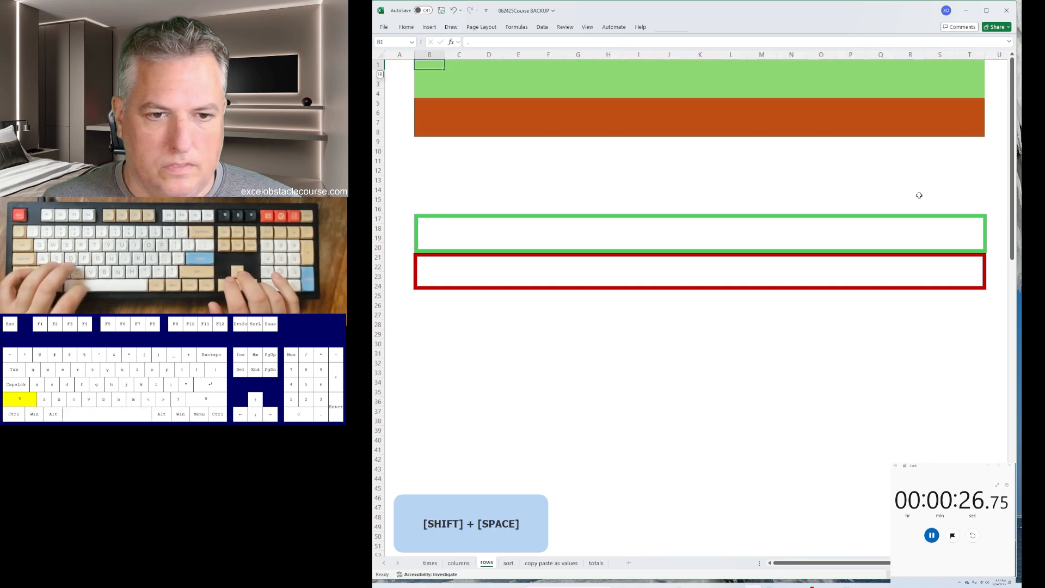
key(shift+space)
key(ctrl+shift+Down)
key(Up)
key(shift+space)
key(shift+Down)
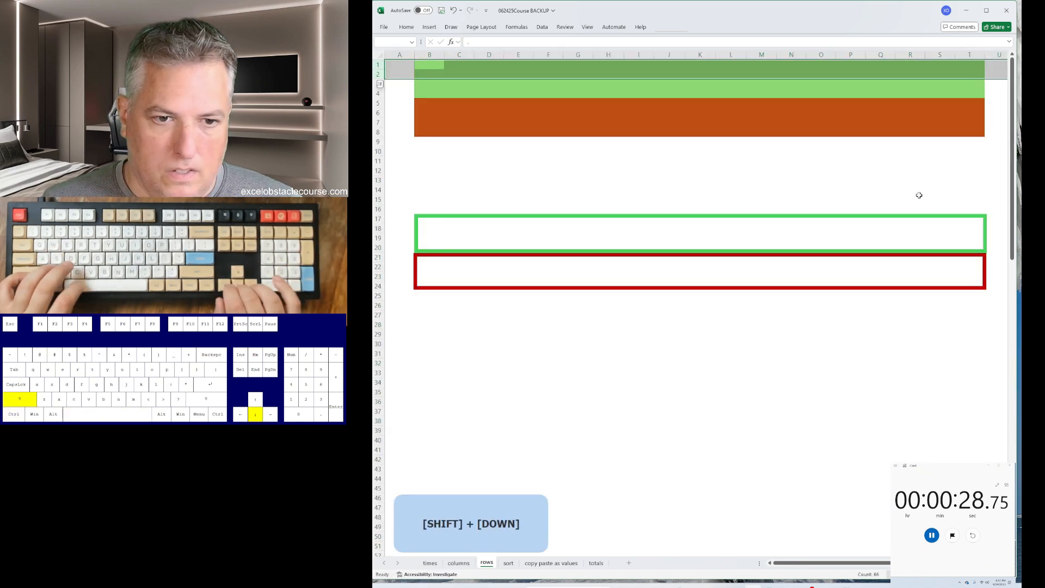
key(shift+Down)
key(shift+Down)
key(shift+Down)
key(shift+Down)
key(shift+Down)
key(shift+Down)
key(shift+Down)
key(shift+Down)
key(shift+Down)
key(shift+Down)
key(shift+Down)
key(shift+Down)
key(shift+Down)
key(shift+Down)
key(ctrl+plus)
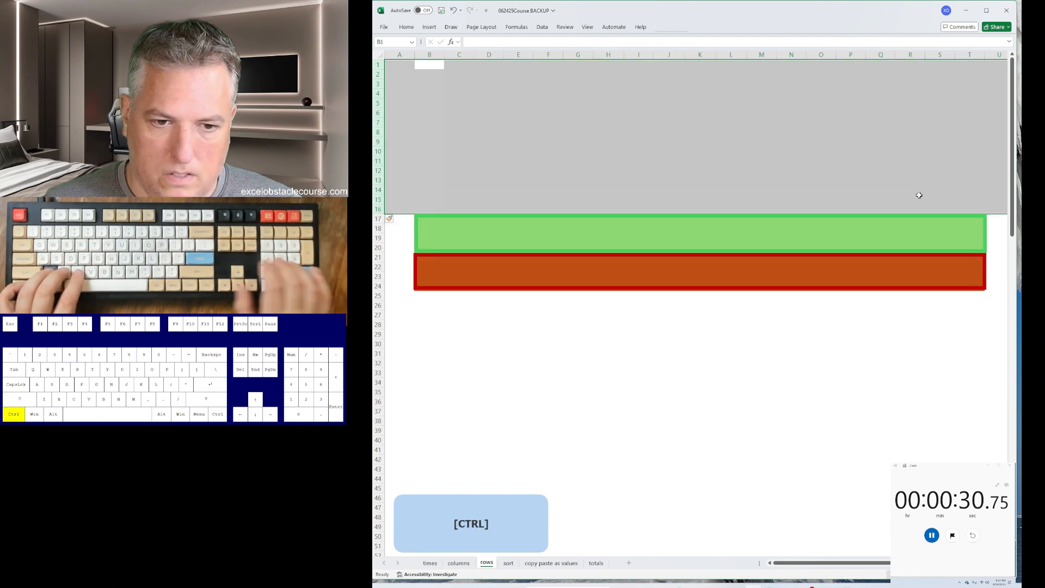
Step: On the sort sheet, sort column B ascending and column D descending
key(ctrl+Page_Down)
key(a)
key(s)
key(a)
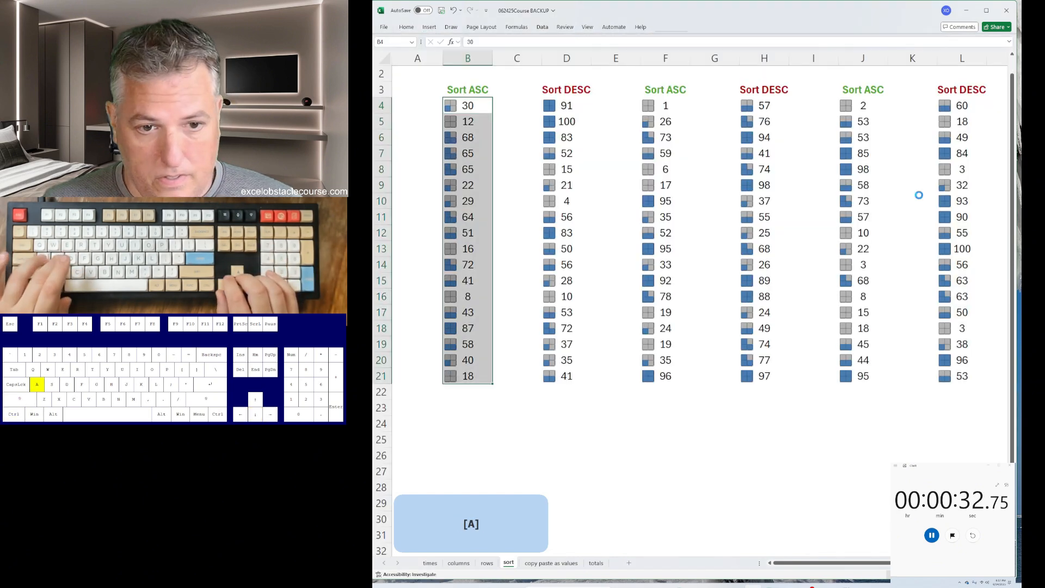
key(ctrl+Right)
key(alt+a)
text(sdA)
key(ctrl+z)
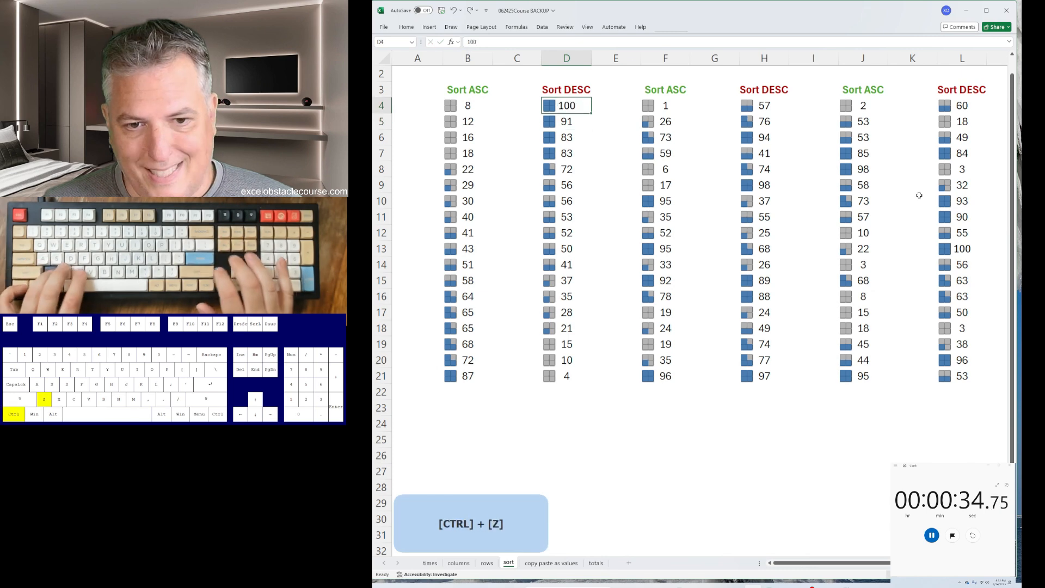
Step: Sort column F ascending and column H descending
key(a)
key(s)
key(a)
key(ctrl+Right)
key(alt+a)
key(s)
key(d)
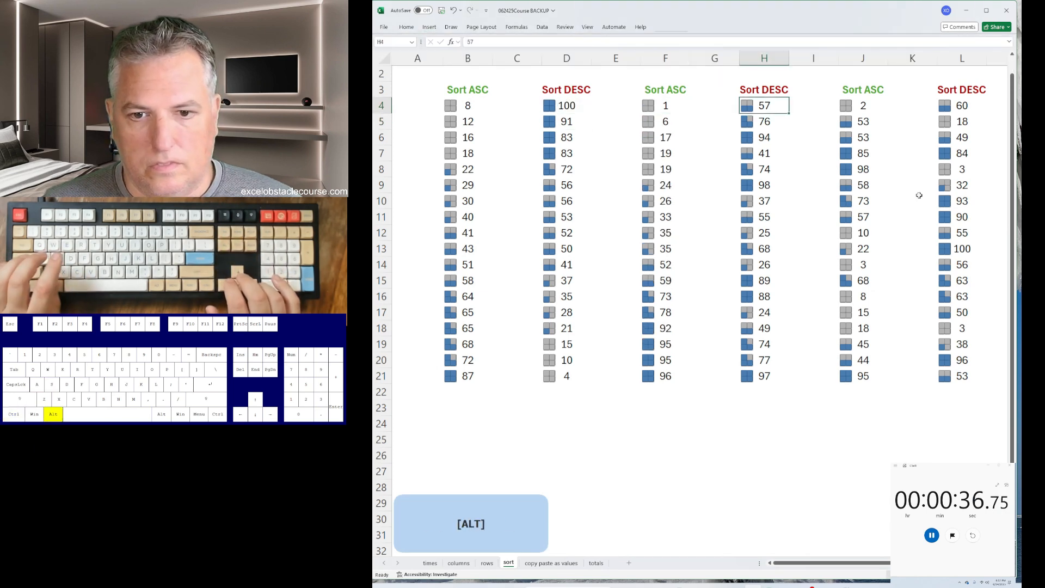
Step: Sort column J ascending and column L descending
key(ctrl+Right)
key(alt)
key(a)
key(s)
key(a)
key(ctrl+Right)
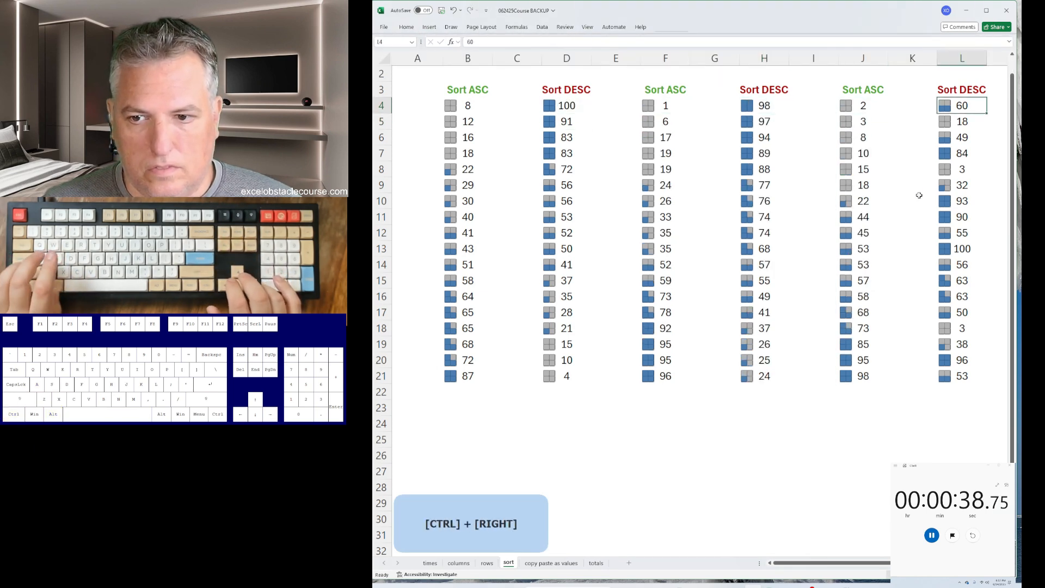
key(alt+a)
key(s)
key(d)
Step: On the copy paste as values sheet, copy the red-number block C5:F13 and paste its values into the red outline at J18
key(ctrl+Page_Down)
key(ctrl+a)
key(ctrl+c)
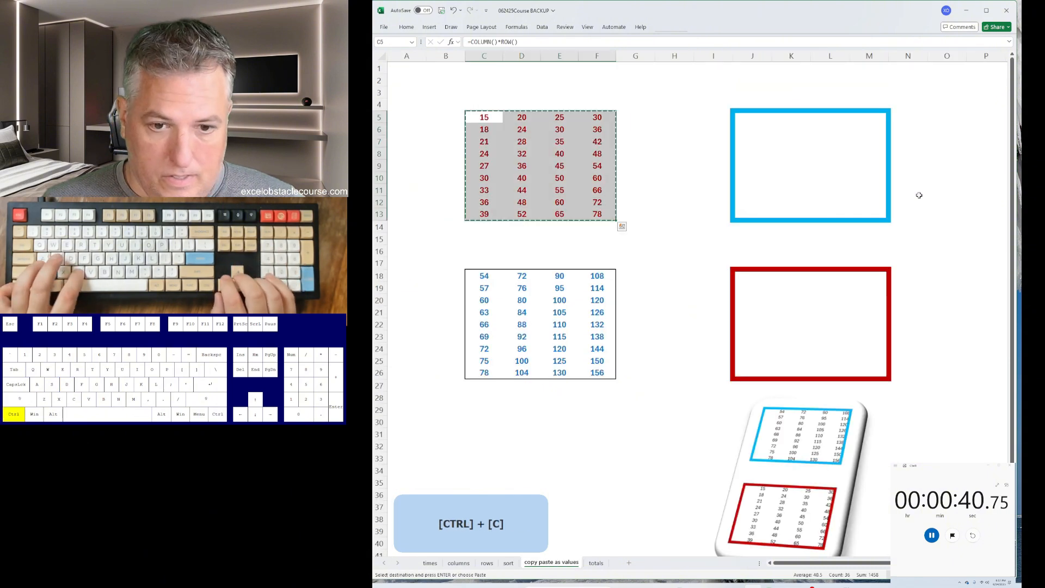
key(ctrl+Right)
key(ctrl+Down)
key(Right)
key(ctrl+shift+v)
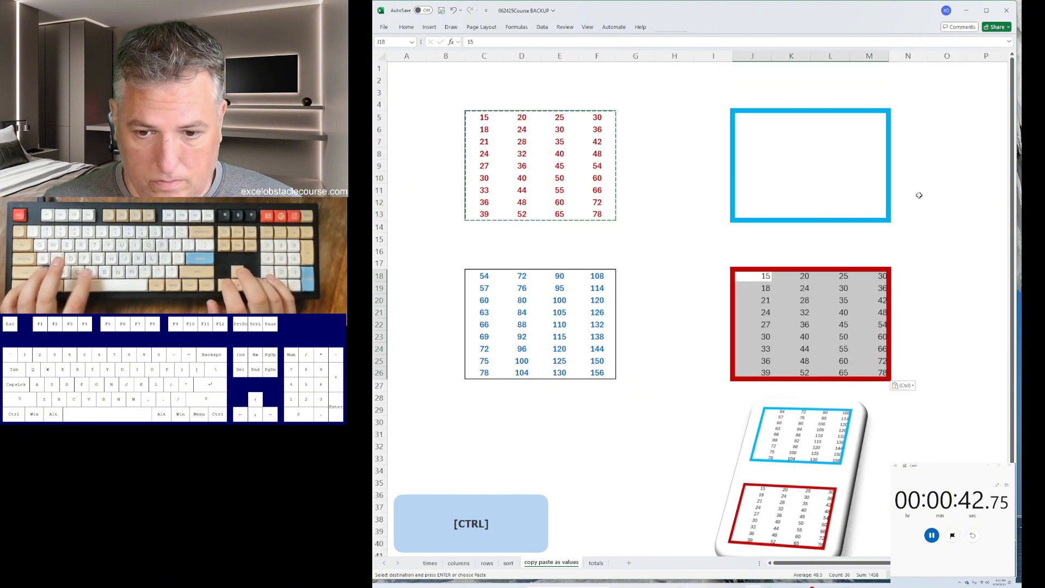
Step: Copy the blue-number block C18:F26 and paste its values into the blue outline at J5
key(ctrl+Left)
key(ctrl+a)
key(ctrl+c)
key(ctrl+Up)
key(Right)
key(ctrl+shift+v)
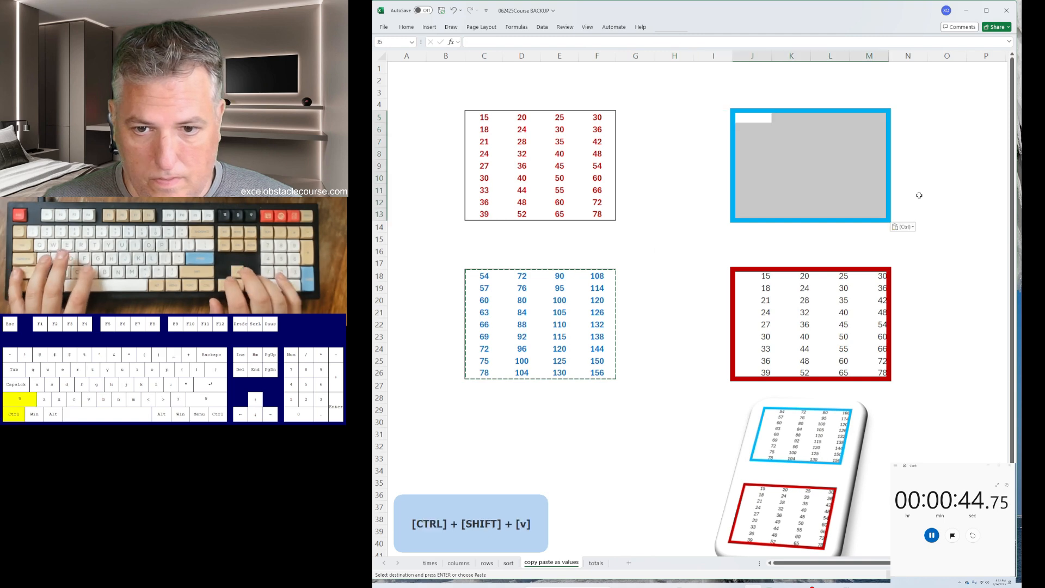
Step: On the totals sheet, total only the red numbers B9:B13 with a SUM formula in B20
key(ctrl+Page_Down)
key(alt+equal)
key(Down)
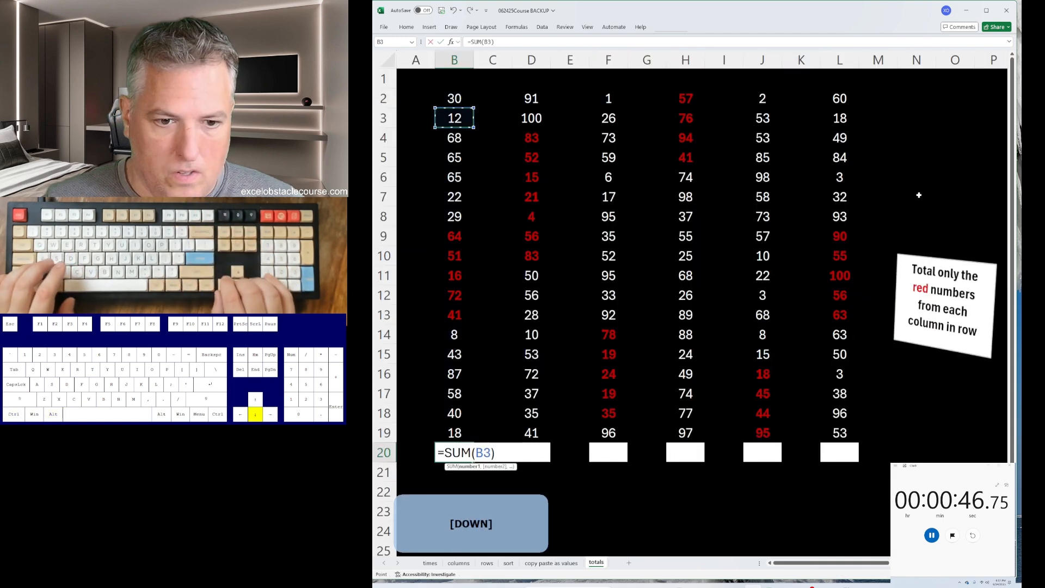
key(shift+Up)
key(Return)
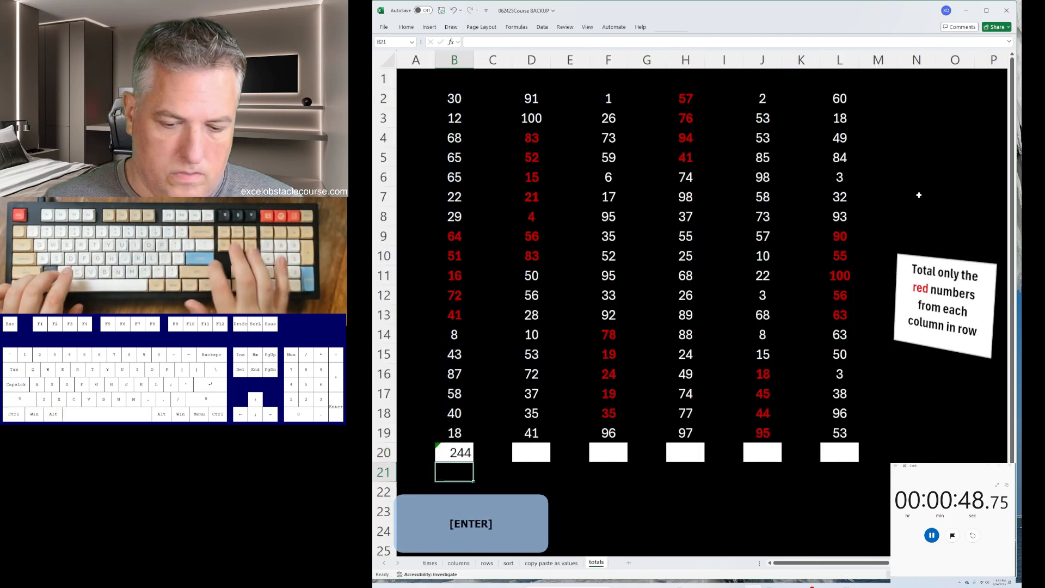
Step: Total the red numbers D4:D10 with a SUM formula in D20
key(Up)
key(Right)
key(Right)
key(alt+equal)
key(Down)
key(Down)
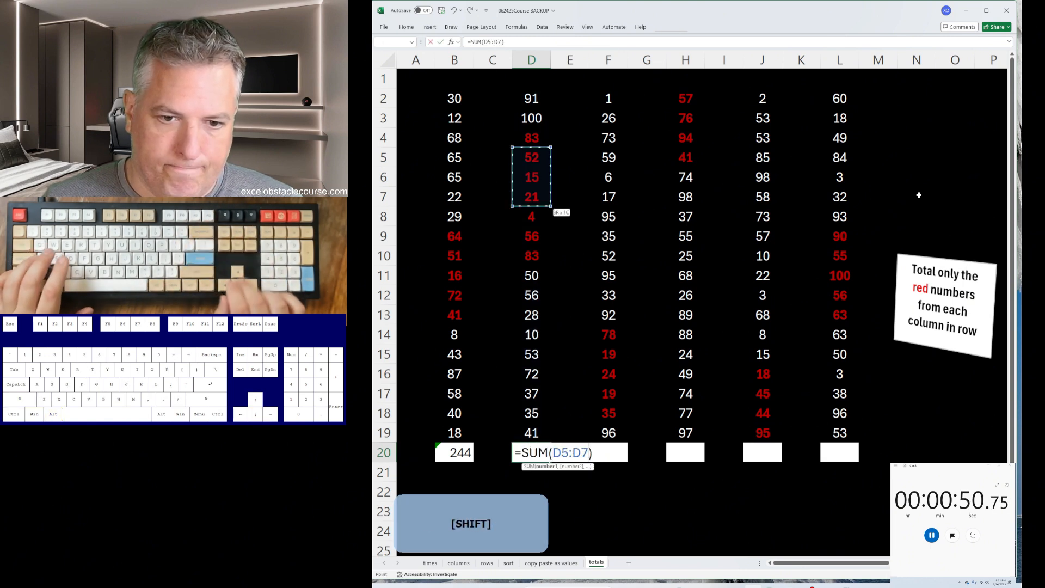
key(Tab)
key(Right)
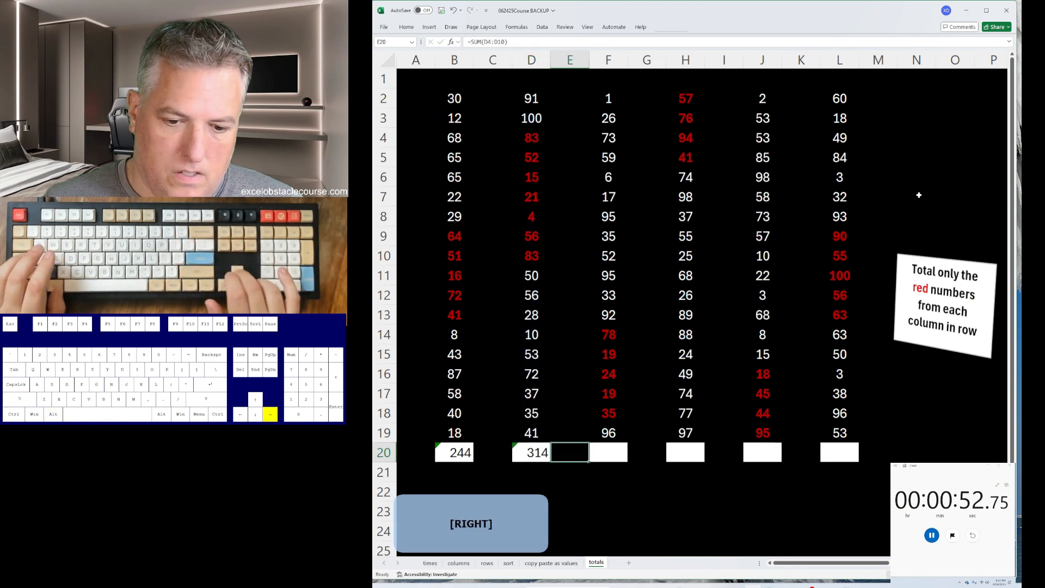
Step: Total only the red numbers F14:F18 with a SUM formula in F20
key(alt+equal)
key(ctrl+Down)
key(ctrl+Right)
key(ctrl+Left)
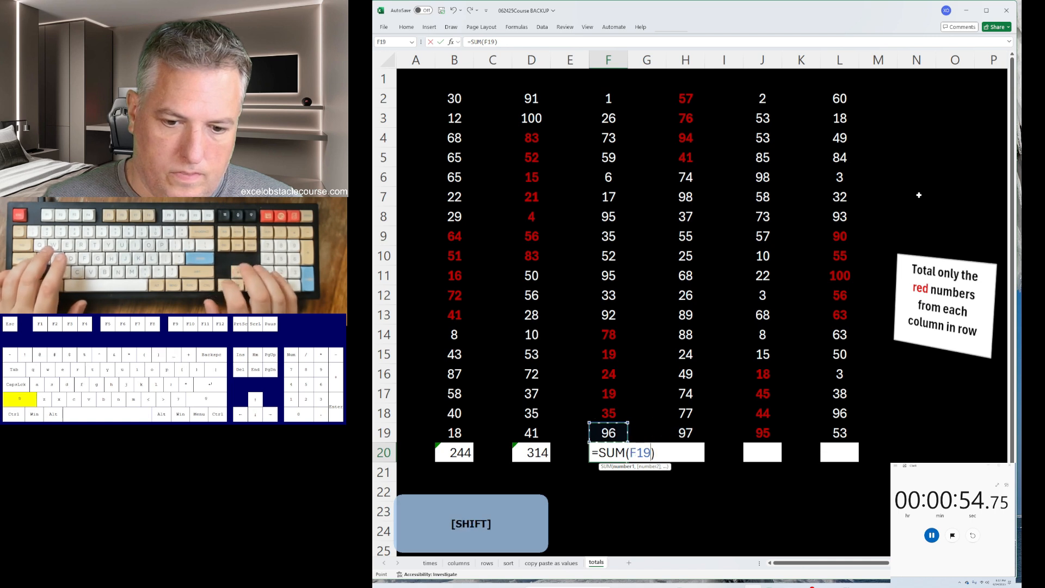
key(Tab)
key(Right)
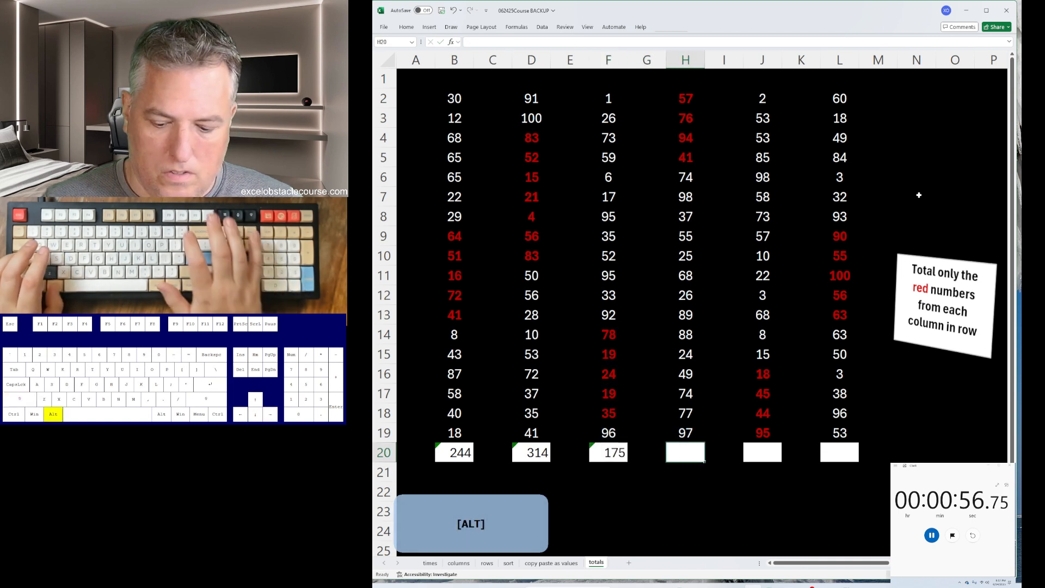
Step: Total the red numbers H2:H5 with a SUM formula in H20
key(alt+equal)
key(ctrl+Up)
key(Tab)
key(Right)
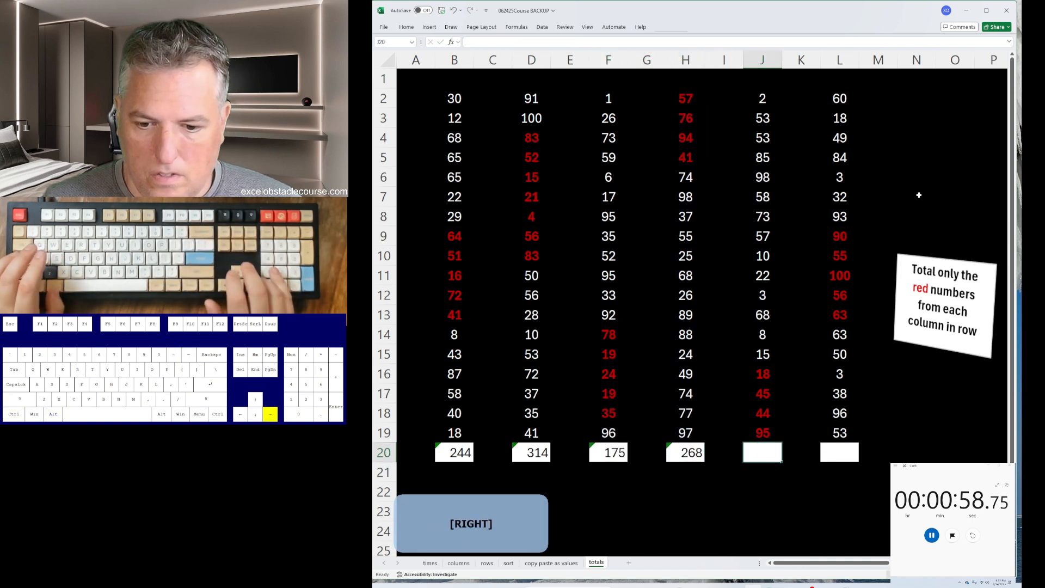
Step: Total the red numbers J16:J19 with a SUM formula in J20
key(alt+equal)
key(shift+Up)
key(shift+Up)
key(Return)
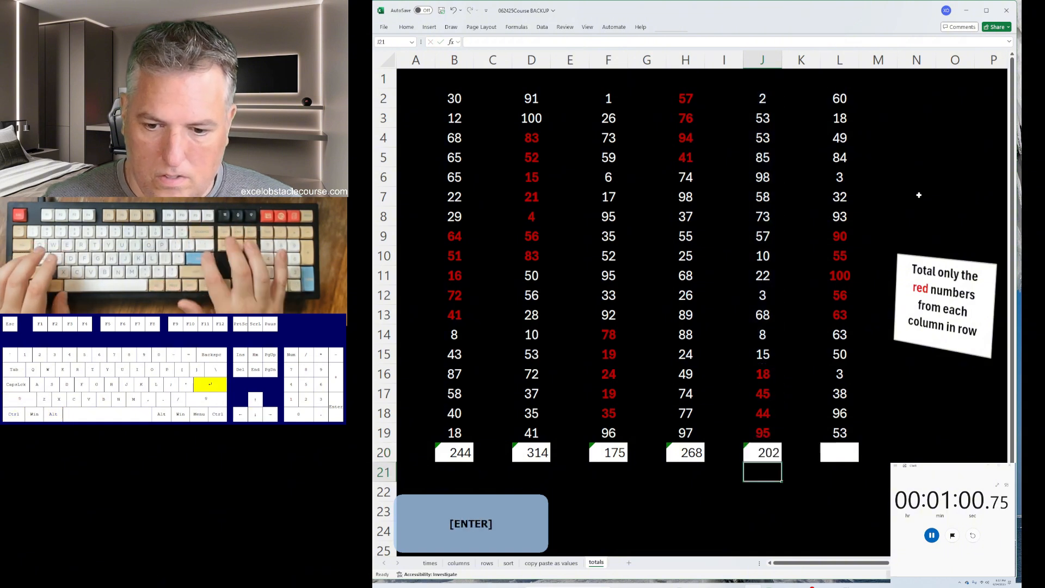
Step: Total the red numbers L9:L13 with a SUM formula in L20 and stop the stopwatch
key(Up)
key(Right)
key(Right)
key(alt+equal)
key(Down)
key(Down)
key(Down)
key(Down)
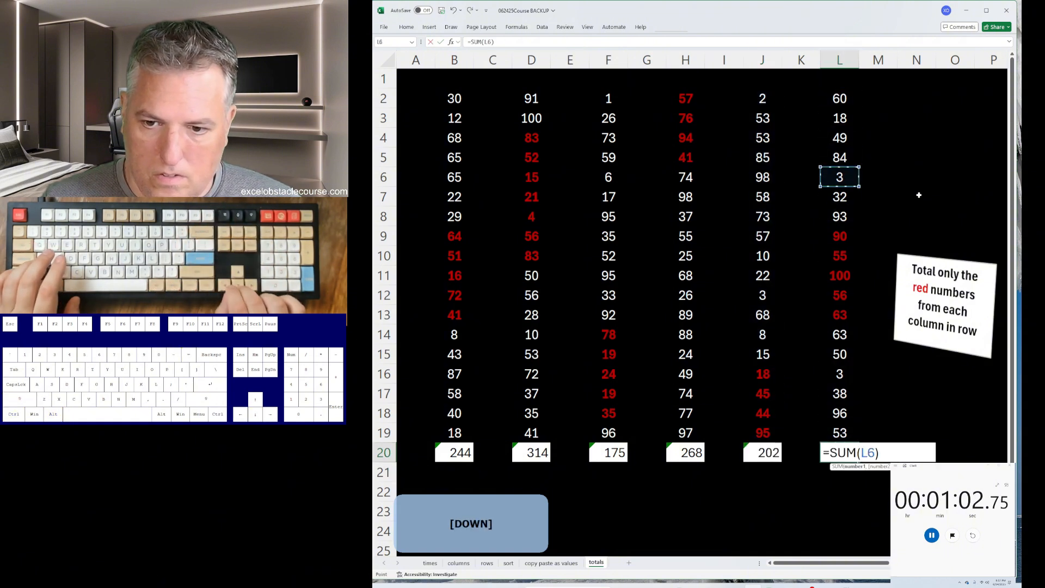
key(Return)
key(space)
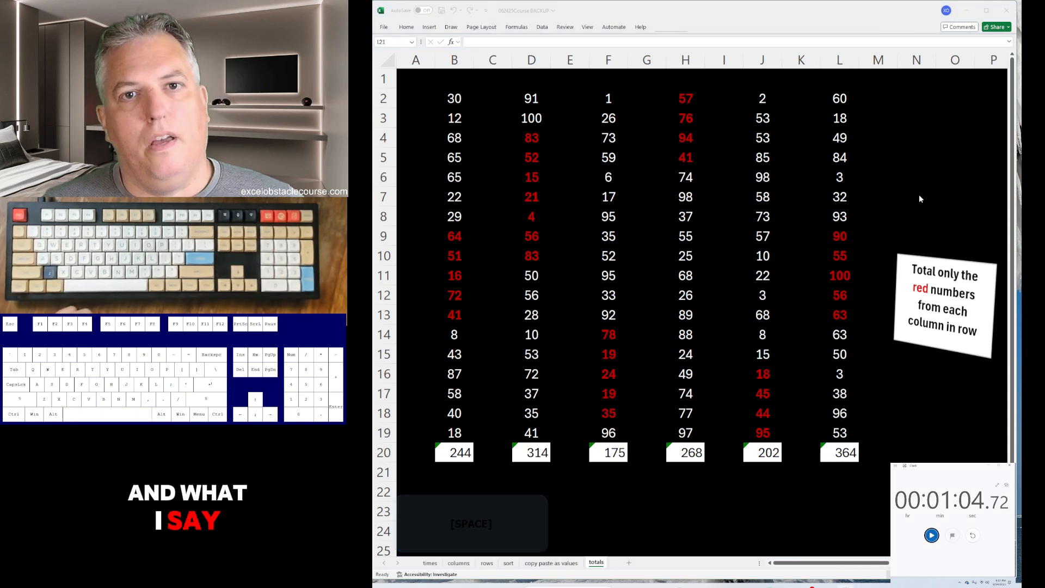
Step: Undo all edits of the finished run to restore the course sheets
key(ctrl)
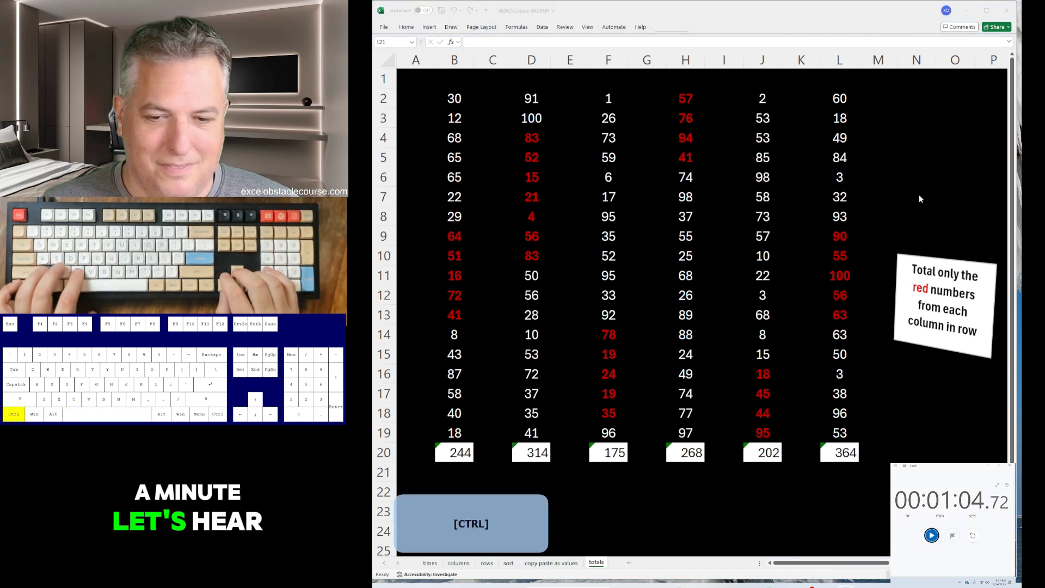
key(ctrl+z)
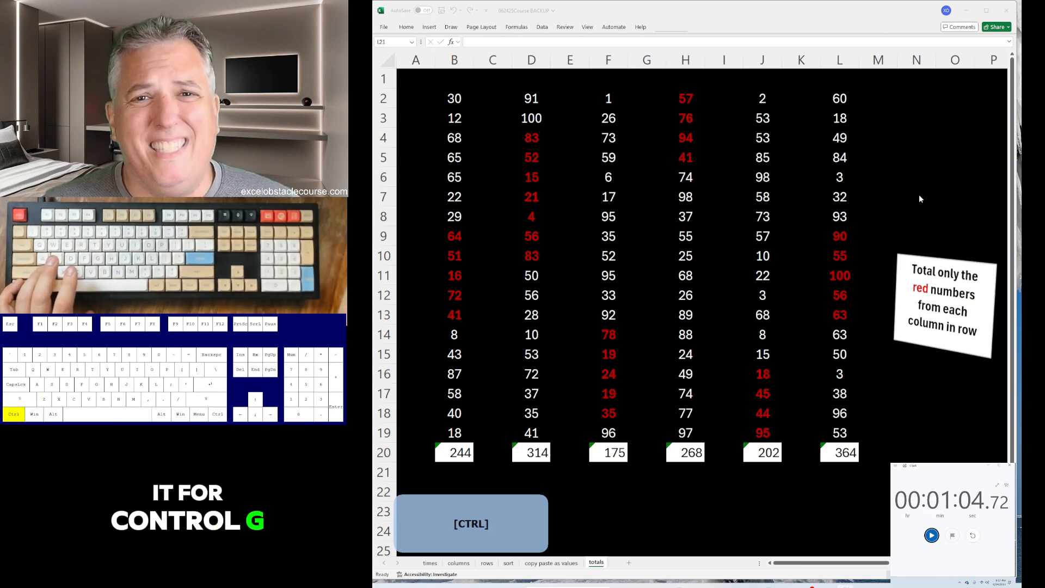
key(ctrl+z)
Step: On the times sheet, enter 1:04.7 in B13 as the time for attempt 11
key(ctrl+Page_Up)
key(ctrl+Page_Up)
key(ctrl+Page_Up)
key(ctrl+Page_Up)
key(ctrl+Page_Up)
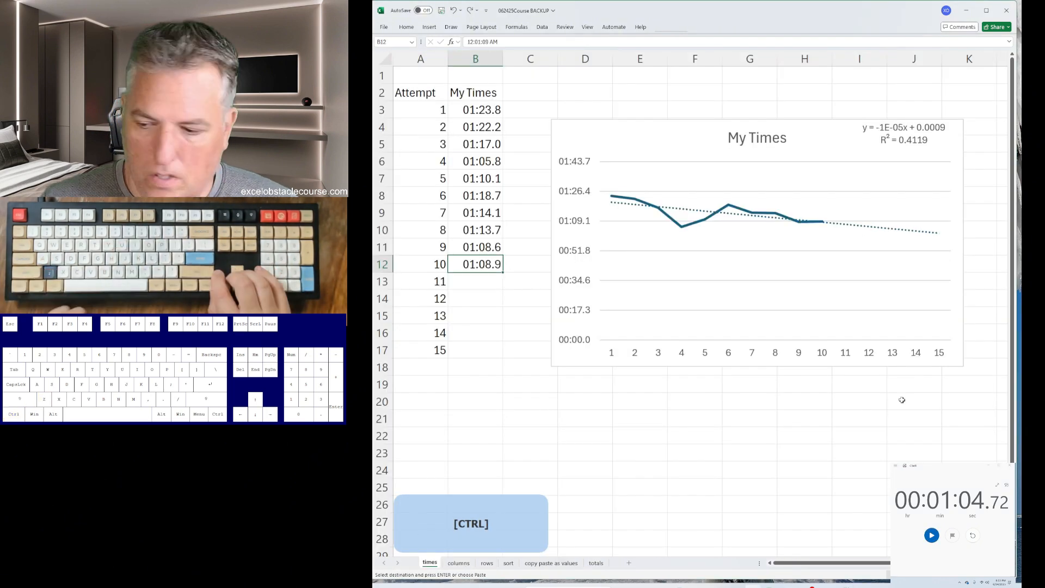
key(Down)
text(1:)
text(04.7)
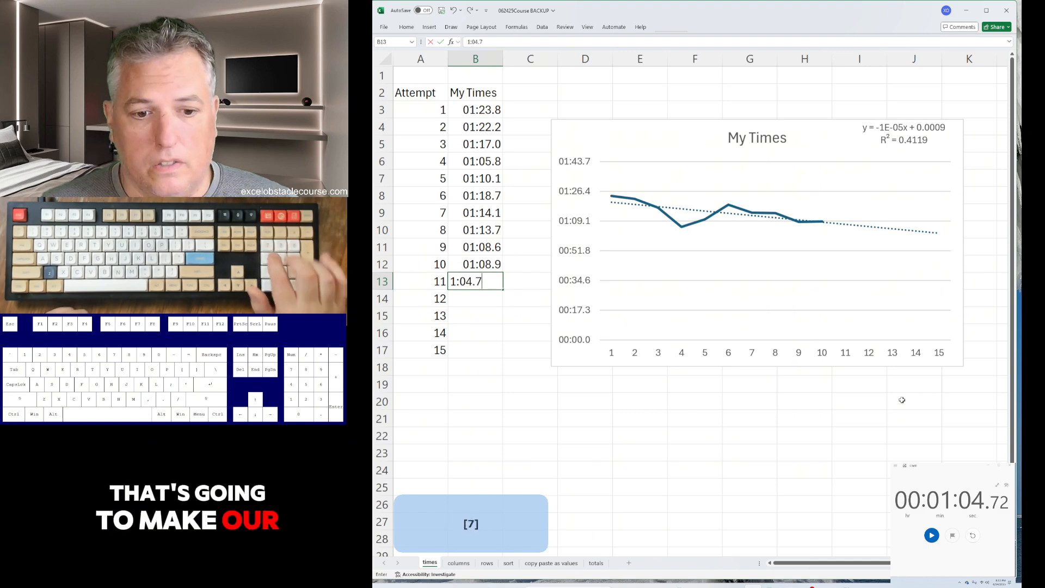
key(Return)
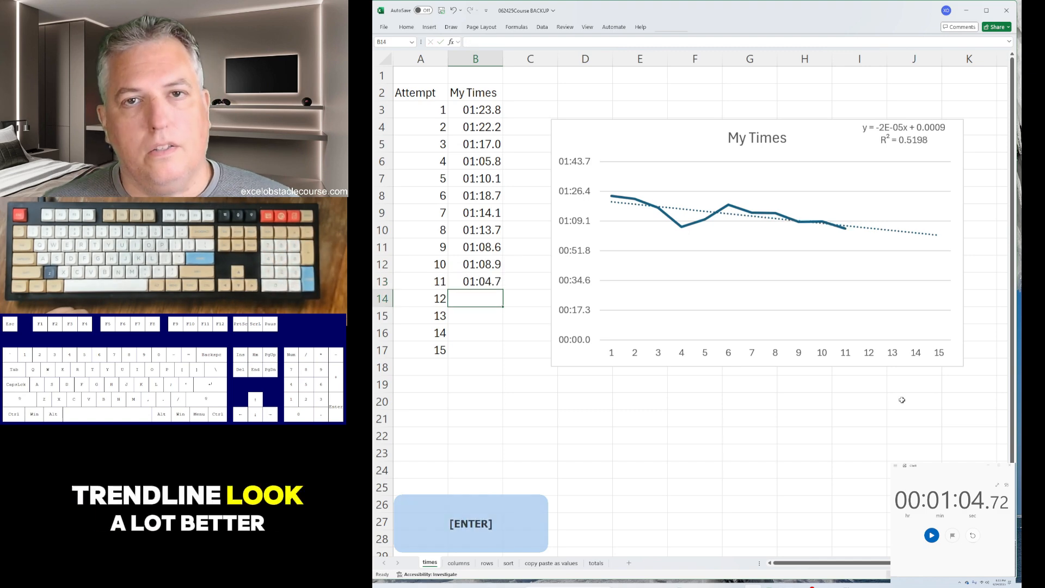
Step: Reset the active cell to its starting position on the rows, sort, copy paste as values and totals sheets
key(ctrl+Page_Down)
key(ctrl+Page_Down)
key(ctrl+Left)
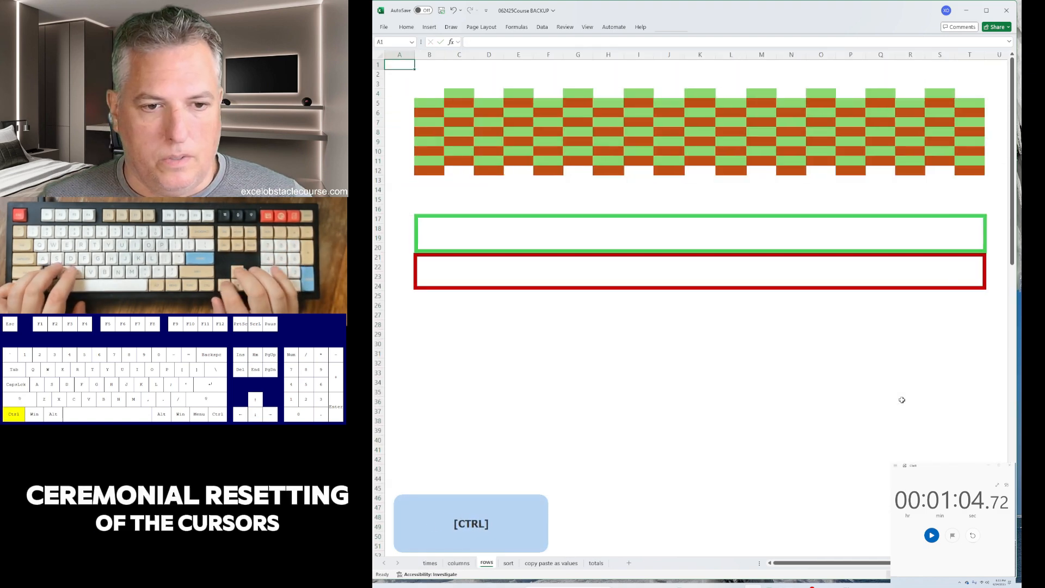
key(Down)
key(ctrl+Page_Down)
key(Left)
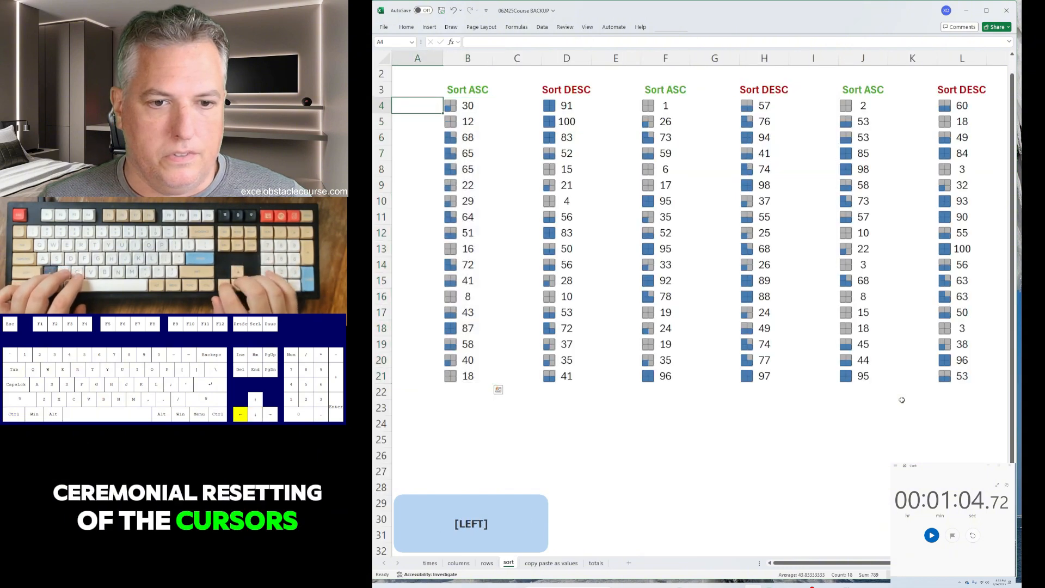
key(ctrl+Page_Down)
key(ctrl+Left)
key(ctrl+Page_Down)
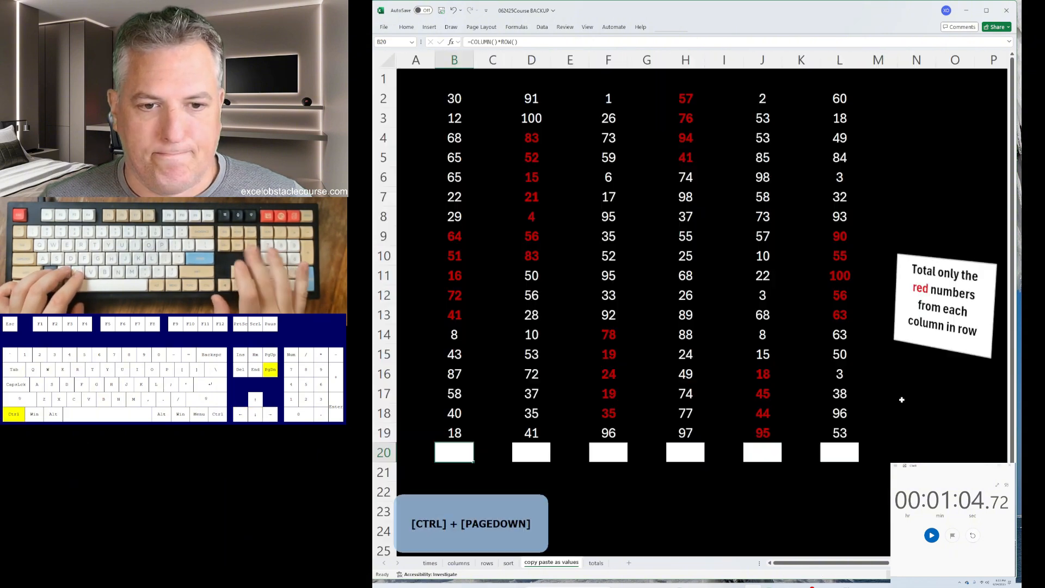
Step: Return to the columns sheet and reset the stopwatch to zero for the next attempt
key(ctrl+Page_Up)
key(ctrl+Page_Up)
key(ctrl+Page_Up)
key(ctrl+Page_Up)
key(ctrl+Page_Up)
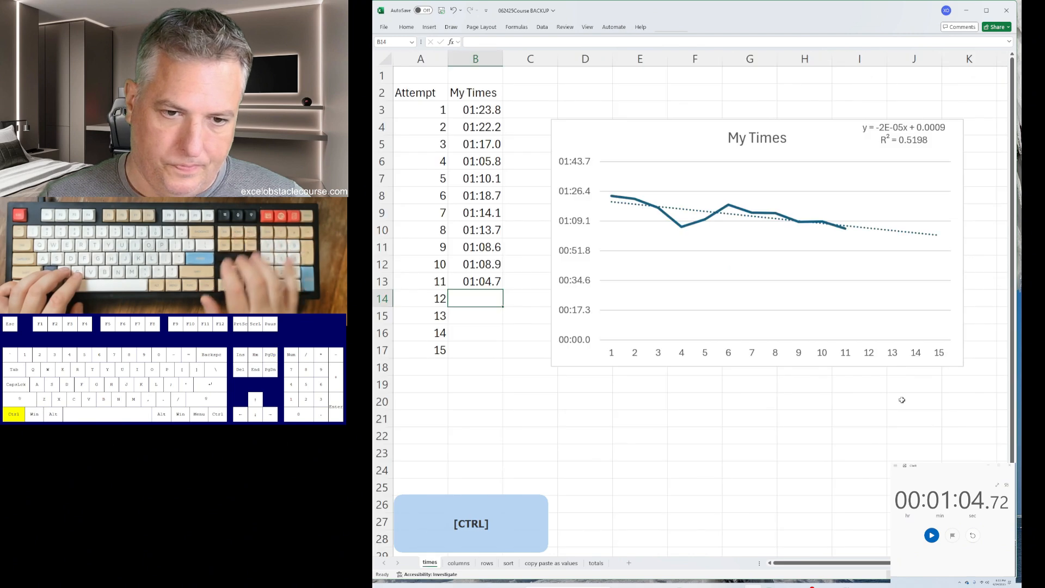
key(ctrl+Page_Down)
key(alt+Tab)
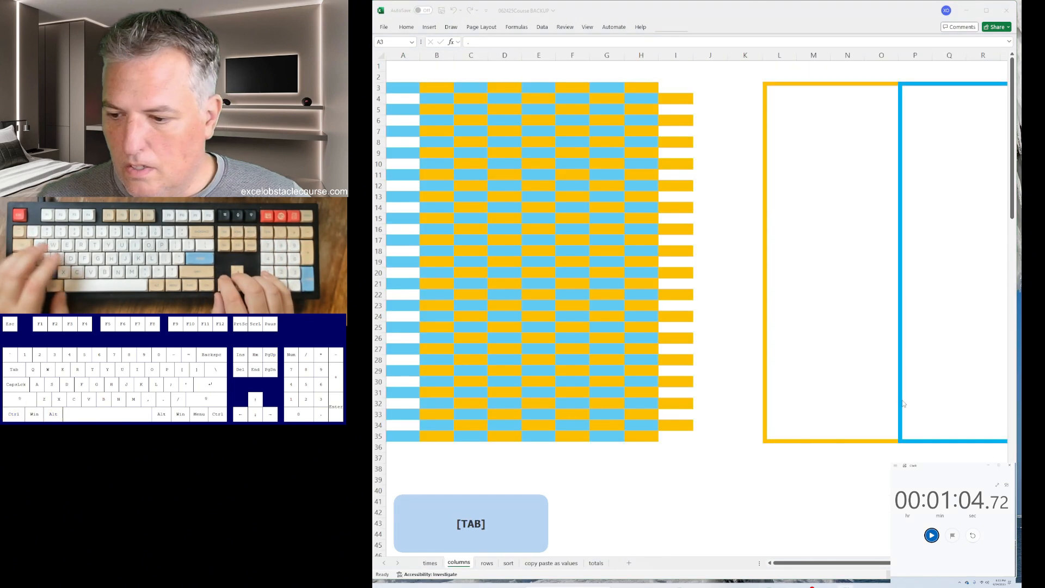
key(space)
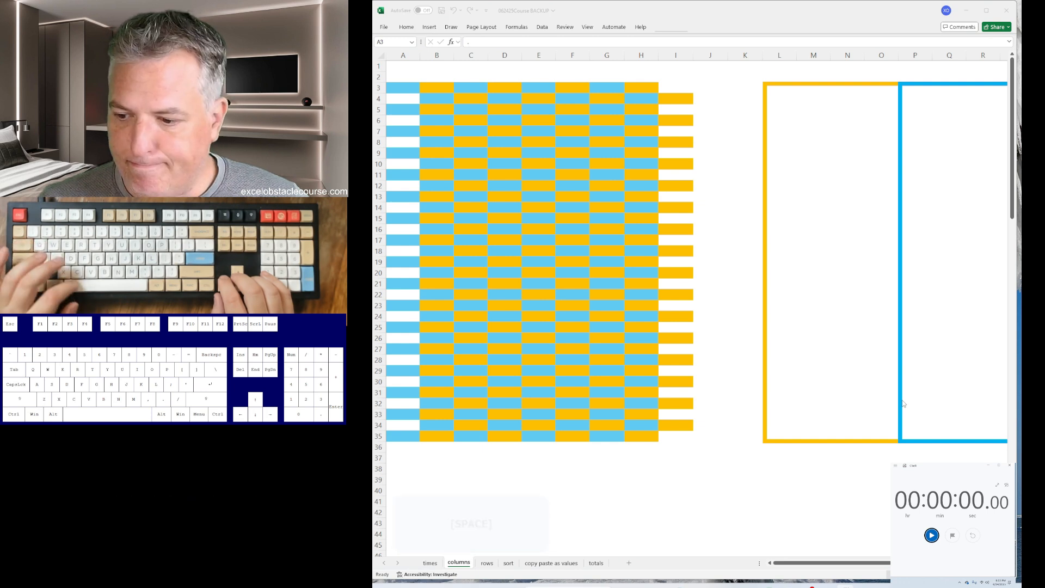
key(space)
key(alt+Tab)
text(SK)
key(Return)
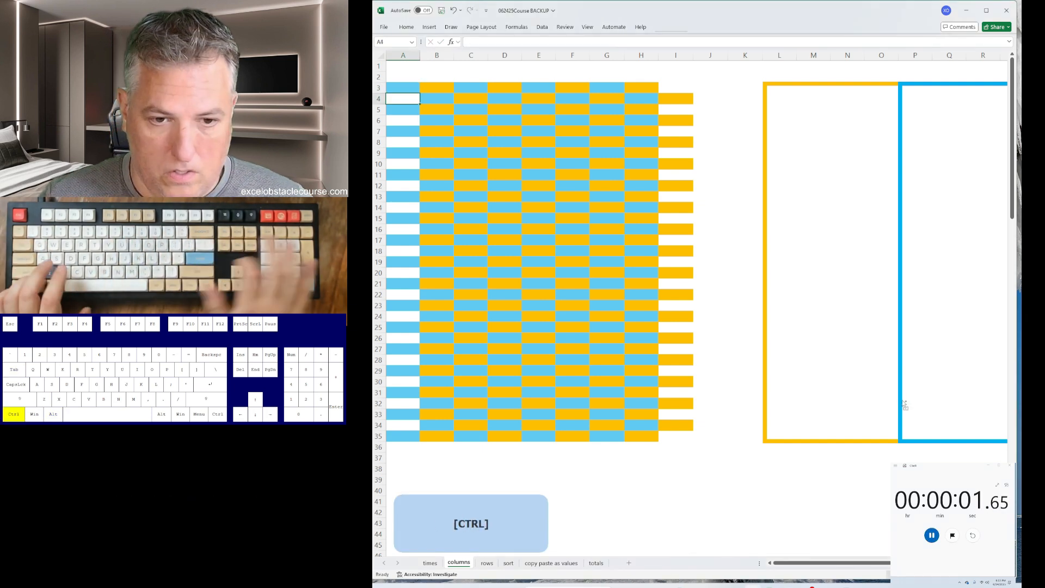
key(ctrl+a)
key(ctrl+minus)
key(Return)
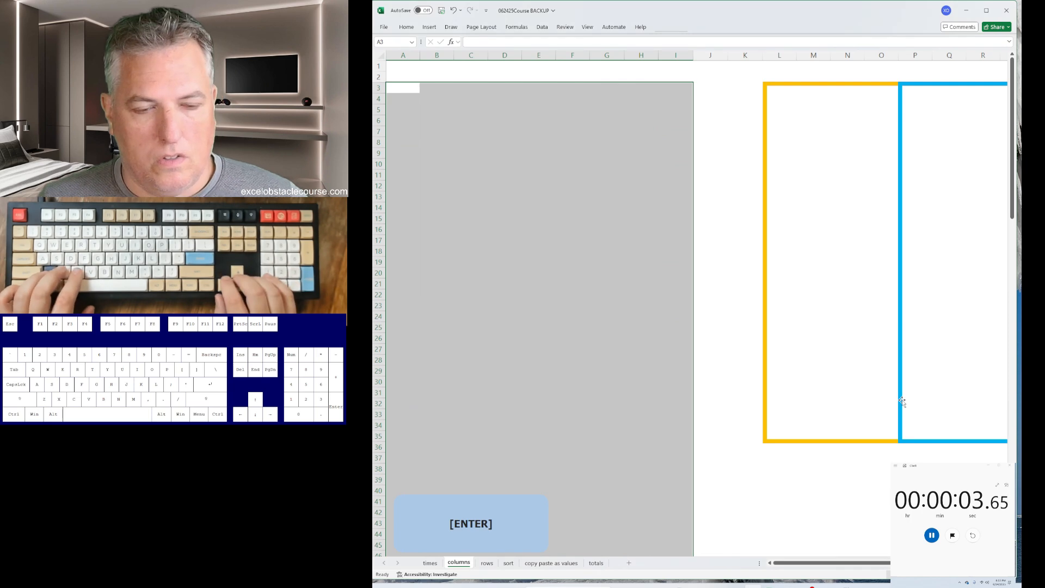
key(ctrl+z)
key(ctrl+z)
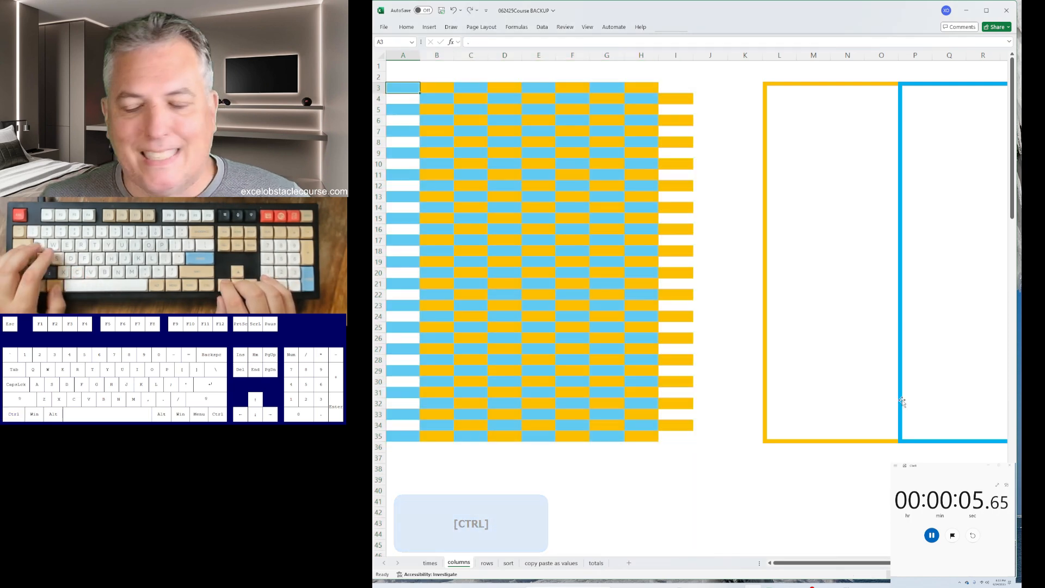
key(alt+Tab)
key(space)
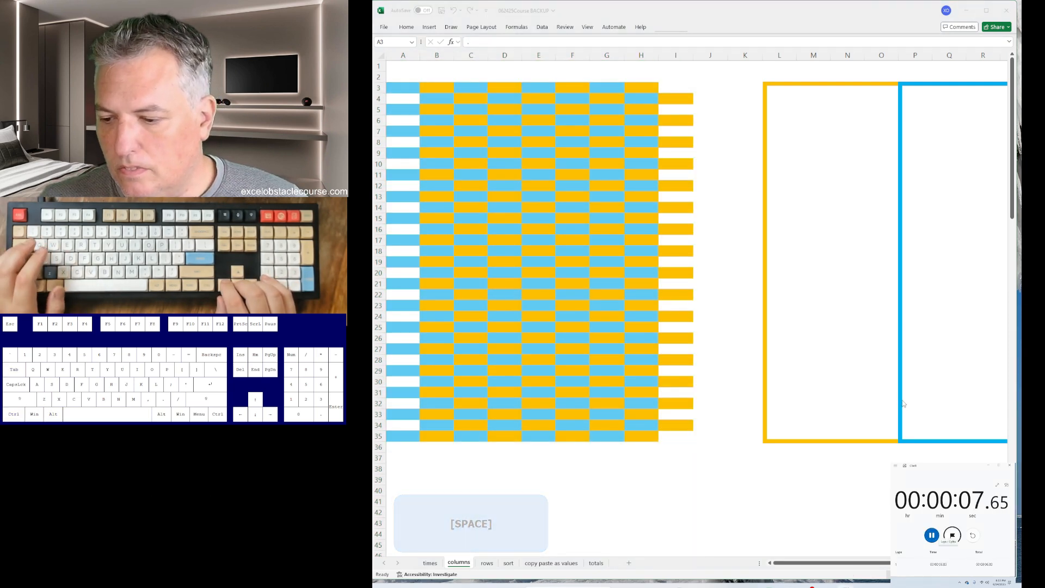
key(Tab)
key(space)
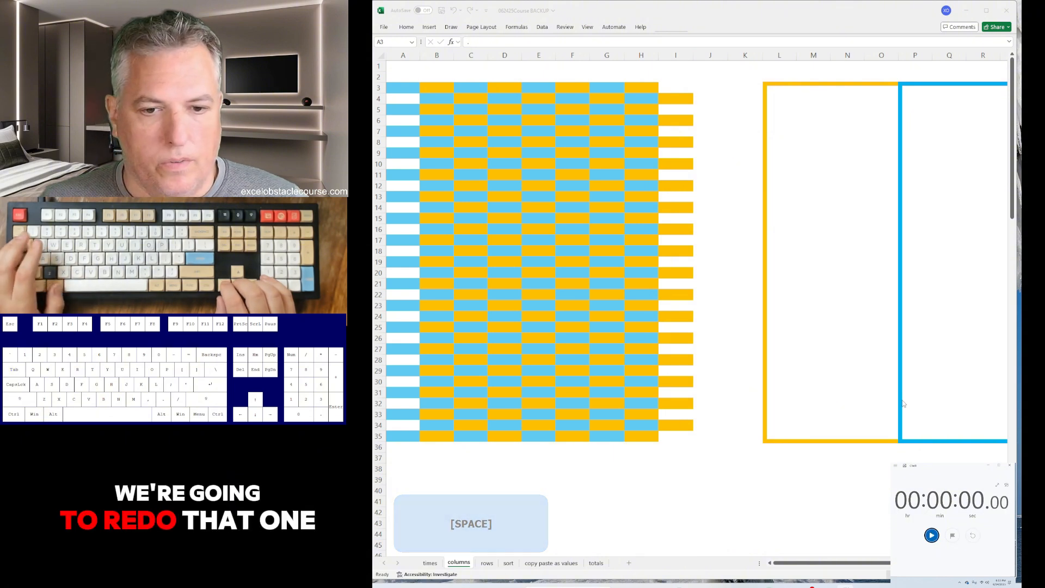
Step: Start the stopwatch and delete all blank cells on the columns sheet, shifting the remaining cells left
key(alt+Tab)
key(alt+Tab)
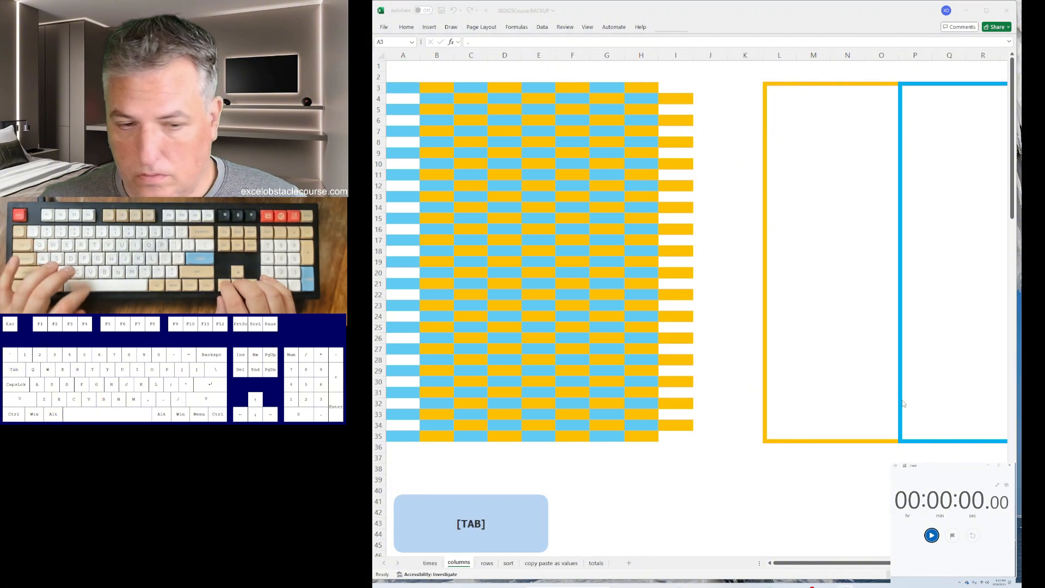
key(space)
key(alt+Tab)
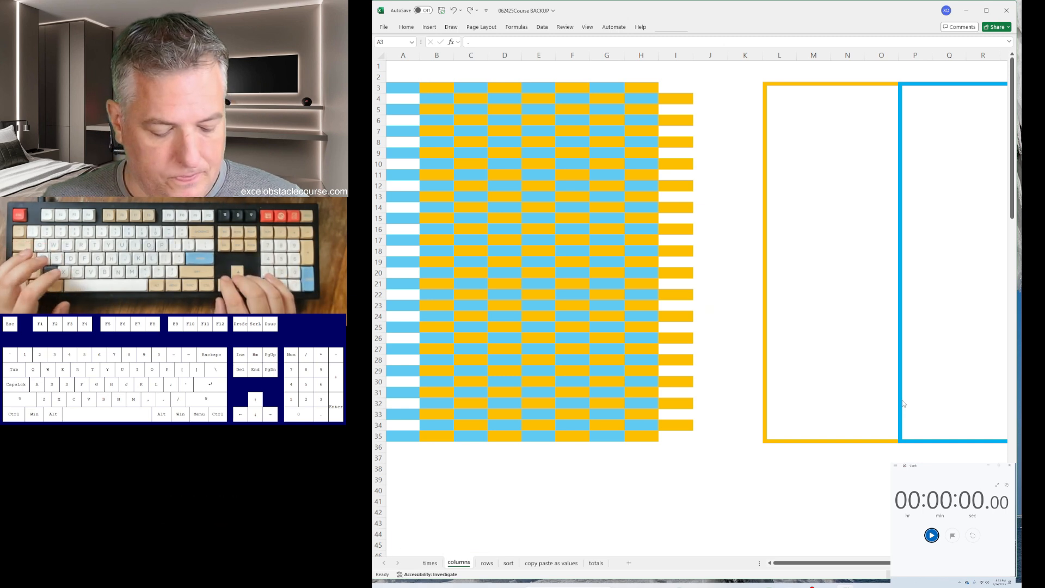
key(space)
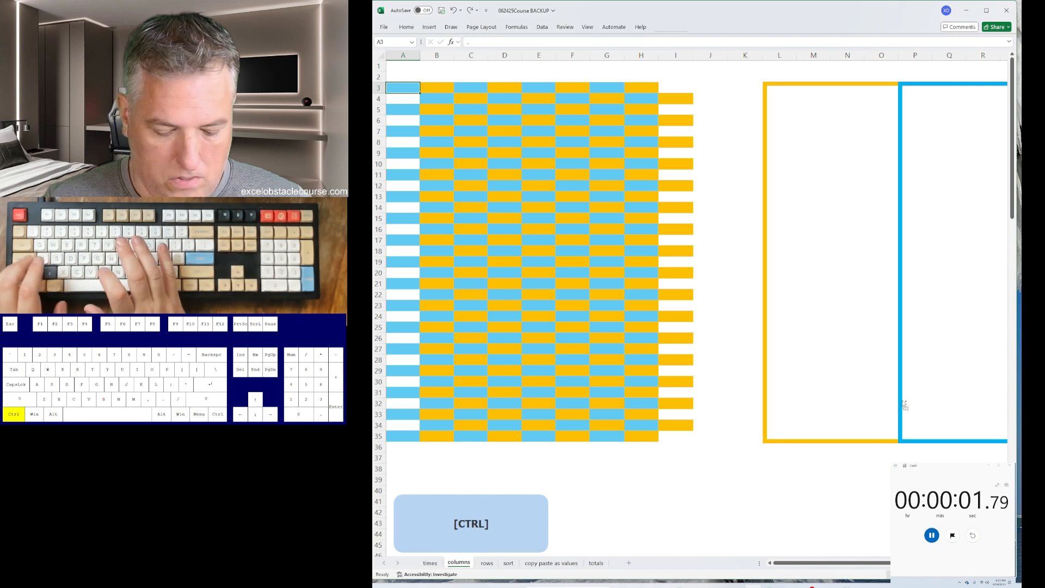
key(ctrl+g)
key(alt+s)
key(k)
key(Return)
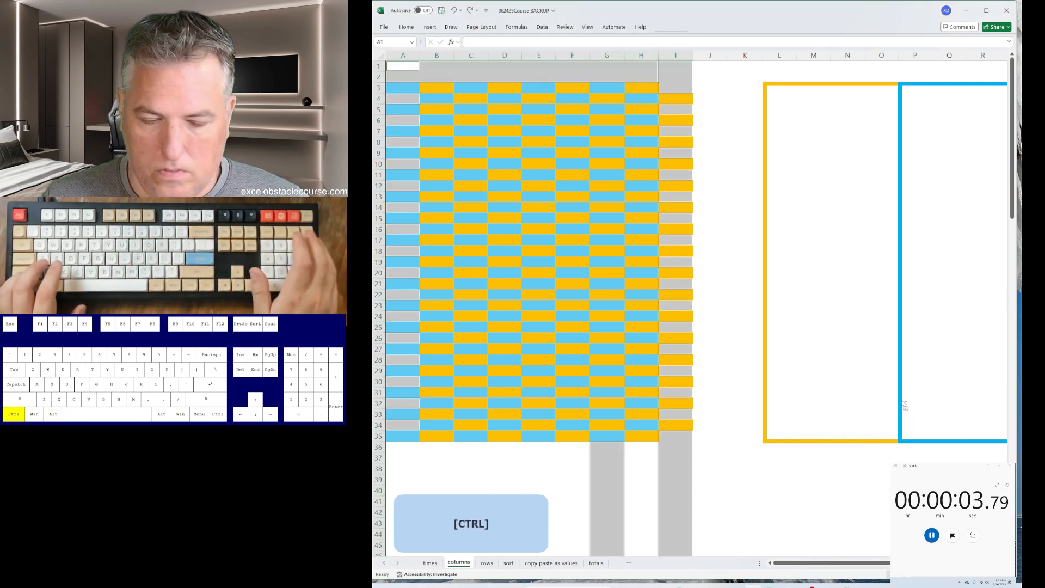
key(ctrl+minus)
key(Return)
Step: Move the yellow column B in front of the blue column A
key(ctrl+Home)
key(Right)
key(ctrl+space)
key(ctrl+c)
key(ctrl+Left)
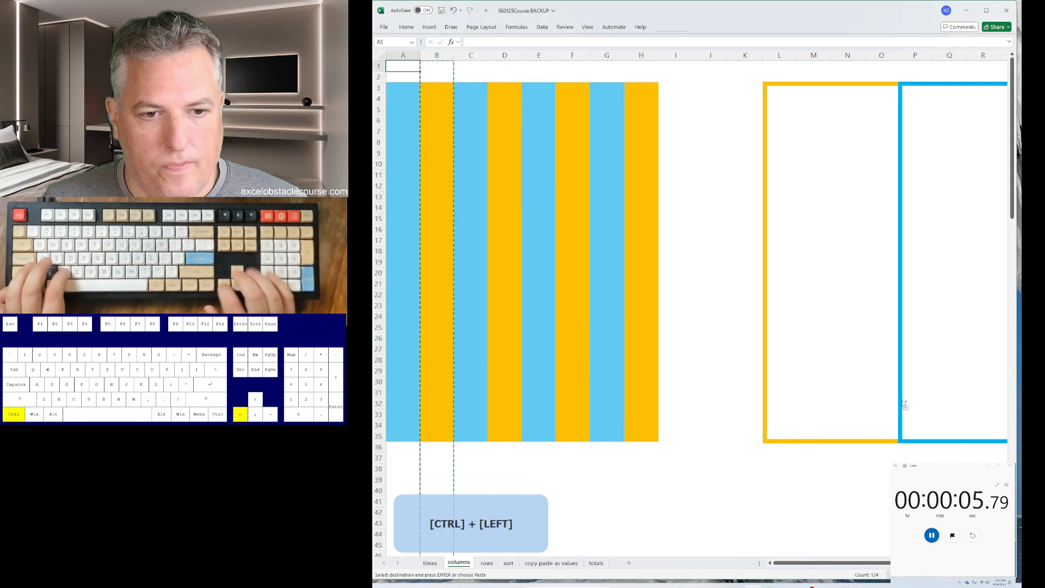
key(ctrl+space)
key(ctrl+plus)
Step: Move the yellow column D to the front of the block
key(Right)
key(Right)
key(Right)
key(ctrl+space)
key(ctrl+x)
key(ctrl+Left)
key(ctrl+space)
key(ctrl+plus)
Step: Move the yellow column F to the front, leaving one yellow column behind the blue ones
key(Right)
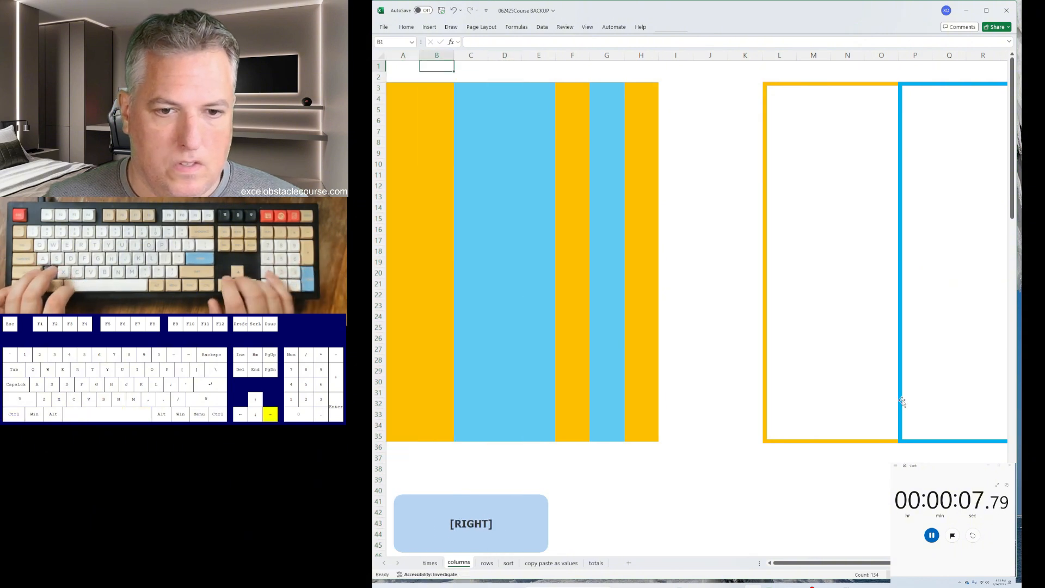
key(ctrl+space)
key(Left)
key(ctrl+space)
key(ctrl+x)
key(ctrl+Left)
key(ctrl+space)
key(ctrl+plus)
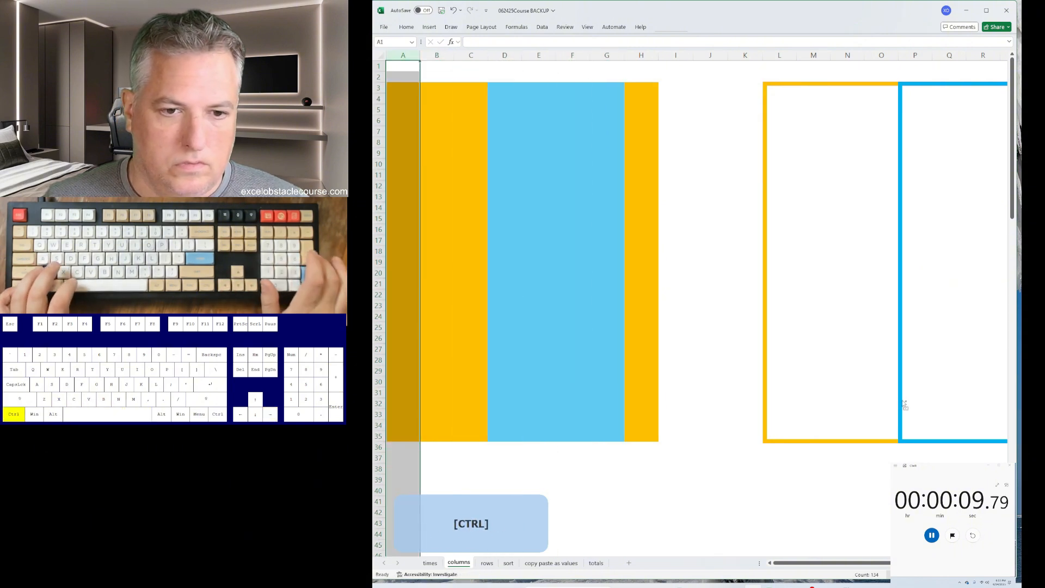
Step: Move the last yellow column H to the front so all yellow columns precede the blue ones
key(Down)
key(ctrl+Right)
key(ctrl+space)
key(ctrl+x)
key(ctrl+Home)
key(ctrl+space)
key(ctrl+plus)
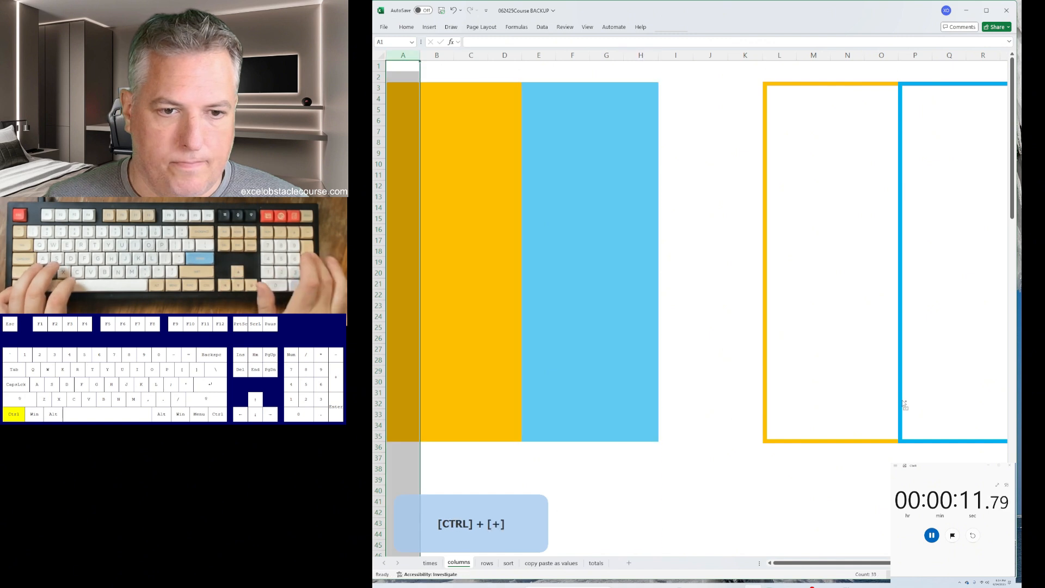
Step: Insert eleven columns before column A to shift the grouped yellow and blue columns into their matching outlines
key(Down)
key(Down)
key(ctrl+space)
key(ctrl+shift+Right)
key(shift+Right)
key(shift+Right)
key(shift+Right)
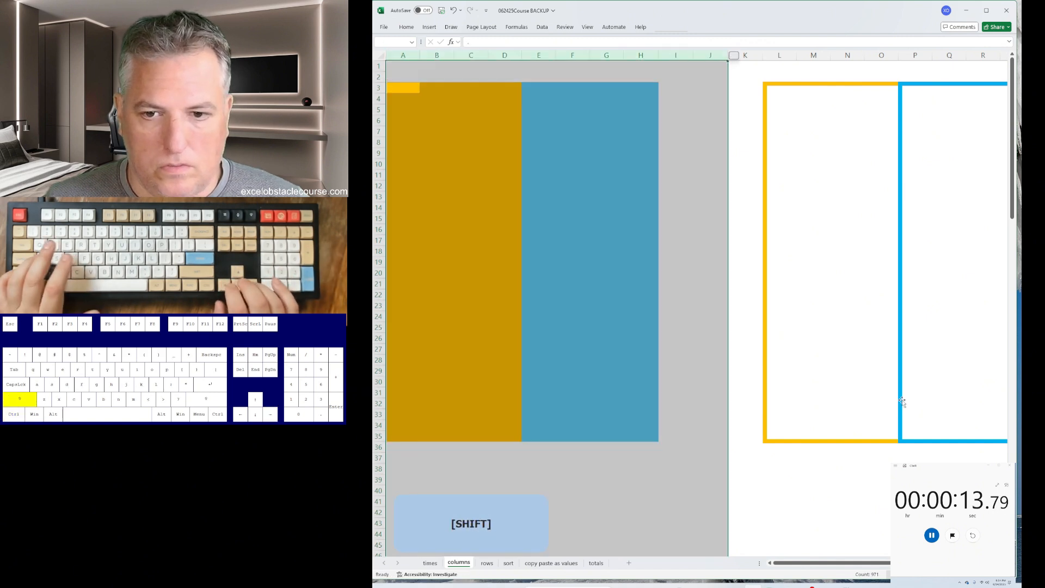
key(ctrl+plus)
Step: On the rows sheet, select all blank cells and delete them, shifting the cells up
key(ctrl+Page_Down)
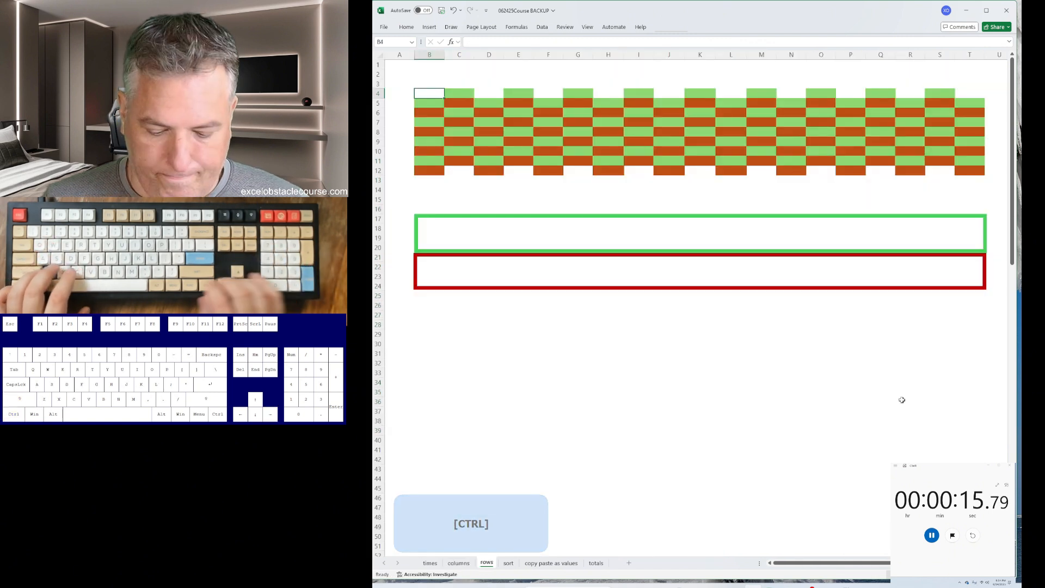
key(ctrl+g)
key(alt+s)
key(k)
key(Return)
key(ctrl+minus)
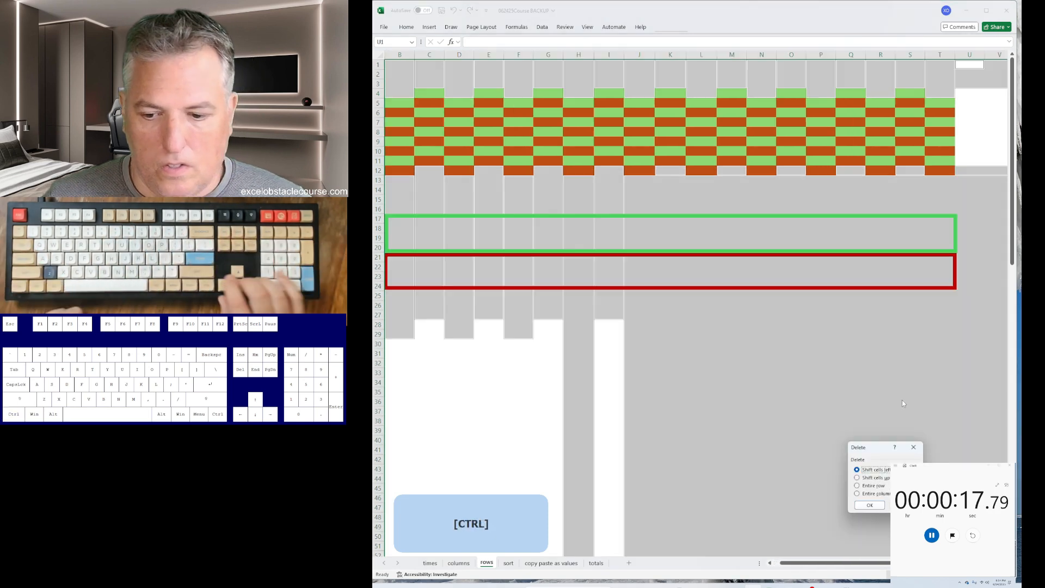
key(Down)
key(Return)
Step: Move the red row 2 down to directly above the last red row of the block
key(ctrl+Up)
key(shift+space)
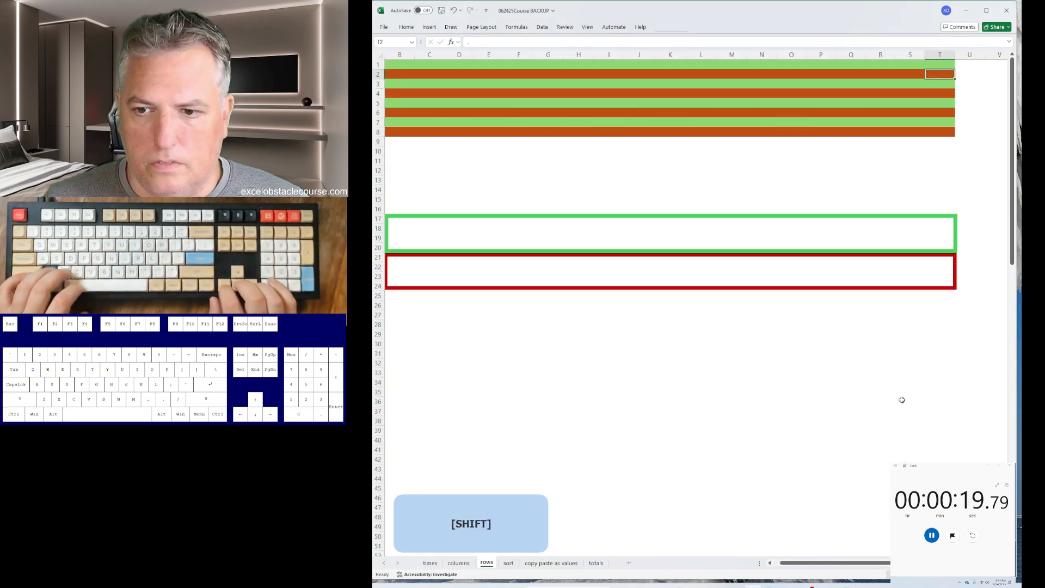
key(ctrl+c)
key(ctrl+Down)
key(shift+space)
key(ctrl+plus)
key(Up)
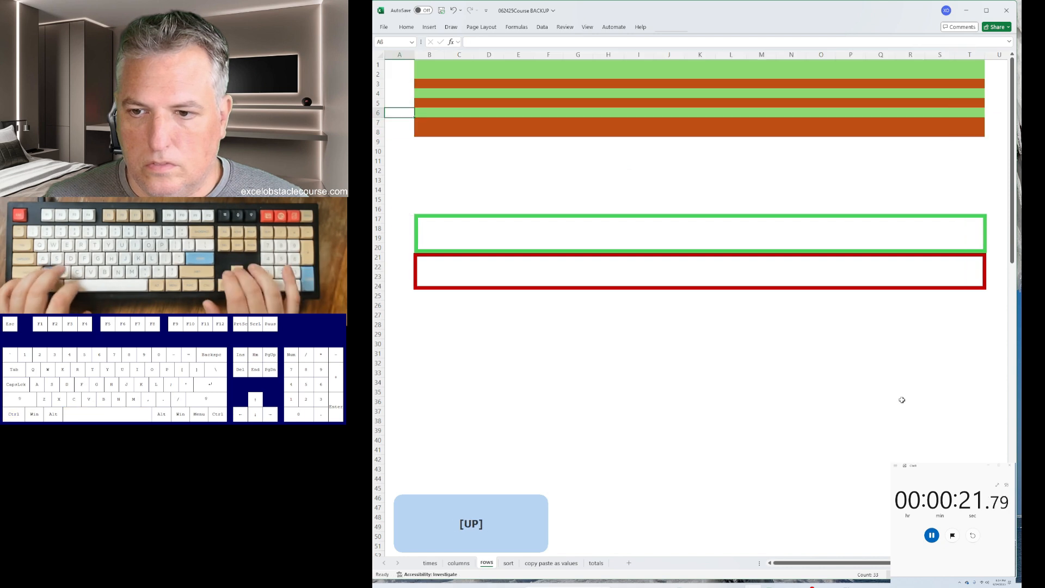
Step: Move the red row 3 down to directly above the last red row of the block
key(shift+space)
key(ctrl+x)
key(Down)
key(Down)
key(Down)
key(Down)
key(Down)
key(shift+space)
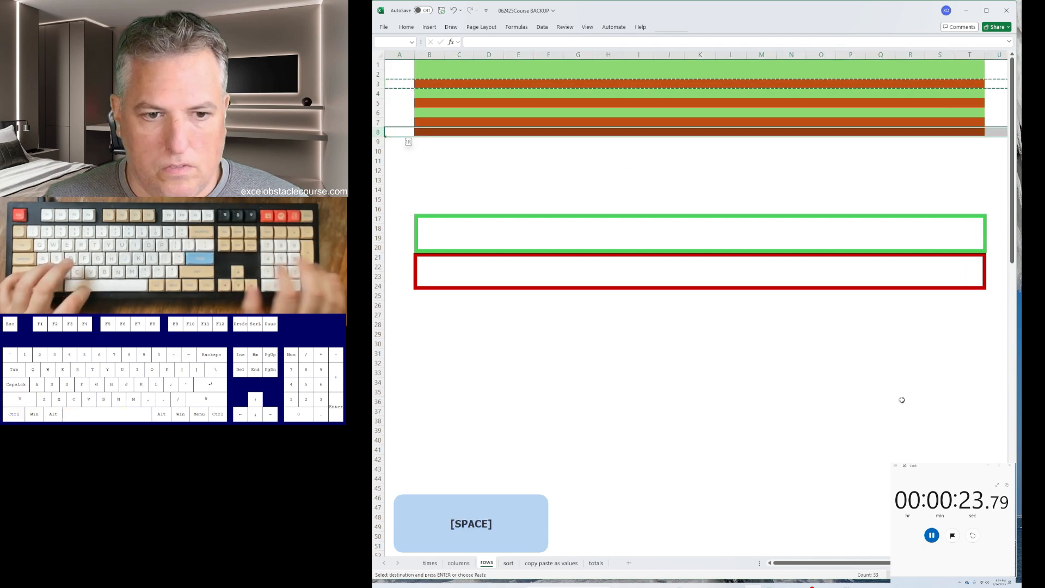
key(ctrl+plus)
Step: Move the remaining separate red row 4 down into the red block, above row 7
key(Up)
key(Up)
key(Up)
key(shift+space)
key(ctrl+x)
key(Down)
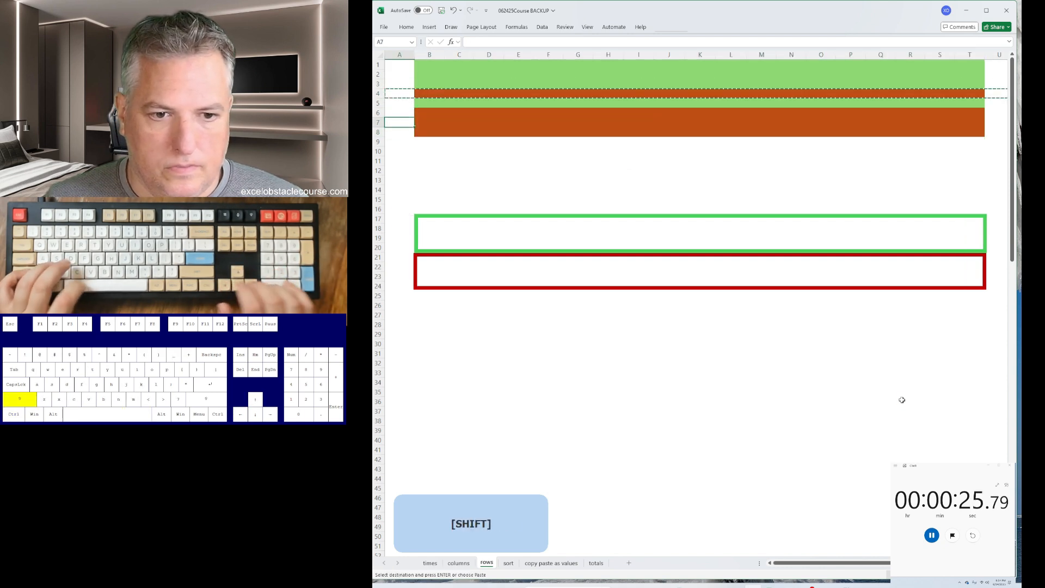
key(shift+space)
key(ctrl+plus)
Step: Insert sixteen rows above row 1 to shift the grouped green and red rows into their matching outlines
key(ctrl+Up)
key(shift+space)
key(ctrl+shift+Down)
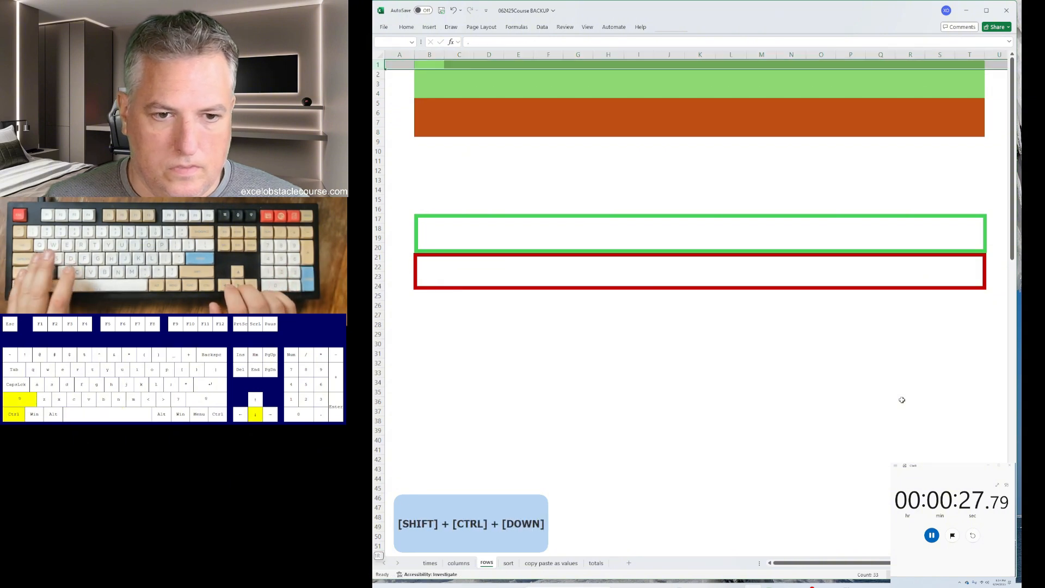
key(Up)
key(shift+space)
key(ctrl+shift+Down)
key(Up)
key(shift+space)
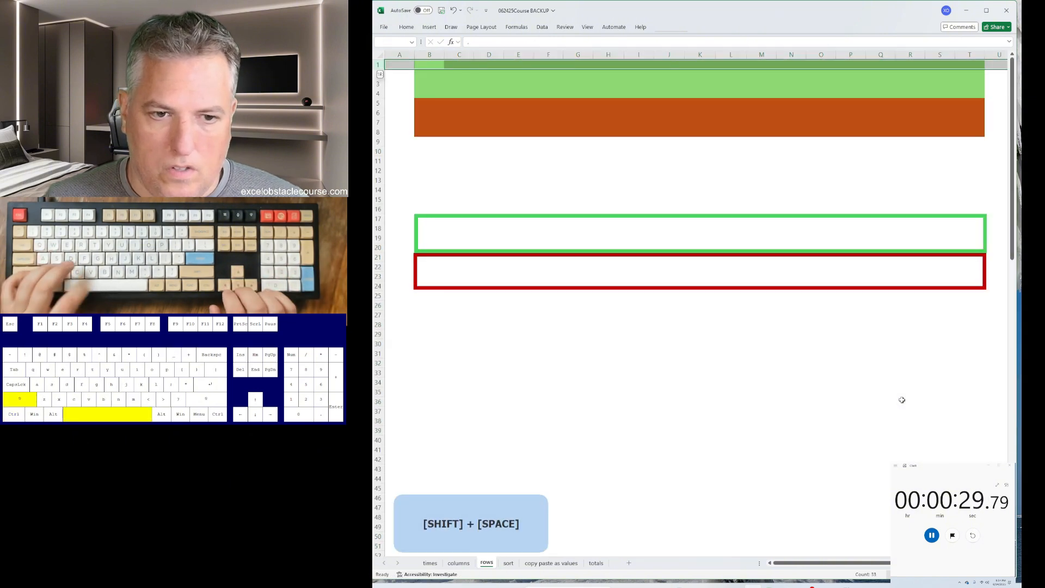
key(shift+Down)
key(shift+Down)
key(shift+Down)
key(shift+Down)
key(shift+Down)
key(shift+Down)
key(shift+Down)
key(shift+Down)
key(shift+Down)
key(shift+Down)
key(shift+Down)
key(shift+Down)
key(shift+Down)
key(shift+Down)
key(shift+Down)
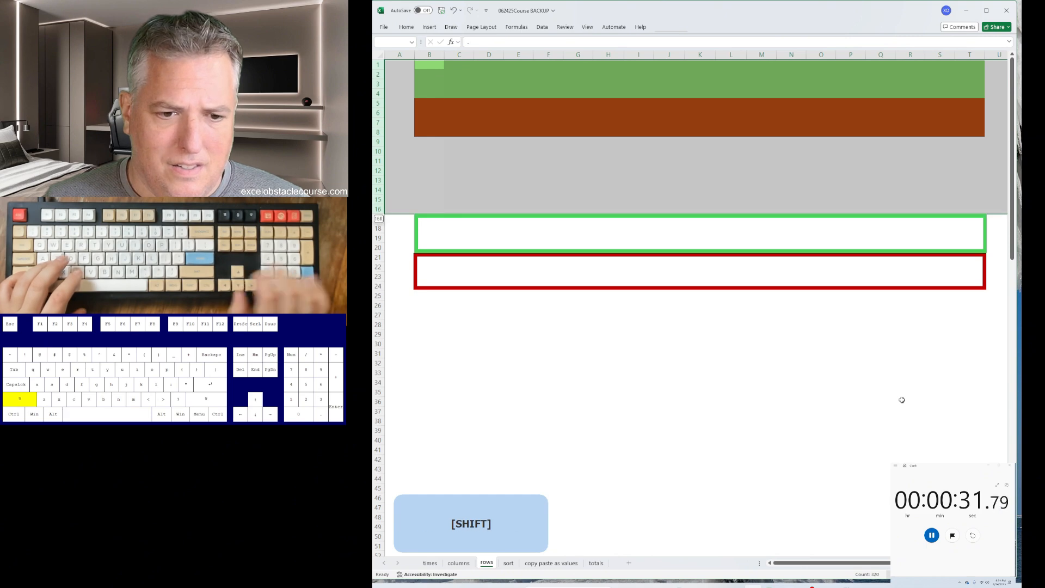
key(ctrl+plus)
Step: On the sort sheet, sort the column B list ascending and the column D list descending
key(ctrl+Page_Down)
key(a)
key(s)
key(a)
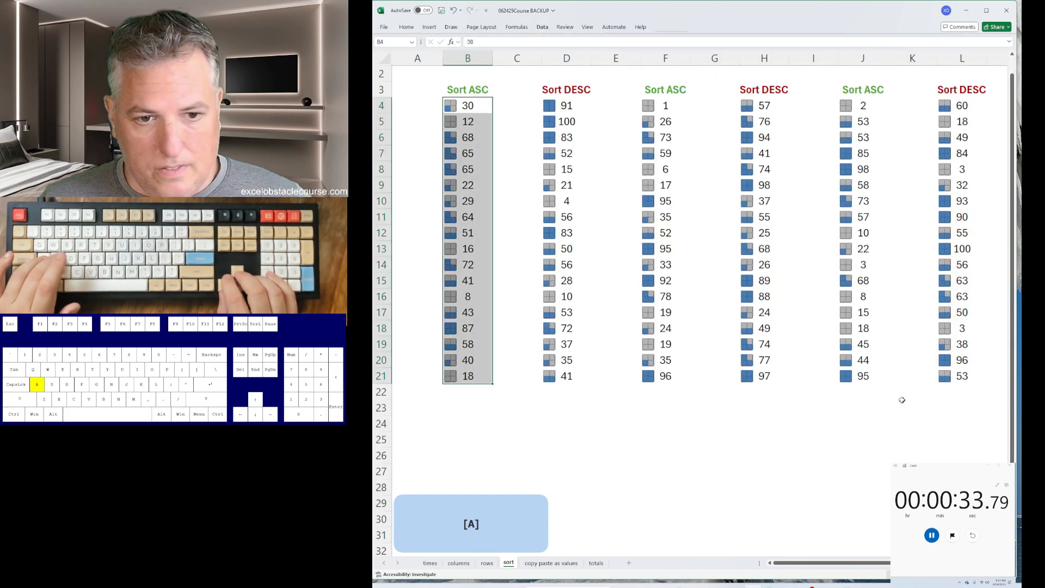
key(Right)
key(Right)
key(alt+a)
key(s)
key(d)
Step: Sort the column F list ascending and the column H list descending
key(alt+a)
key(s)
key(a)
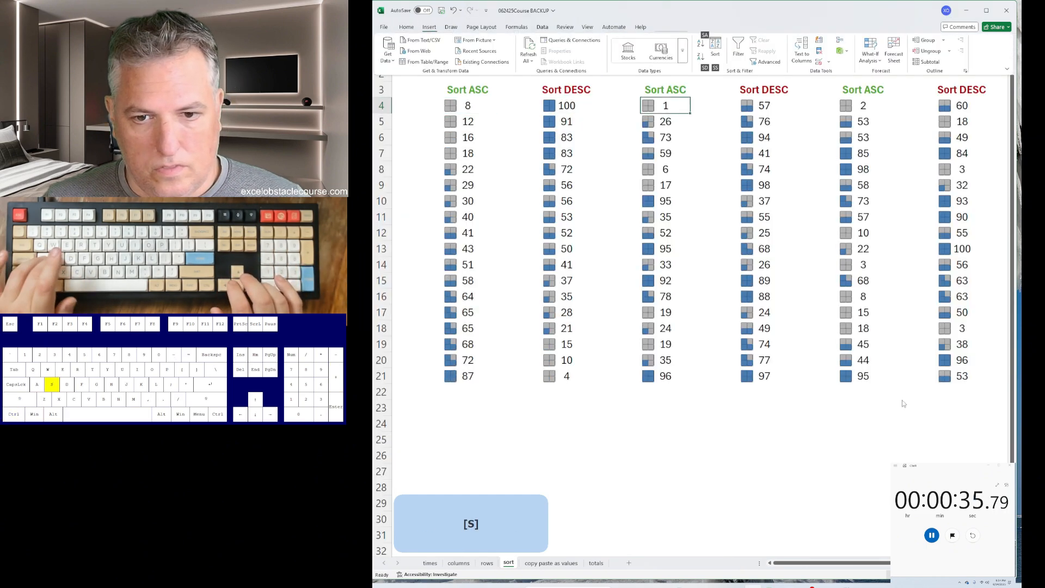
key(ctrl+Right)
key(alt+a)
key(s)
key(d)
Step: Sort the column J list ascending and the column L list descending
key(ctrl+Right)
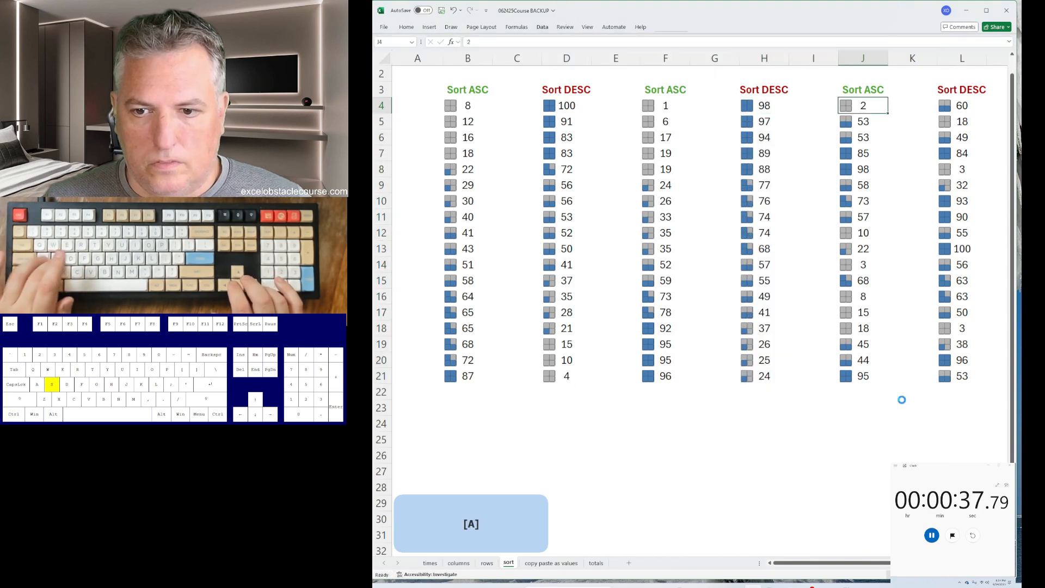
key(alt+a)
key(s)
key(a)
key(ctrl+Right)
key(alt+a)
key(s)
key(d)
Step: On the copy paste as values sheet, copy the red table C5:F13 and paste it as values into the red outline at J18
key(ctrl+Page_Down)
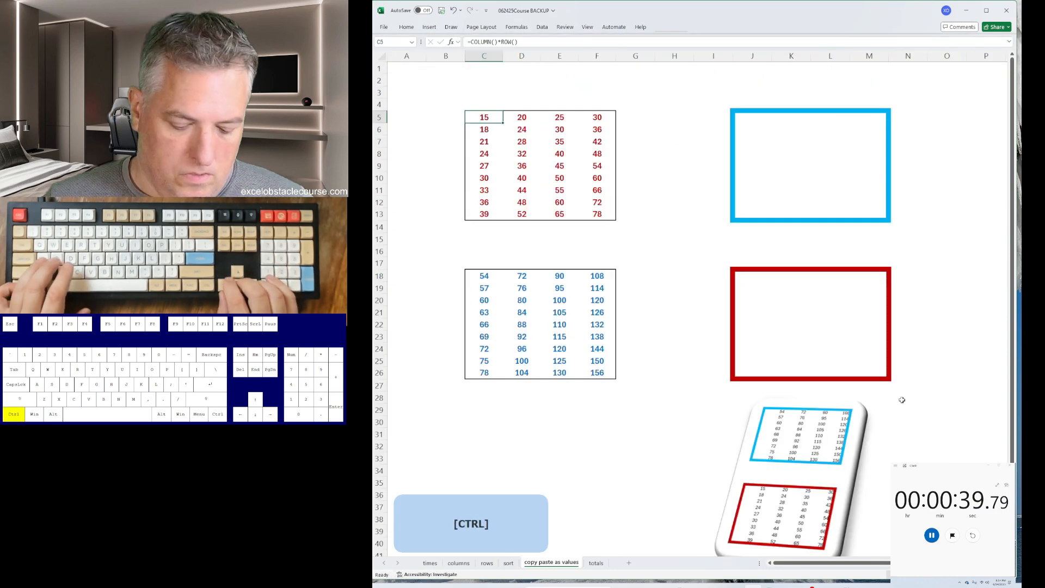
key(ctrl+a)
key(ctrl+c)
key(ctrl+Down)
key(ctrl+Down)
key(Right)
key(Right)
key(Right)
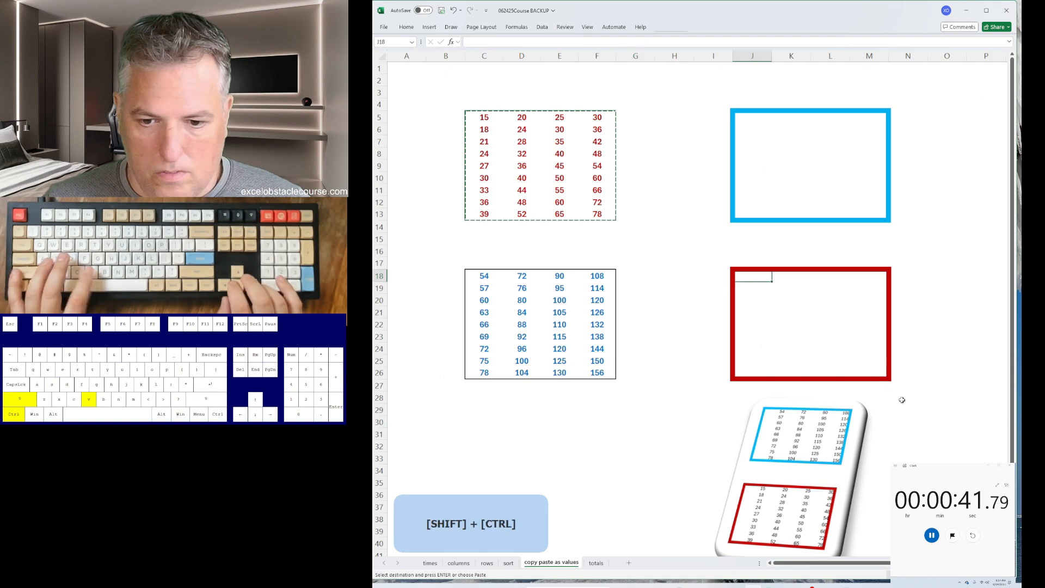
key(ctrl+shift+v)
Step: Copy the blue table C18:F26 and paste it as values into the blue outline at J5
key(ctrl+Left)
key(ctrl+a)
key(ctrl+c)
key(ctrl+Up)
key(ctrl+Up)
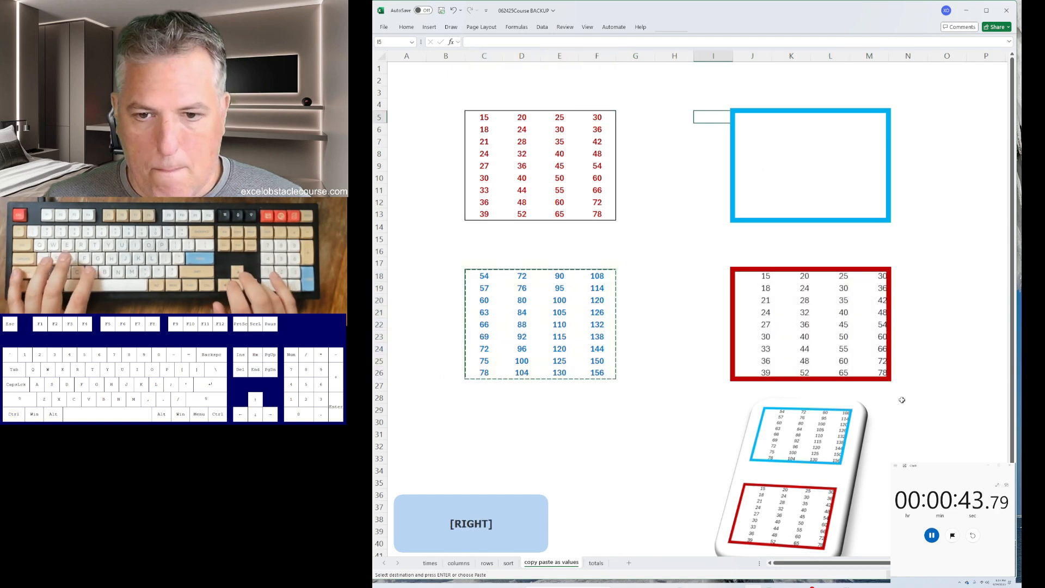
key(Right)
key(ctrl+shift+v)
Step: On the totals sheet, sum only the red numbers B9:B13 in cell B20
key(ctrl+Page_Down)
key(alt+equal)
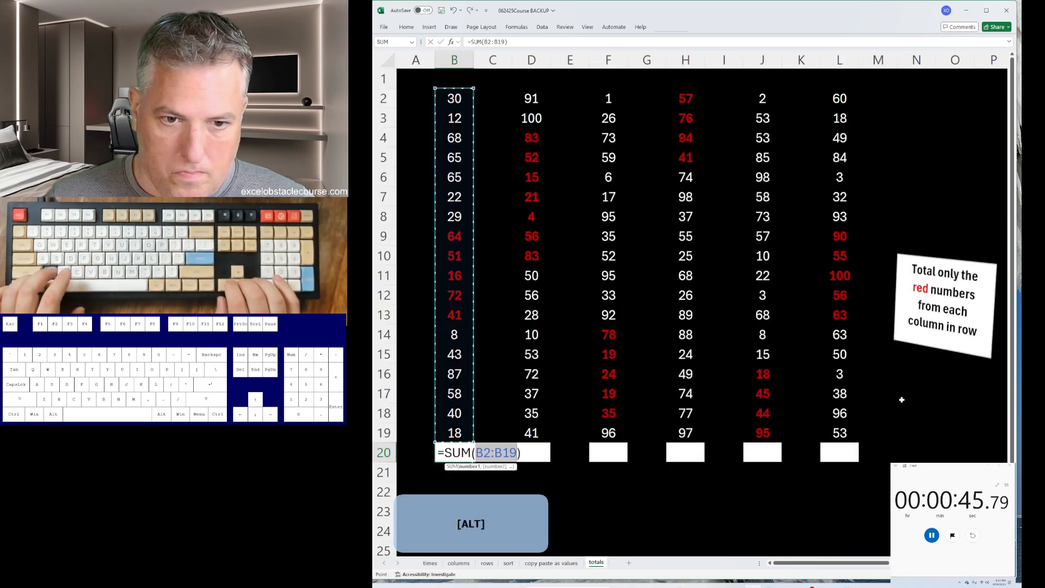
key(Down)
key(Down)
key(Down)
key(shift+Down)
key(Return)
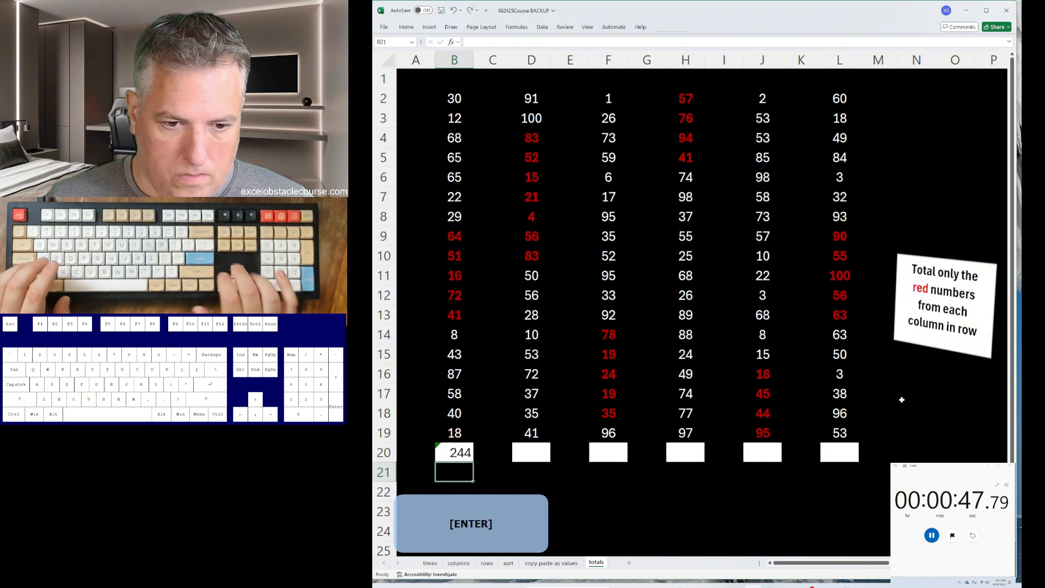
Step: Sum only the red numbers D4:D10 in cell D20
key(Right)
key(Right)
key(alt+equal)
key(Down)
key(Down)
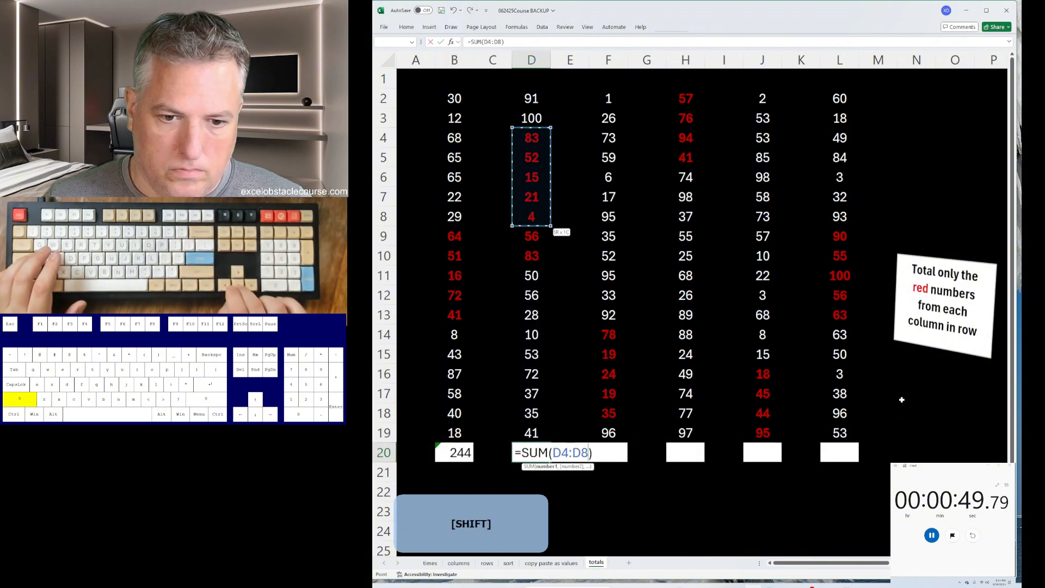
key(shift+Down)
key(shift+Down)
key(Return)
Step: Sum only the red numbers F14:F18 in cell F20
key(Right)
key(Right)
key(alt+equal)
key(ctrl+Down)
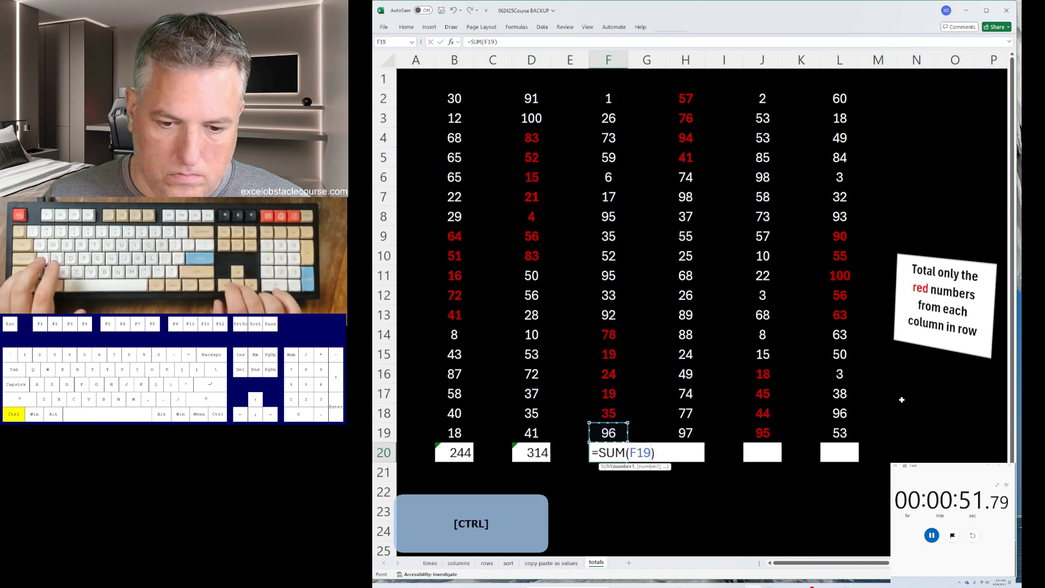
key(Return)
Step: Sum only the red numbers H2:H5 in cell H20
key(Right)
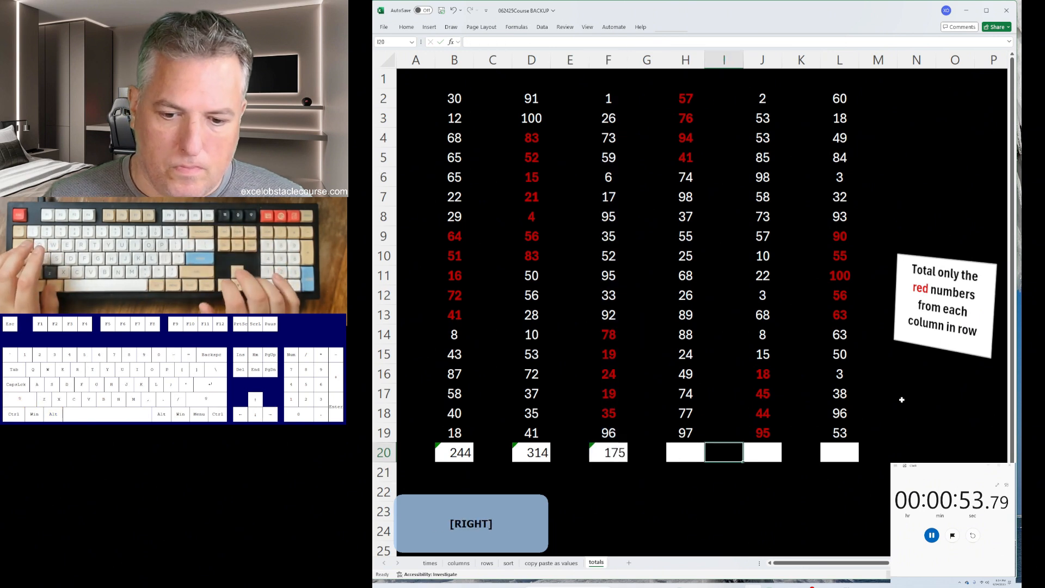
key(alt+equal)
key(Down)
key(Up)
key(shift+Down)
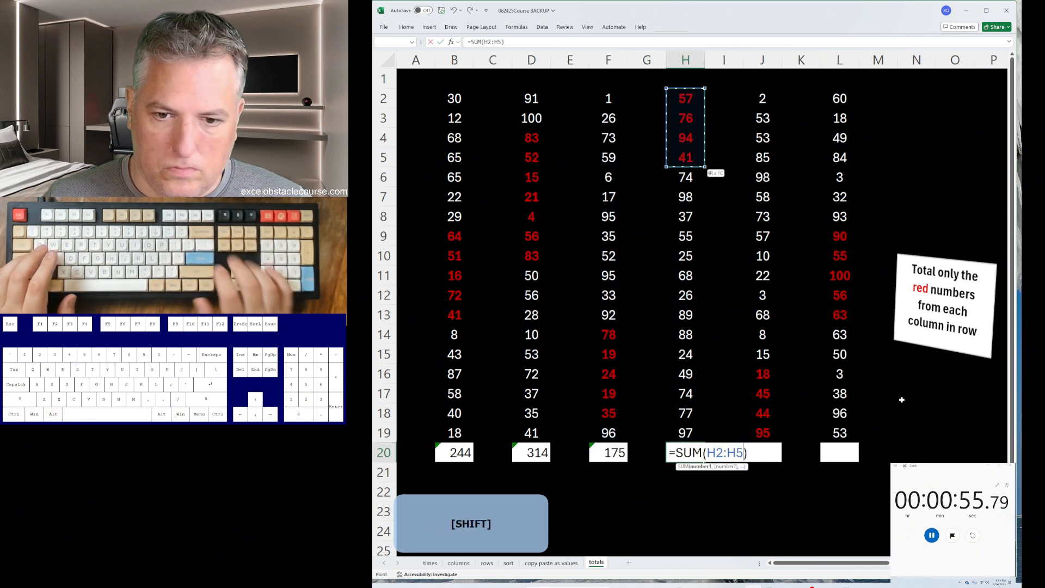
key(Tab)
Step: Sum only the red numbers J16:J19 in cell J20
key(Right)
key(alt+equal)
key(ctrl+Down)
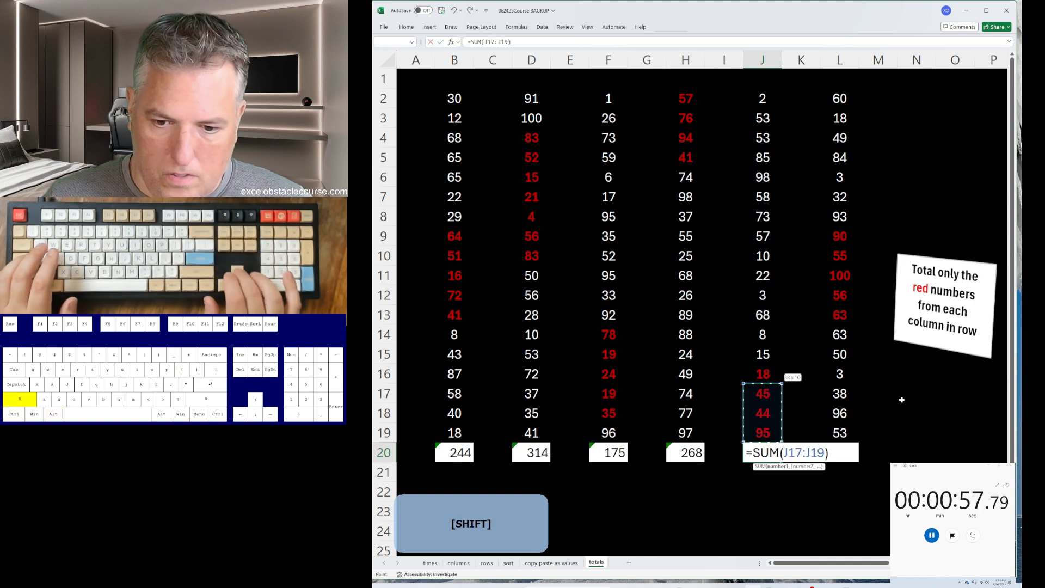
key(Return)
Step: Sum only the red numbers L9:L13 in cell L20
key(Up)
key(Right)
key(Right)
key(alt+equal)
key(Down)
key(Down)
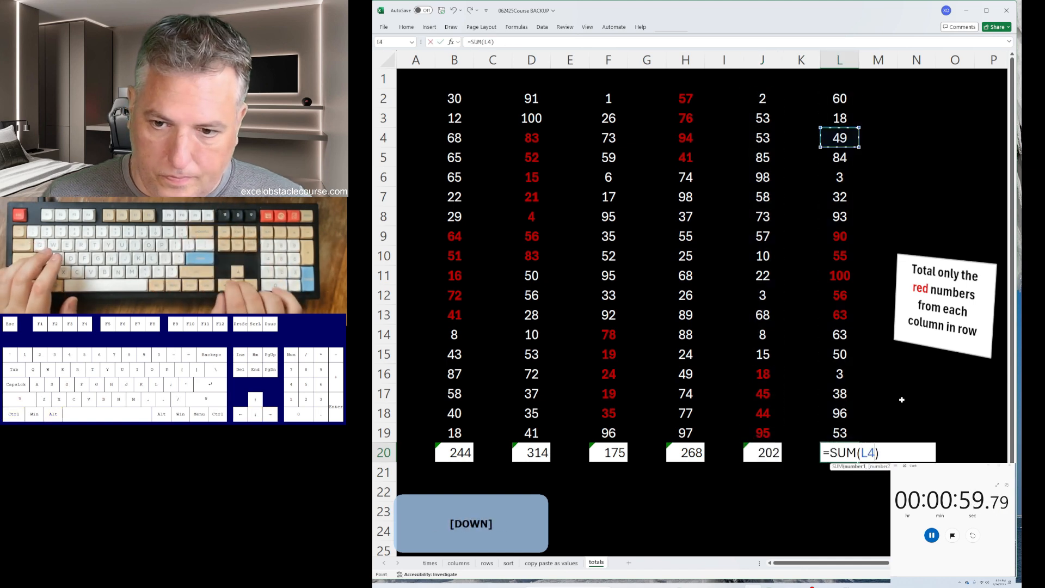
key(Return)
Step: Switch to the stopwatch and stop it to end the timed run
key(alt+Tab)
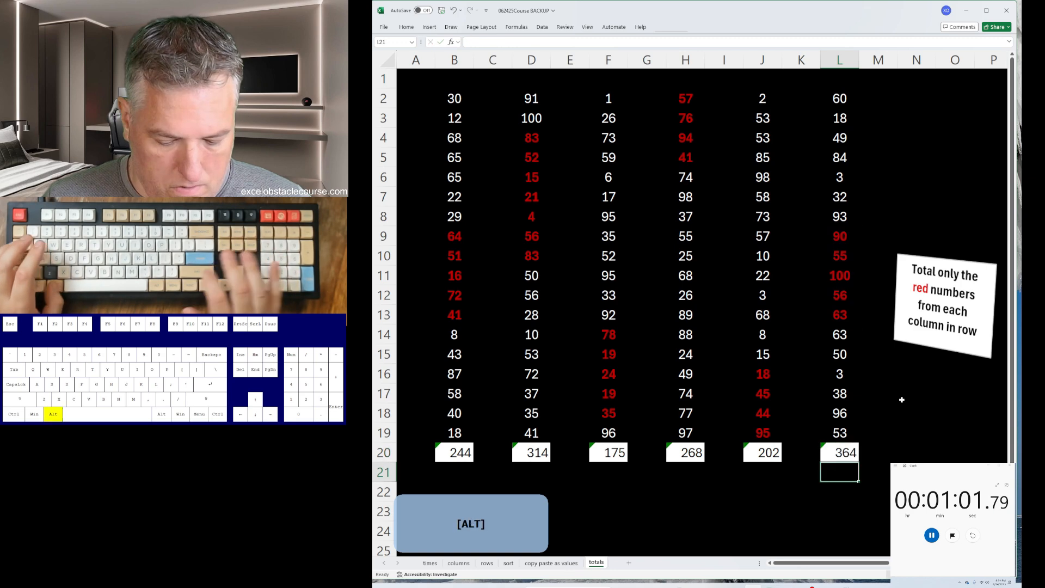
key(space)
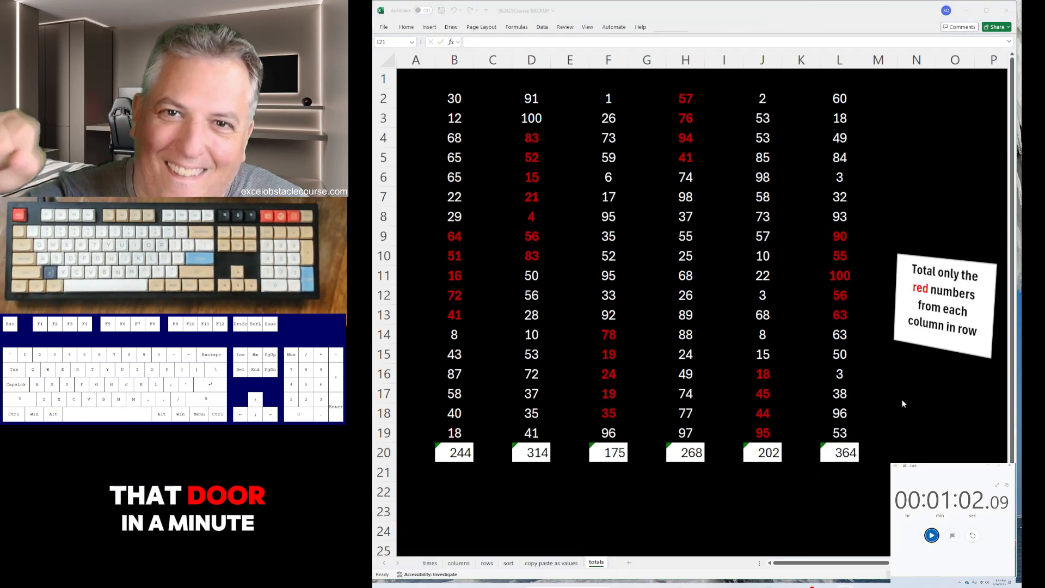
key(ctrl)
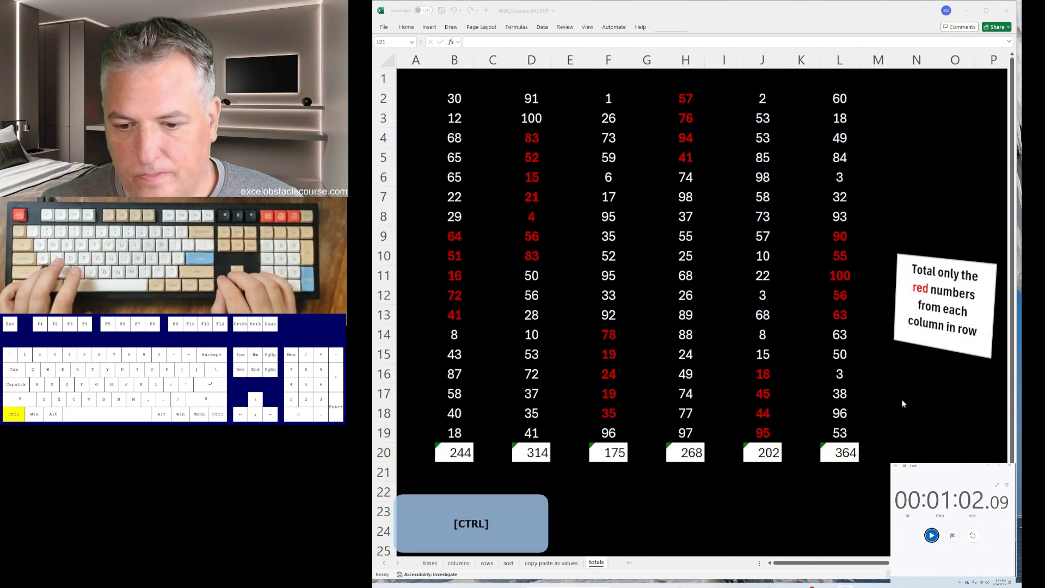
Step: Return to the workbook and undo all of the run's edits, from the totals sheet back through the columns sheet
click(901, 400)
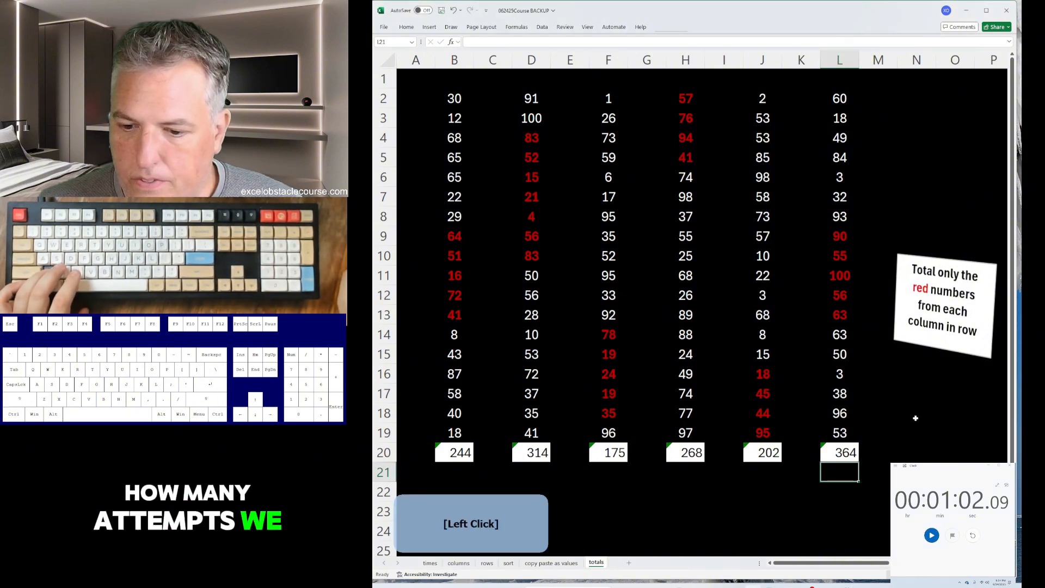
key(ctrl+z)
key(ctrl+z)
key(ctrl+z)
key(ctrl+z)
key(ctrl+z)
key(ctrl+z)
key(ctrl+z)
key(ctrl+z)
key(ctrl+z)
key(ctrl+z)
key(ctrl+z)
key(ctrl+z)
key(ctrl+z)
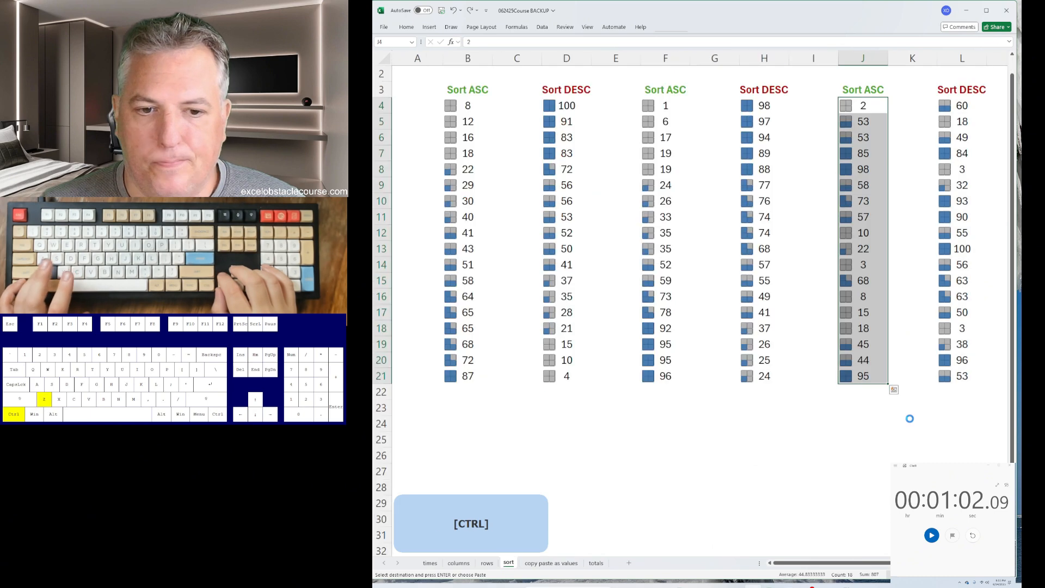
key(ctrl+z)
key(ctrl+z)
key(ctrl+z)
key(ctrl+z)
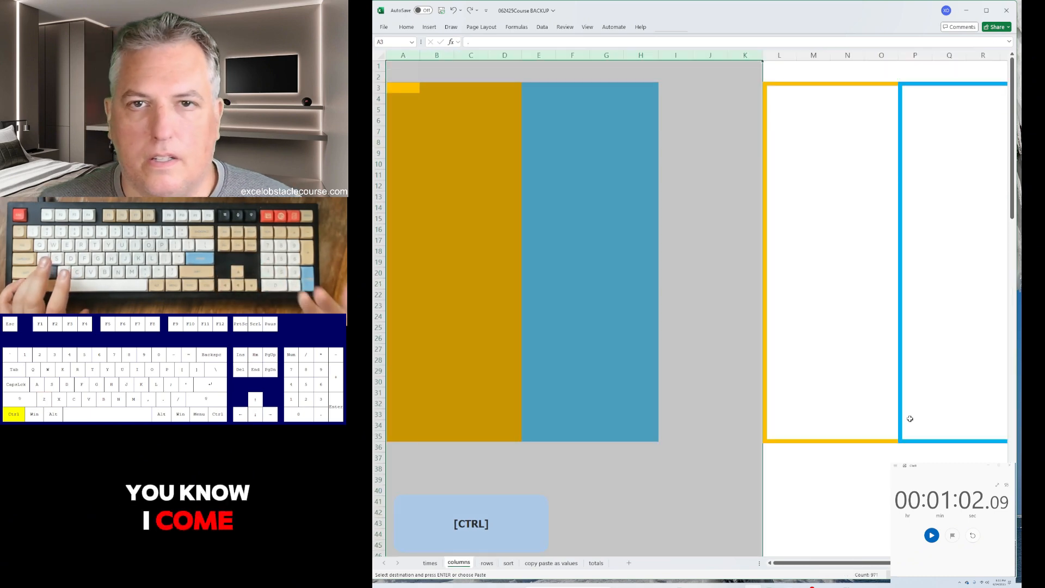
key(ctrl+z)
key(ctrl+z)
key(ctrl+z)
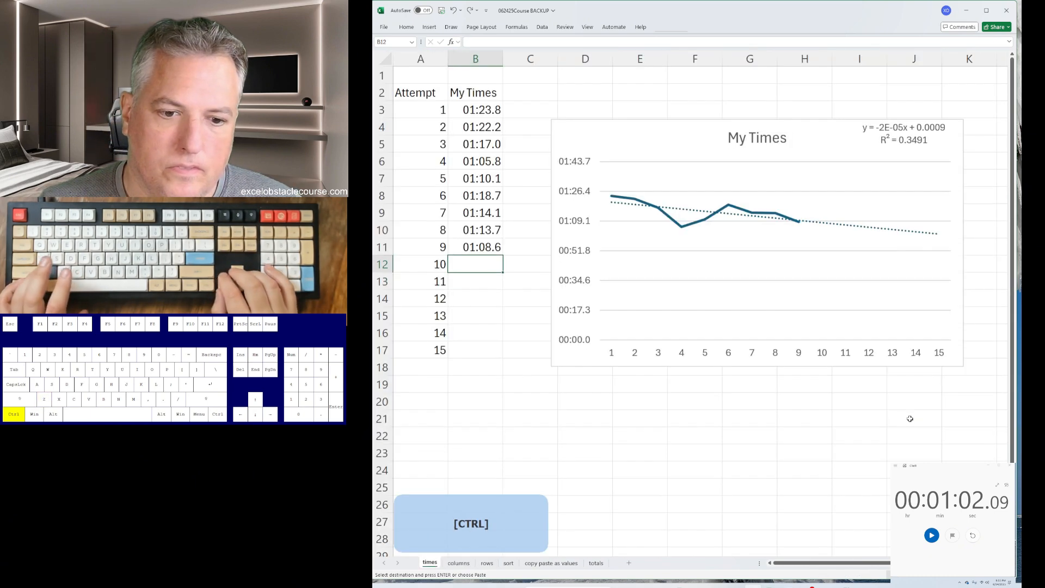
Step: Redo the actions that were undone too far back, returning from the times sheet to the columns sheet
key(ctrl+y)
key(ctrl+y)
key(ctrl+y)
key(ctrl+y)
key(ctrl+y)
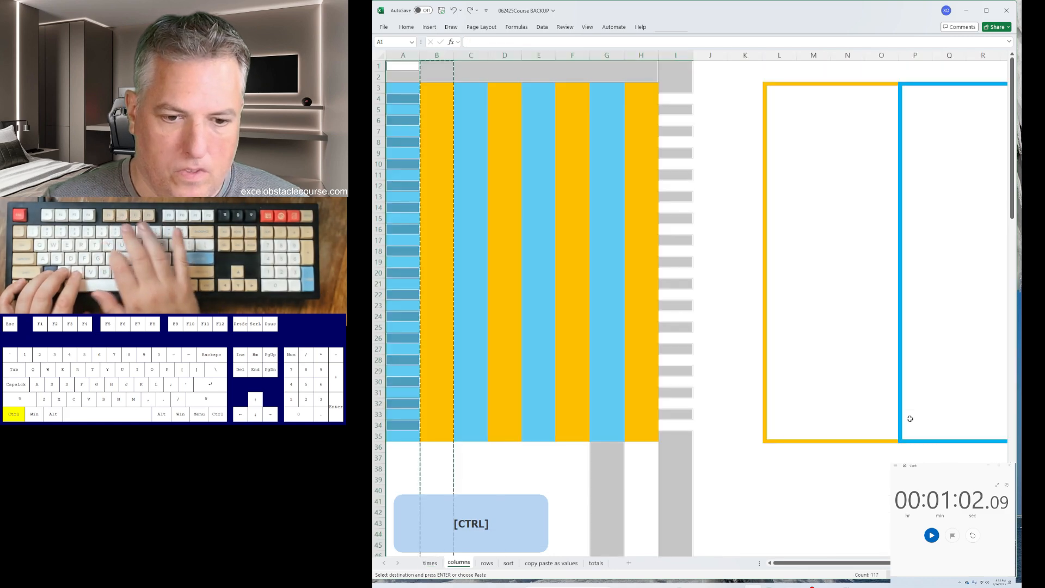
Step: Place the active cell at A3 on the columns sheet and at A1 on the rows sheet
key(Left)
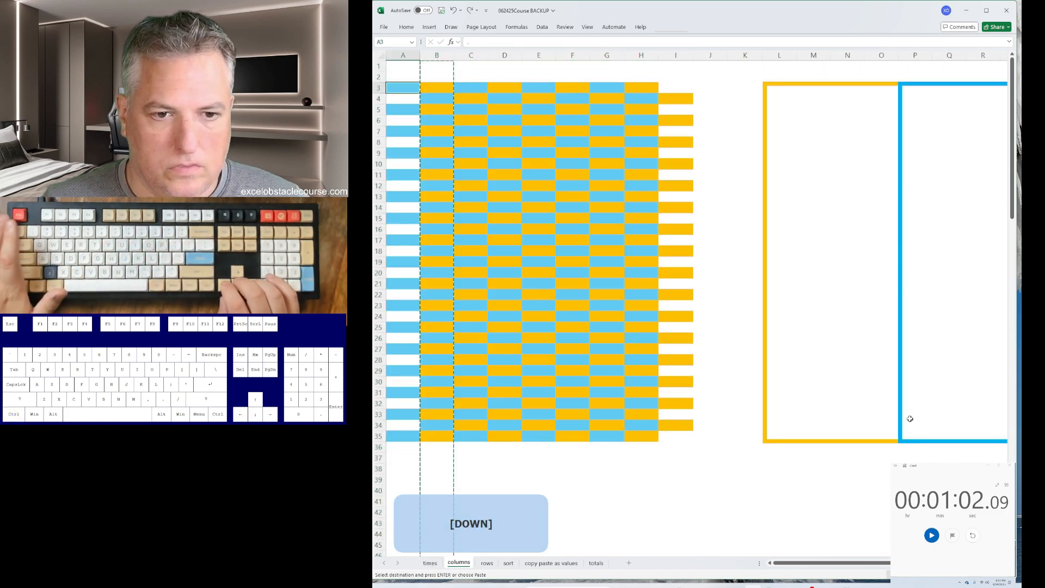
key(ctrl+y)
key(ctrl+y)
key(ctrl+y)
key(ctrl+y)
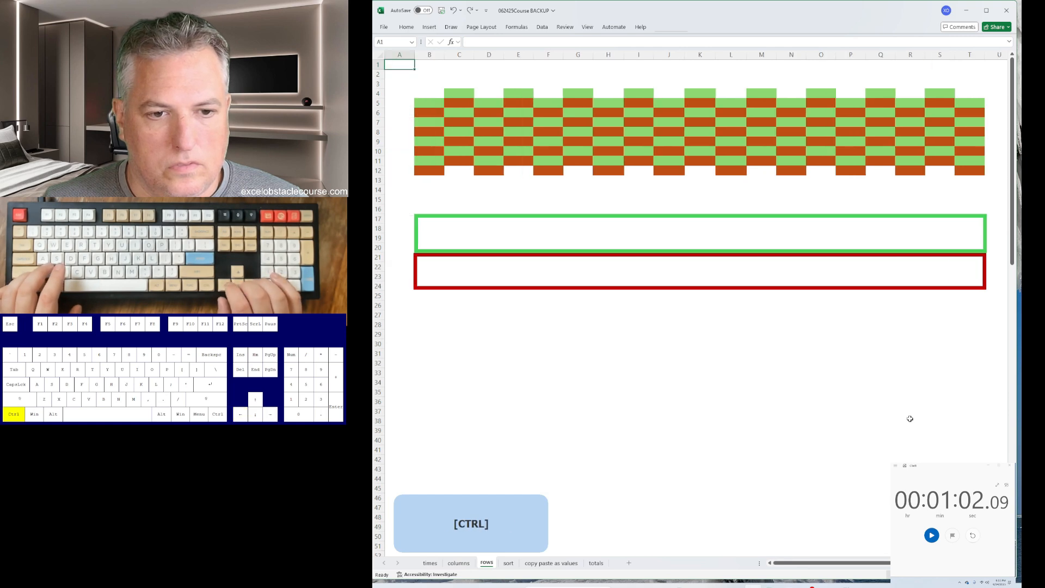
Step: Place the active cell at C5 on the copy paste as values sheet and check the totals sheet
key(ctrl+y)
key(ctrl+y)
key(ctrl+y)
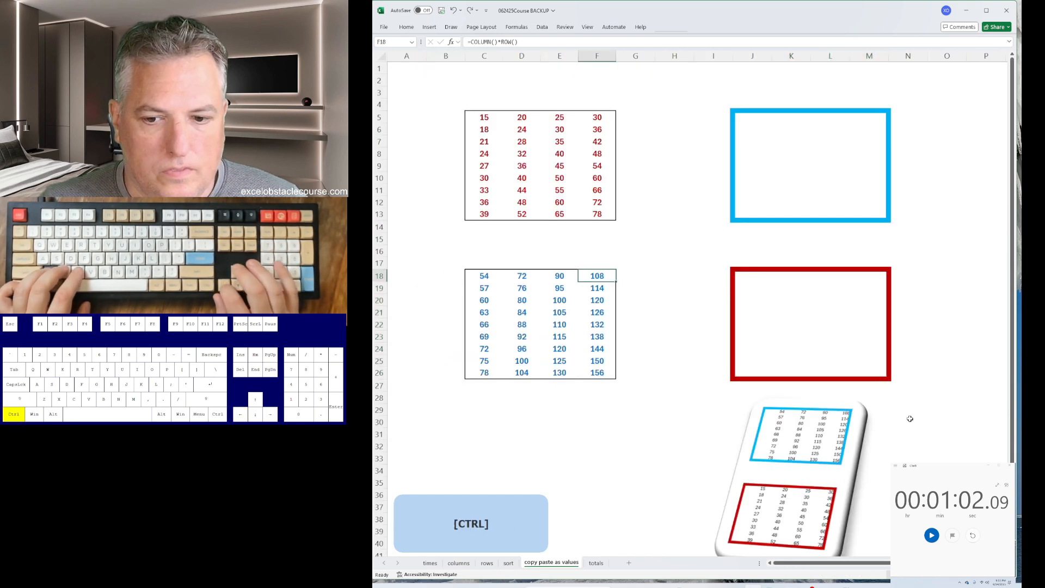
key(ctrl+Up)
key(ctrl+Page_Down)
key(ctrl+Page_Up)
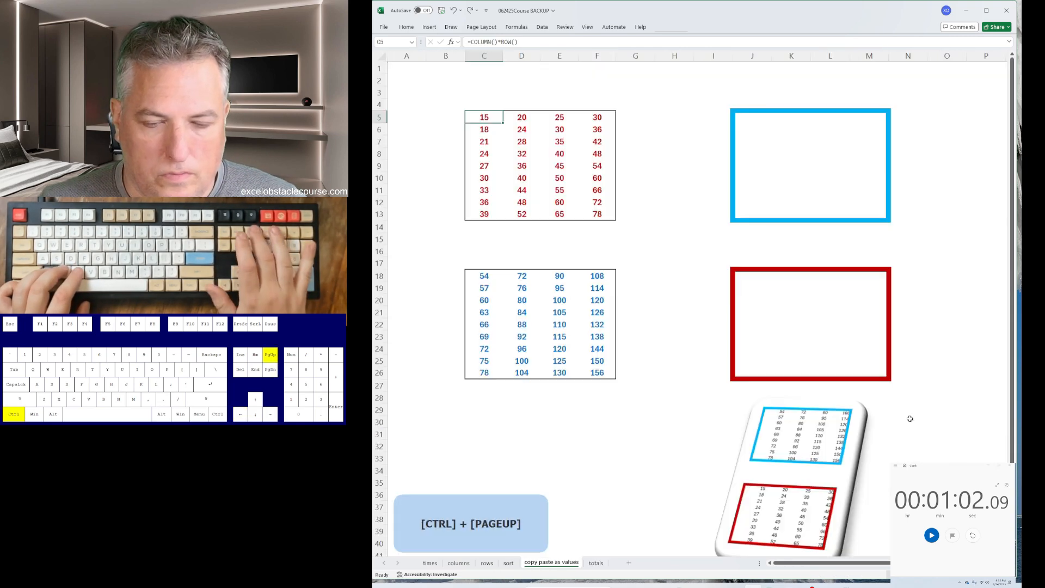
Step: Log 1:02.09 as the time for attempt 12 on the times sheet
key(ctrl+Page_Up)
key(ctrl+Page_Up)
key(ctrl+Page_Up)
key(ctrl+Page_Up)
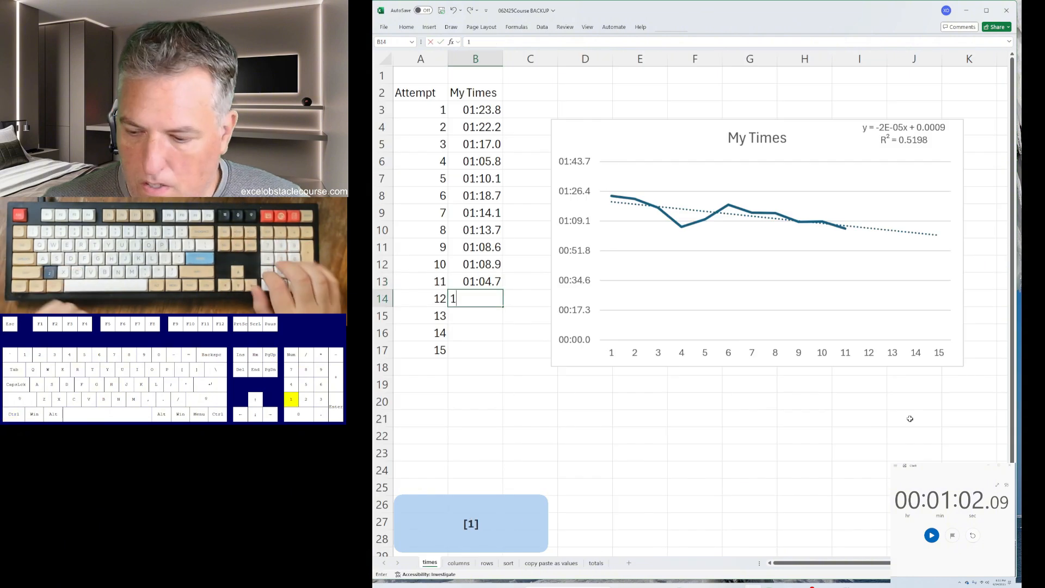
text(1:02.09)
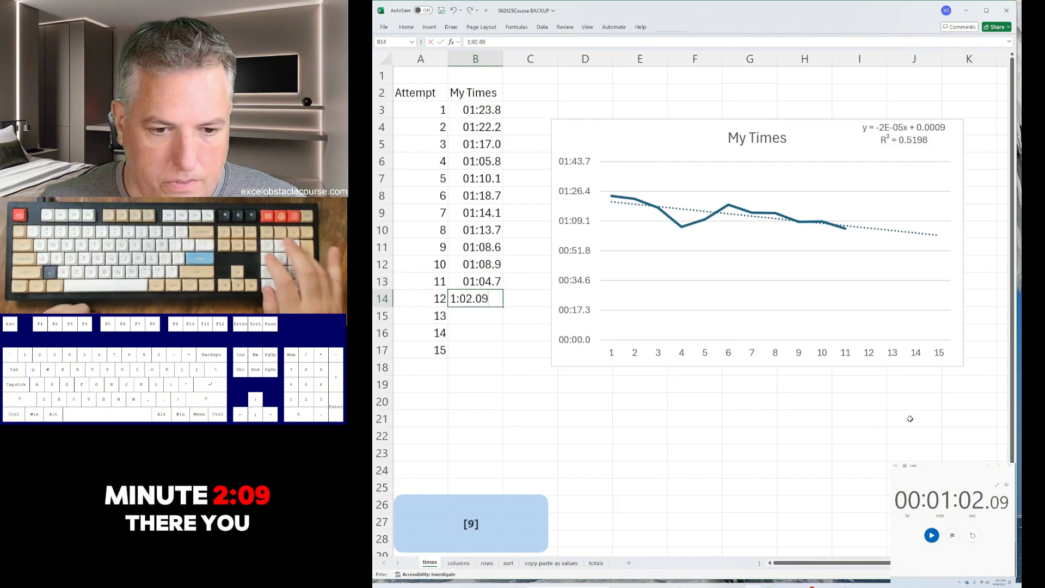
key(Return)
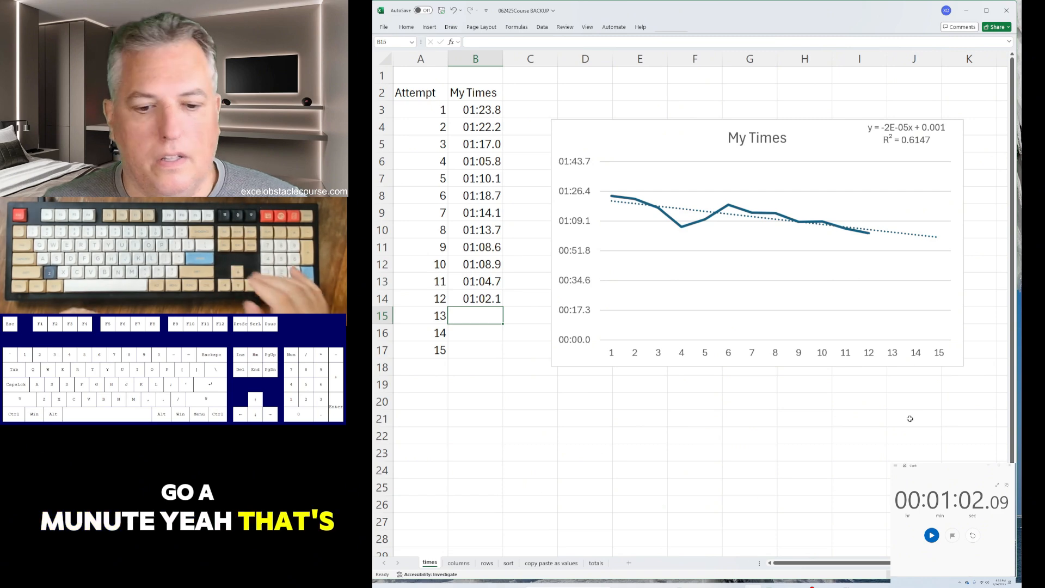
Step: Look through the obstacle sheets up to the totals sheet and return to the times sheet
key(ctrl+Page_Down)
key(ctrl+Page_Down)
key(ctrl+Page_Down)
key(ctrl+Page_Down)
key(ctrl+Page_Down)
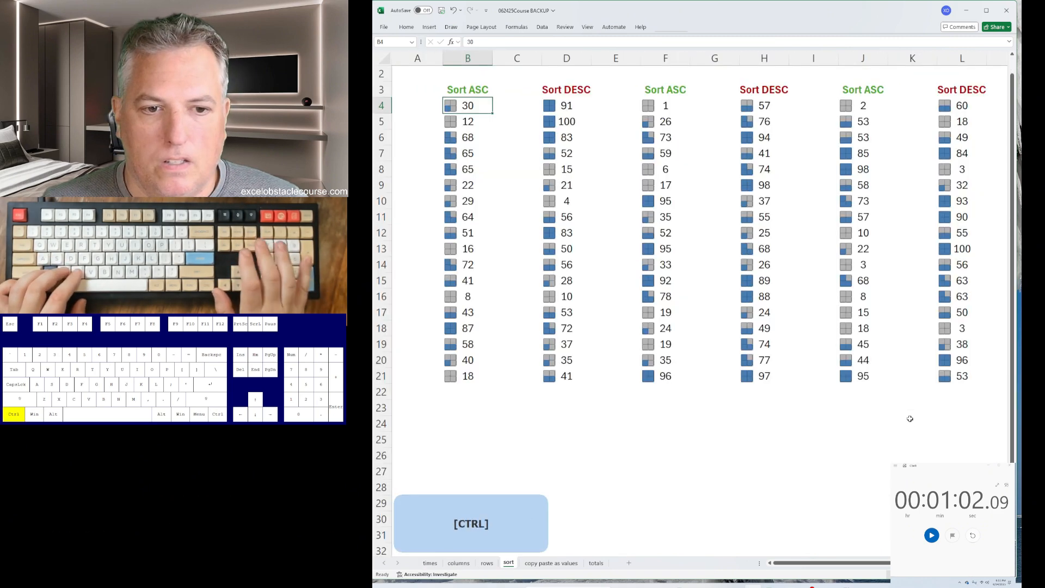
key(ctrl+Page_Up)
key(ctrl+Page_Up)
key(ctrl+Page_Up)
key(ctrl+Page_Up)
key(ctrl+Page_Up)
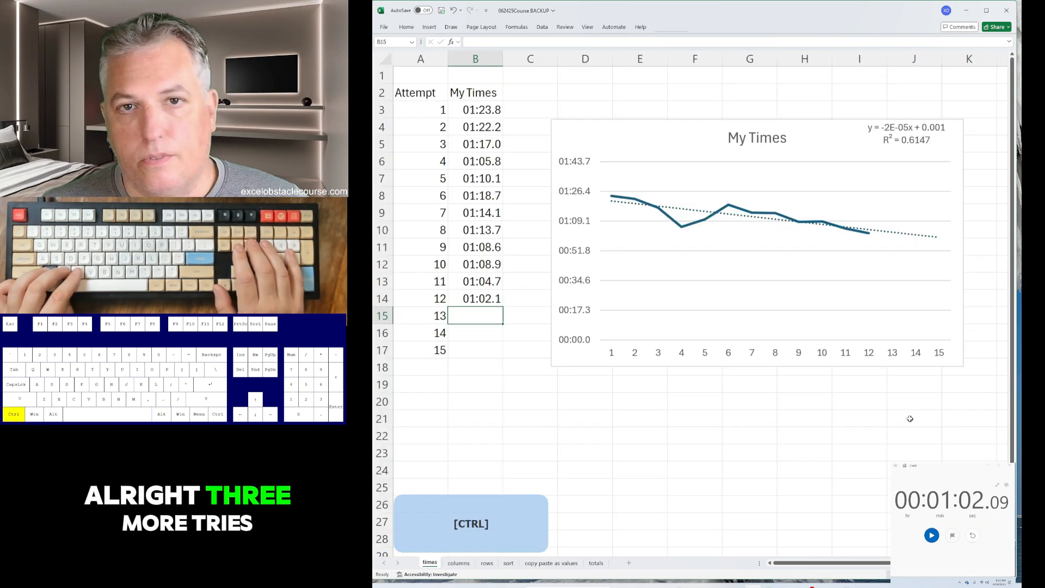
Step: Open the columns sheet, reset the stopwatch, start it for the next attempt and return to the workbook
key(ctrl+Page_Down)
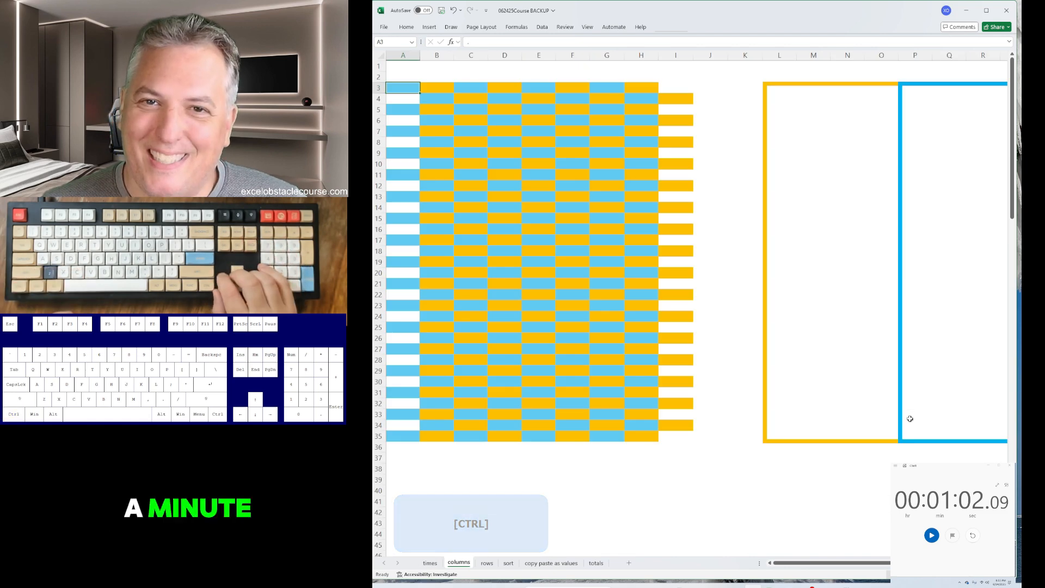
key(alt+Tab)
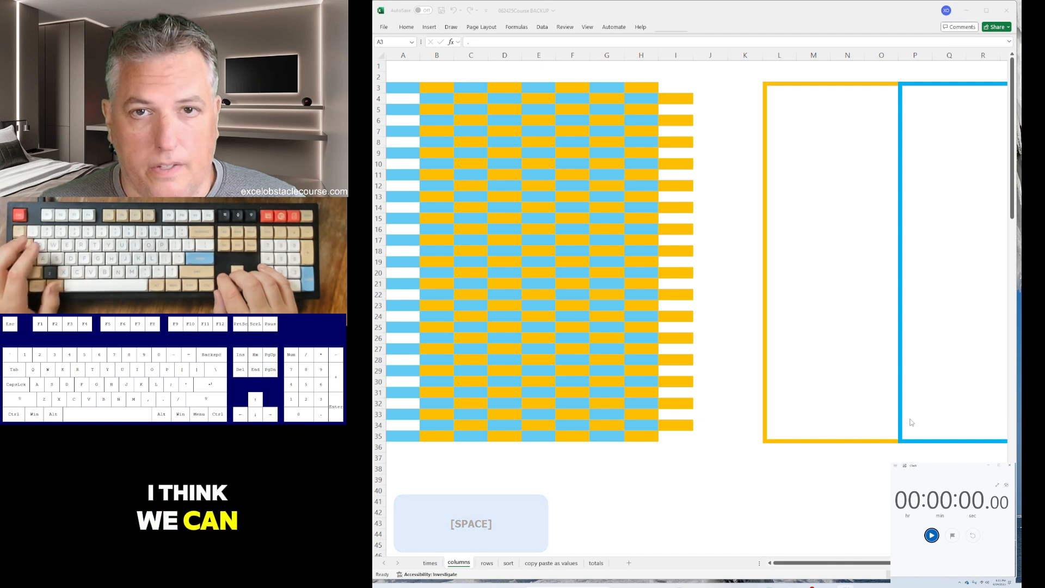
key(alt+Tab)
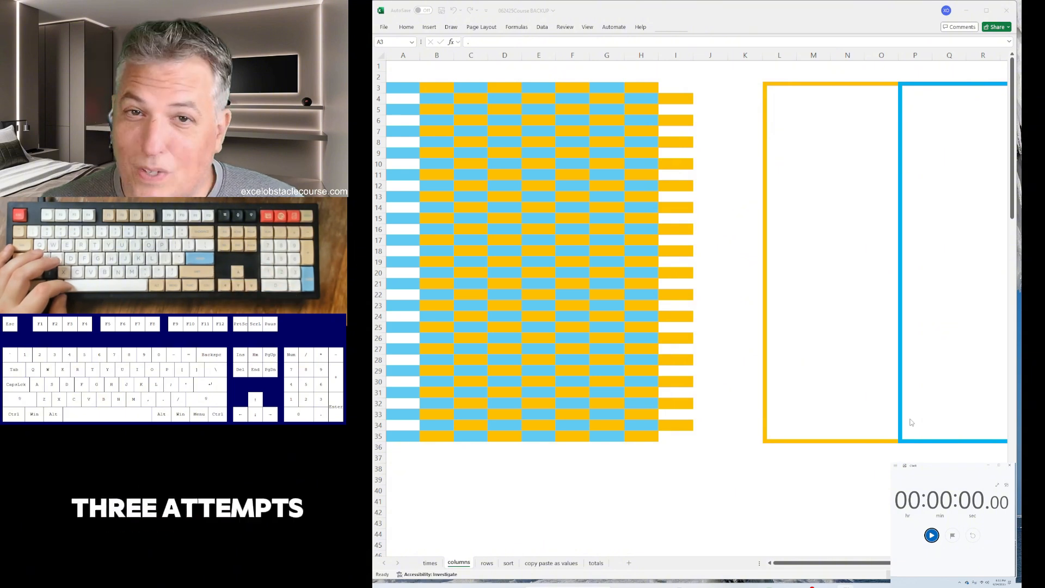
key(space)
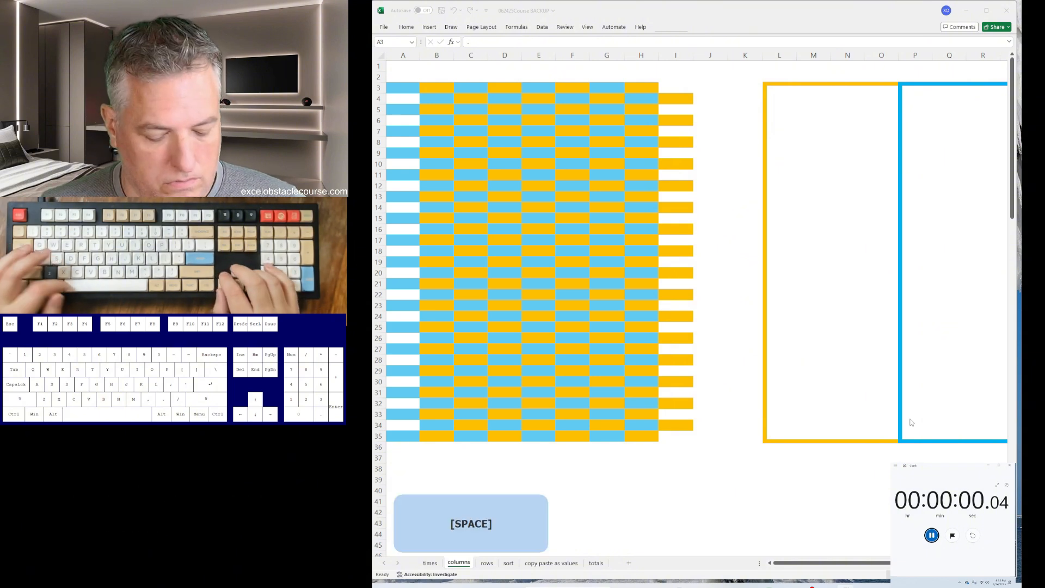
key(alt+Tab)
Step: Select all blank cells on the columns sheet with Go To Special and delete them to align the coloured columns
key(ctrl+g)
key(alt+s)
key(alt+k)
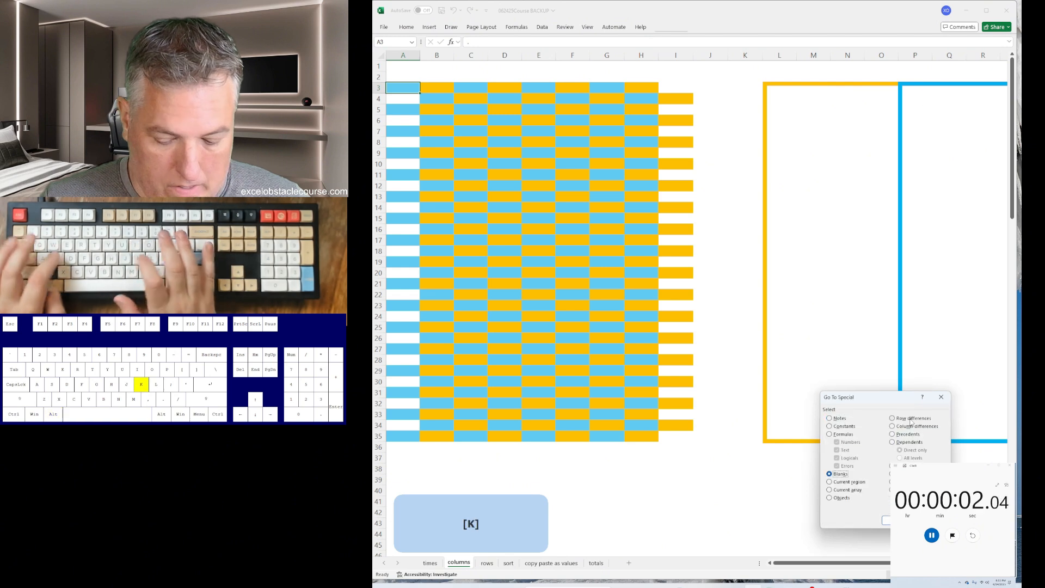
key(Return)
key(ctrl+minus)
key(Return)
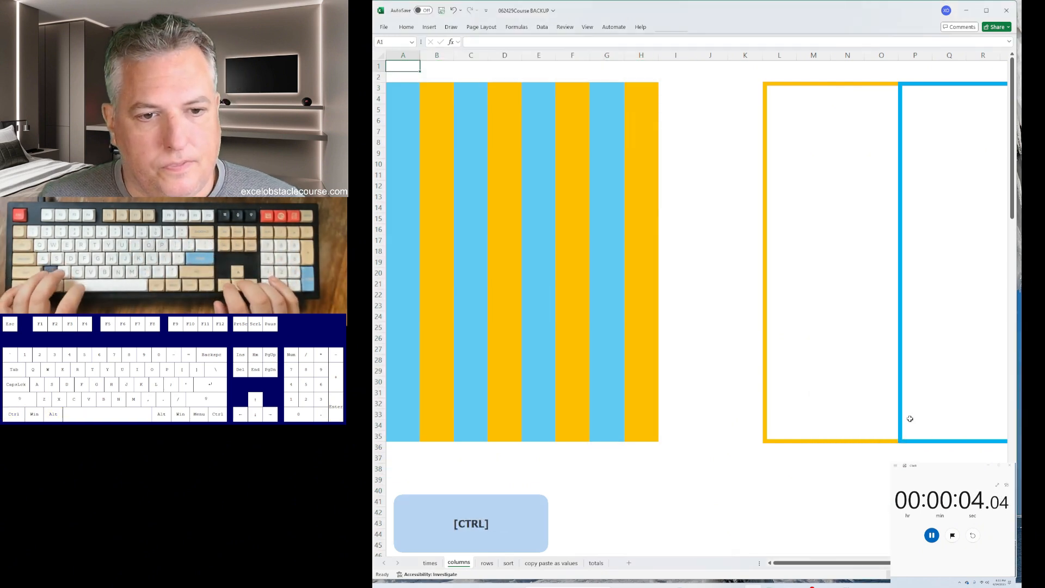
Step: Cut the orange columns B and D one after the other and insert each before column A
key(ctrl+space)
key(Right)
key(Right)
key(Right)
key(Right)
key(ctrl+space)
key(Left)
key(ctrl+space)
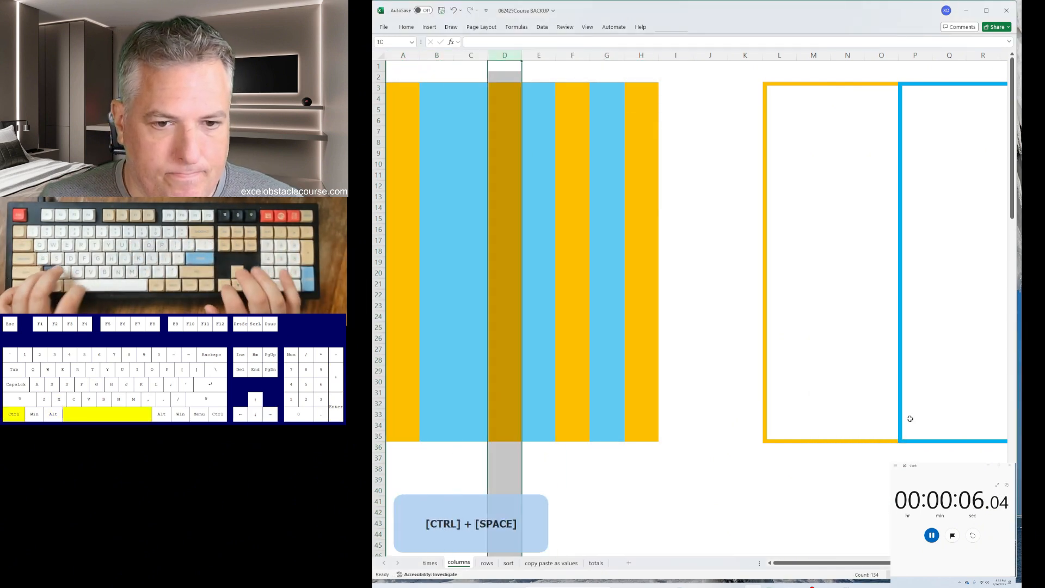
key(ctrl+x)
key(ctrl+Left)
key(ctrl+space)
key(ctrl+plus)
Step: Cut the orange column F and insert it before column A
key(Right)
key(ctrl+space)
key(ctrl+x)
key(ctrl+Left)
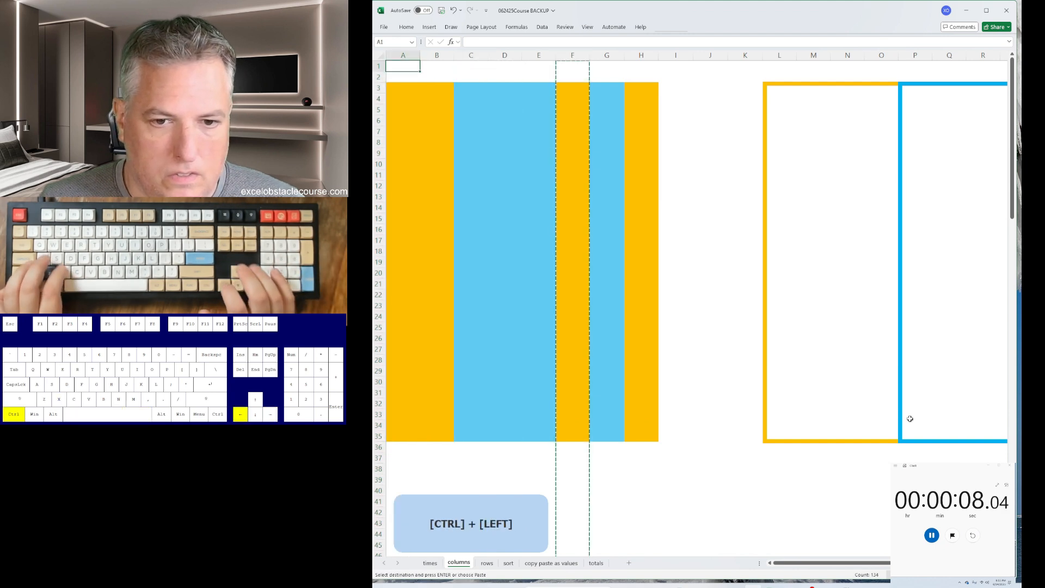
key(ctrl+space)
key(ctrl+plus)
Step: Cut the last orange column, H, and insert it before column A
key(Right)
key(Down)
key(Down)
key(ctrl+Right)
key(ctrl+space)
key(ctrl+x)
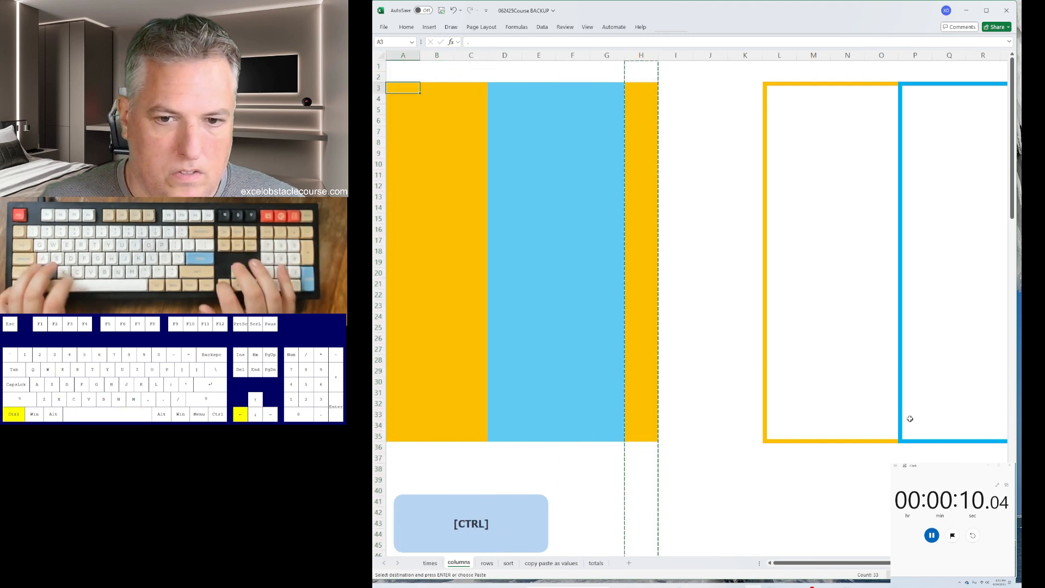
key(ctrl+Left)
key(ctrl+space)
key(ctrl+plus)
Step: Insert eleven columns at column A to shift the grouped colour columns into the outlined frames starting at column L
key(Down)
key(ctrl+space)
key(ctrl+shift+Right)
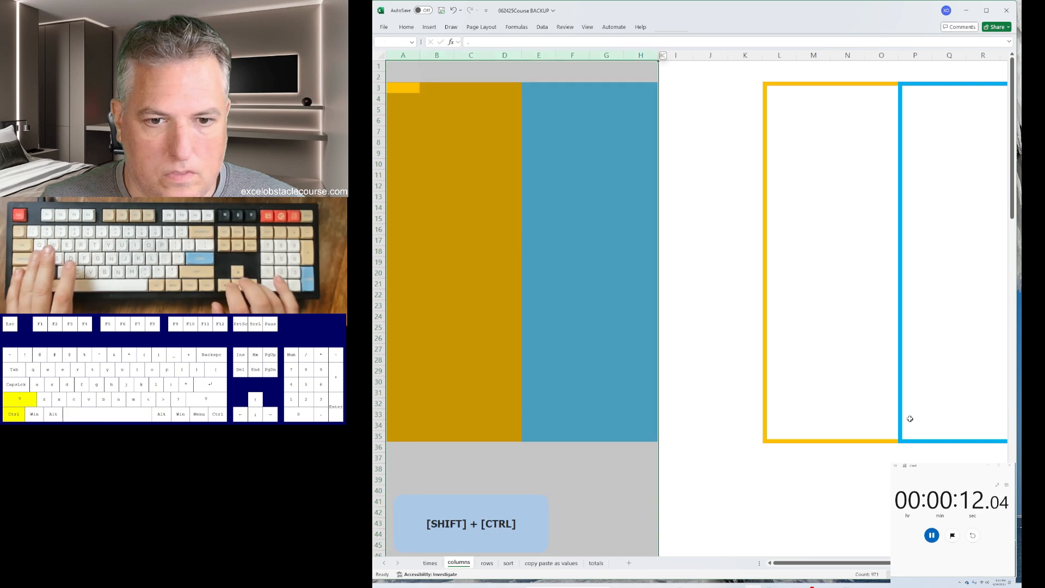
key(shift+Right)
key(shift+Right)
key(shift+Right)
key(ctrl+minus)
Step: Select the blank cells on the rows sheet with Go To Special and delete them, shifting cells up
key(ctrl+Page_Down)
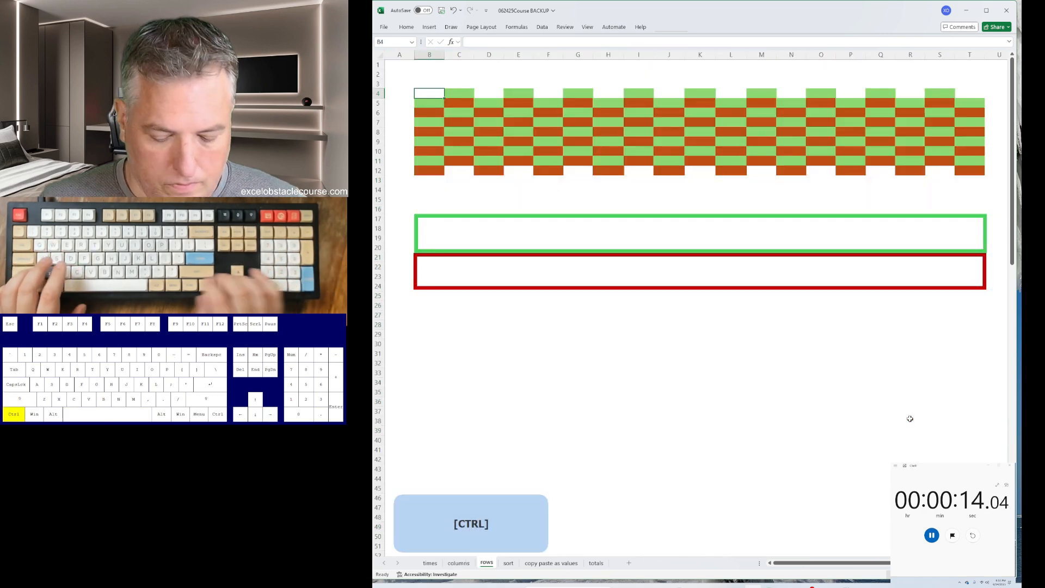
key(ctrl+g)
key(alt+s)
key(k)
key(Return)
key(ctrl+minus)
key(Down)
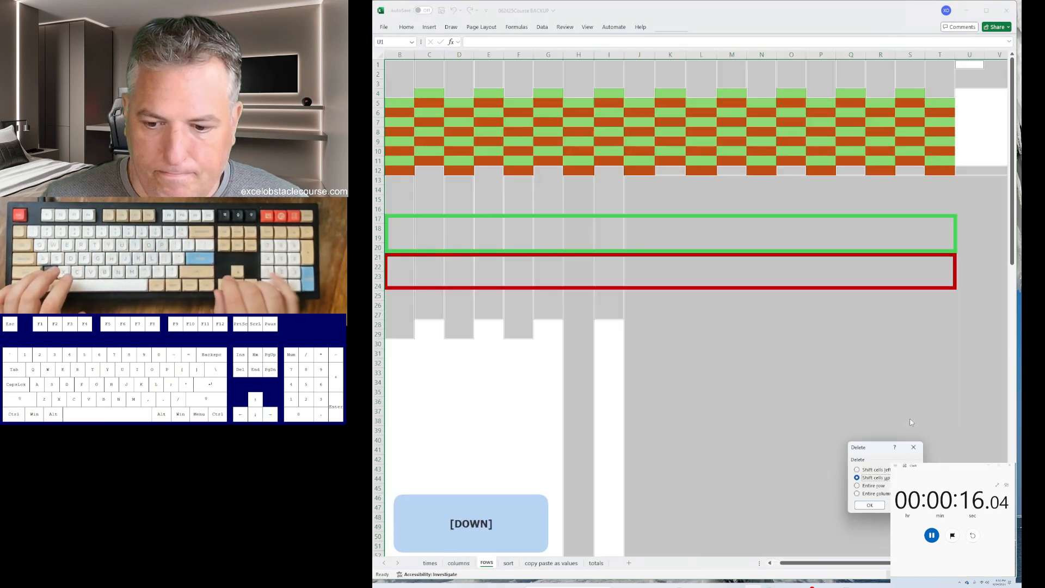
key(Return)
Step: Cut the red row 2 and insert it next to the lowest red row
key(ctrl+Up)
key(Down)
key(shift+space)
key(ctrl+x)
key(Down)
key(Down)
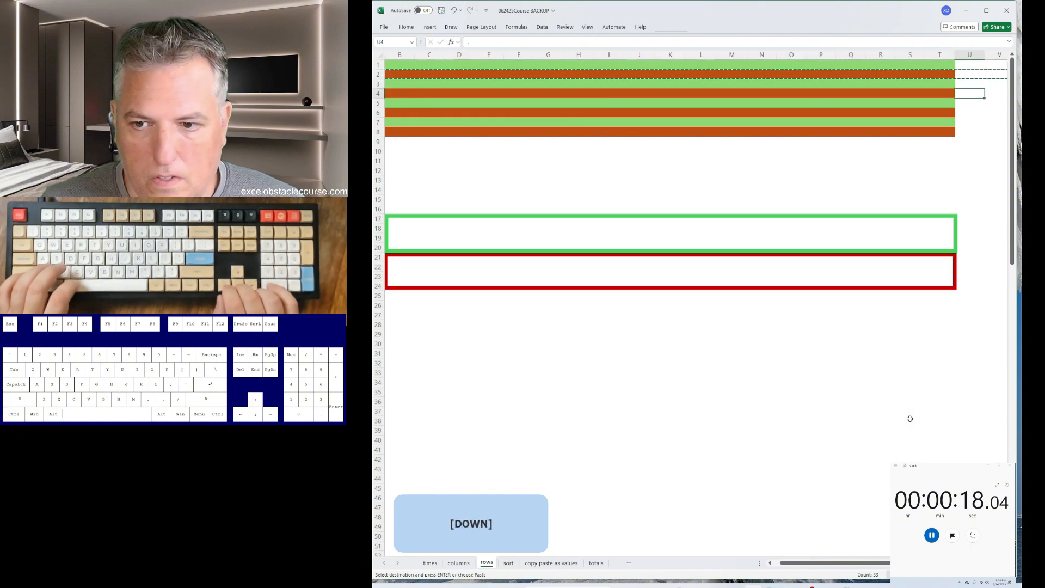
key(shift+space)
key(ctrl+plus)
Step: Cut the red row 3 and insert it with the red rows at the end of the block
key(Up)
key(Up)
key(Up)
key(Up)
key(shift+space)
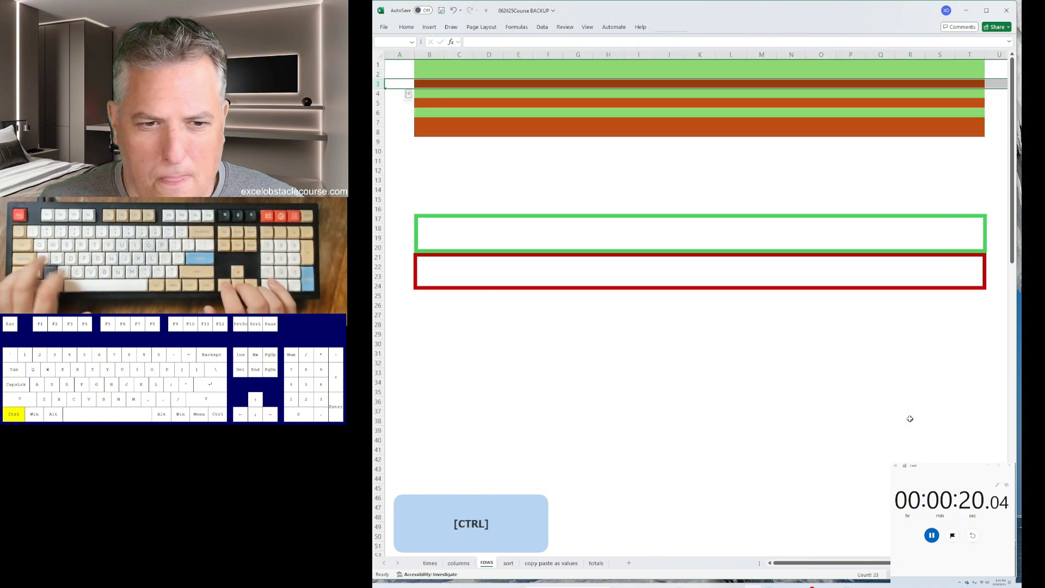
key(ctrl+x)
key(Down)
key(Down)
key(Down)
key(Down)
key(shift+space)
key(ctrl+plus)
Step: Cut the red row 4 and insert it below the last green row to complete the red group
key(Up)
key(Up)
key(Up)
key(shift+space)
key(ctrl+x)
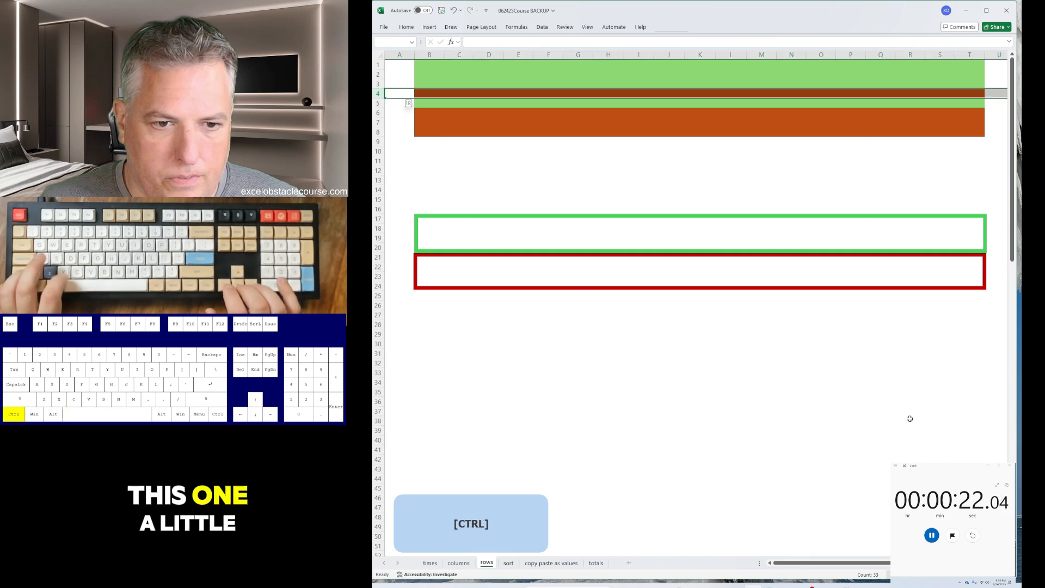
key(Down)
key(Down)
key(Down)
key(Down)
key(shift+space)
key(ctrl+plus)
Step: Insert 16 rows above row 1 to shift the green and red rows into the outlined frames starting at row 17
key(ctrl+Up)
key(Right)
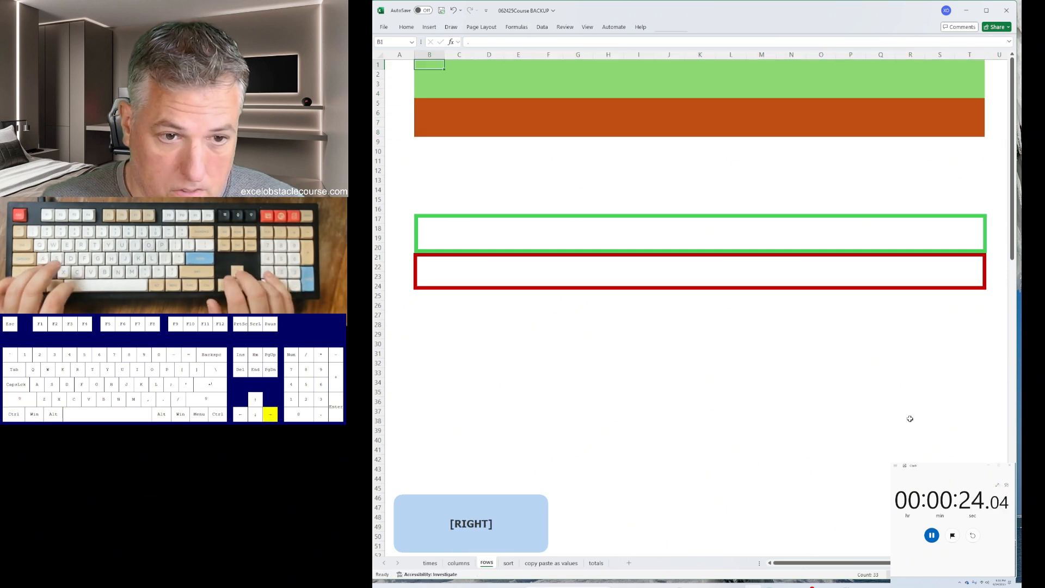
key(shift+space)
key(shift+Down)
key(shift+Down)
key(shift+Down)
key(shift+Down)
key(shift+Down)
key(shift+Down)
key(shift+Down)
key(shift+Down)
key(shift+Down)
key(shift+Down)
key(shift+Down)
key(shift+Down)
key(shift+Down)
key(shift+Down)
key(shift+Down)
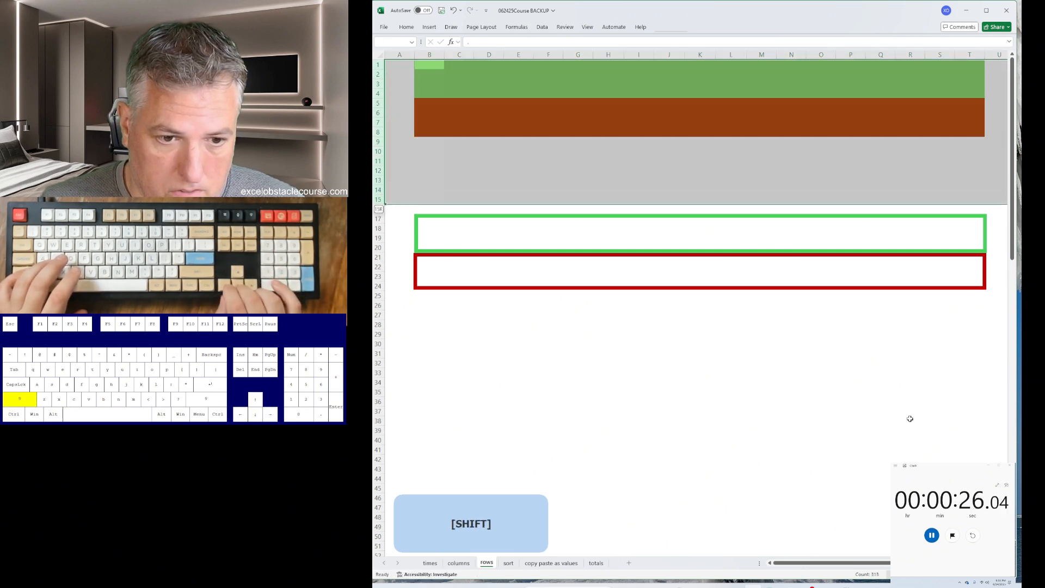
key(ctrl+plus)
Step: On the sort sheet, sort column B in ascending order and column D in descending order
key(ctrl+Page_Down)
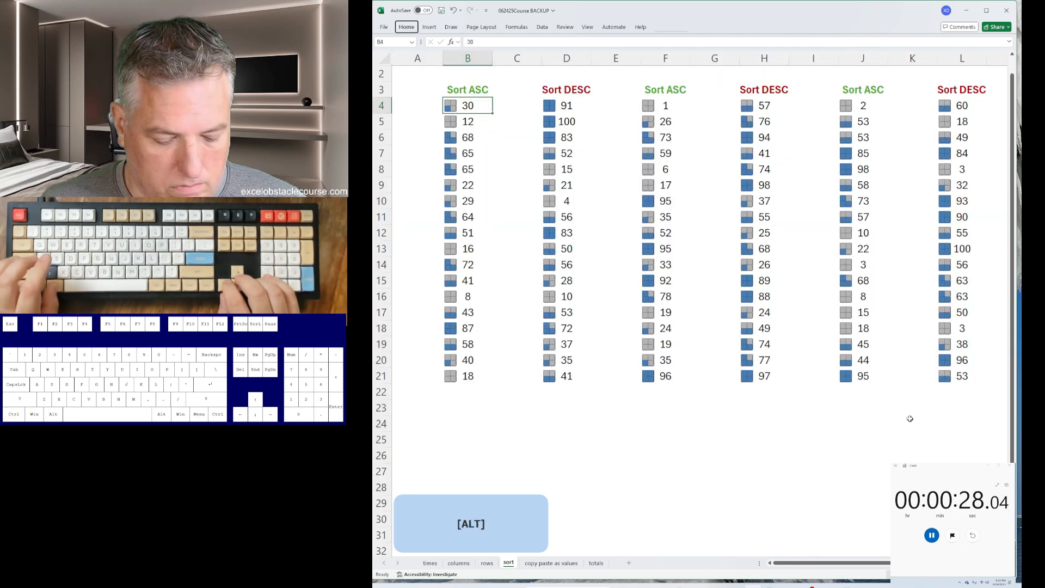
key(a)
key(s)
key(a)
key(ctrl+Right)
key(ctrl+Right)
Step: Sort column F in ascending order and column H in descending order
key(alt)
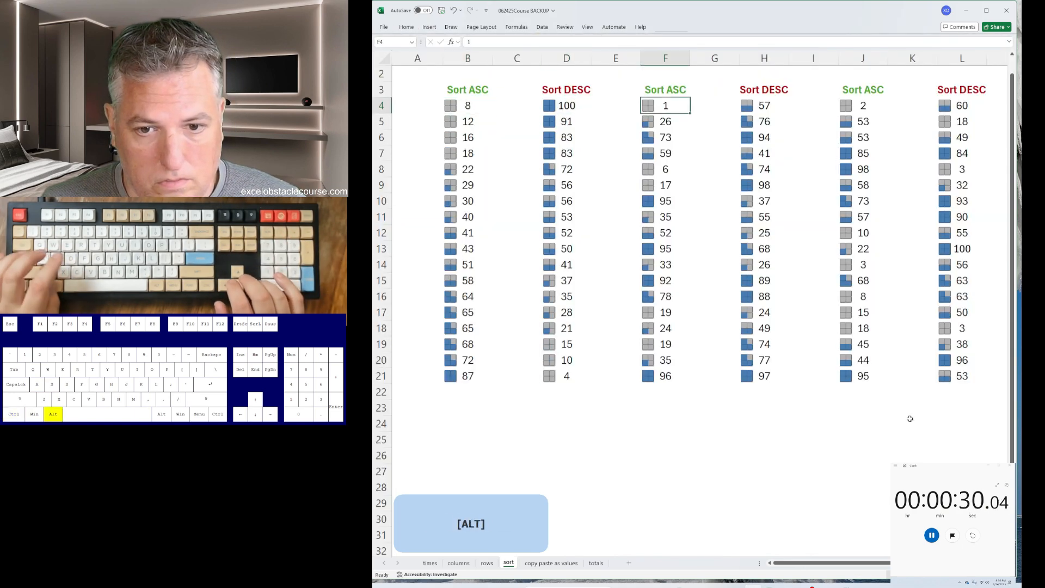
key(a)
key(s)
key(a)
key(ctrl+Right)
key(alt)
key(a)
key(s)
key(d)
Step: Sort column J in ascending order and column L in descending order
key(ctrl+Right)
key(alt)
key(a)
key(s)
key(a)
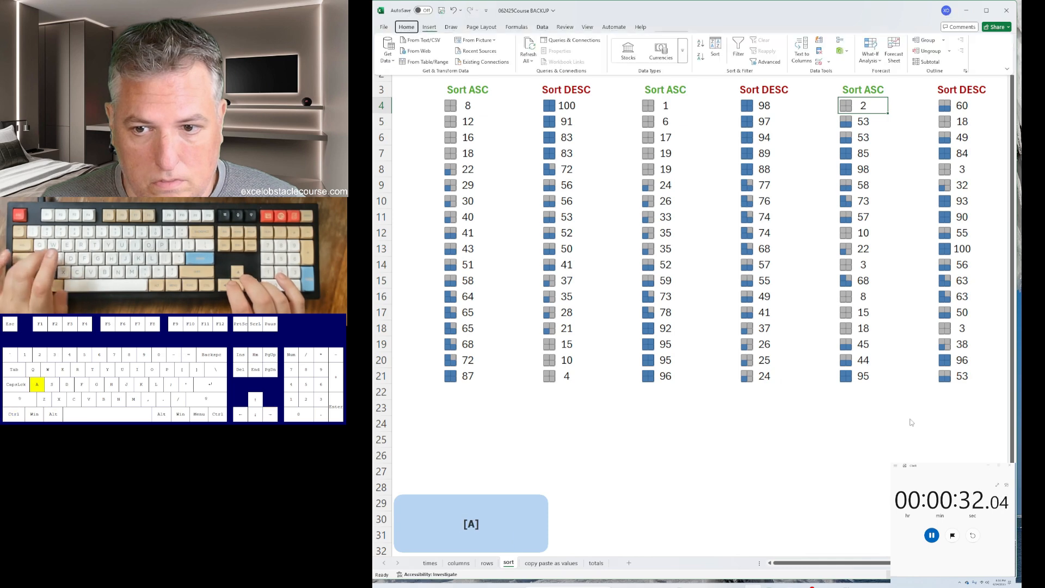
key(ctrl+Right)
Step: On the copy paste as values sheet, copy the red table C5:F13 and paste its values into the red frame at J18
key(ctrl+Page_Down)
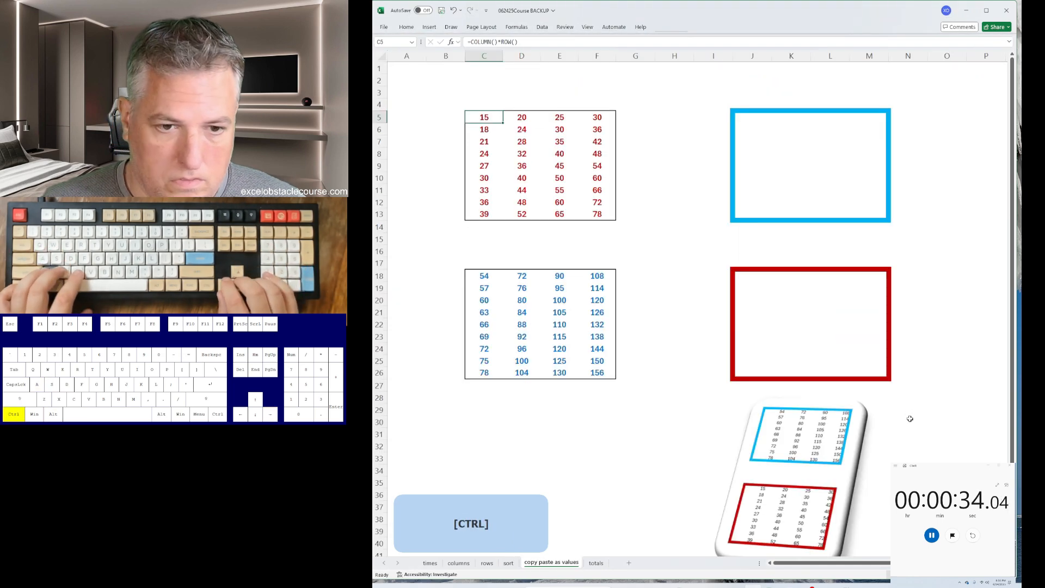
key(ctrl+a)
key(ctrl+c)
key(ctrl+Down)
key(ctrl+Down)
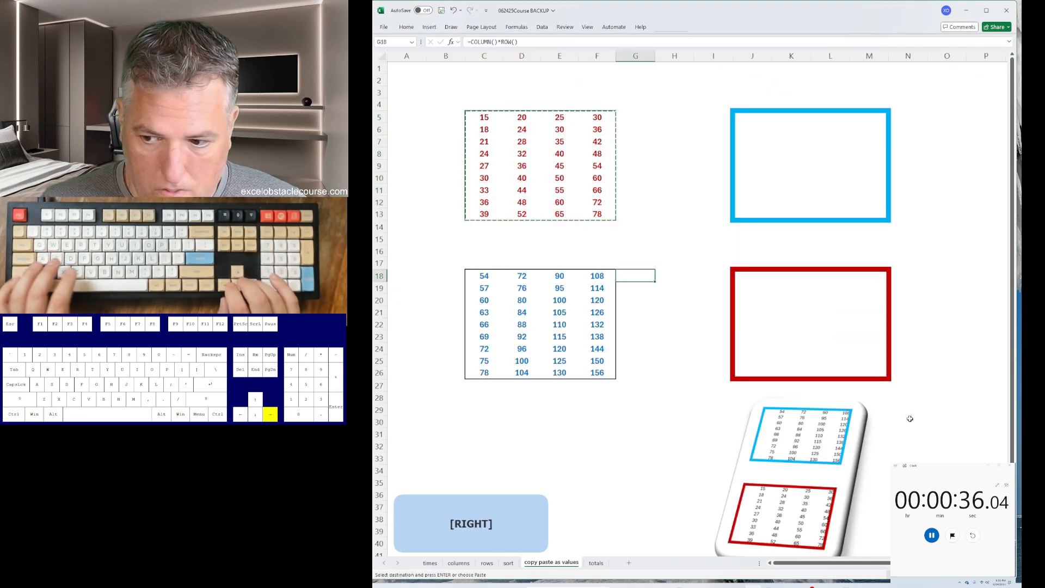
key(ctrl+shift+v)
Step: Copy the blue table C18:F26 and paste its values into the blue frame at J5
key(ctrl+Left)
key(ctrl+a)
key(ctrl+c)
key(ctrl+Up)
key(ctrl+Up)
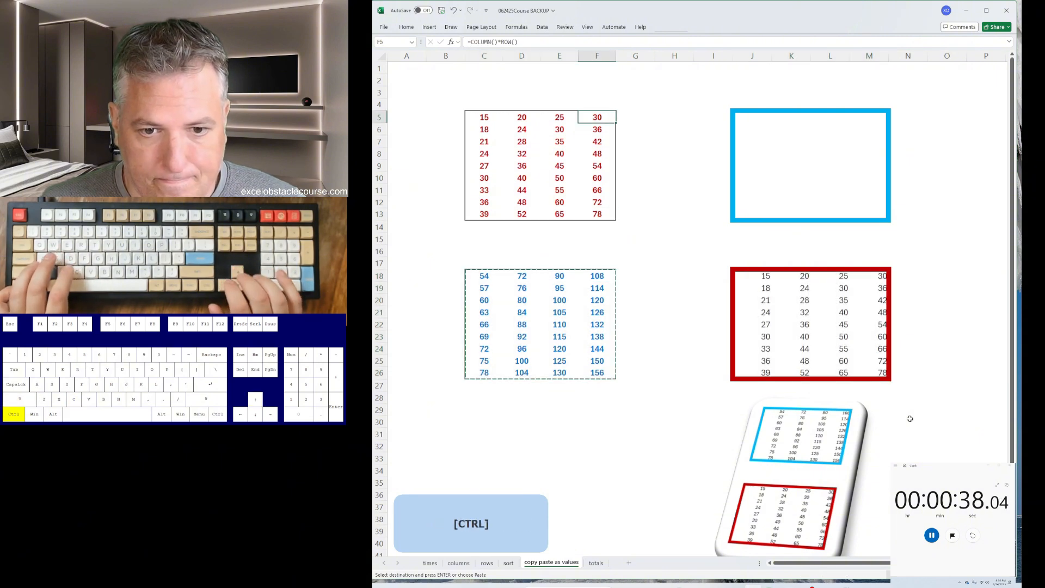
key(ctrl+shift+v)
Step: On the totals sheet, total the red numbers B9:B13 with a SUM formula in B20
key(ctrl+Page_Down)
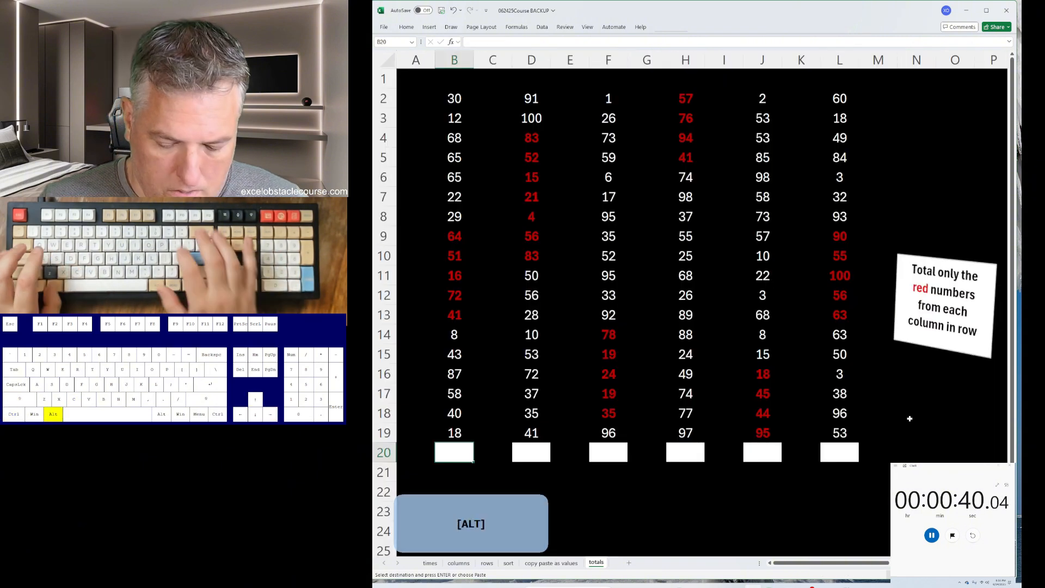
key(alt+equal)
key(Left)
key(Down)
key(Down)
key(Down)
key(Down)
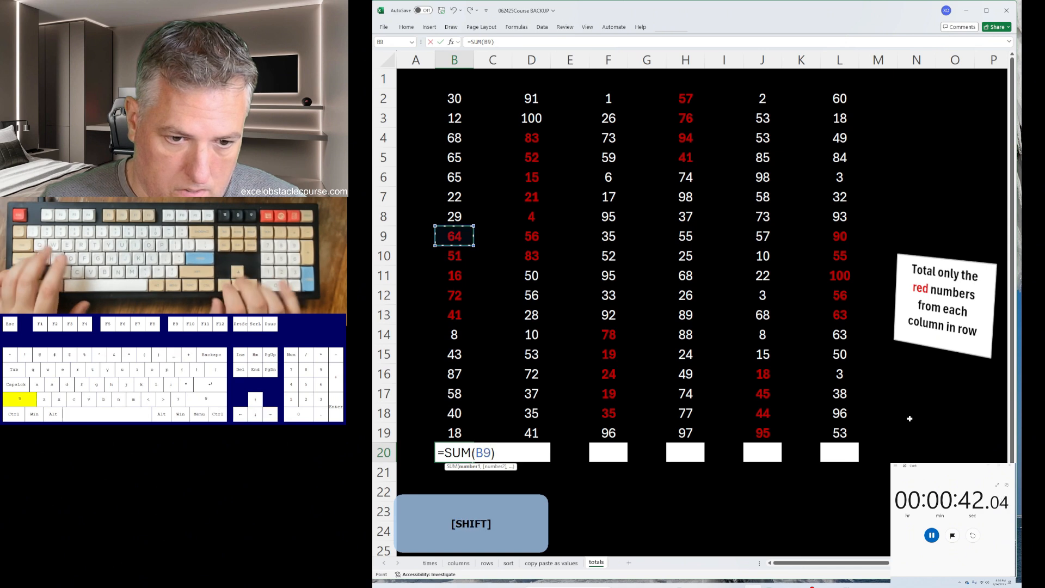
key(Right)
Step: Total the red numbers D4:D10 with a SUM formula in D20
key(alt+equal)
key(Down)
key(Down)
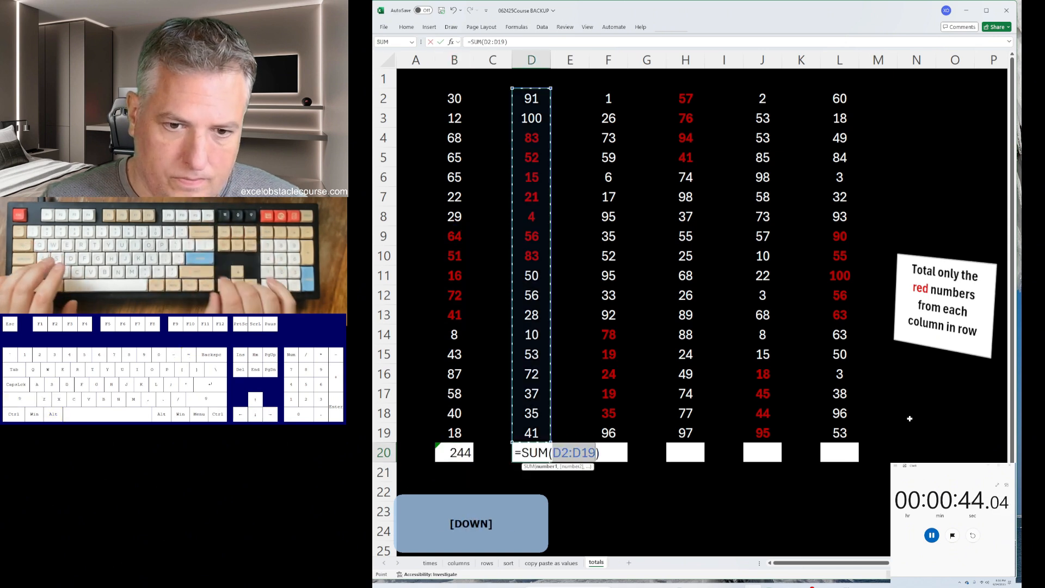
key(shift+Down)
key(shift+Down)
key(Return)
key(Up)
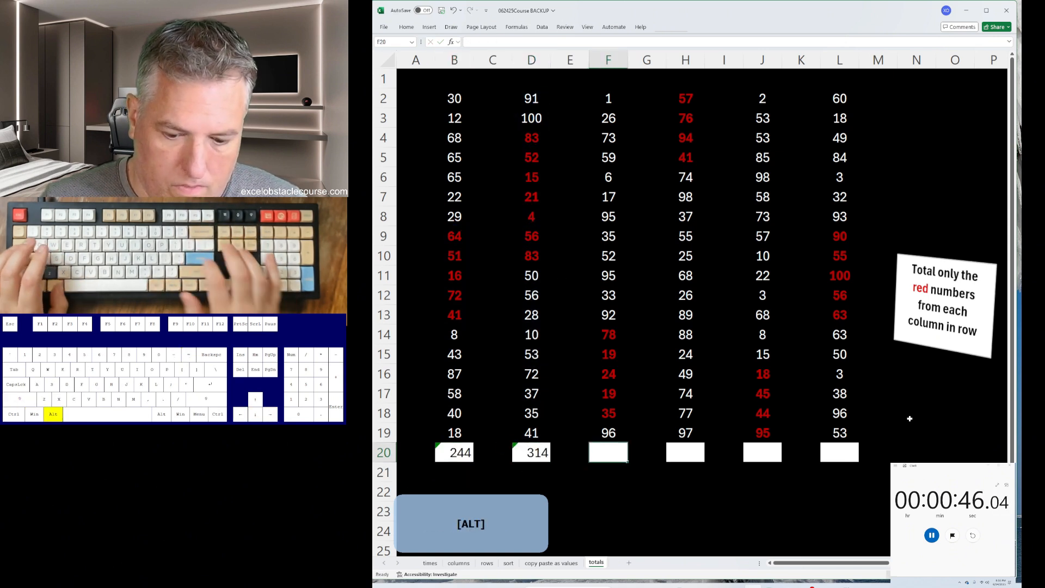
Step: Sum the red numbers F14:F18 in F20 and the red numbers H2:H5 in H20
key(alt+equal)
key(ctrl+Down)
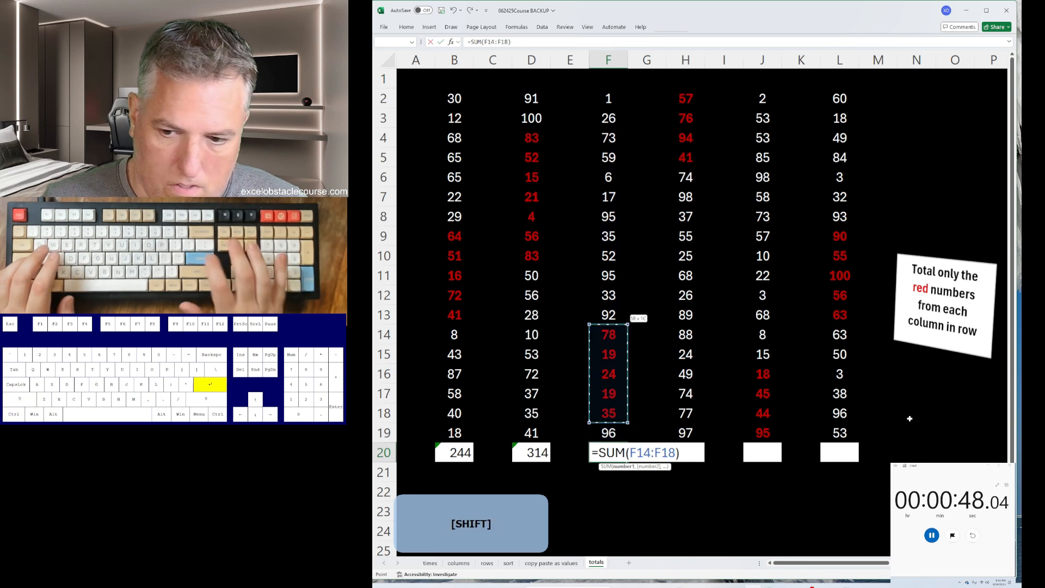
key(Tab)
key(Right)
key(alt+equal)
key(Up)
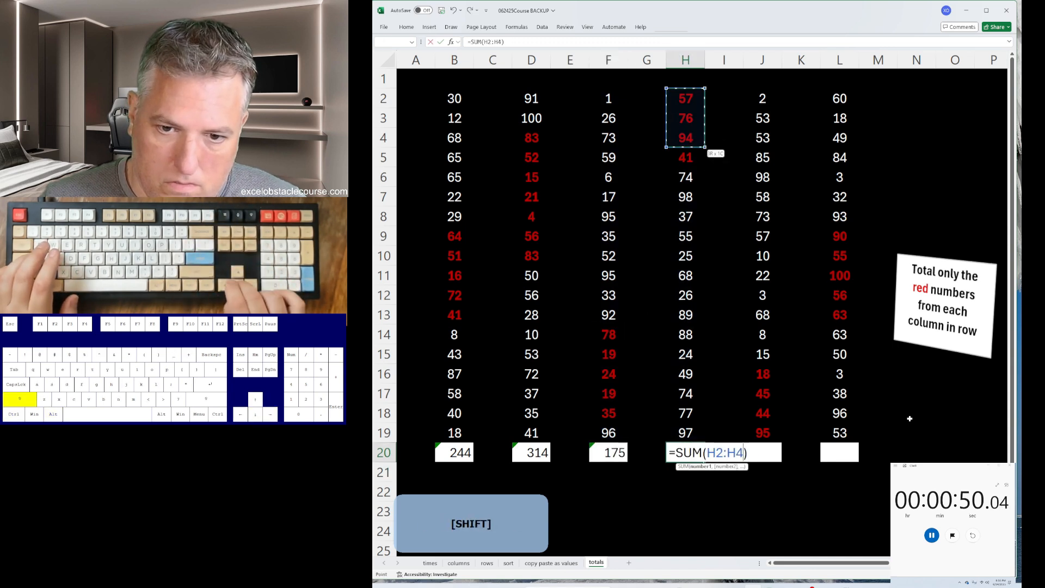
key(shift+Down)
key(Return)
key(Right)
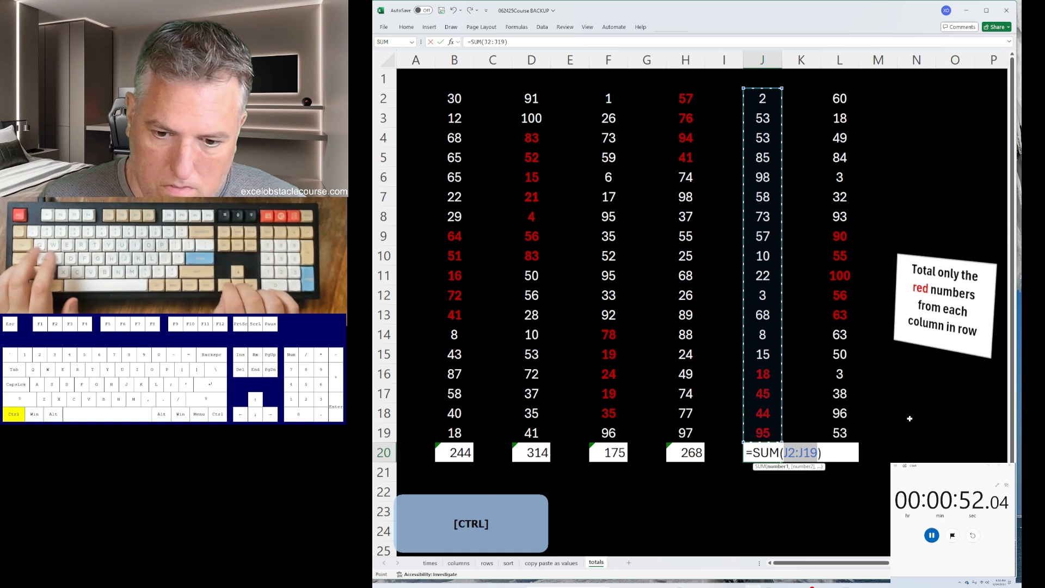
Step: Total the red numbers J16:J19 with a SUM formula in J20
key(Up)
key(shift+Up)
key(shift+Up)
key(shift+Up)
key(Tab)
key(Right)
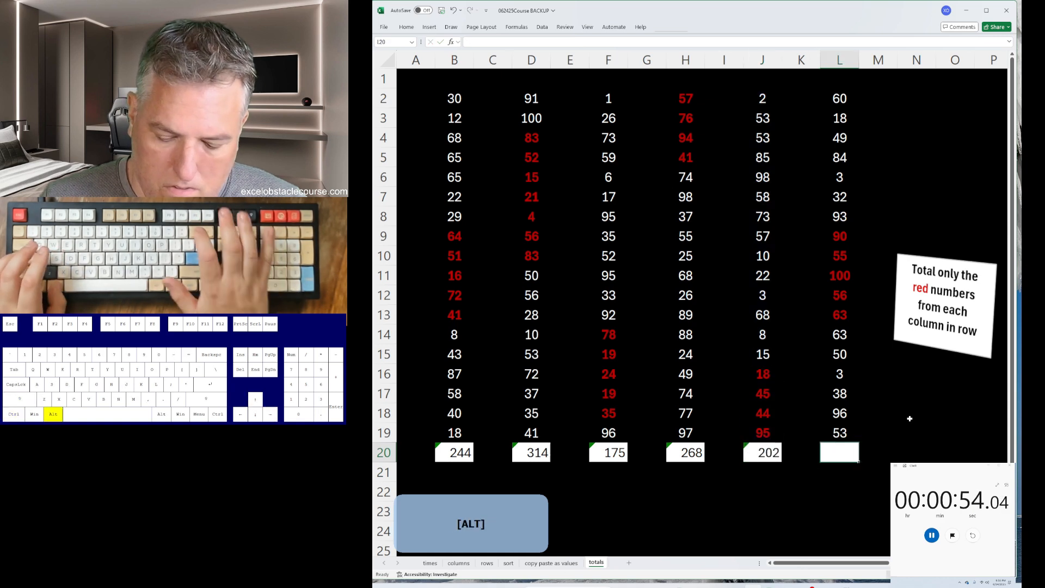
Step: Total the red numbers L9:L13 with a SUM formula in L20 and stop the stopwatch
key(alt+equal)
key(Down)
key(Down)
key(Down)
key(Down)
key(Down)
key(Down)
key(Down)
key(shift+Down)
key(shift+Down)
key(shift+Down)
key(shift+Down)
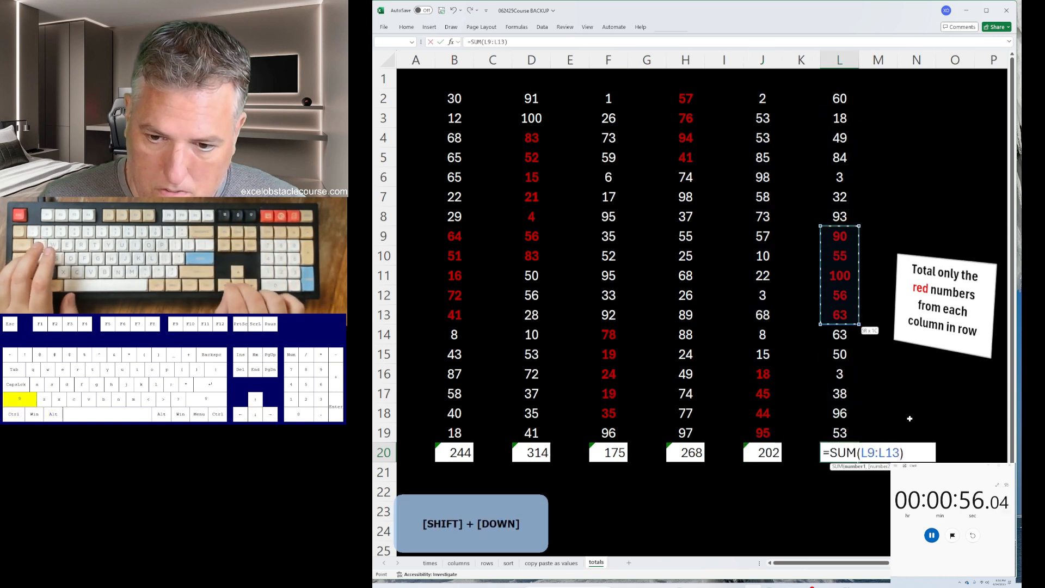
key(Return)
key(space)
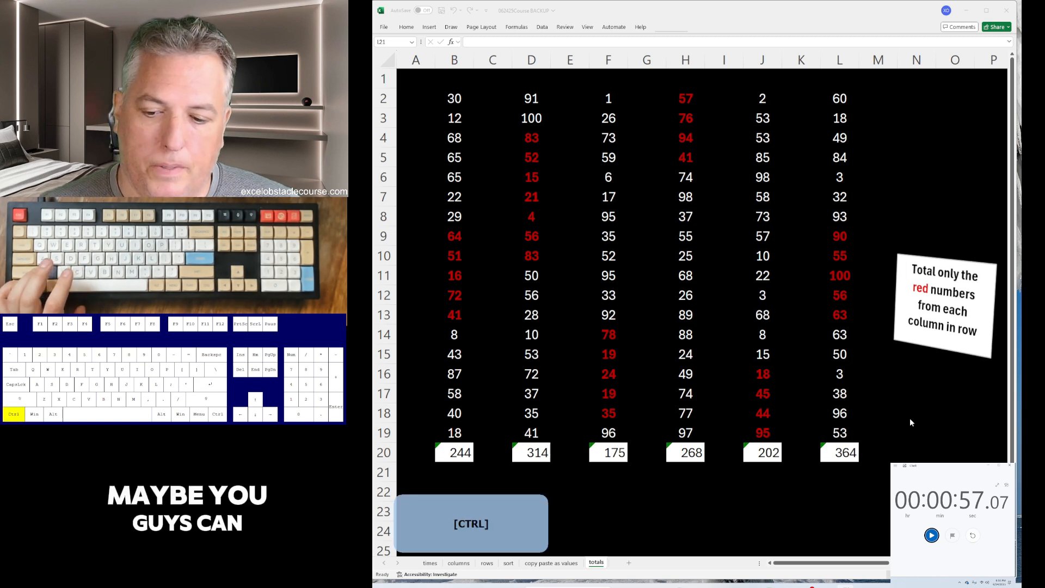
Step: Switch back to the workbook and undo the finished run's edits on the totals, copy paste as values, sort and rows sheets
key(alt+Tab)
key(ctrl+z)
key(ctrl+z)
key(ctrl+z)
key(ctrl+z)
key(ctrl+z)
key(ctrl+z)
key(ctrl+z)
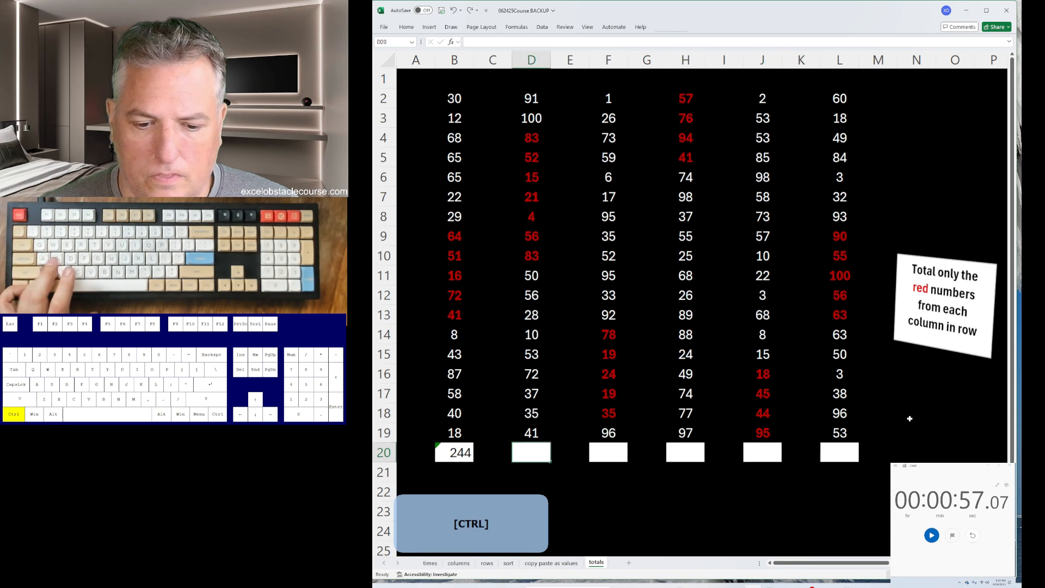
key(ctrl+z)
key(ctrl+z)
key(ctrl+z)
key(ctrl+z)
key(ctrl+z)
key(ctrl+z)
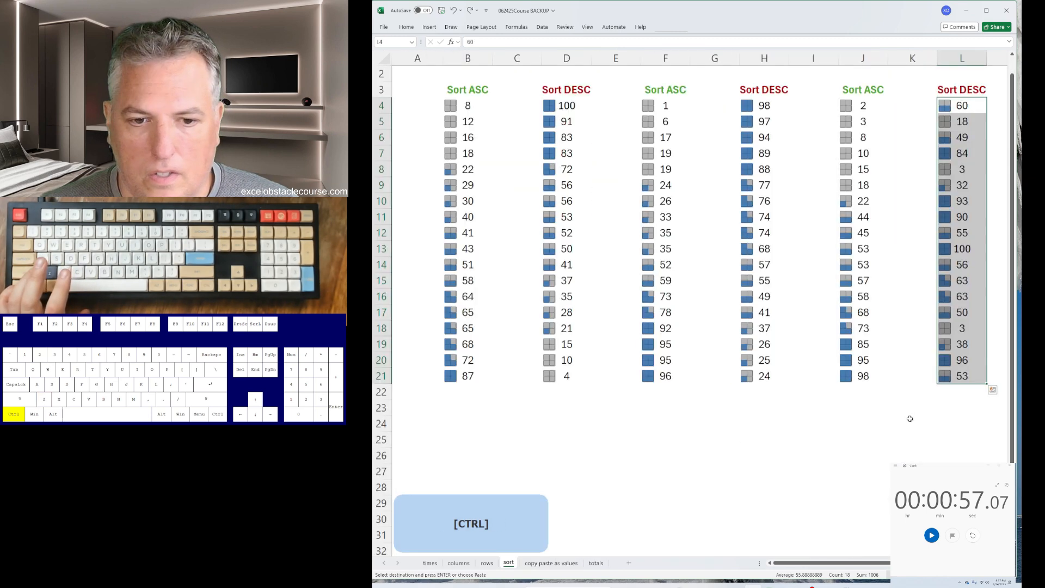
key(ctrl+z)
key(ctrl+z)
key(ctrl+z)
key(ctrl+z)
key(ctrl+z)
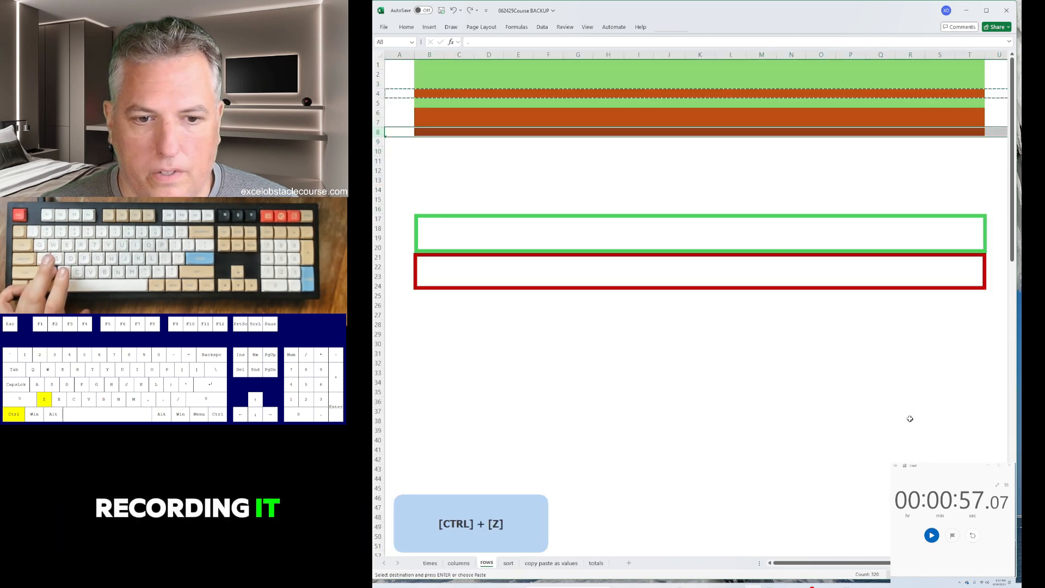
Step: Go through the course sheets and reset the starting cells, to B5 on the rows sheet and B4 on the sort sheet
key(ctrl+Page_Down)
key(ctrl+Page_Down)
key(ctrl+Page_Down)
key(ctrl+Page_Down)
key(ctrl+Page_Down)
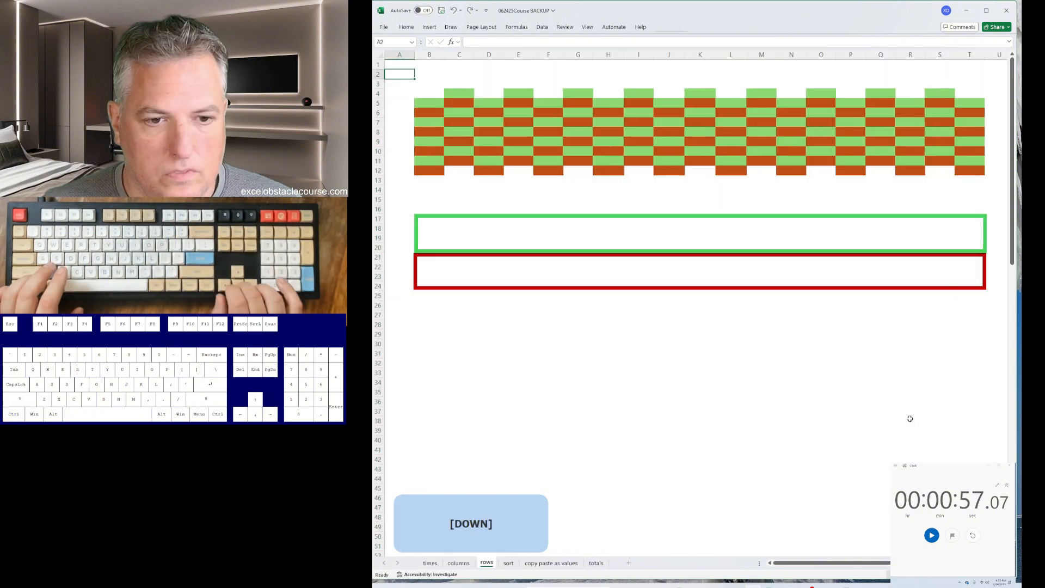
key(ctrl+Page_Up)
key(ctrl+Page_Up)
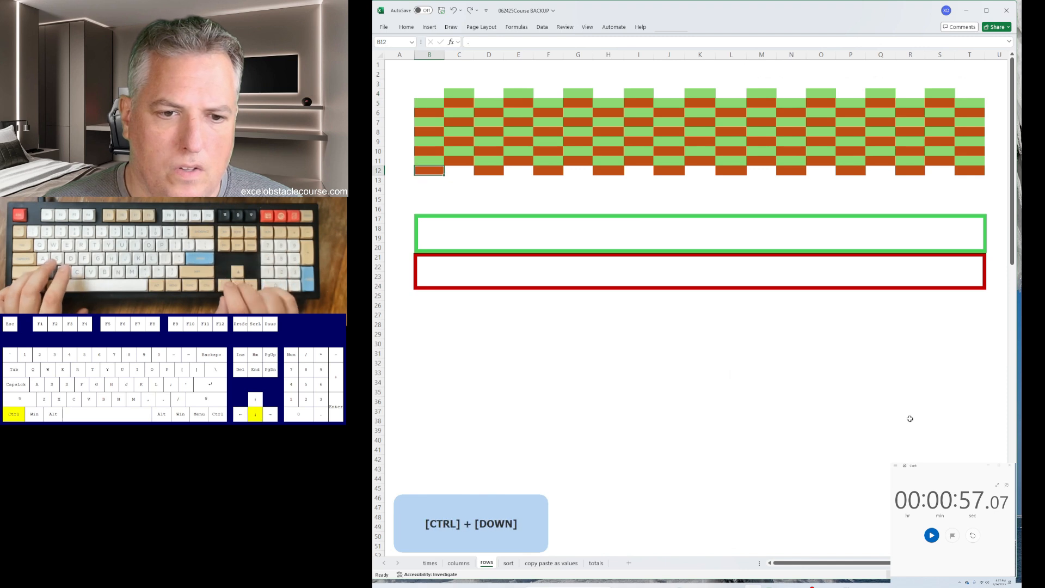
key(ctrl+Up)
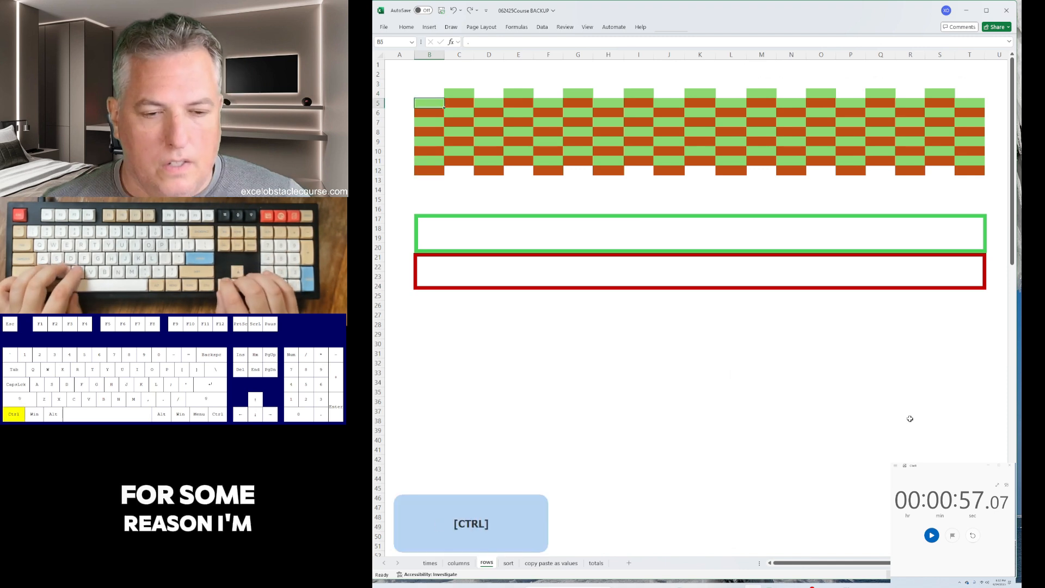
key(shift+space)
key(ctrl+shift+Down)
key(Up)
key(Down)
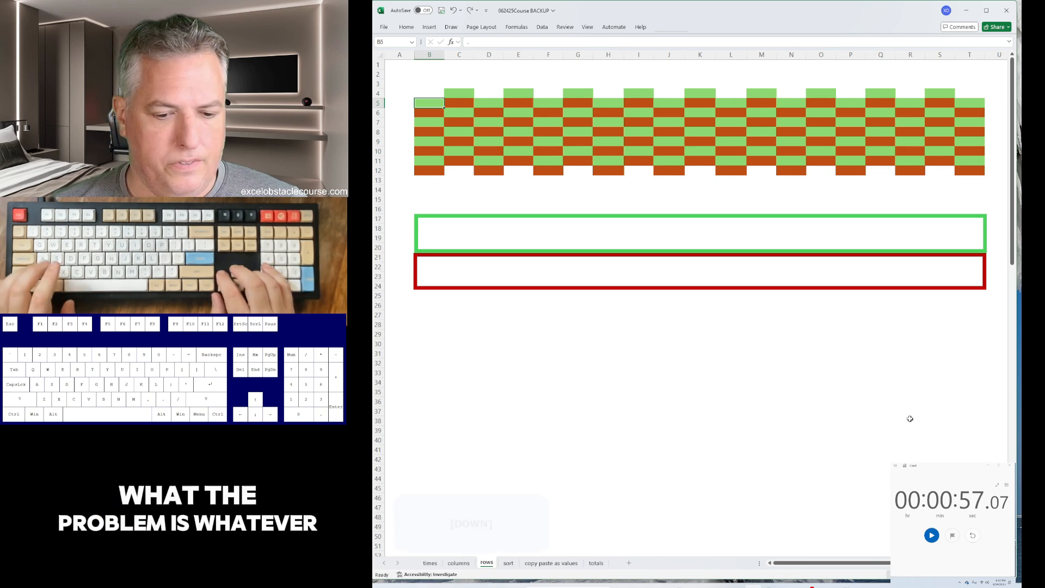
key(ctrl+Page_Down)
key(ctrl+Page_Down)
key(ctrl+Page_Down)
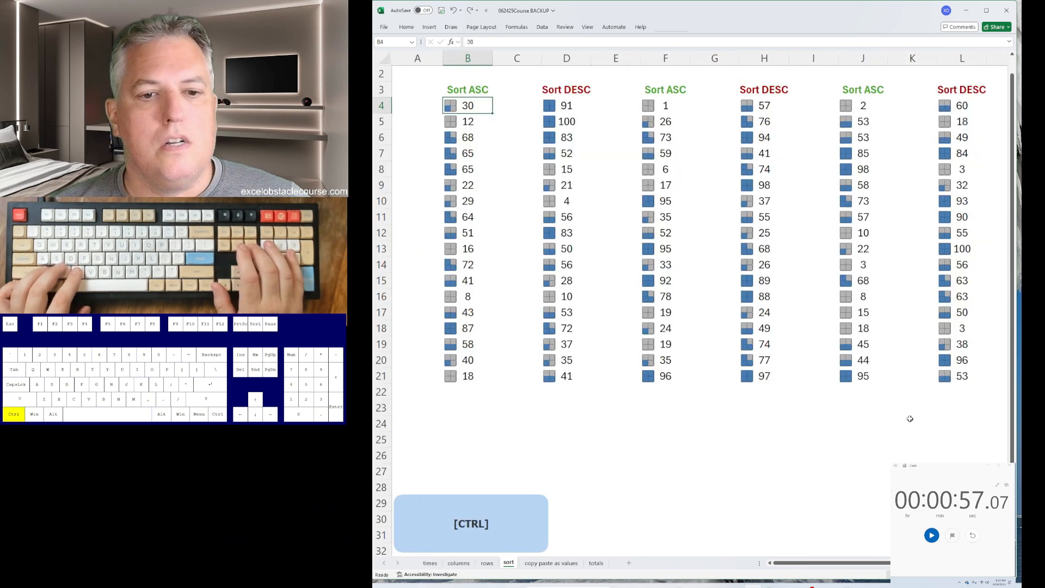
Step: On the times sheet, log 0:57.07 in B15 as the time for attempt 13
key(ctrl+Page_Up)
key(ctrl+Page_Up)
key(ctrl+Page_Up)
key(ctrl+Page_Up)
key(ctrl+Page_Up)
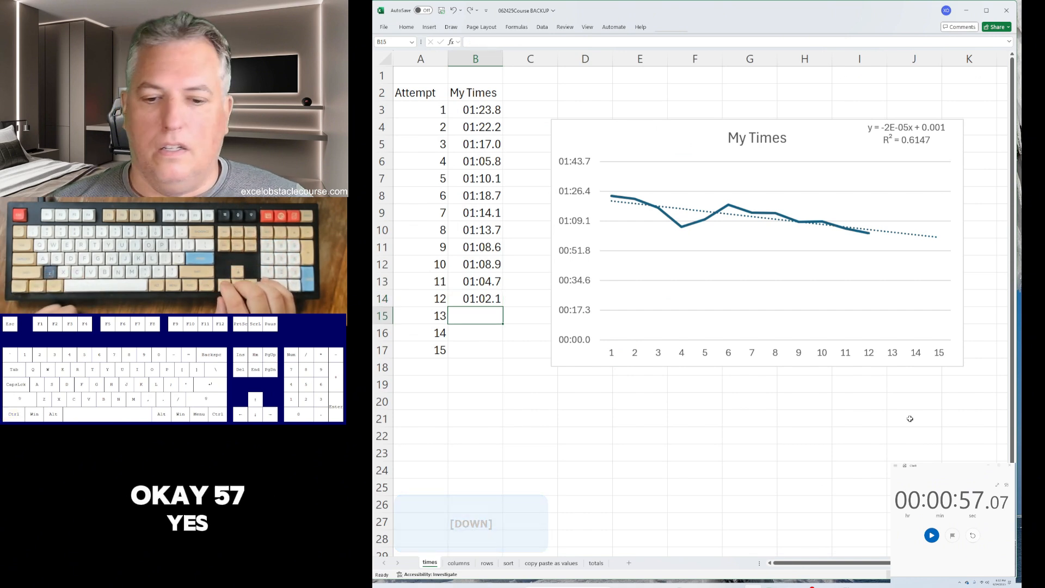
text(5)
key(BackSpace)
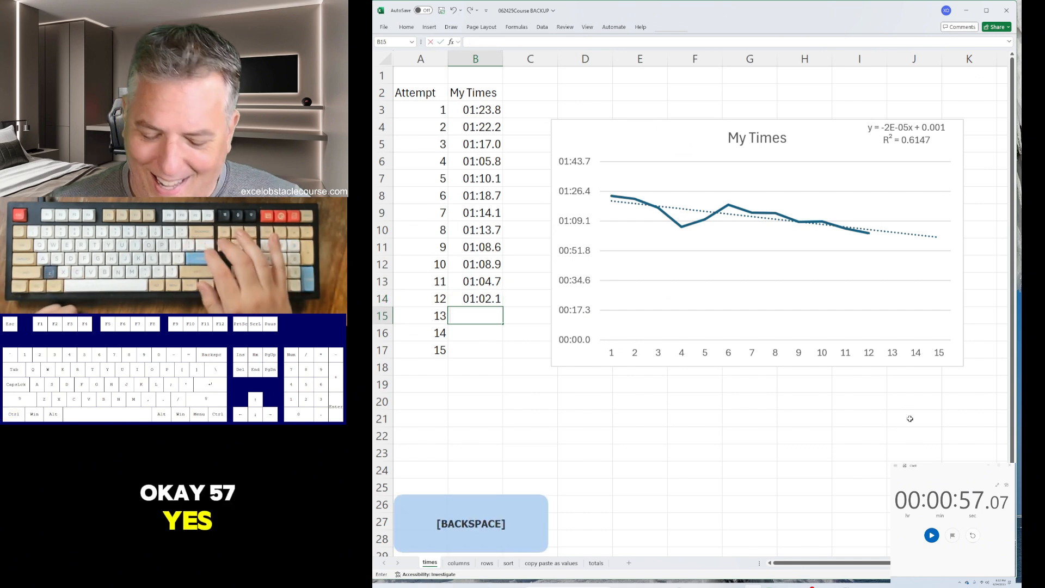
text(0:)
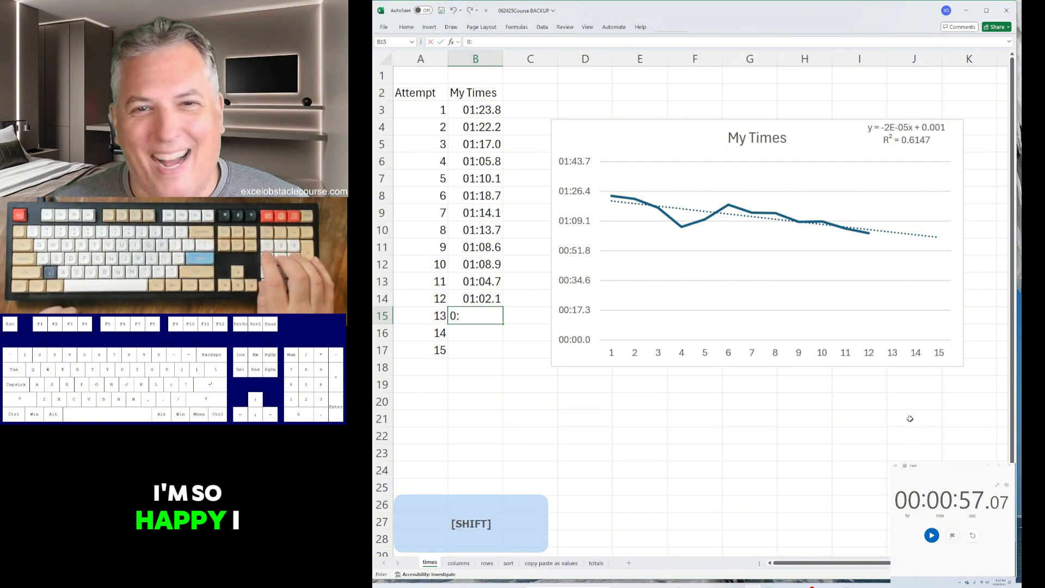
text(57.07)
key(Return)
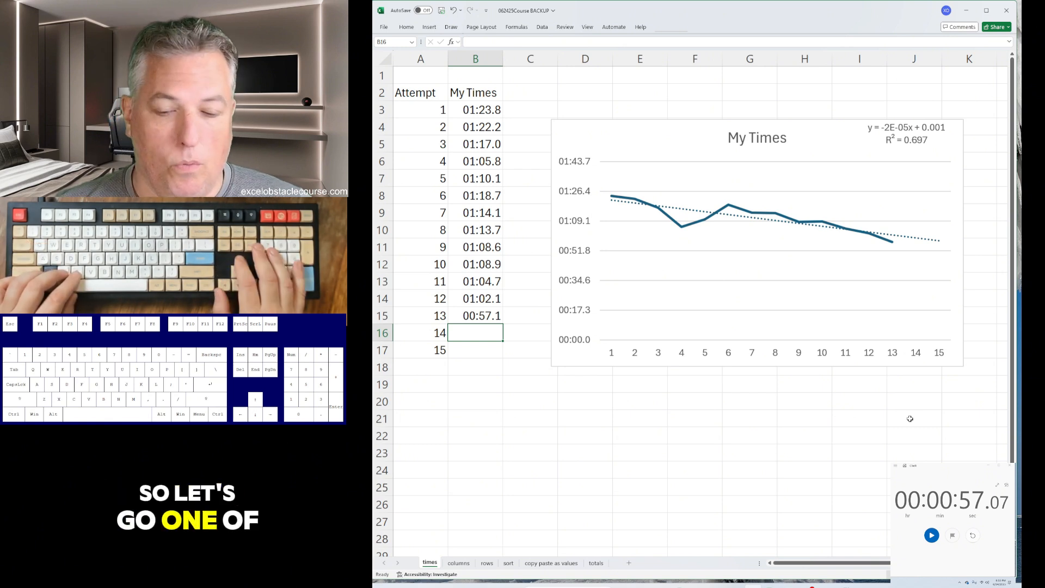
Step: Open the columns sheet, reset the stopwatch to zero, start it for a new run and switch back to the workbook
key(ctrl+Page_Down)
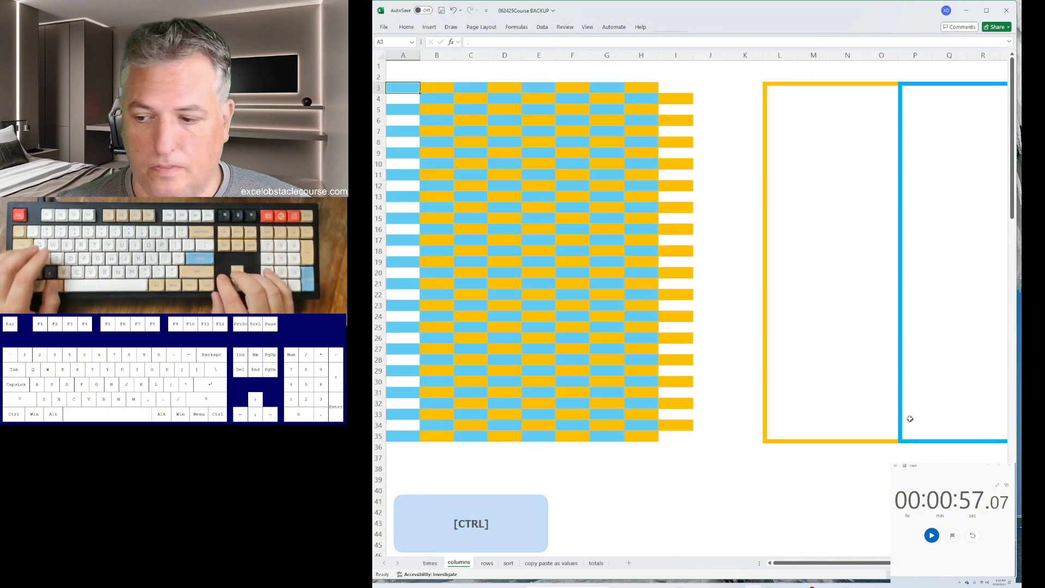
key(alt+Tab)
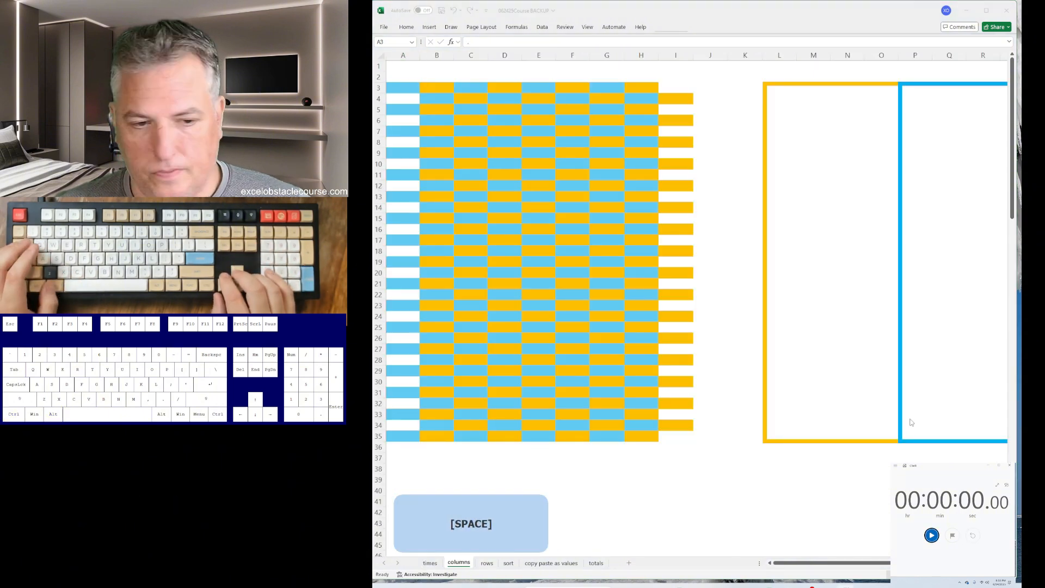
key(alt+Tab)
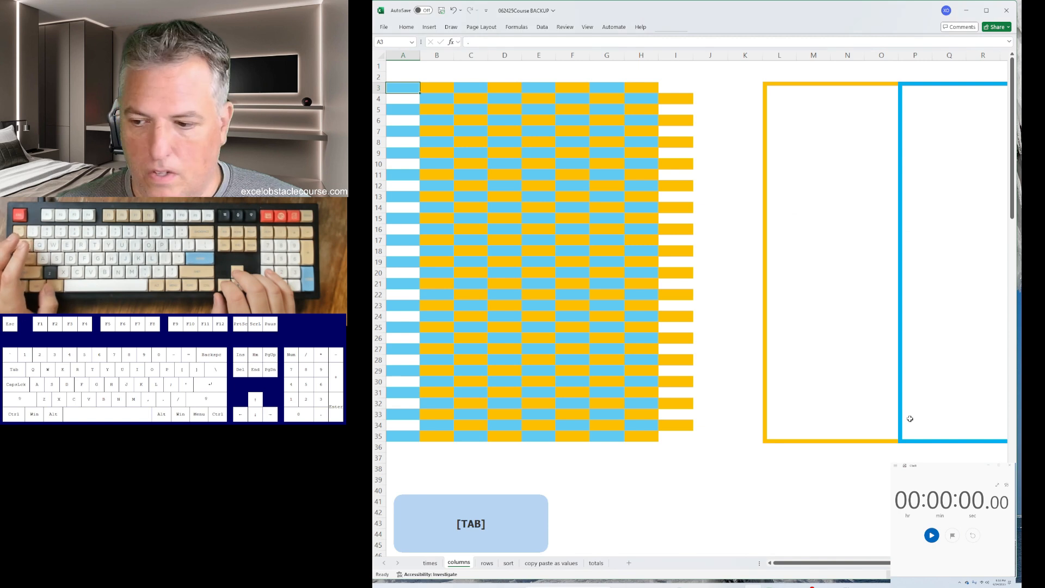
key(alt+Tab)
key(space)
key(alt+Tab)
Step: Select the blank cells on the columns sheet with Go To Special and delete them, shifting the remaining cells left
key(ctrl+g)
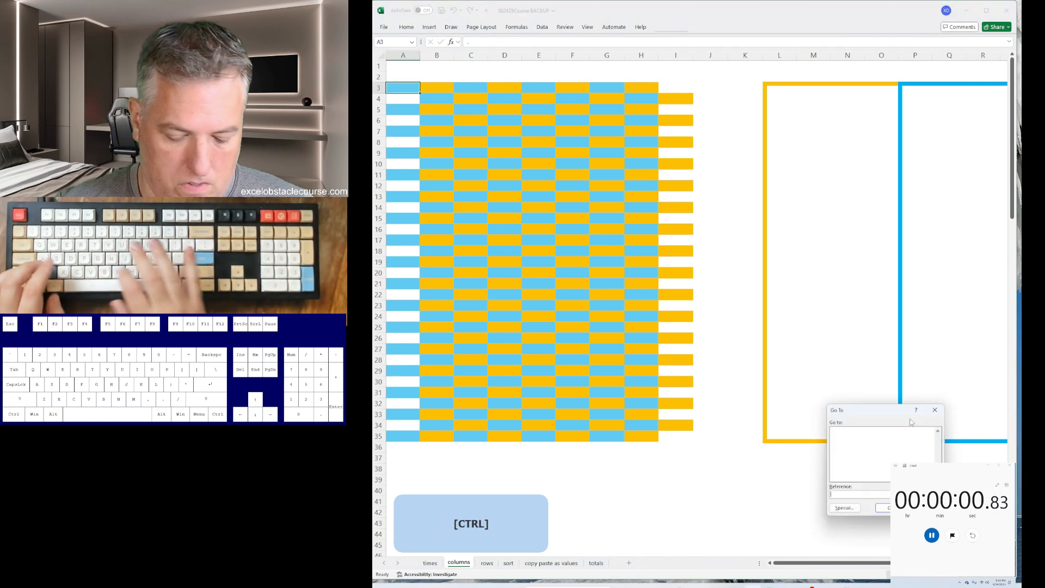
key(alt+s)
key(k)
key(Return)
key(ctrl+minus)
key(Return)
key(ctrl+Home)
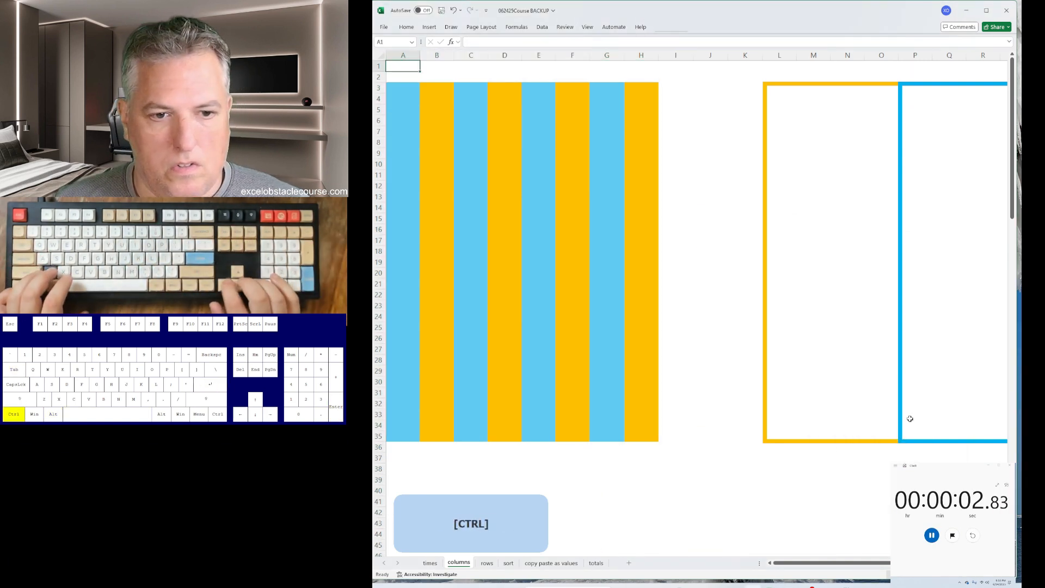
Step: Cut yellow column B and insert it before column A
key(Right)
key(ctrl+space)
key(ctrl+x)
key(Left)
key(ctrl+plus)
Step: Cut yellow column D and insert it before column A
key(Right)
key(Right)
key(Right)
key(ctrl+space)
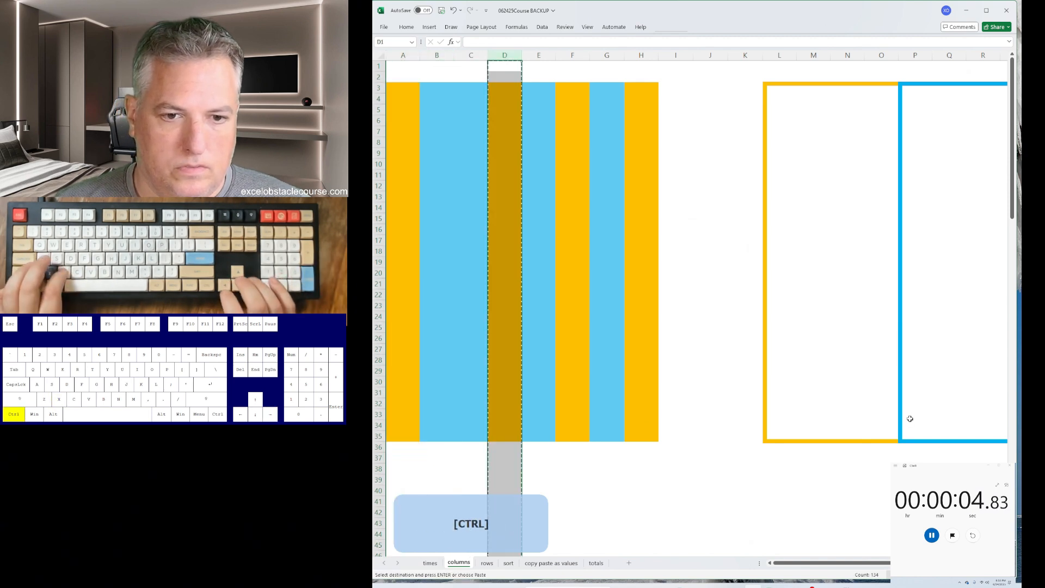
key(ctrl+x)
key(Left)
key(Left)
key(Left)
key(ctrl+plus)
Step: Cut yellow column F and insert it before column A
key(Right)
key(Right)
key(Right)
key(Right)
key(Right)
key(ctrl+space)
key(ctrl+x)
key(Left)
key(Left)
key(Left)
key(Left)
key(Left)
key(ctrl+plus)
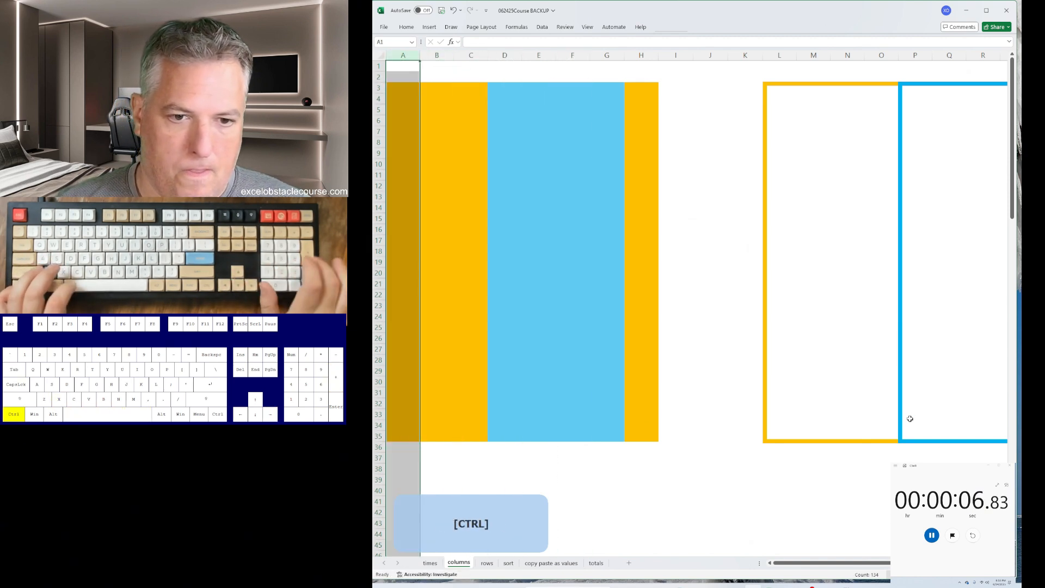
Step: Cut the last yellow column, H, and insert it before column A
key(Right)
key(Down)
key(Down)
key(ctrl+Right)
key(ctrl+space)
key(ctrl+x)
key(Left)
key(Left)
key(Left)
key(Left)
key(Left)
key(Left)
key(Left)
key(ctrl+plus)
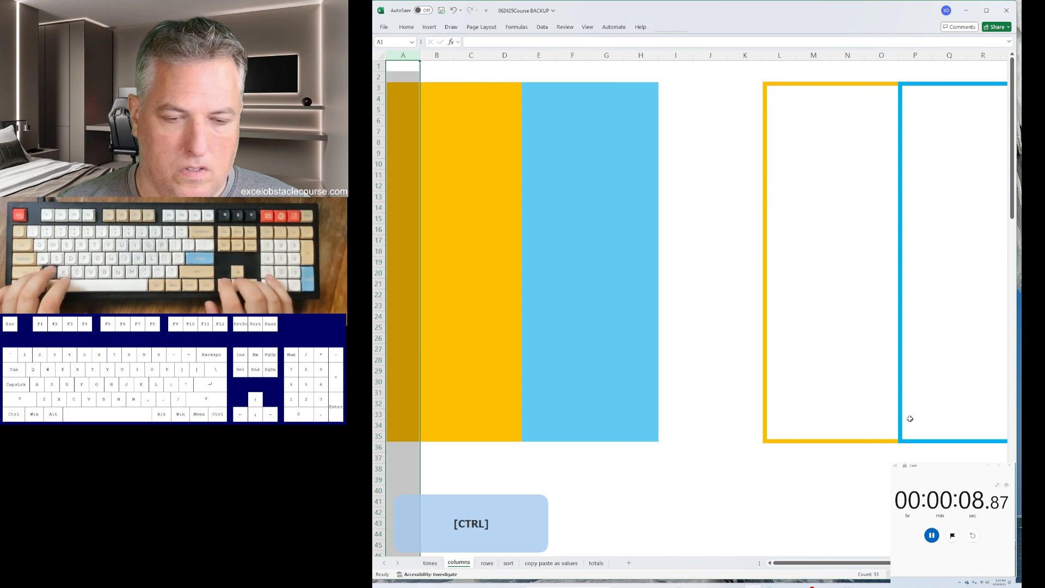
Step: Insert 11 columns before column A to move the yellow and blue blocks into their matching frames
key(Down)
key(Down)
key(ctrl+space)
key(ctrl+shift+Right)
key(shift+Right)
key(shift+Right)
key(shift+Right)
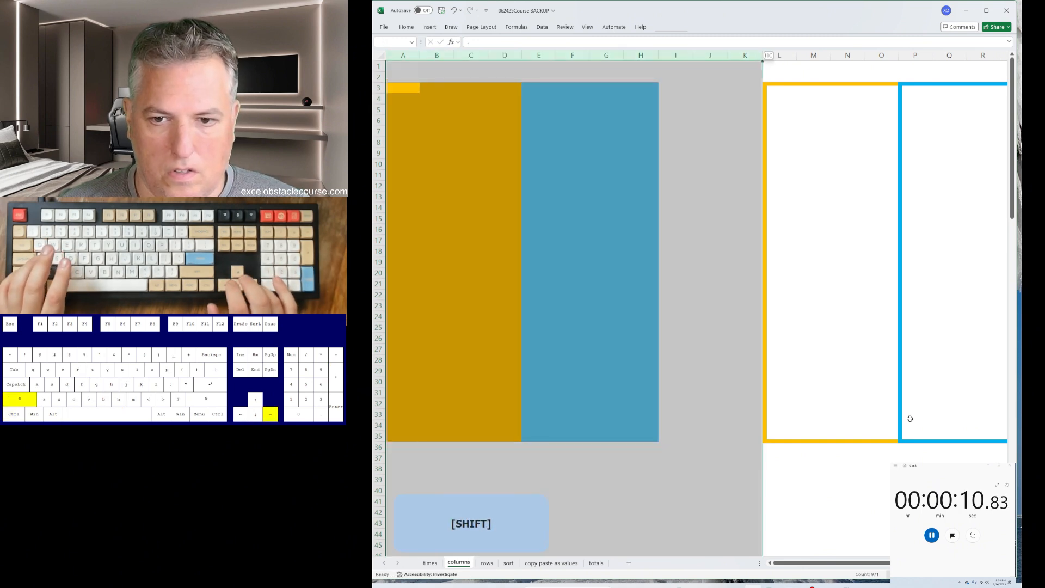
key(shift+Right)
key(shift+Left)
key(ctrl+plus)
Step: On the rows sheet, select the blank cells with Go To Special and delete them, shifting the remaining cells up
key(ctrl+Page_Down)
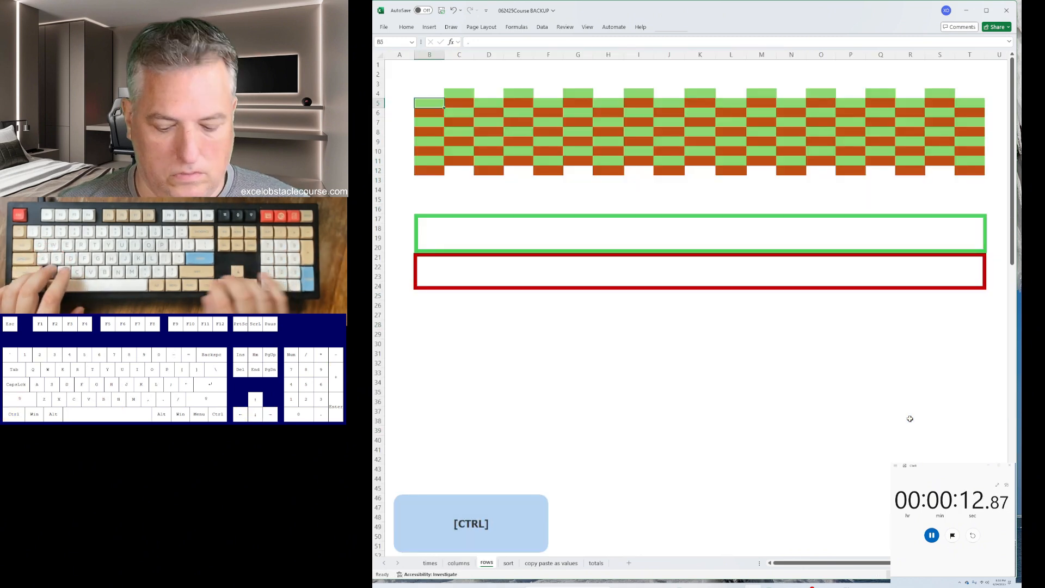
key(ctrl+g)
key(alt+s)
key(k)
key(Return)
key(ctrl+minus)
key(Return)
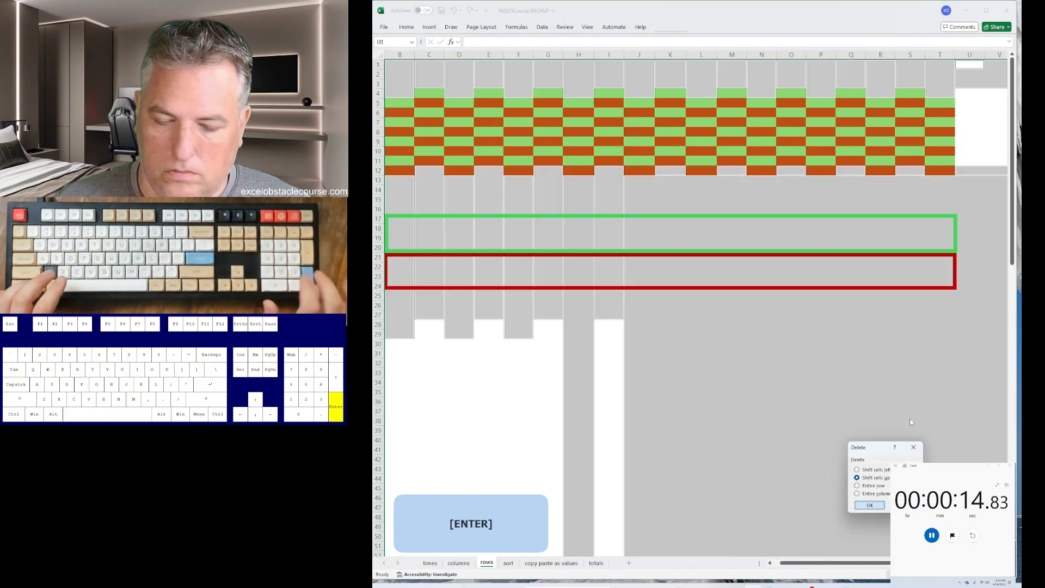
Step: Cut the first orange row, row 2, and insert it directly below the last orange row of the striped block
key(ctrl+Up)
key(Left)
key(Down)
key(shift+space)
key(ctrl+x)
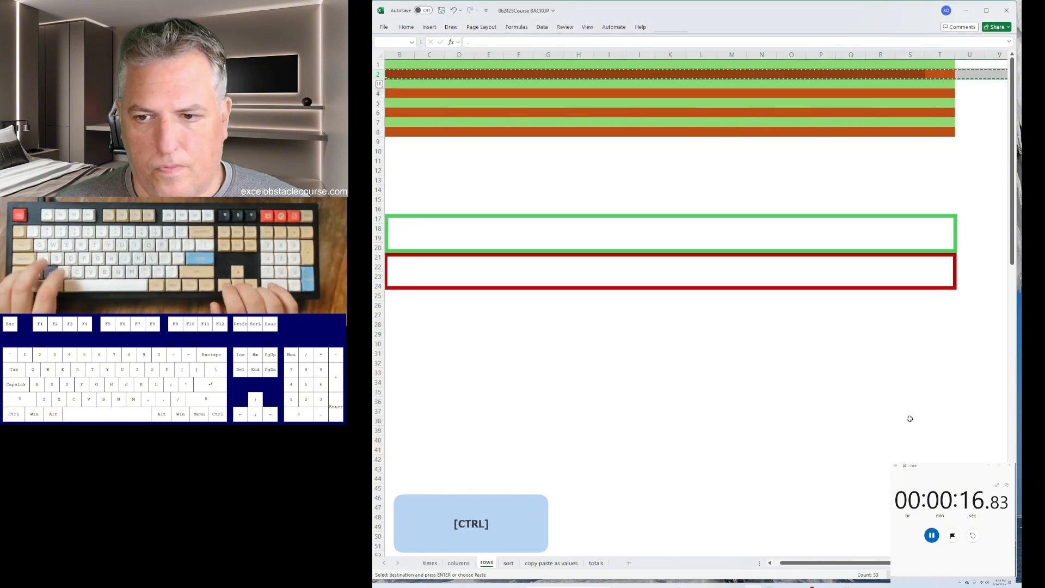
key(Down)
key(shift+space)
key(ctrl+plus)
key(Up)
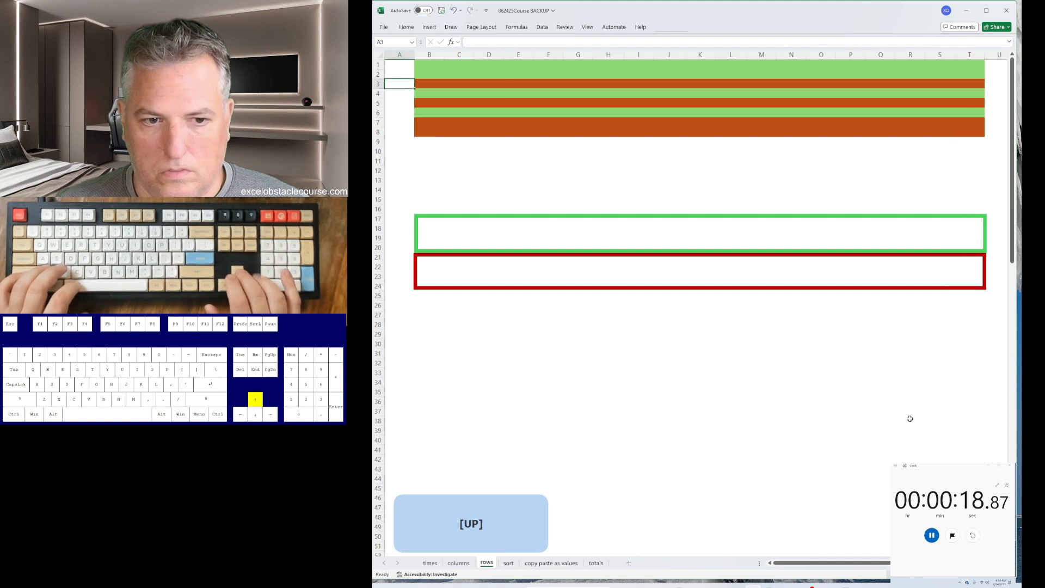
Step: Cut orange row 3 and try to locate the end of the striped block as its insertion point
key(Right)
key(shift+space)
key(ctrl+x)
key(ctrl+Up)
key(Down)
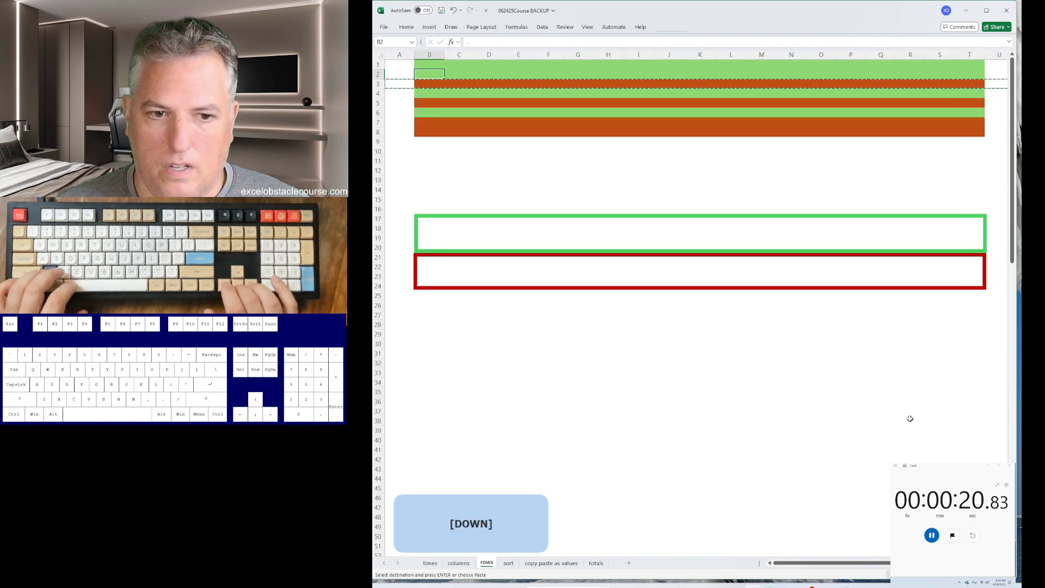
key(Down)
key(ctrl+Down)
key(ctrl+Down)
key(ctrl+Up)
key(ctrl+Up)
key(Down)
key(ctrl+Down)
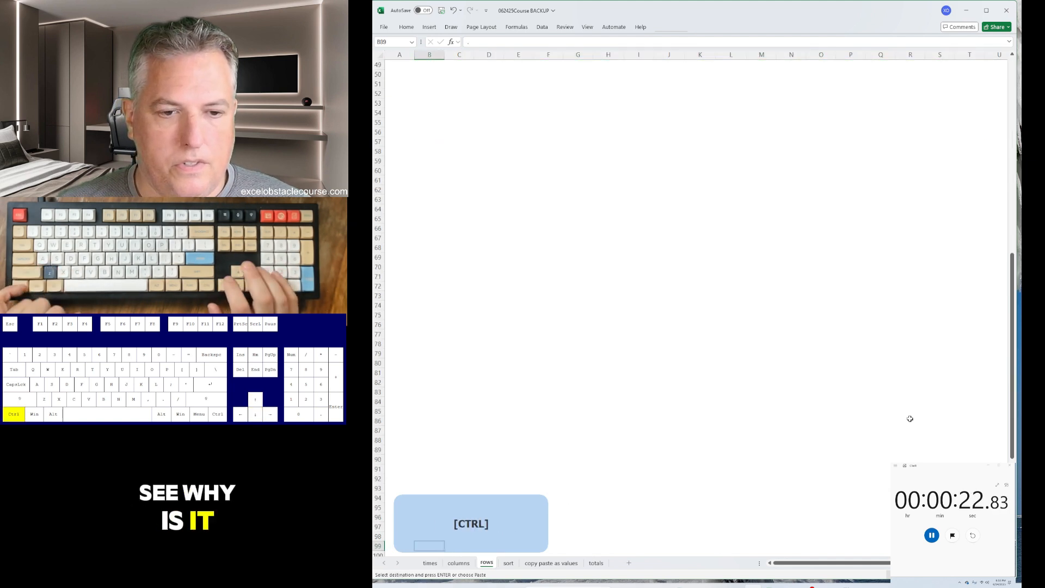
key(ctrl+Up)
key(ctrl+Down)
key(ctrl+Up)
key(Down)
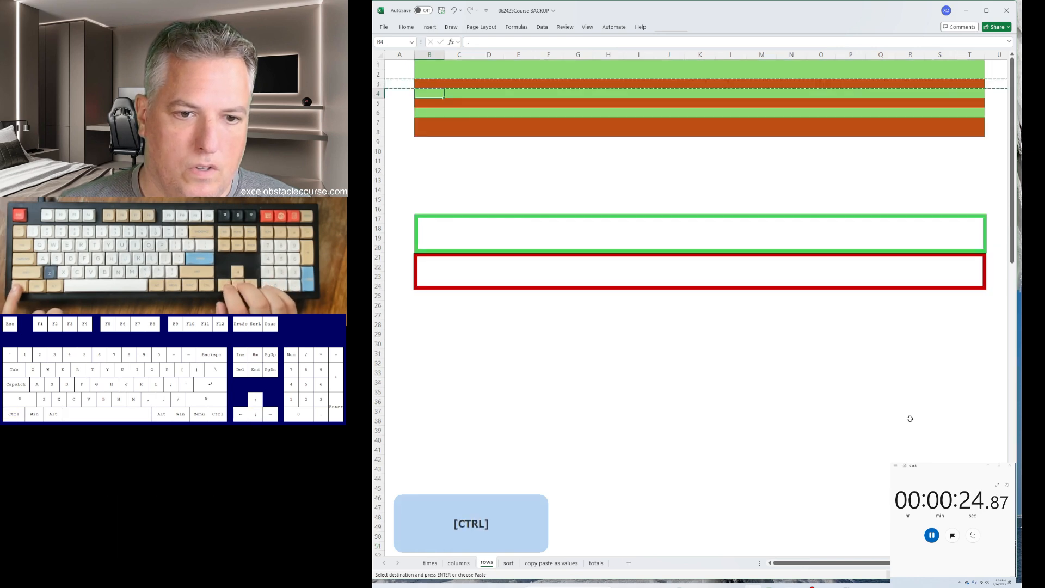
Step: Examine columns B and C within and below the striped block for stray periods in seemingly empty cells
key(Down)
key(Down)
key(Down)
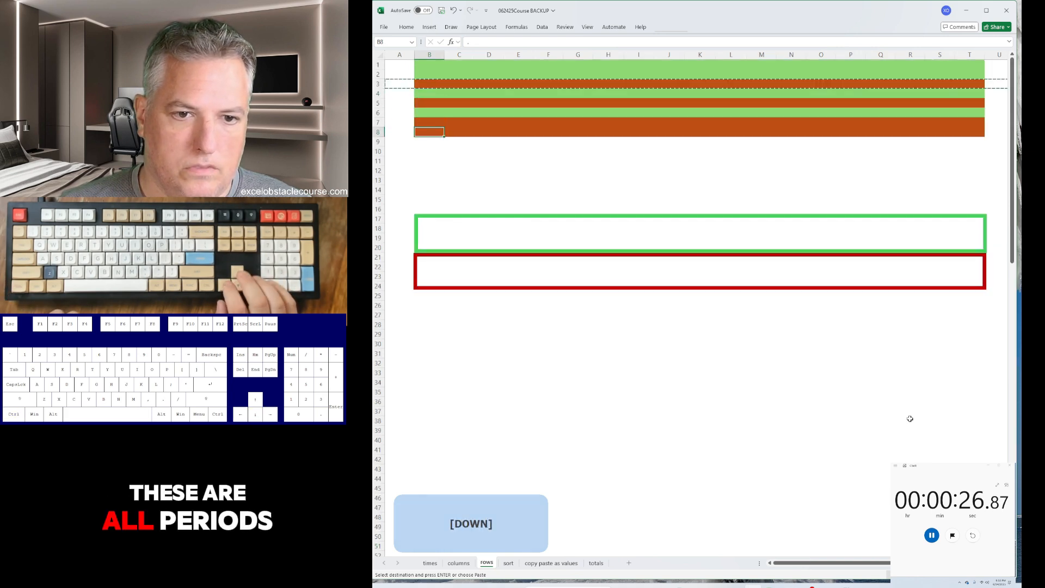
key(Up)
key(Up)
key(Up)
key(ctrl+Down)
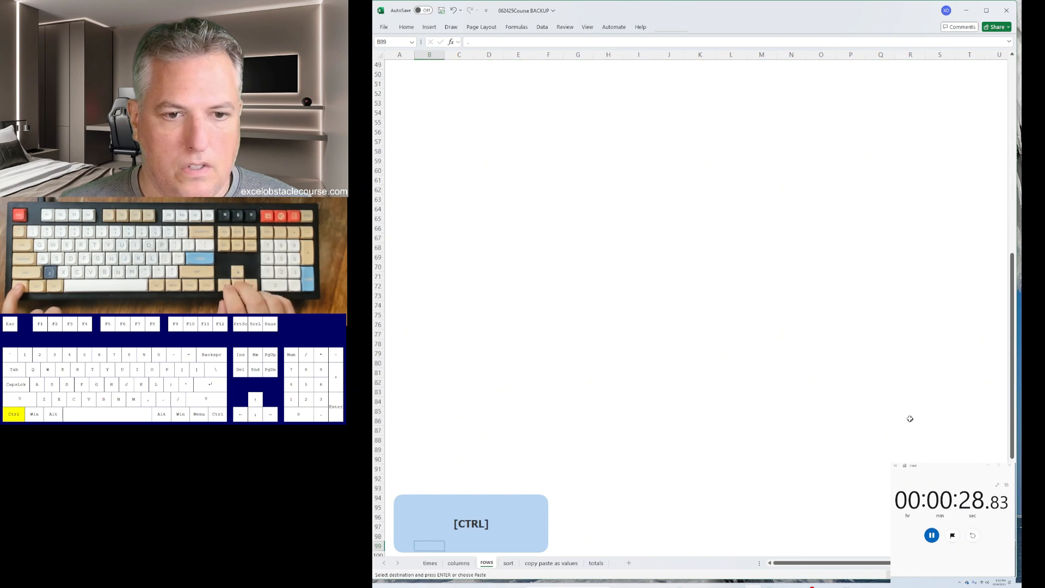
key(ctrl+Up)
key(Right)
key(ctrl+Down)
key(ctrl+Down)
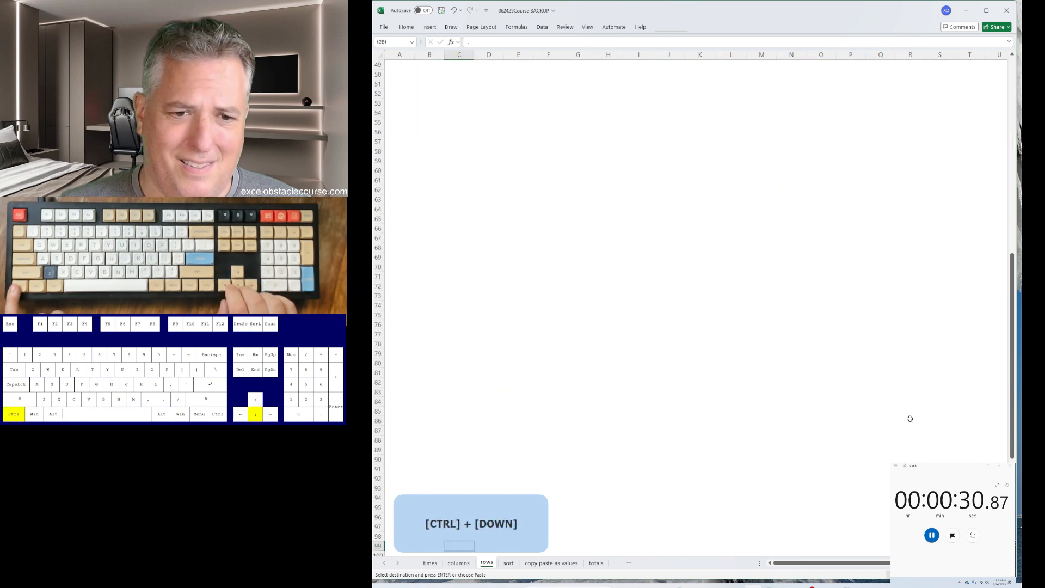
key(ctrl+Up)
key(ctrl+Up)
key(Down)
key(Down)
key(ctrl+Down)
key(ctrl+Up)
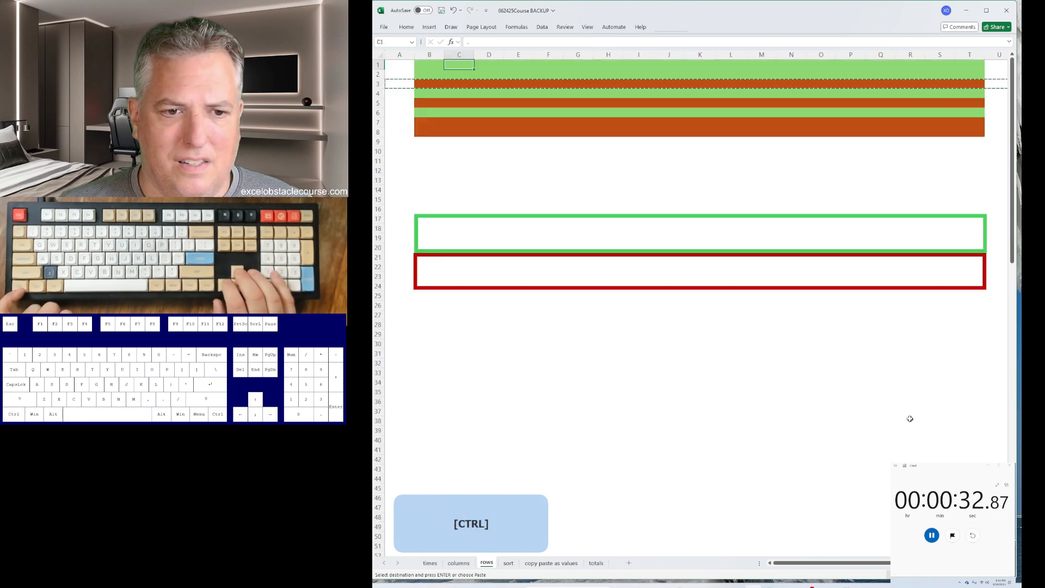
key(Left)
key(Left)
key(ctrl+Down)
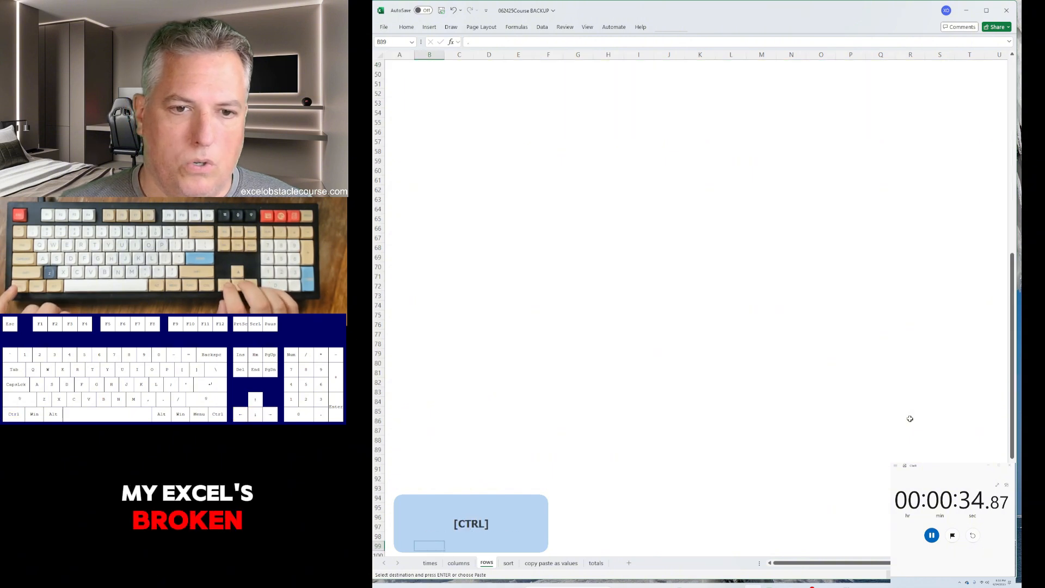
key(ctrl+Up)
key(Down)
key(Down)
key(Down)
key(Down)
key(Down)
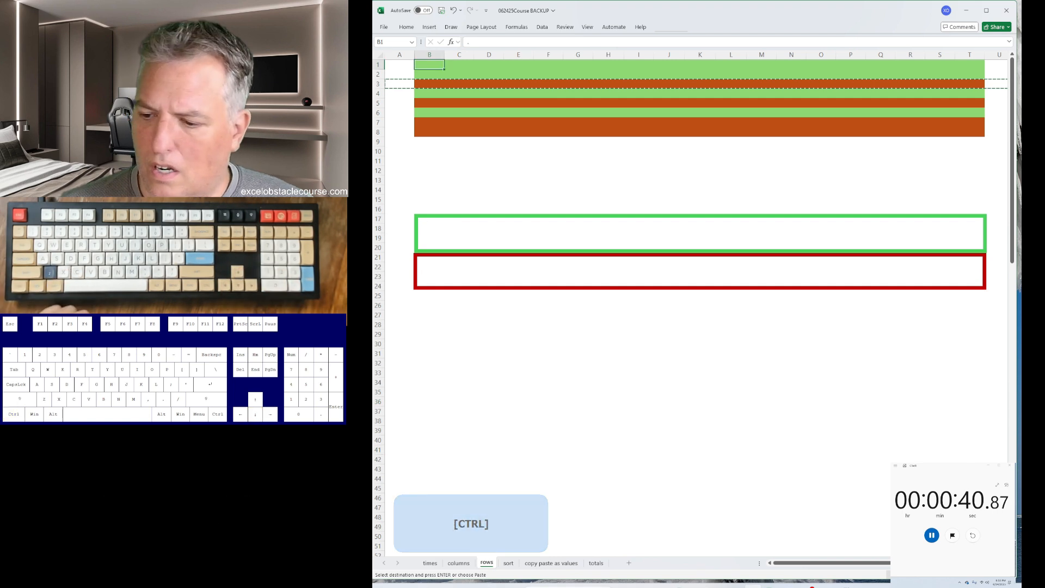
Step: Pause the stopwatch and undo the run's edits until the columns and rows sheets are back in their starting layouts
click(931, 535)
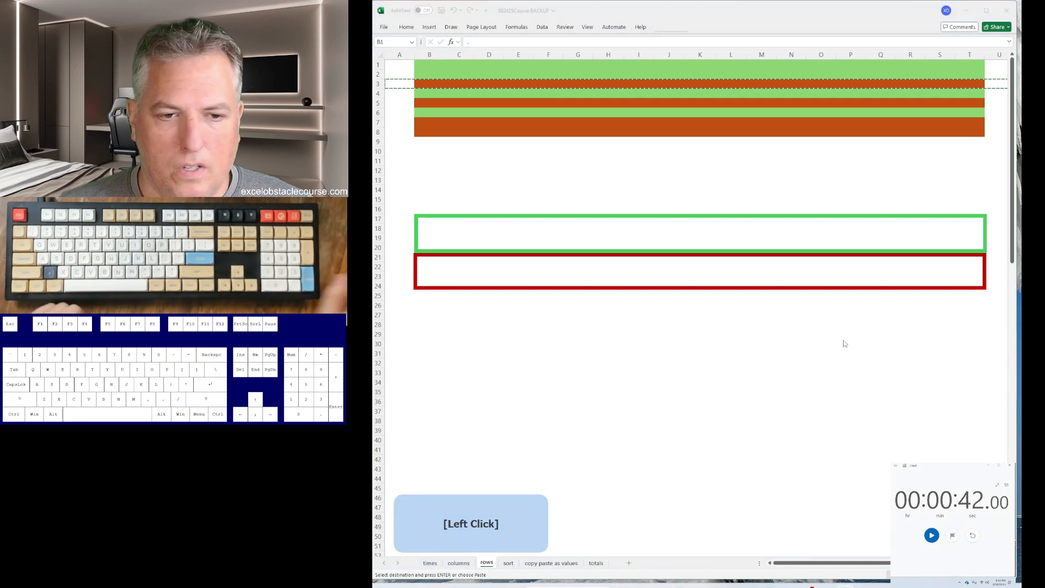
key(Down)
key(Down)
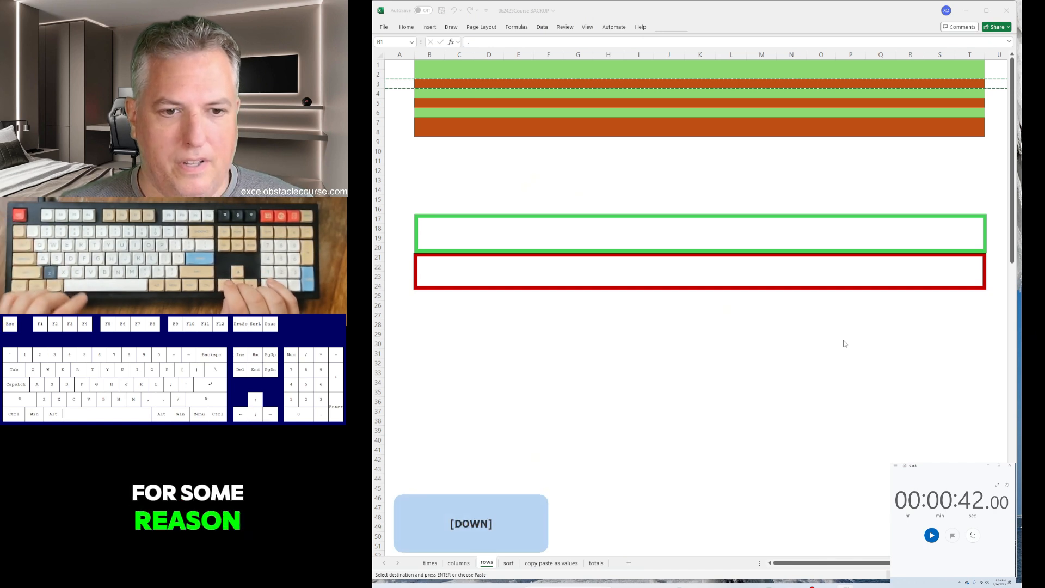
key(Left)
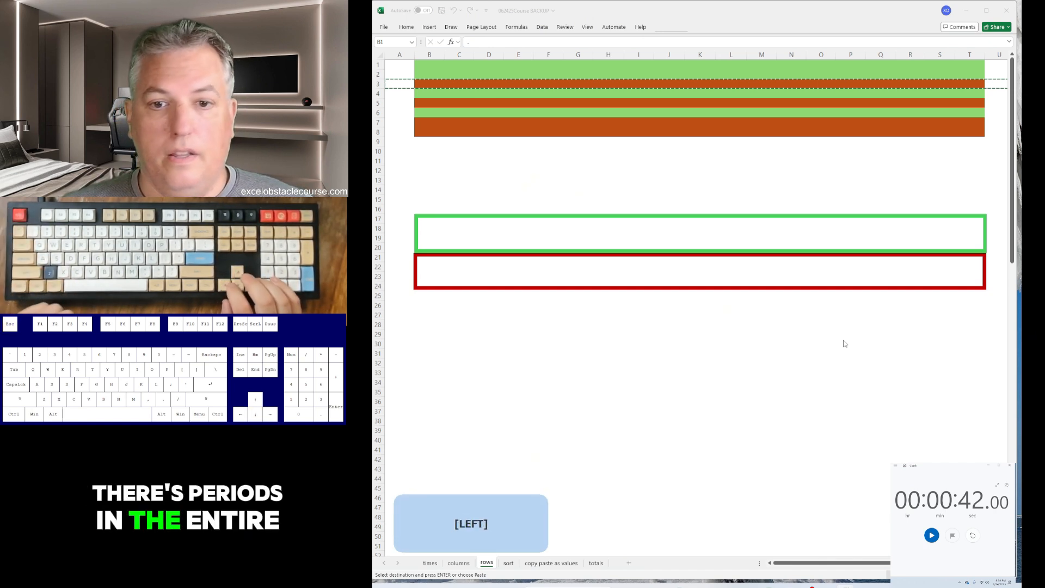
key(ctrl+z)
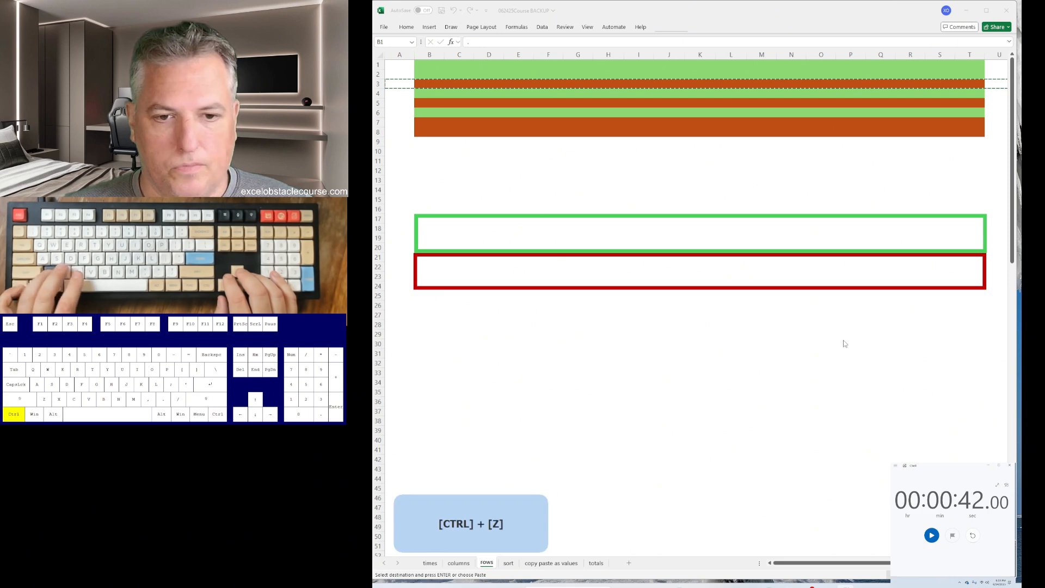
key(ctrl+z)
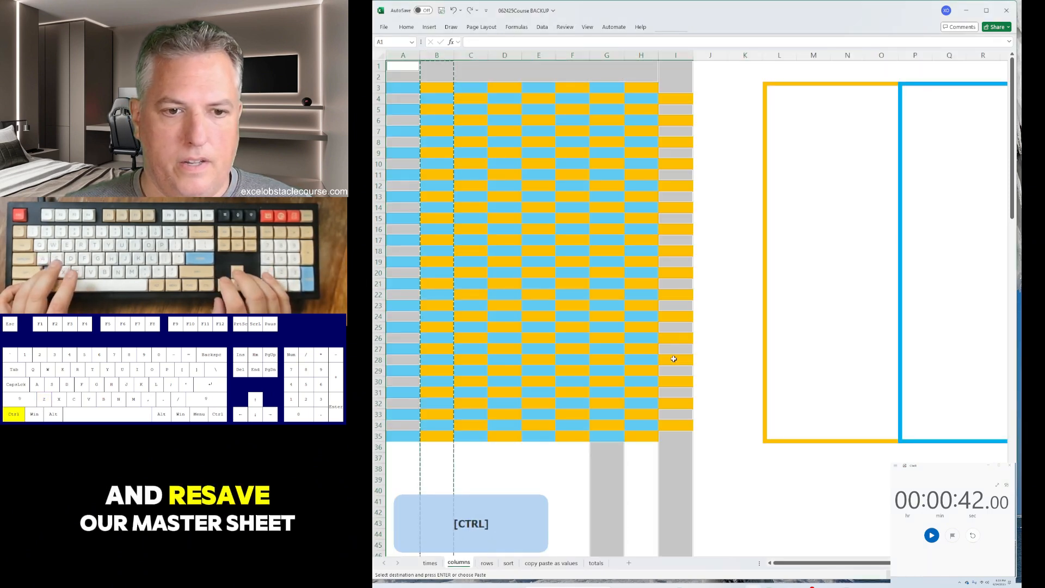
key(ctrl+z)
key(Escape)
key(Down)
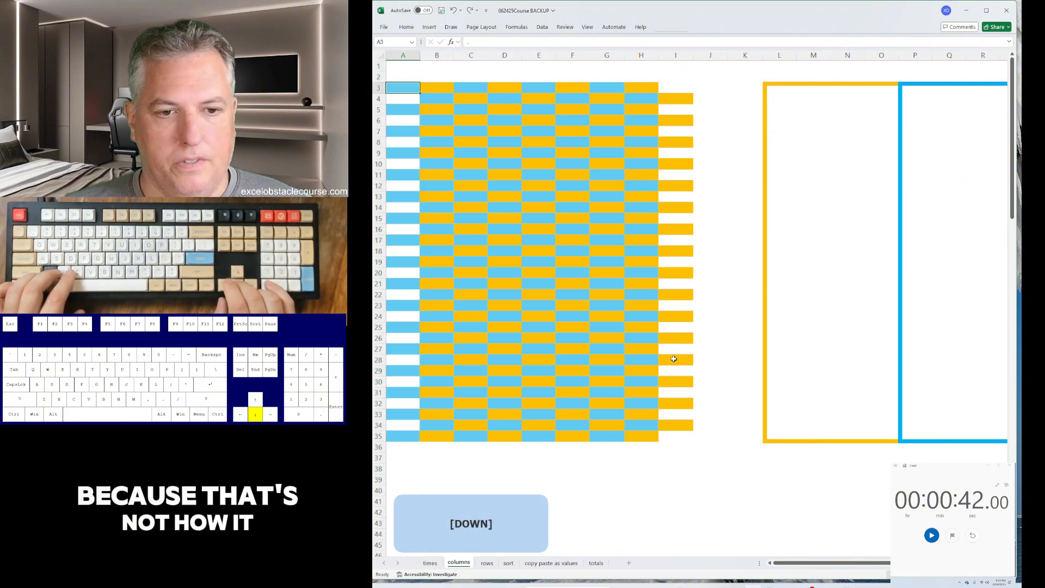
Step: On the rows sheet, clear the cell contents of row 13 and all rows below it
key(ctrl+Page_Down)
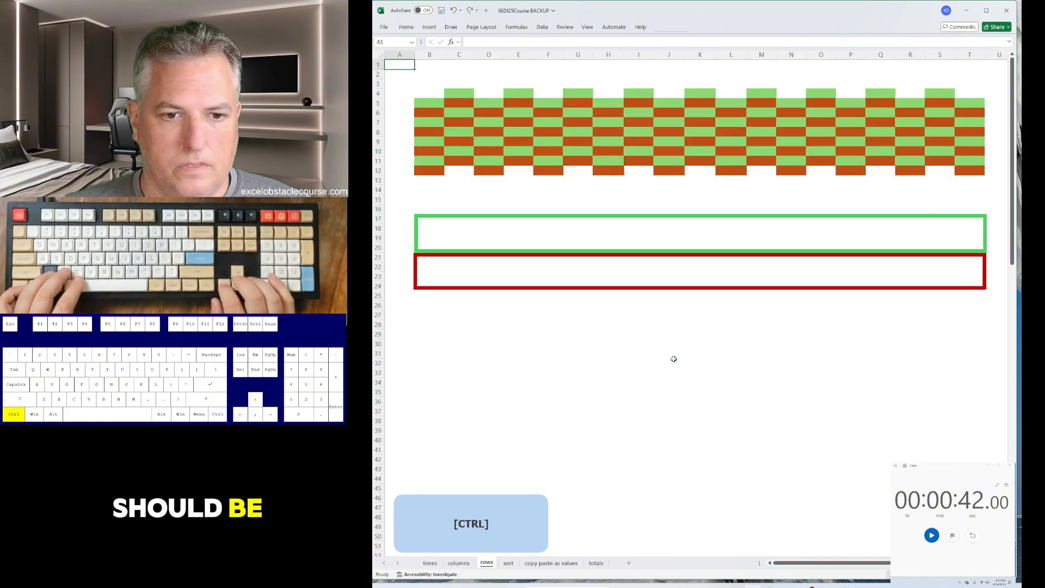
key(Down)
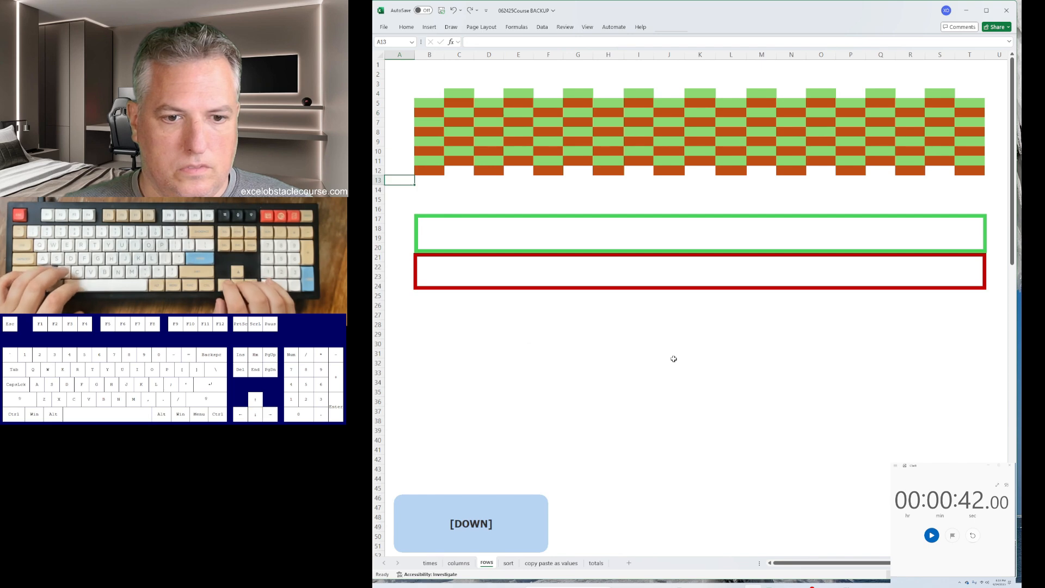
key(shift+space)
key(ctrl+shift+Down)
key(Delete)
key(ctrl+Up)
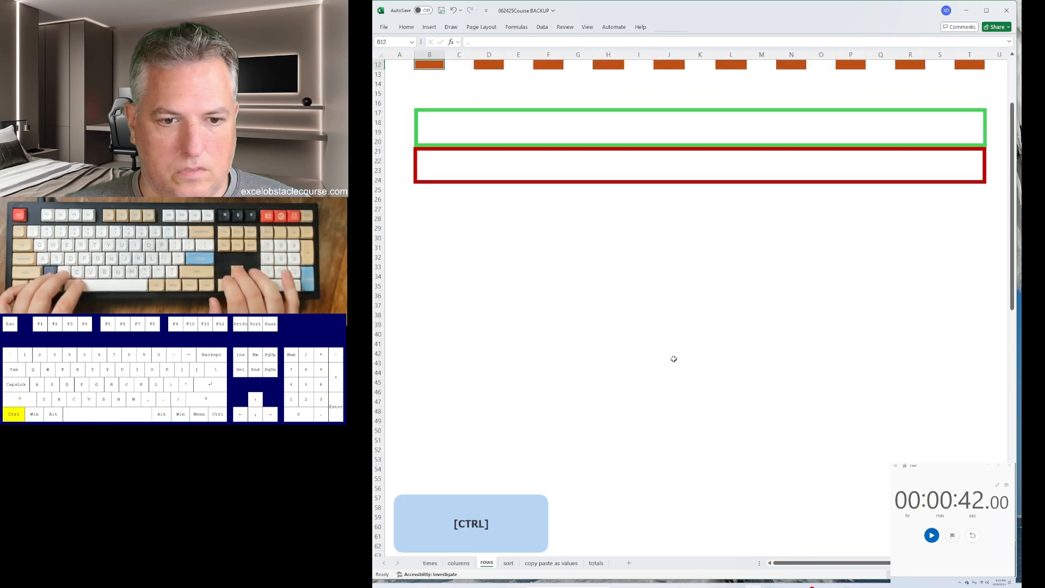
key(ctrl+Page_Down)
key(ctrl+Page_Down)
key(ctrl+Page_Down)
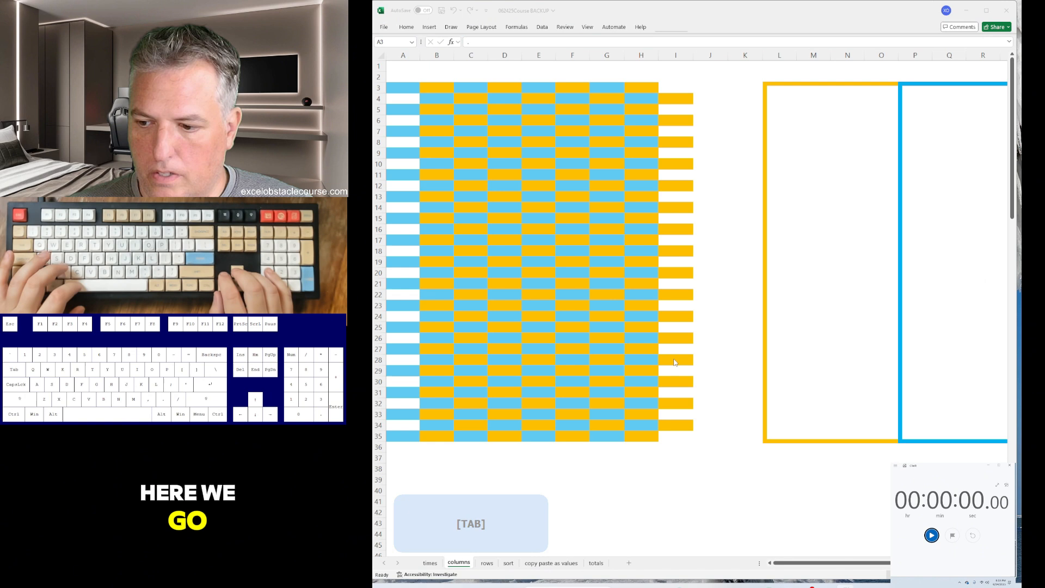
Step: Start the stopwatch and try to delete the columns sheet's blank cells with Go To Special, shifting the remaining cells left
key(Return)
key(alt+Tab)
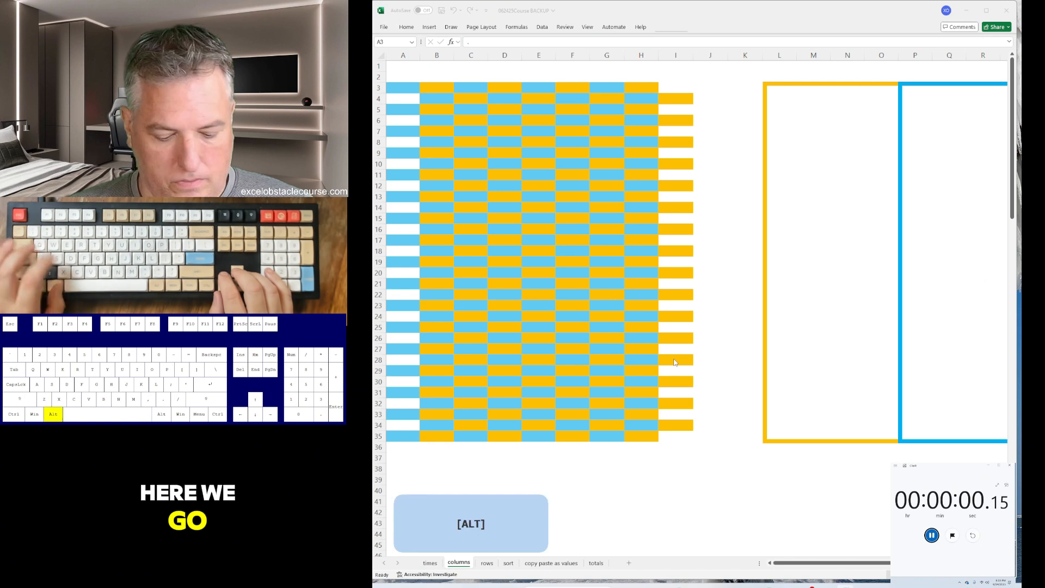
key(ctrl+g)
key(alt+s)
key(alt+k)
key(Return)
key(ctrl+minus)
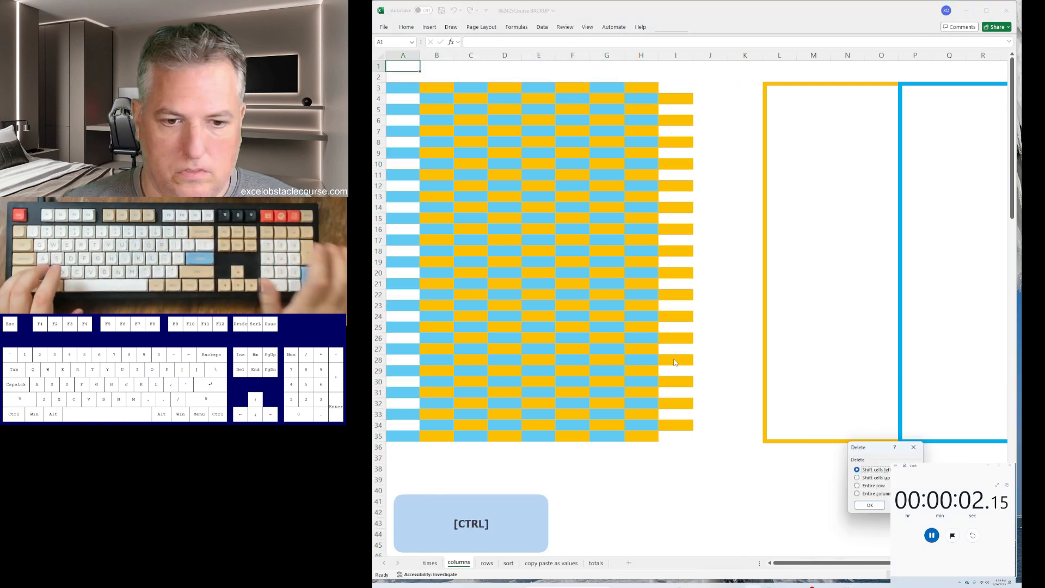
key(Return)
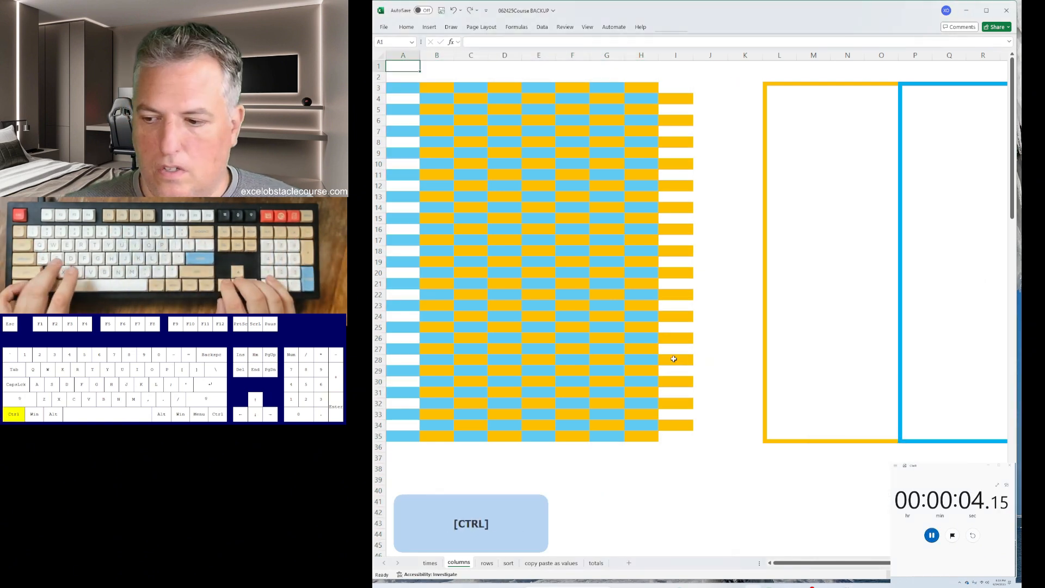
Step: Stop and reset the stopwatch, and select cell A4 on the columns sheet for a fresh attempt
key(alt+Tab)
key(space)
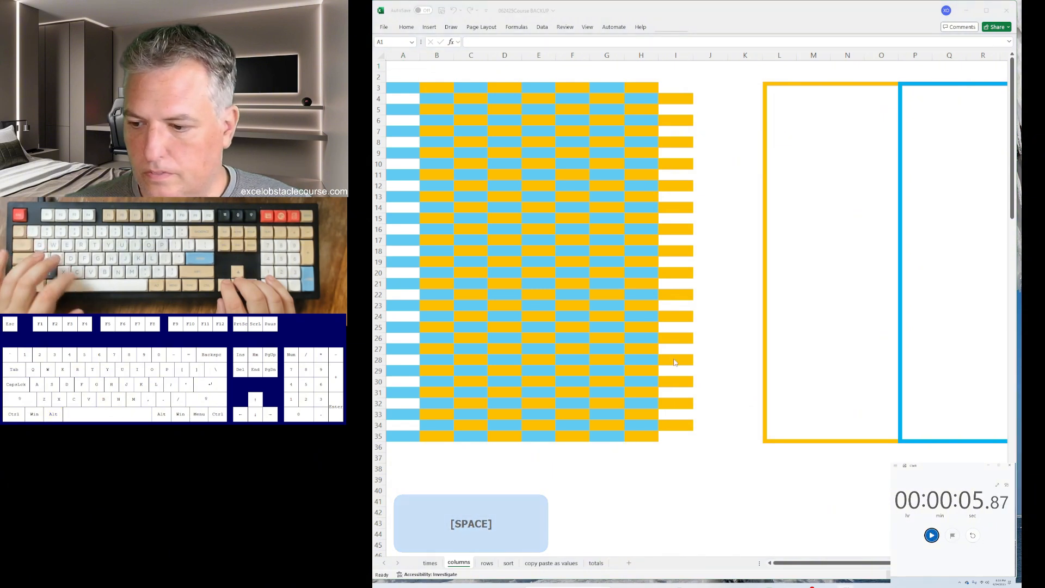
key(alt+Tab)
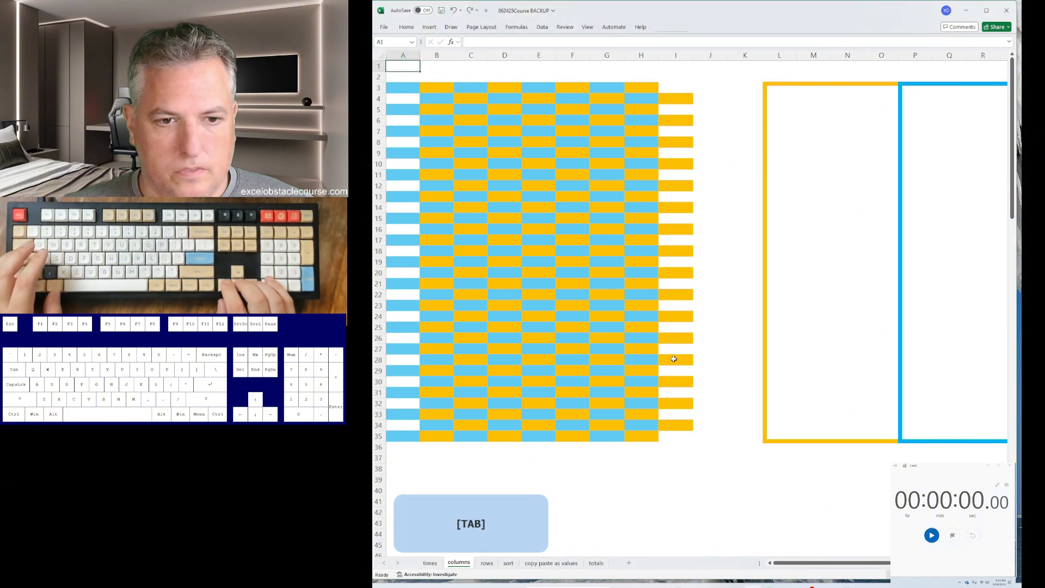
key(Down)
key(Down)
key(Down)
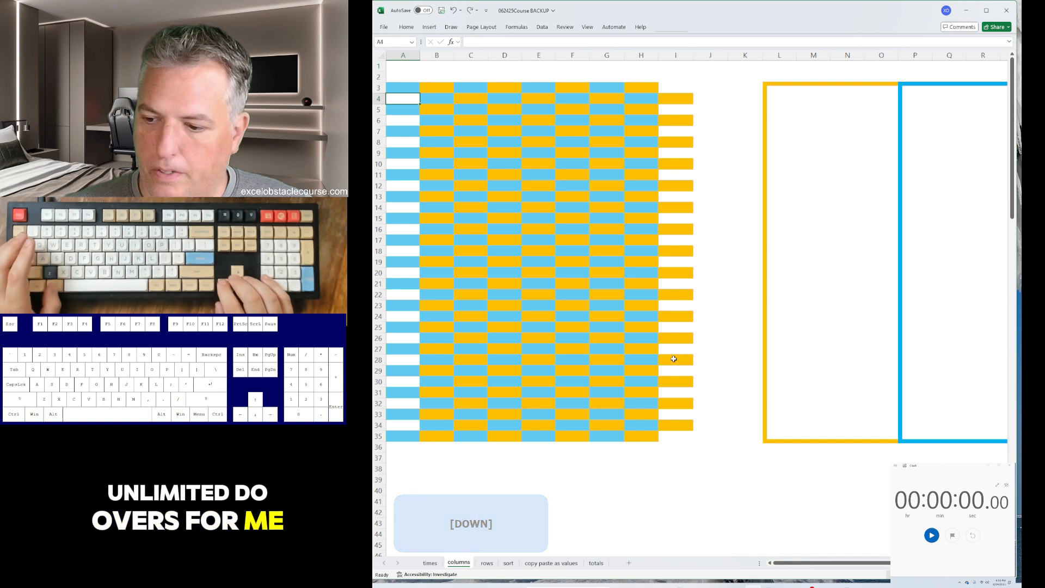
Step: Start the stopwatch, select the columns sheet's blank cells with Go To Special and delete them, shifting the remaining cells left
key(alt+Tab)
key(space)
key(alt+Tab)
key(ctrl+g)
key(alt+s)
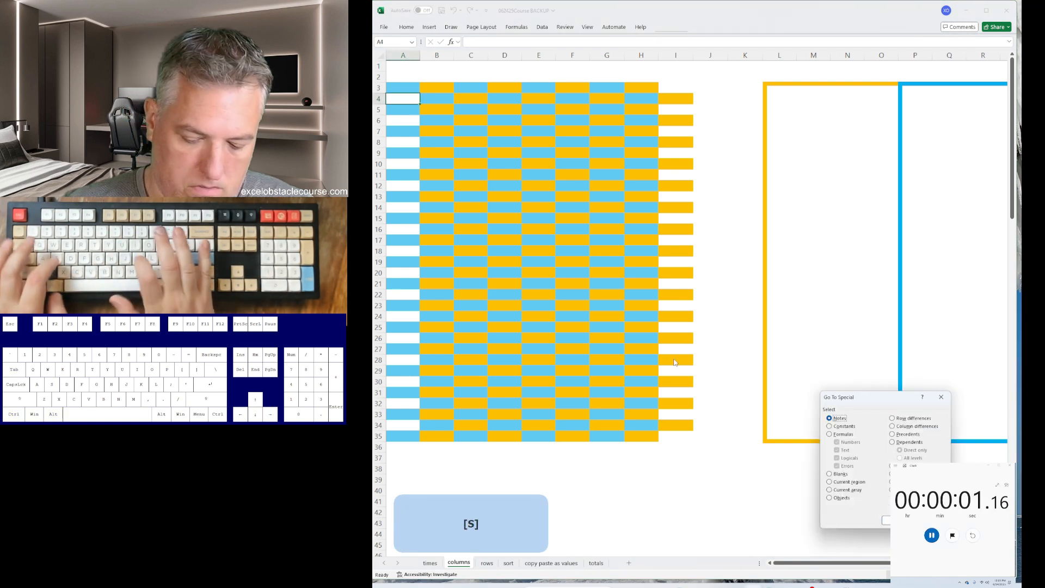
key(k)
key(Return)
Step: Cut yellow column B and insert it before column A
key(Right)
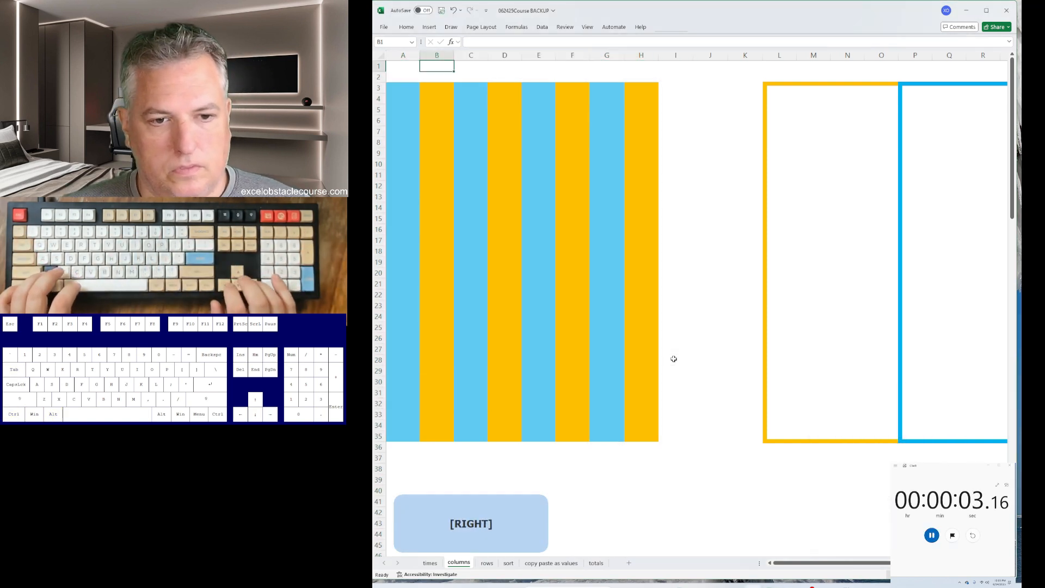
key(ctrl+space)
key(ctrl+x)
key(Left)
key(ctrl+space)
key(ctrl+plus)
Step: Cut yellow column D and insert it before column A
key(Right)
text(0)
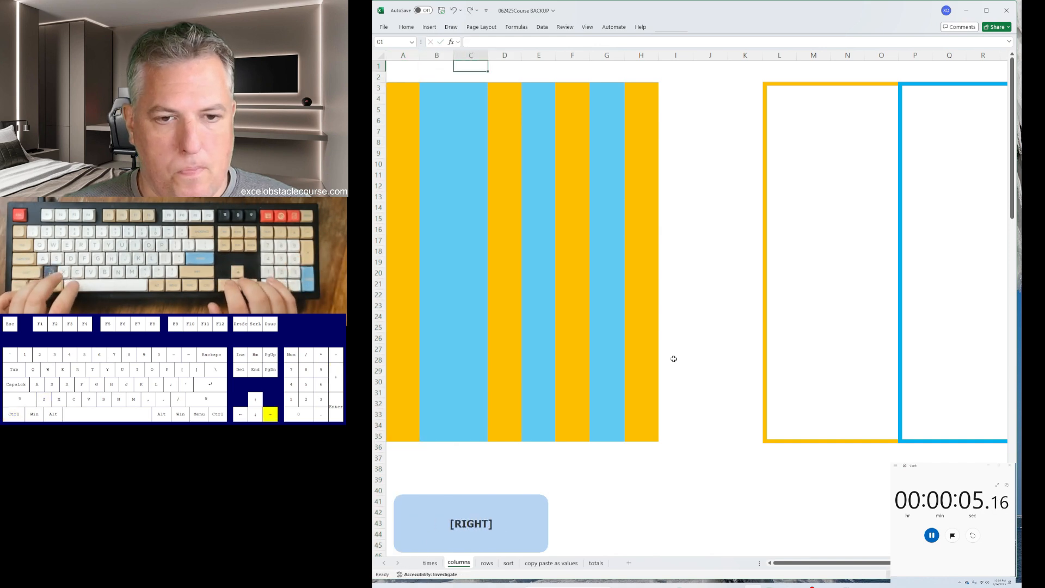
key(Right)
key(ctrl+space)
key(ctrl+x)
key(Left)
key(Left)
key(Left)
key(ctrl+space)
key(ctrl+plus)
Step: Cut yellow column F and insert it before column A
key(Right)
key(Right)
key(Right)
key(Right)
key(Right)
key(ctrl+space)
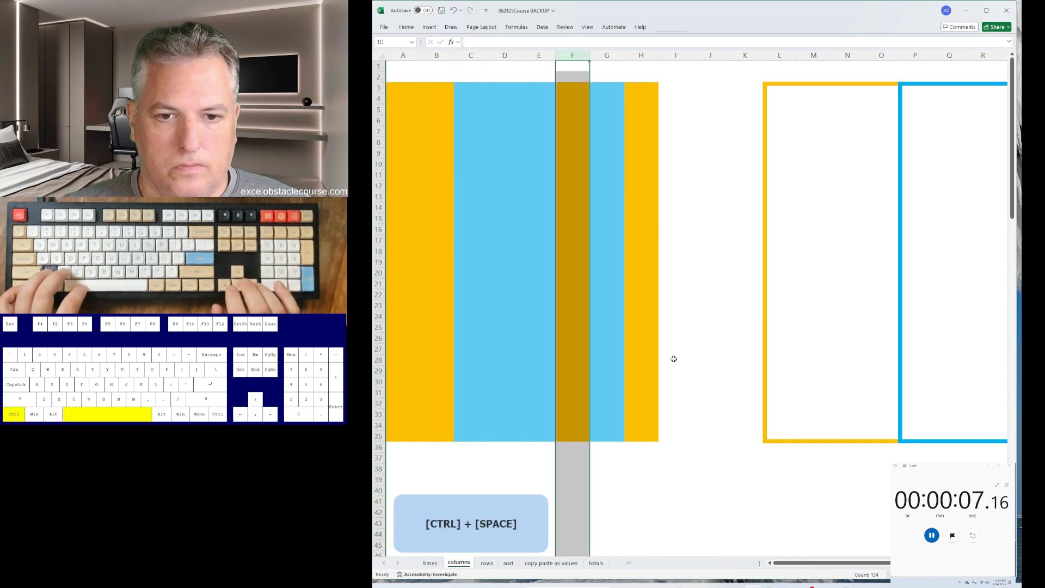
key(ctrl+x)
key(Left)
key(Left)
key(Left)
key(Left)
key(Left)
key(ctrl+space)
key(ctrl+plus)
Step: Cut the last yellow column, H, and insert it before column A
key(Down)
key(ctrl+space)
key(ctrl+x)
key(ctrl+Left)
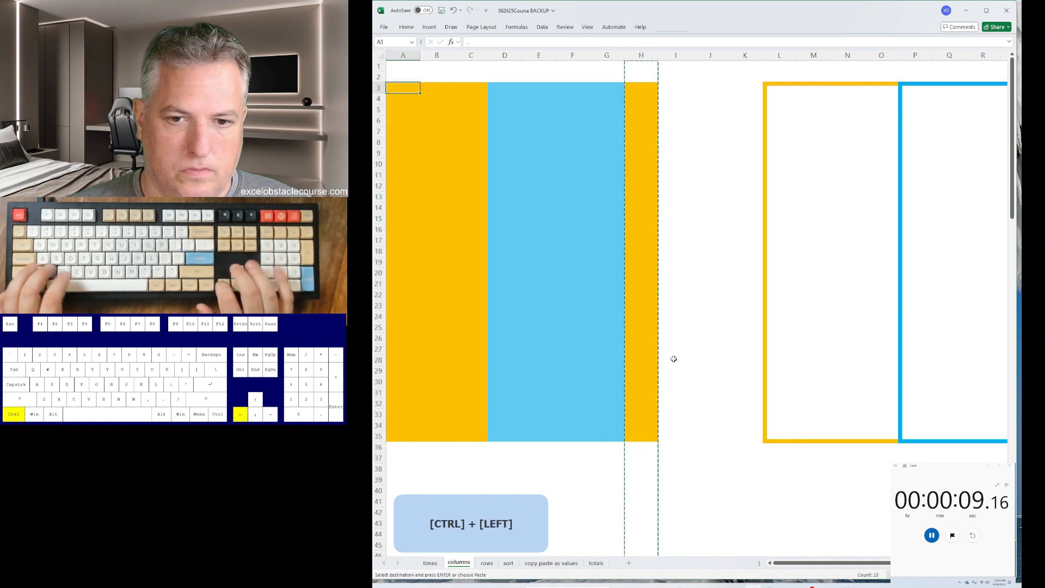
key(ctrl+space)
key(ctrl+plus)
Step: Insert 11 columns before column A to move the yellow and blue blocks into their matching frames
key(ctrl+shift+space)
key(ctrl+Home)
key(ctrl+space)
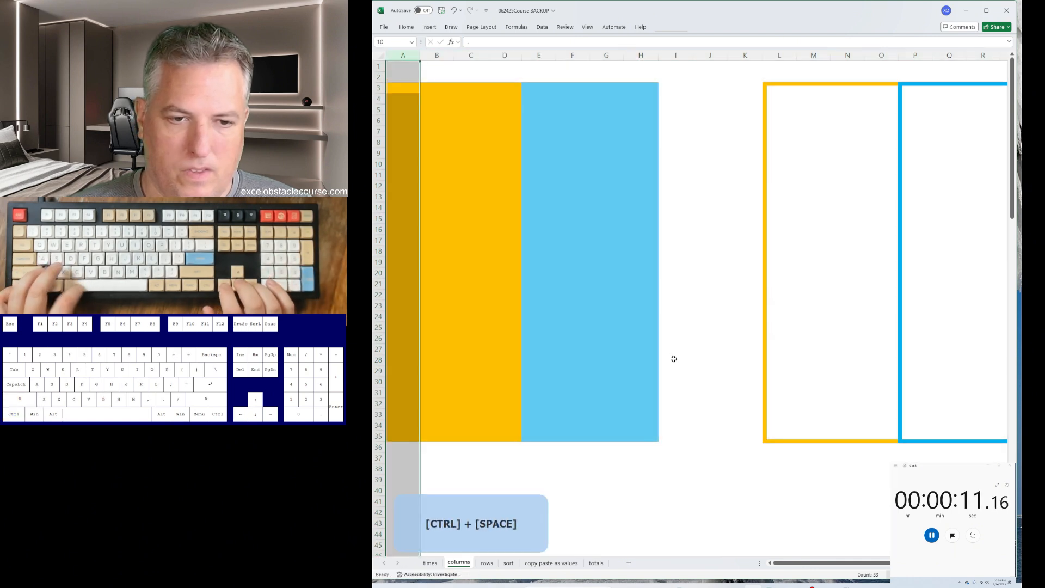
key(ctrl+shift+Right)
key(shift+Right)
key(shift+Right)
key(shift+Right)
key(shift+Right)
key(shift+Left)
key(ctrl+plus)
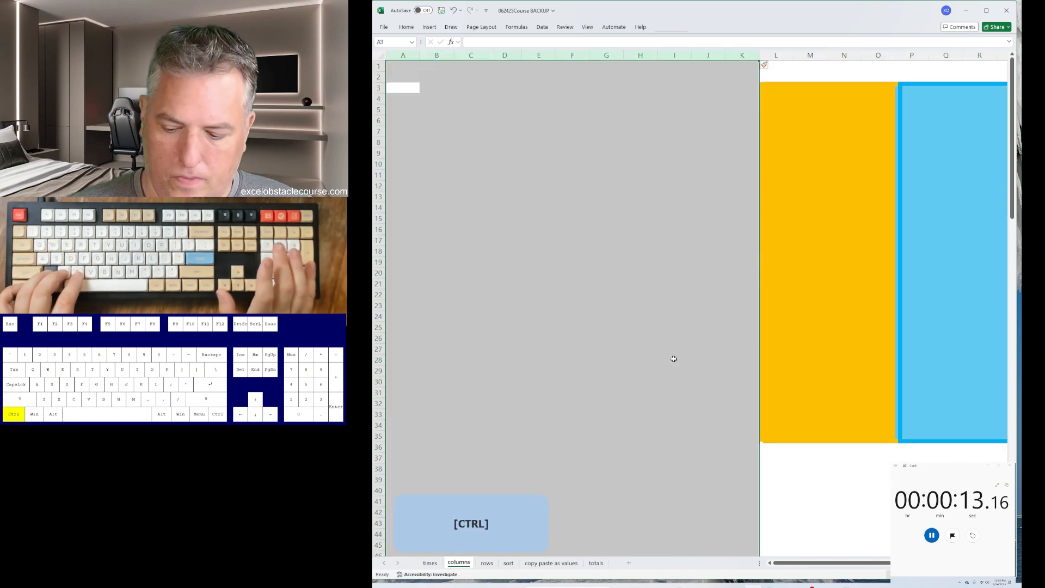
Step: On the rows sheet, select all blank cells in the checkered block and delete them, shifting the cells up
key(ctrl+Page_Down)
key(ctrl+g)
key(alt+s)
key(k)
key(Return)
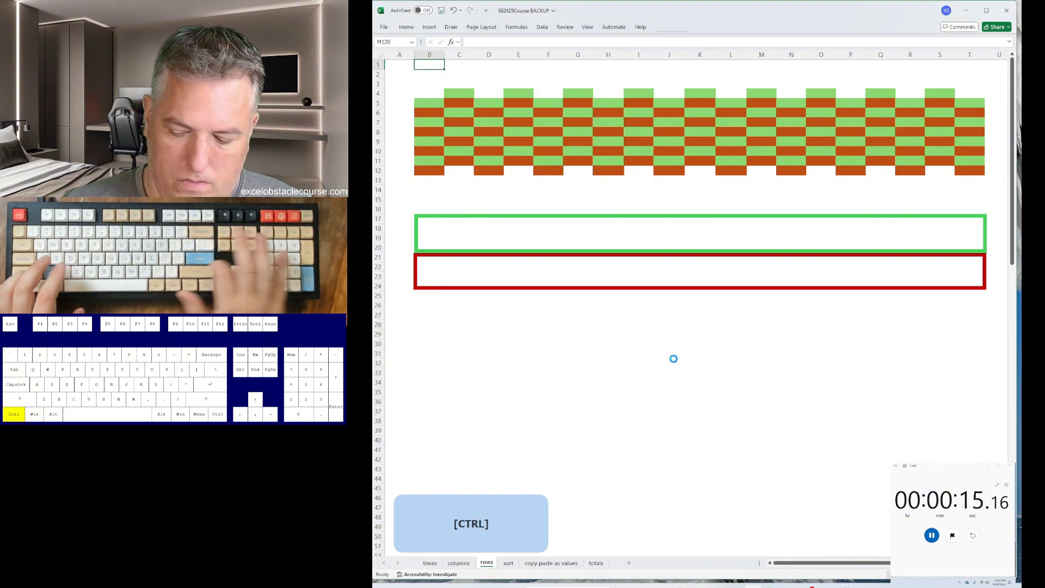
key(ctrl+minus)
key(u)
key(Return)
Step: Cut orange row 2 and insert it above the last orange row, row 8
key(ctrl+Up)
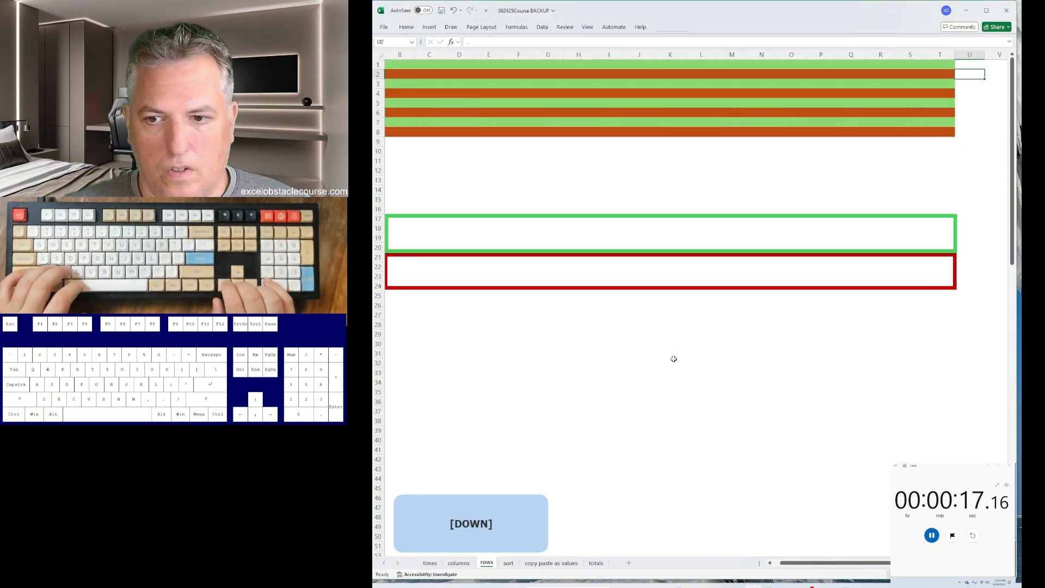
key(Left)
key(shift+space)
key(ctrl+x)
key(ctrl+Down)
key(shift+space)
key(ctrl+plus)
Step: Cut orange row 3 and insert it above row 8
key(Up)
key(Up)
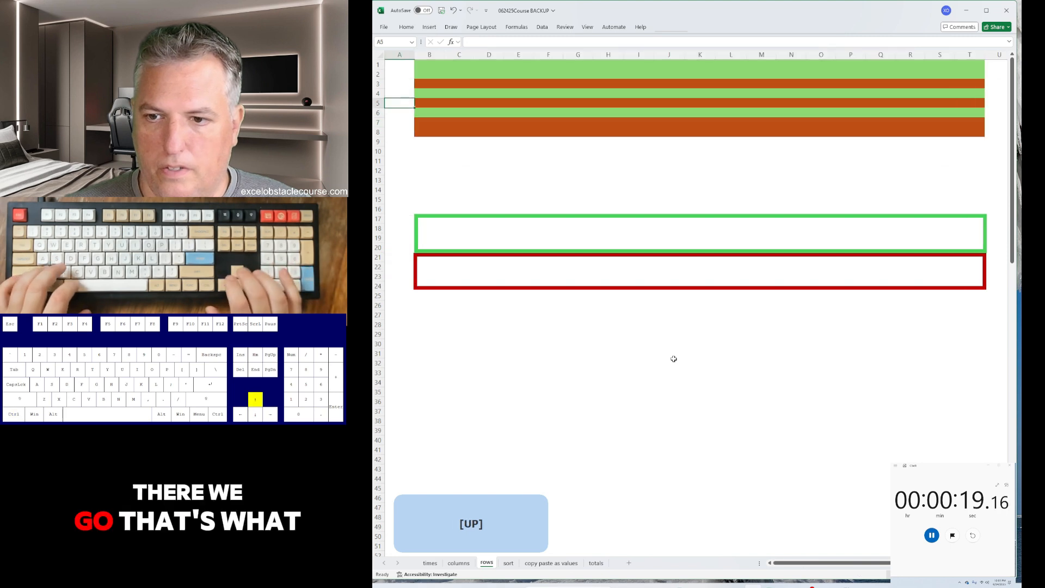
key(Up)
key(Up)
key(shift+space)
key(ctrl+x)
key(Right)
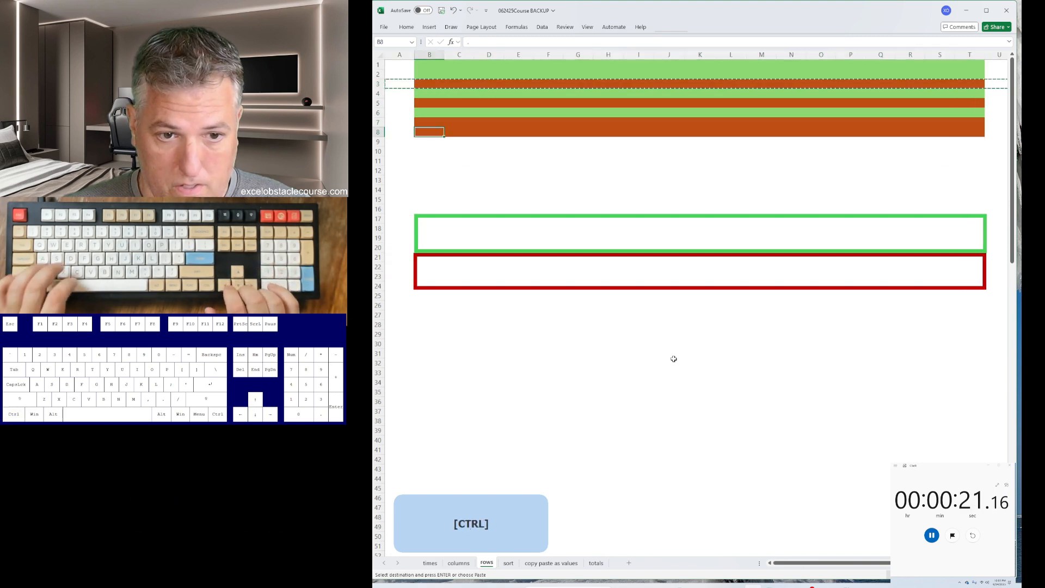
key(shift+space)
key(ctrl+plus)
Step: Cut orange row 4 and insert it above row 8 so the green and orange rows are grouped
key(Up)
key(Up)
key(shift+space)
key(ctrl+x)
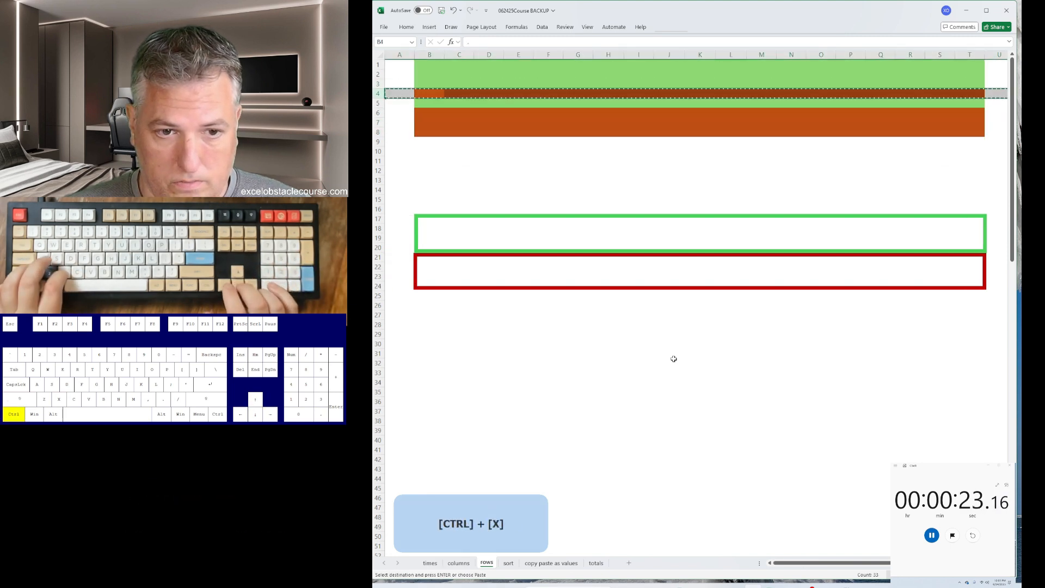
key(ctrl+Down)
key(shift+space)
key(ctrl+plus)
Step: Insert 16 rows above row 1 to move the green and orange blocks into their matching frames
key(ctrl+Up)
key(Right)
key(shift+space)
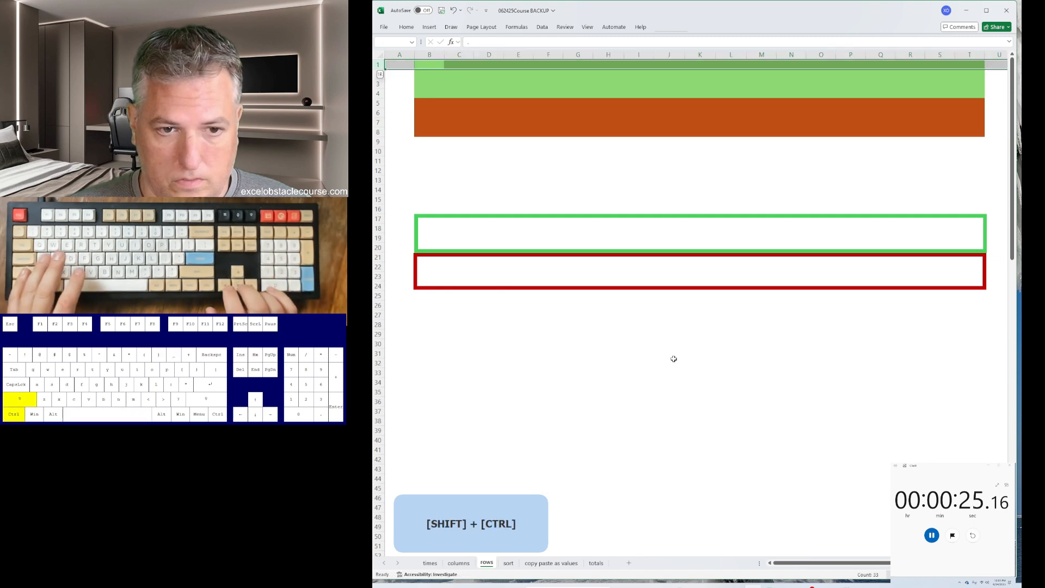
key(ctrl+shift+Down)
key(shift+Down)
key(shift+Down)
key(shift+Down)
key(shift+Down)
key(shift+Down)
key(shift+Down)
key(shift+Down)
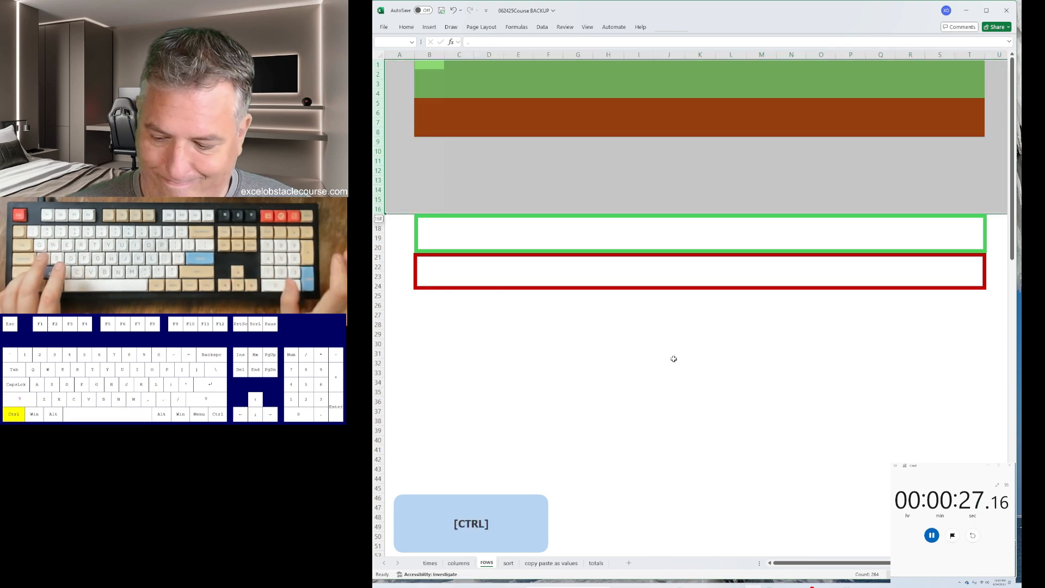
key(ctrl+plus)
Step: On the sort sheet, sort column B in ascending order and column D in descending order
key(ctrl+Page_Down)
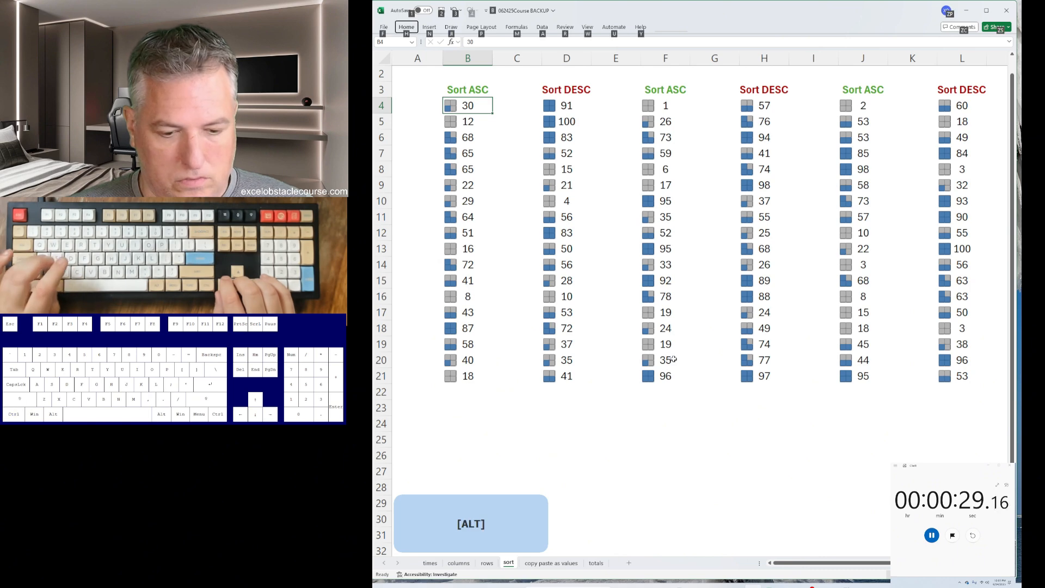
key(a)
key(s)
key(a)
key(Up)
key(Right)
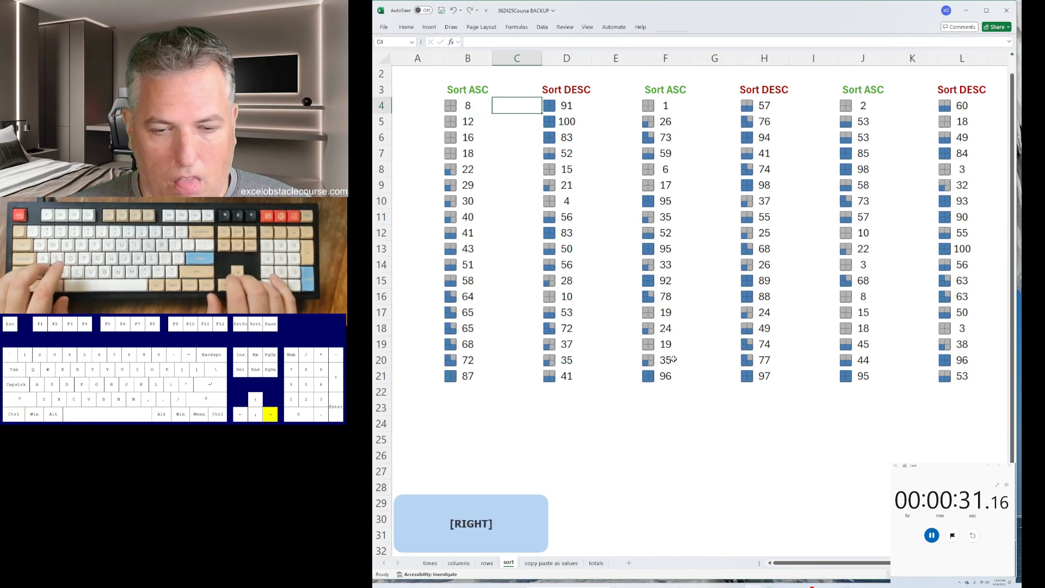
key(a)
key(s)
key(d)
Step: Sort column F in ascending order and column H in descending order
key(Right)
key(Right)
key(alt)
key(a)
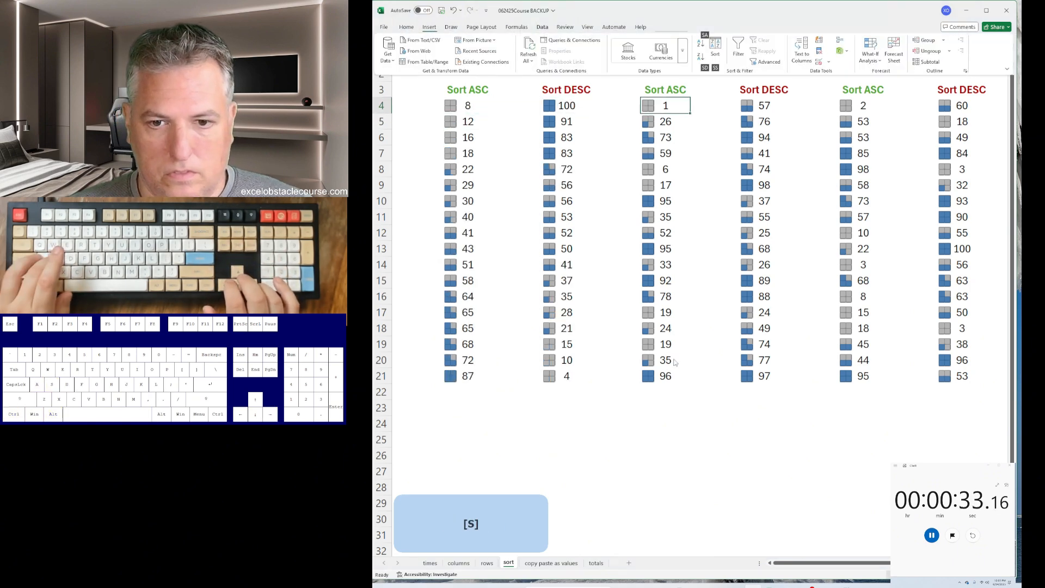
key(s)
key(a)
key(s)
key(d)
Step: Sort column J in ascending order and column L in descending order
key(ctrl+Right)
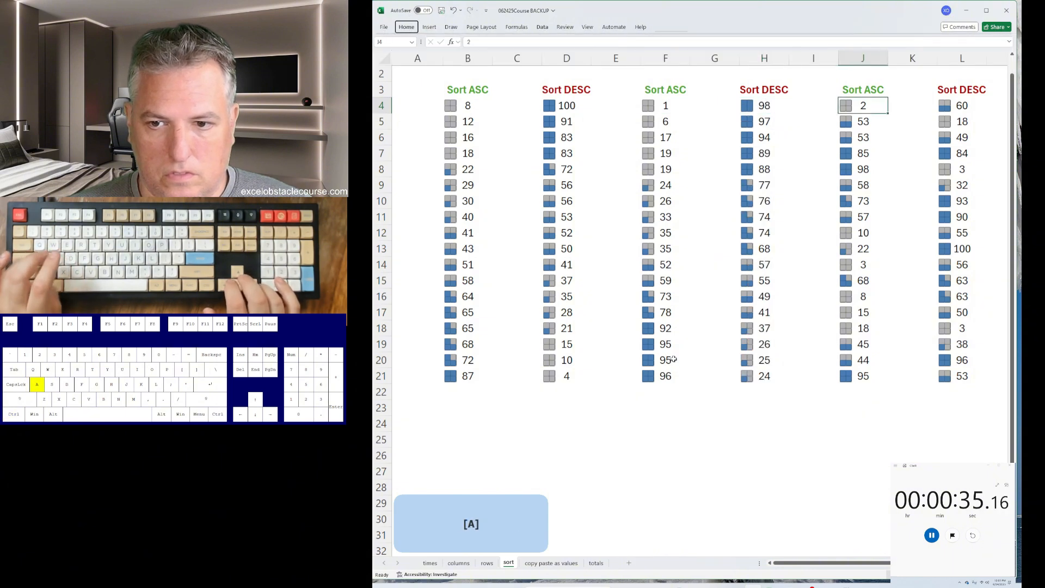
key(Escape)
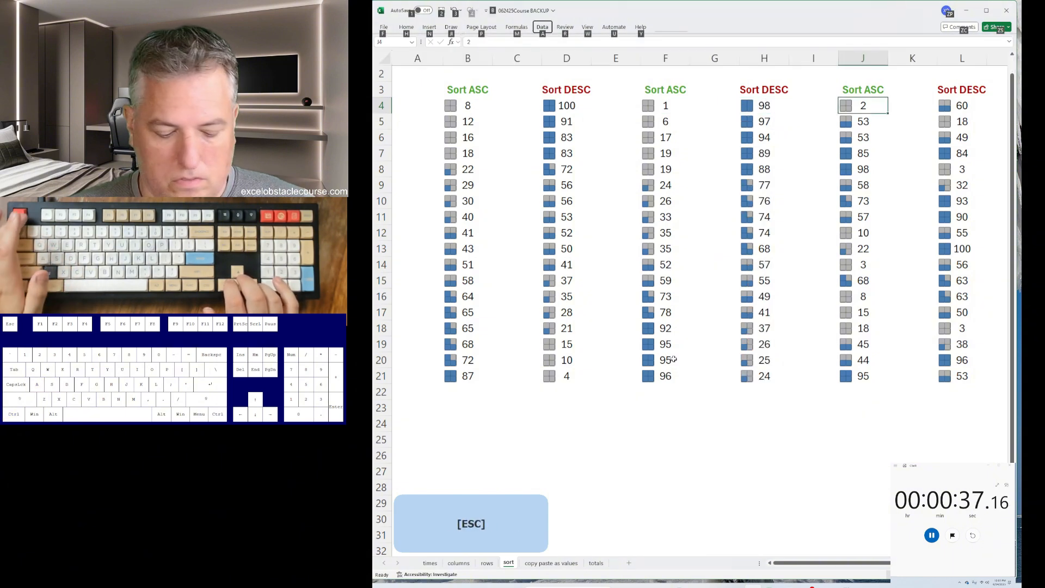
key(a)
key(s)
key(a)
key(ctrl+Right)
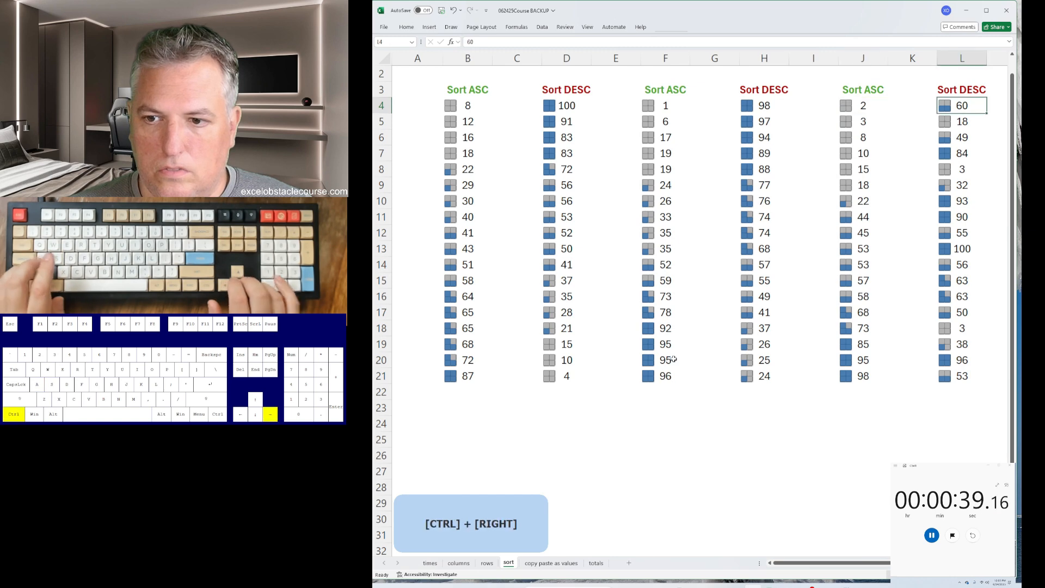
key(a)
key(s)
key(d)
Step: On the copy paste as values sheet, copy the red-number block C5:F13 and paste it as values into the red frame at J18
key(ctrl+Page_Down)
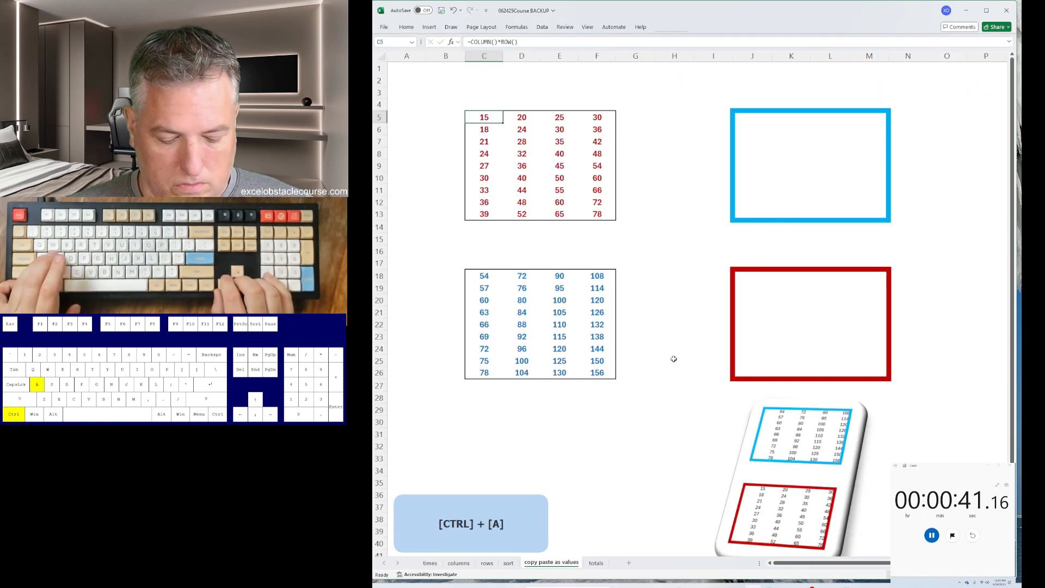
key(ctrl+a)
key(ctrl+c)
key(ctrl+Down)
key(Right)
key(Right)
key(ctrl+v)
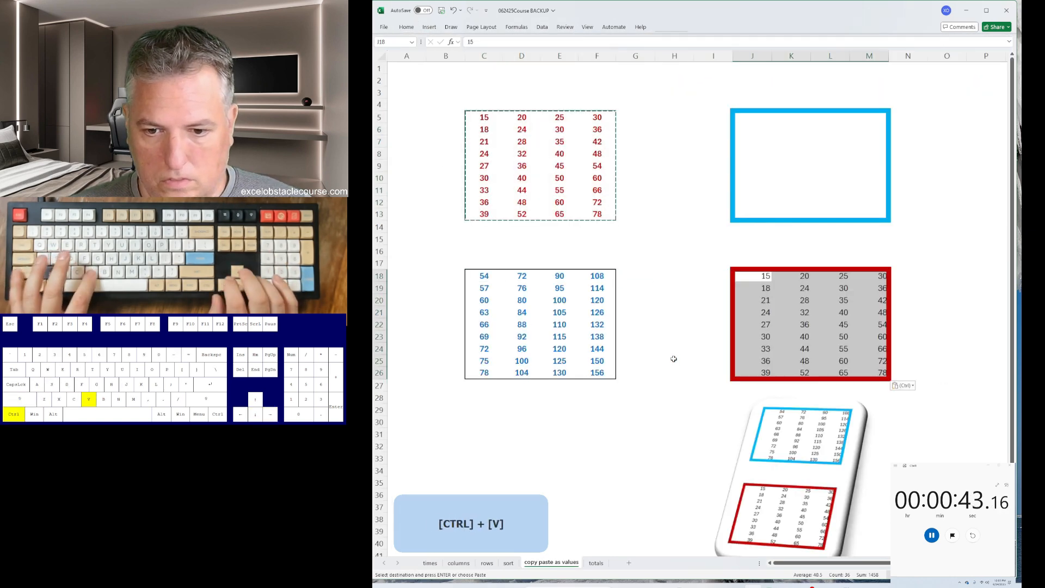
Step: Undo the paste in the red frame and paste the copied values there again
key(ctrl+Left)
key(ctrl+a)
key(ctrl+z)
key(ctrl+v)
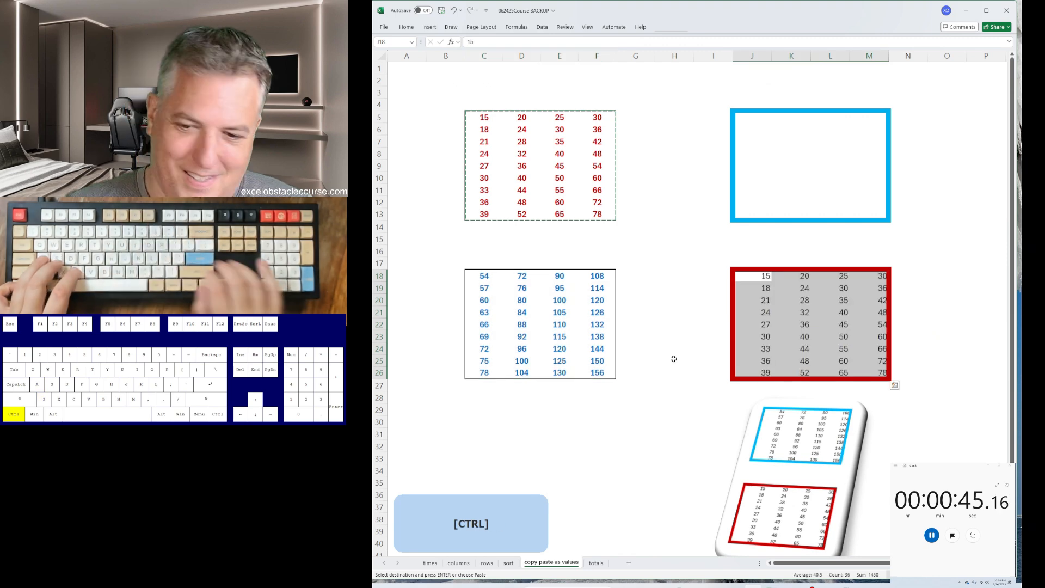
Step: Copy the blue-number block C18:F26 and paste it as values into the blue frame at J5
key(ctrl+Left)
key(ctrl+a)
key(ctrl+c)
key(ctrl+Up)
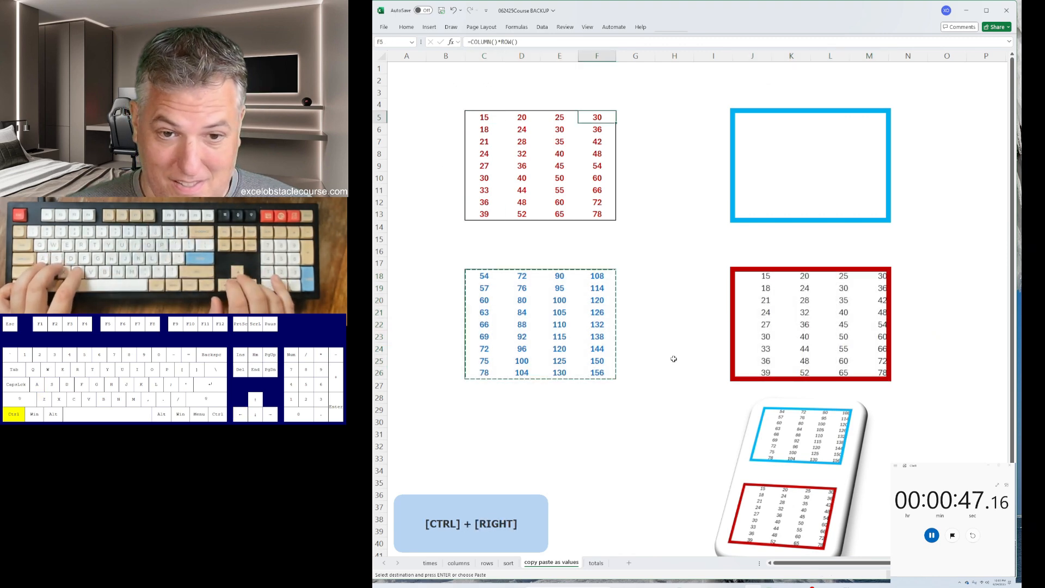
key(Right)
key(ctrl+v)
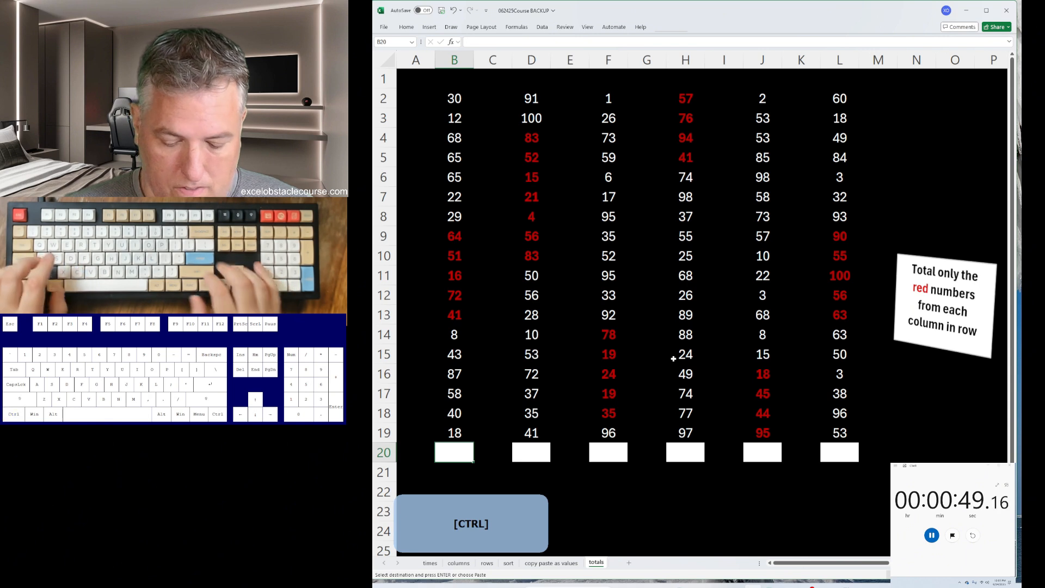
Step: On the totals sheet, total the red numbers B9:B13 in B20 and D4:D10 in D20
key(alt+equal)
key(ctrl+Up)
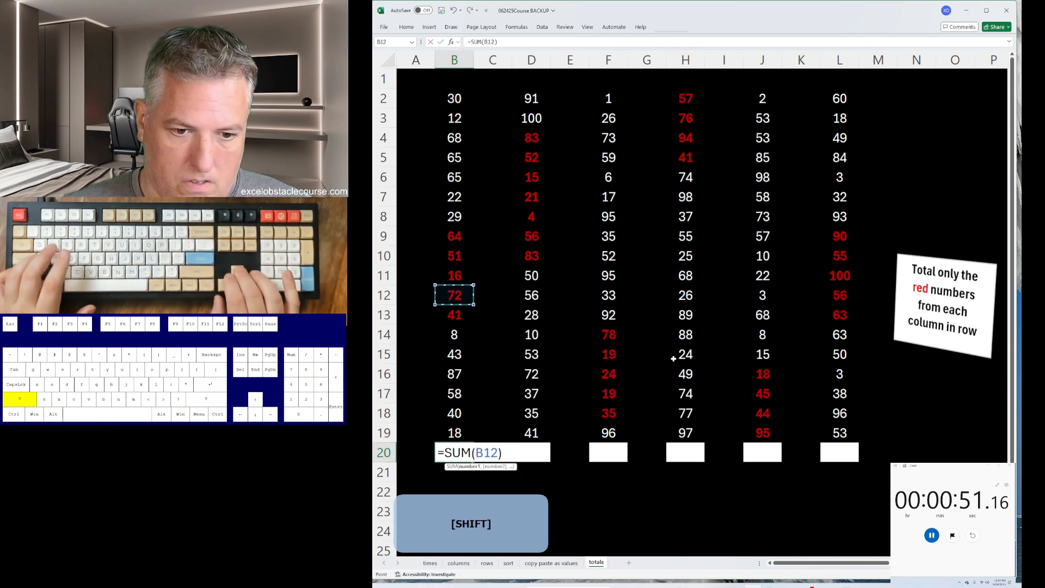
key(Down)
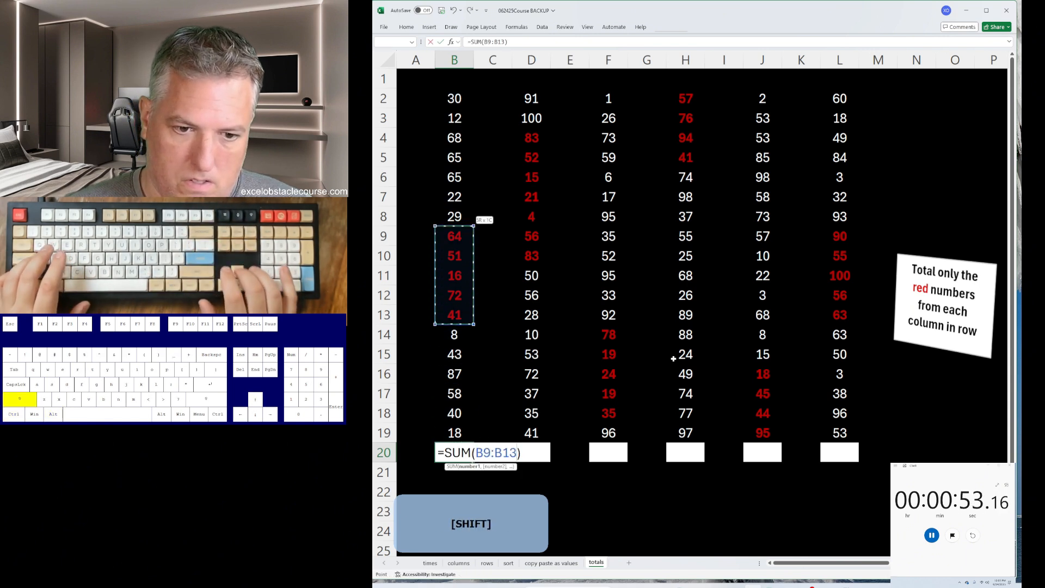
key(Tab)
key(Right)
key(alt+equal)
key(Down)
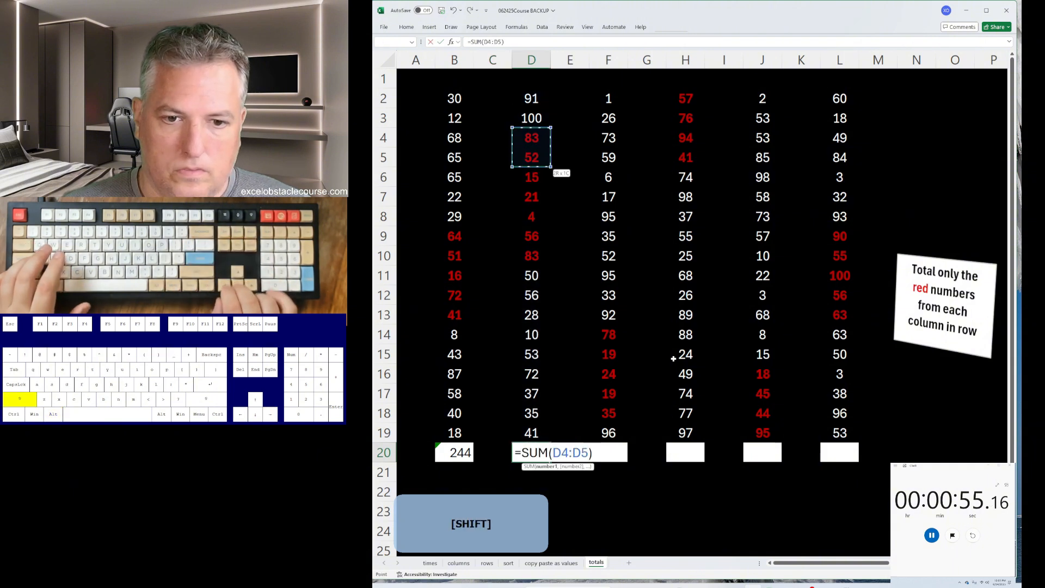
key(Return)
Step: Total the red numbers F14:F18 in F20 and H2:H5 in H20
key(Right)
key(alt+equal)
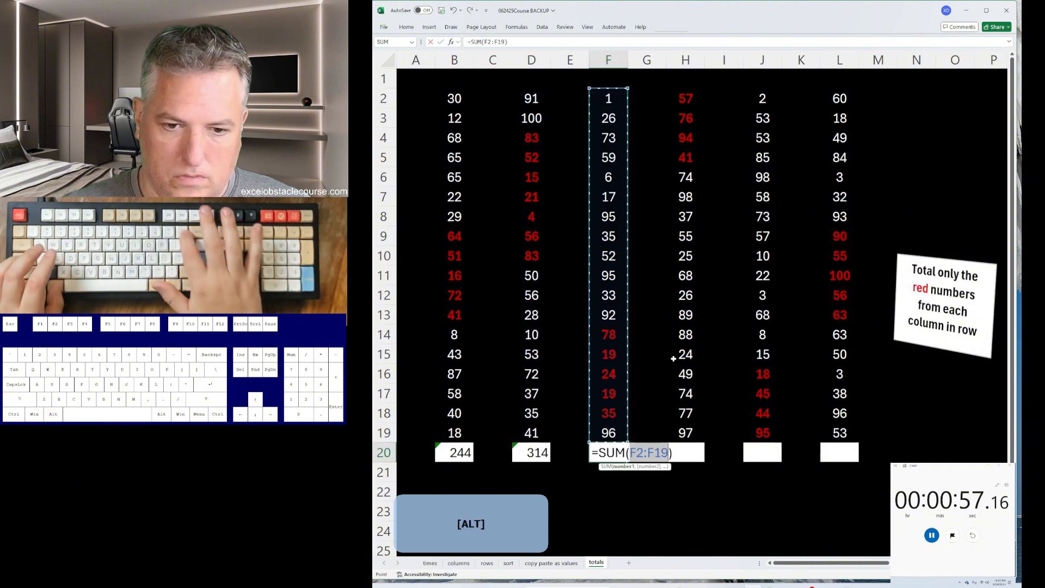
key(ctrl+Up)
key(Down)
key(Return)
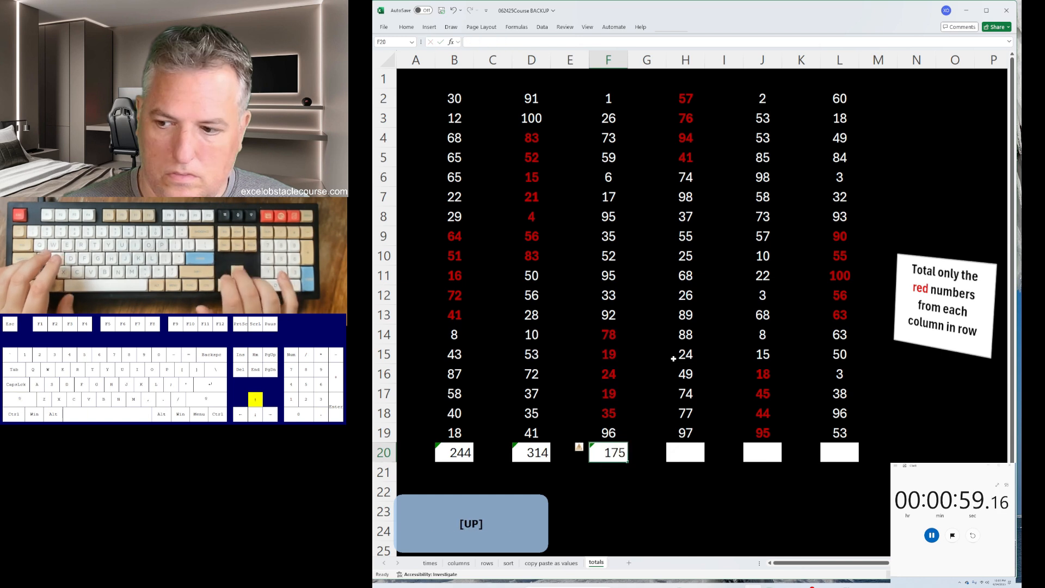
key(Right)
key(alt+equal)
key(ctrl+Up)
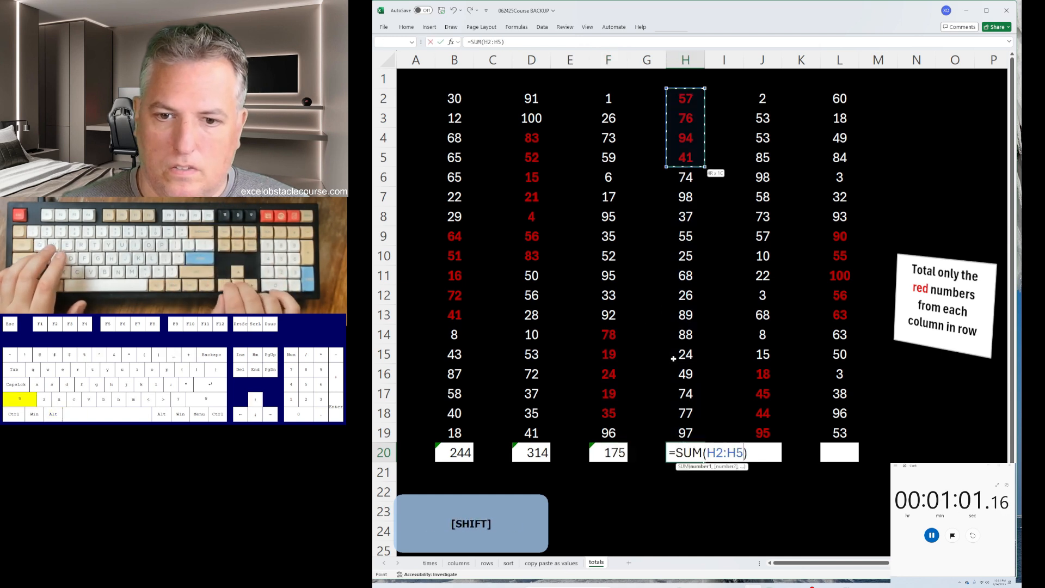
key(Return)
Step: Try to total the red numbers of column J in J20 and undo the entry
key(Right)
key(alt+equal)
key(ctrl+Down)
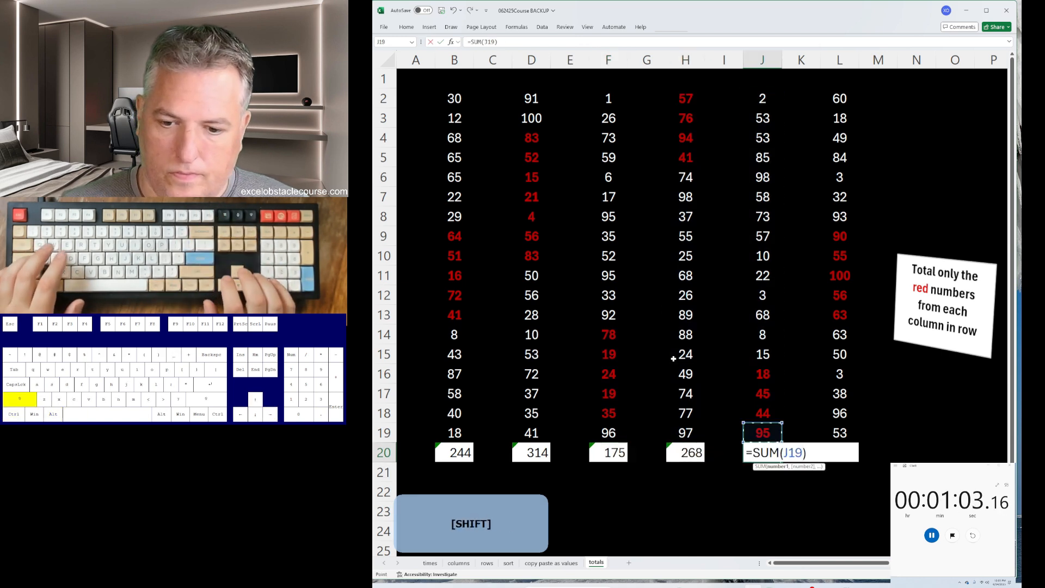
key(Return)
key(Right)
key(ctrl+z)
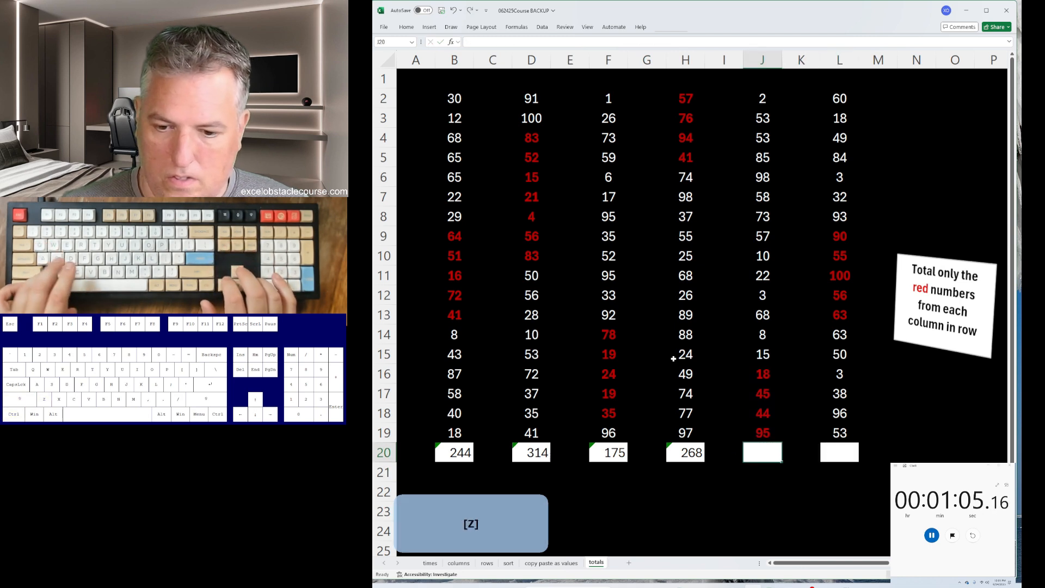
Step: Total the red numbers J16:J19 in J20
key(alt+equal)
key(Down)
key(ctrl+Down)
key(shift+Up)
key(shift+Up)
key(shift+Up)
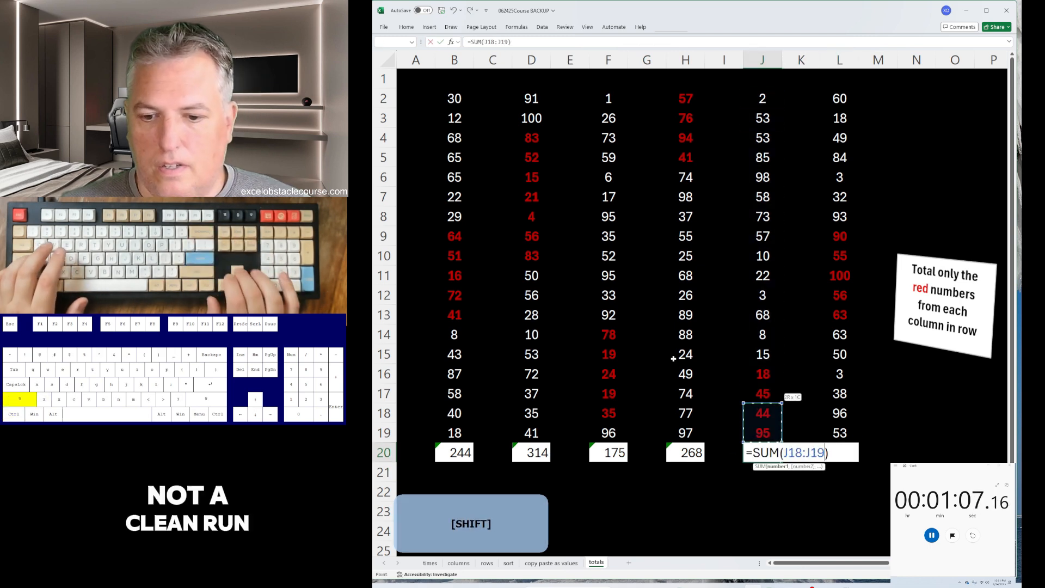
key(Return)
Step: Total the red numbers L9:L13 in L20
key(Up)
key(Right)
key(Right)
key(alt+equal)
key(Down)
key(Down)
key(Down)
key(Down)
key(Down)
key(Down)
key(Down)
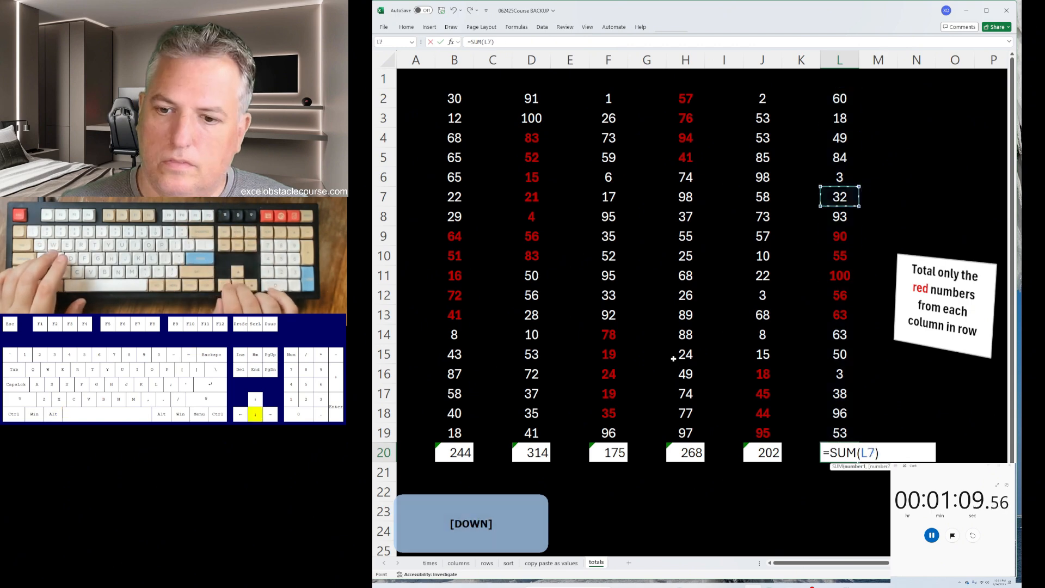
key(shift+Down)
key(shift+Down)
key(shift+Down)
key(shift+Down)
key(Return)
Step: Switch to the stopwatch and stop it to end the timed run
key(alt+Tab)
key(space)
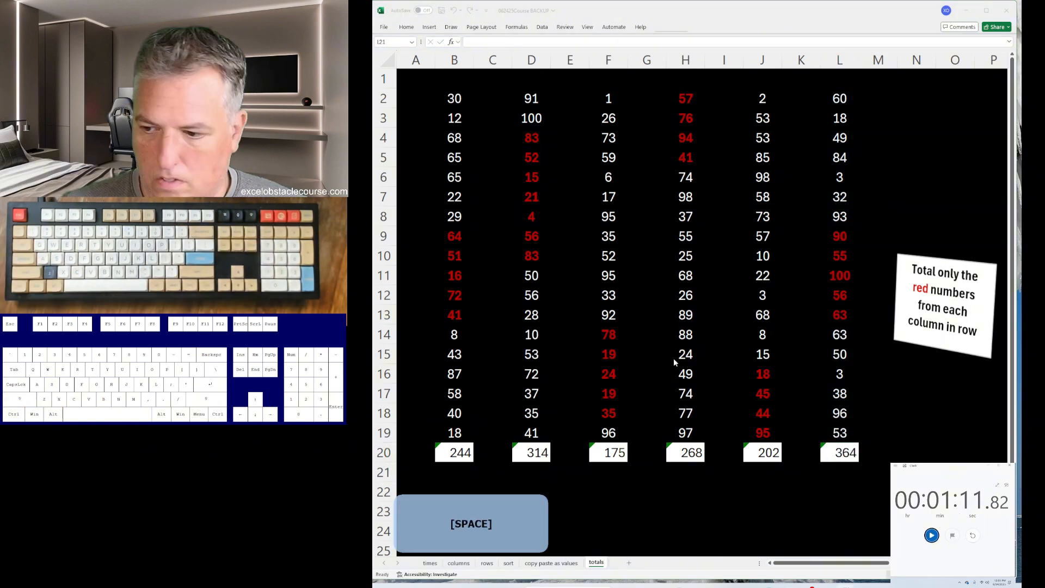
key(ctrl)
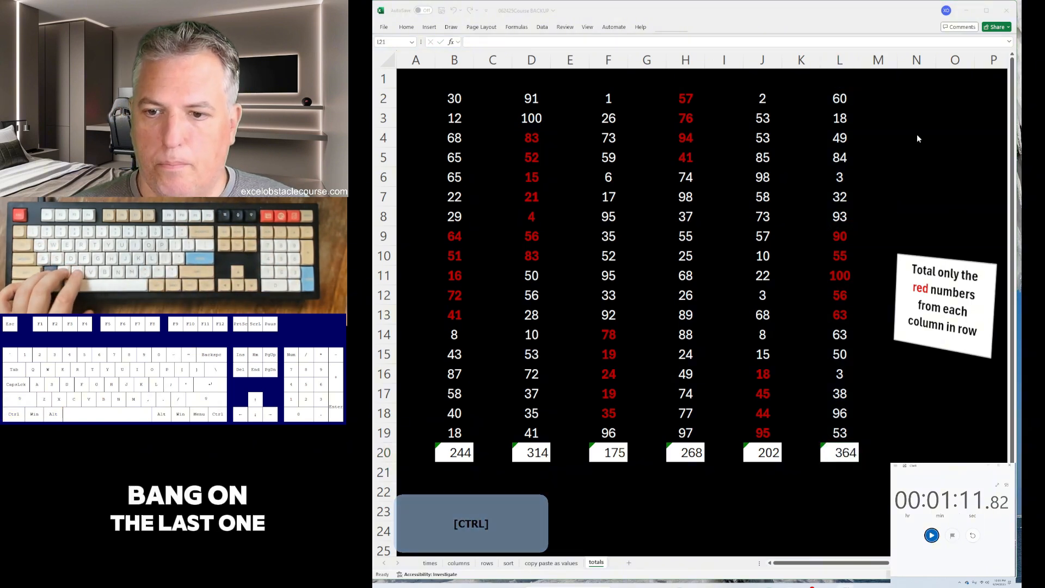
Step: Return to the Excel workbook and undo the run's edits until the course sheets are back in their starting layout
click(864, 135)
key(ctrl+z)
key(ctrl+z)
key(ctrl+Page_Up)
key(ctrl+Page_Up)
key(ctrl+Page_Up)
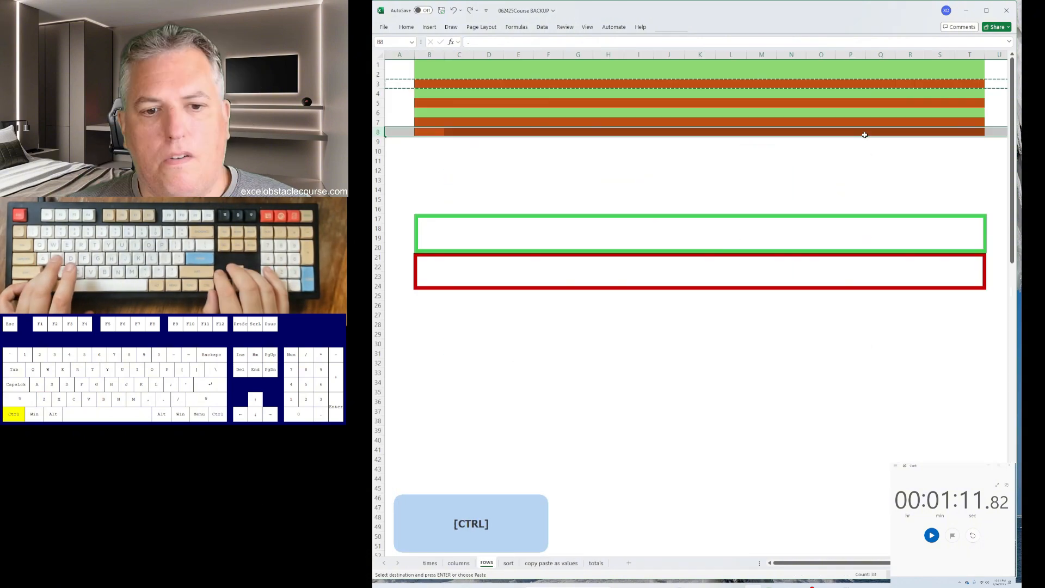
key(ctrl+Page_Up)
key(ctrl+Page_Down)
key(ctrl+Page_Down)
key(ctrl+Page_Up)
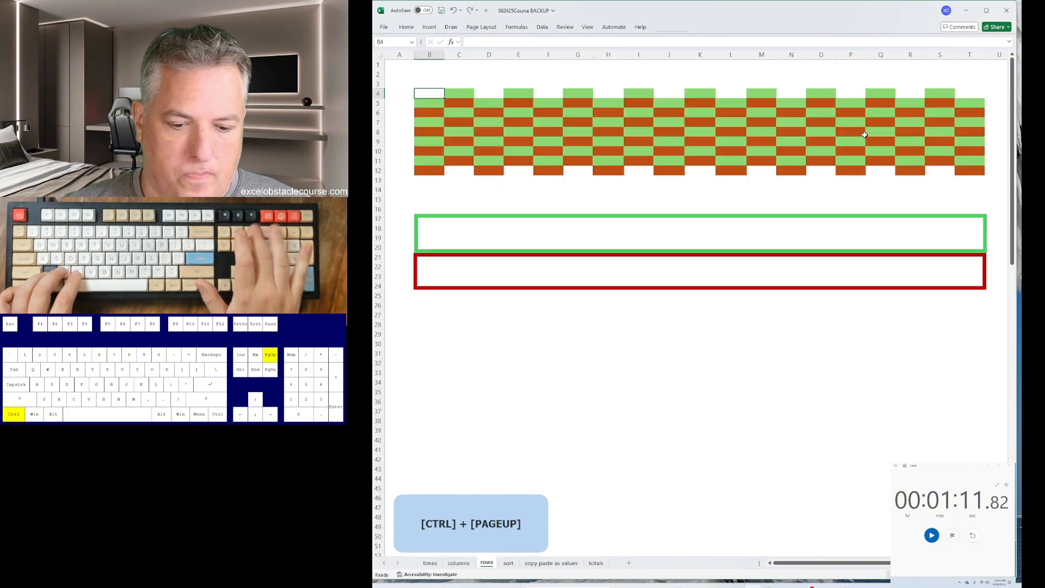
Step: On the times sheet, record 01:11.8 as the time for attempt 14
key(ctrl+Page_Up)
key(ctrl+Page_Up)
text(1:)
key(Return)
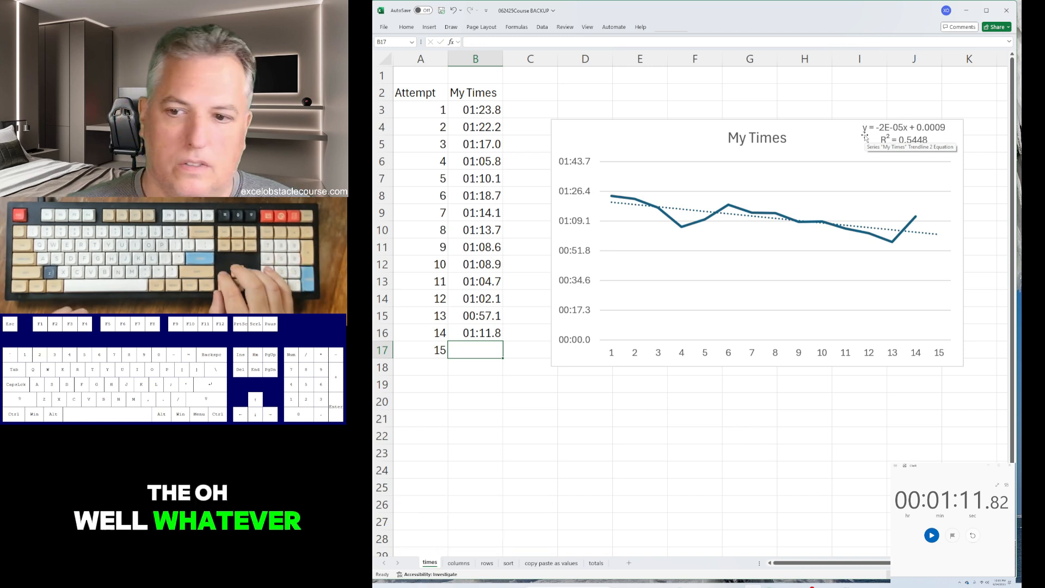
Step: Switch to the stopwatch, reset it to zero and return to the Excel workbook
key(alt+Tab)
key(space)
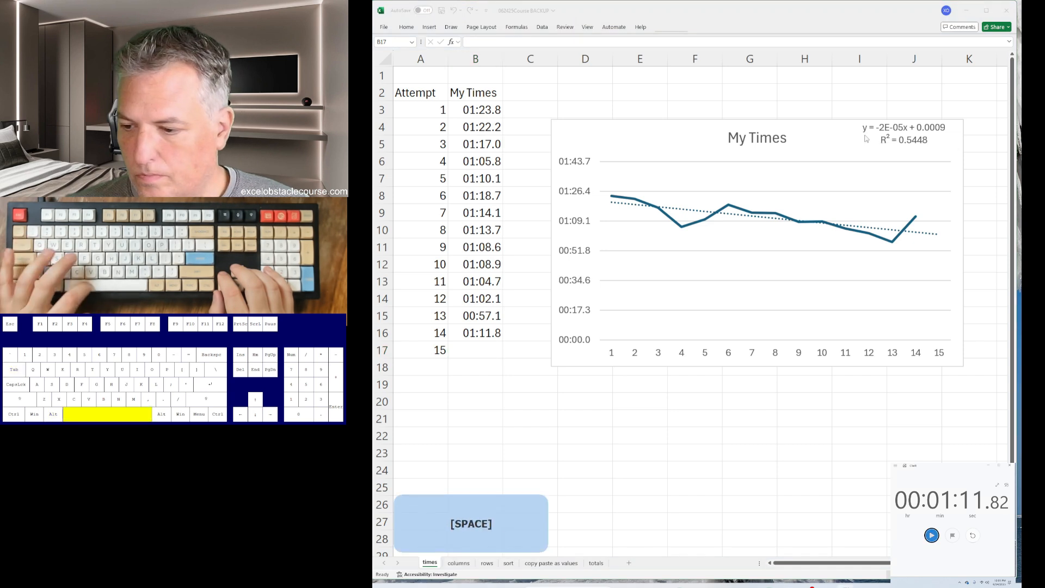
key(space)
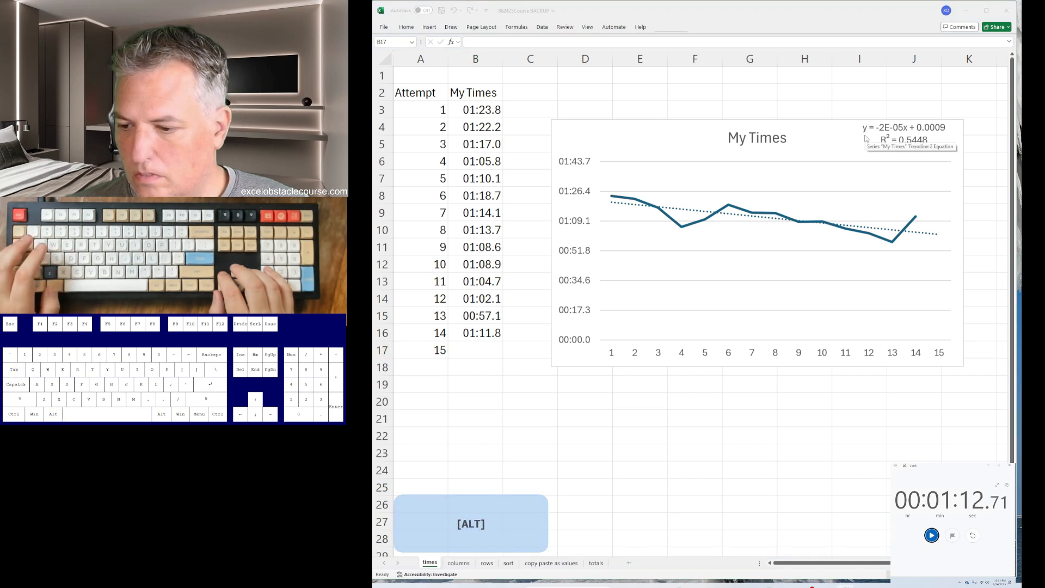
key(r)
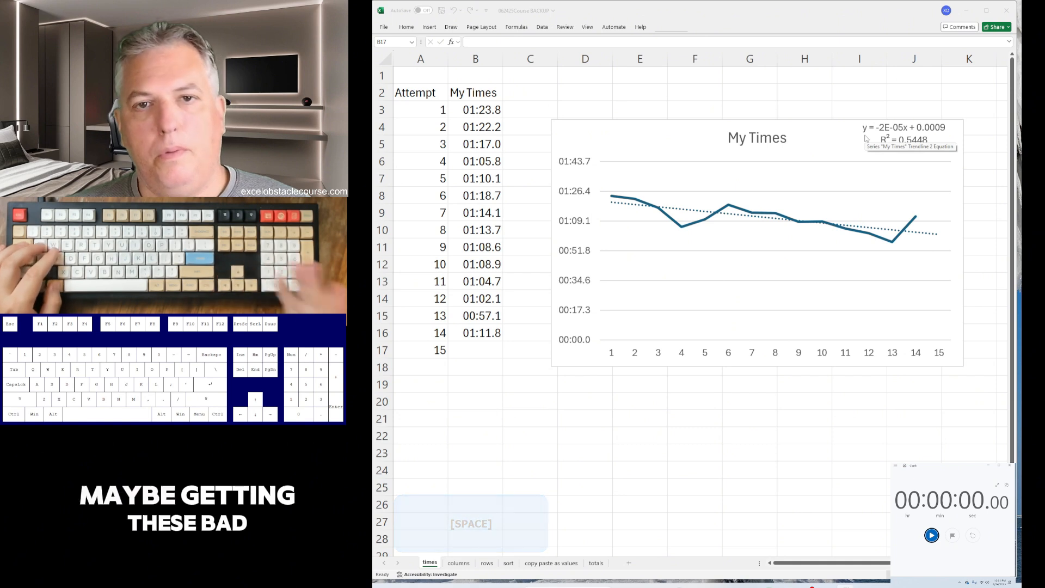
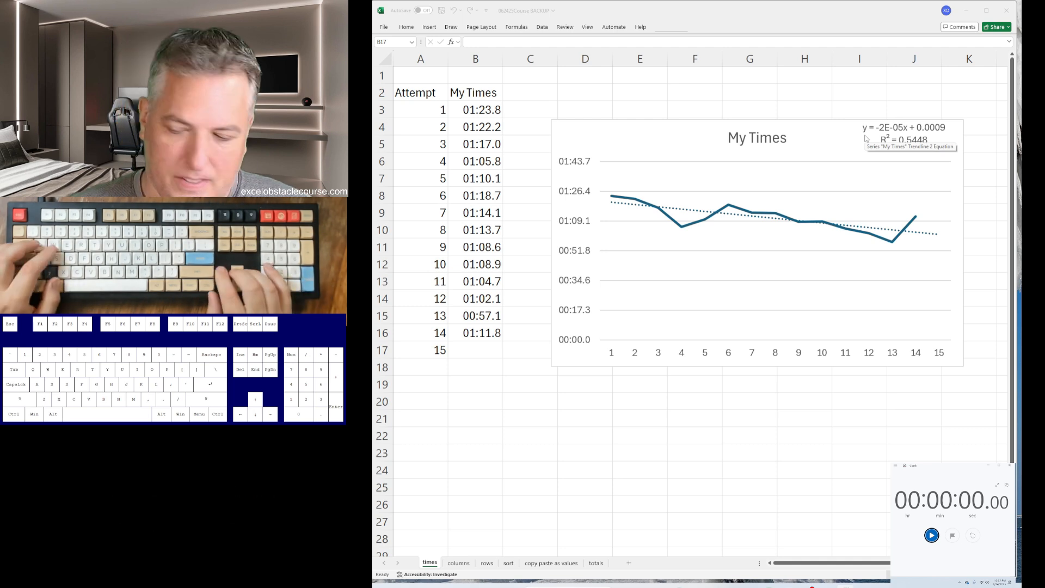
key(Tab)
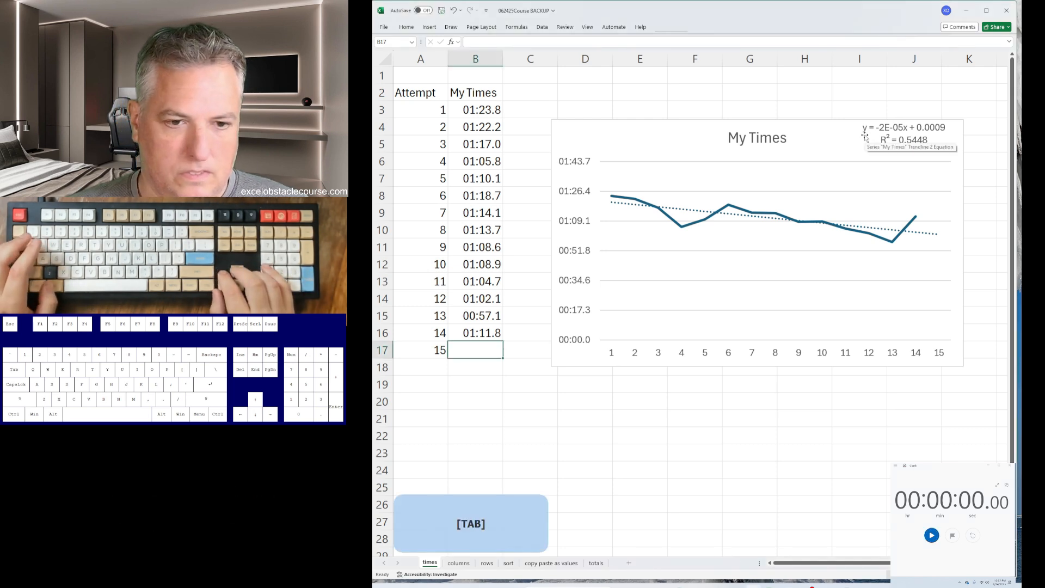
Step: Go to the columns sheet and start the stopwatch for the next timed run, returning to the workbook
key(ctrl+Page_Down)
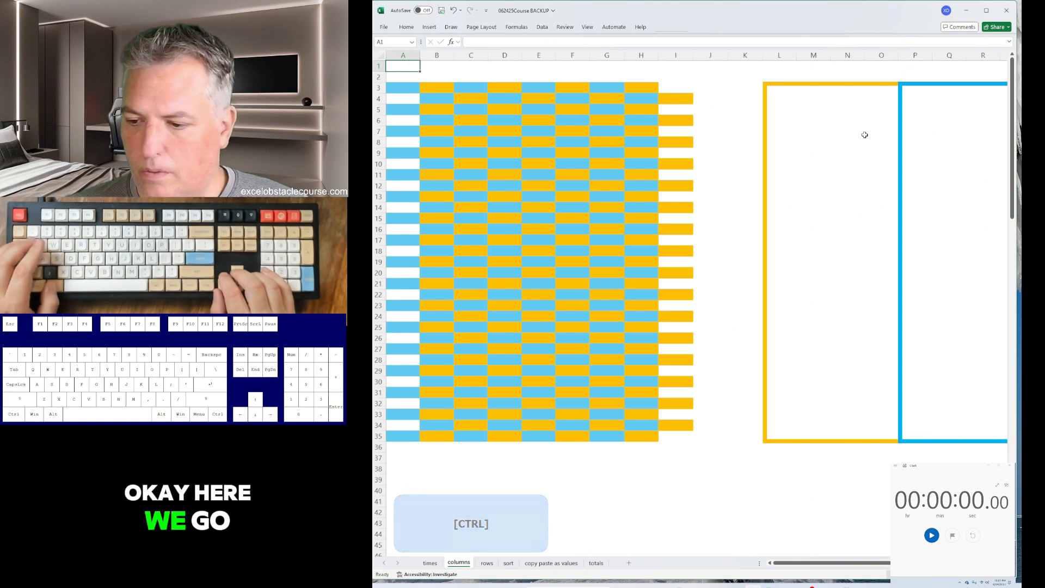
key(Tab)
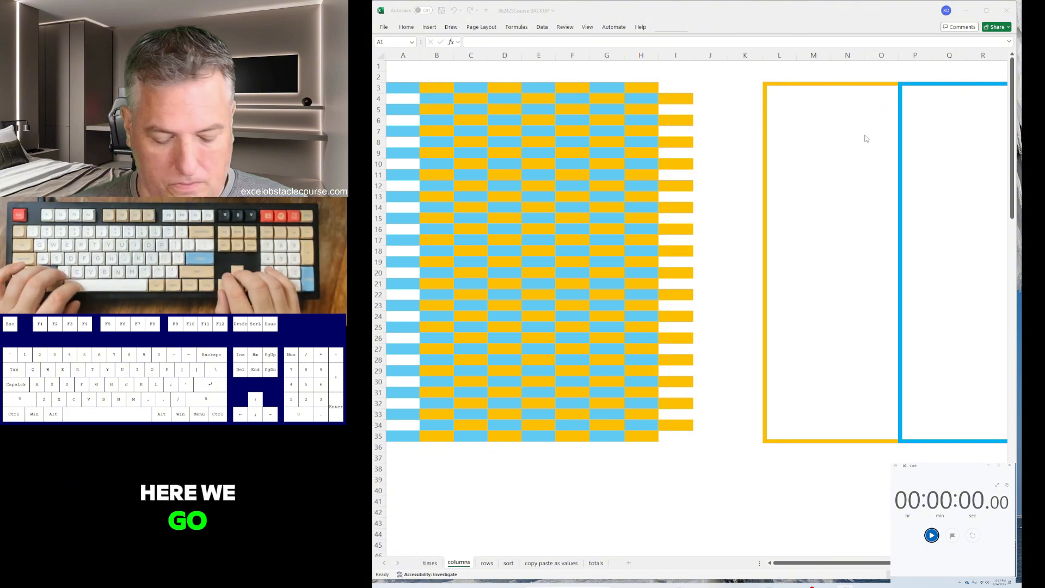
key(space)
key(alt+Tab)
Step: Use Go To Special to select the blank cells on the columns sheet and delete them, shifting the coloured cells into solid columns
key(ctrl+g)
key(alt+s)
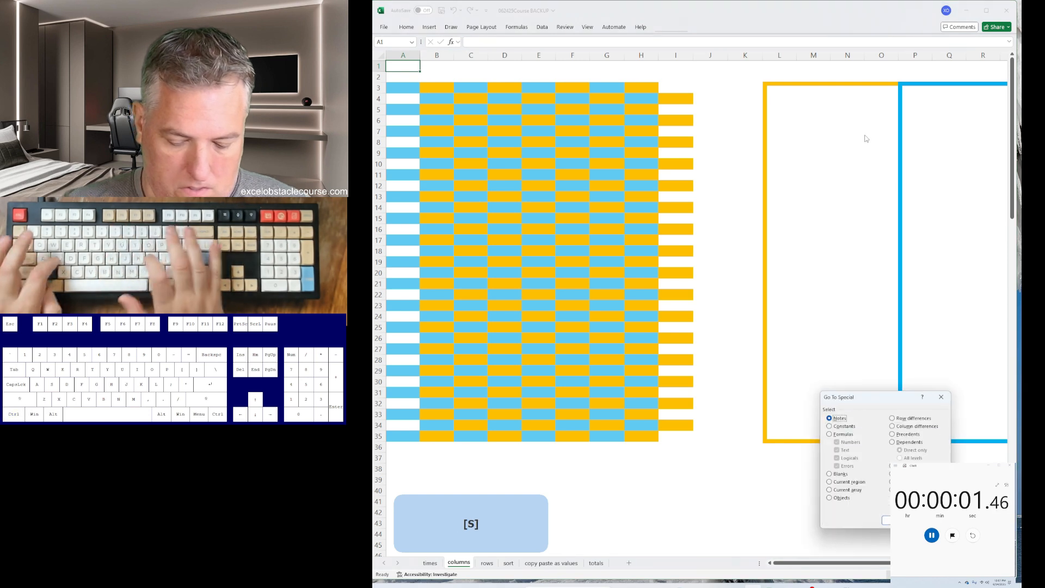
key(k)
key(Return)
key(ctrl+minus)
key(Return)
Step: Cut the yellow column B and insert it ahead of column A
key(Left)
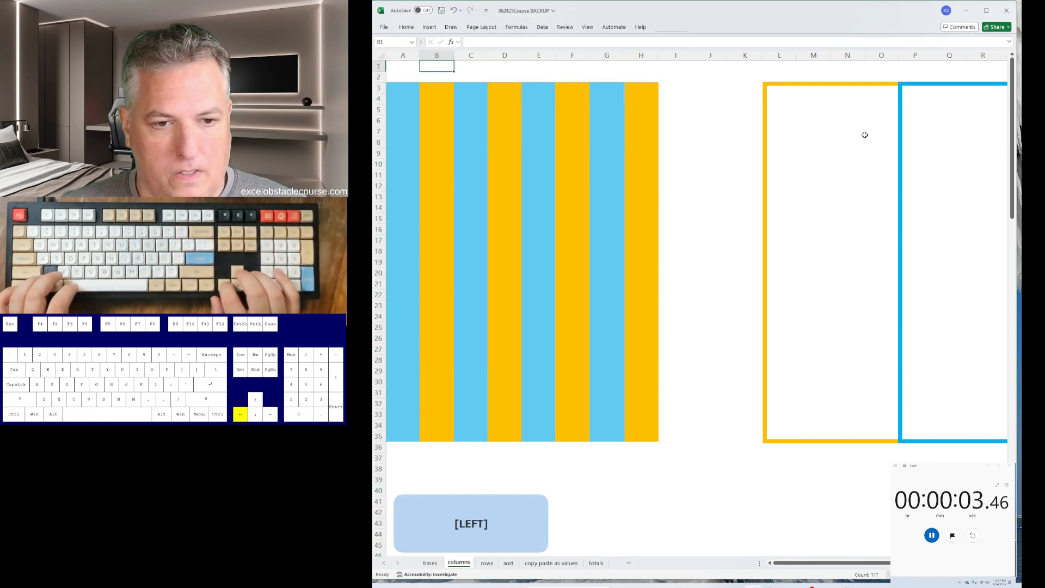
key(ctrl+space)
key(ctrl+x)
key(ctrl+Left)
key(ctrl+plus)
Step: Cut the yellow column D and insert it ahead of column A
key(Right)
key(Right)
key(Right)
key(ctrl+space)
key(ctrl+x)
key(ctrl+Left)
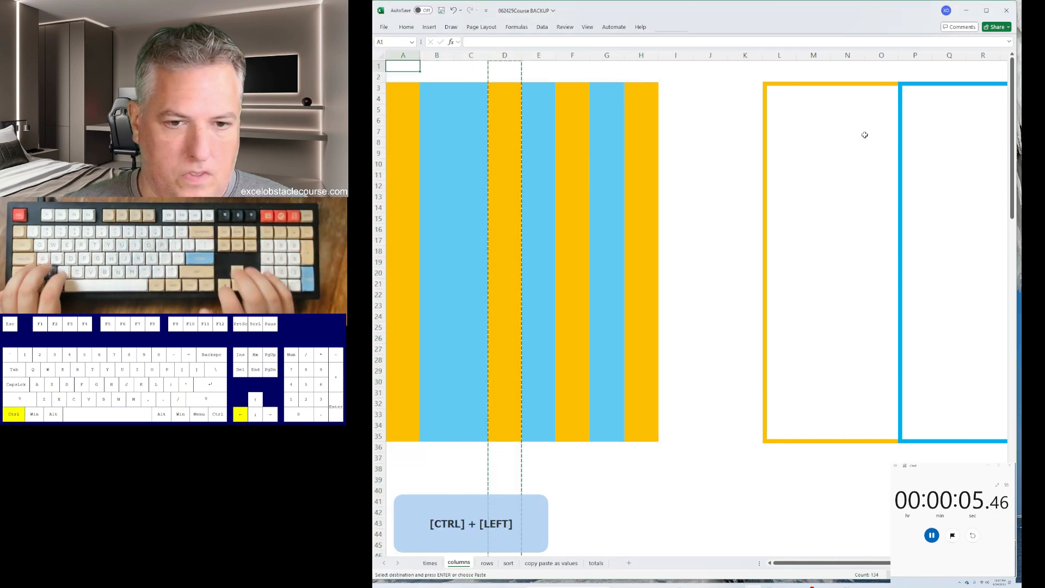
key(ctrl+plus)
Step: Cut the yellow column F and insert it ahead of column A
key(Right)
key(Right)
key(Right)
key(Right)
key(Right)
key(ctrl+space)
key(ctrl+x)
key(ctrl+Left)
key(ctrl+plus)
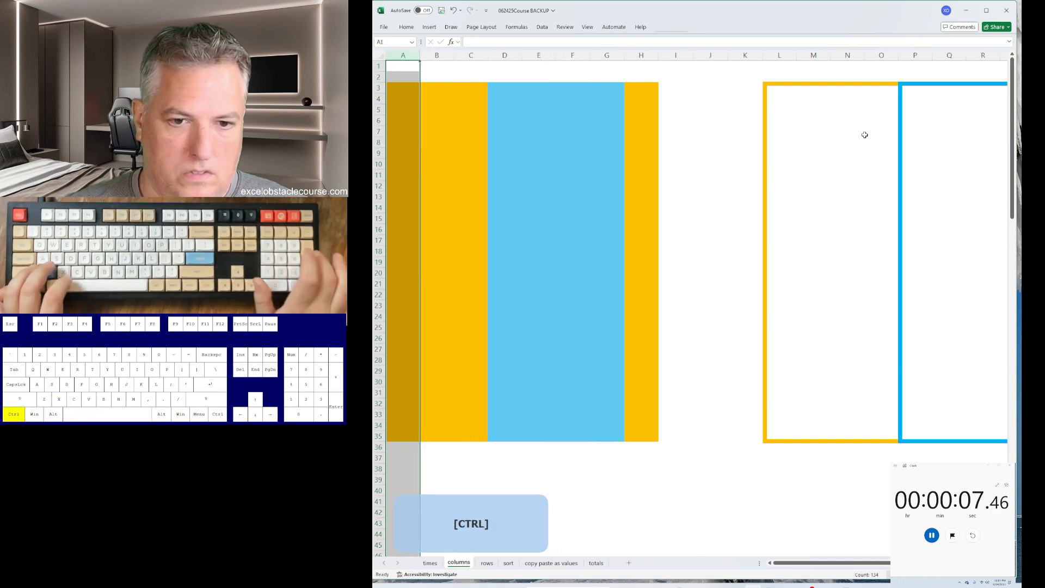
Step: Cut the yellow column H and insert it ahead of column A, grouping all yellow columns before the blue ones
key(Right)
key(ctrl+Down)
key(ctrl+Right)
key(ctrl+space)
key(ctrl+x)
key(ctrl+Left)
key(ctrl+plus)
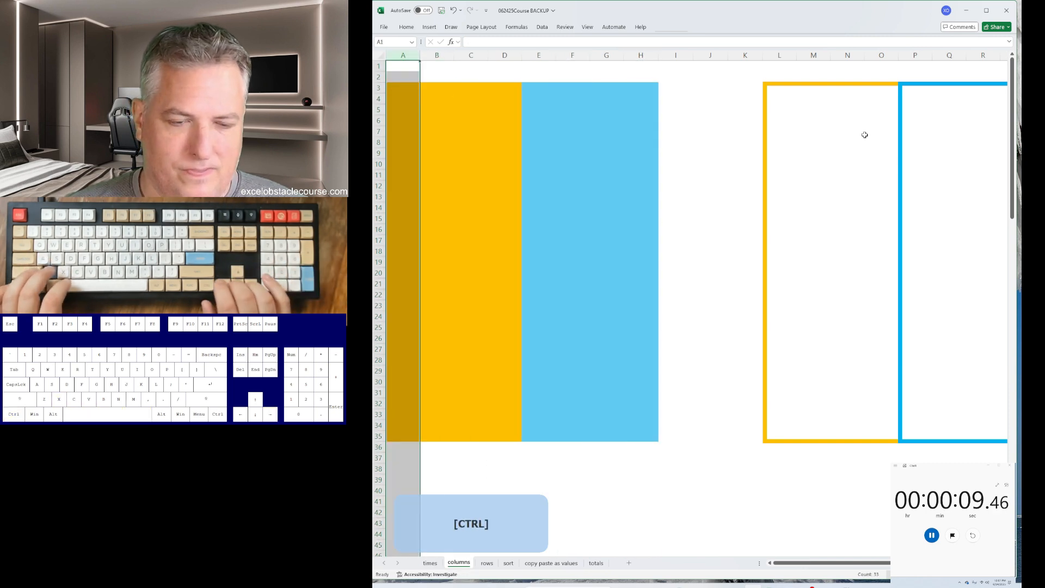
Step: Insert eleven columns across A:K so the yellow and blue blocks shift into their matching frames
key(ctrl+Down)
key(ctrl+space)
key(ctrl+shift+Right)
key(shift+Right)
key(shift+Right)
key(shift+Right)
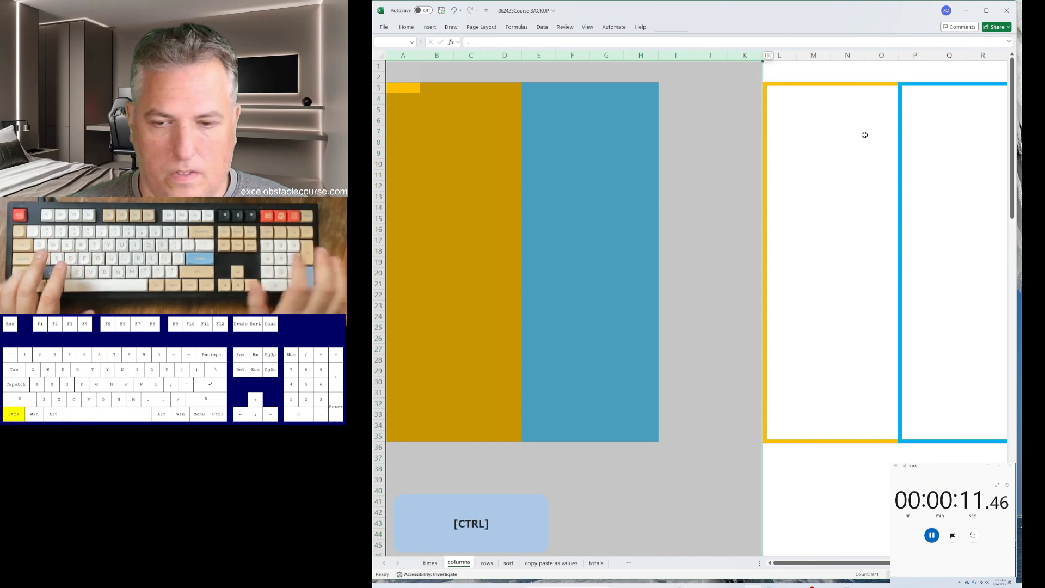
Step: On the rows sheet, select all blank cells with Go To Special and delete them, shifting the remaining cells up
key(ctrl+Page_Down)
key(ctrl+g)
key(alt+s)
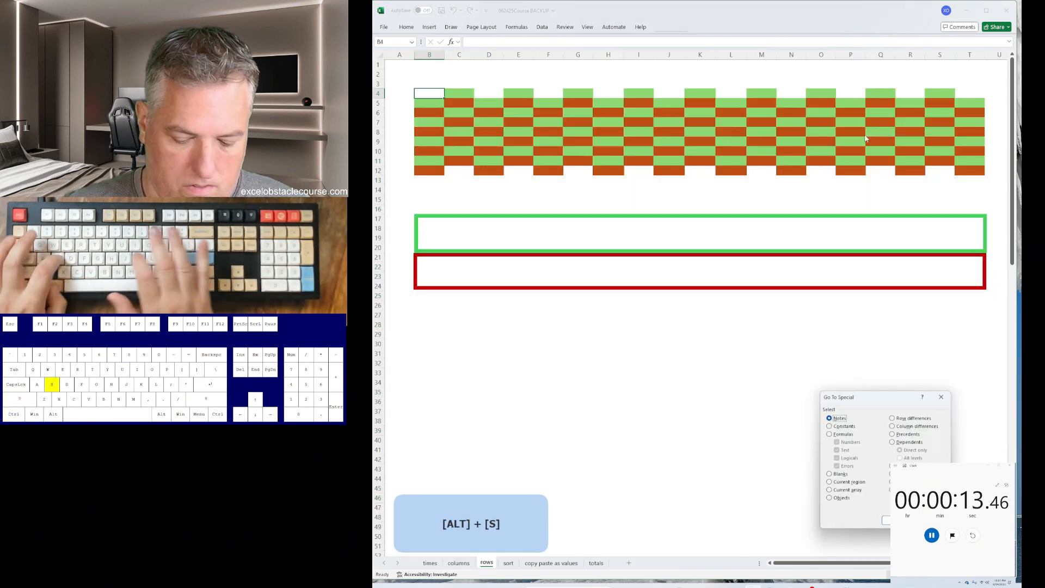
key(k)
key(Return)
key(ctrl+minus)
key(u)
key(Return)
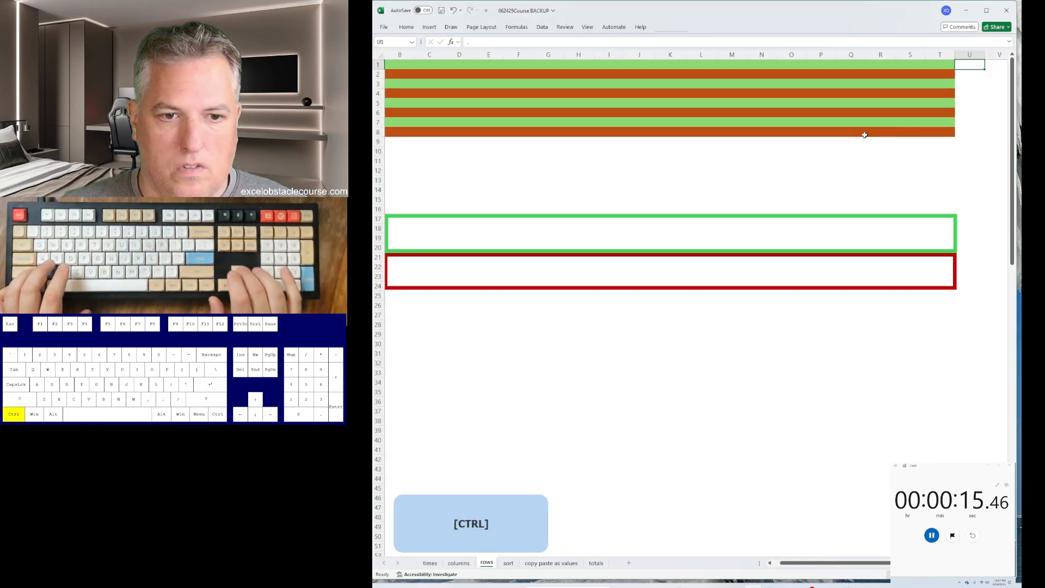
Step: Cut the red row 2 and insert it directly above the last red row, row 8
key(Down)
key(shift+space)
key(ctrl+x)
key(Left)
key(ctrl+Down)
key(shift+space)
key(ctrl+plus)
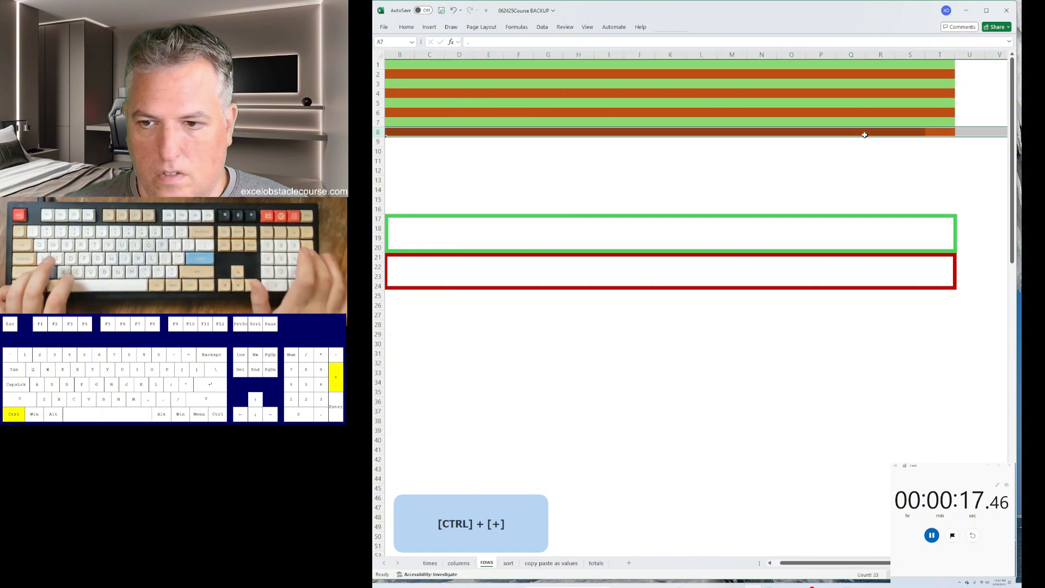
Step: Cut the red row 3 and insert it above row 8 with the other red rows
key(Up)
key(Up)
key(shift+space)
key(ctrl+x)
key(Right)
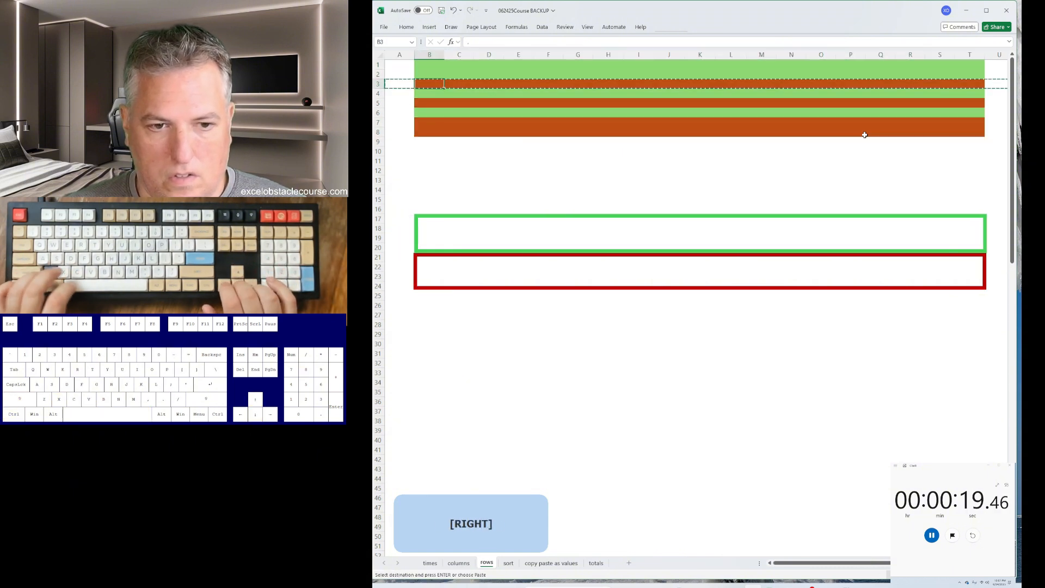
key(ctrl+Down)
key(shift+space)
key(ctrl+plus)
Step: Cut the red row 4 and insert it above row 8, grouping the green rows above the red ones
key(Up)
key(Up)
key(Right)
key(Up)
key(shift+space)
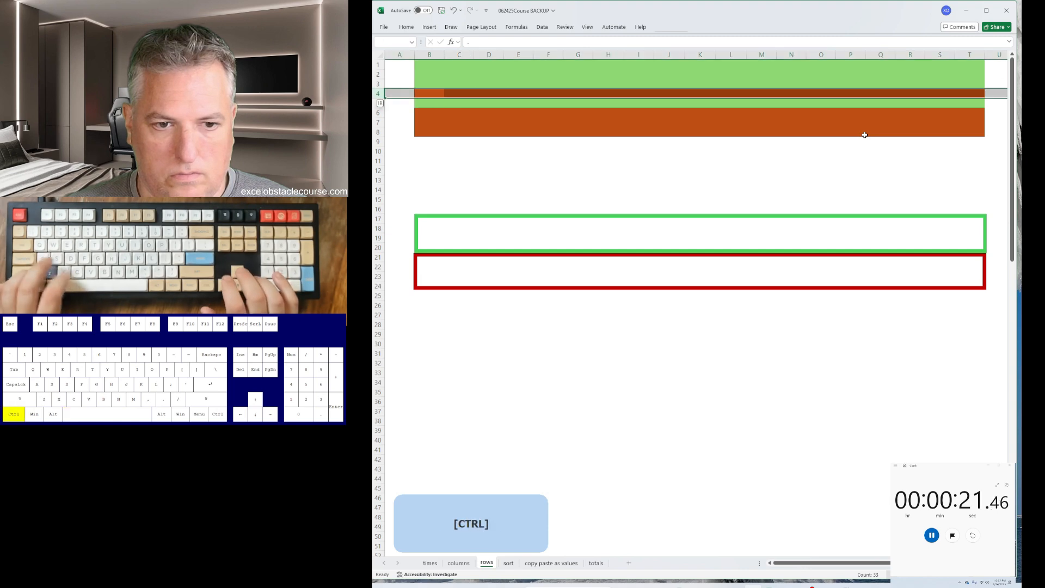
key(ctrl+x)
key(ctrl+Down)
key(shift+space)
key(ctrl+plus)
Step: Insert 16 rows above row 1 so the green and red blocks move down into their matching frames
key(ctrl+Up)
key(Right)
key(shift+space)
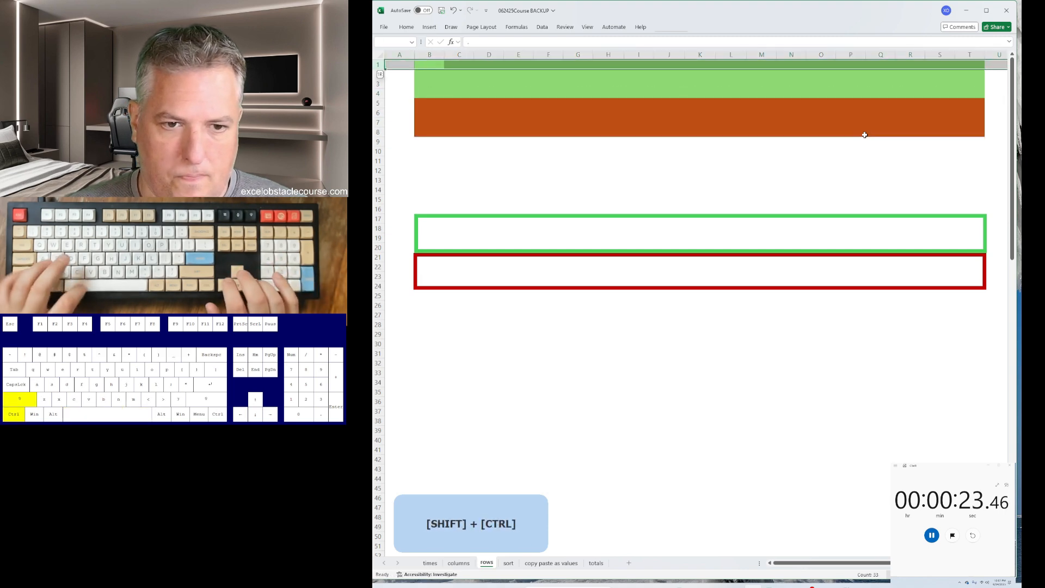
key(ctrl+shift+Down)
key(shift+Down)
key(shift+Down)
key(shift+Down)
key(shift+Down)
key(shift+Down)
key(shift+Down)
key(shift+Down)
key(shift+Down)
key(ctrl+plus)
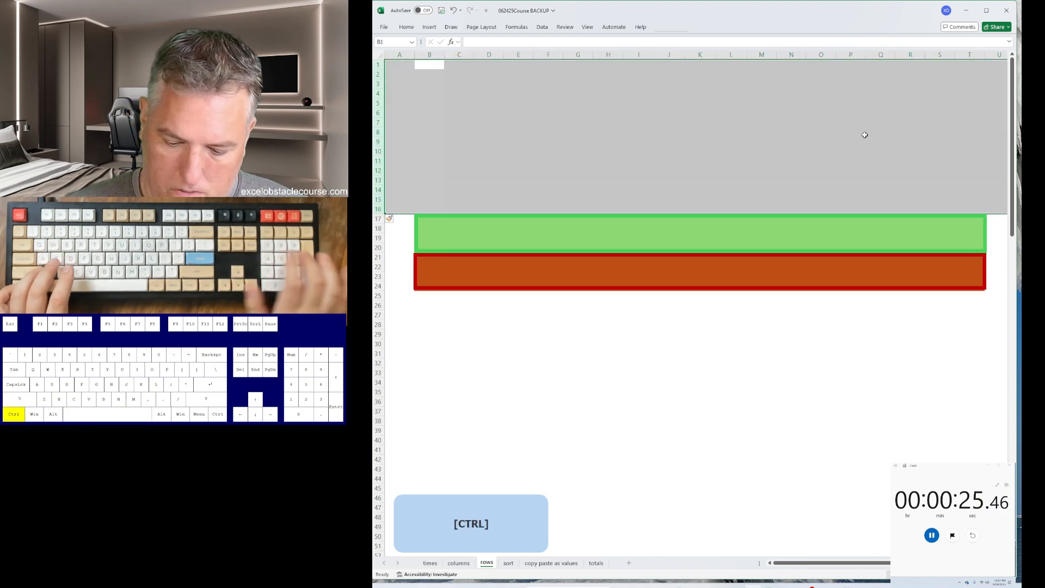
Step: On the sort sheet, sort column B ascending and column D descending
key(ctrl+Page_Down)
key(a)
key(s)
key(a)
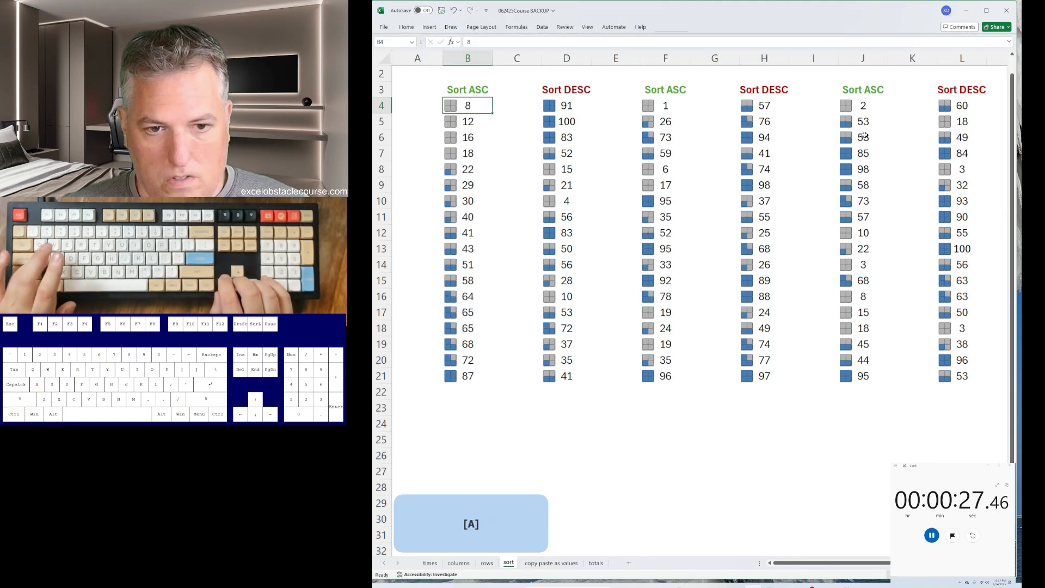
key(ctrl+Right)
key(alt)
key(a)
key(s)
key(d)
Step: Sort column F ascending and column H descending
key(ctrl+Right)
key(alt)
key(a)
key(s)
key(a)
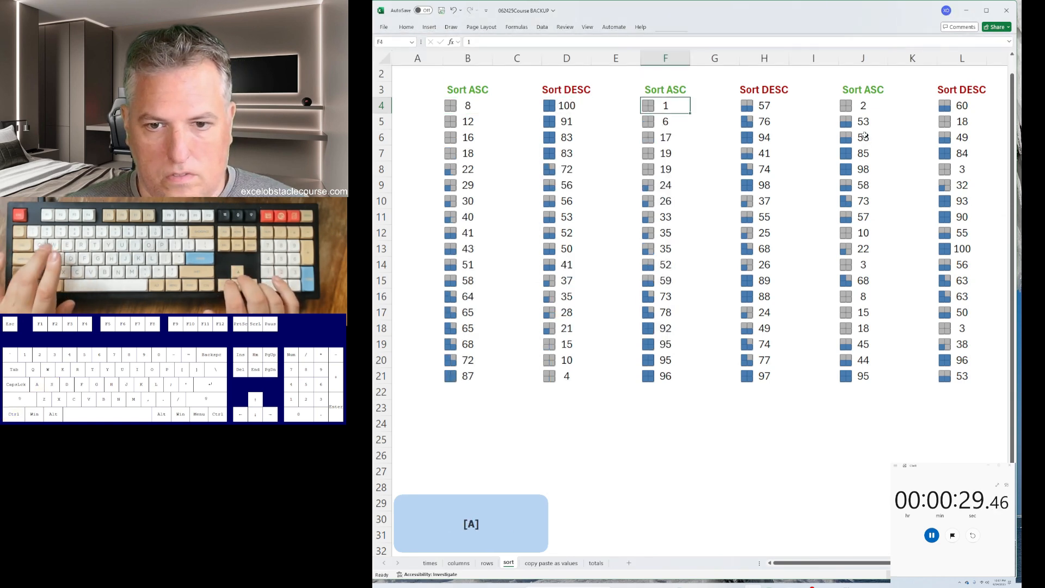
key(ctrl+Right)
key(alt)
key(a)
key(s)
key(d)
Step: Sort column J ascending and column L descending
key(a)
key(s)
key(a)
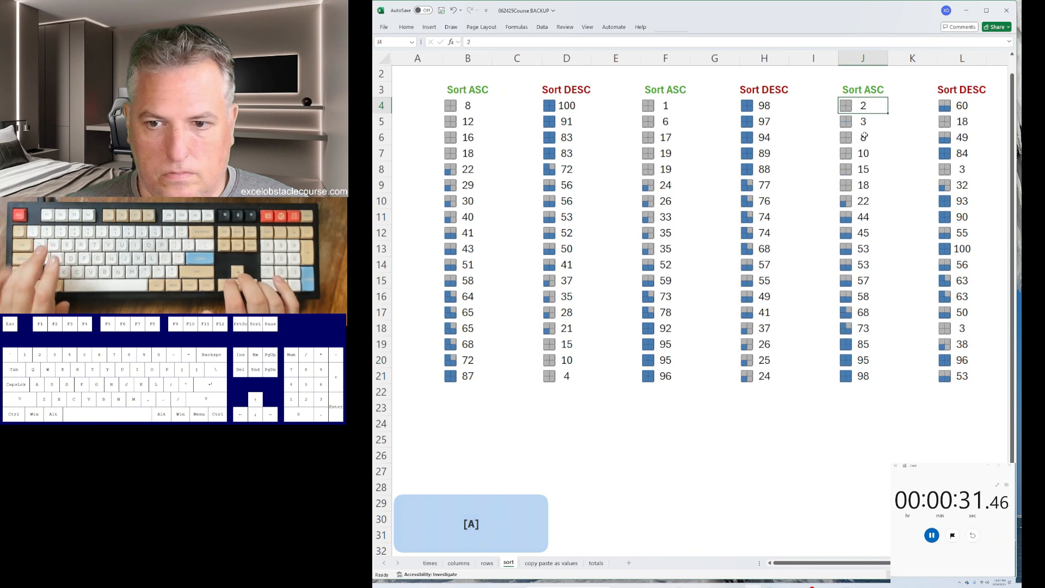
key(ctrl+Right)
key(alt)
key(a)
key(s)
key(d)
Step: On the copy paste as values sheet, copy the red table C5:F13 and paste it as values into the red frame at J18
key(ctrl+Page_Down)
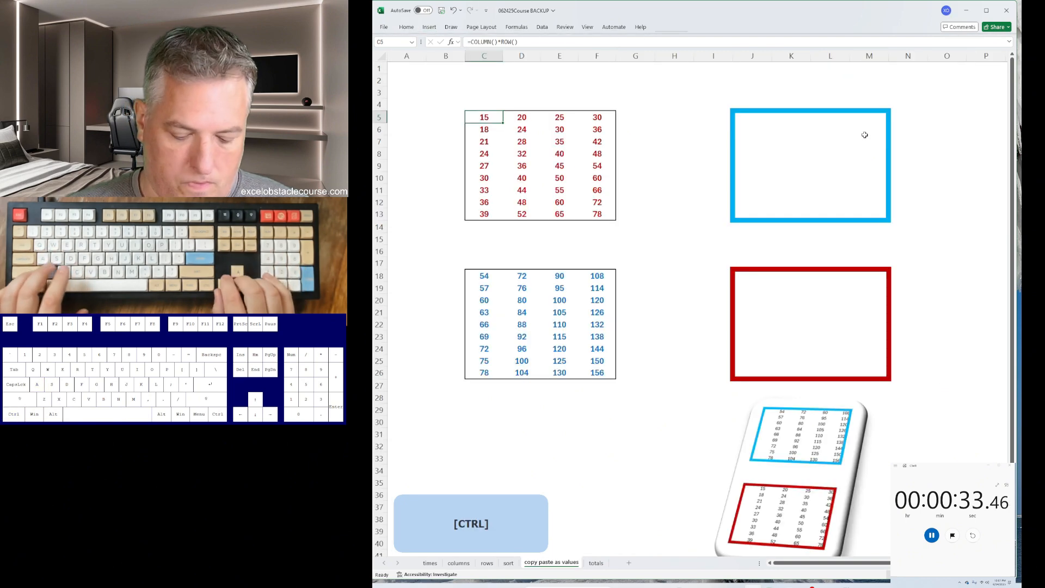
key(ctrl+a)
key(ctrl+c)
key(ctrl+Down)
key(ctrl+Down)
key(Right)
key(Right)
key(Right)
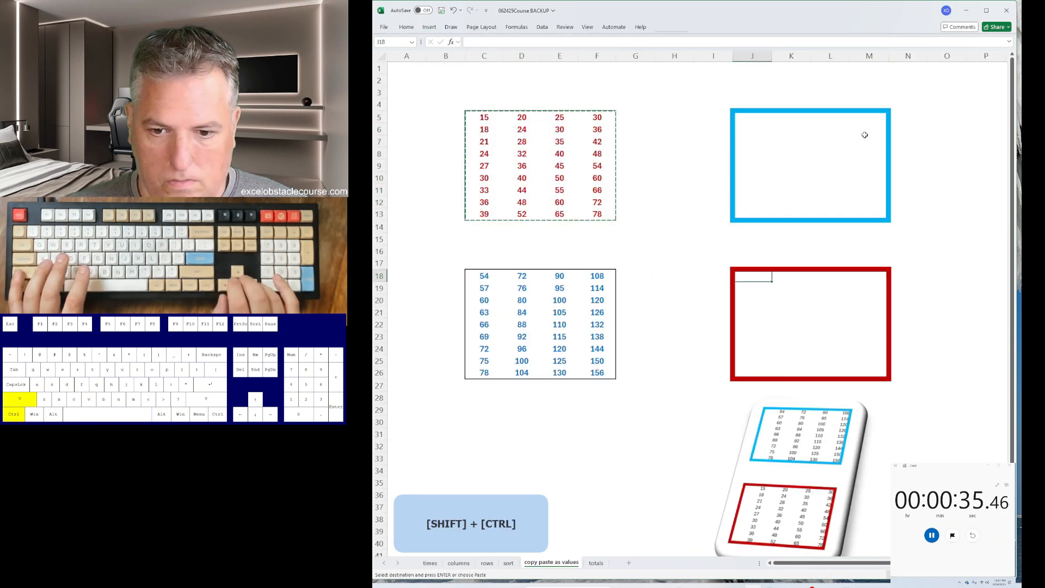
key(ctrl+shift+v)
Step: Copy the blue table C18:F26 and paste it as values into the blue frame starting at J5
key(ctrl+Left)
key(ctrl+a)
key(ctrl+c)
key(ctrl+Up)
key(ctrl+Up)
key(ctrl+Right)
key(ctrl+Left)
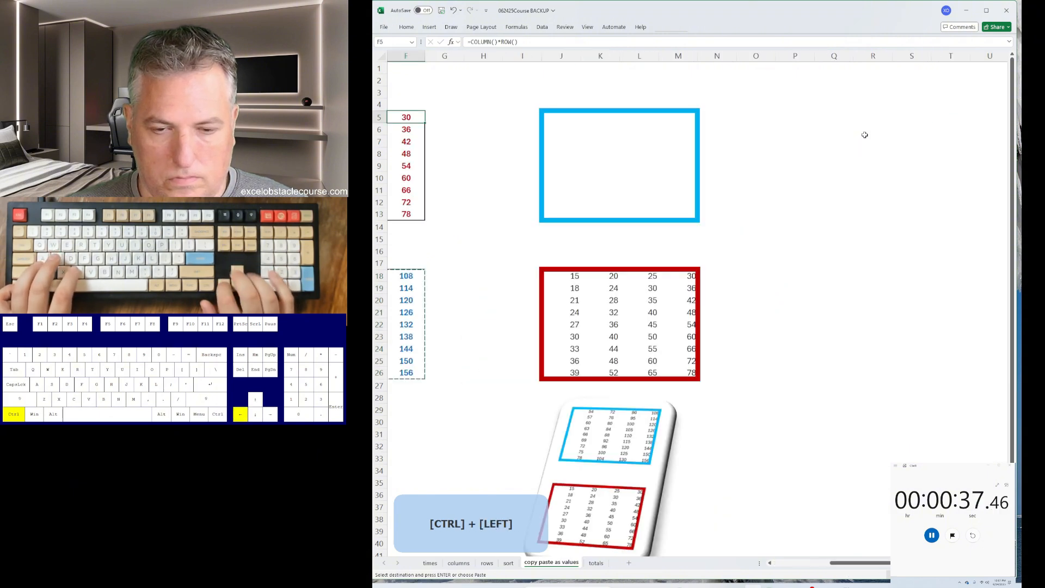
key(Right)
key(Right)
key(Right)
key(Right)
key(ctrl+shift+v)
Step: On the totals sheet, total the red numbers B9:B13 in B20
key(ctrl+Page_Down)
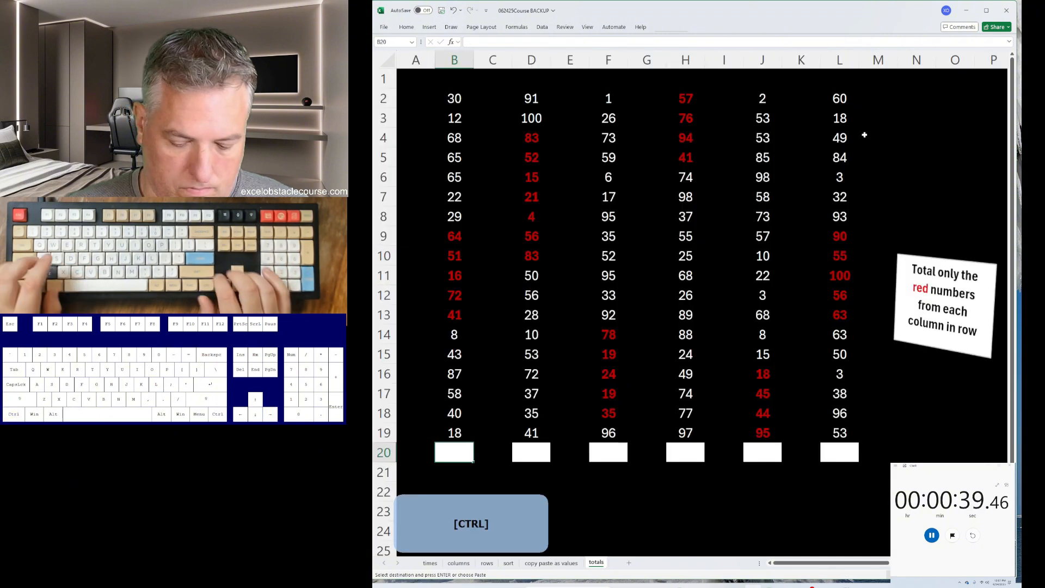
key(alt+equal)
key(Down)
key(Down)
key(Down)
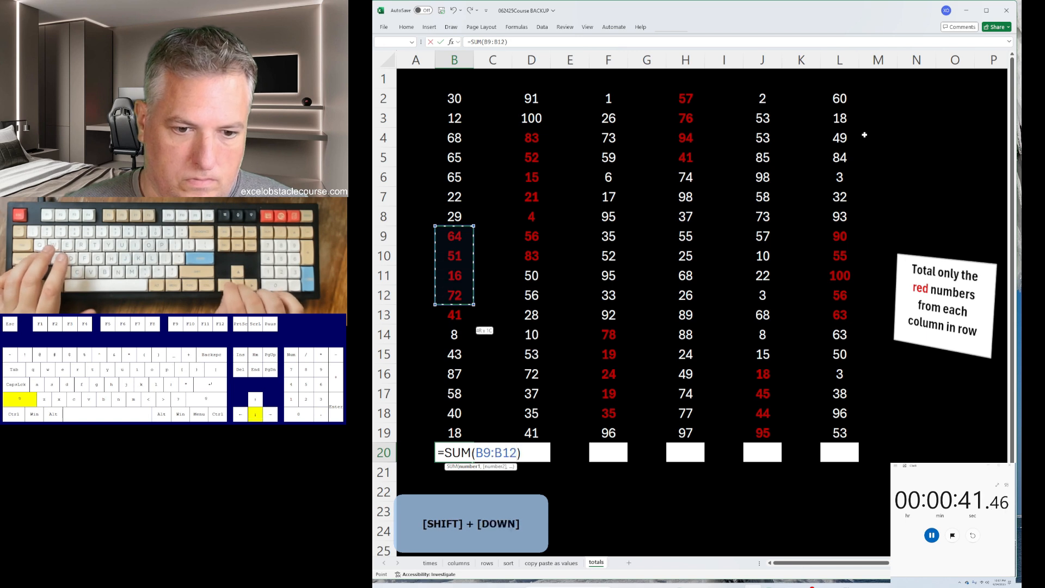
key(shift+Down)
key(Return)
Step: Total the red numbers D4:D10 in D20
key(Right)
key(alt+equal)
key(Down)
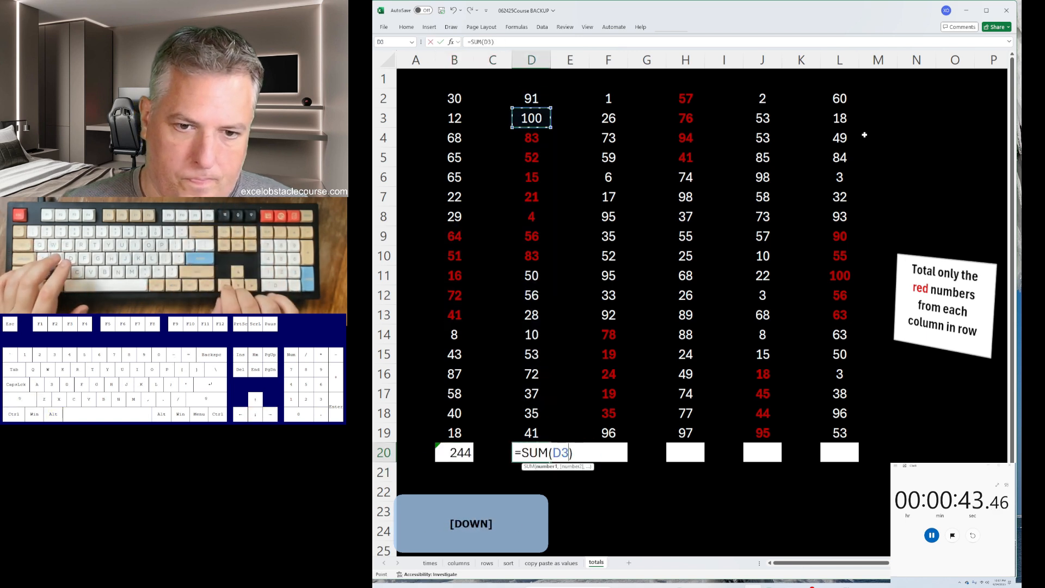
key(Return)
Step: Total the red numbers F14:F18 in F20
key(Right)
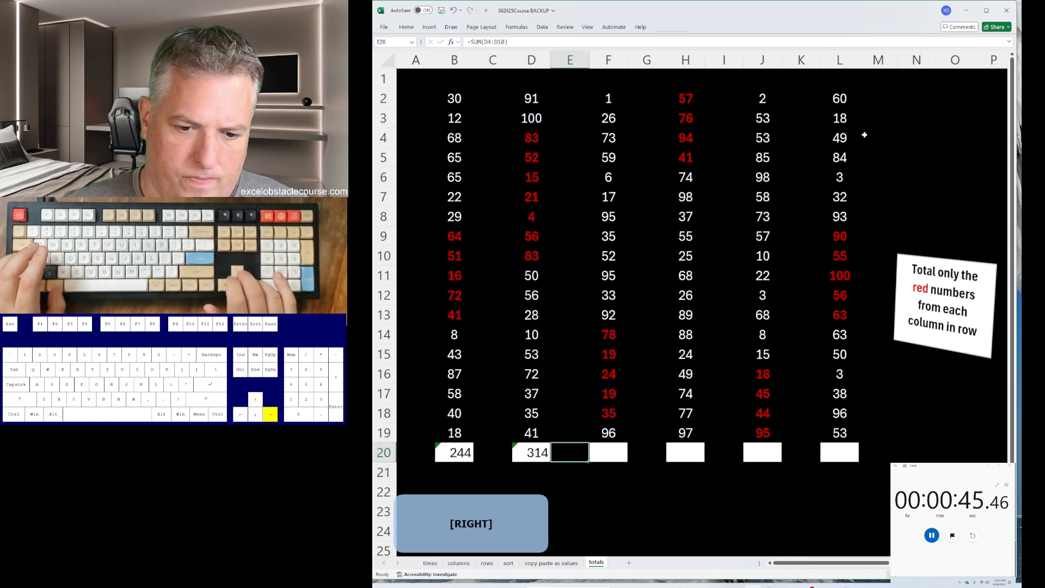
key(alt+equal)
key(ctrl+Down)
key(Up)
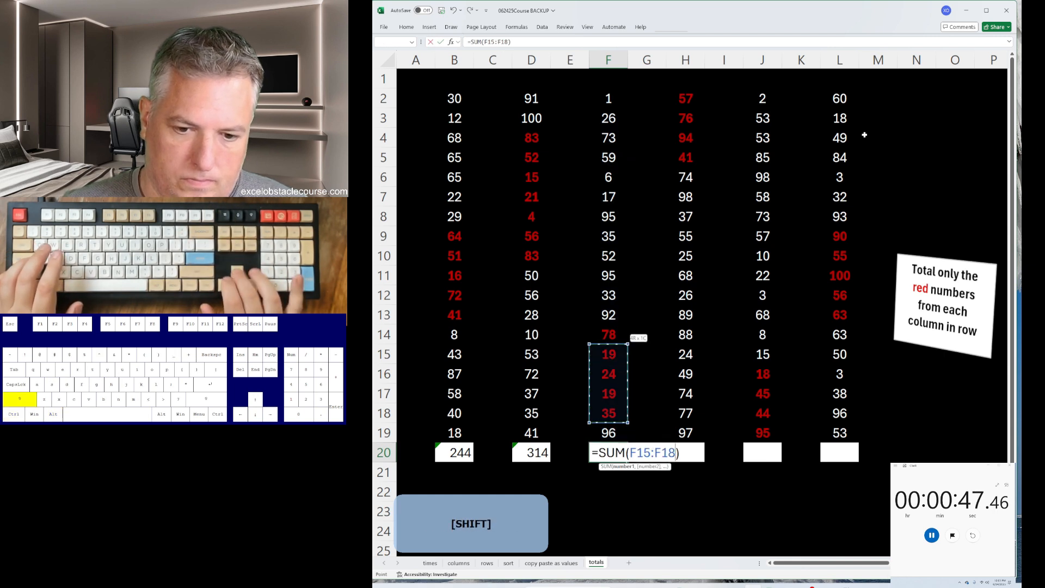
key(Return)
Step: Total the red numbers H2:H5 in H20
key(Right)
key(alt+equal)
key(Down)
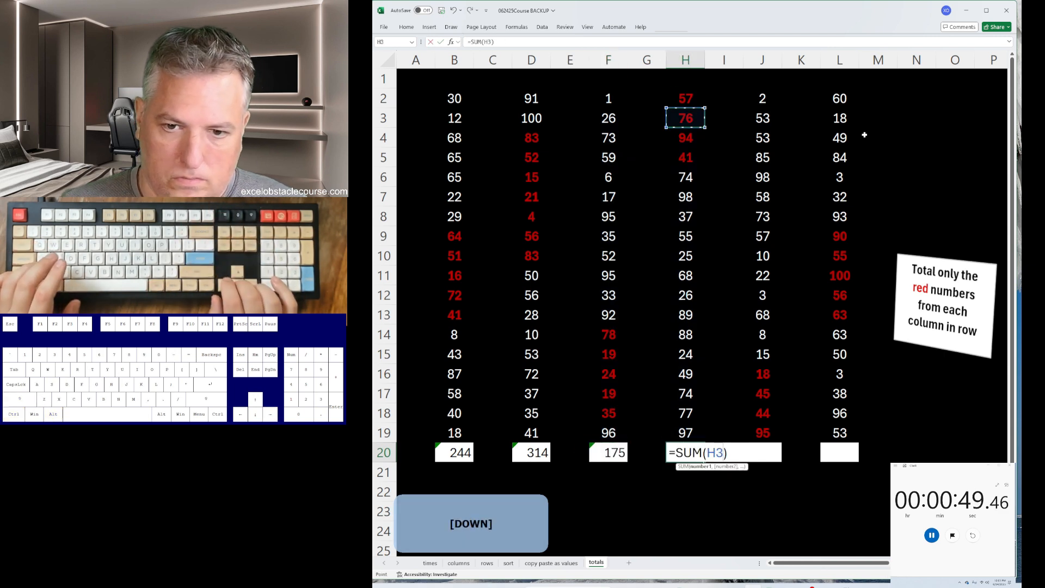
key(Return)
Step: Total the red numbers J16:J19 in J20
key(Right)
key(alt+equal)
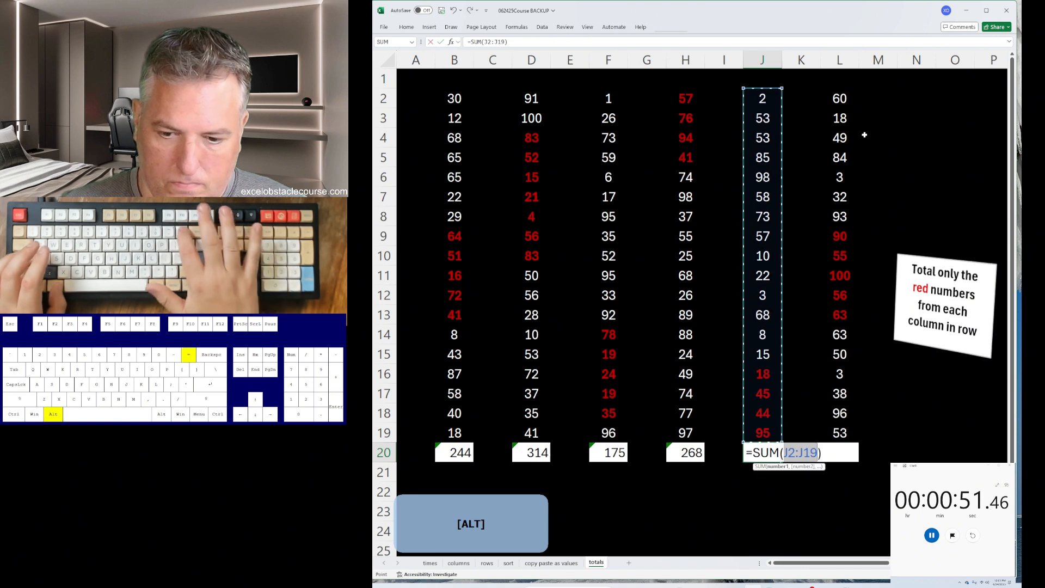
key(ctrl+Down)
key(Return)
Step: Total the red numbers L9:L13 in L20, and stop the stopwatch to end the run
key(Right)
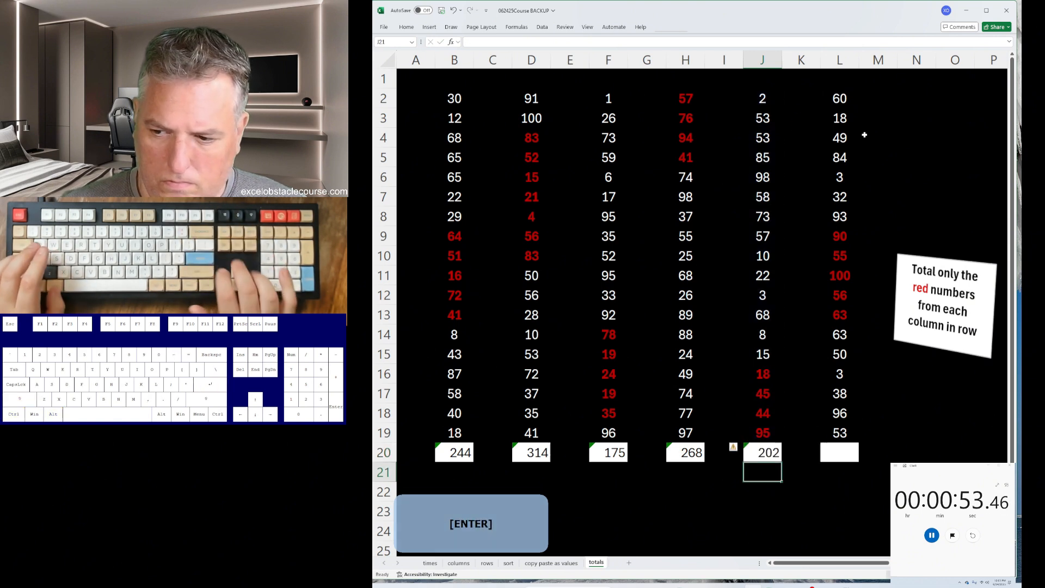
key(alt+equal)
key(Down)
key(Down)
key(Down)
key(Down)
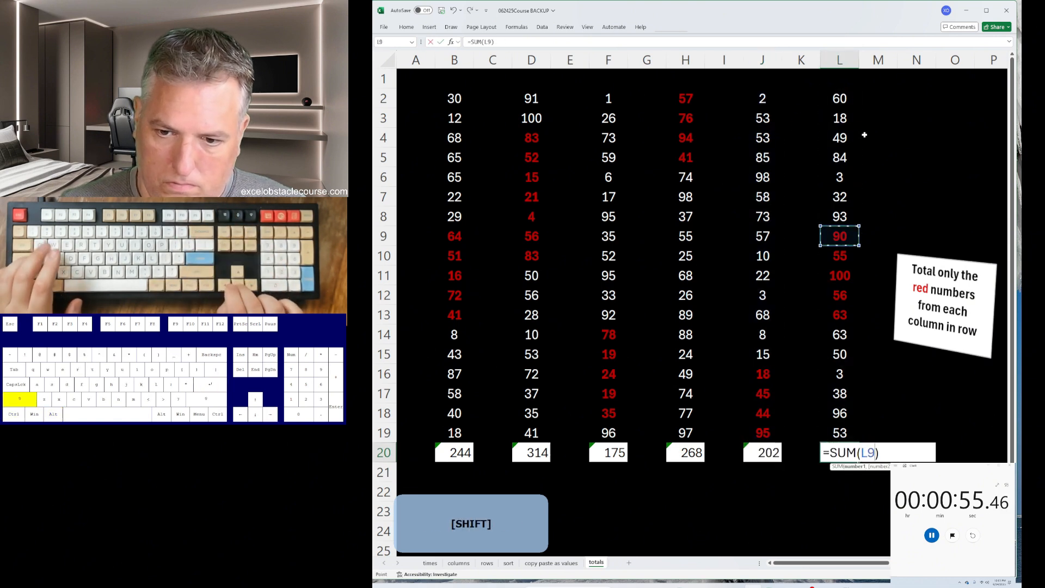
key(Return)
key(alt+Tab)
key(space)
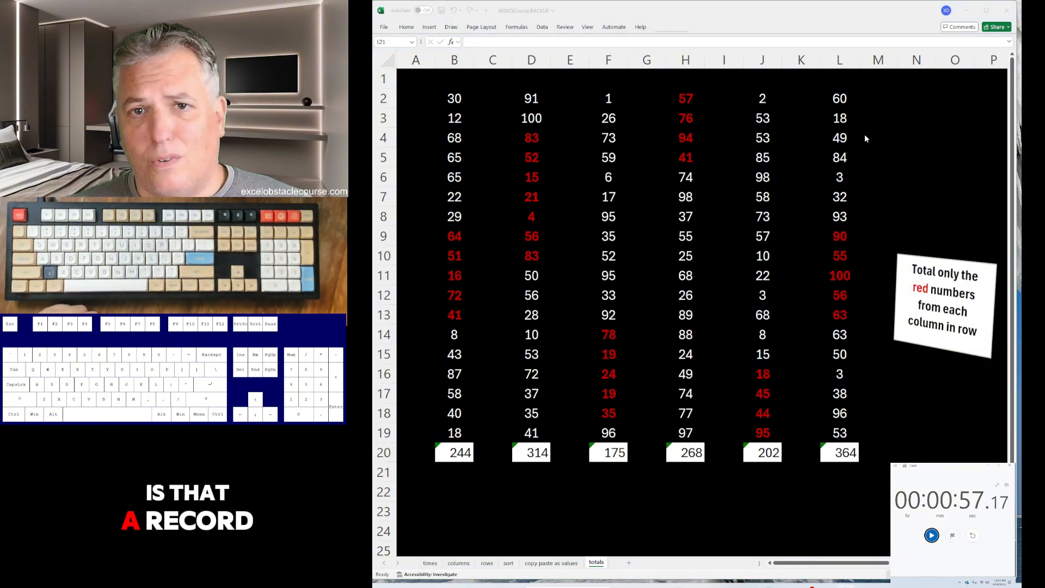
Step: Switch back to Excel and check the logged time of attempt 13 on the times sheet
key(ctrl)
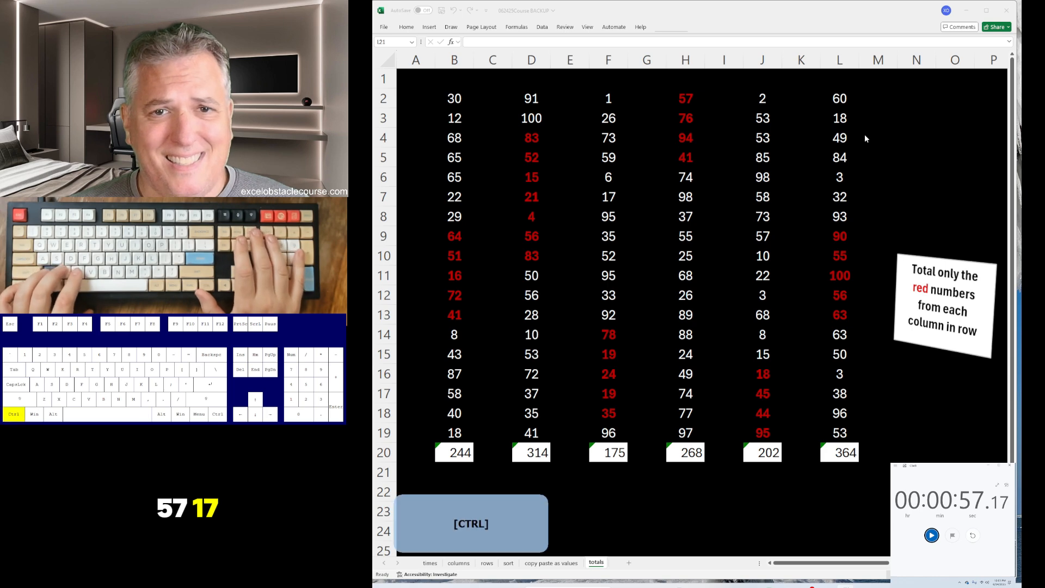
key(alt+Tab)
key(ctrl+Page_Up)
key(ctrl+Page_Up)
key(ctrl+Page_Up)
key(ctrl+Page_Up)
key(ctrl+Page_Up)
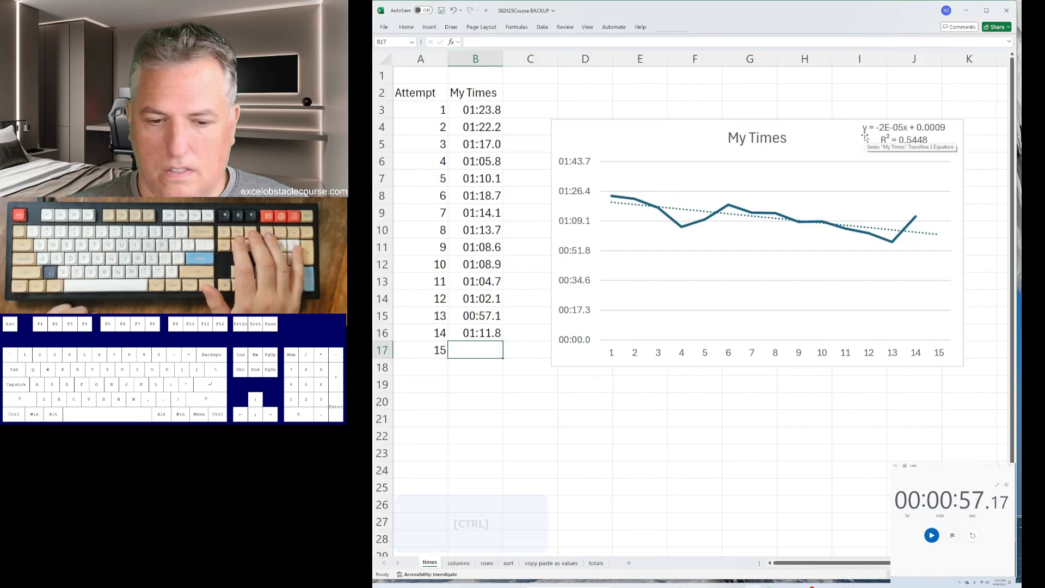
key(Up)
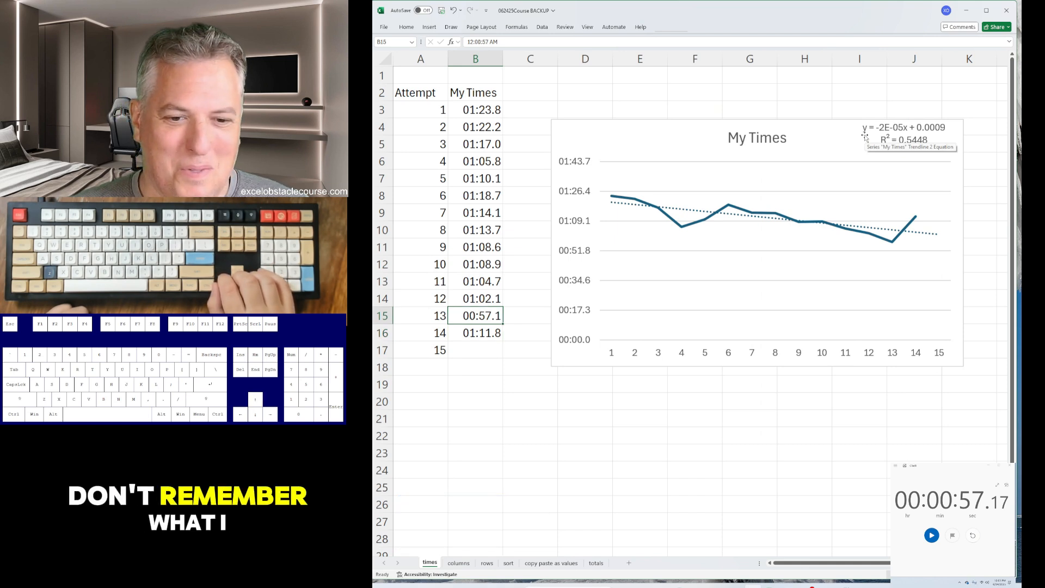
key(Down)
key(Down)
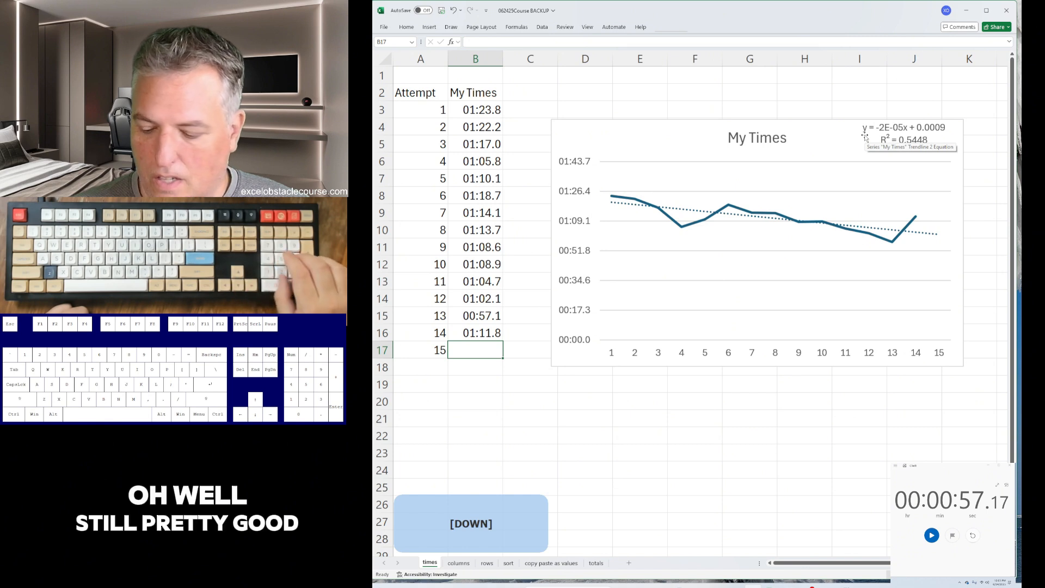
Step: Log 0:57.17 as the time for attempt 15 in B17
text(0:557)
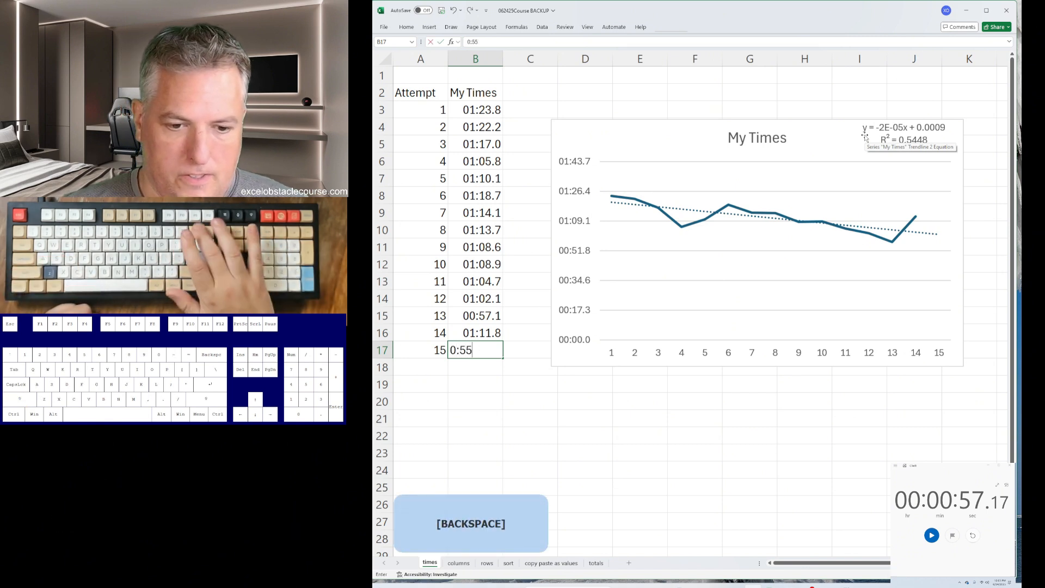
key(BackSpace)
text(7.17)
key(Return)
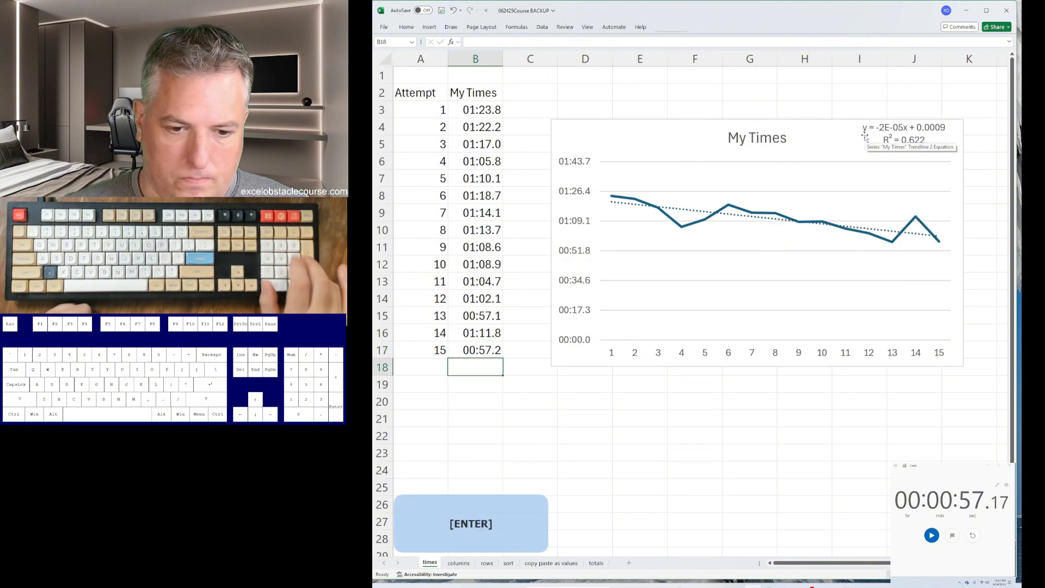